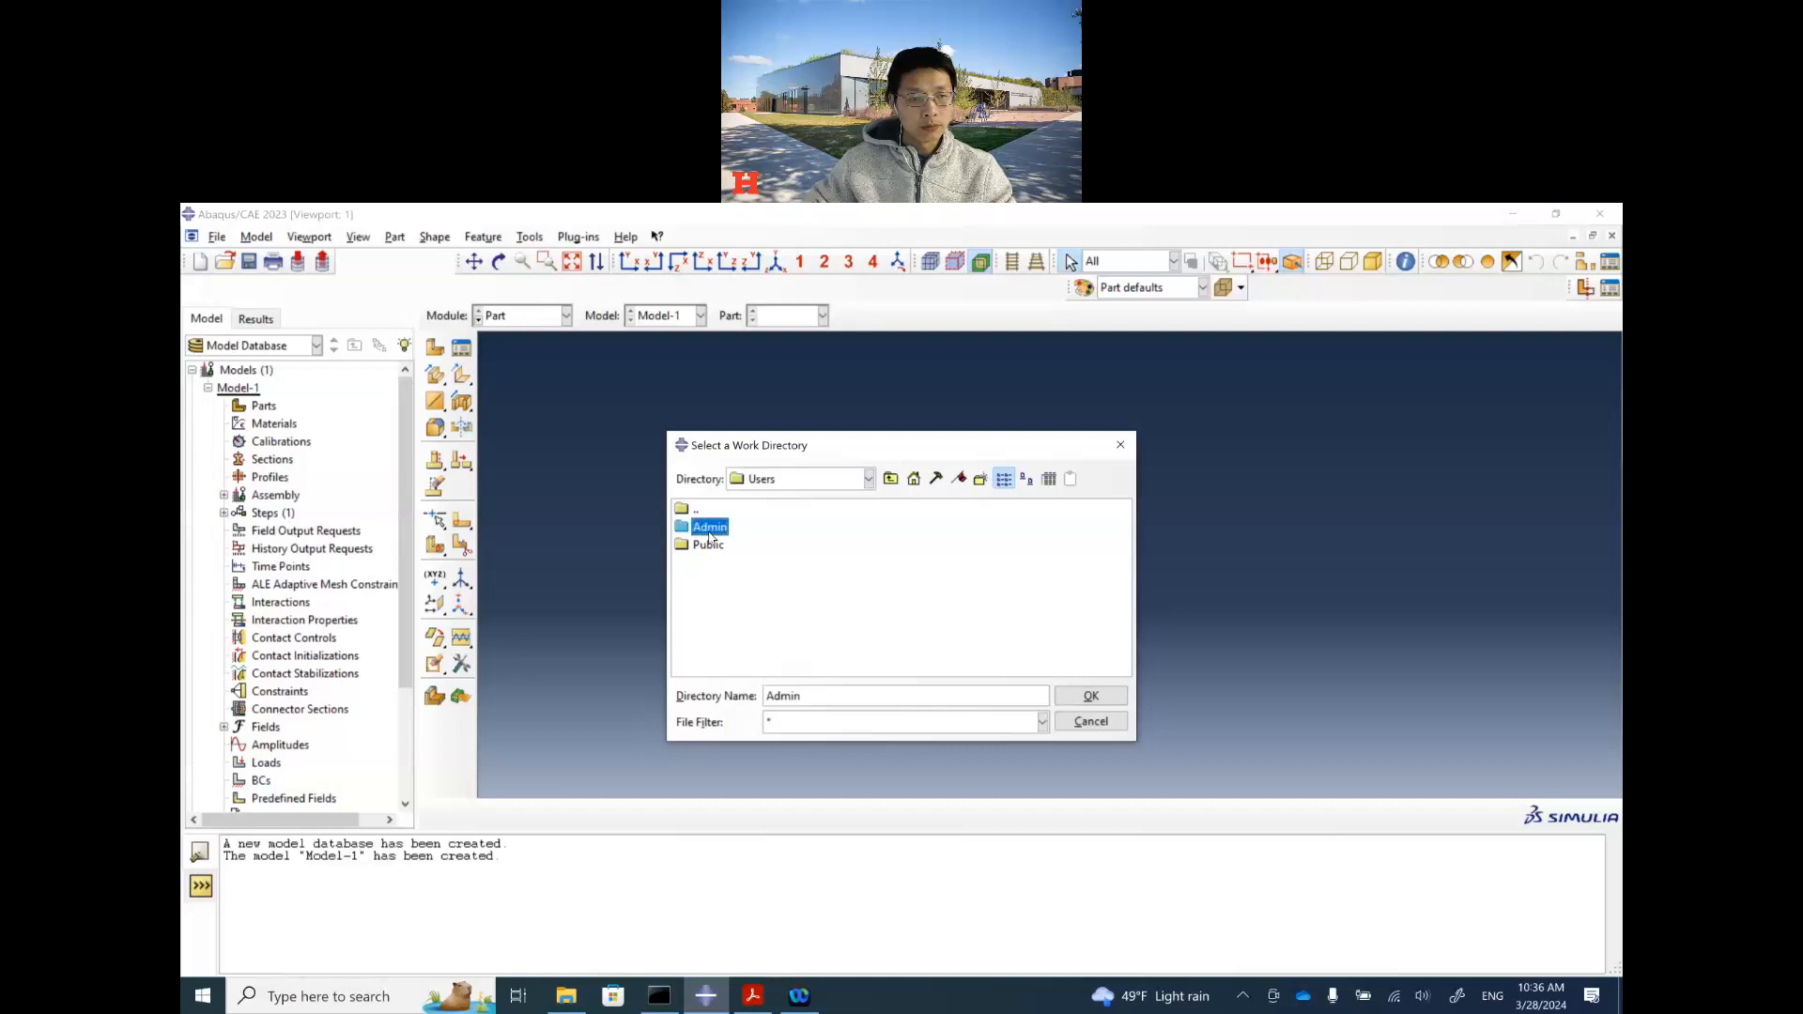
# Step: Browse for the work directory to the OneDrive - University of Hartford folder, opening Courses, CEME507 and Online Course
pyautogui.doubleClick(917, 563)
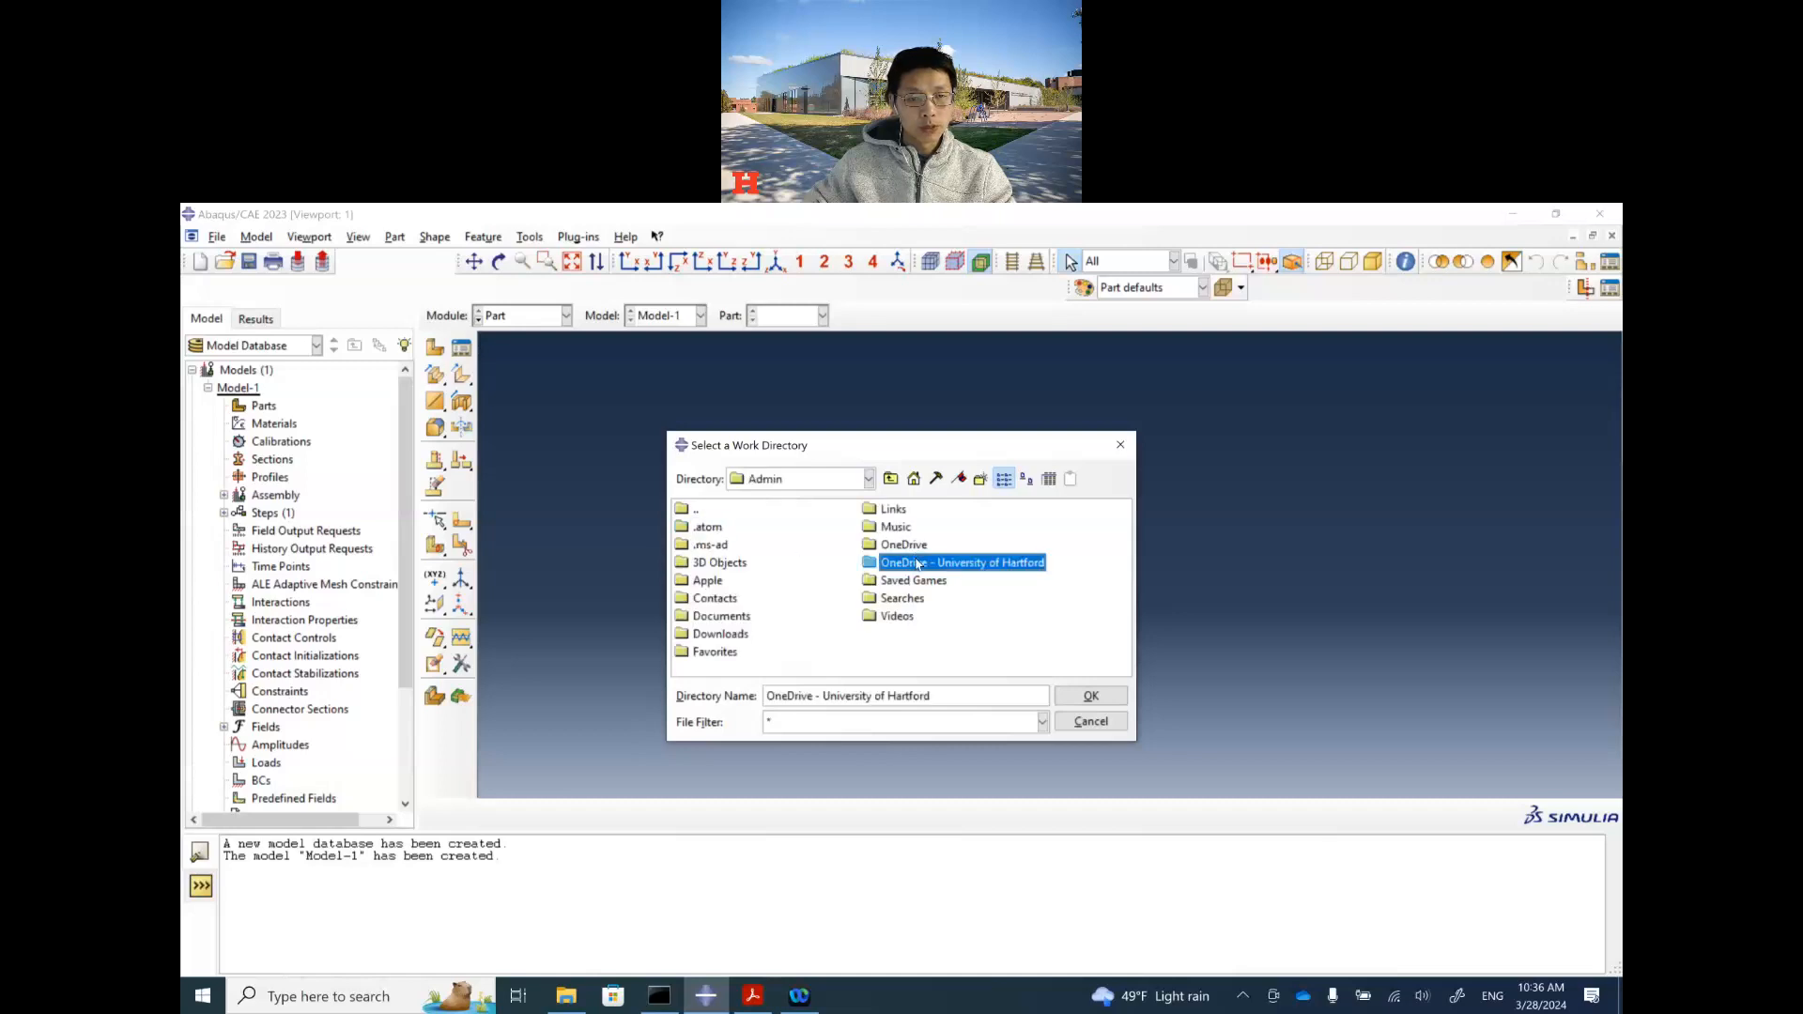
pyautogui.click(1003, 564)
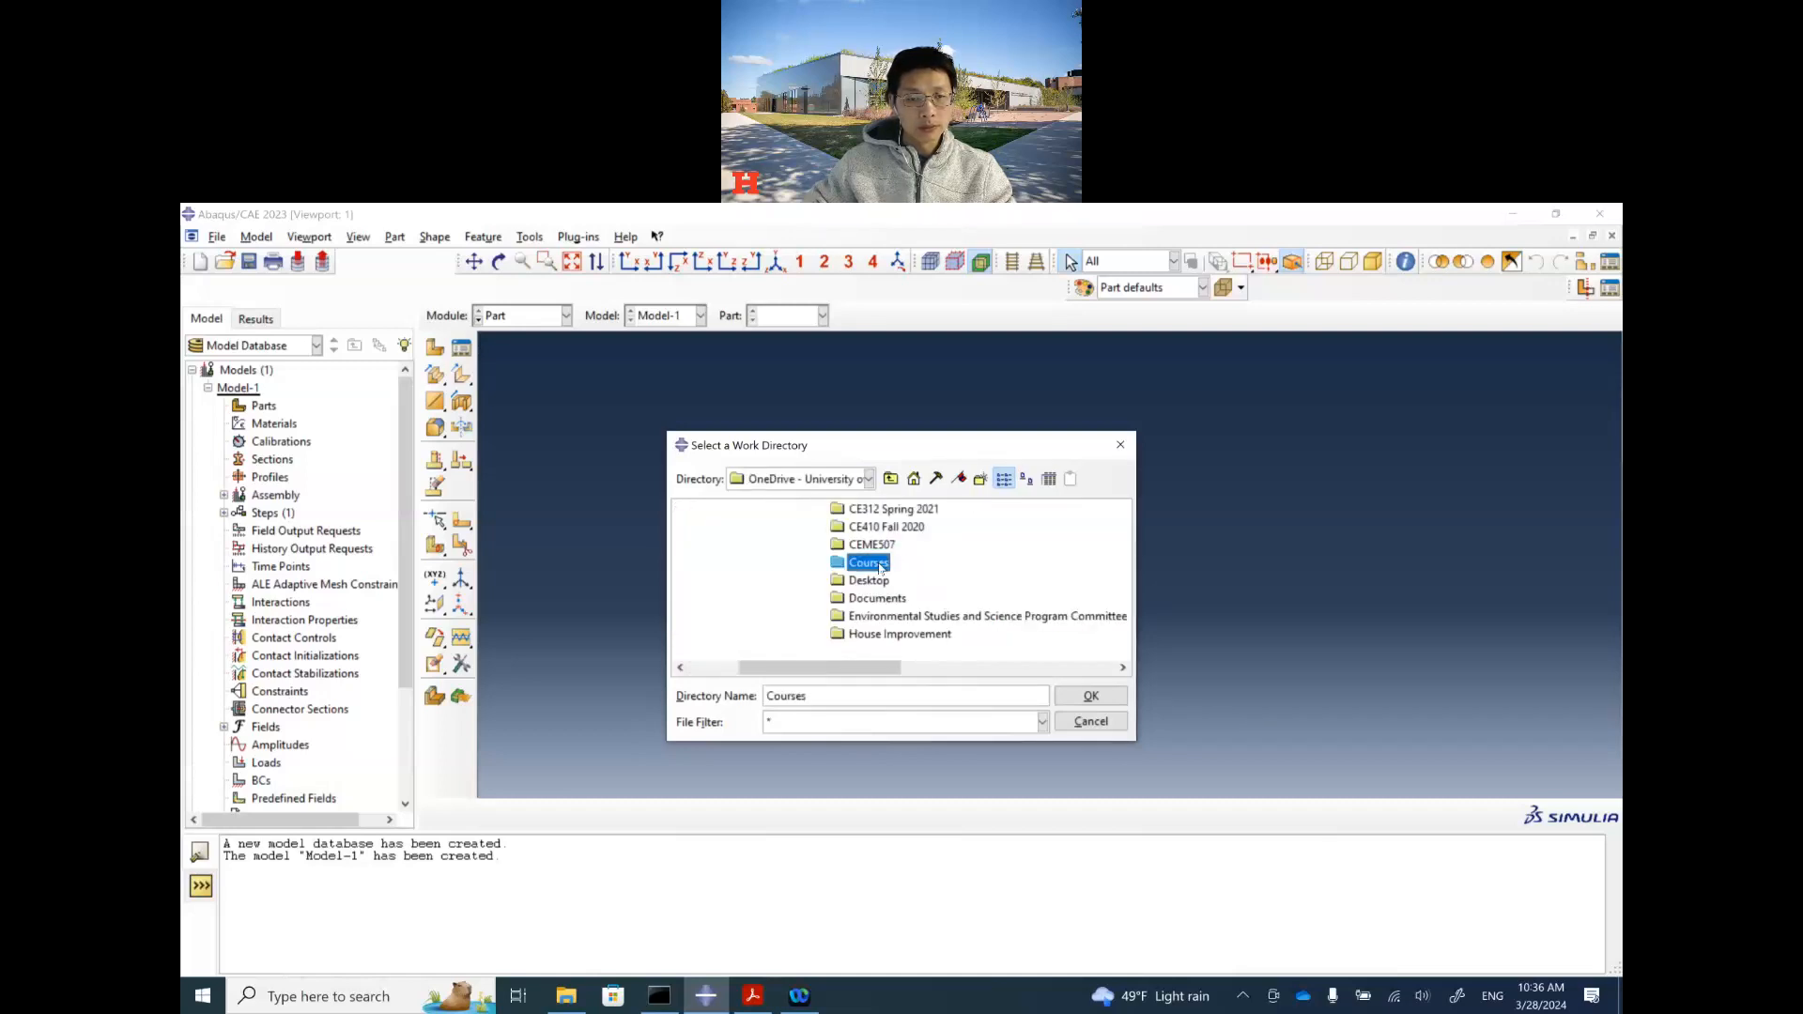
pyautogui.doubleClick(883, 565)
pyautogui.click(774, 529)
pyautogui.doubleClick(774, 529)
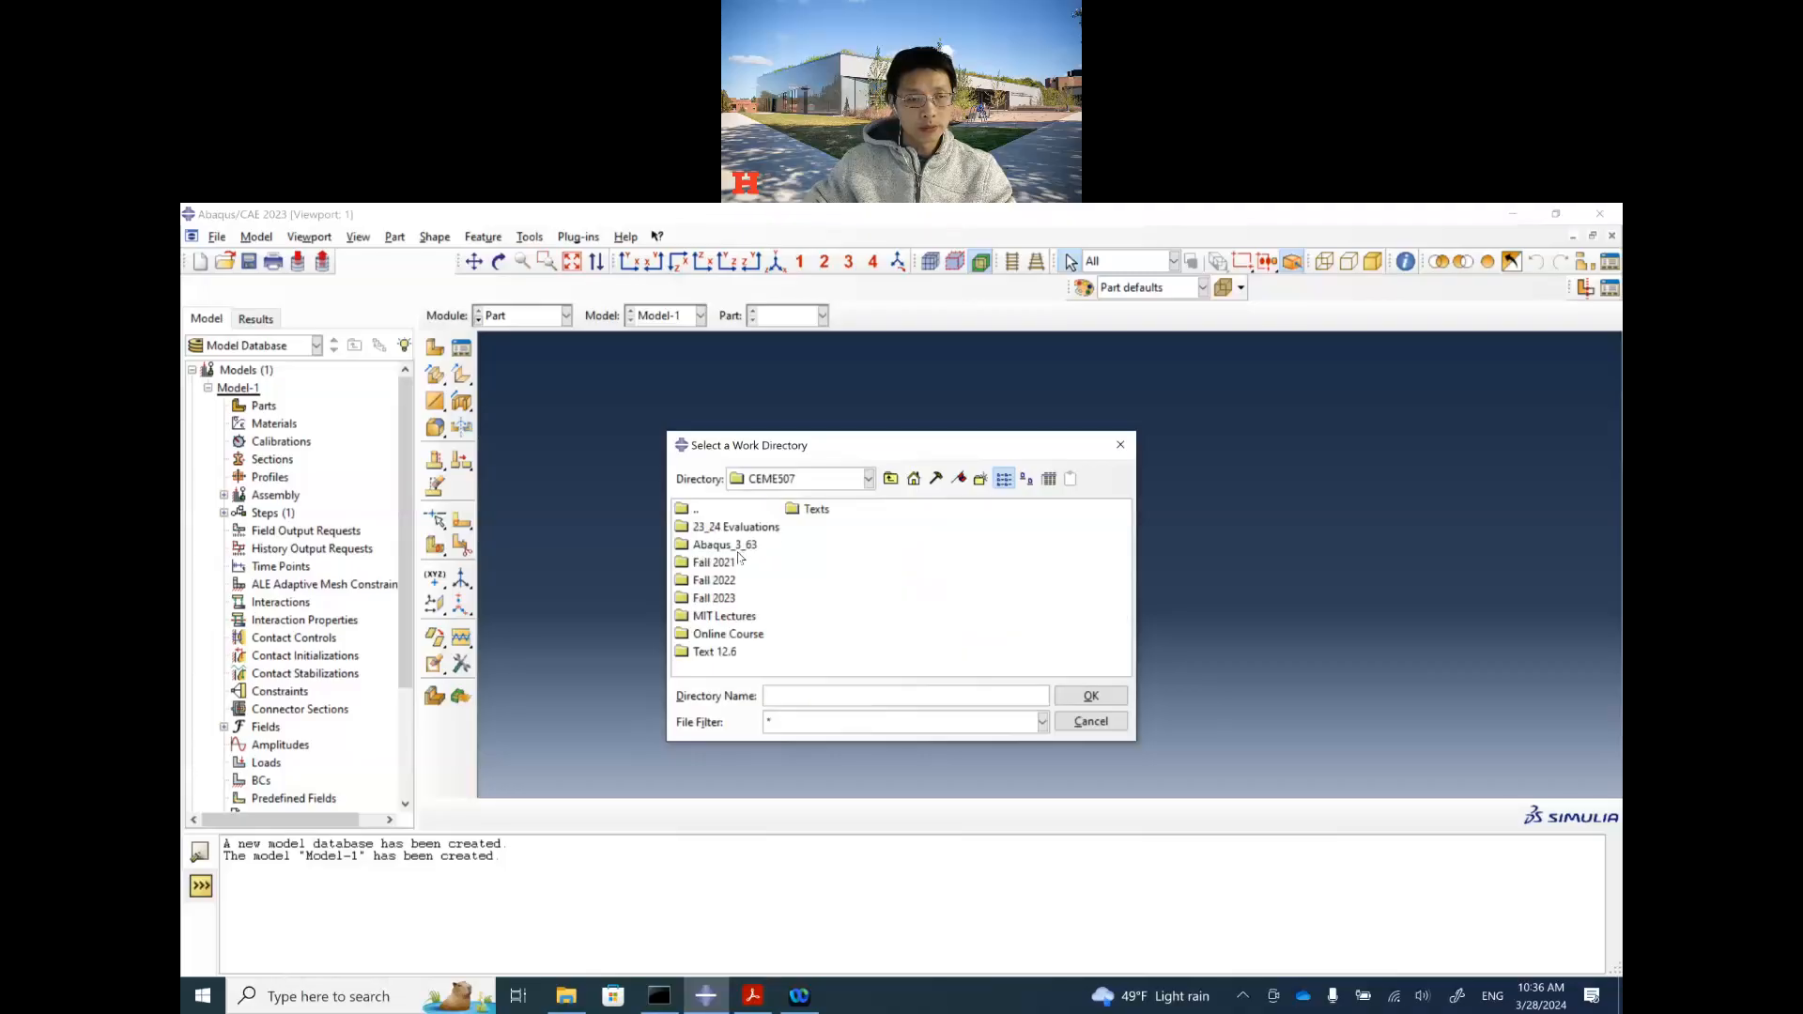
pyautogui.doubleClick(736, 634)
# Step: Create a new folder named Tutorial 2 inside Online Course and set it as the work directory
pyautogui.click(980, 478)
pyautogui.write('Tu')
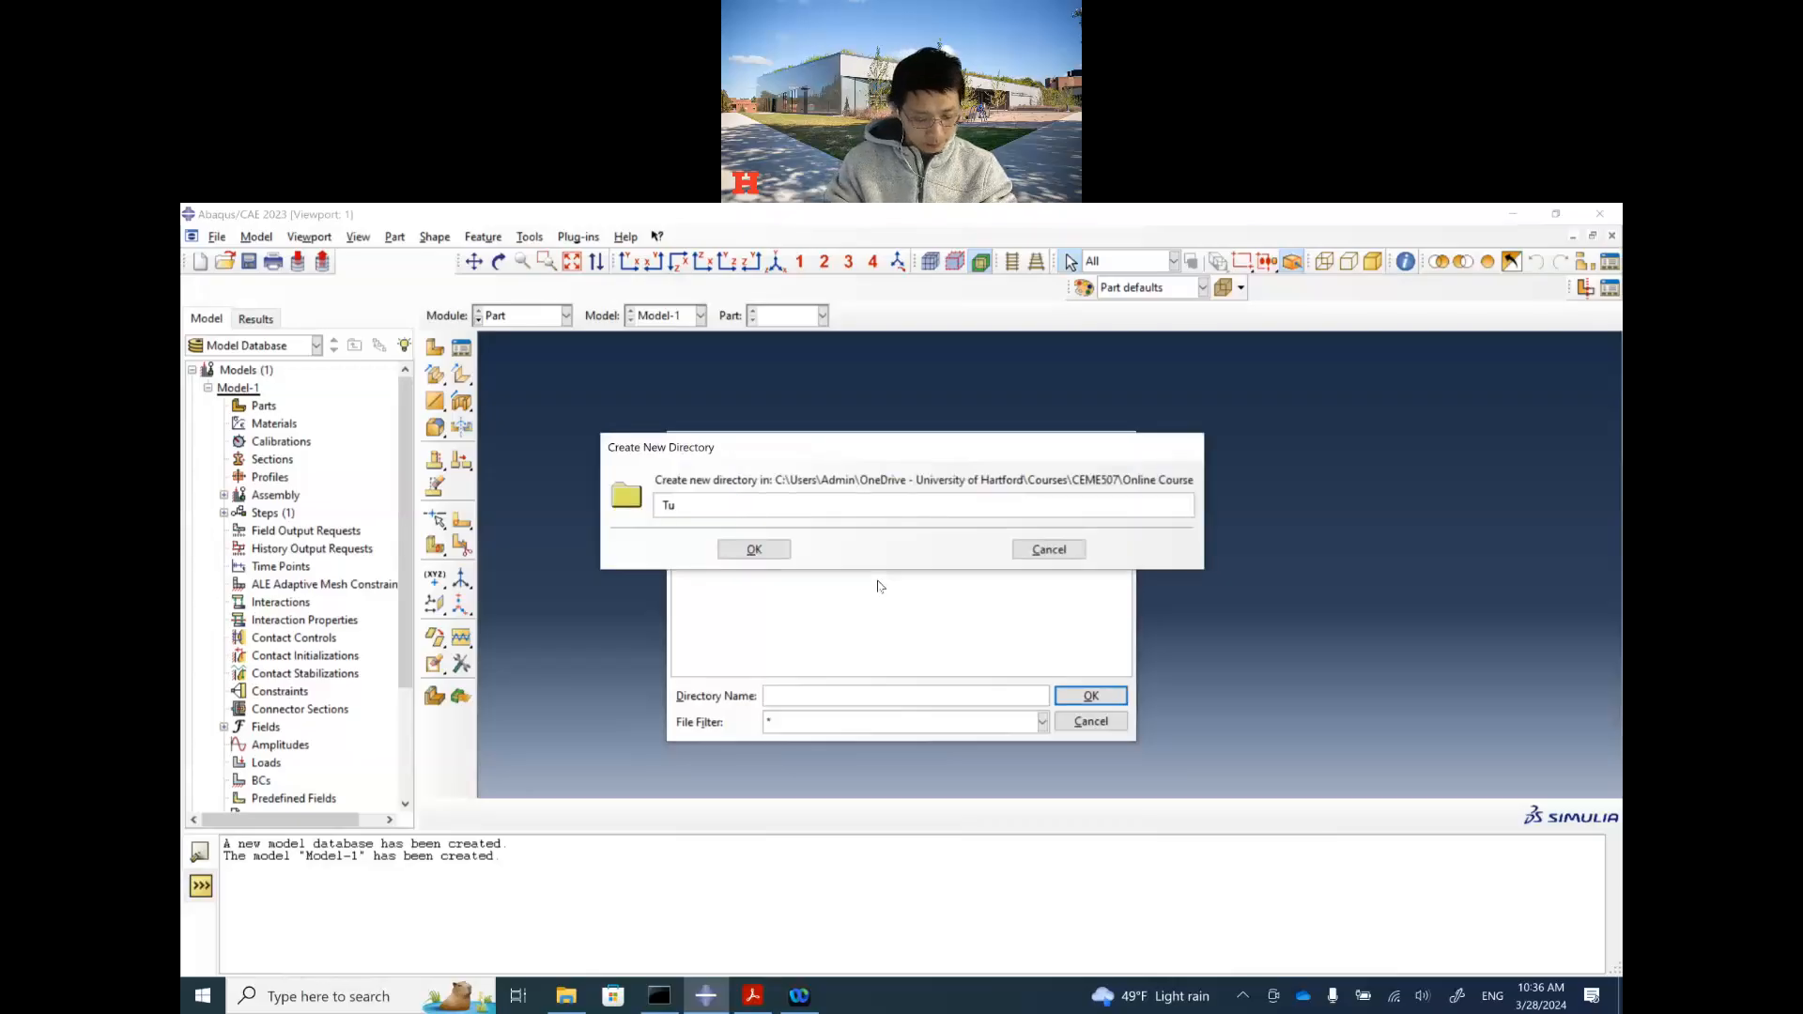
pyautogui.write('torial 2')
pyautogui.click(756, 549)
pyautogui.click(731, 580)
pyautogui.click(1086, 696)
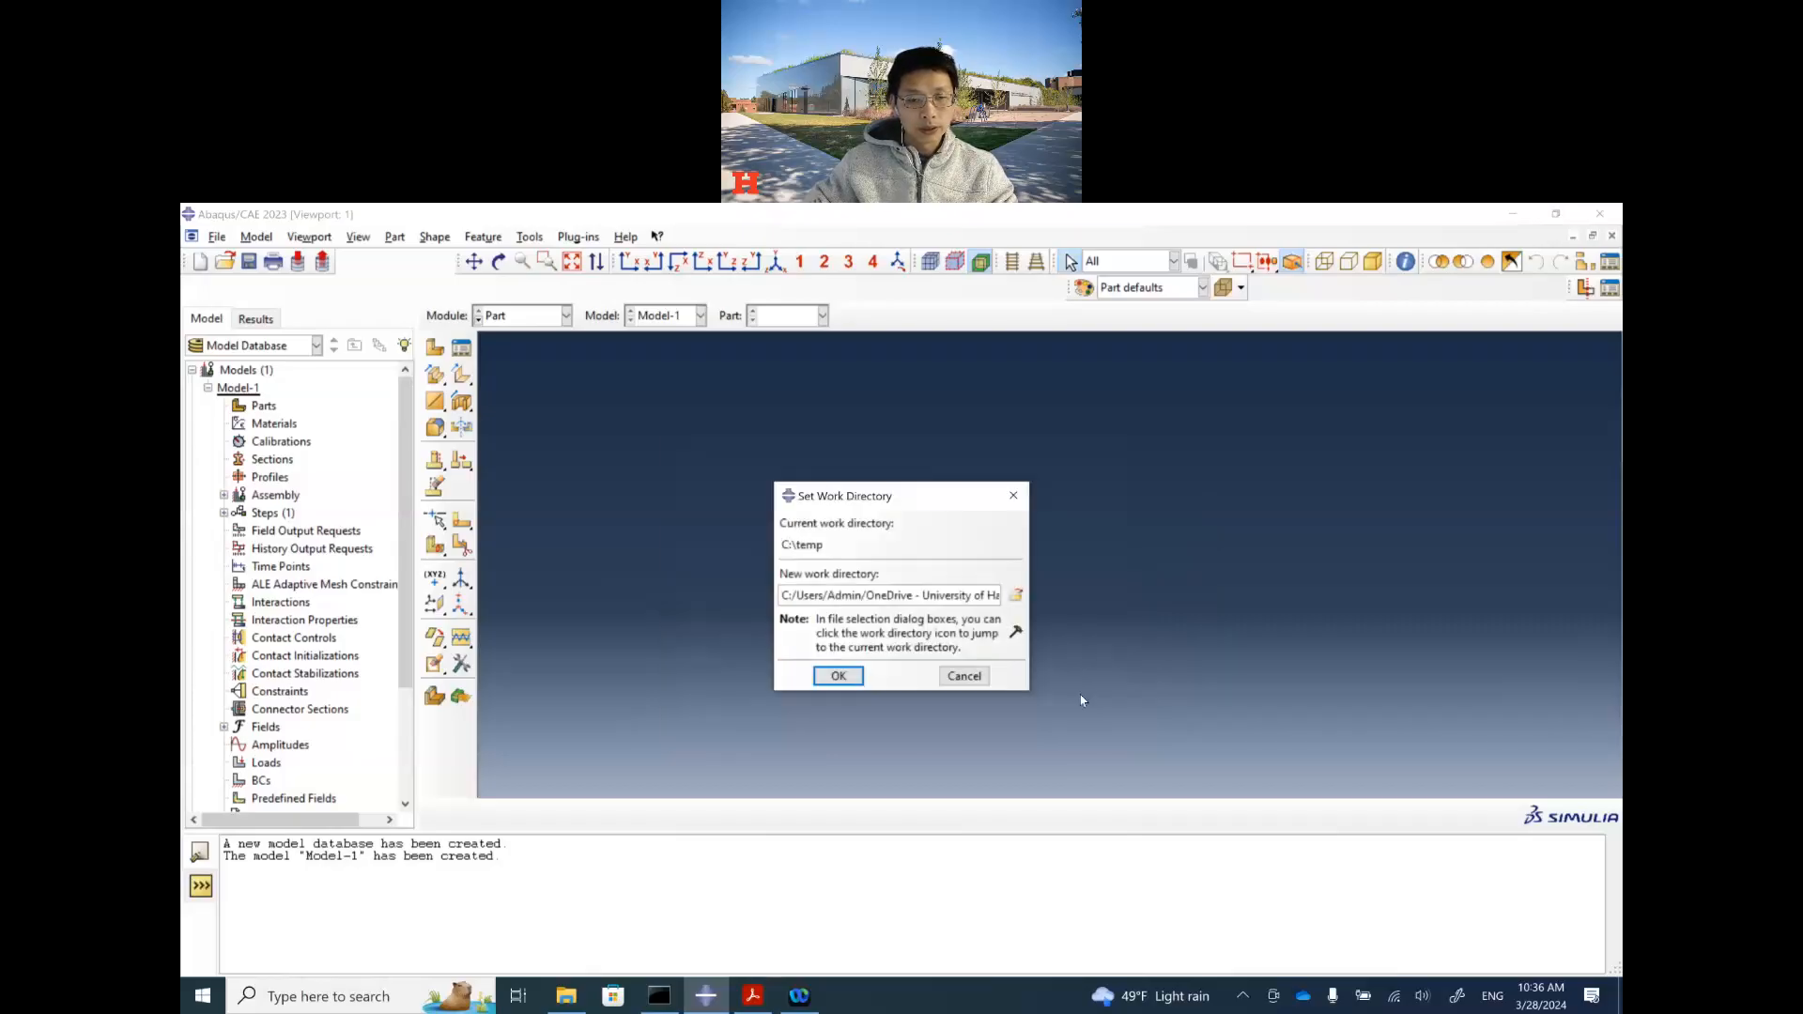
pyautogui.click(853, 681)
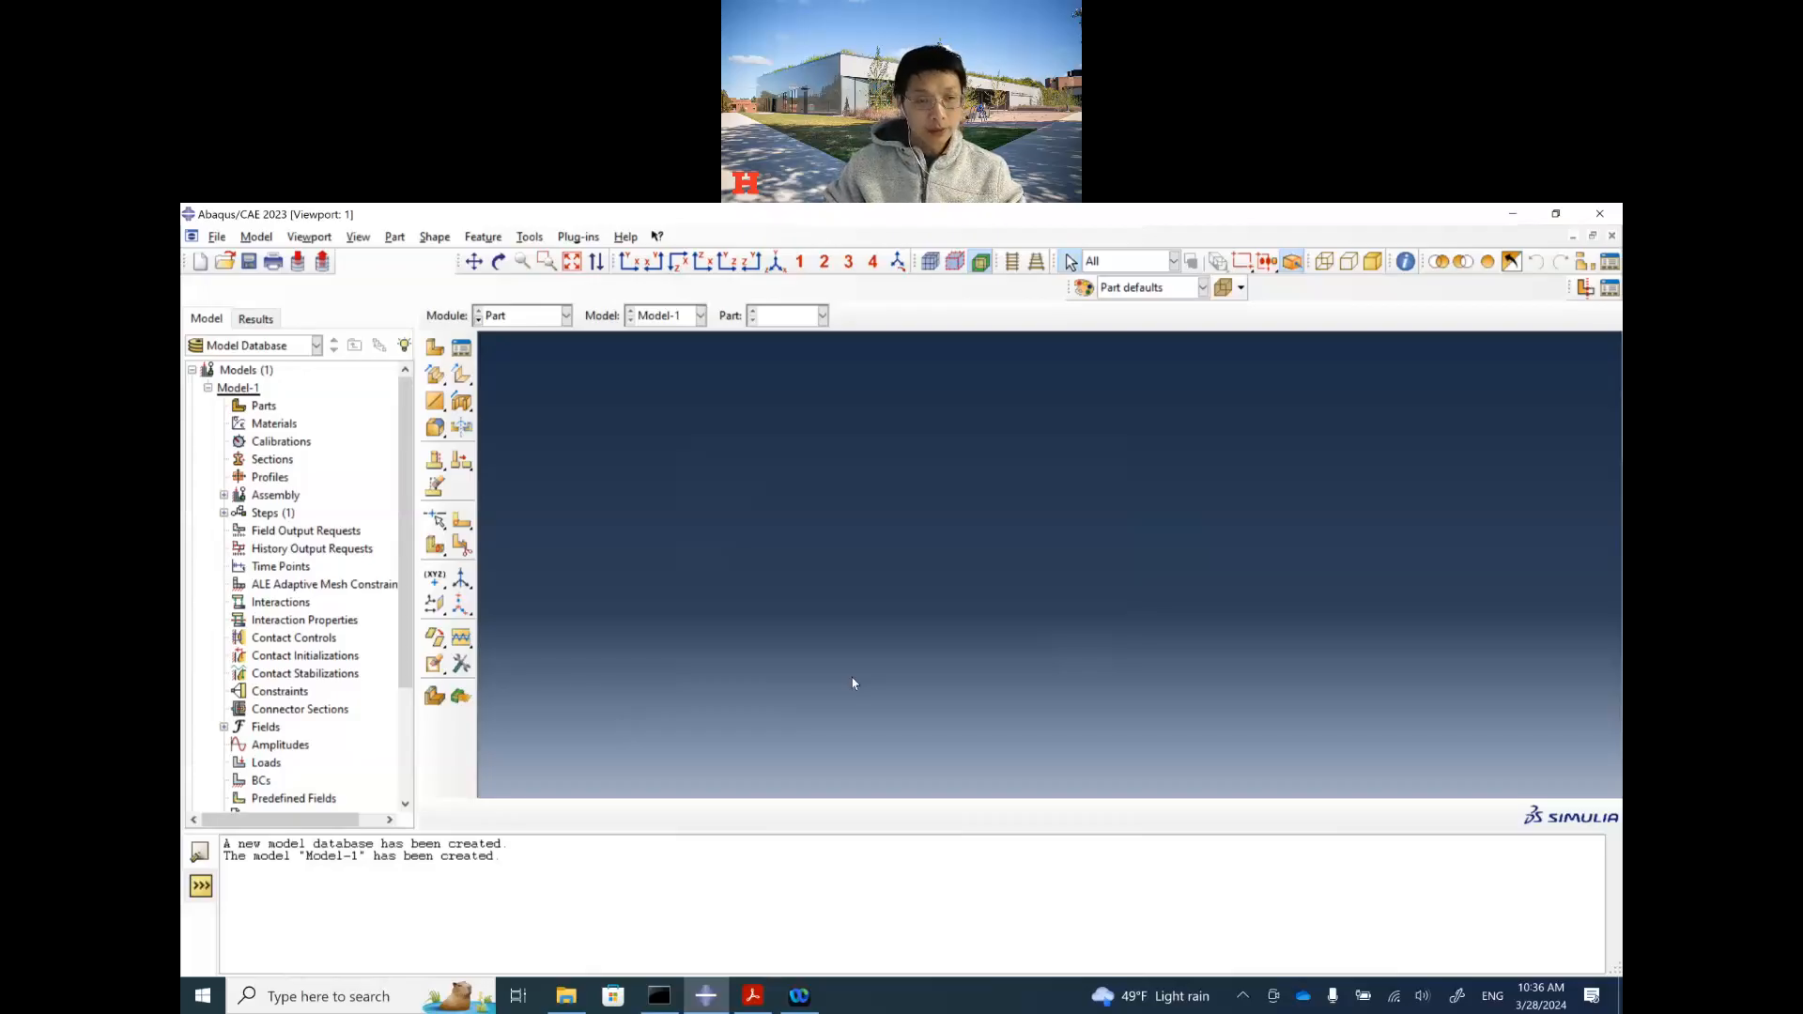
# Step: Check the instructions in the Abaqus Tutorial 3 PDF and create Sketch-1 in the Sketch module with an approximate size of 5
pyautogui.hotkey('alt', 'Tab')
pyautogui.scroll(-2, 836, 676)
pyautogui.scroll(-10, 855, 702)
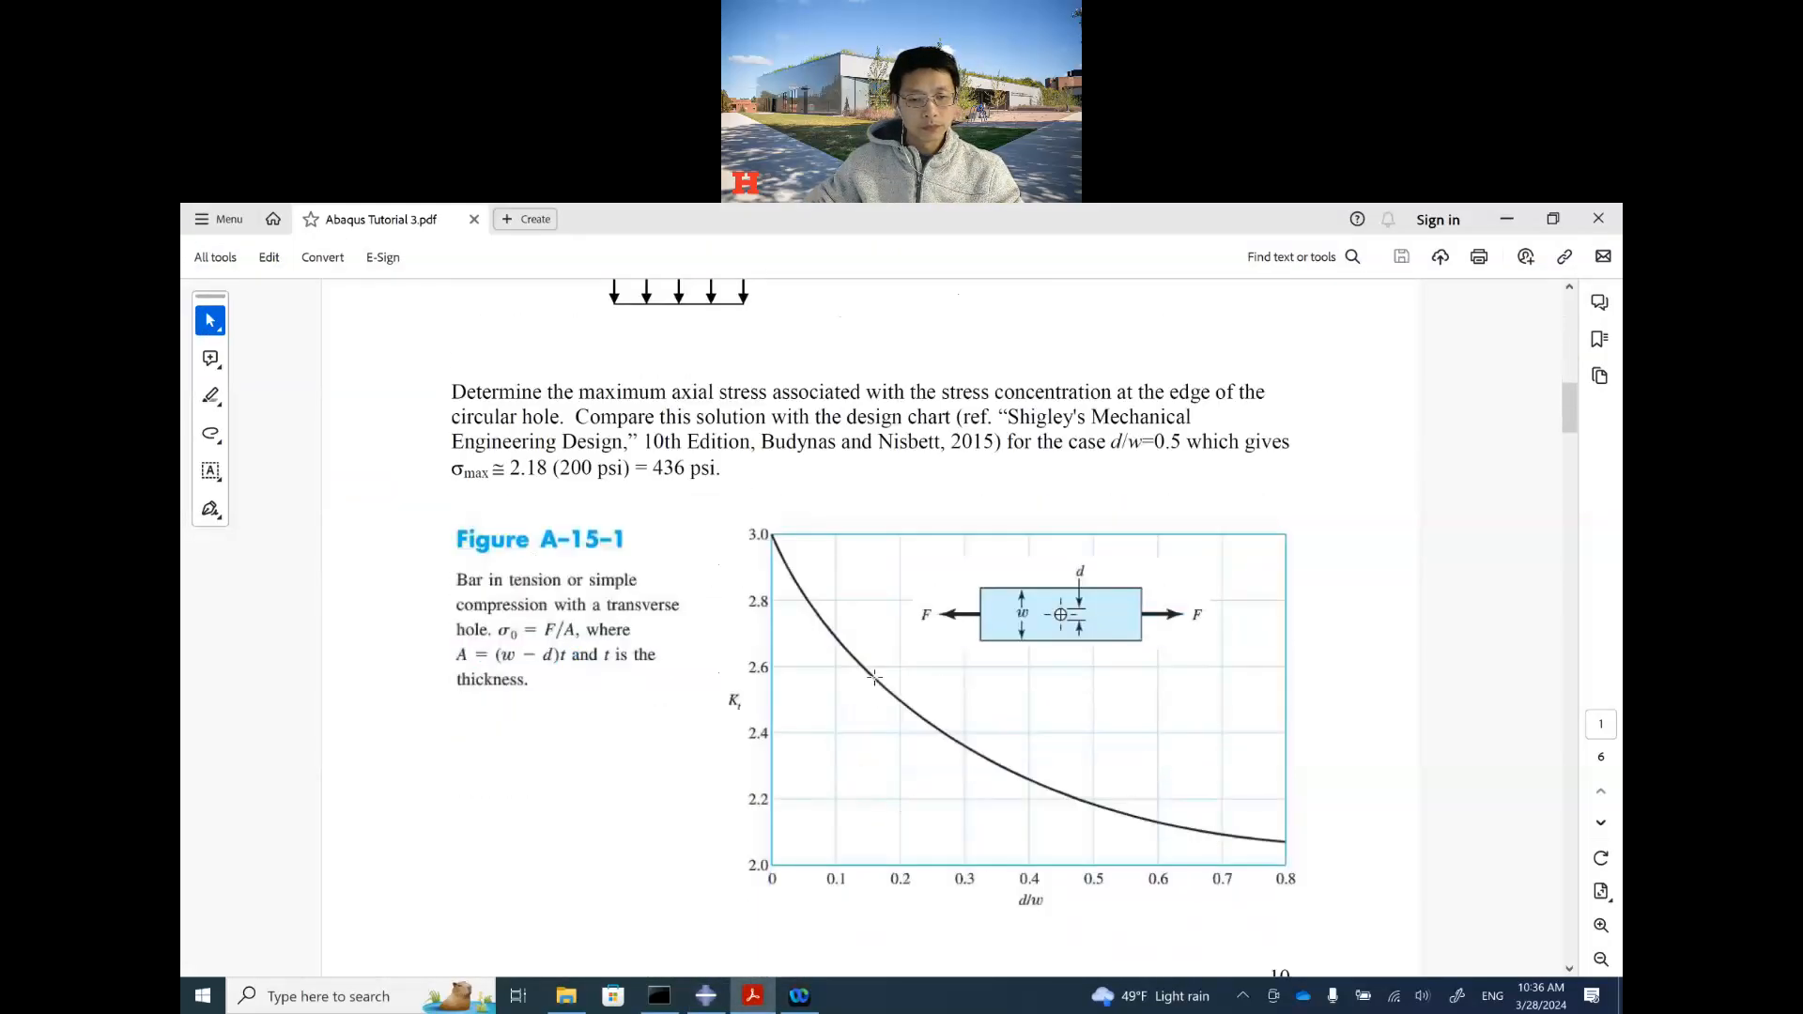
pyautogui.scroll(-1, 890, 676)
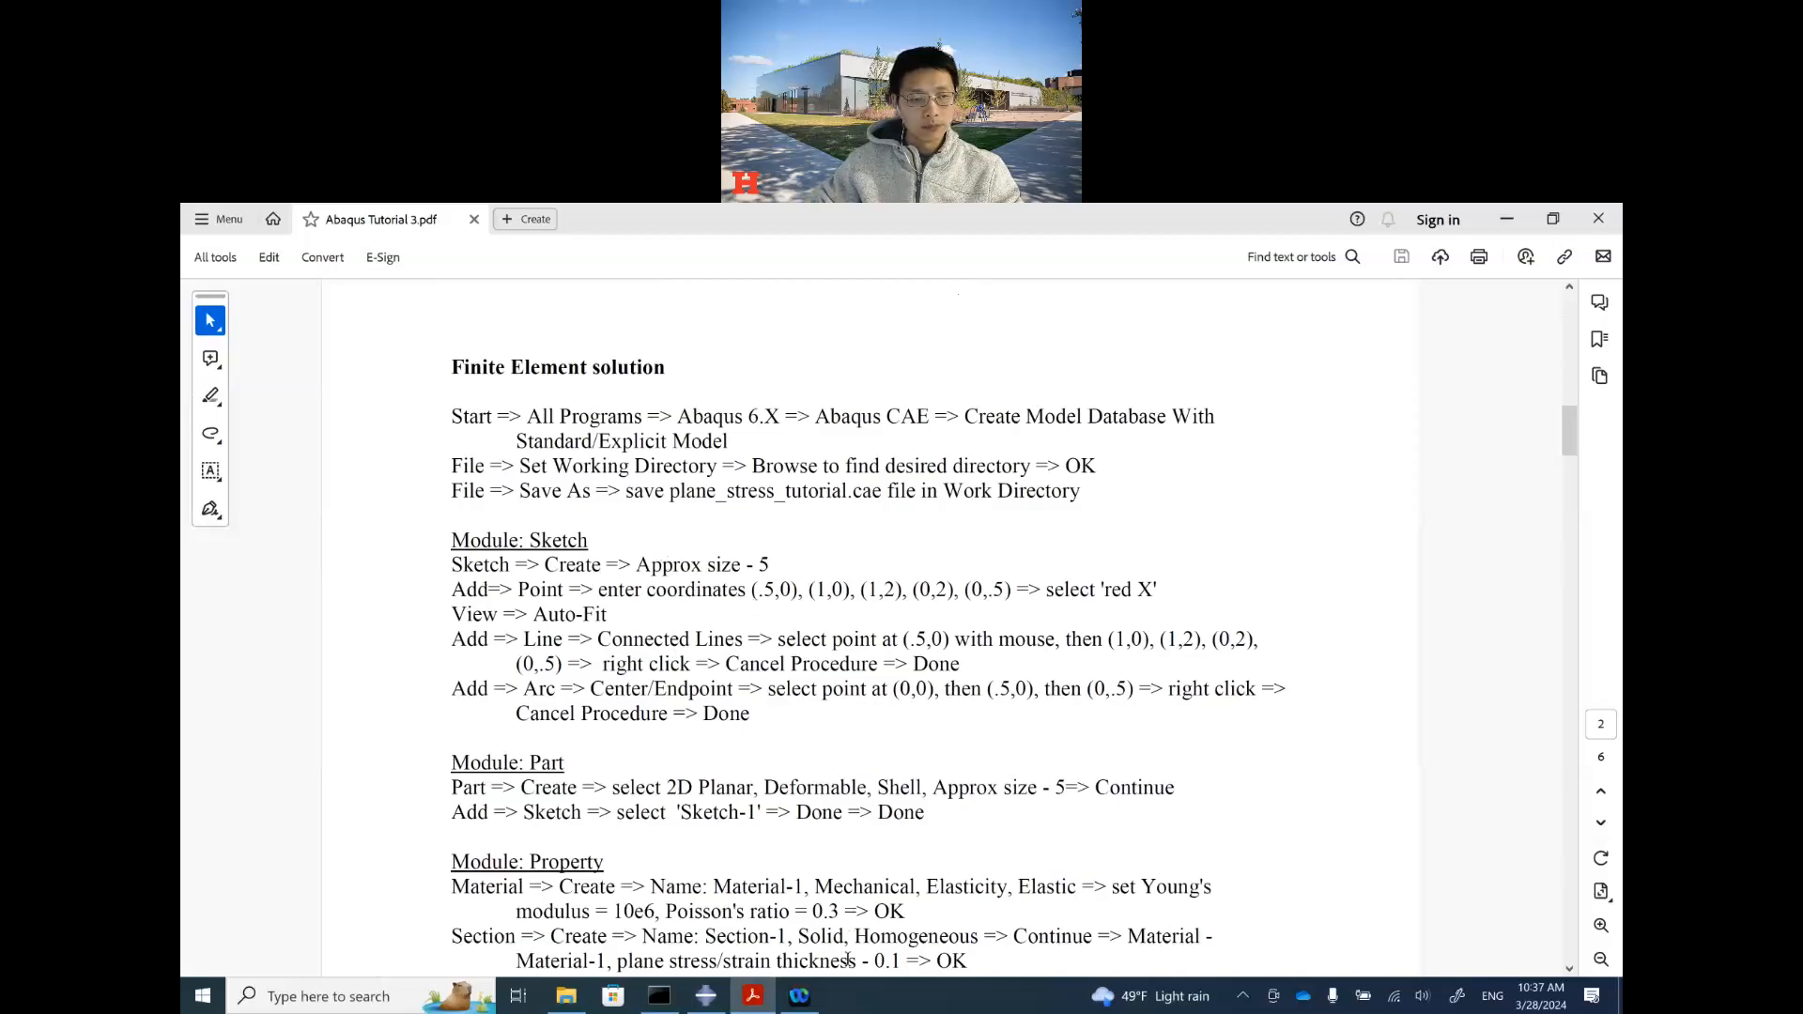
pyautogui.click(717, 1005)
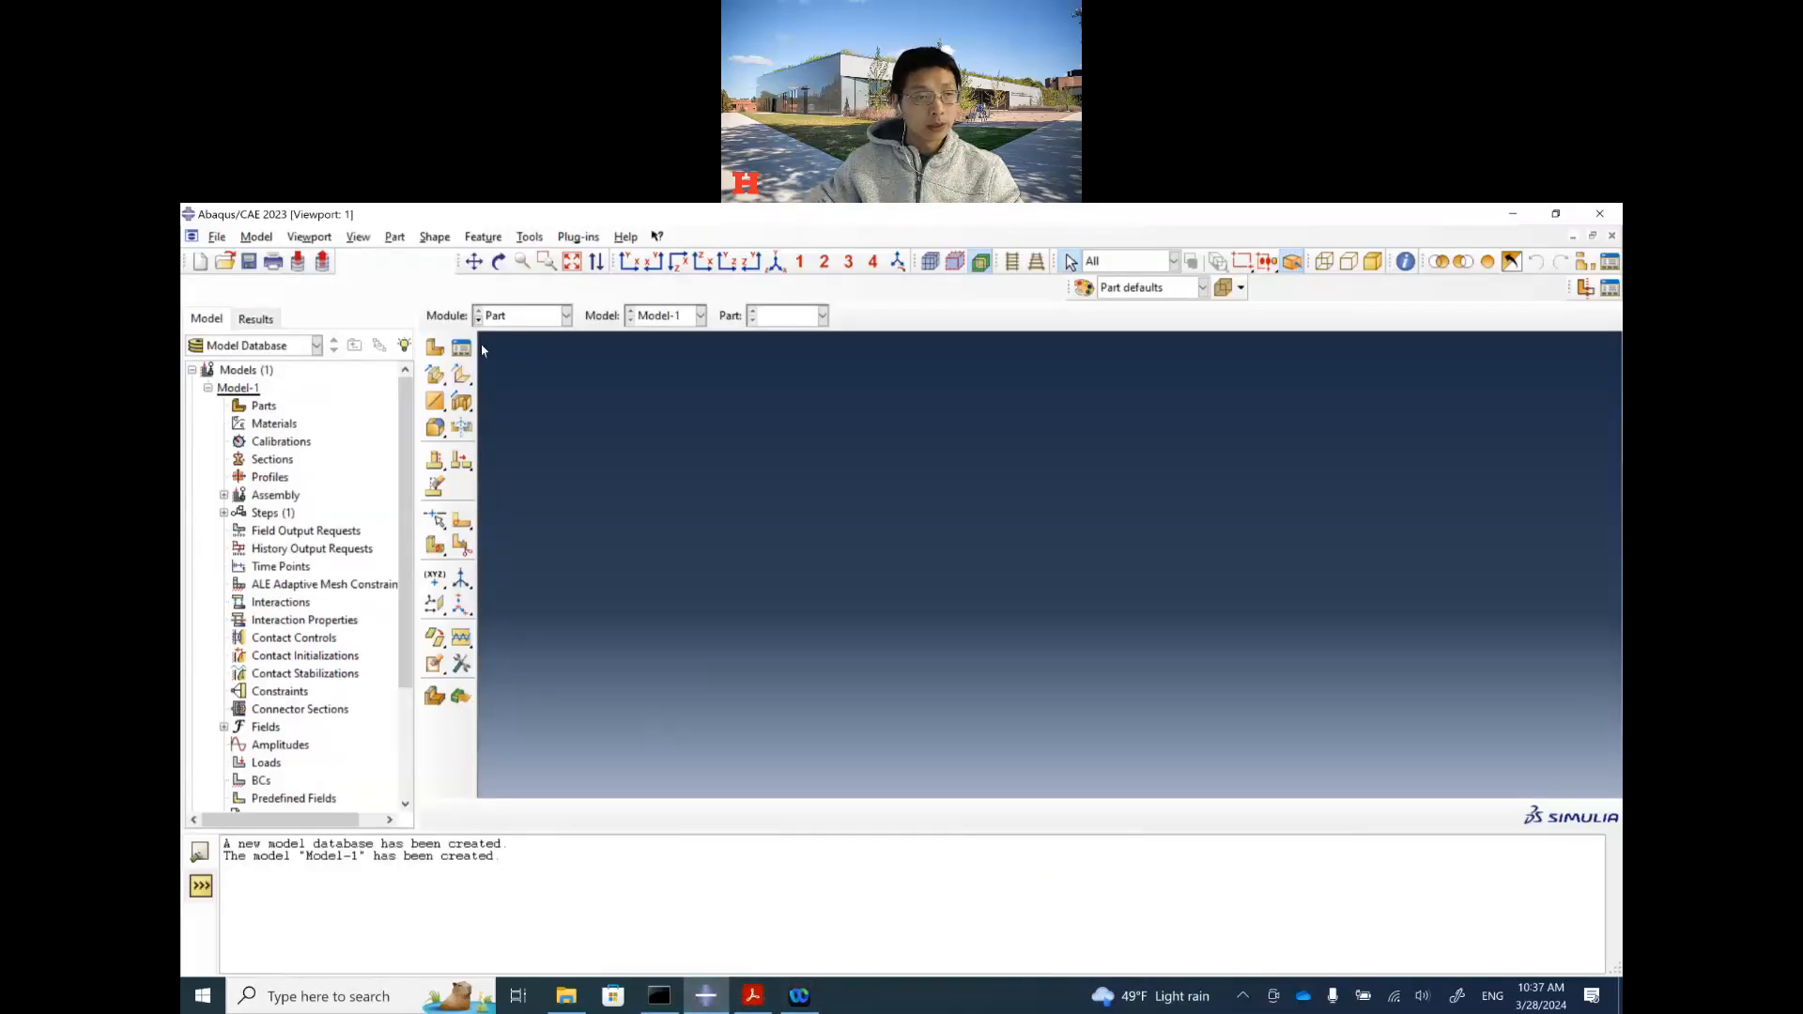
pyautogui.click(552, 316)
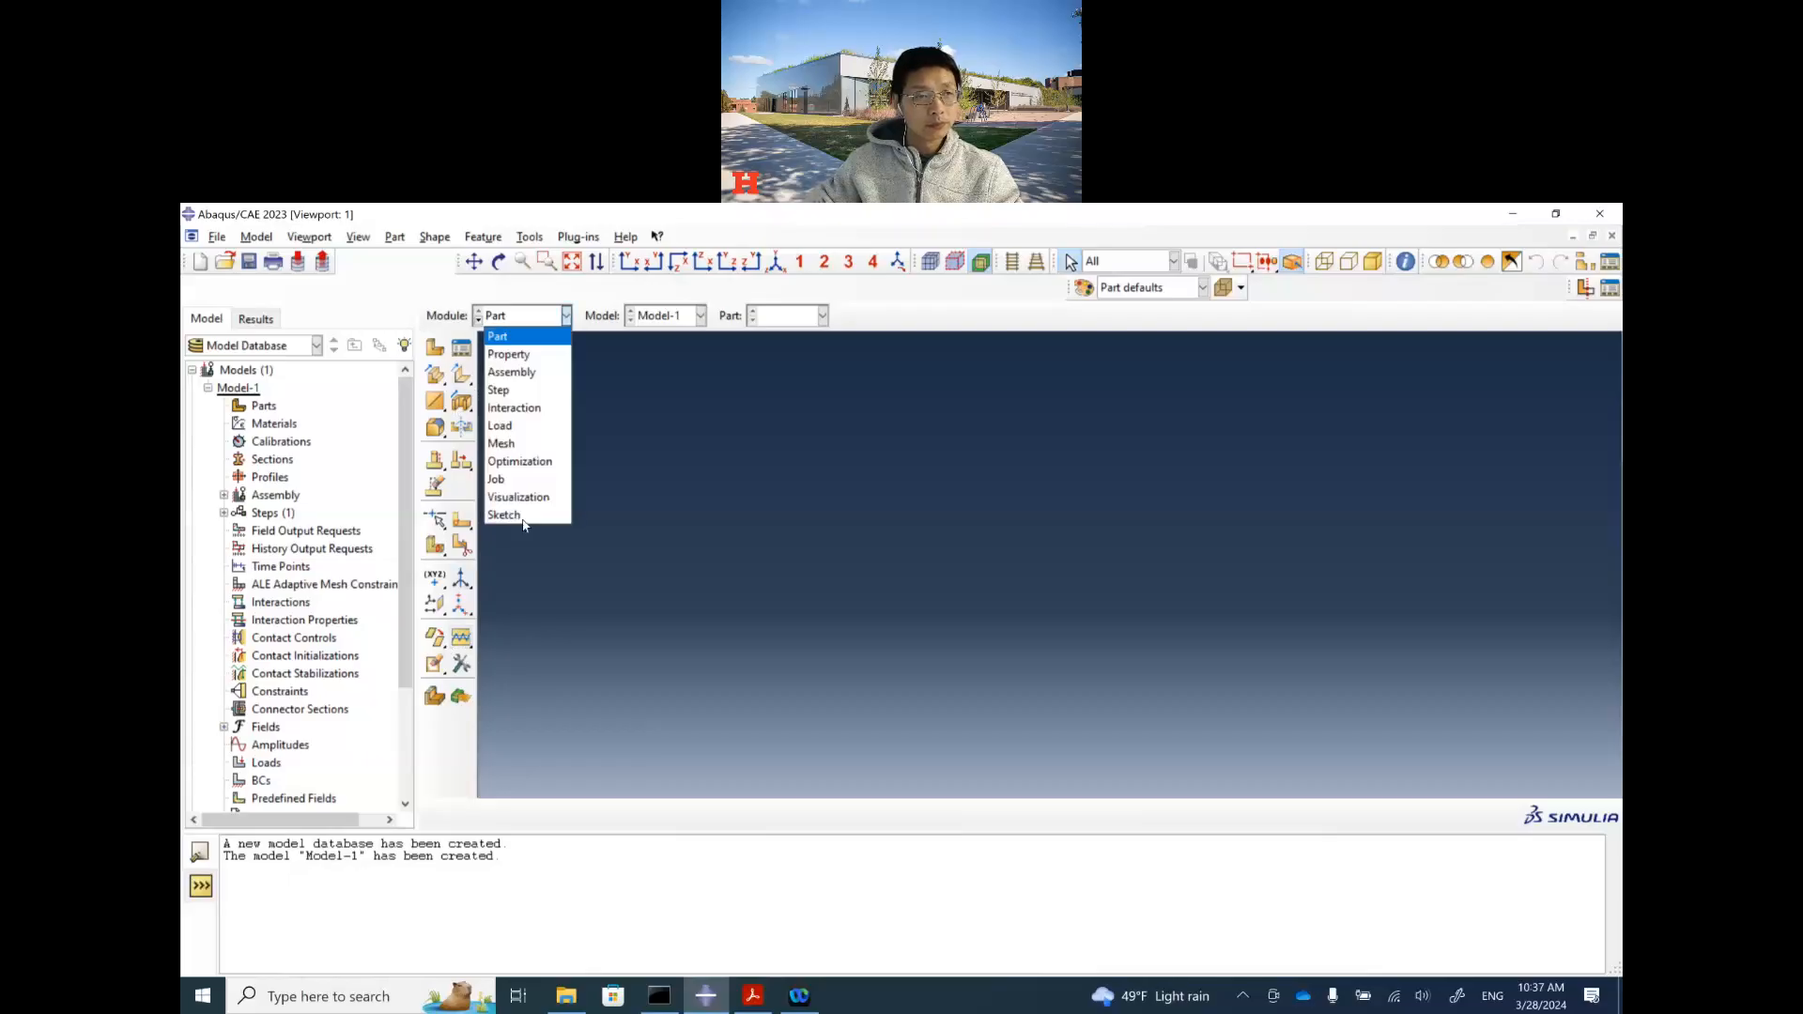
pyautogui.click(517, 515)
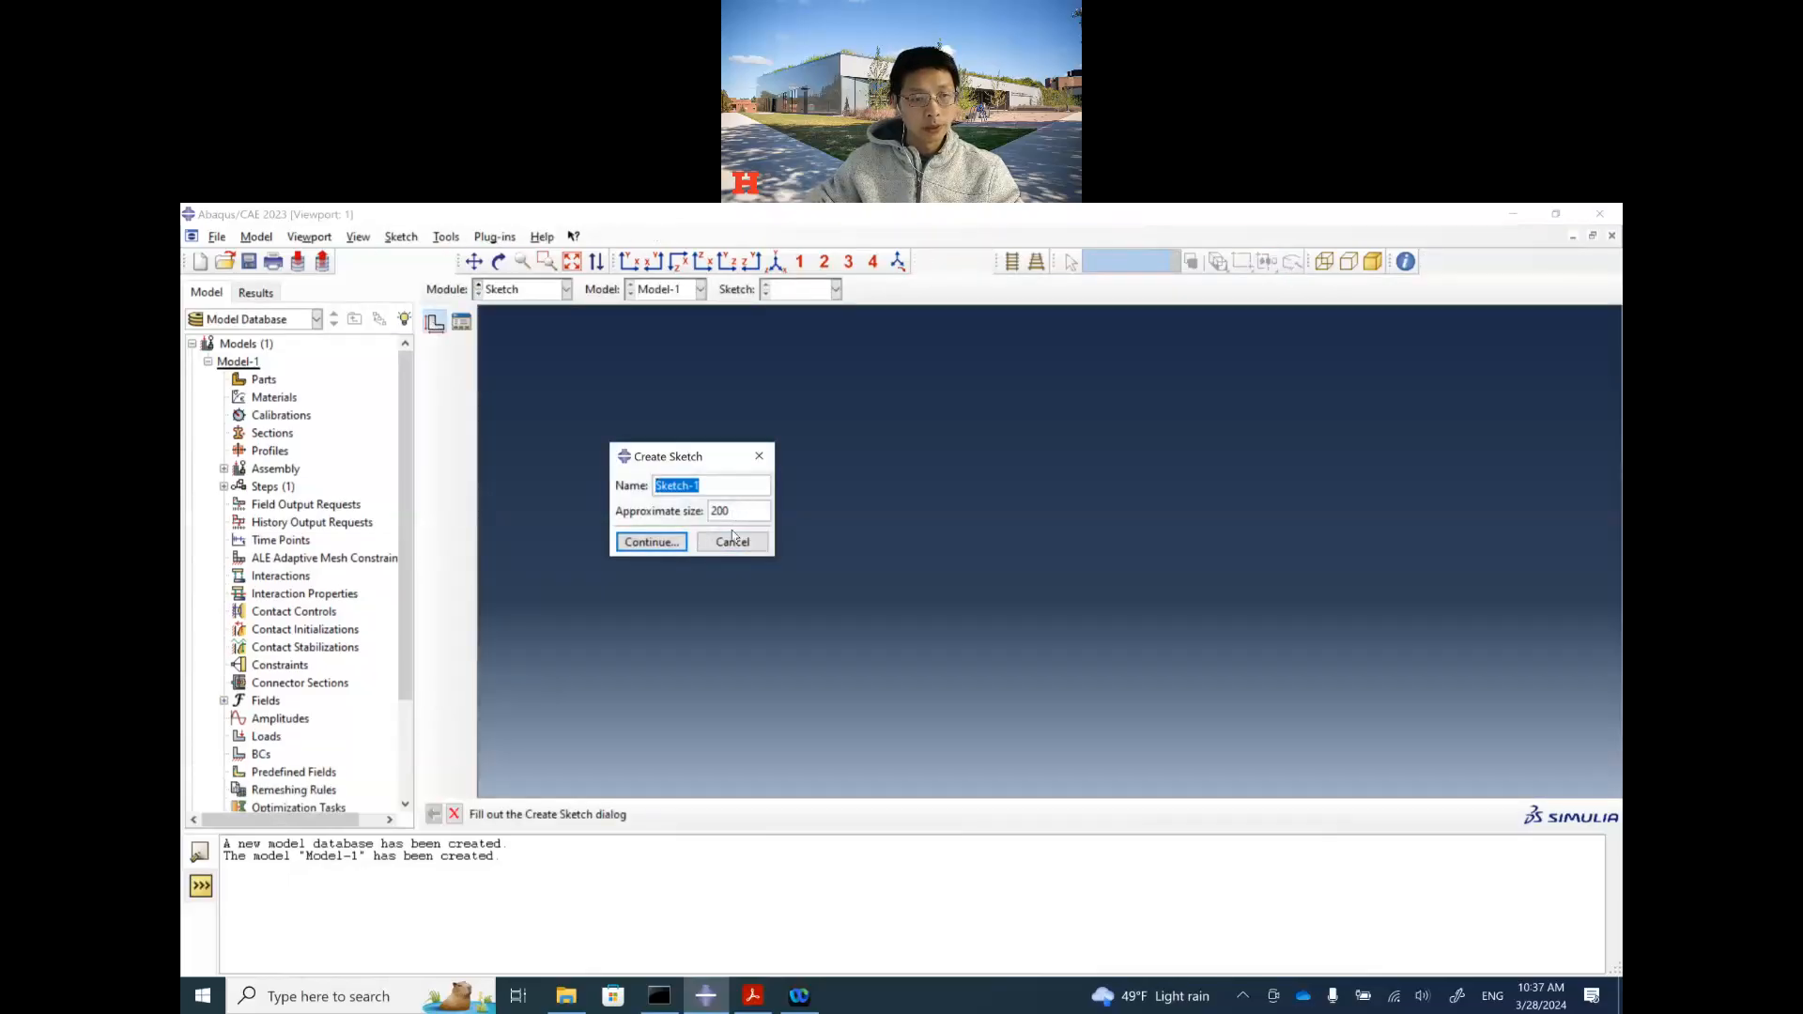
pyautogui.click(752, 997)
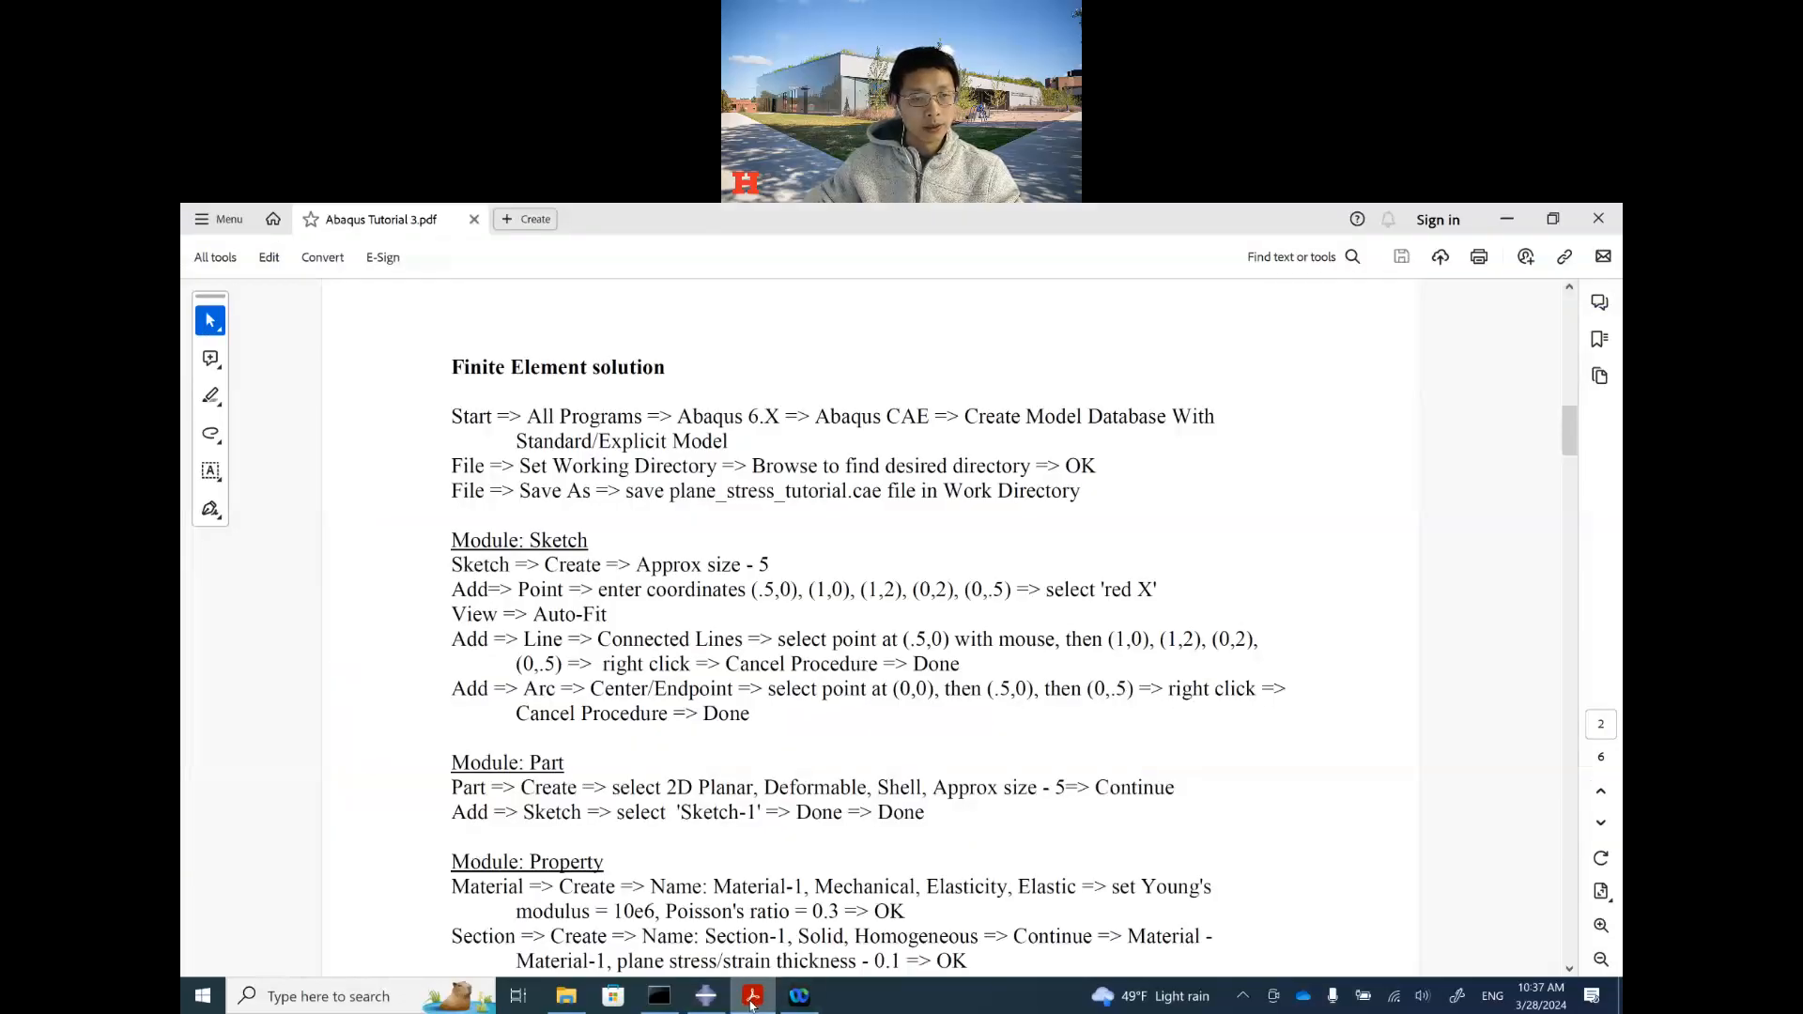
pyautogui.click(752, 997)
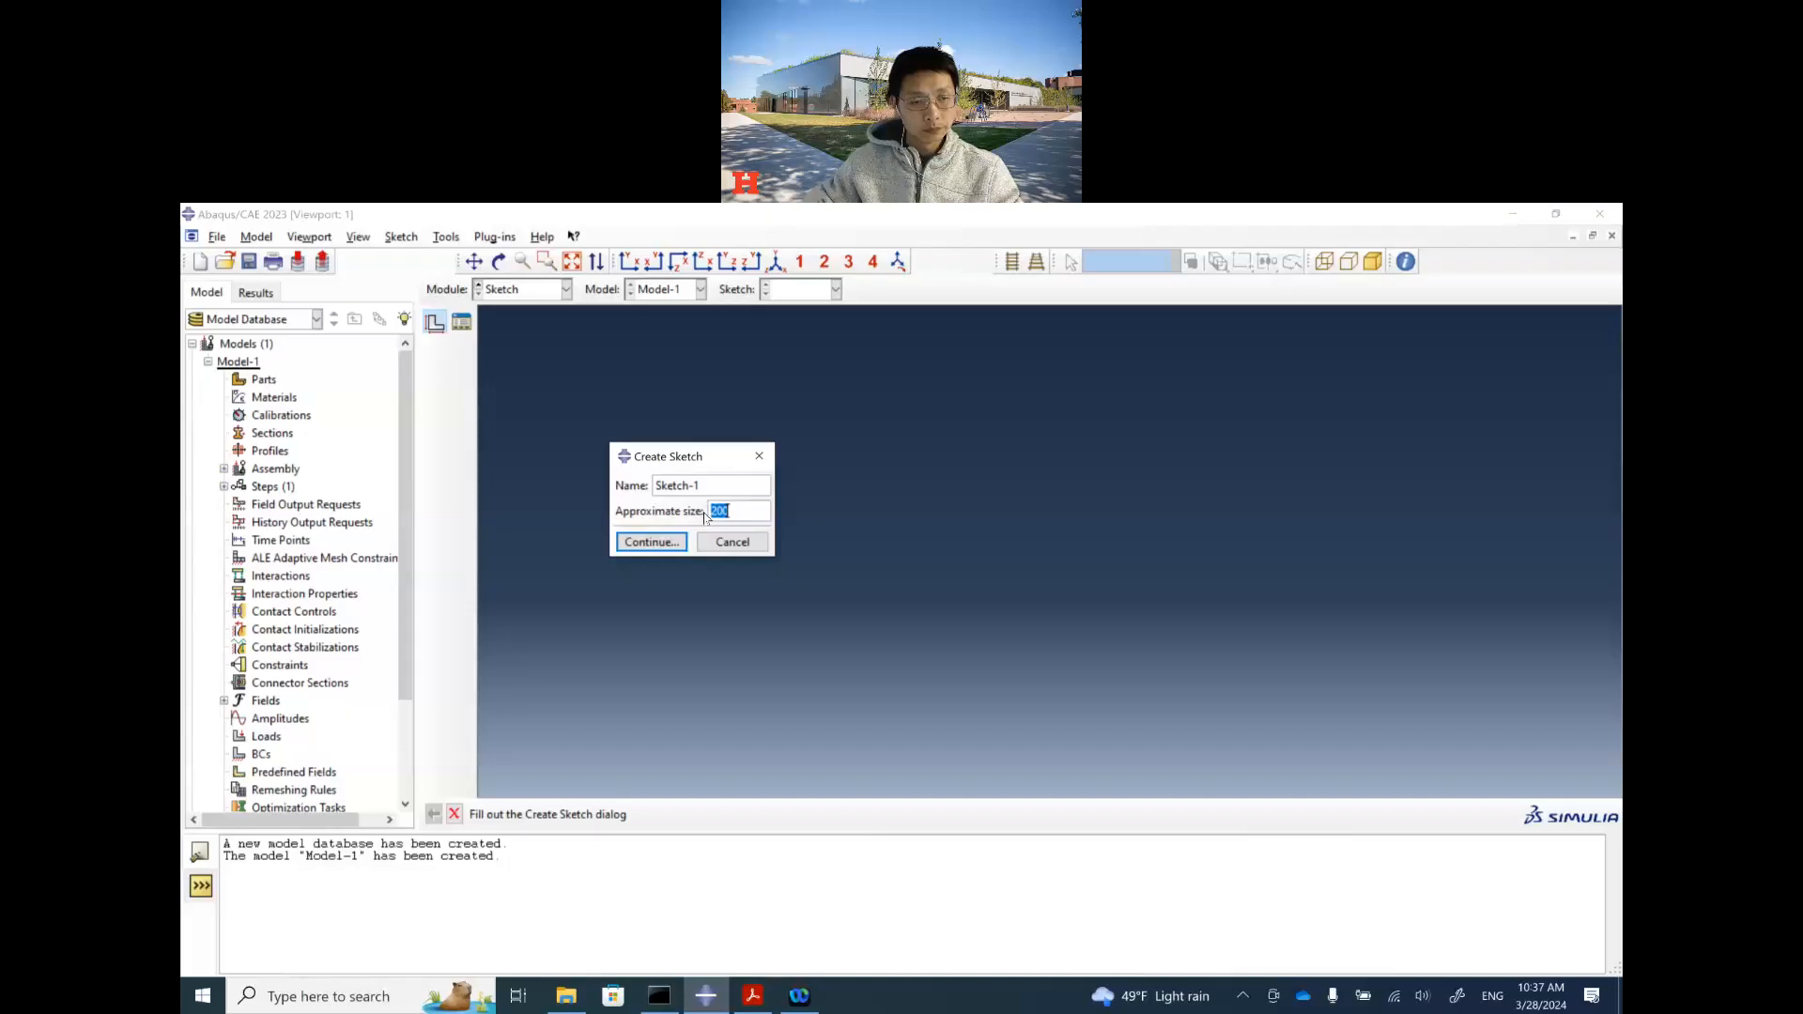
pyautogui.click(650, 542)
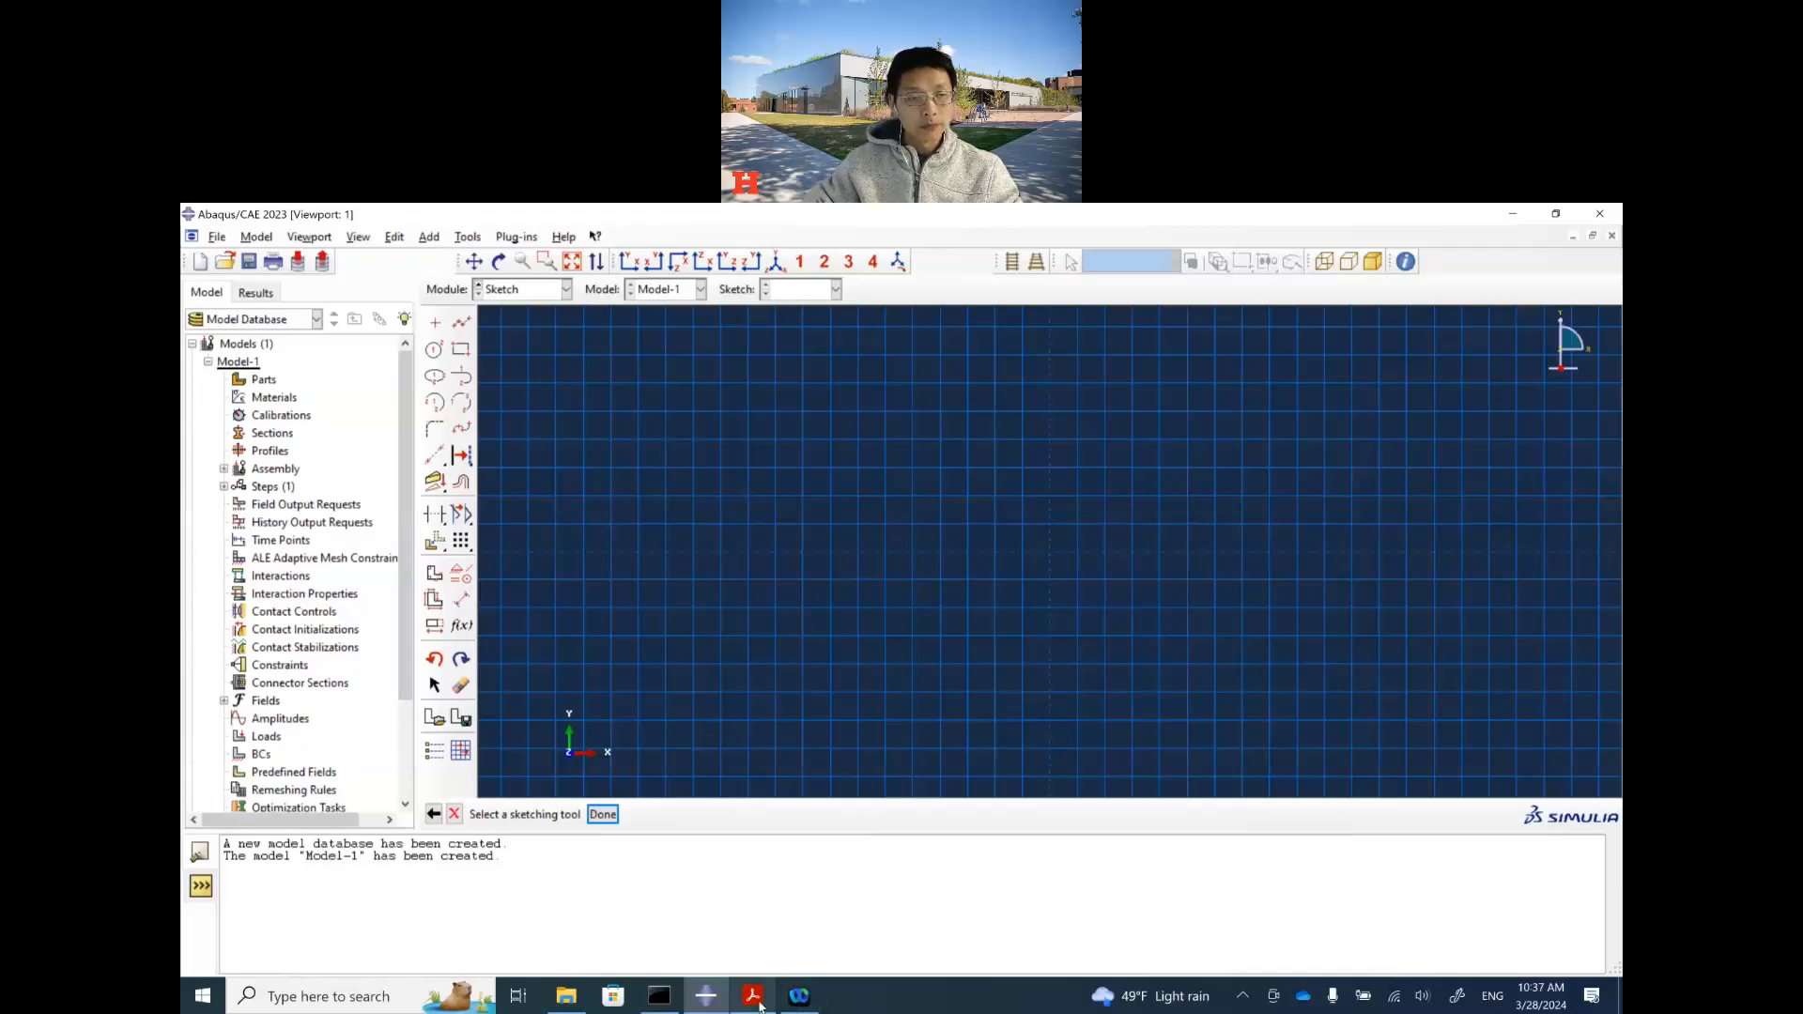
pyautogui.click(753, 998)
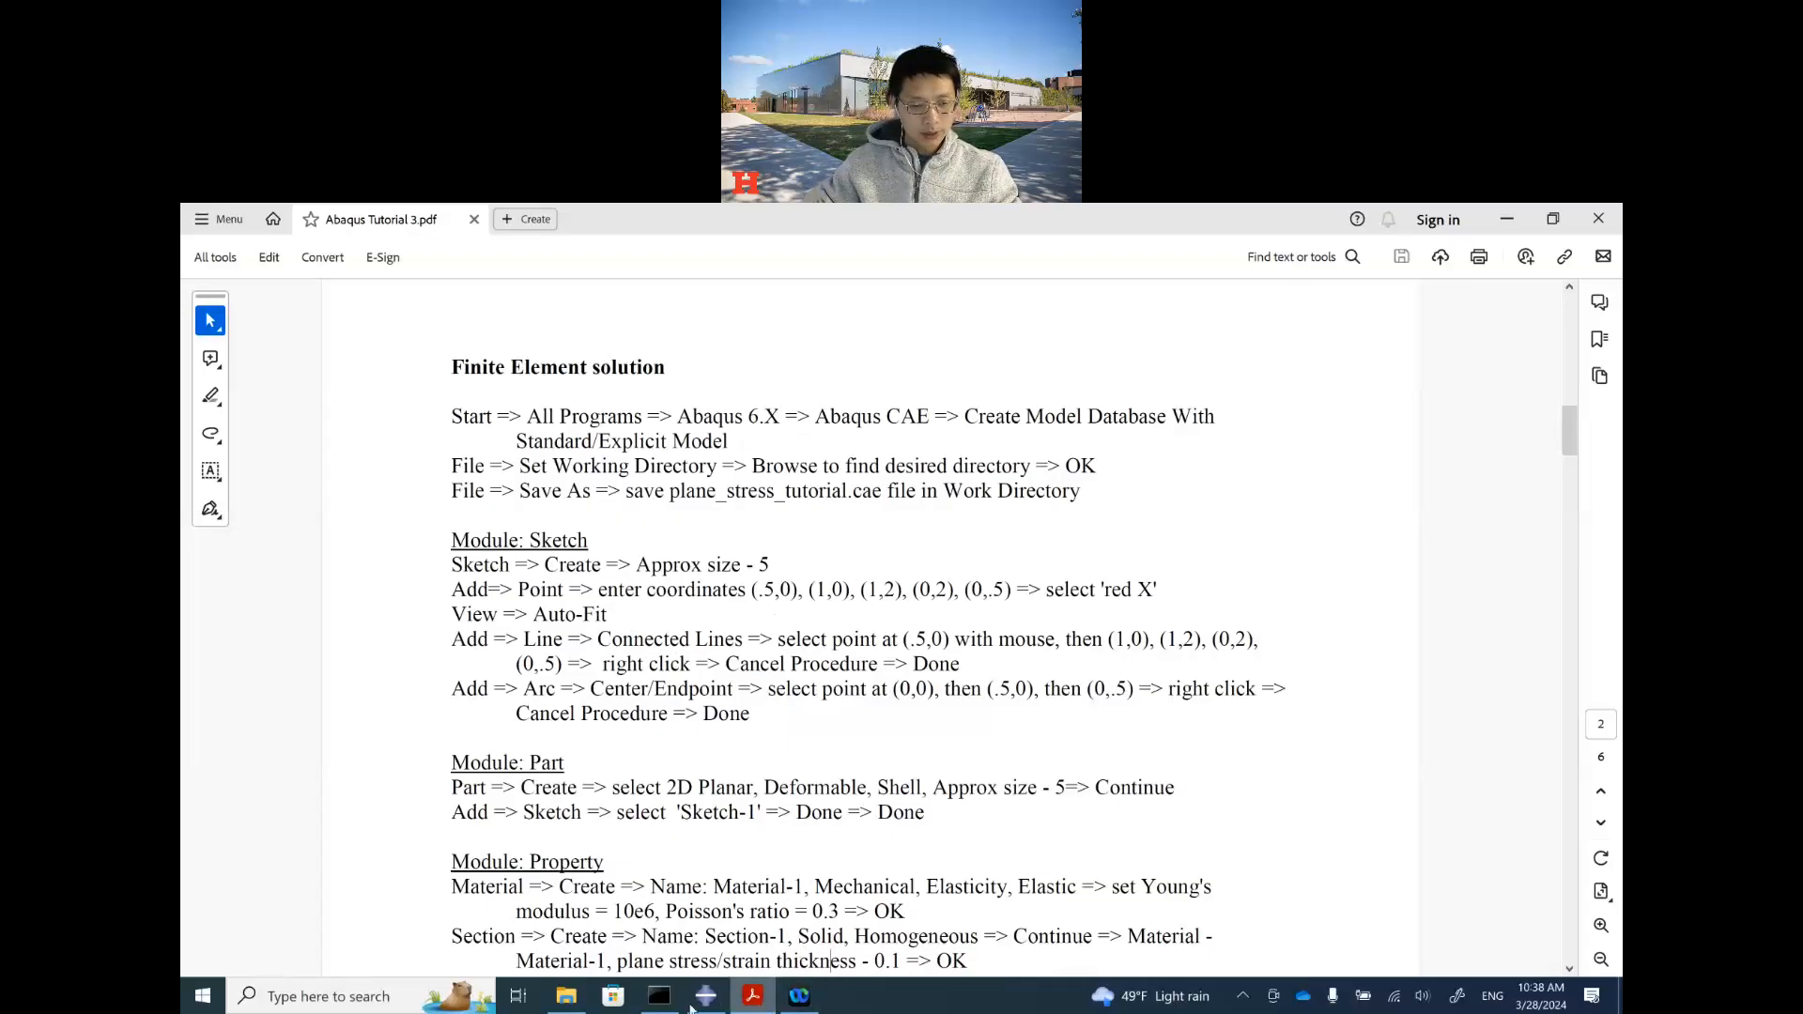
pyautogui.click(719, 1003)
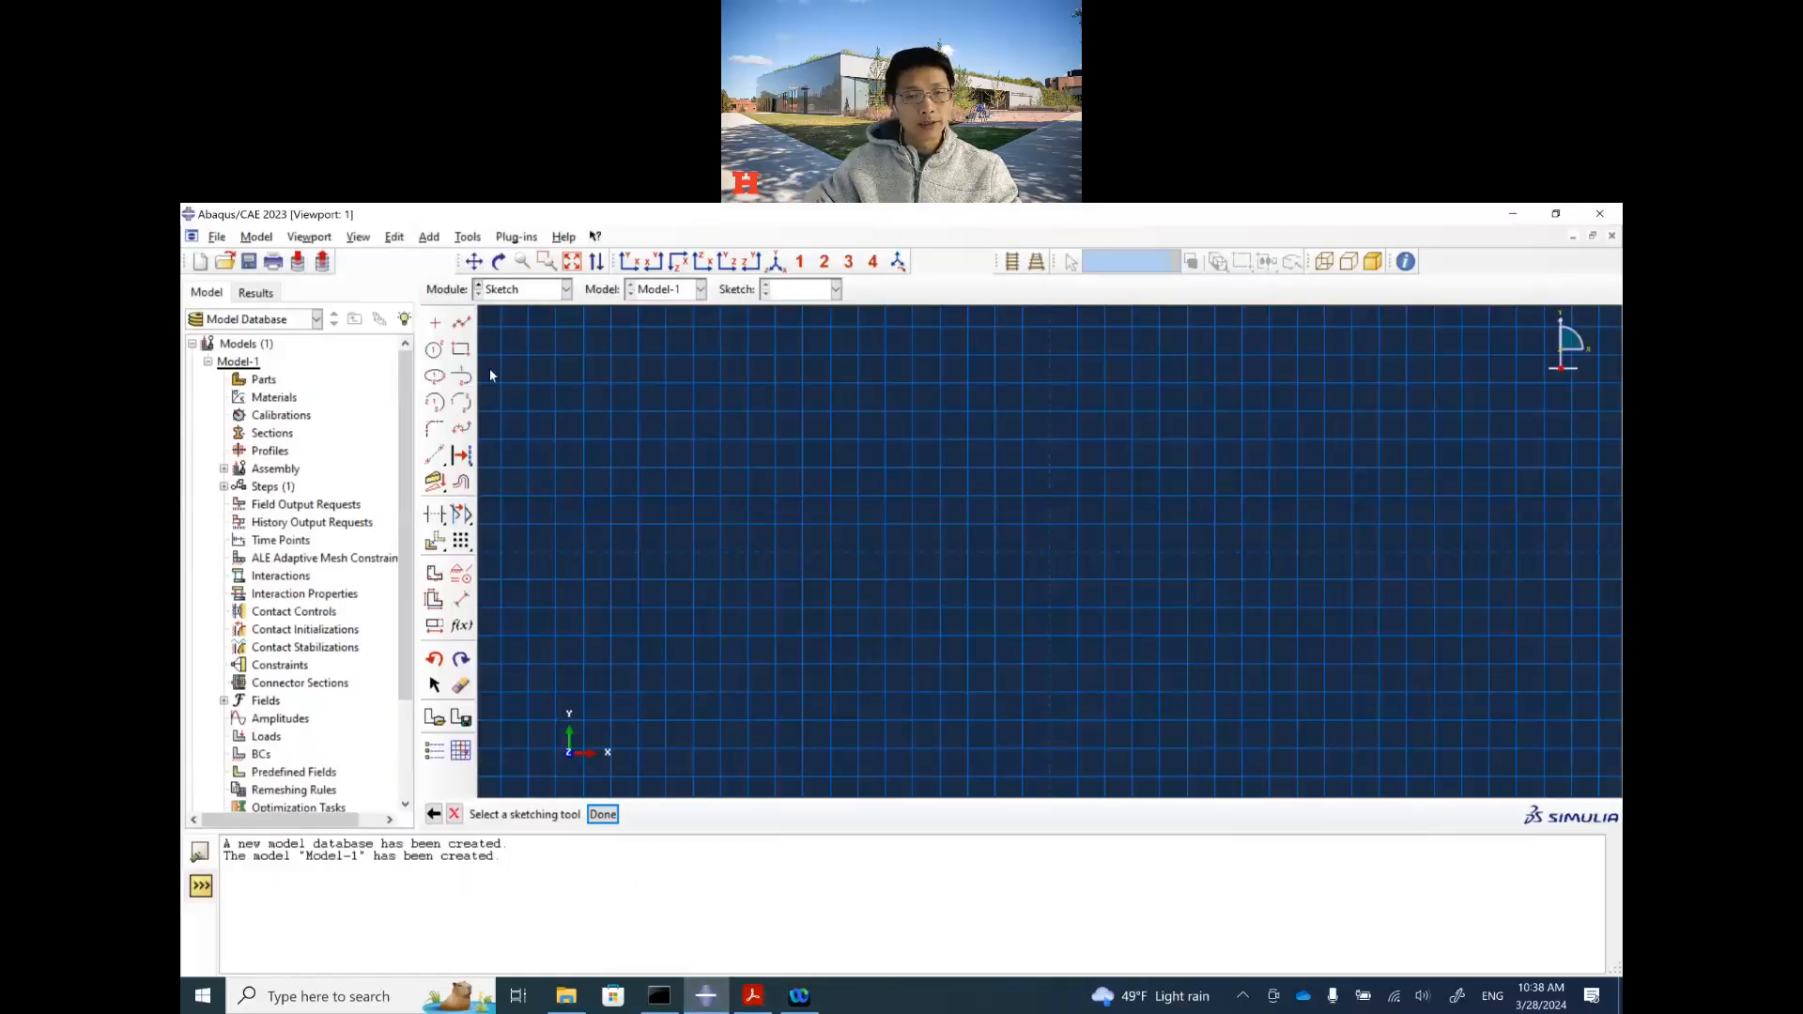
pyautogui.click(461, 352)
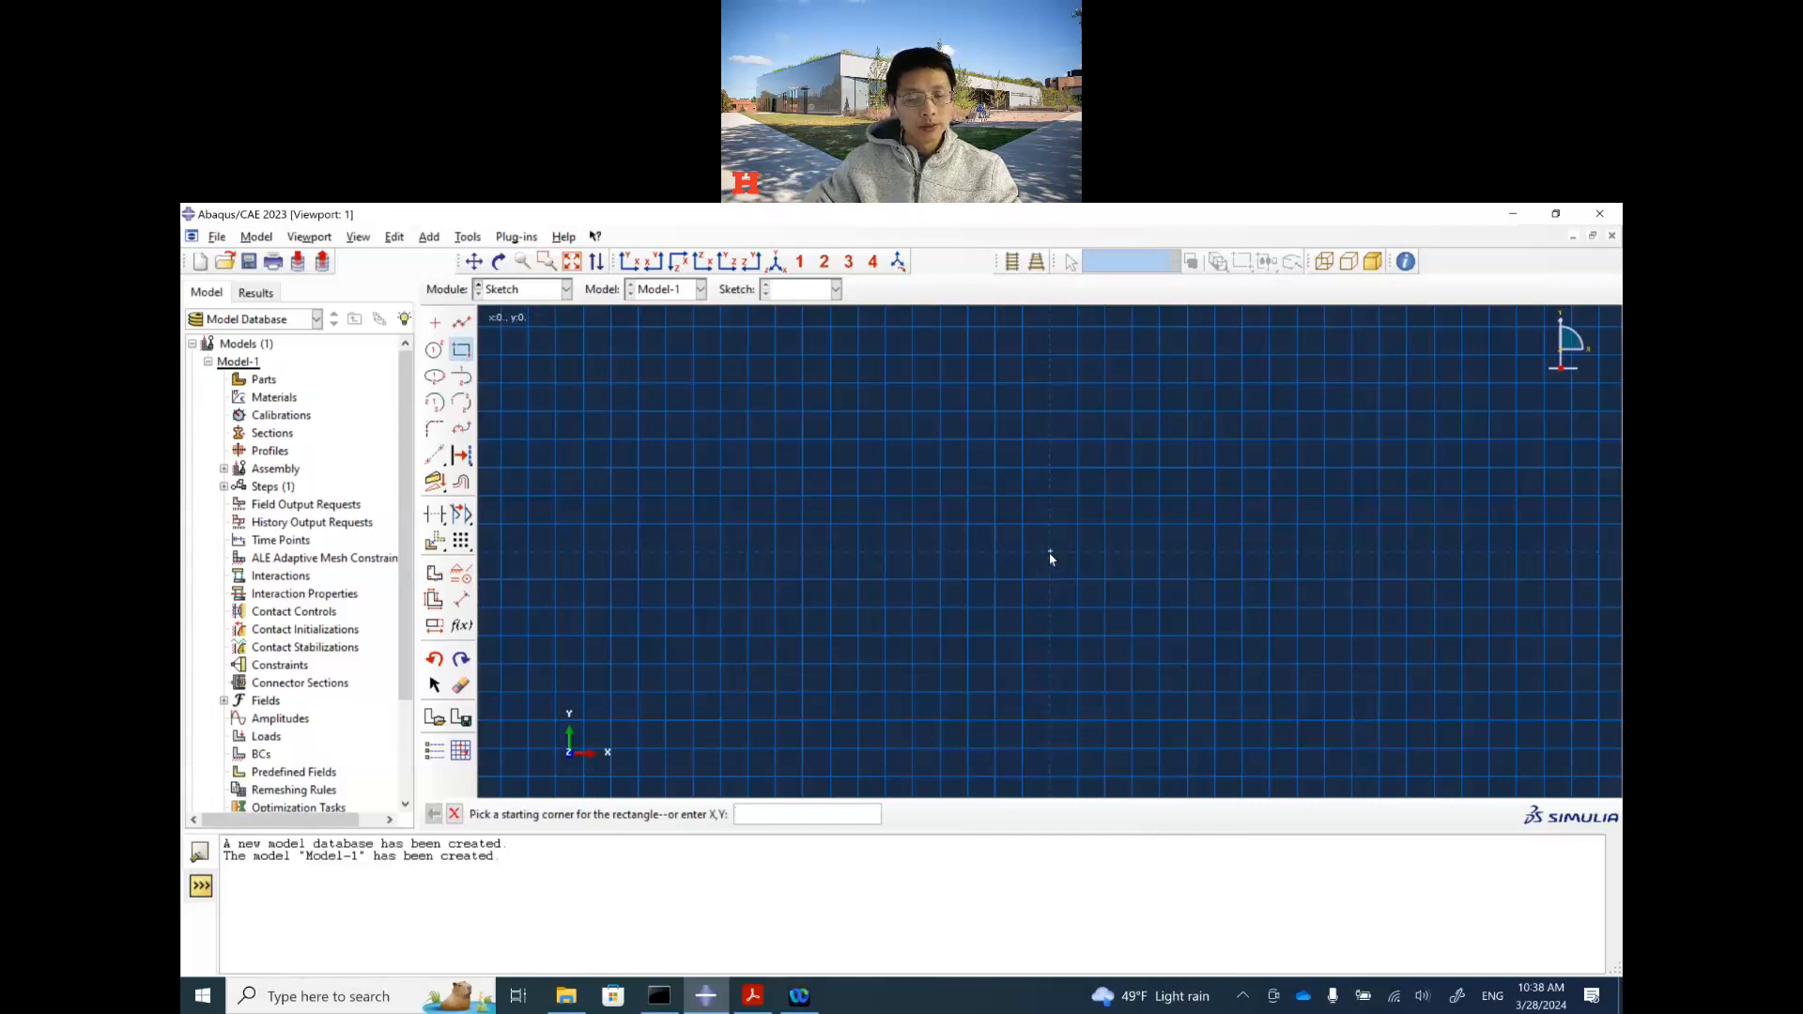
pyautogui.click(1050, 553)
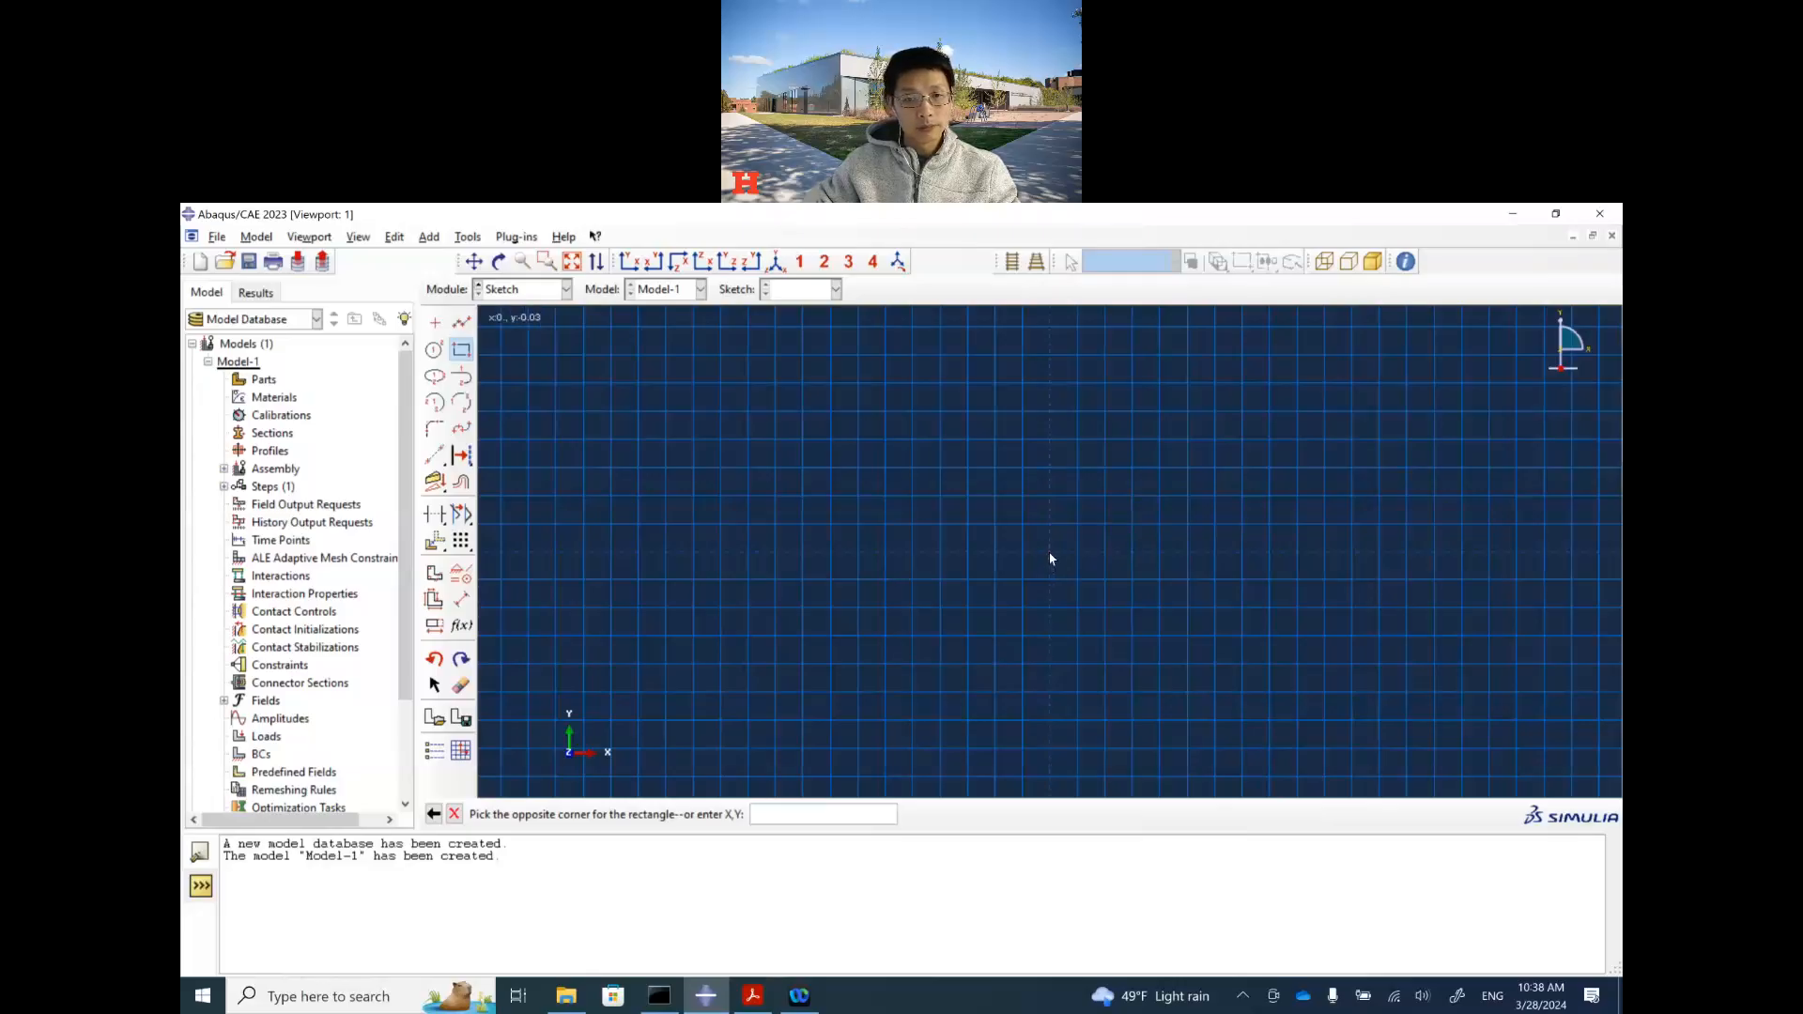
pyautogui.click(456, 357)
# Step: Sketch a rectangle from the origin to the opposite corner at (1,2)
pyautogui.click(461, 349)
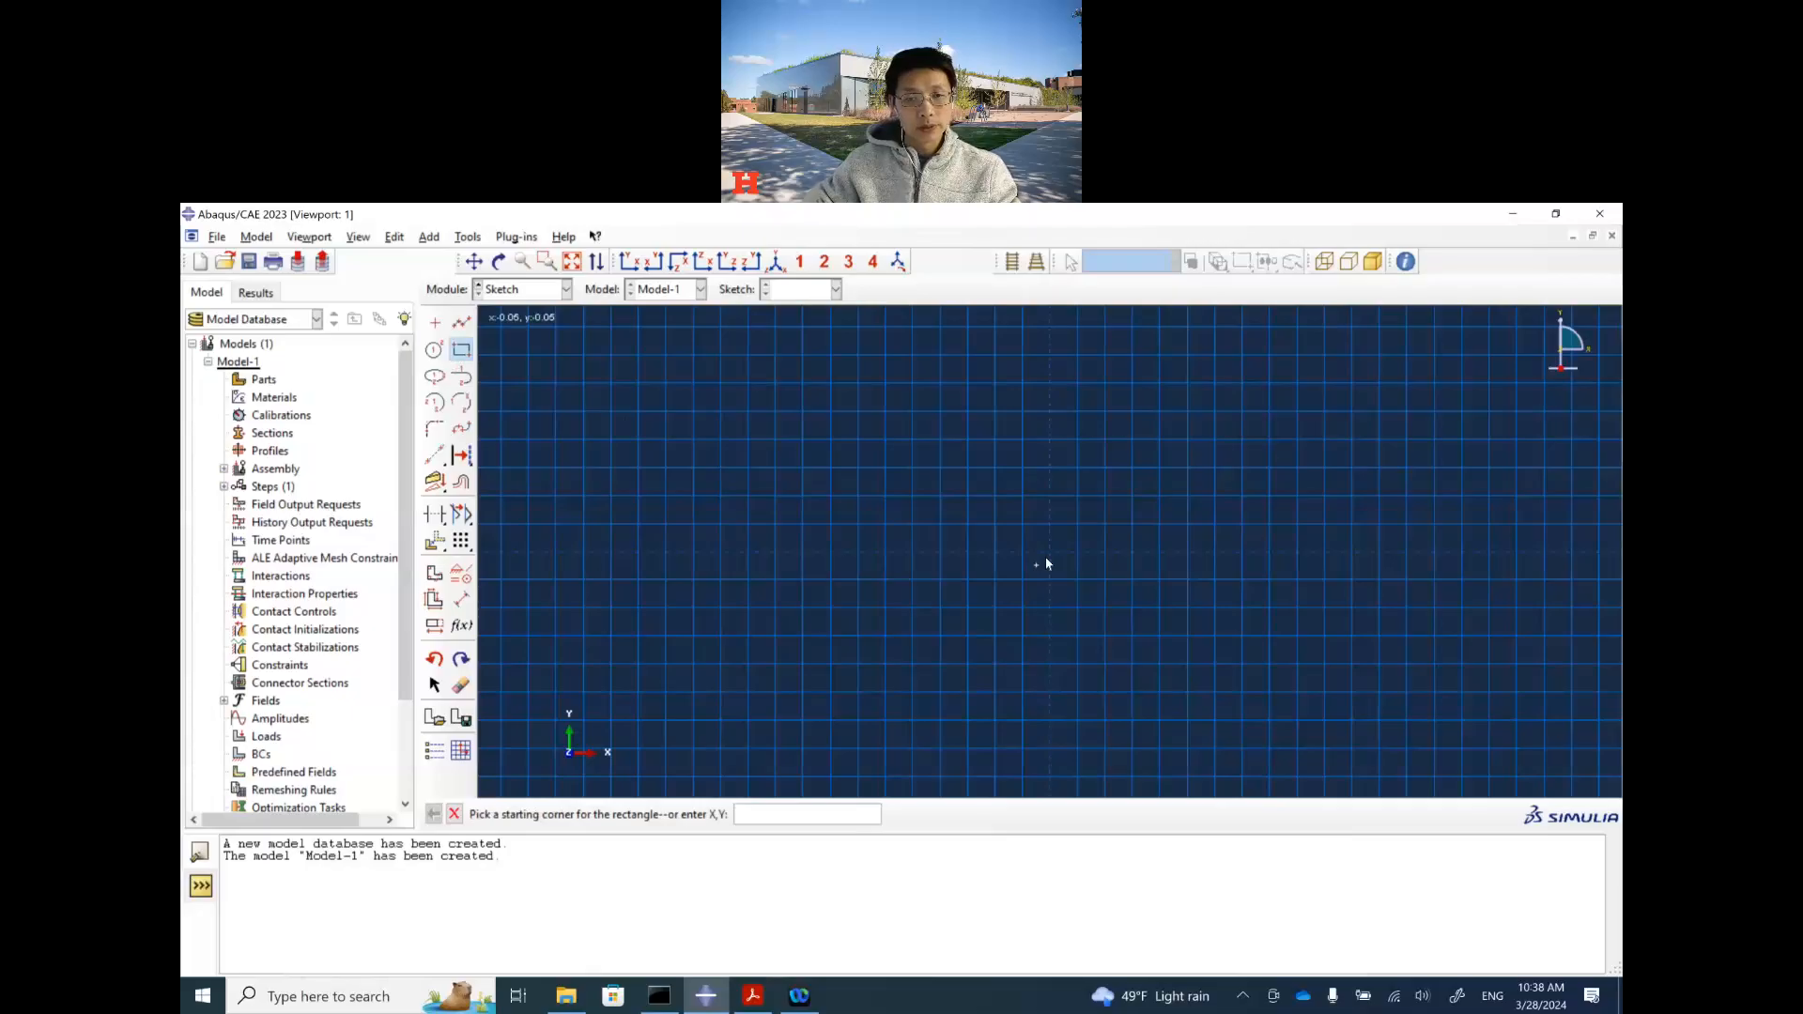
pyautogui.click(1050, 553)
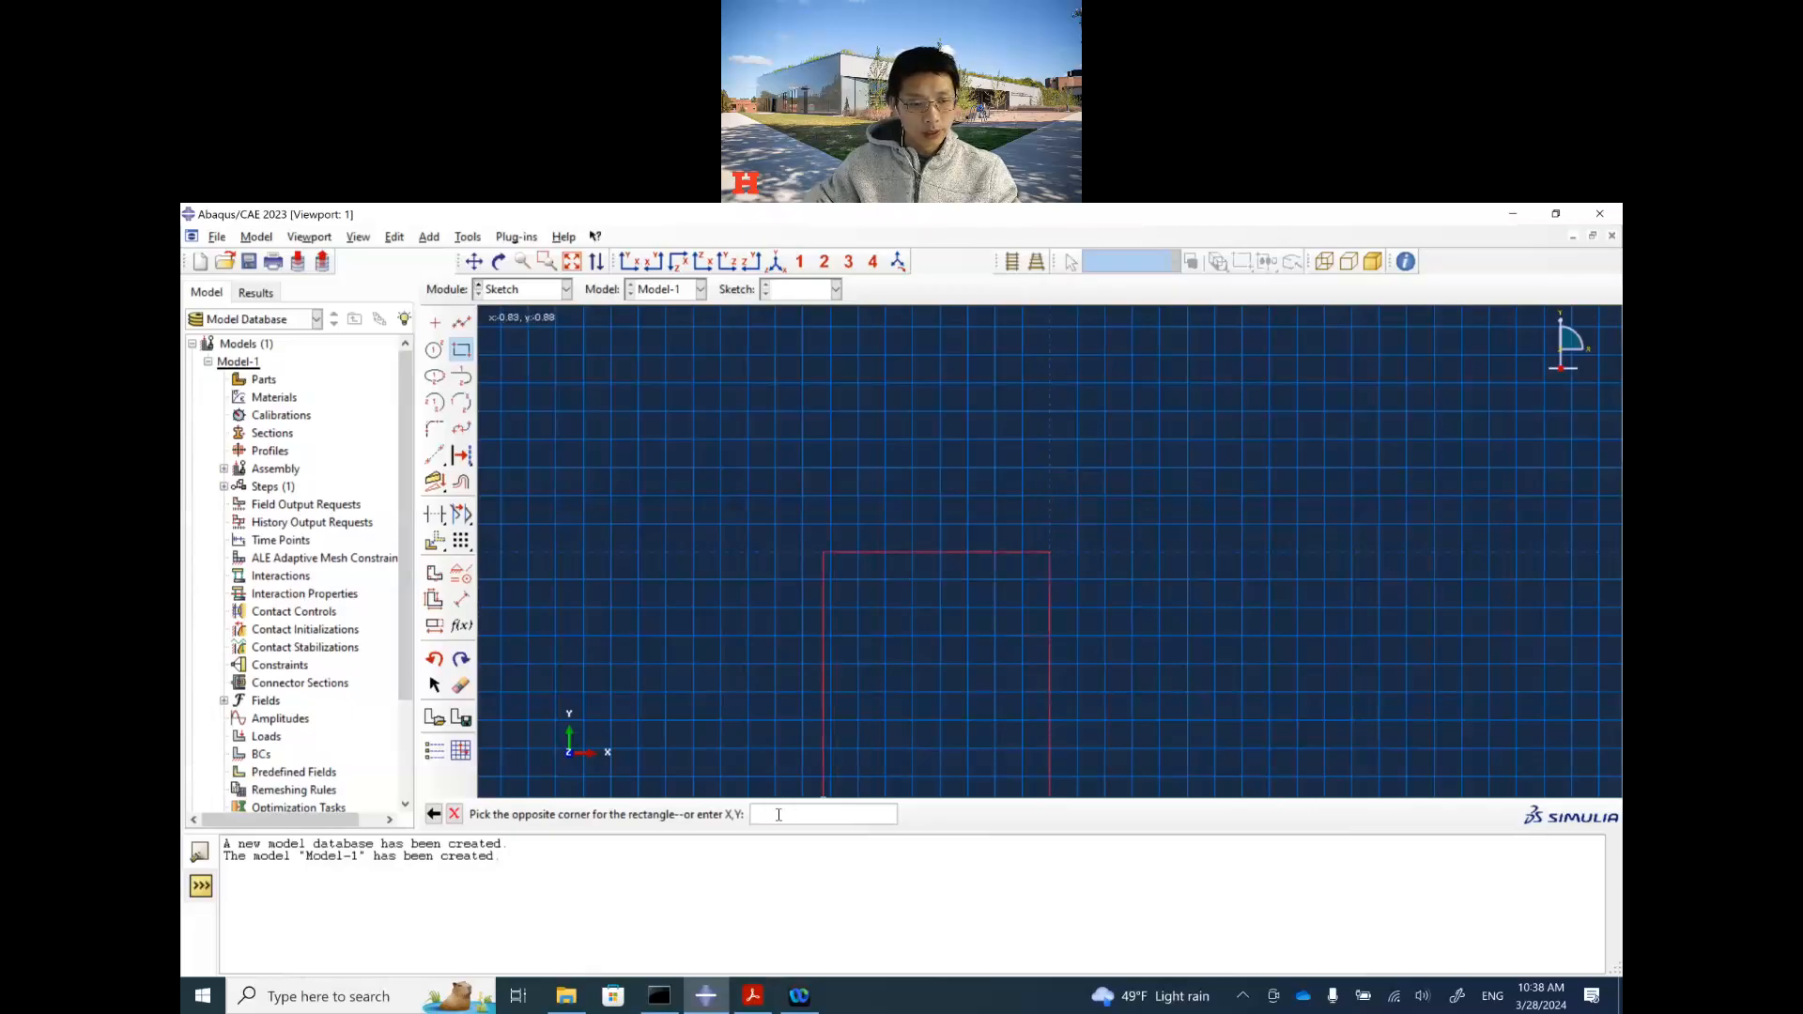
pyautogui.click(779, 815)
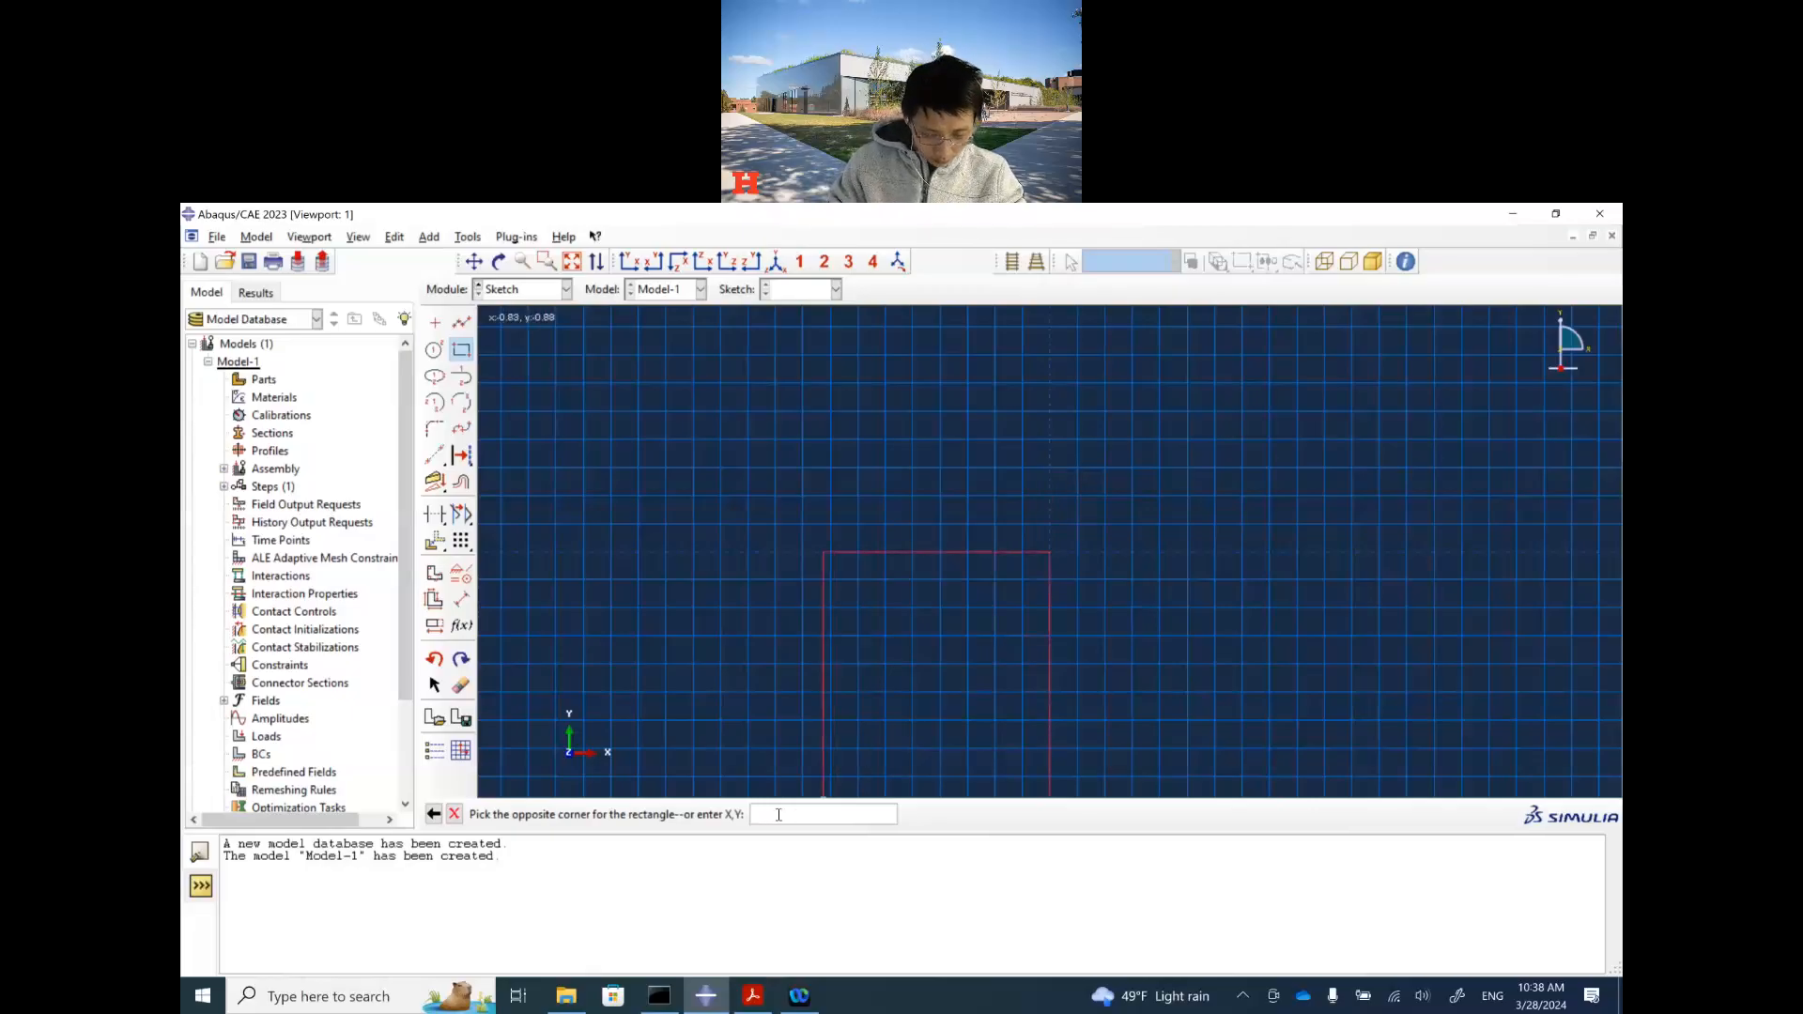
pyautogui.write('1,1')
pyautogui.press('Return')
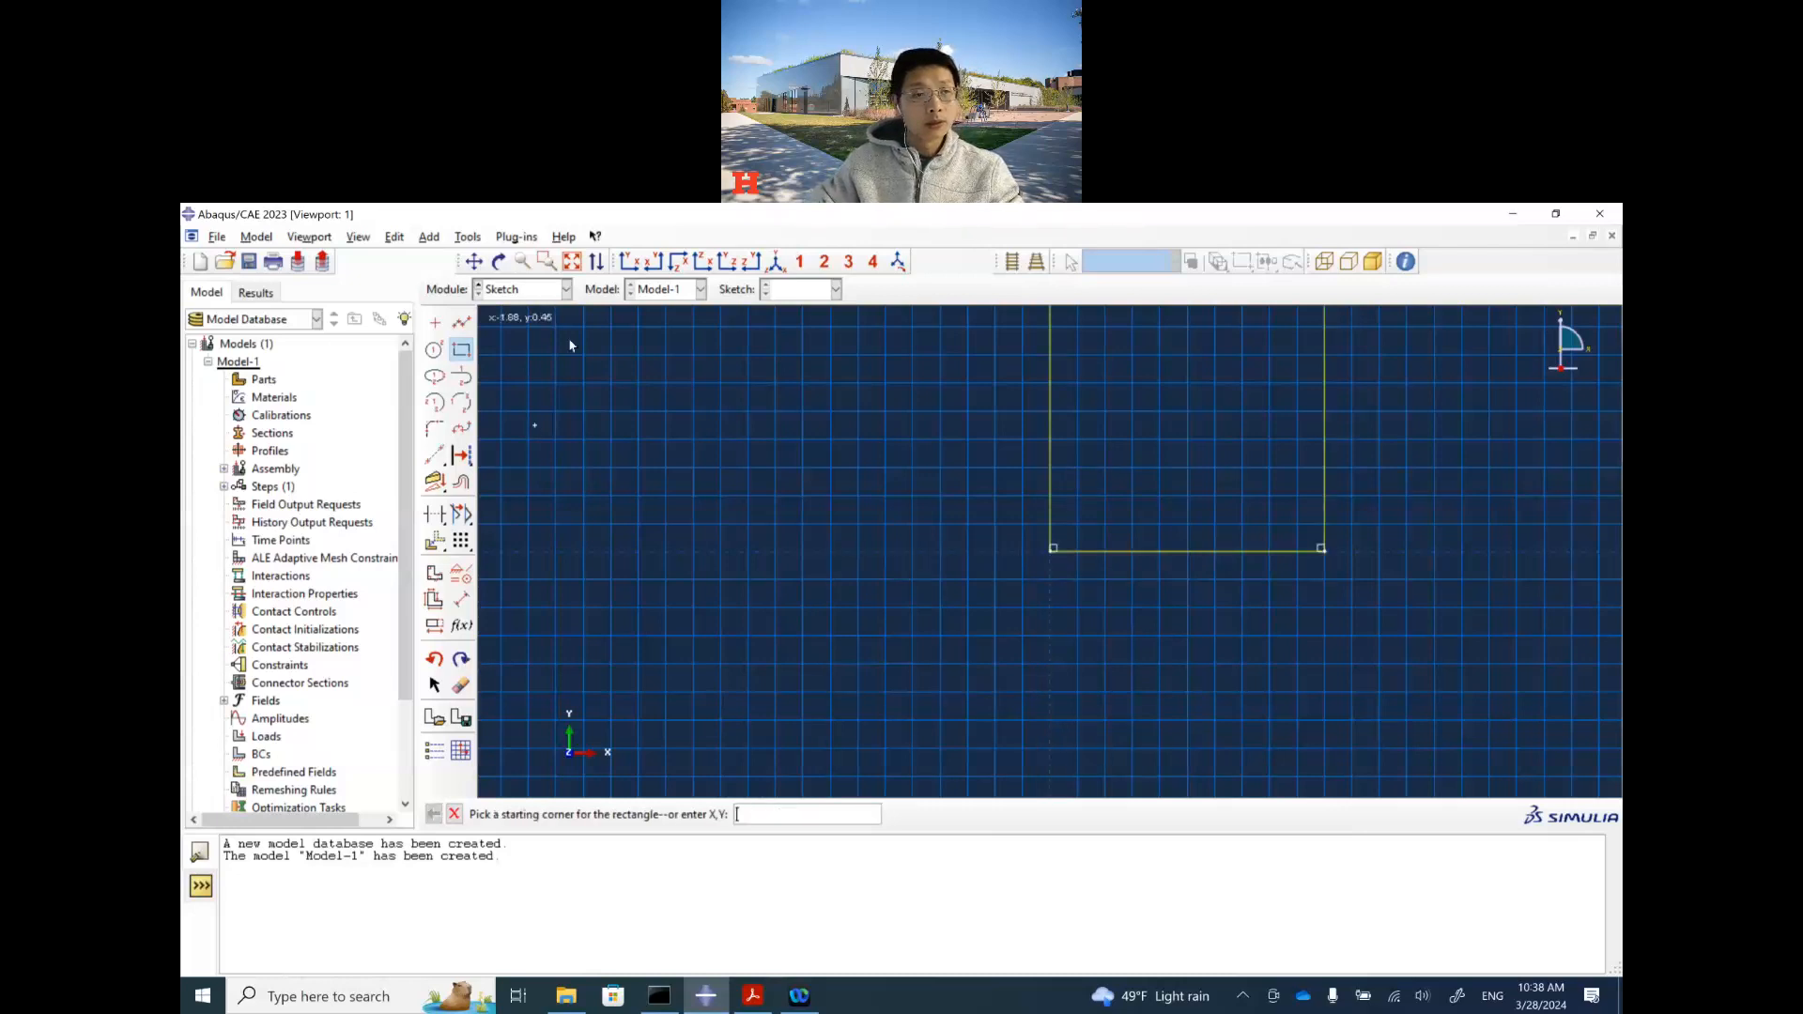
pyautogui.click(570, 265)
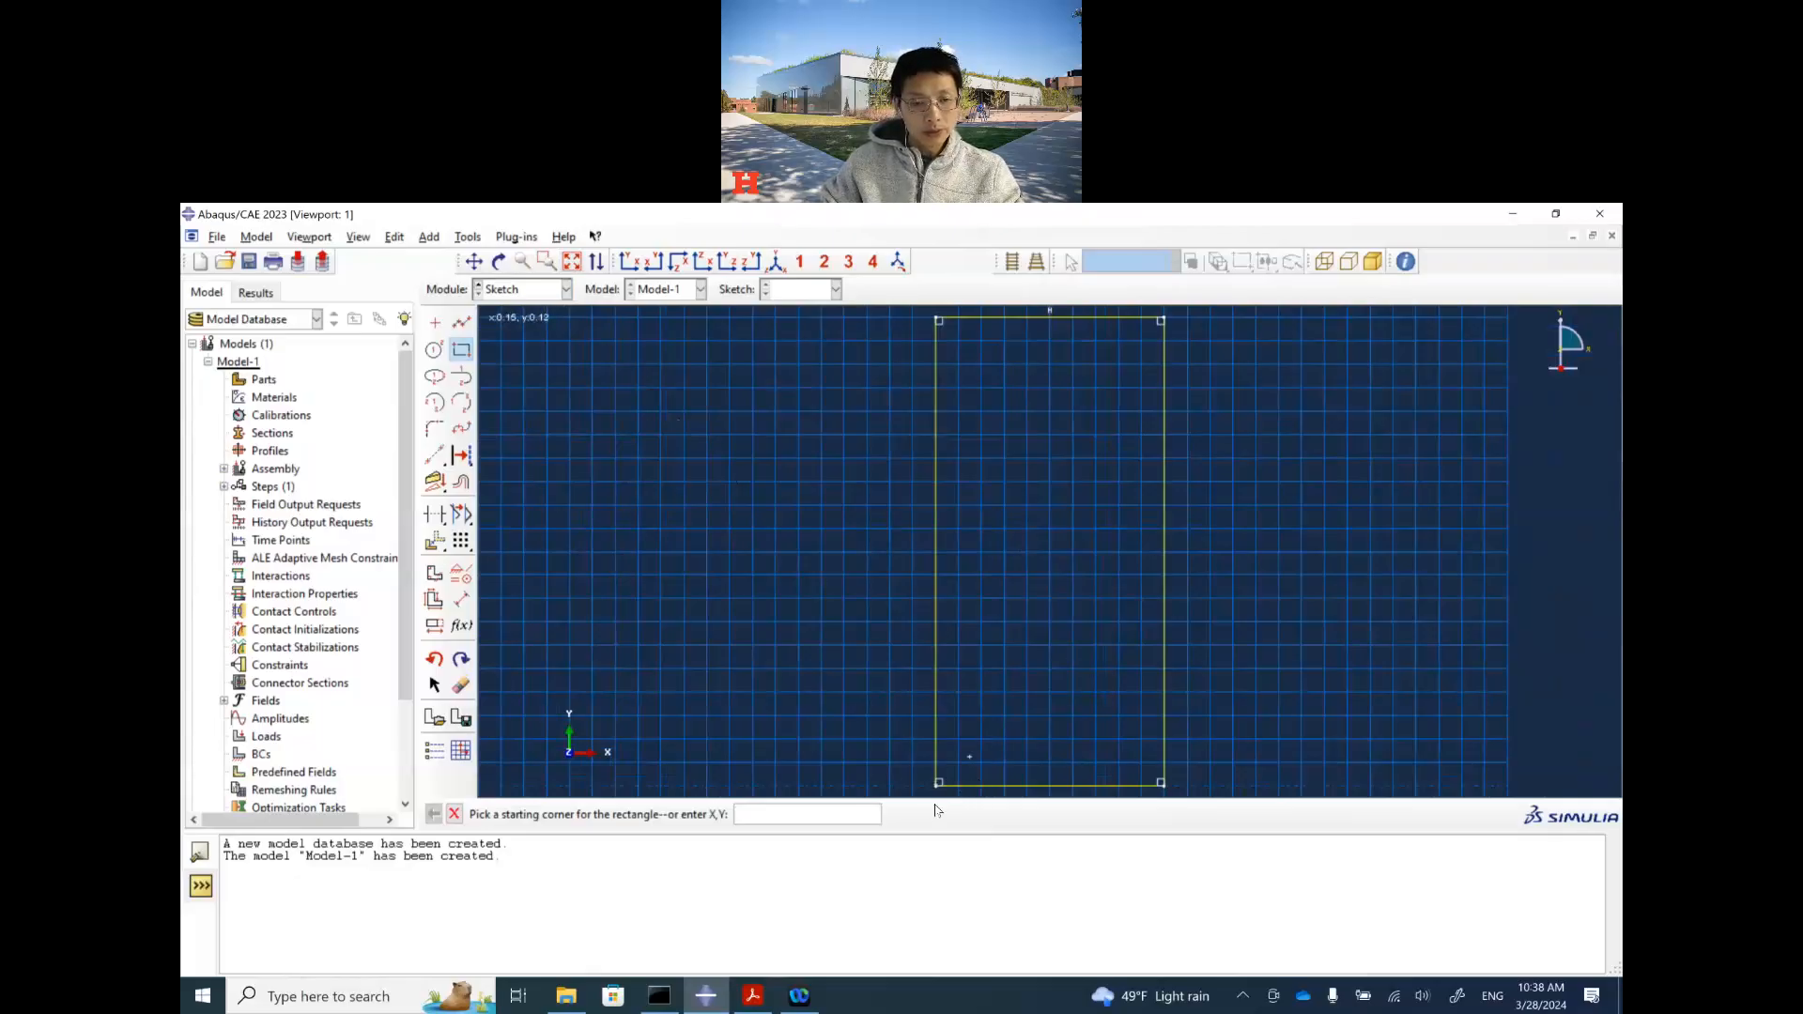
# Step: Check the plate figure in the PDF and sketch a quarter arc centred at the origin from (0,0.5) to (0.5,0)
pyautogui.click(753, 995)
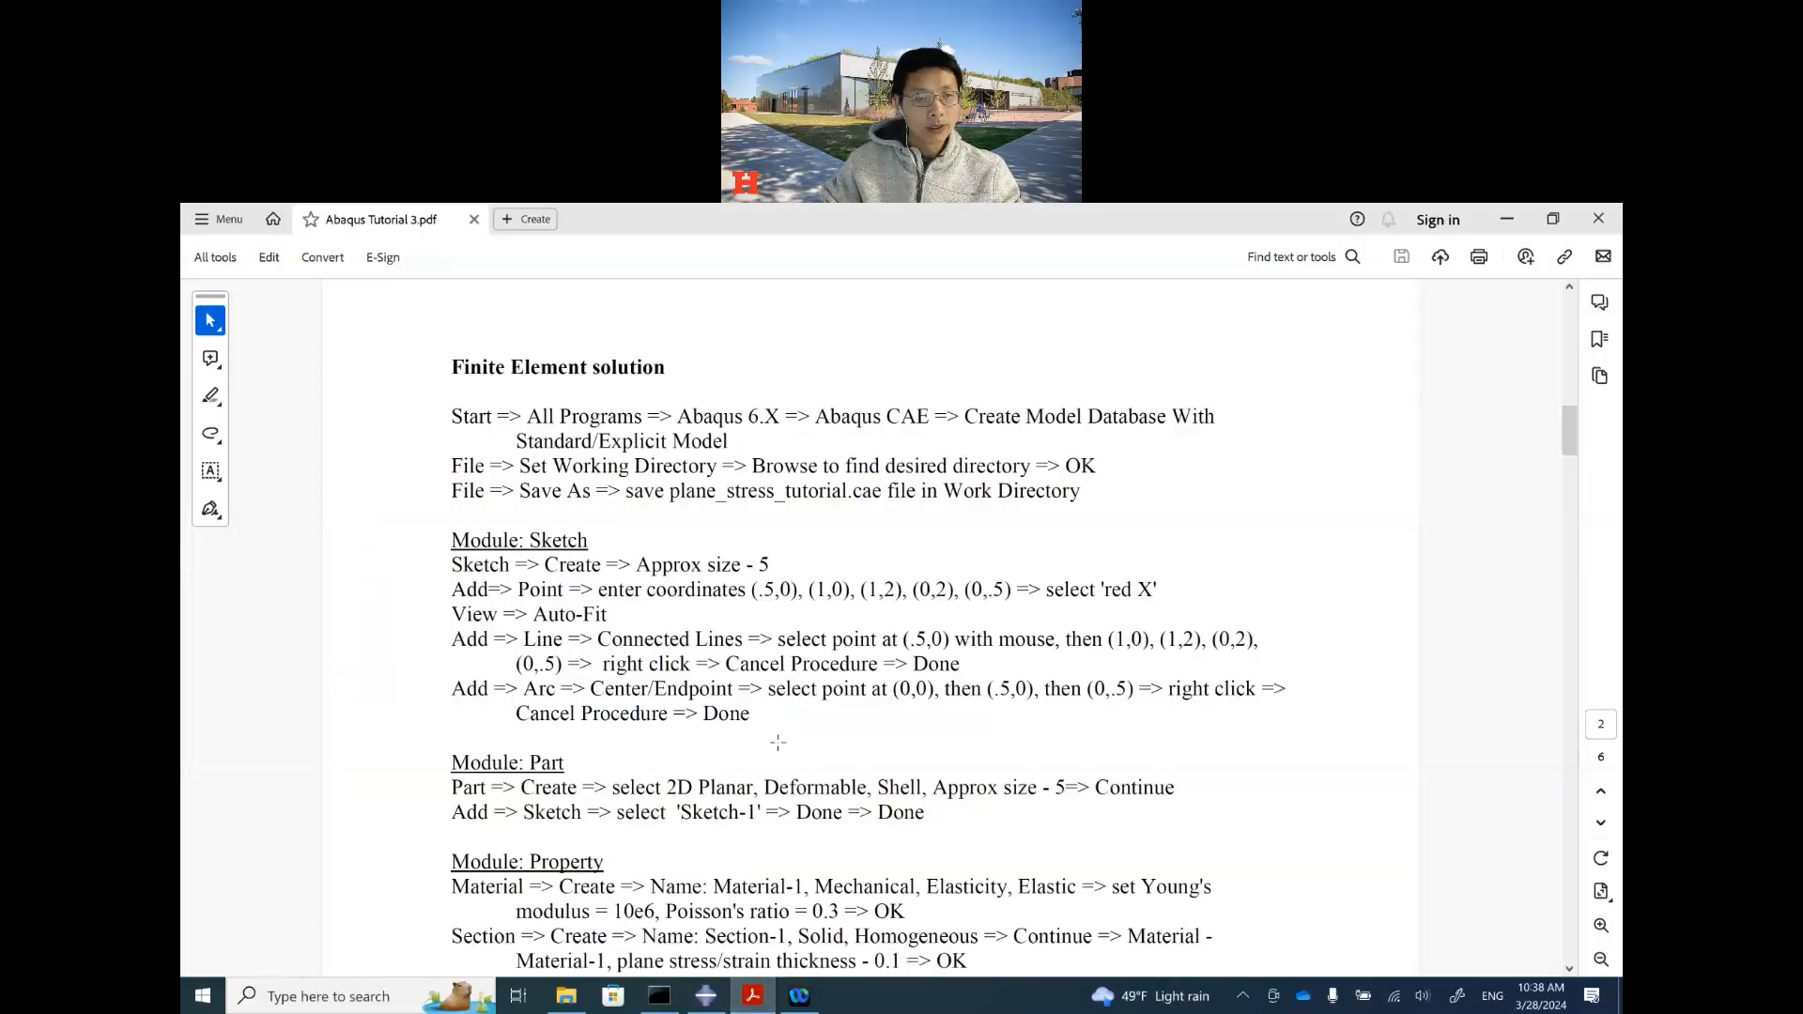
pyautogui.scroll(15, 777, 742)
pyautogui.scroll(2, 798, 728)
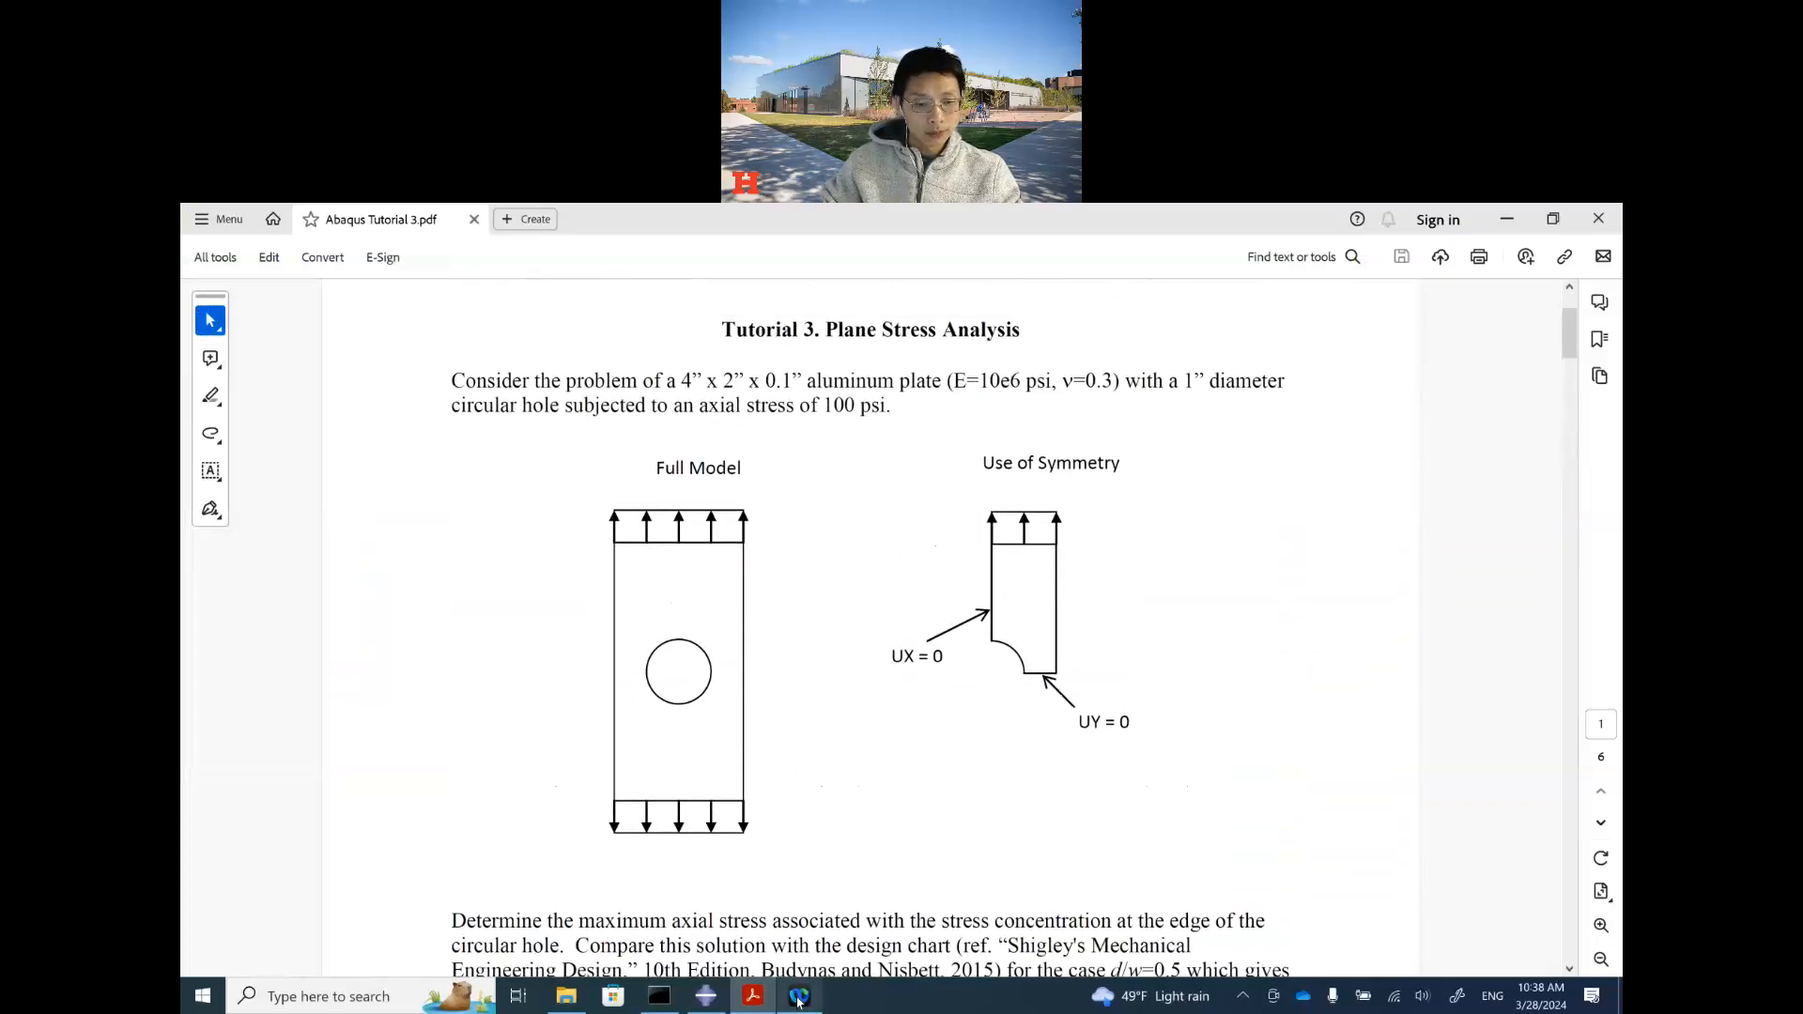
pyautogui.click(705, 995)
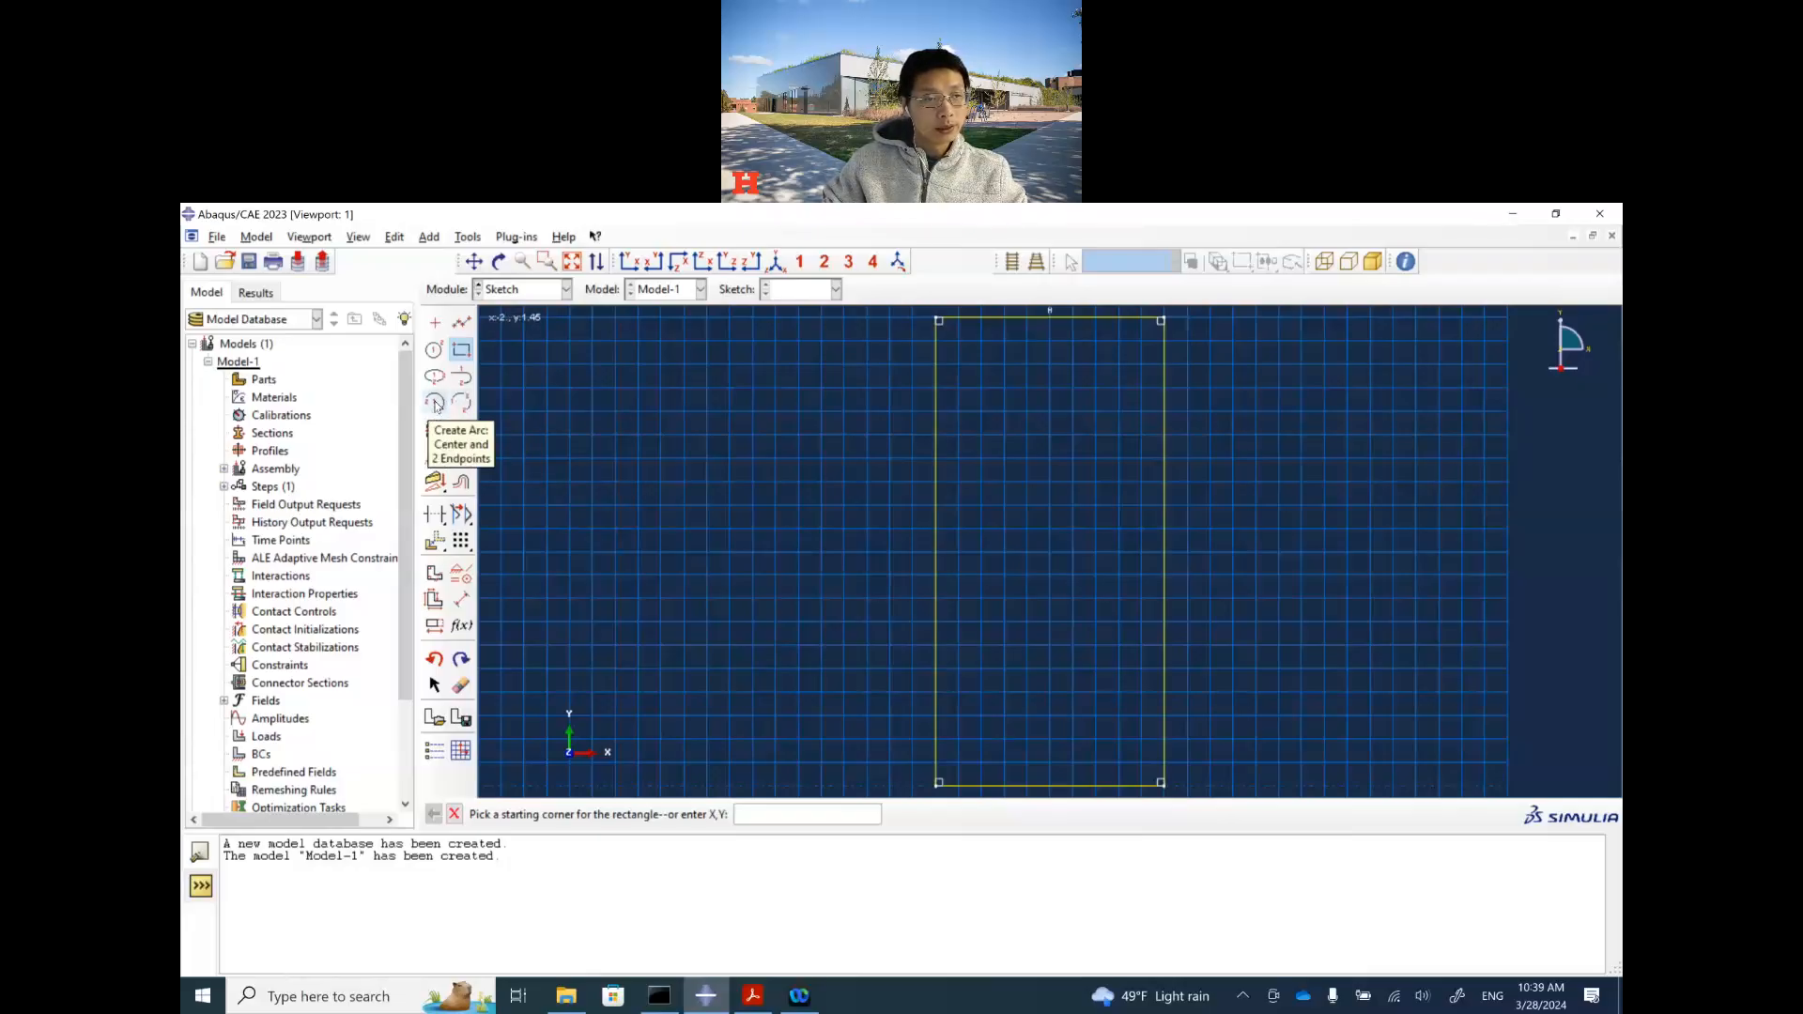
pyautogui.click(435, 403)
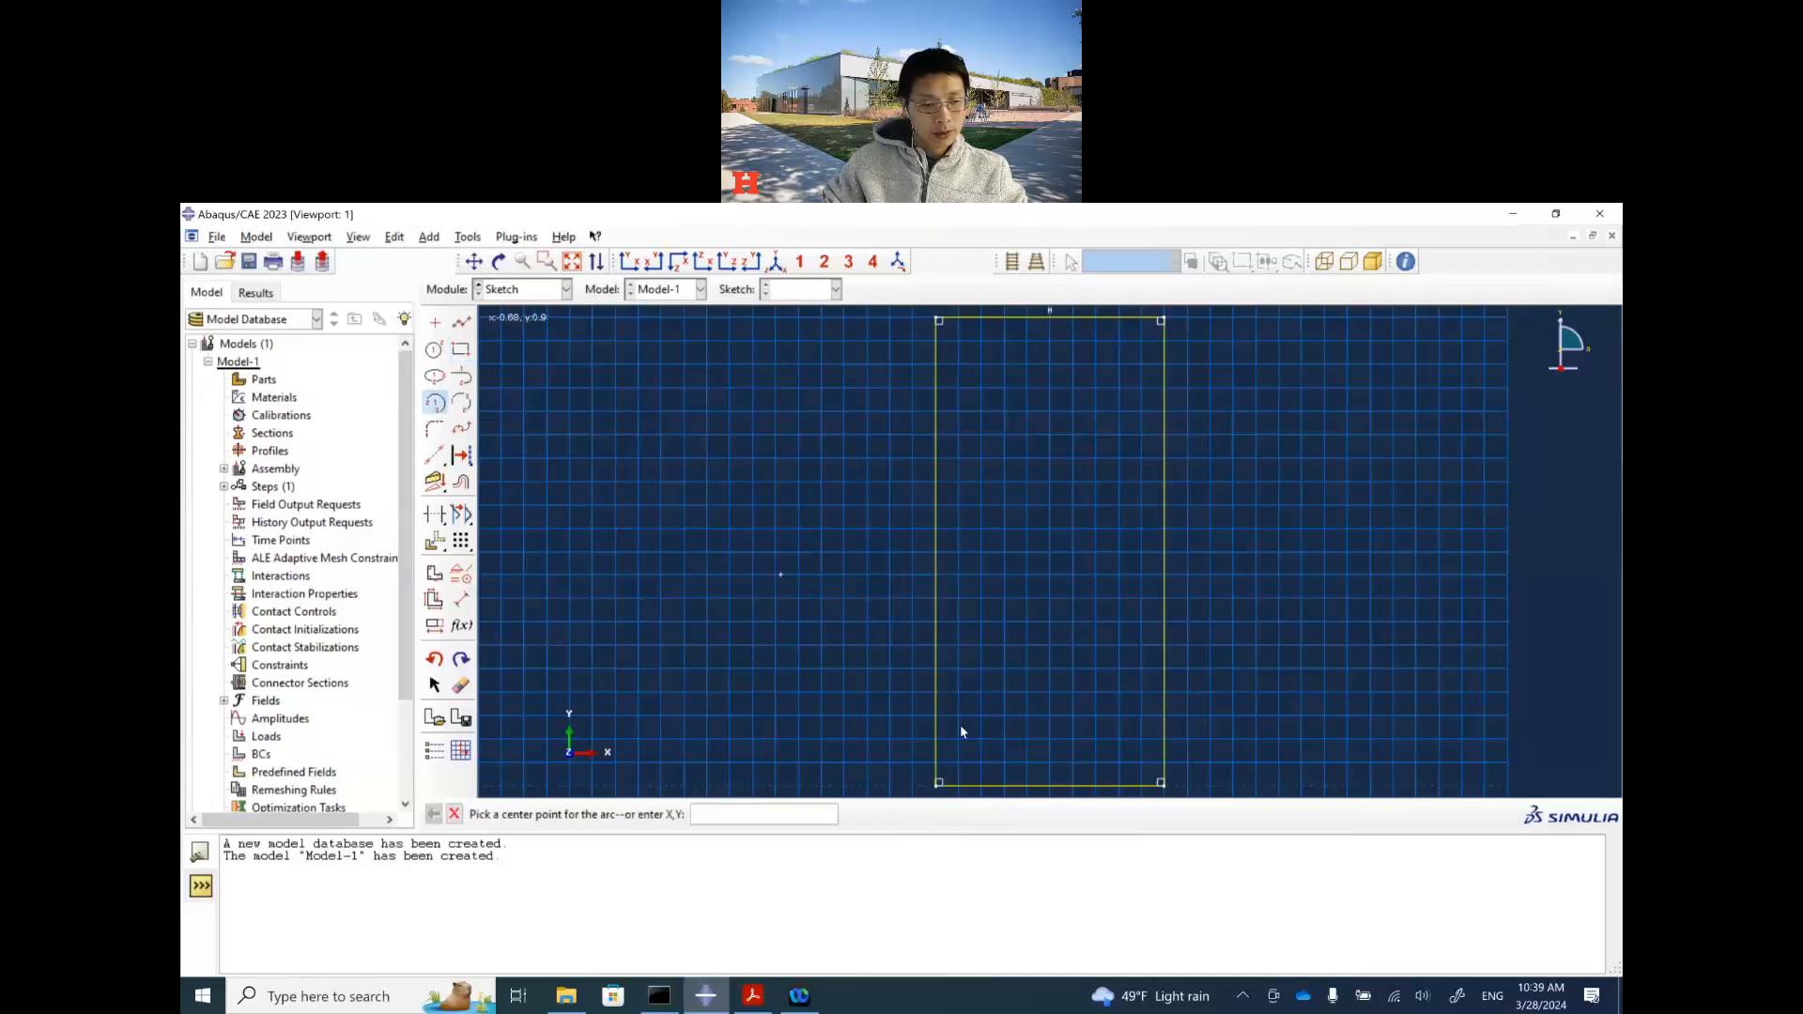
pyautogui.click(937, 783)
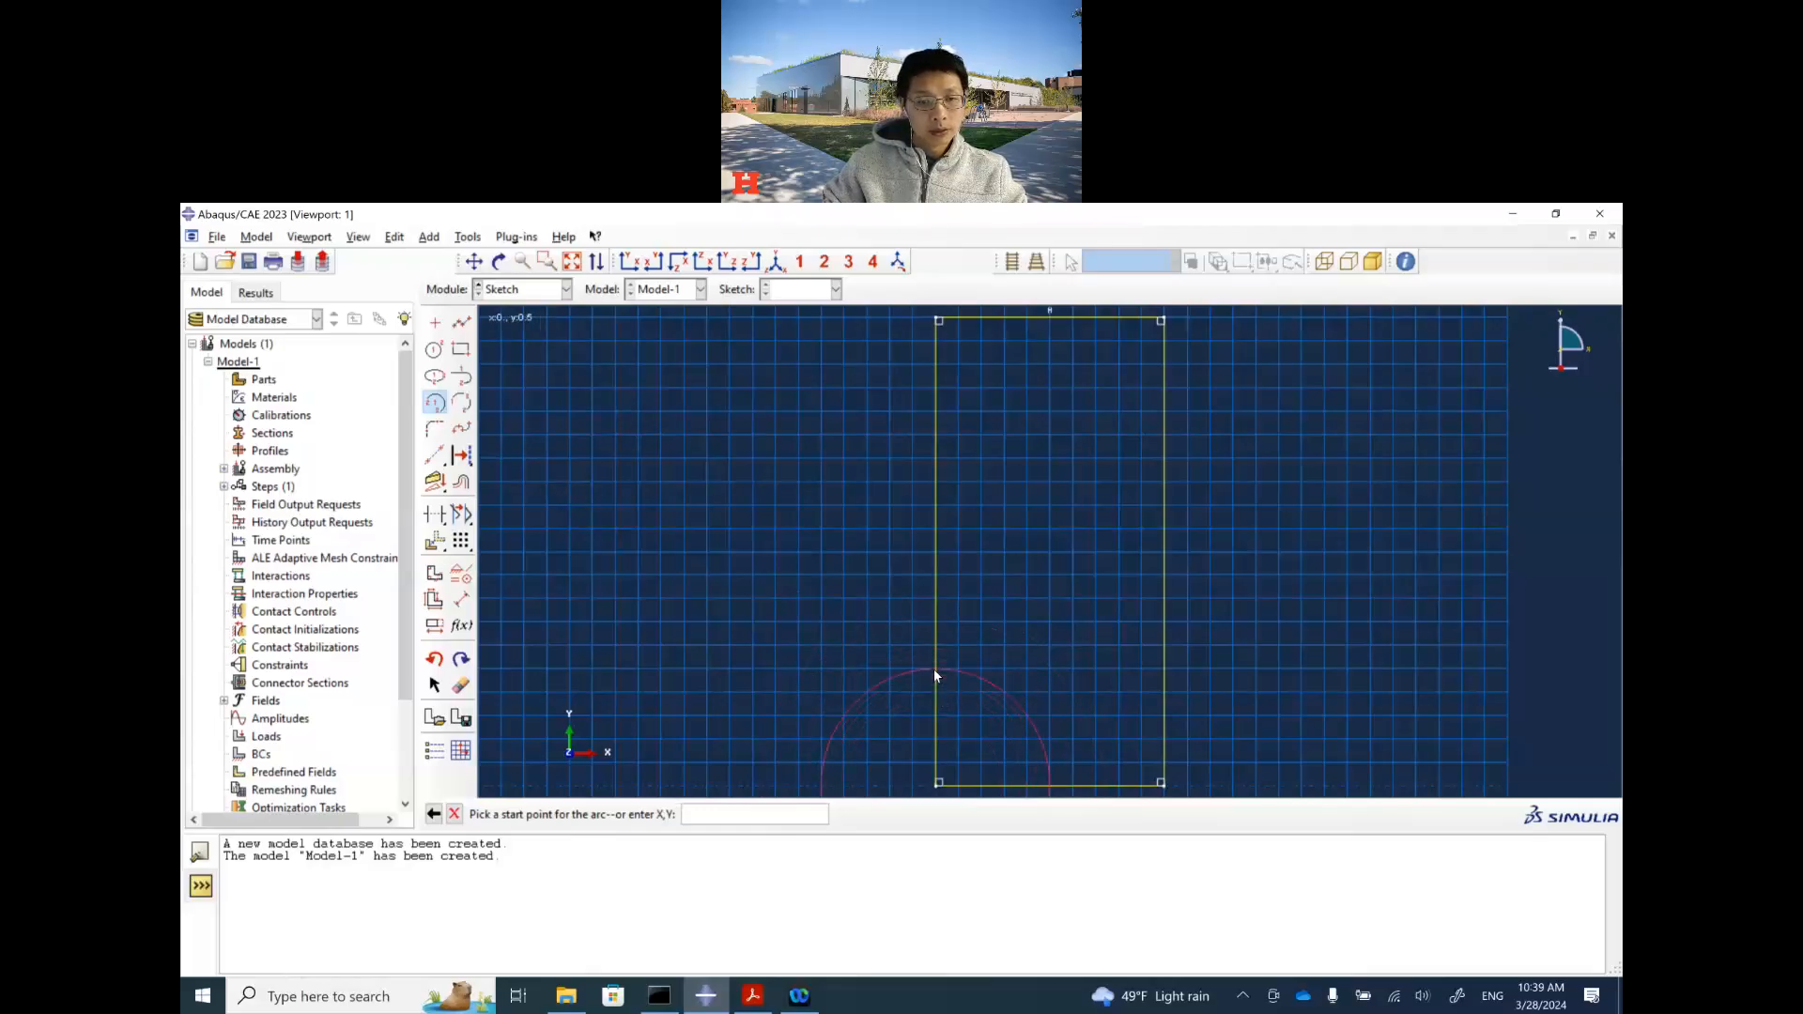
pyautogui.click(937, 670)
pyautogui.click(1050, 787)
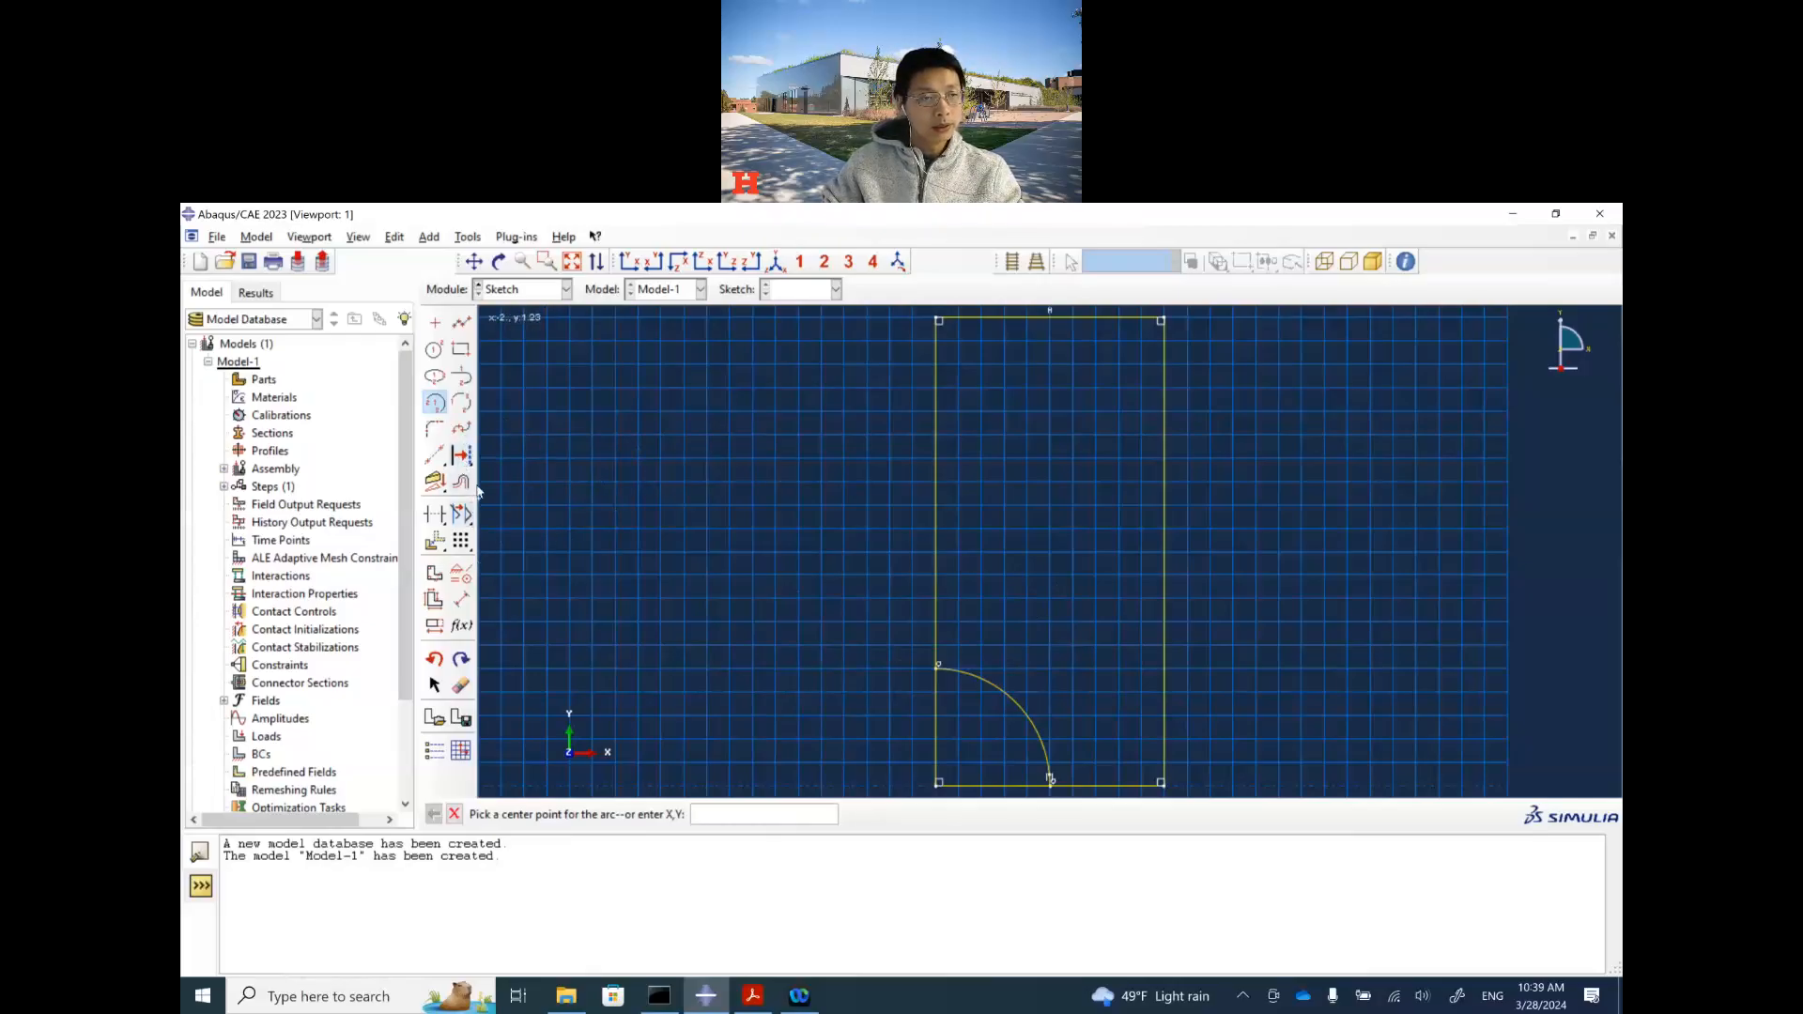
# Step: Trim the two rectangle segments between the origin corner and the arc, finish the sketch and check it in the Sketch Manager
pyautogui.click(938, 733)
pyautogui.click(977, 788)
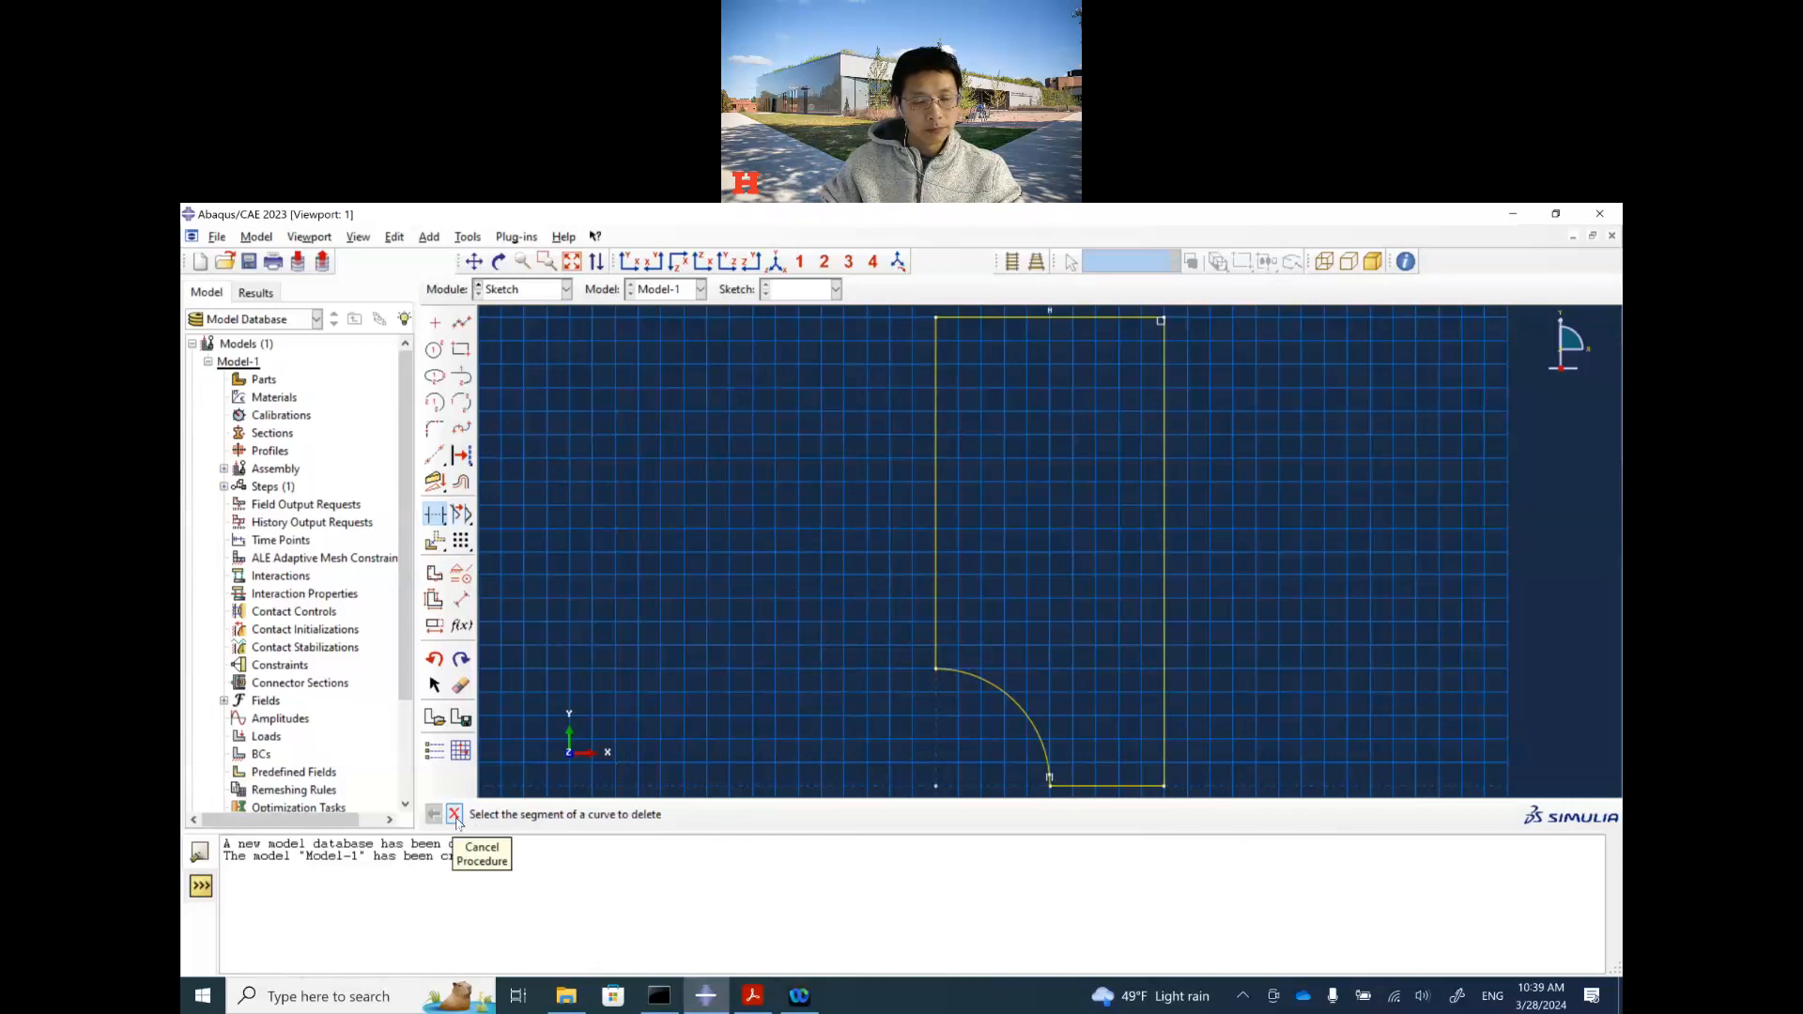
pyautogui.click(454, 816)
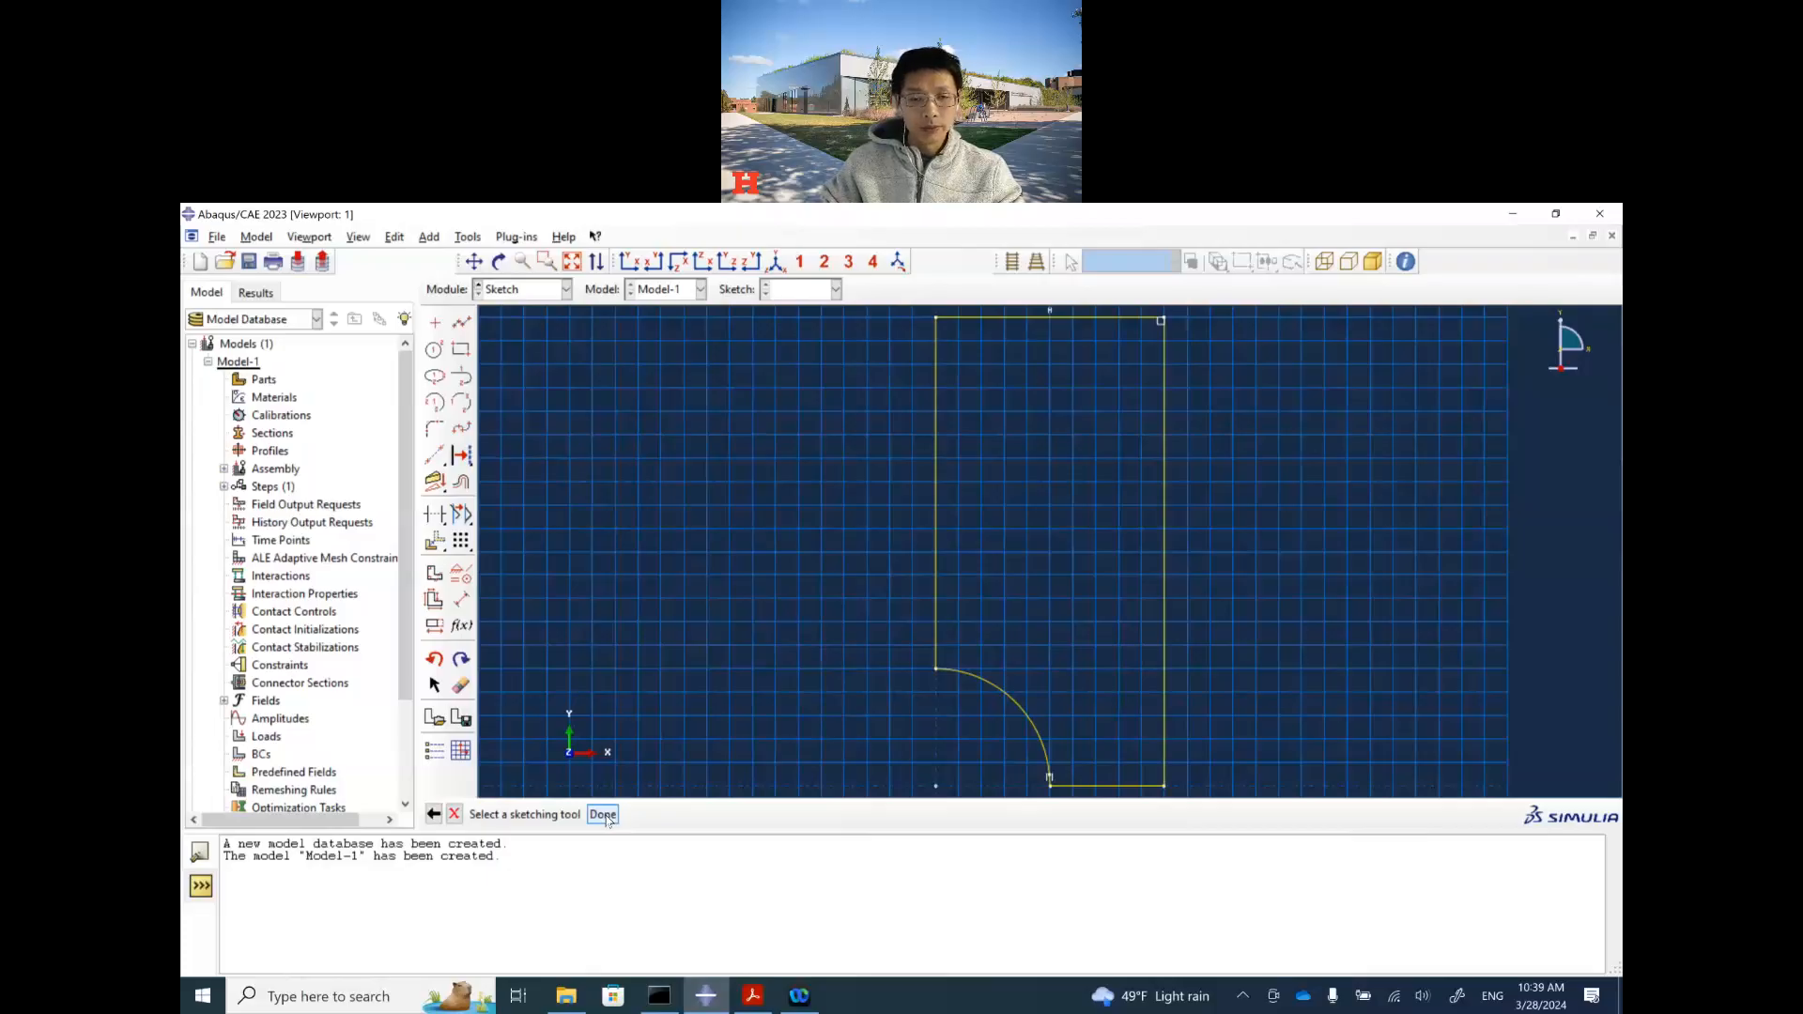
pyautogui.click(603, 814)
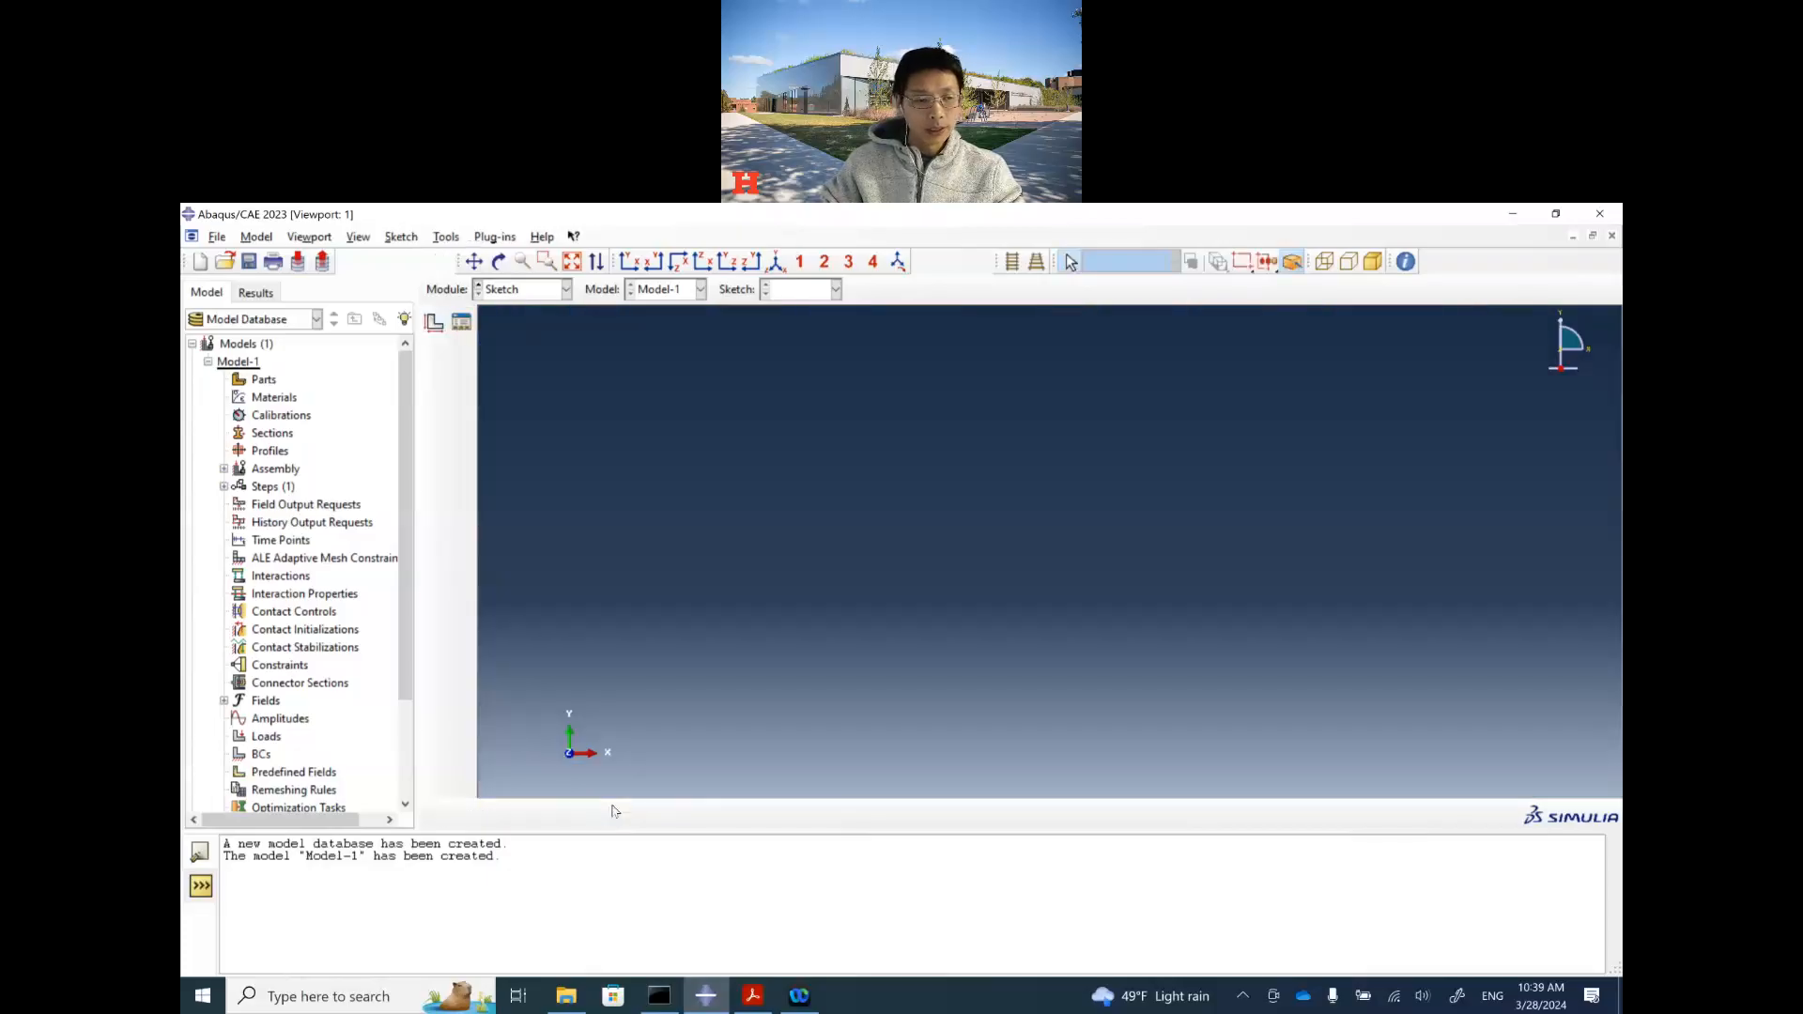
pyautogui.click(462, 323)
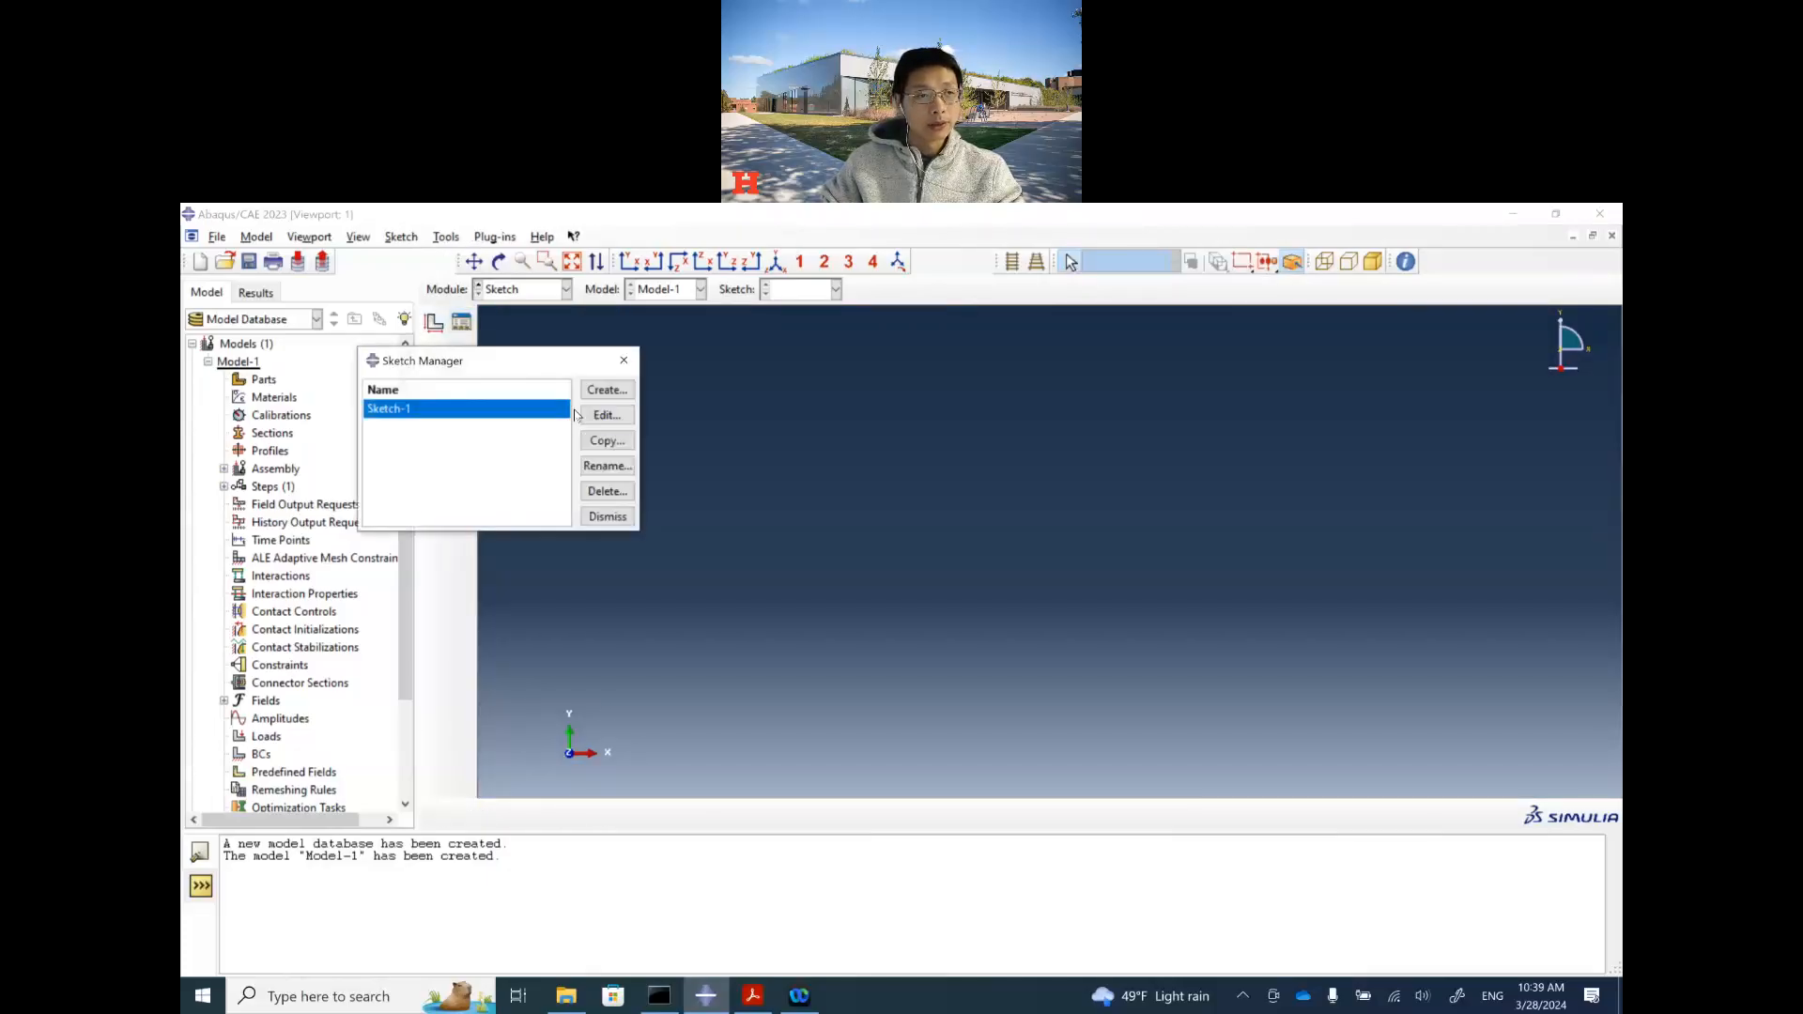
pyautogui.click(624, 361)
# Step: In the Part module, create a 2D planar deformable shell part with an approximate size of 5
pyautogui.click(566, 289)
pyautogui.click(536, 312)
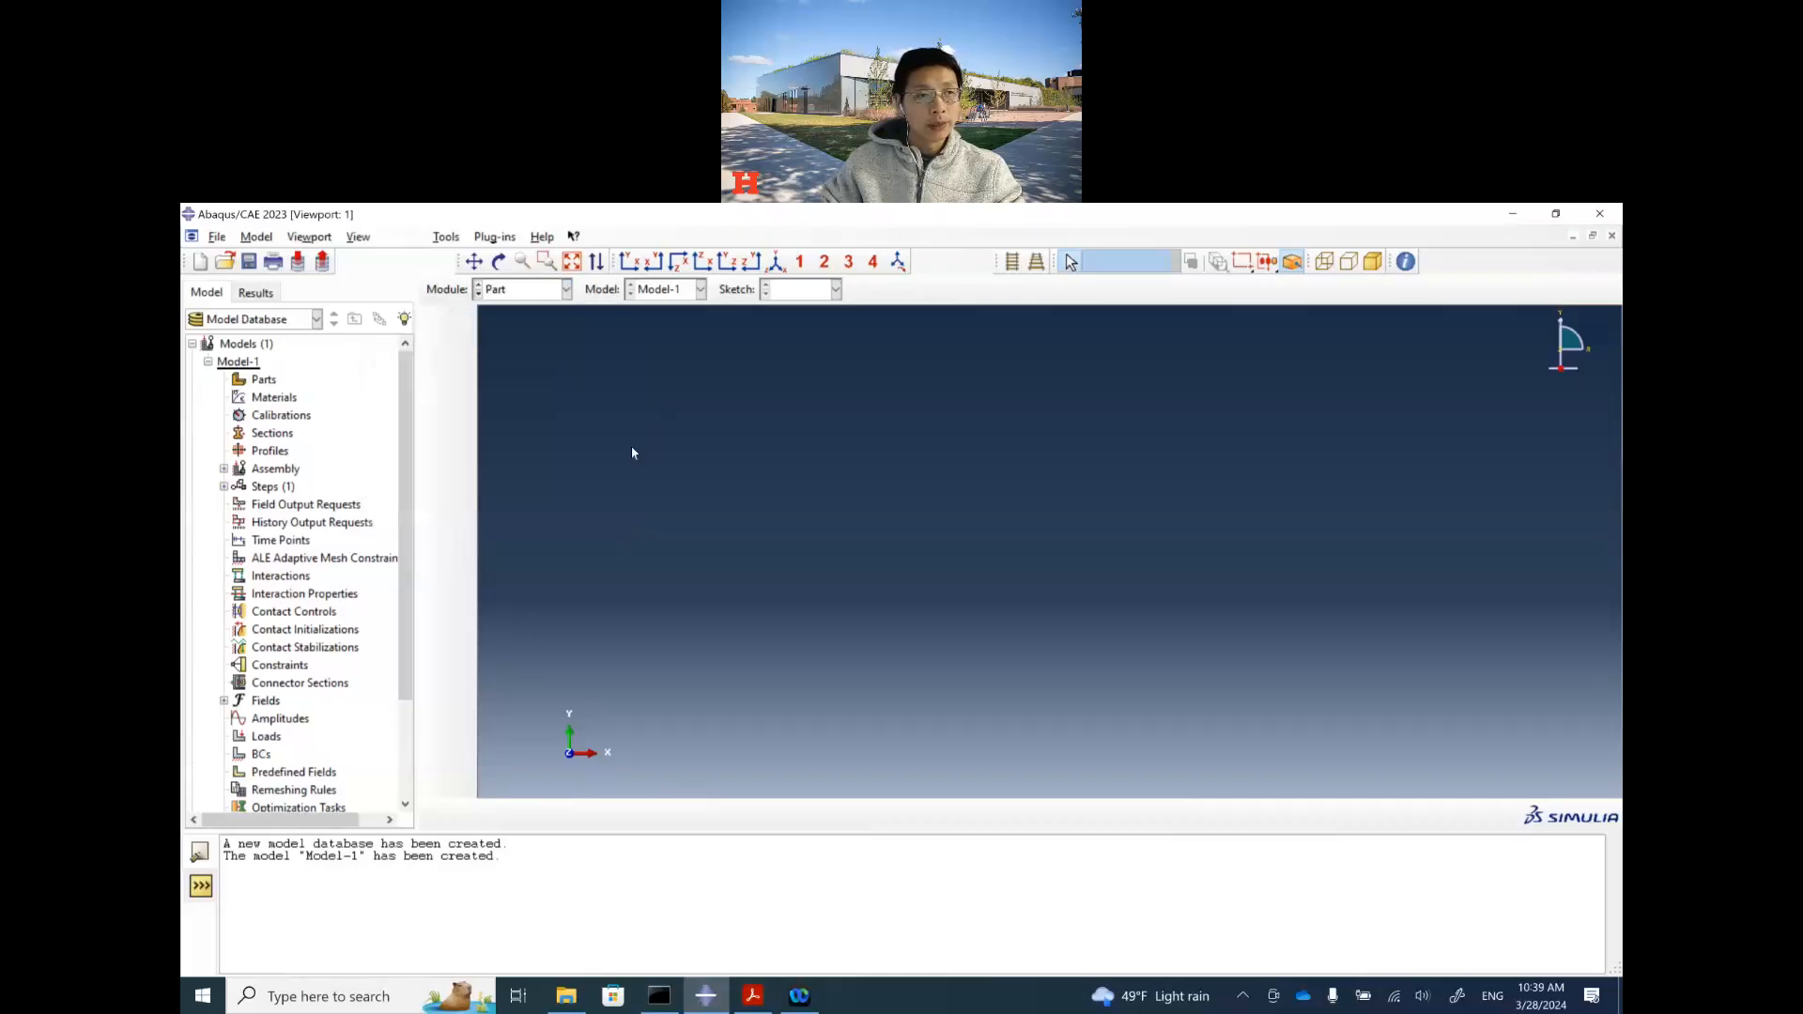
pyautogui.click(436, 350)
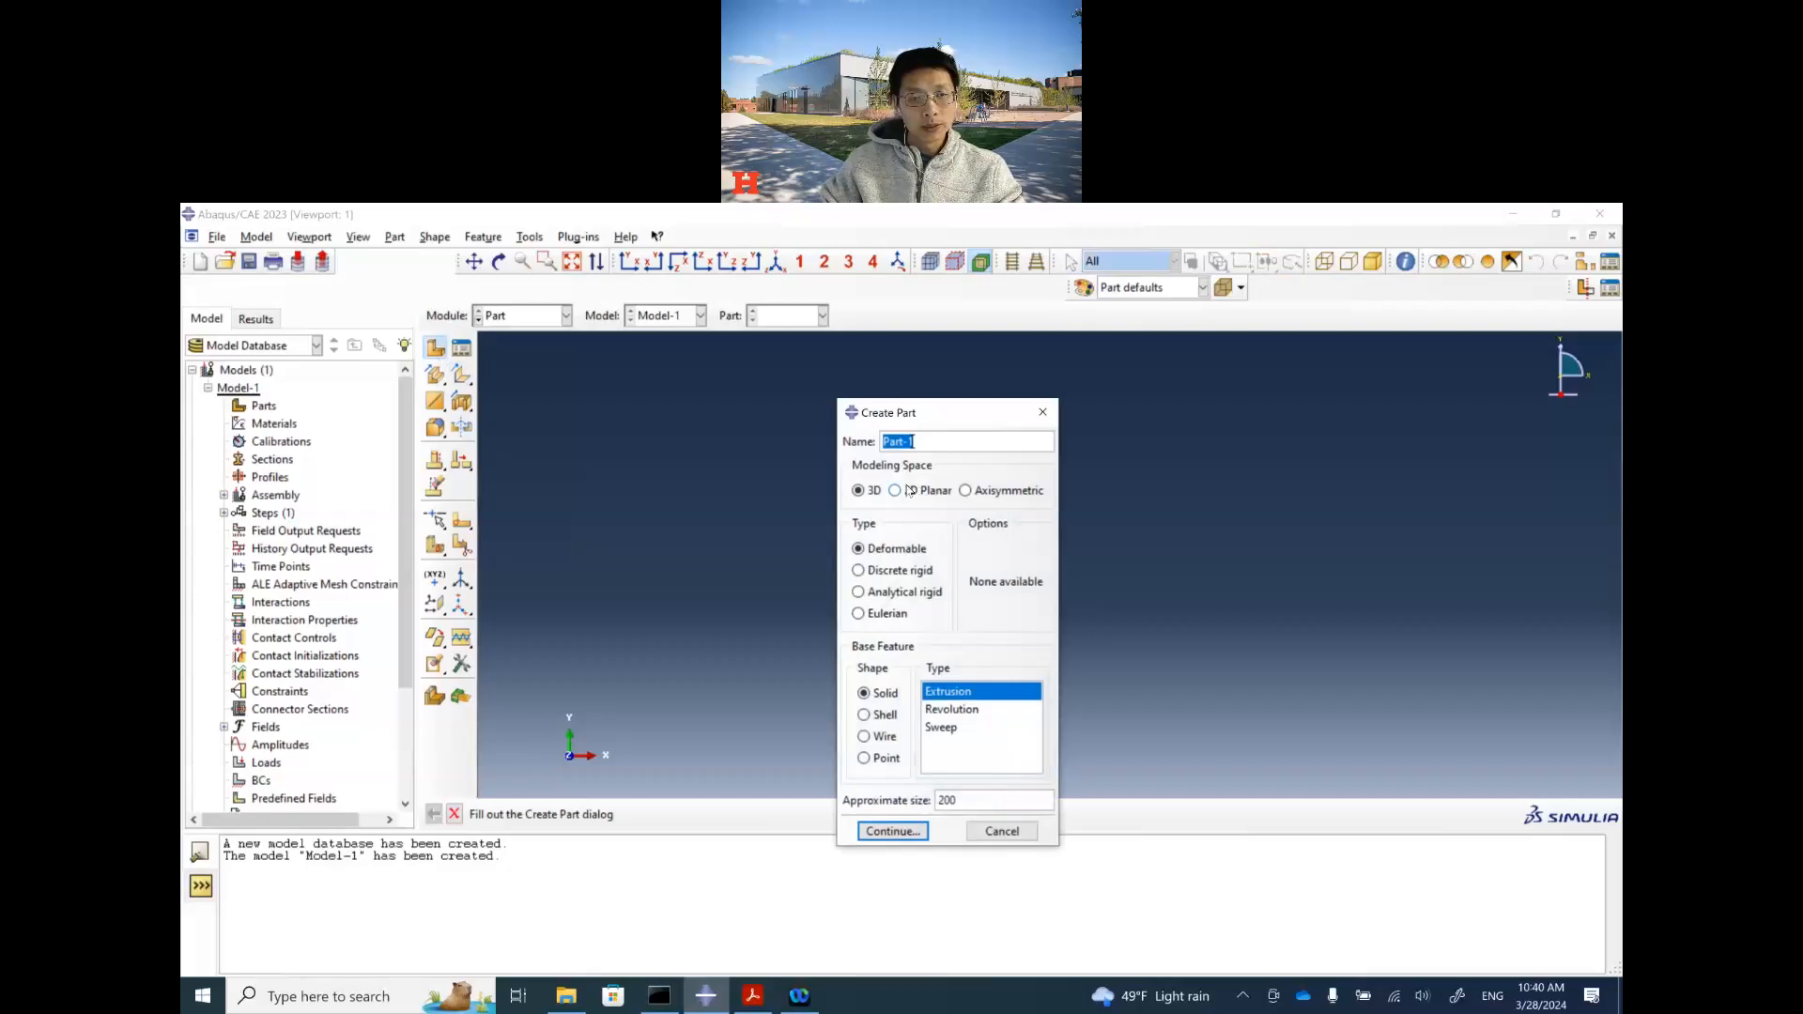
pyautogui.click(898, 490)
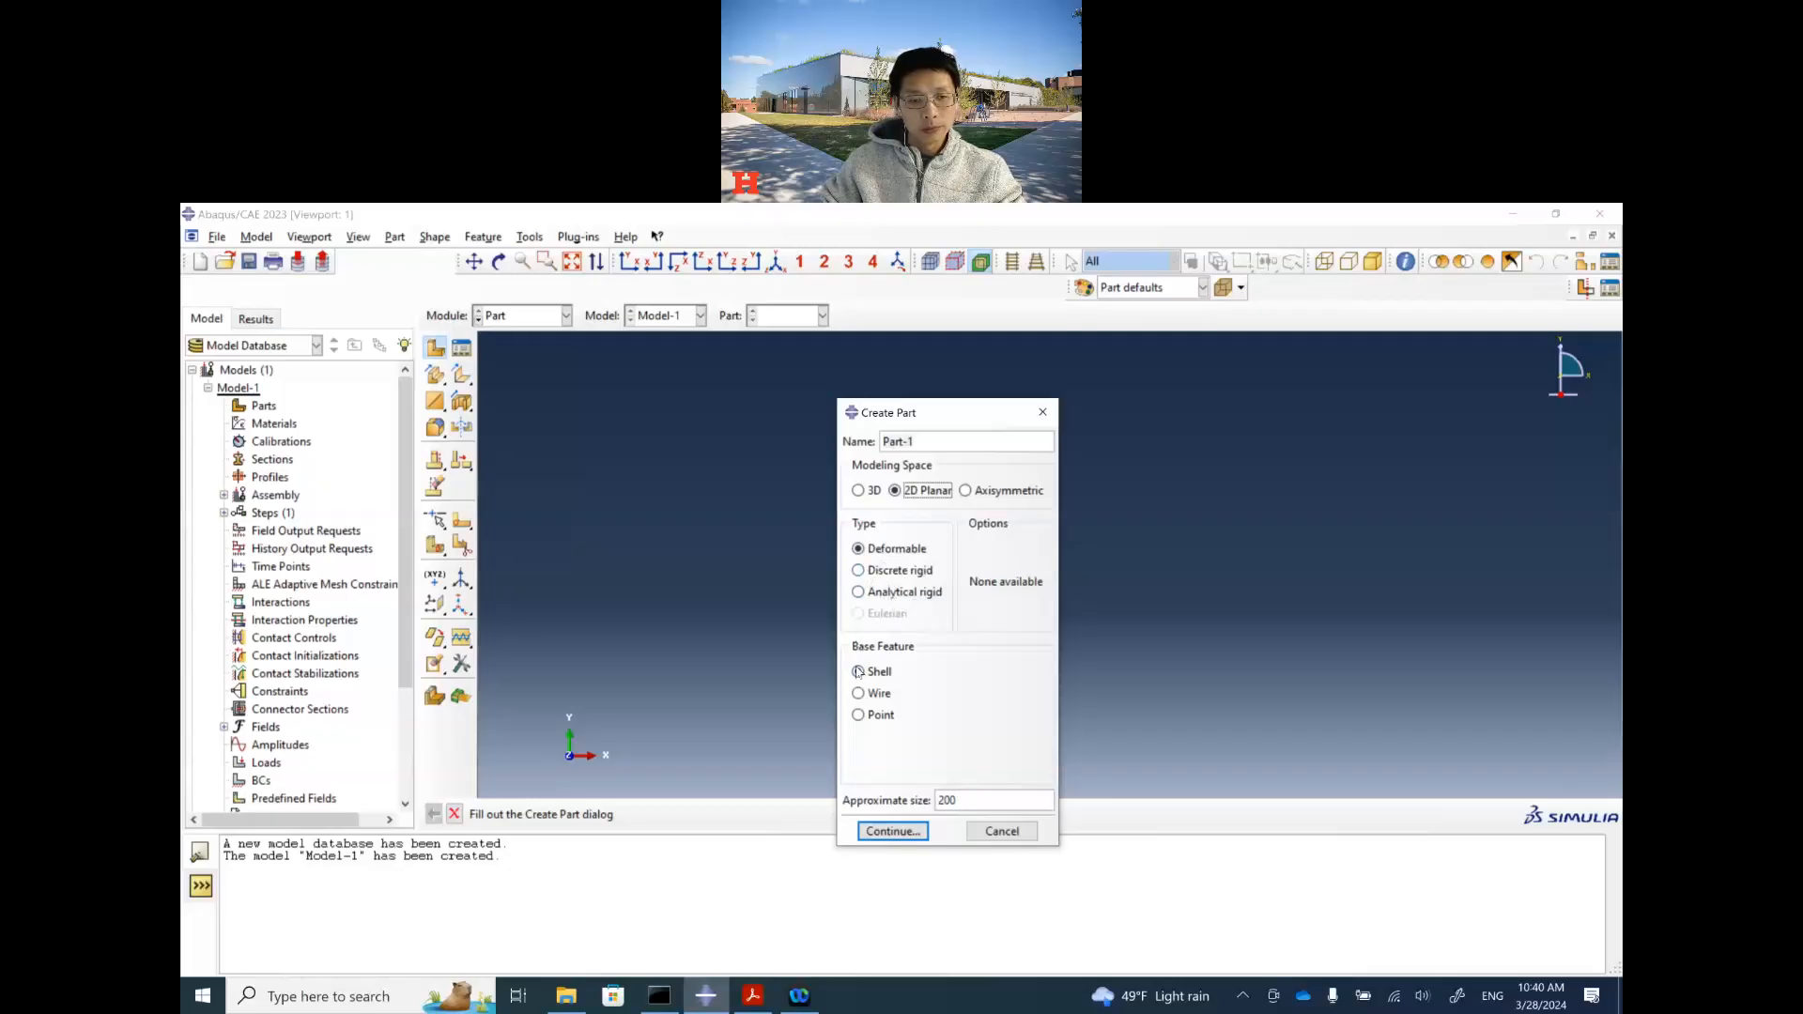
pyautogui.doubleClick(976, 800)
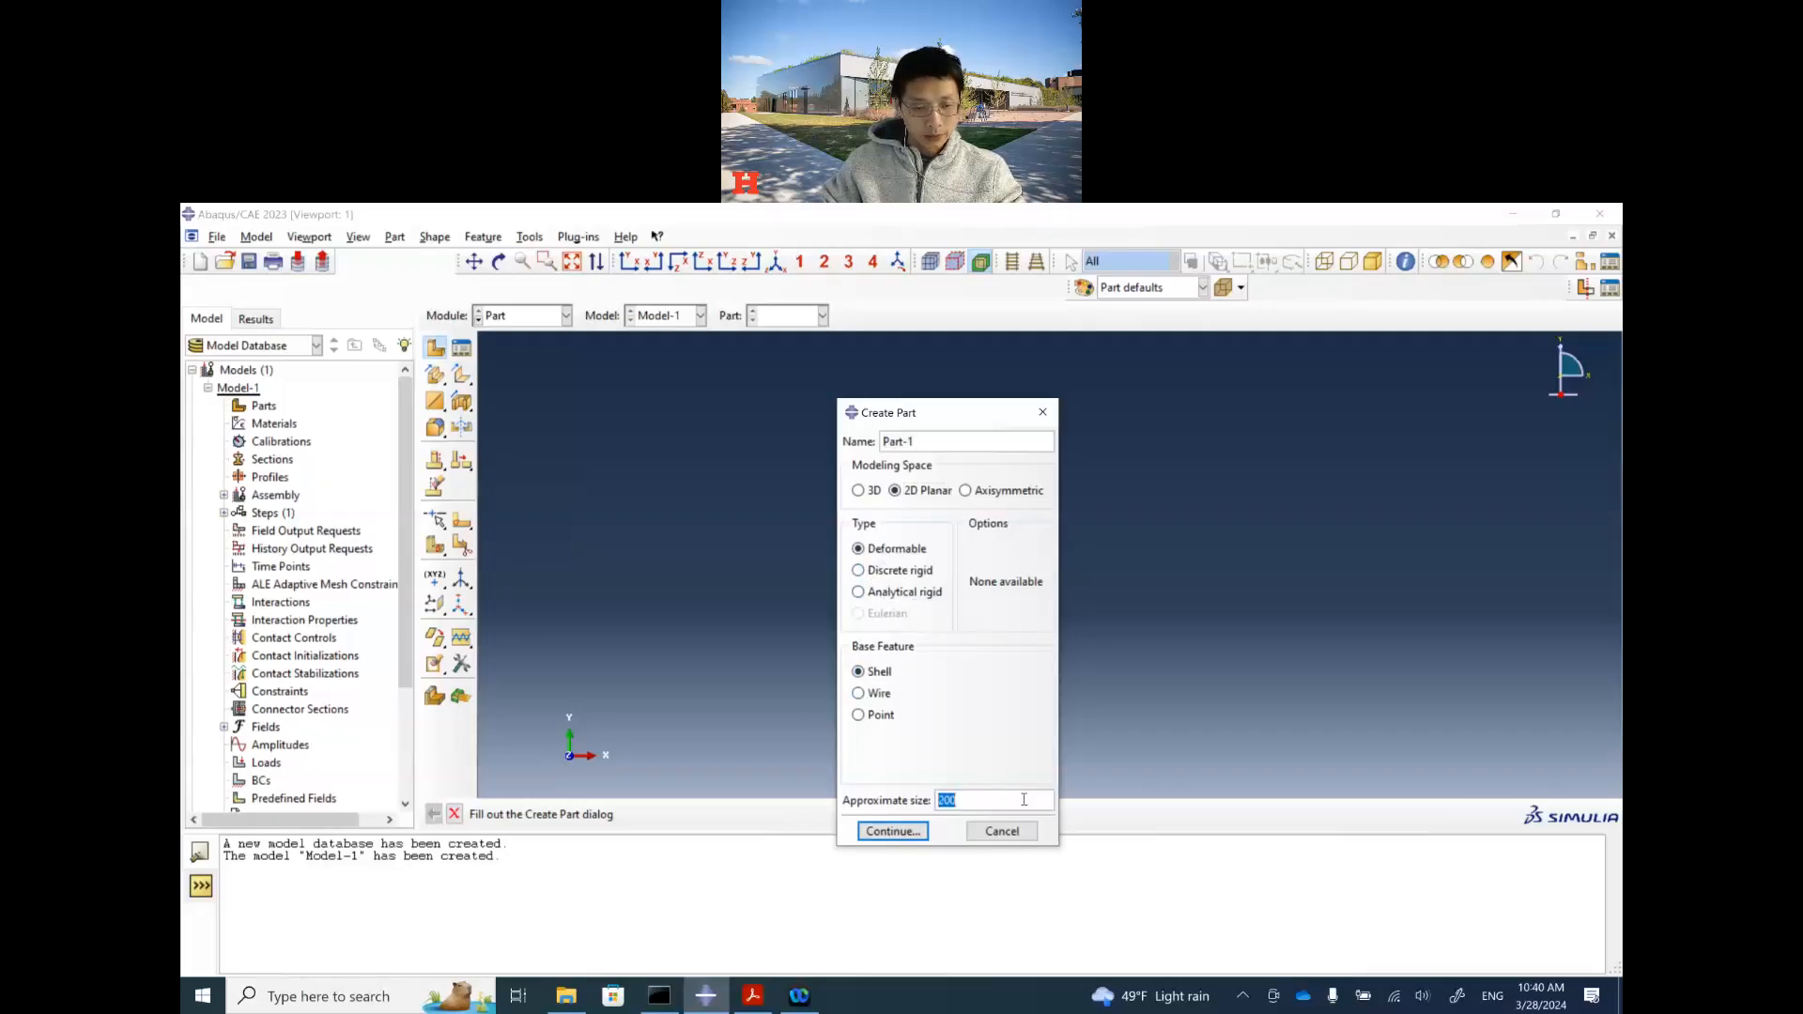
pyautogui.write('5')
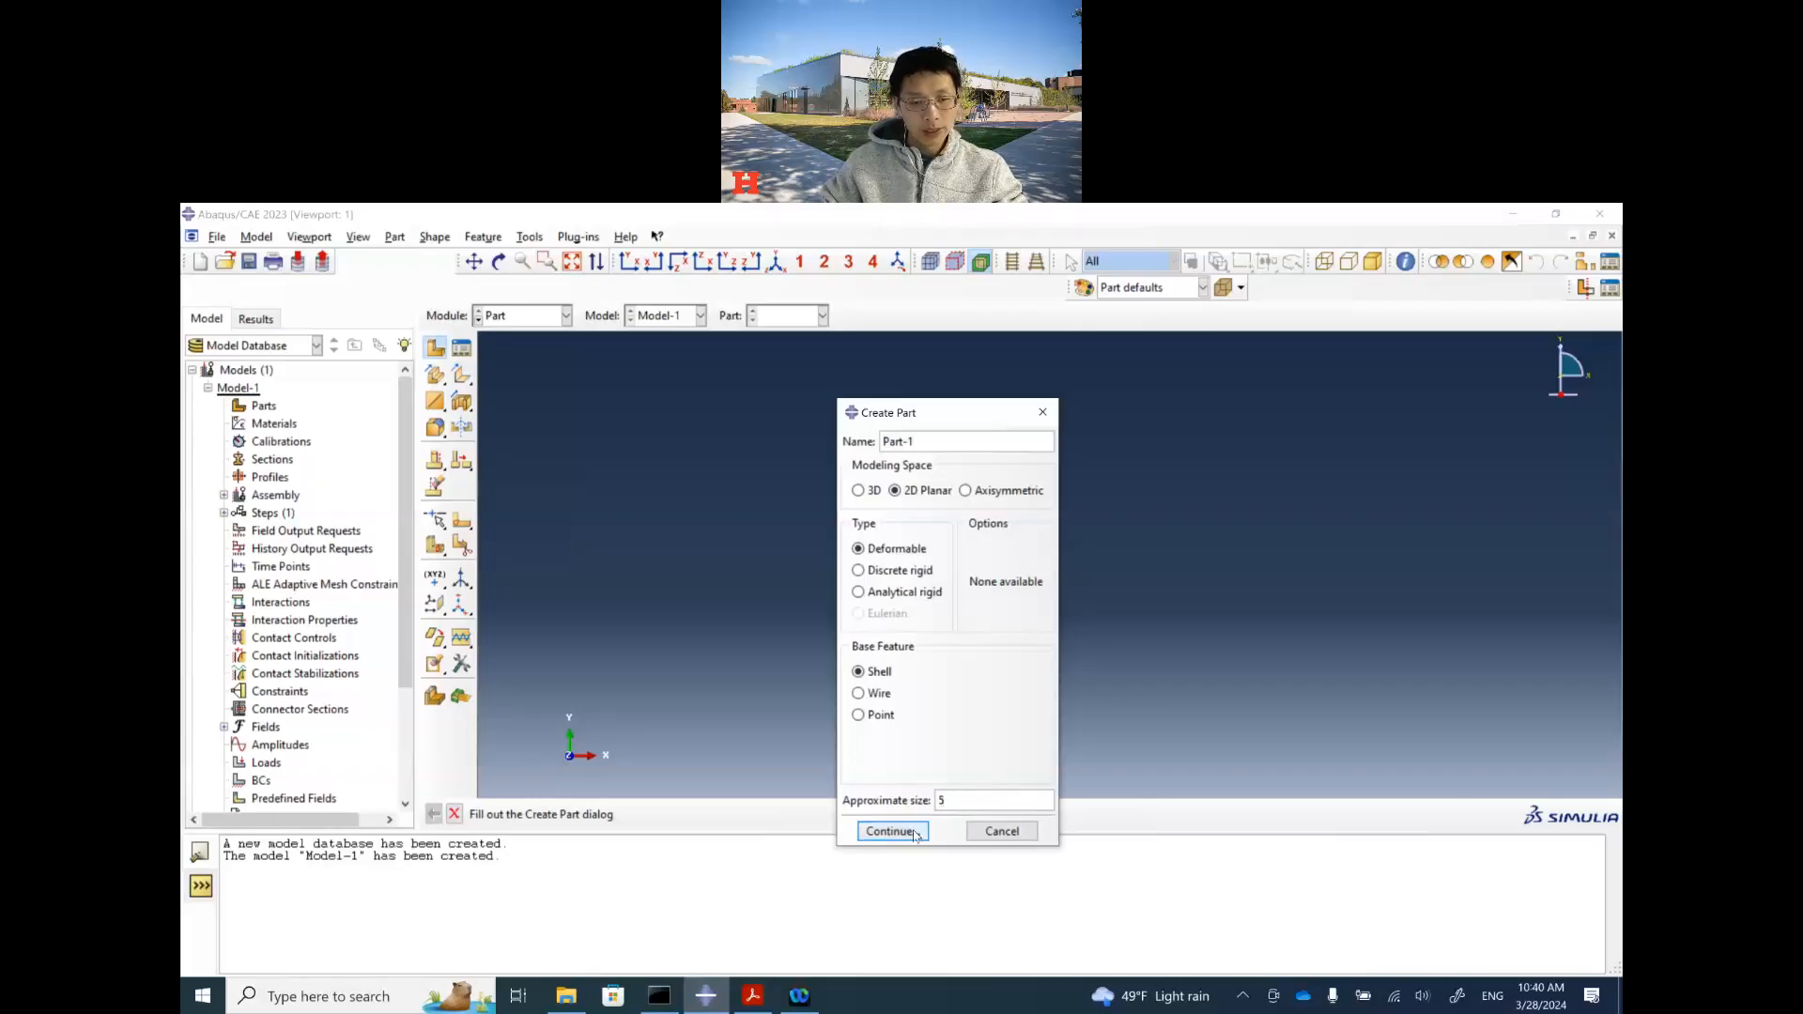
pyautogui.click(891, 831)
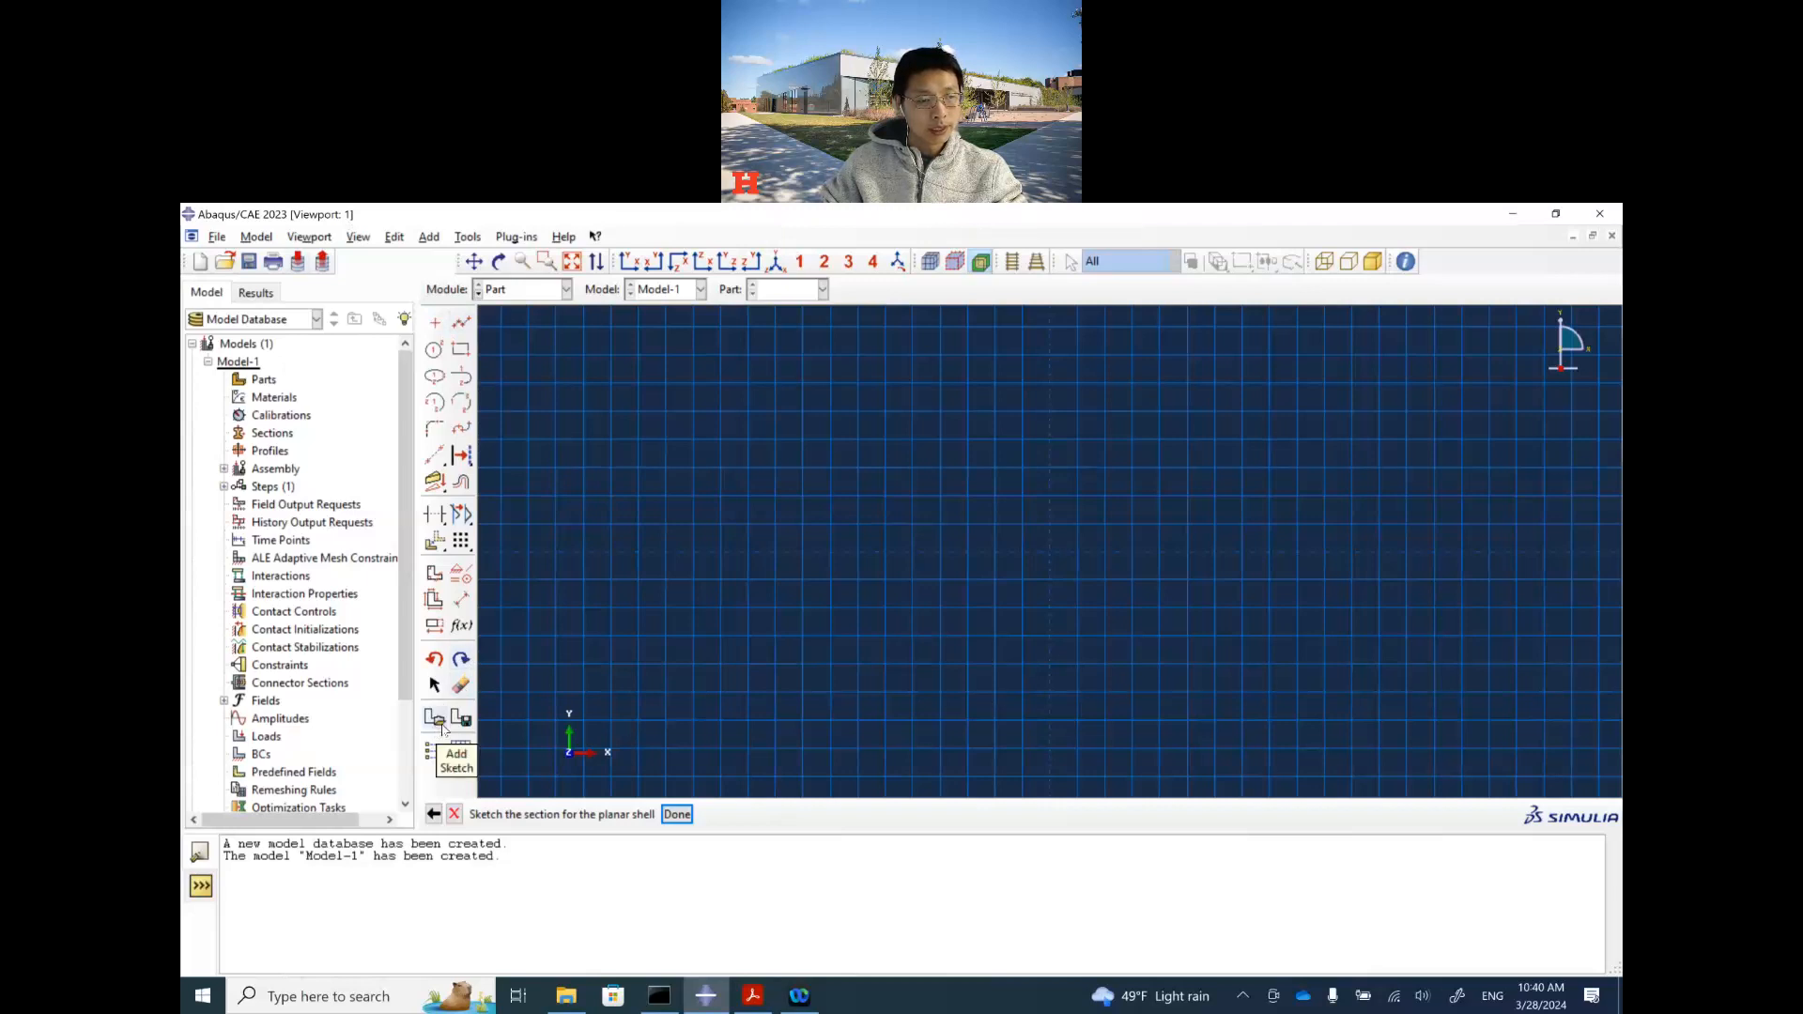
# Step: Add Sketch-1 as the part's section without repositioning it and finish the planar shell
pyautogui.click(435, 724)
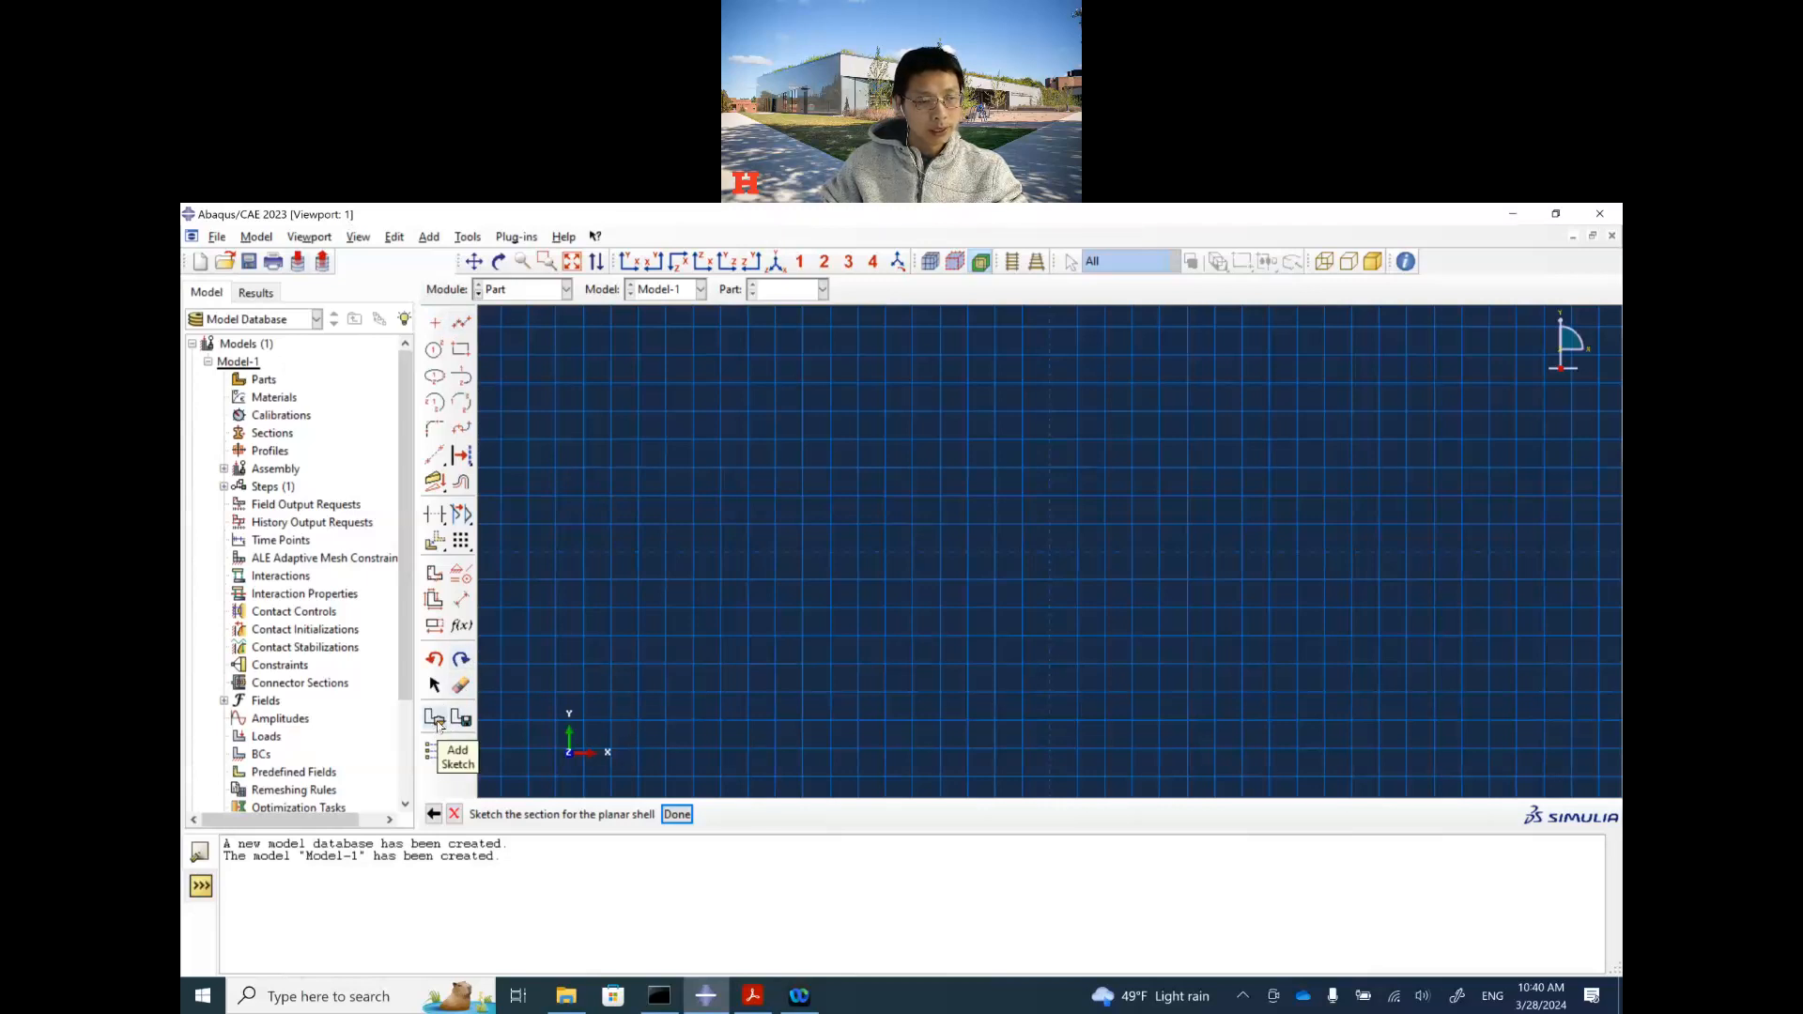
pyautogui.click(220, 520)
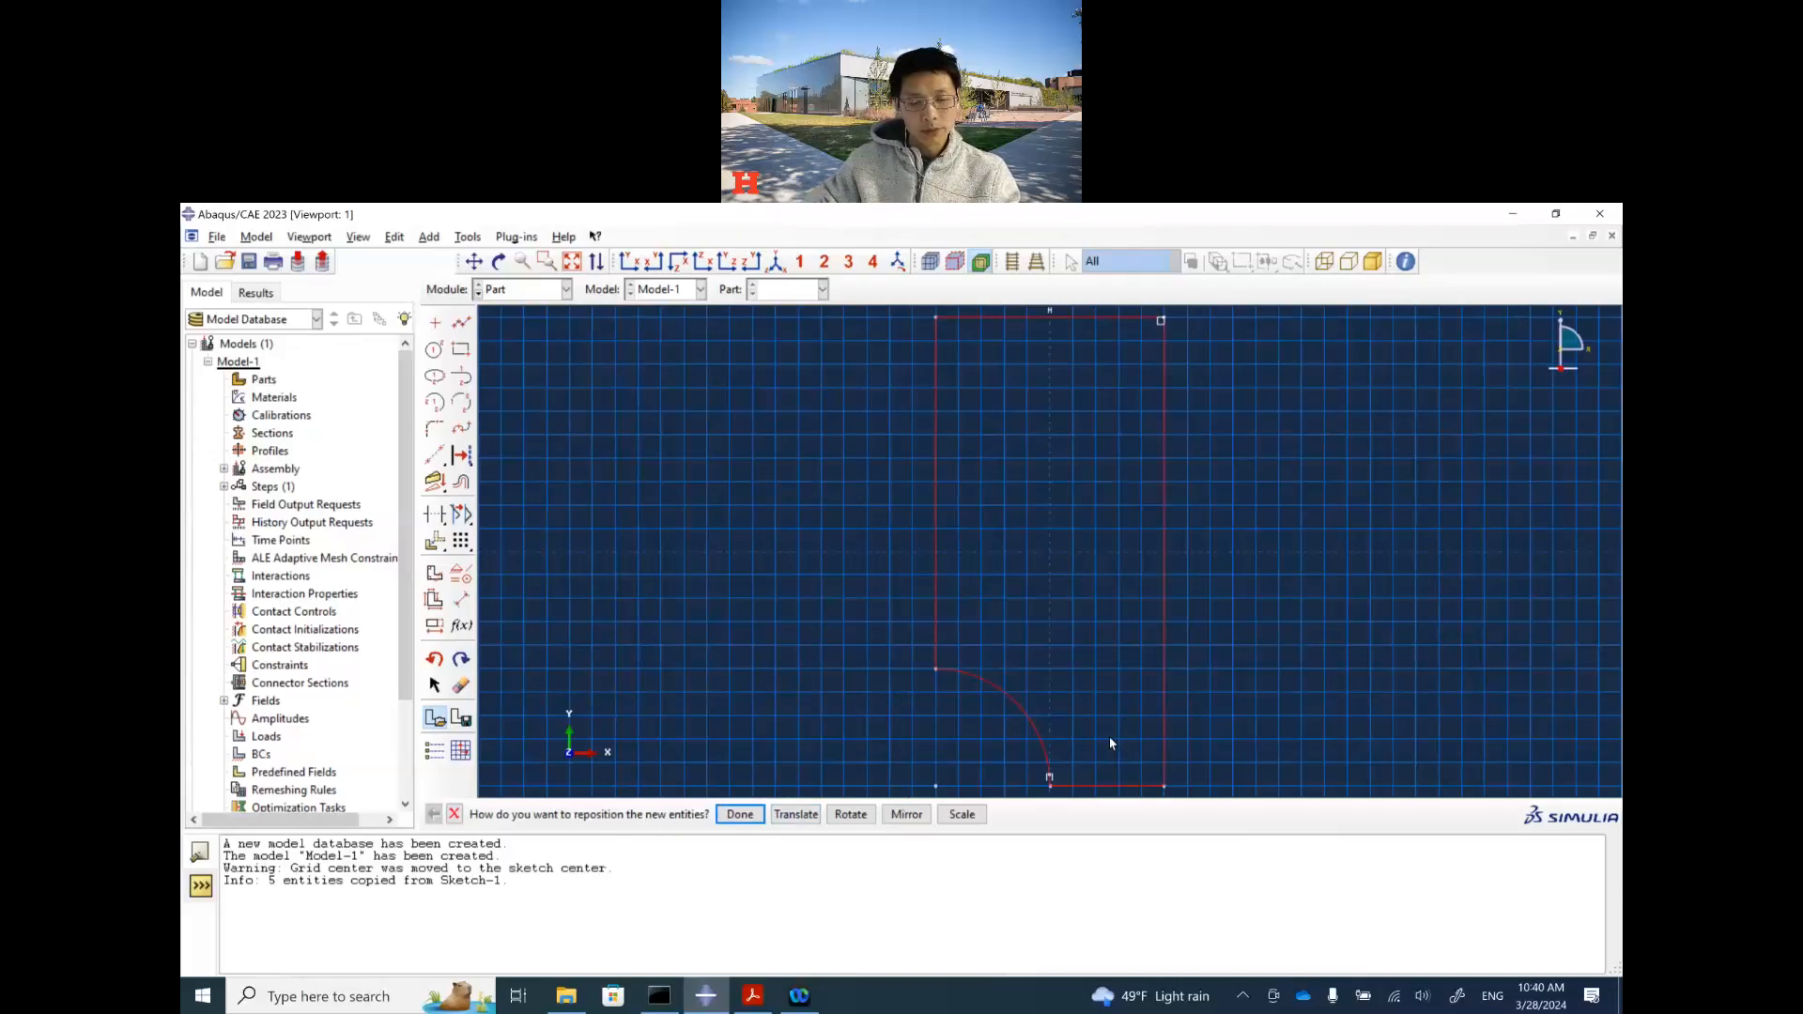
pyautogui.click(740, 814)
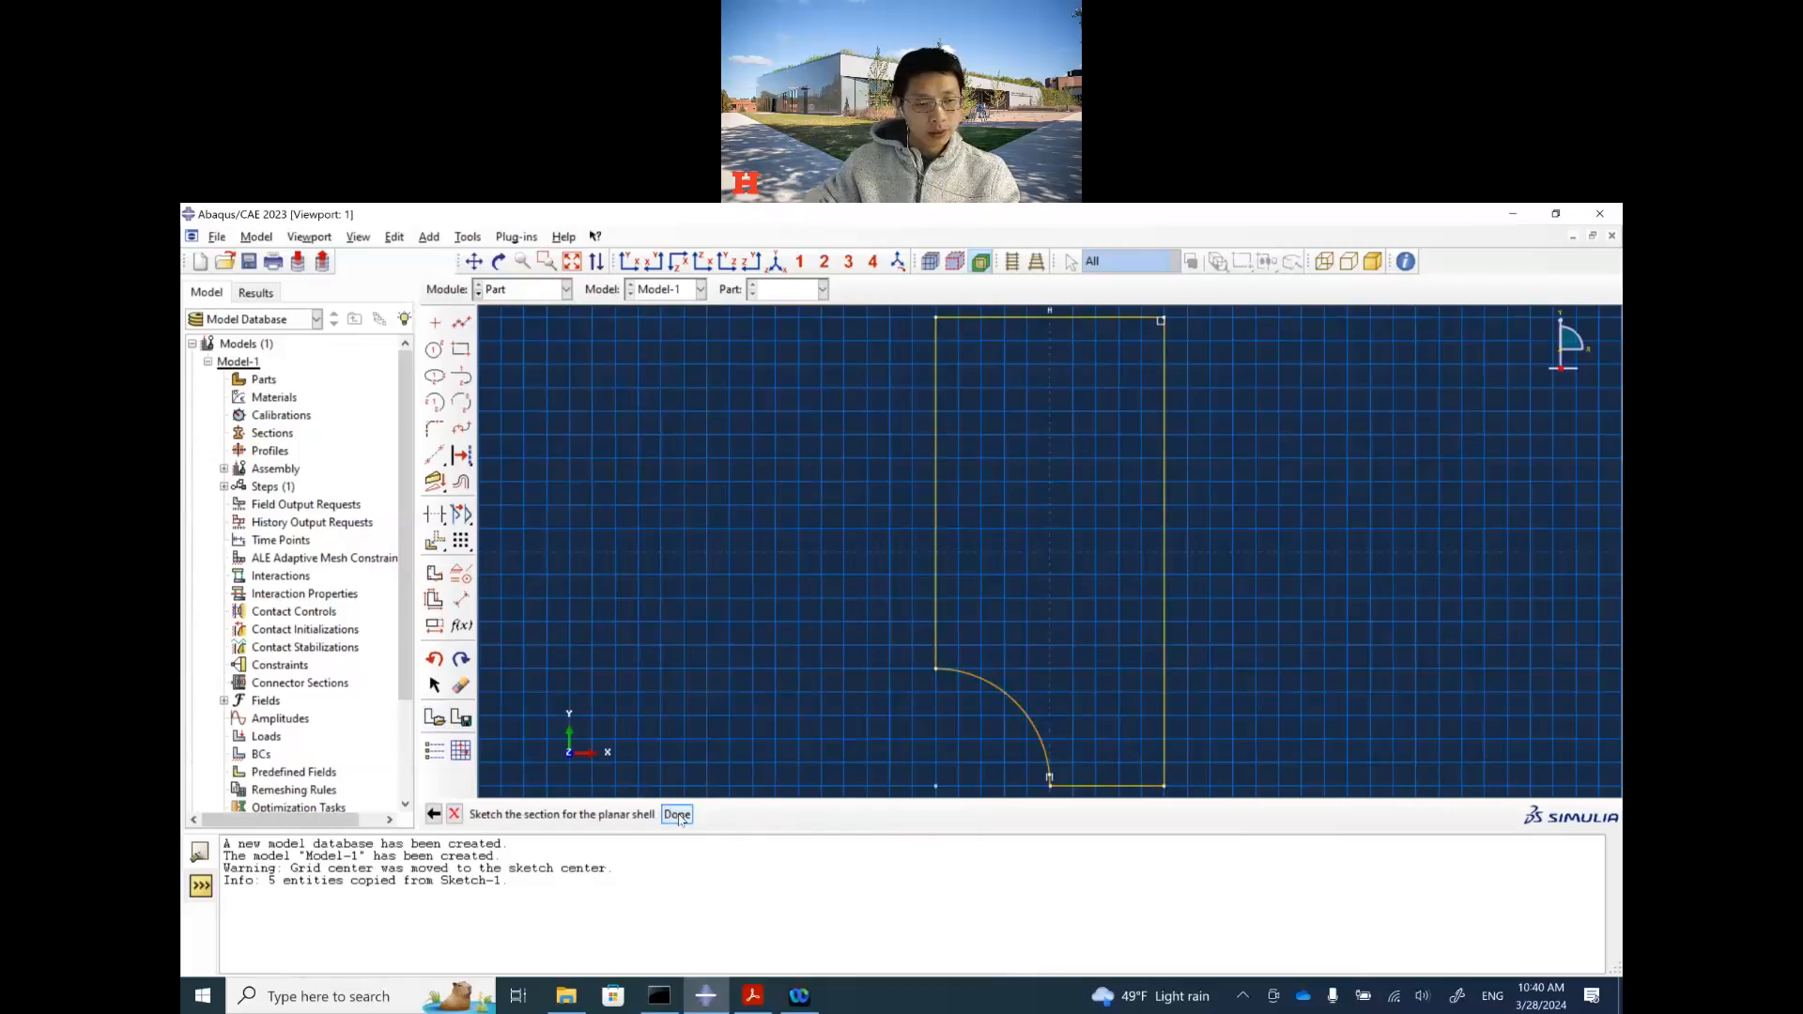
pyautogui.click(677, 814)
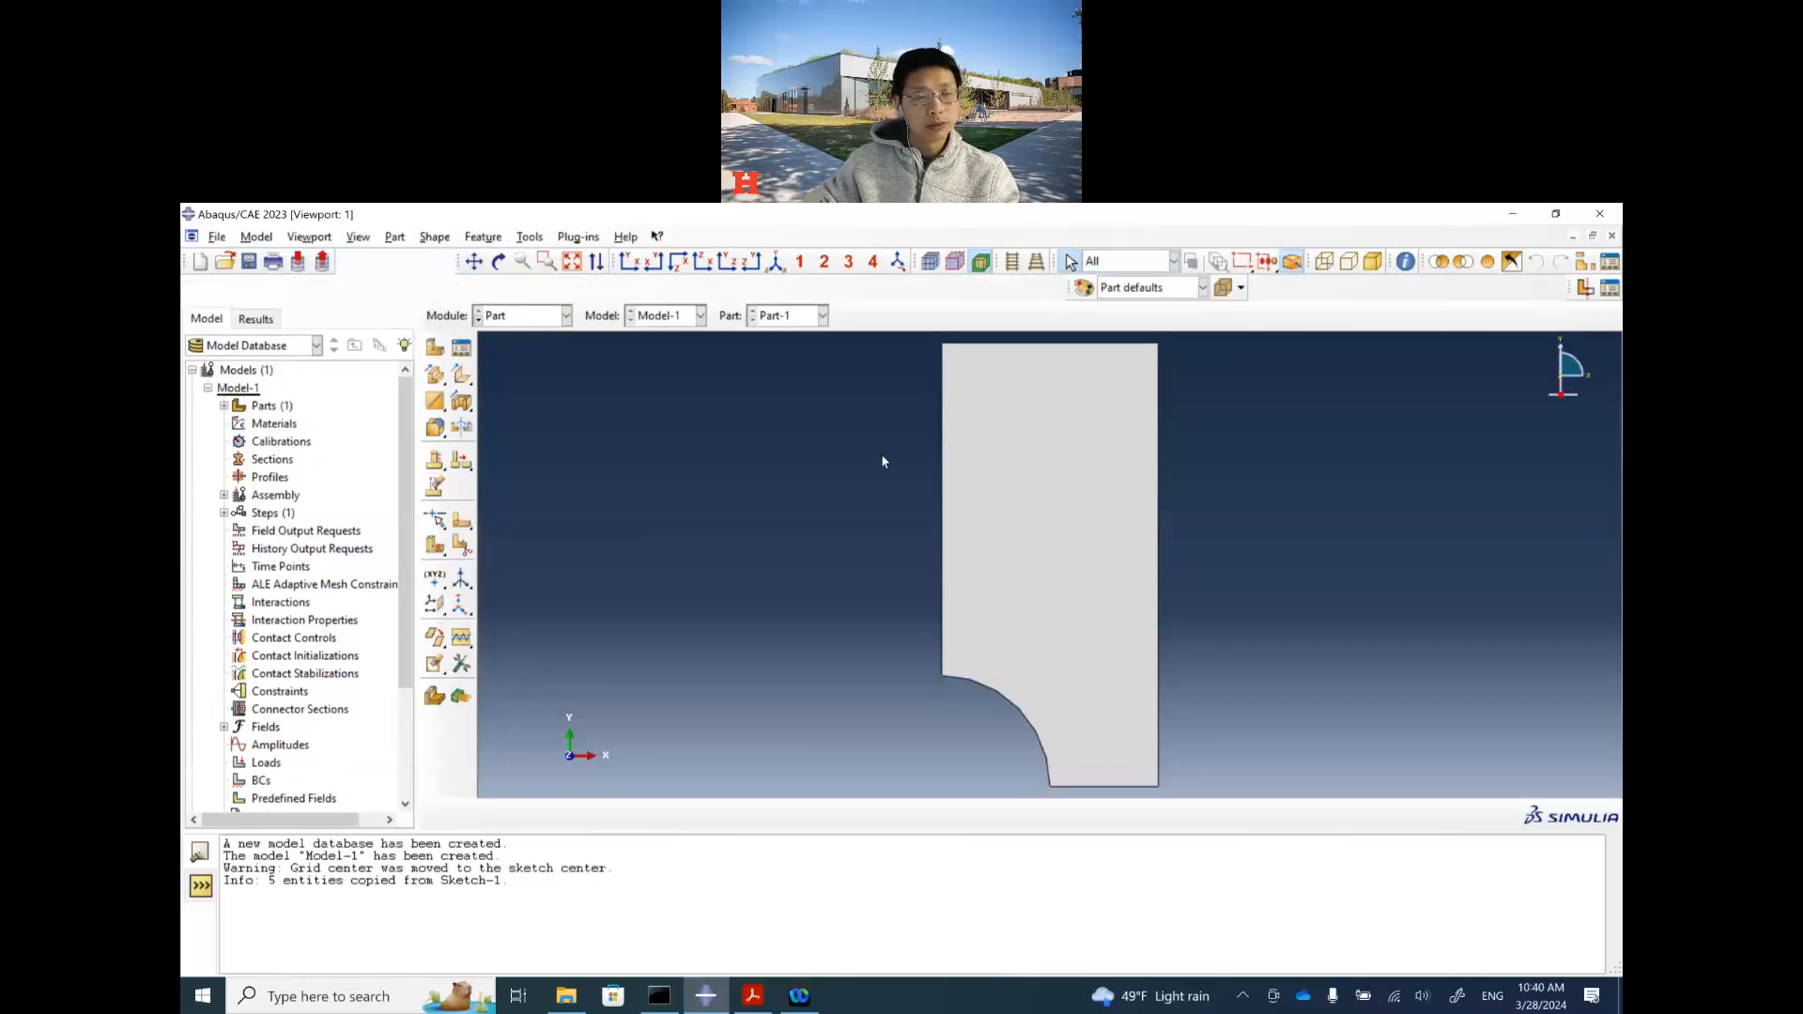
# Step: Save the model database as "model" in the Tutorial 3 folder
pyautogui.click(248, 263)
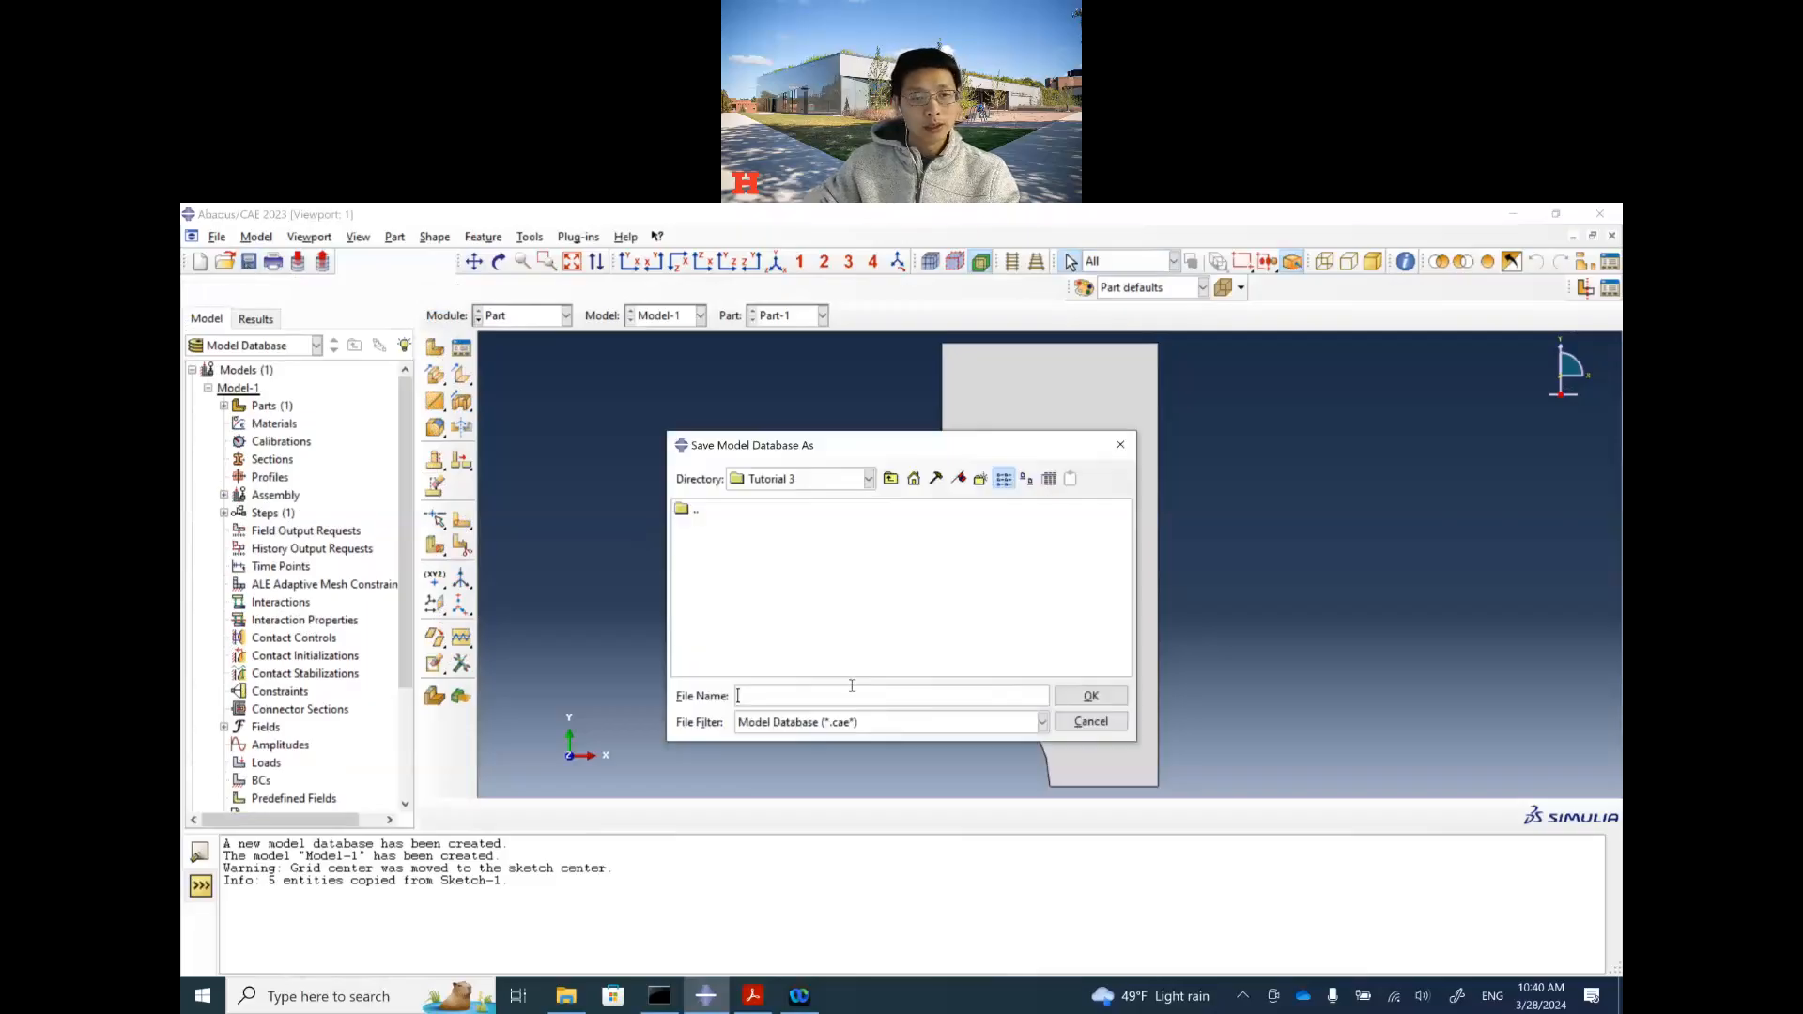
pyautogui.write('model')
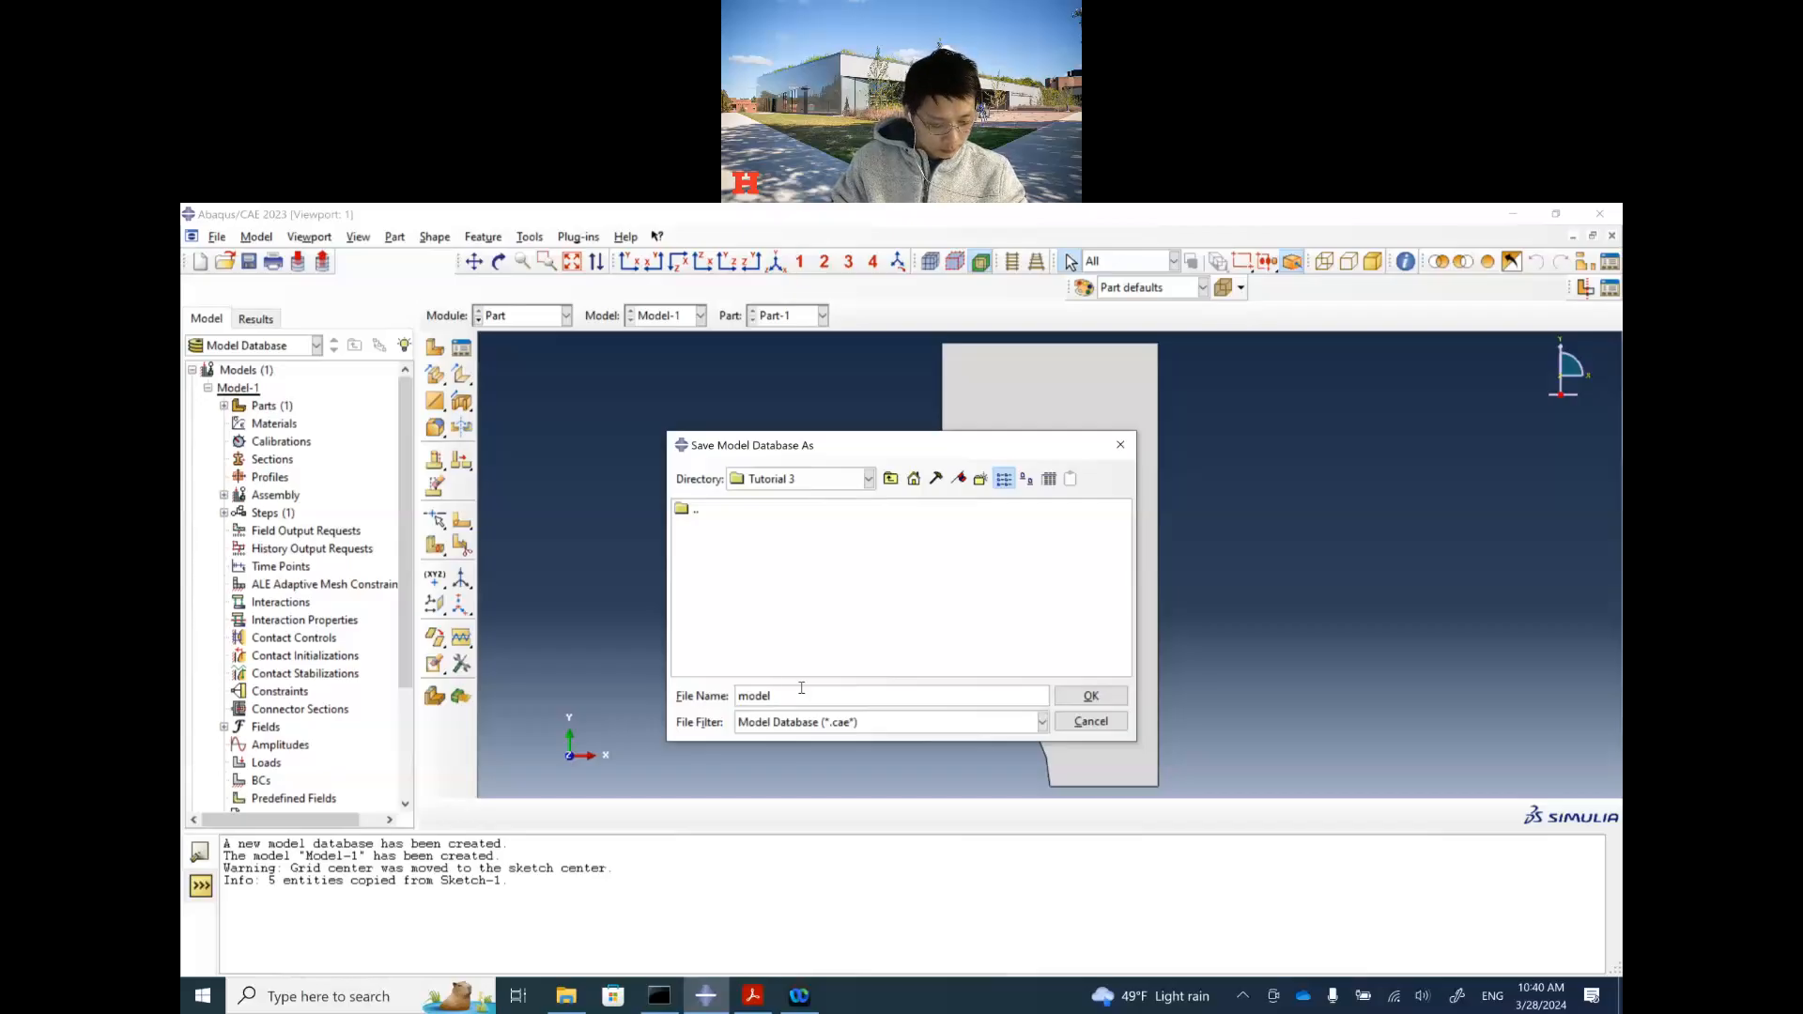
pyautogui.press('Return')
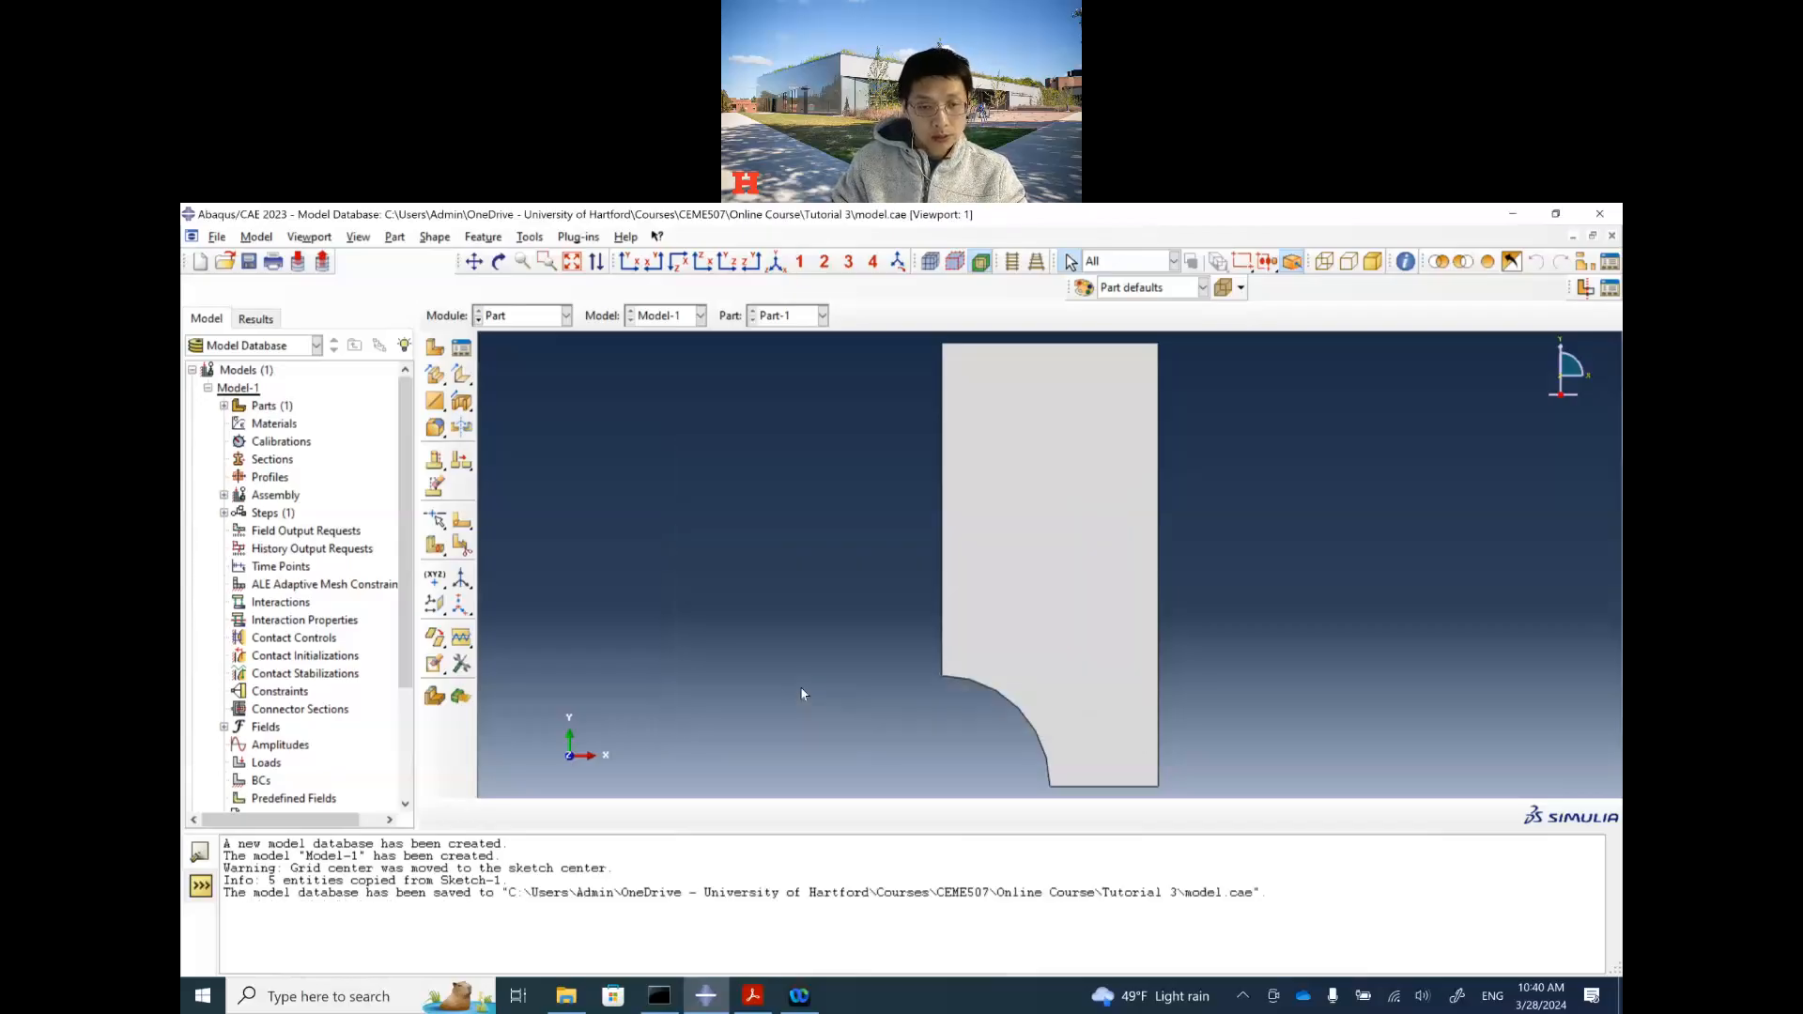
pyautogui.click(248, 262)
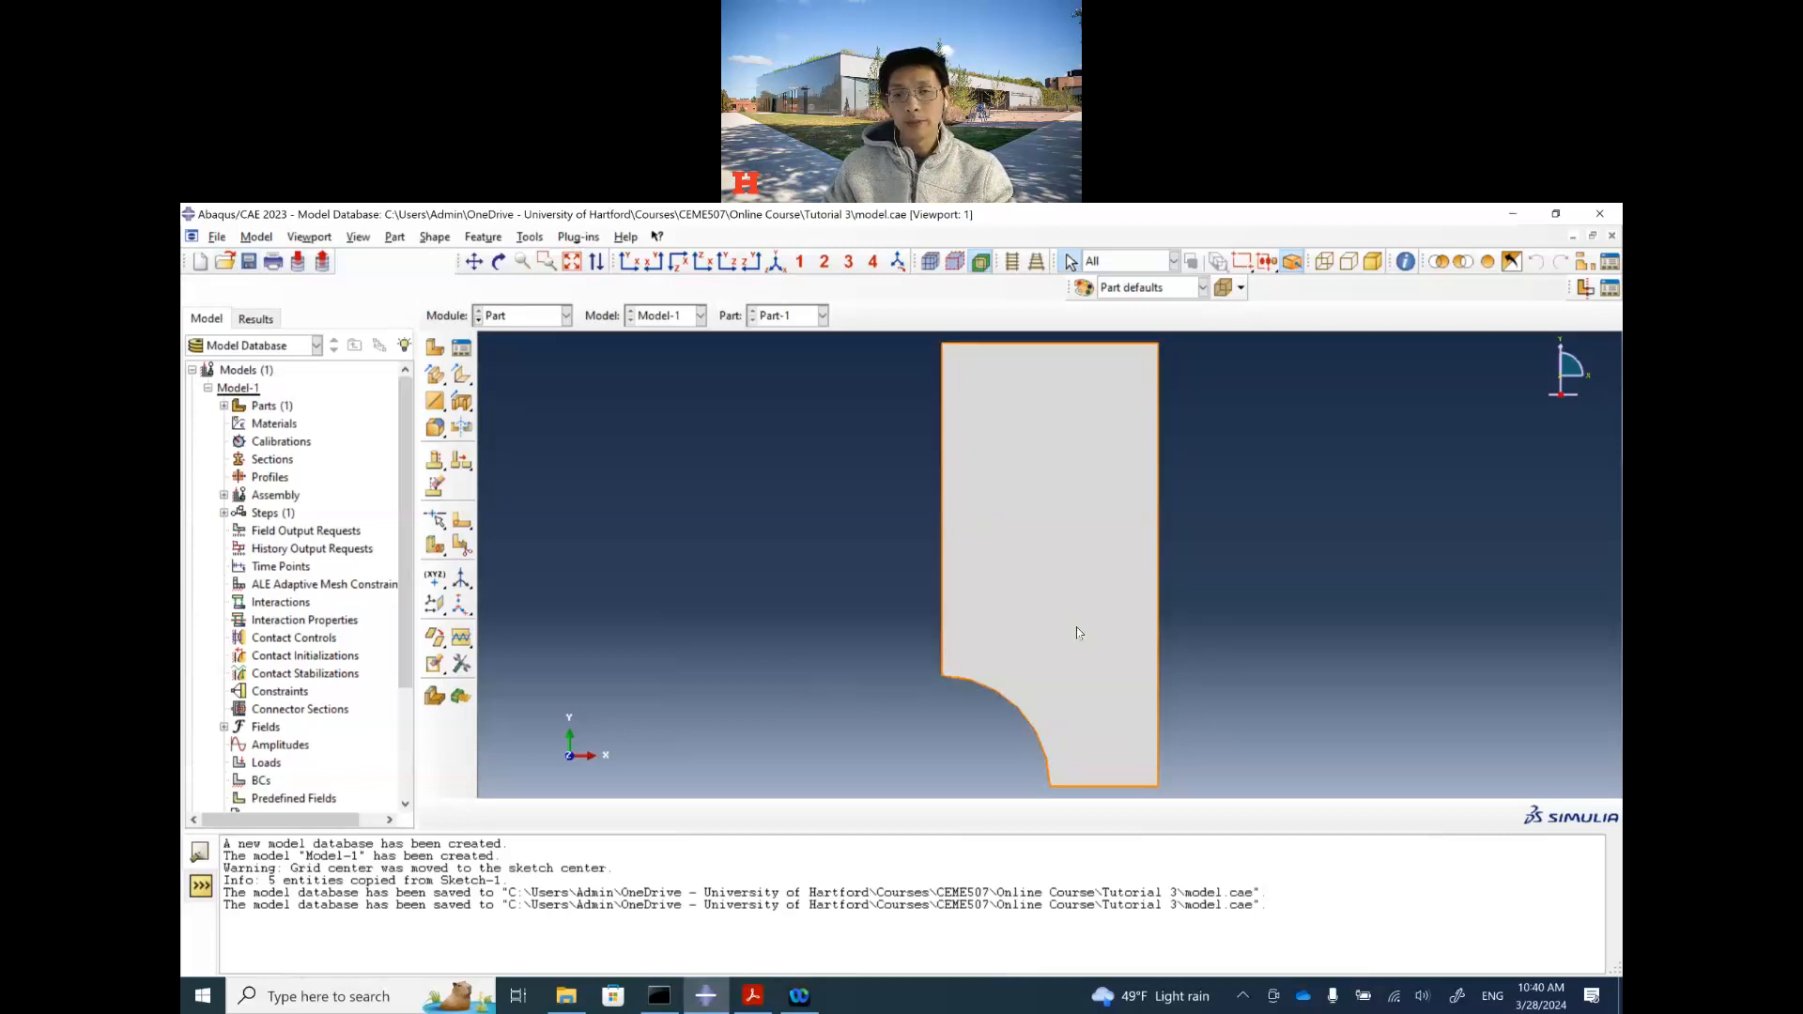
# Step: Start a new material in the Property module, check the aluminum properties in Abaqus Tutorial 3.pdf and return to Abaqus/CAE
pyautogui.click(566, 315)
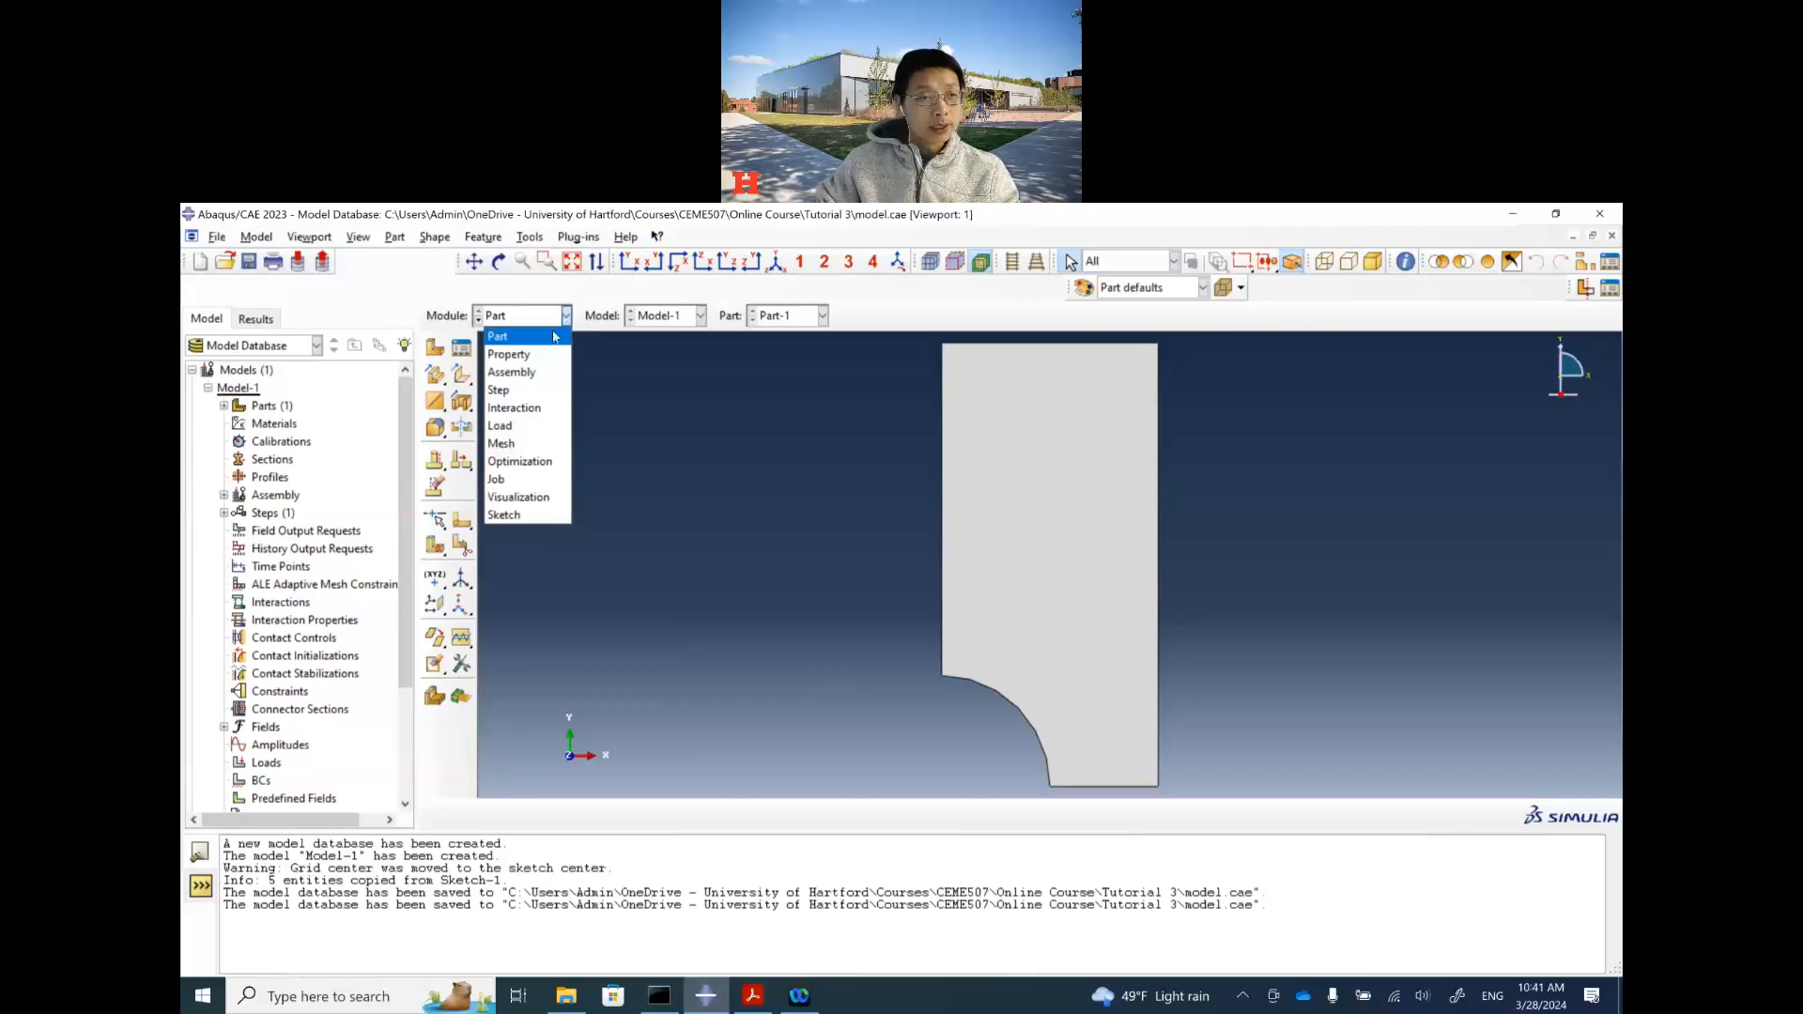
pyautogui.click(543, 356)
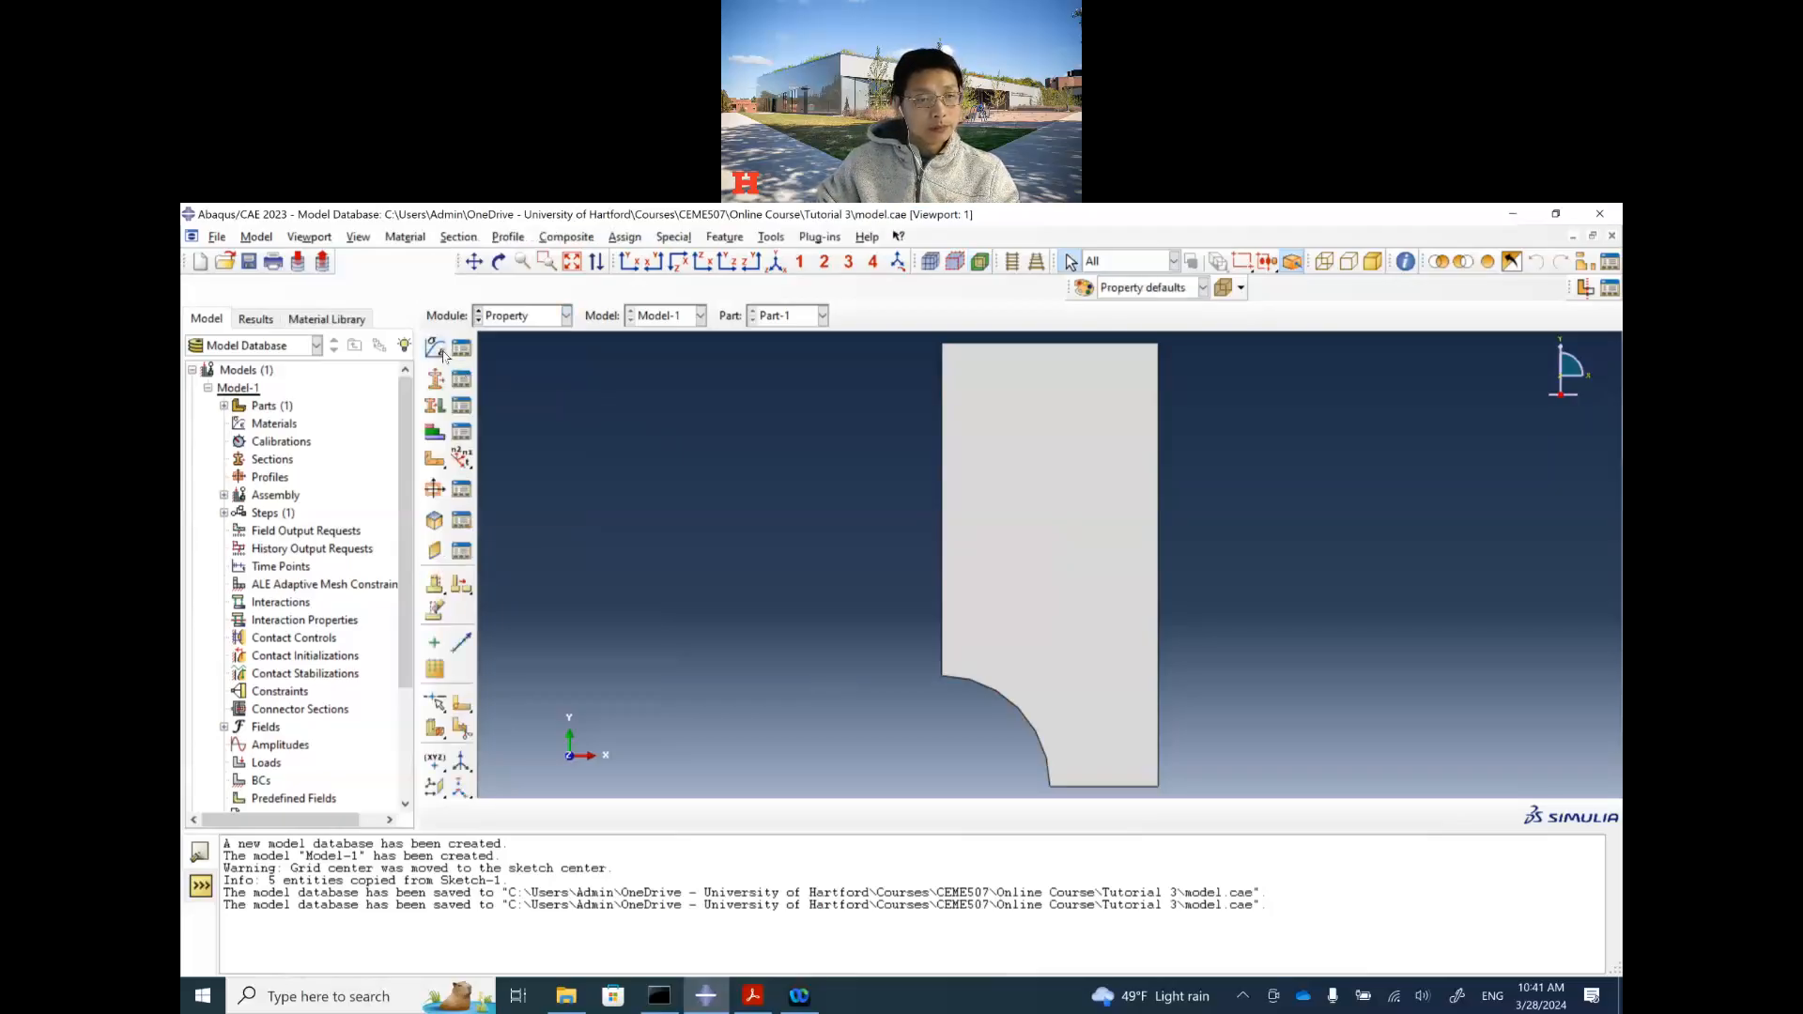
pyautogui.click(436, 349)
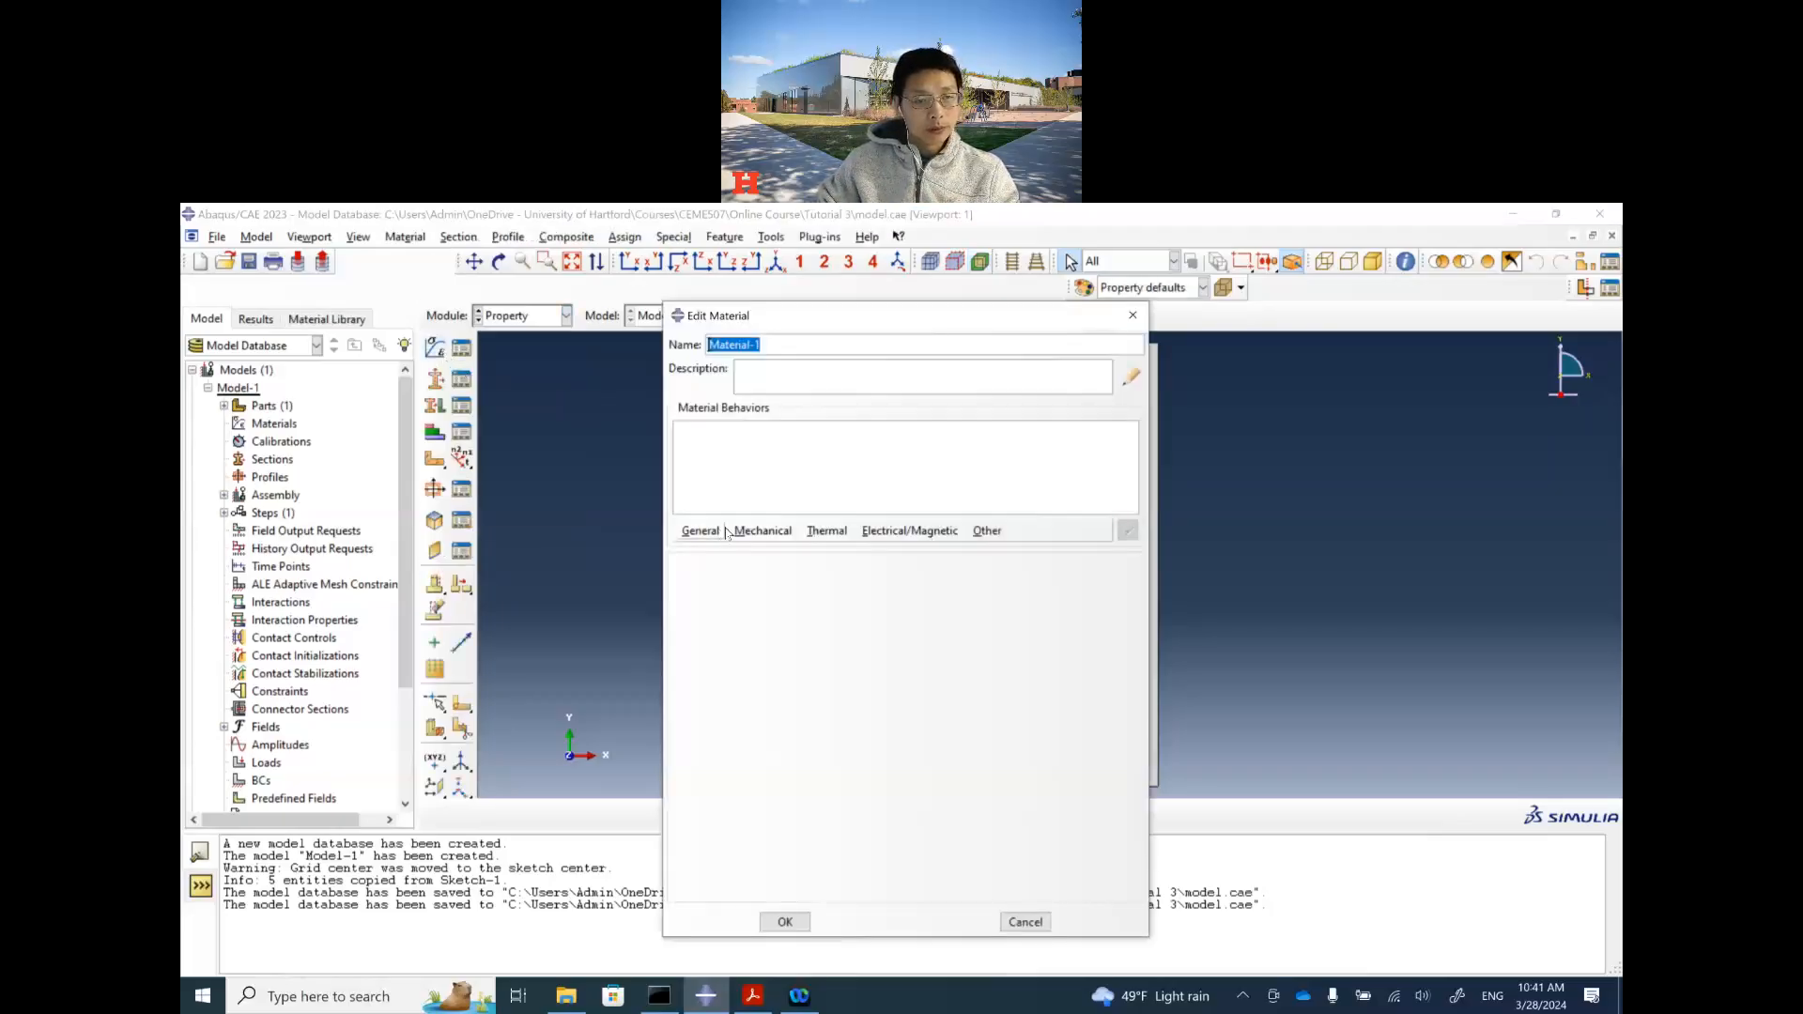
pyautogui.click(756, 998)
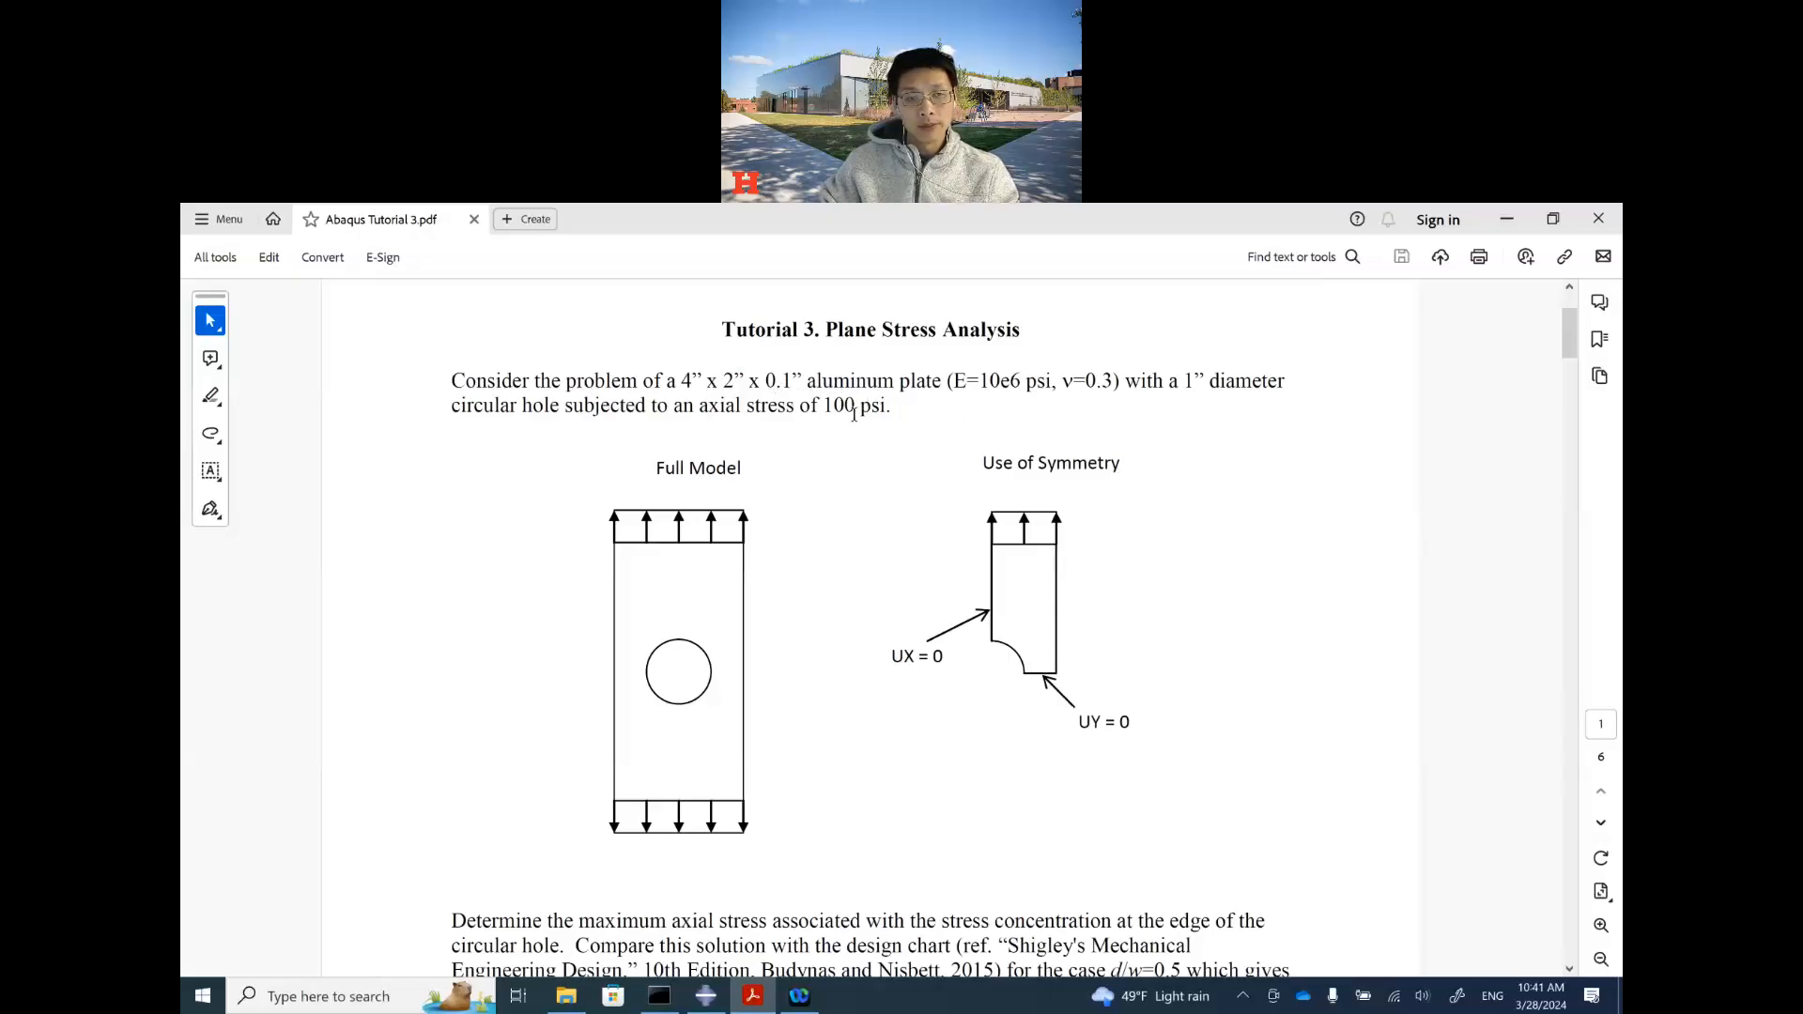
pyautogui.click(799, 997)
pyautogui.click(706, 995)
# Step: Add isotropic elastic behavior to the material with a Young's modulus of 10e6
pyautogui.click(764, 532)
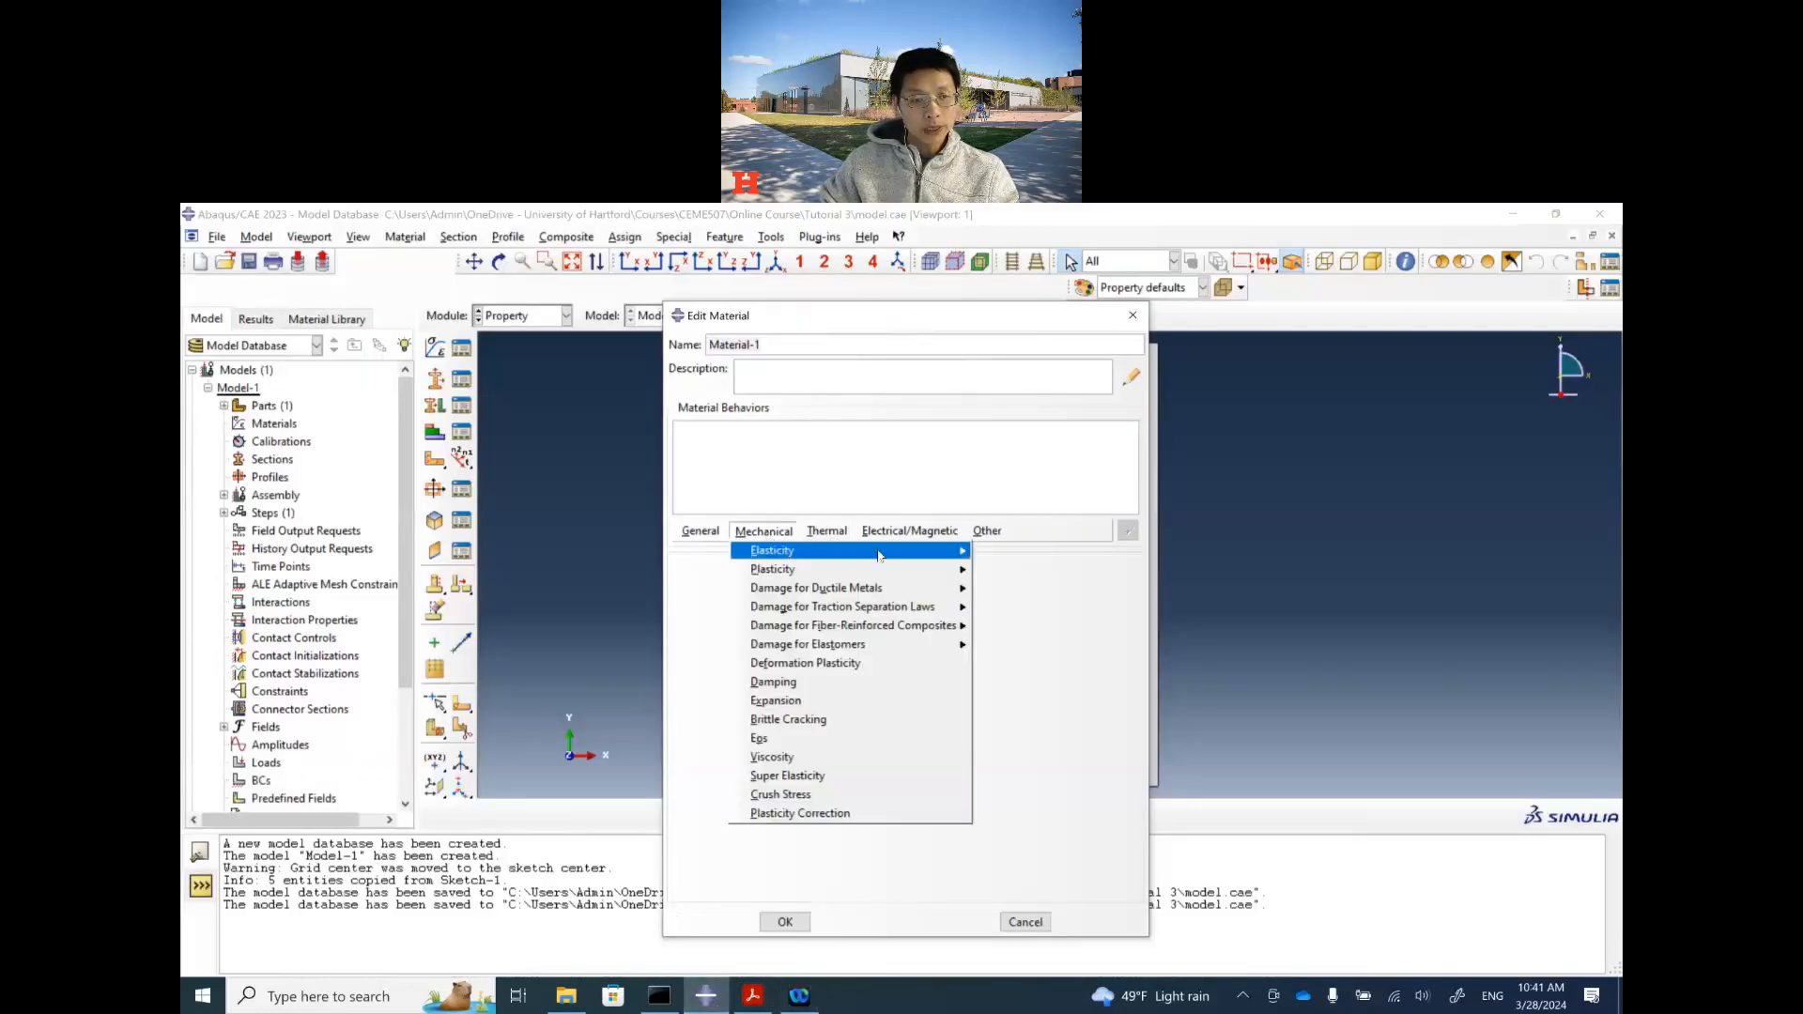
pyautogui.moveTo(878, 555)
pyautogui.click(1000, 551)
pyautogui.click(737, 783)
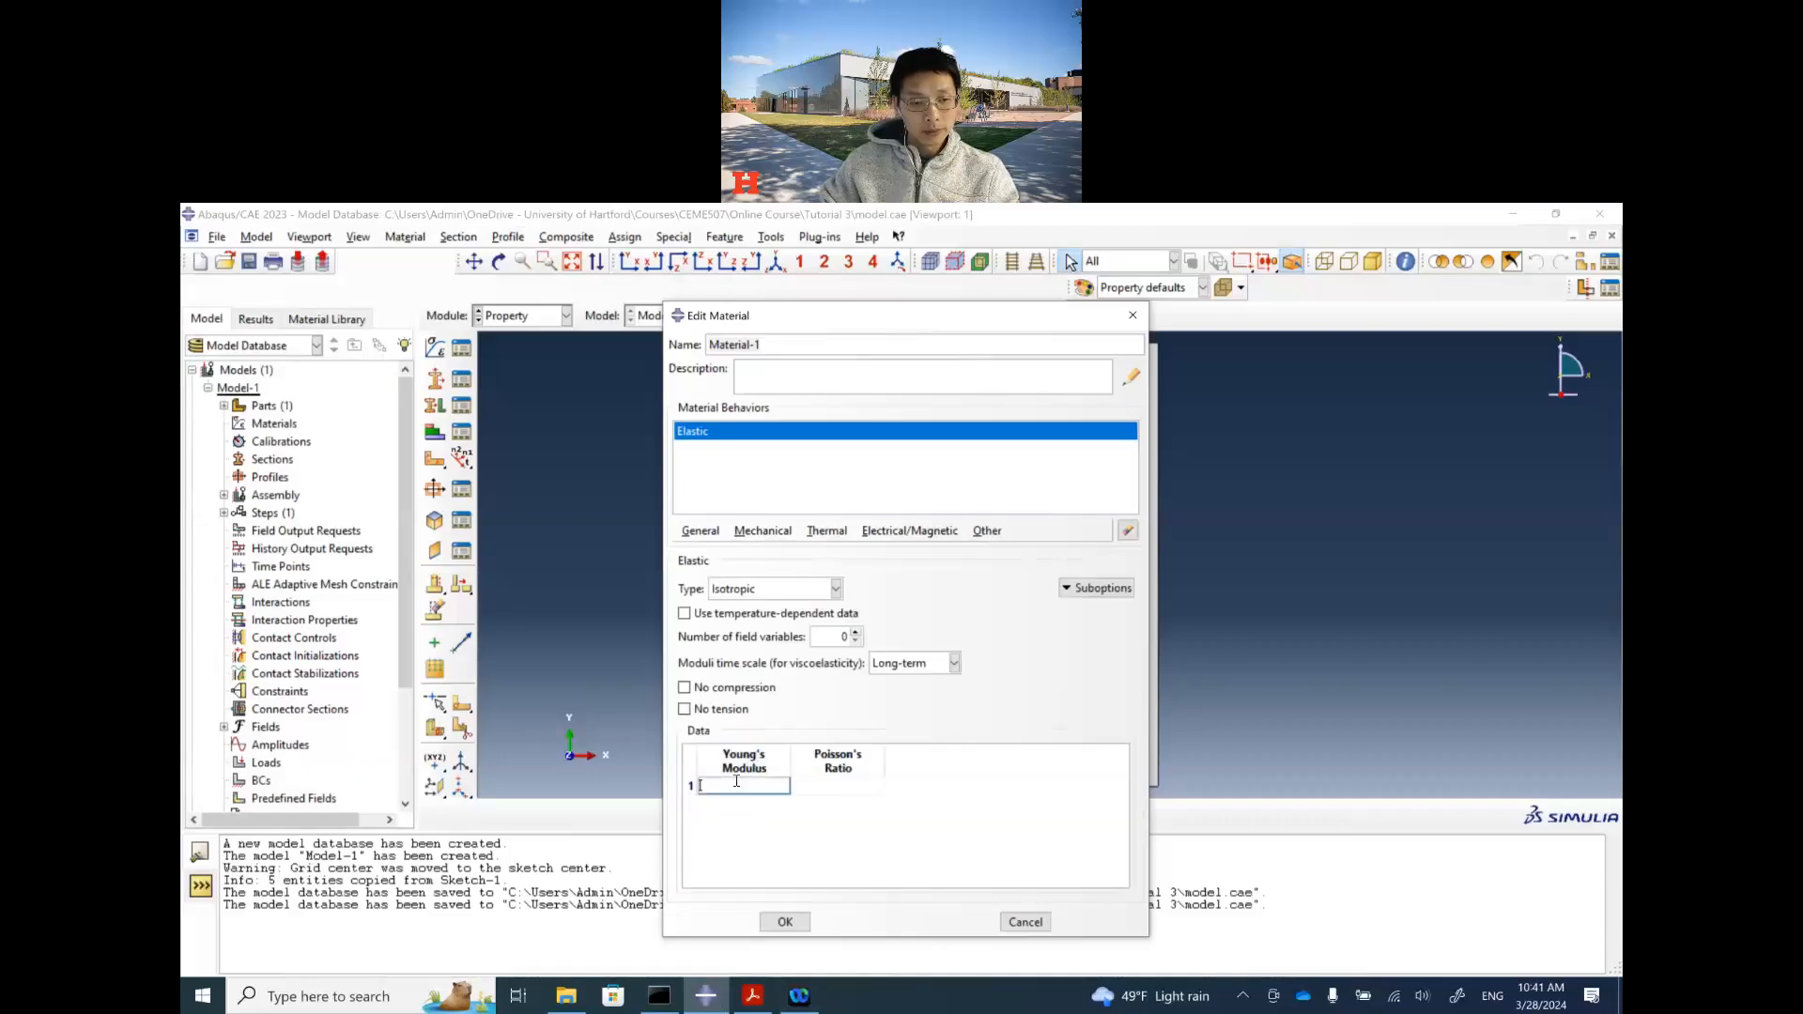
pyautogui.write('10')
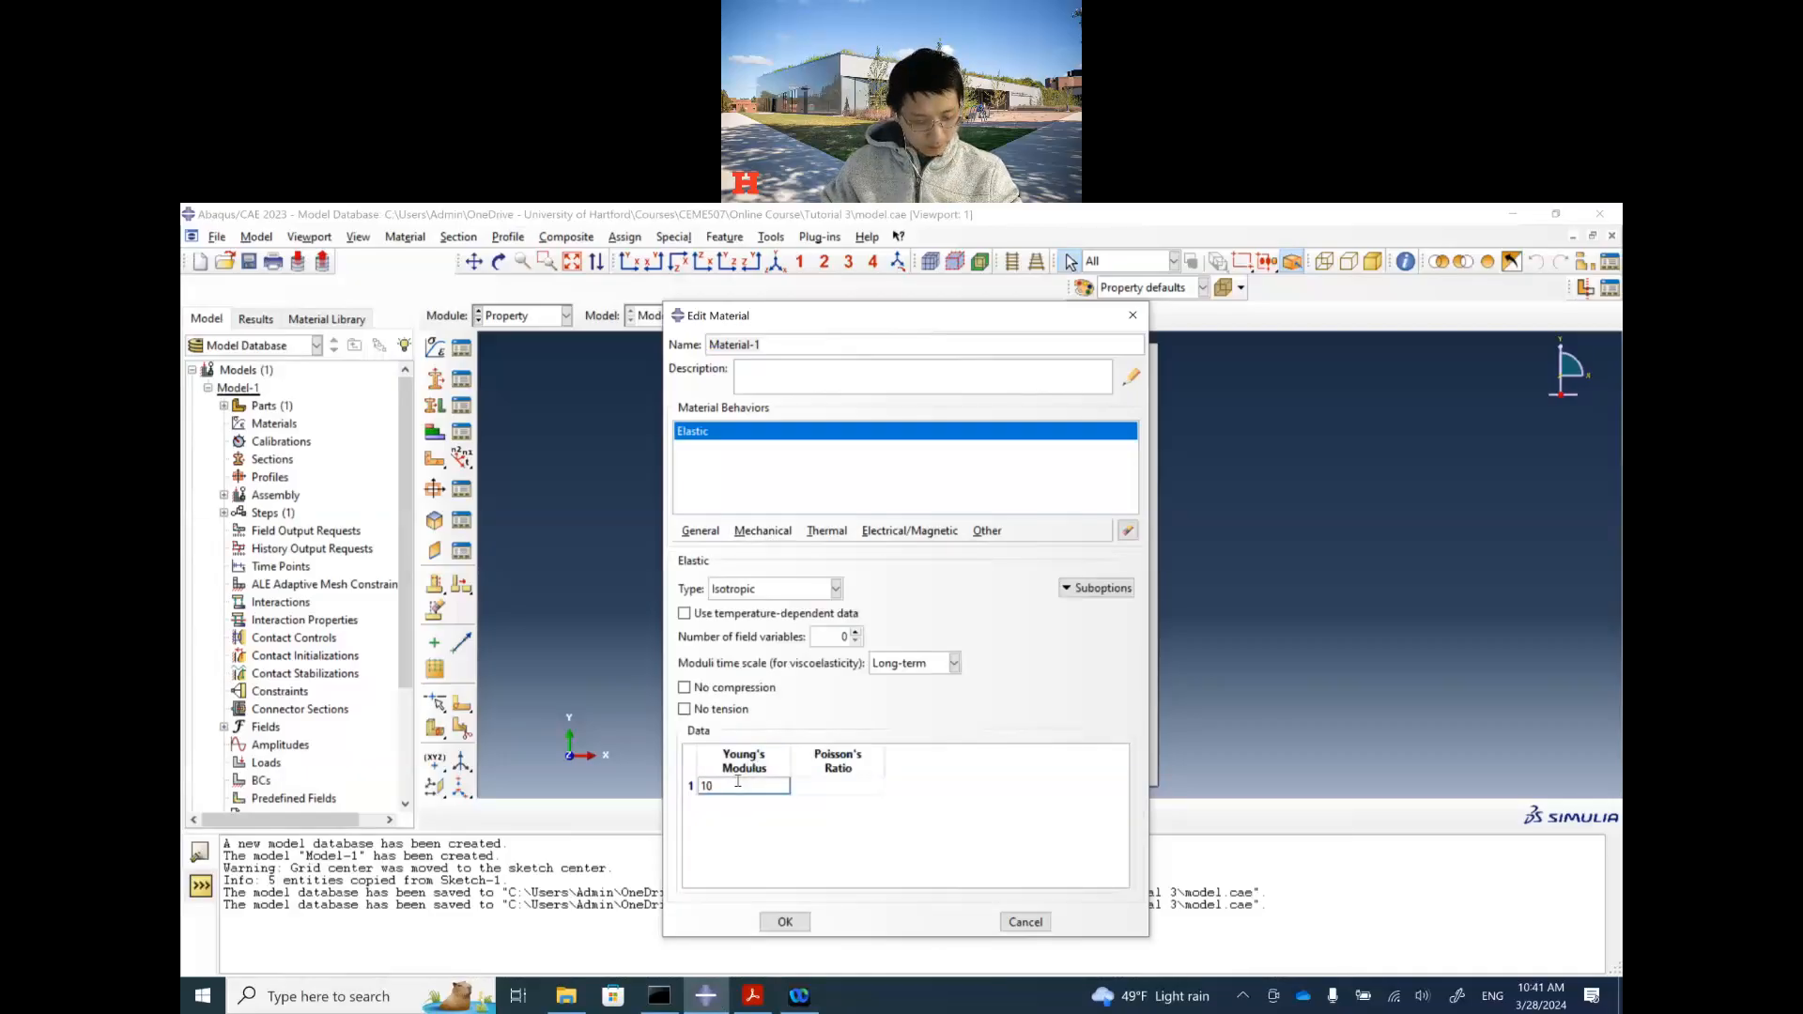
pyautogui.write('e6')
# Step: Check Poisson's ratio in the tutorial PDF, set it to 0.3 for the material and confirm the material definition
pyautogui.click(853, 787)
pyautogui.click(761, 1001)
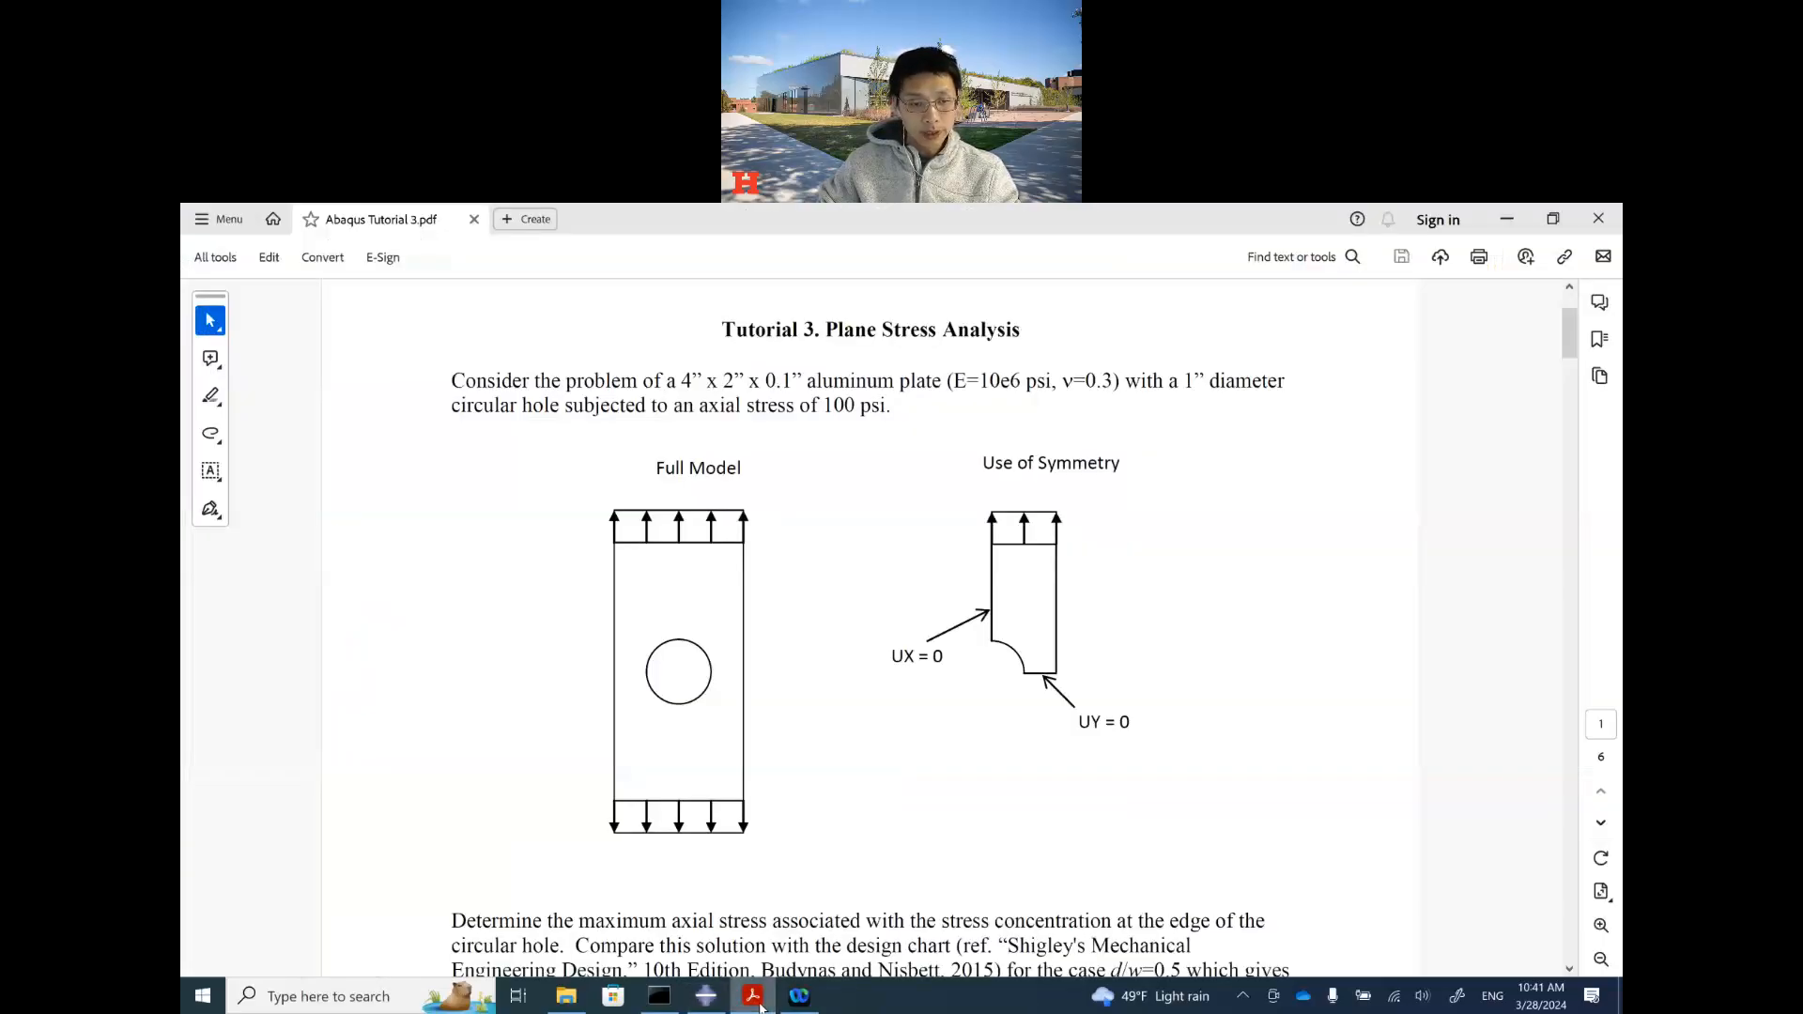
pyautogui.click(760, 1001)
pyautogui.write('0.3')
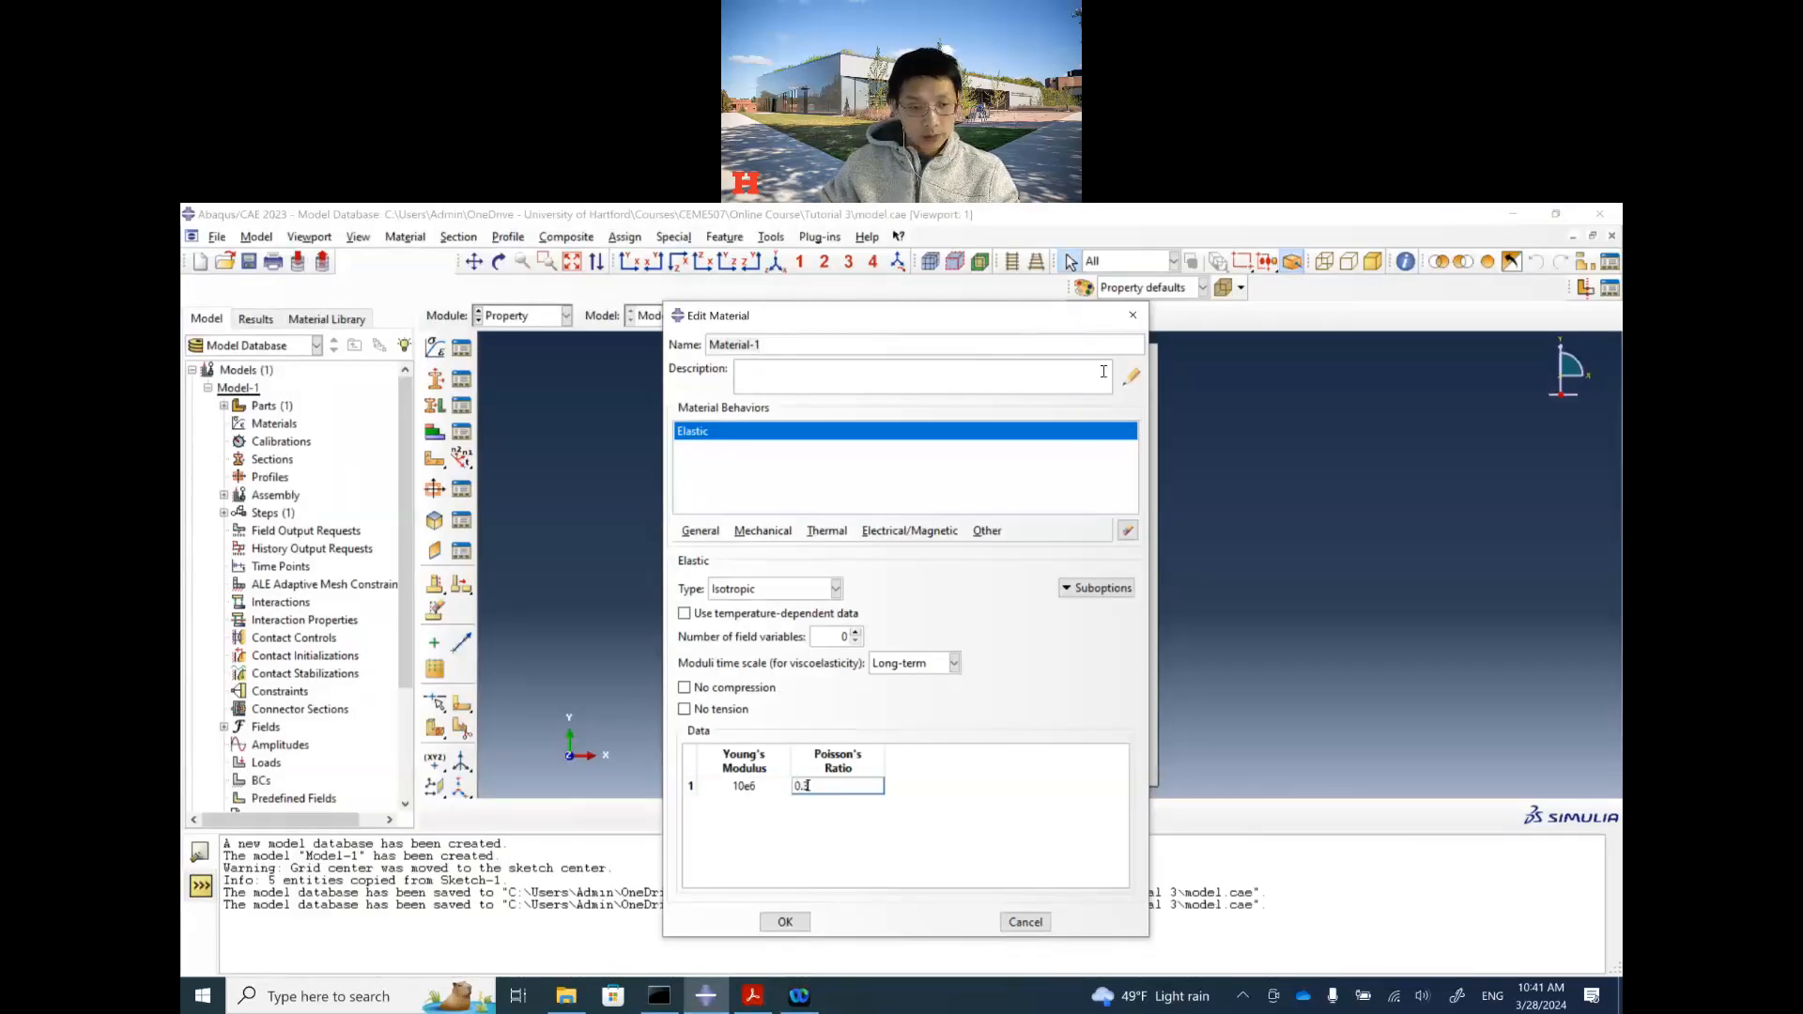
pyautogui.press('Return')
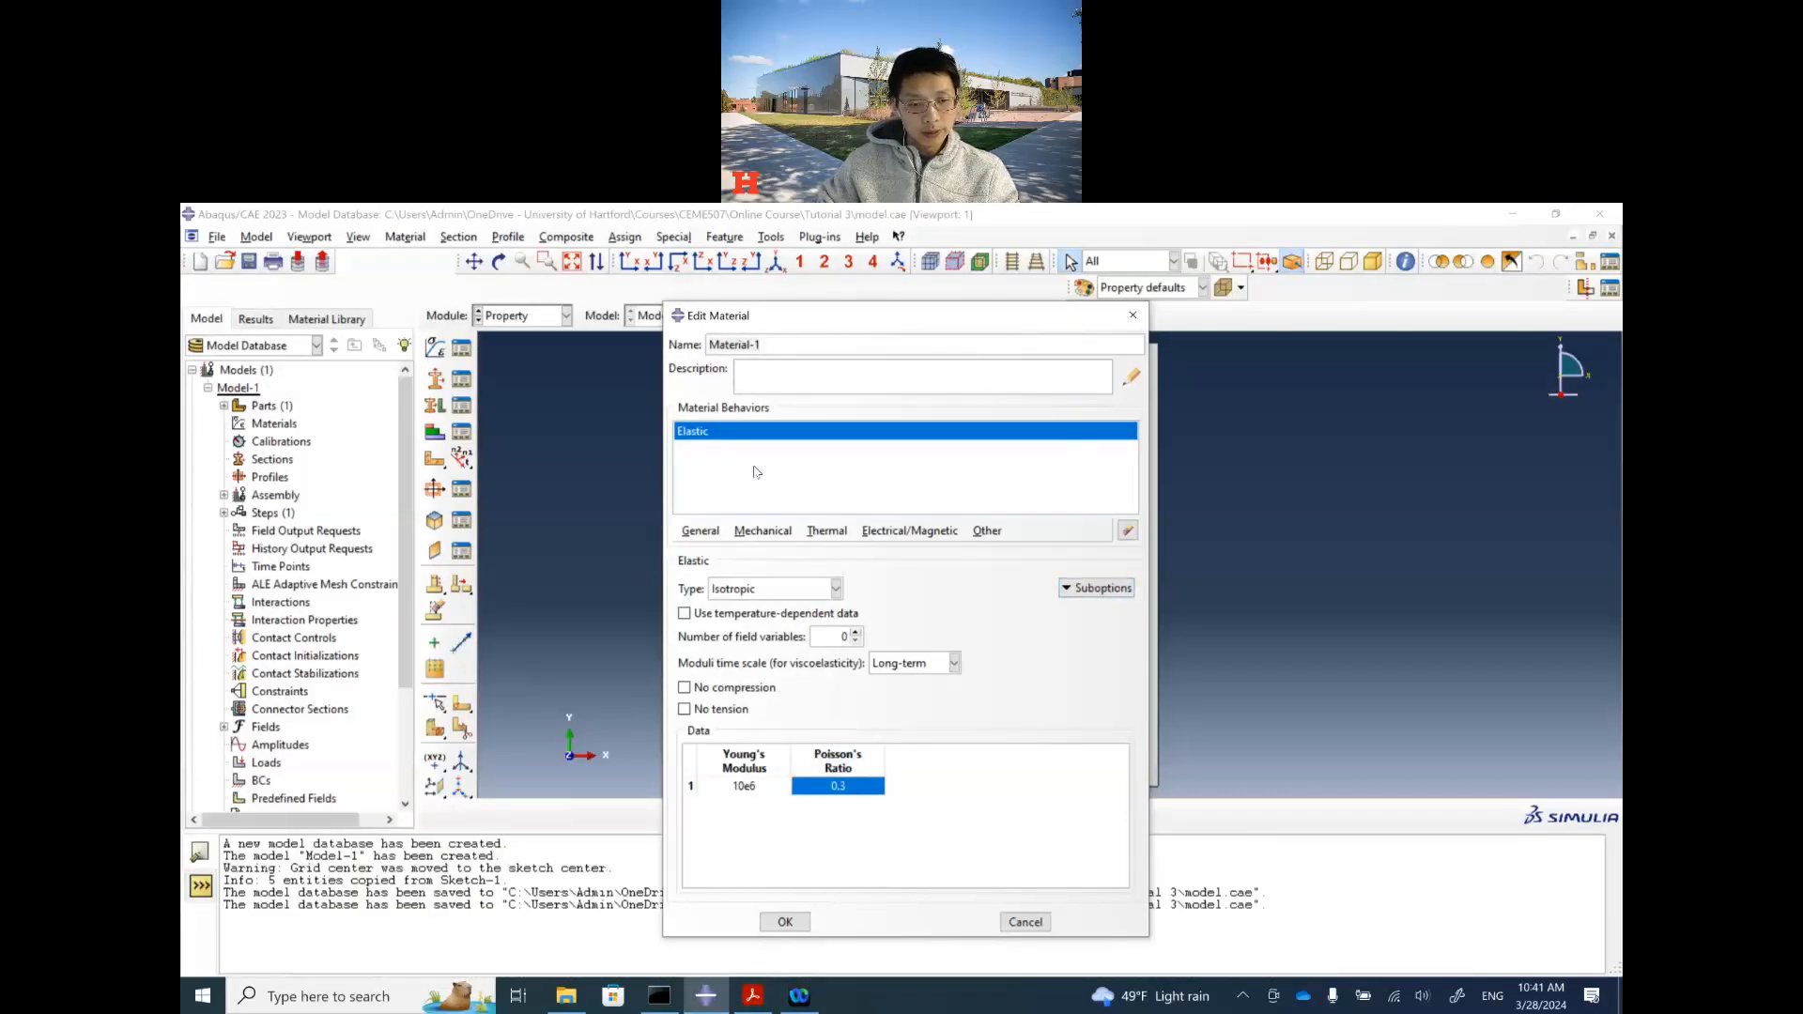
pyautogui.click(785, 921)
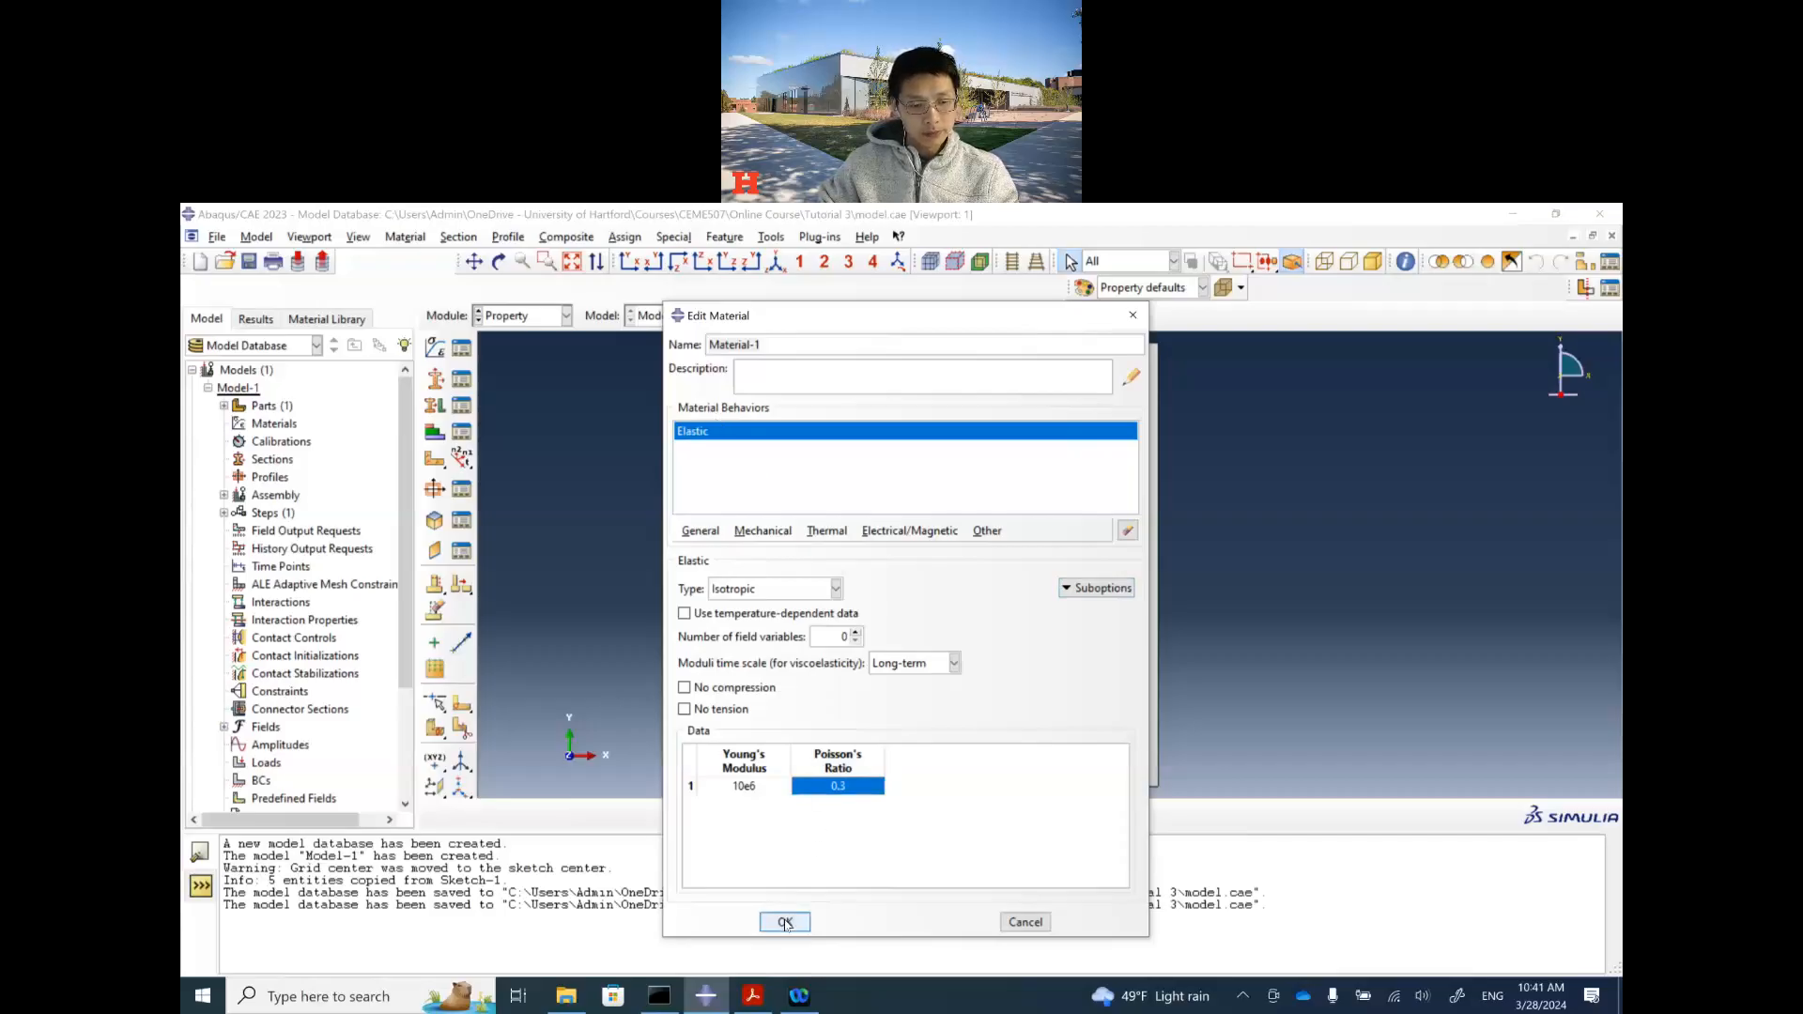
# Step: Create a homogeneous solid section using Material-1 with a plane stress/strain thickness of 0.1 from the PDF, and check it in the Section Manager
pyautogui.click(435, 379)
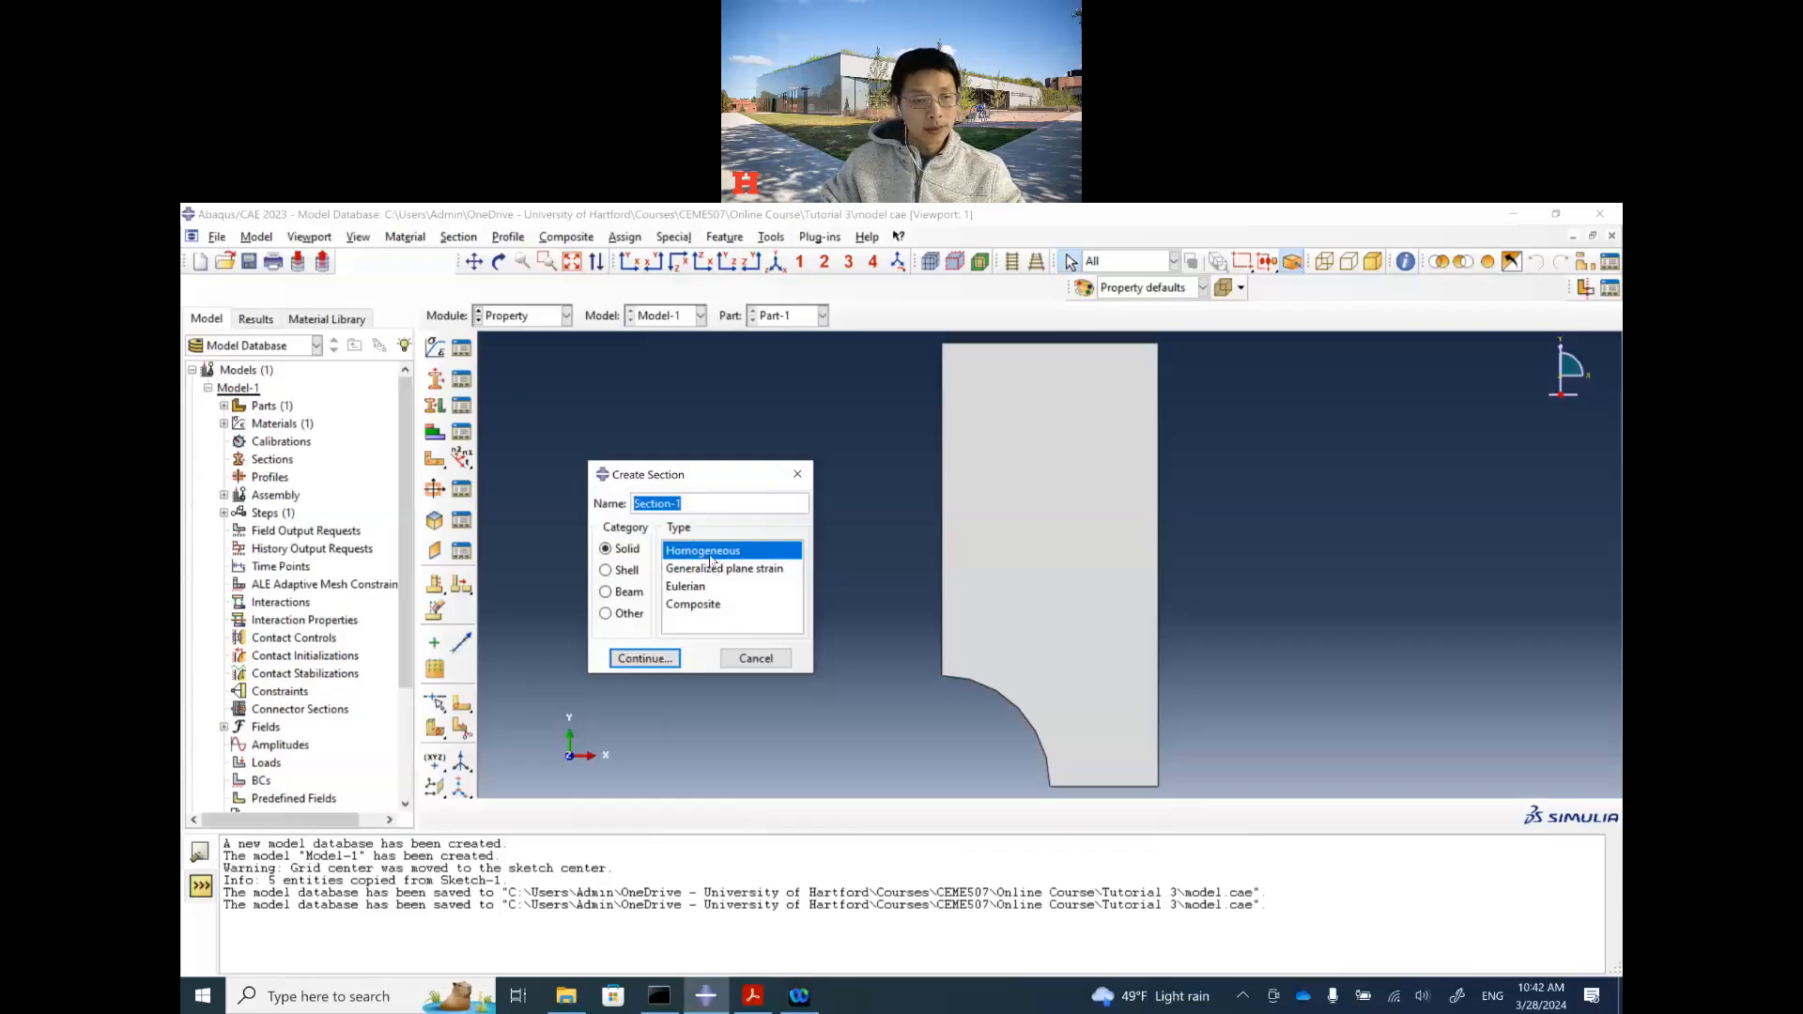
pyautogui.click(659, 660)
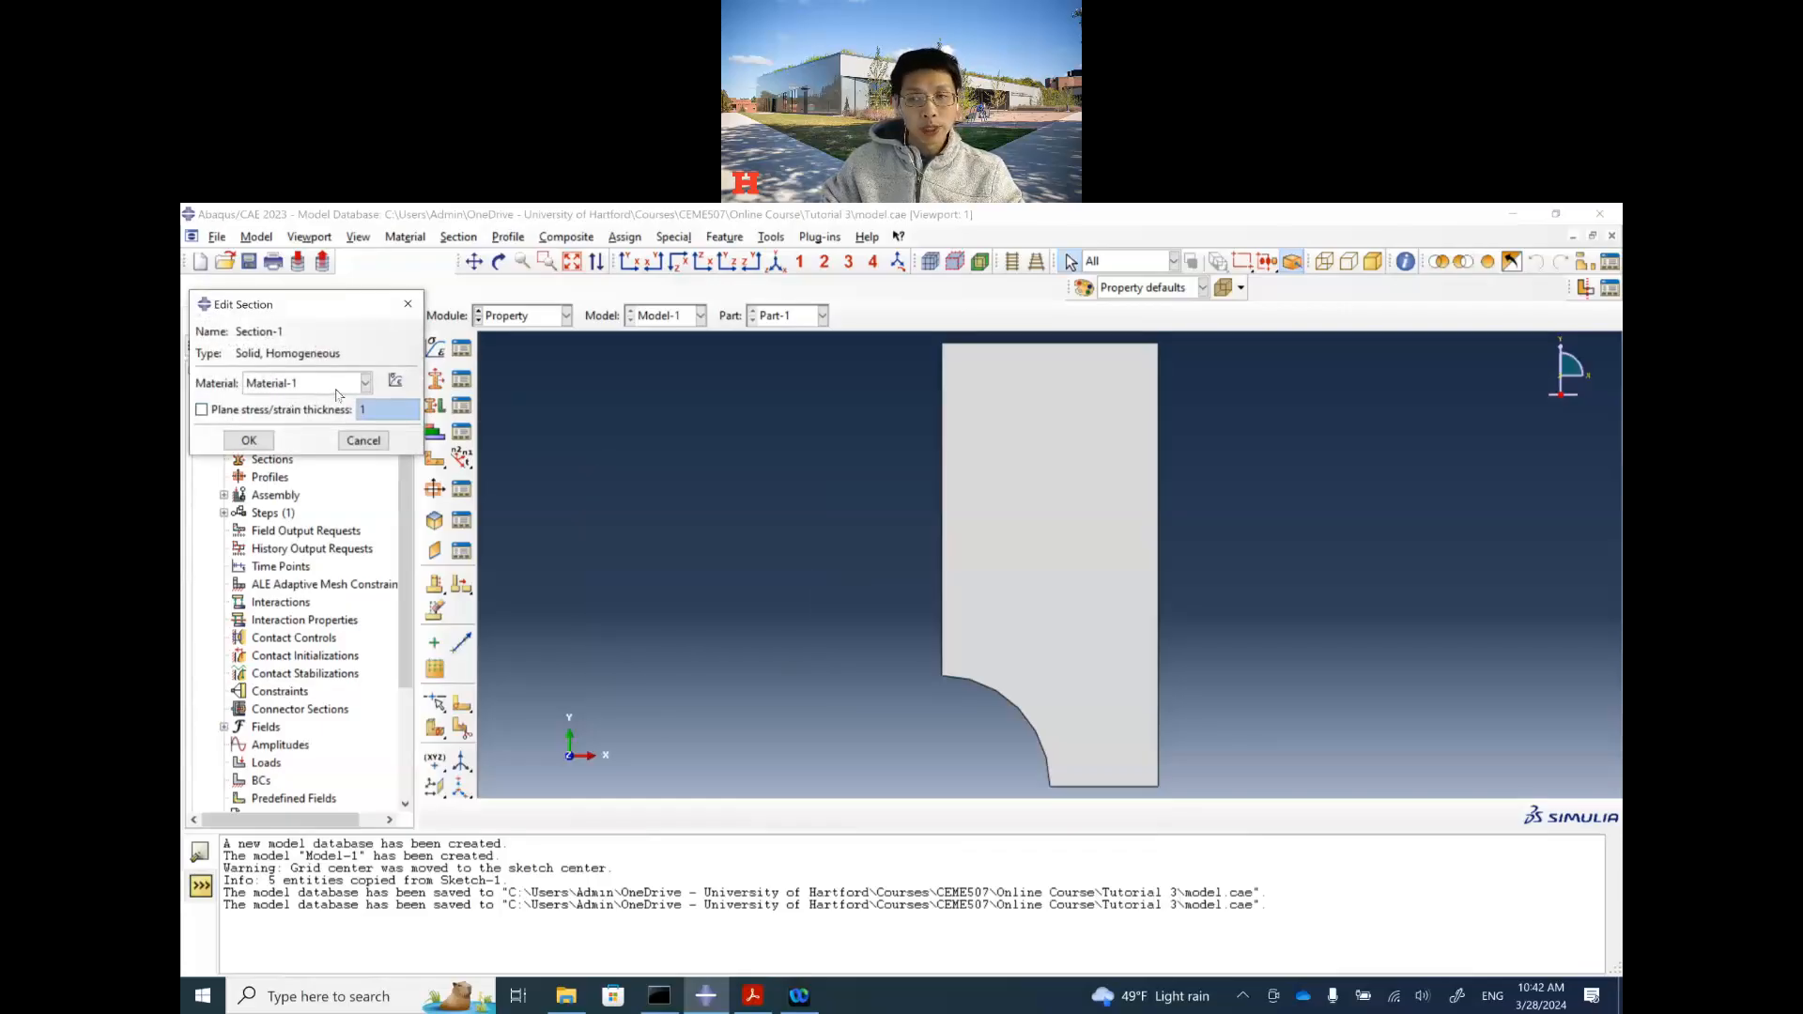
pyautogui.click(211, 412)
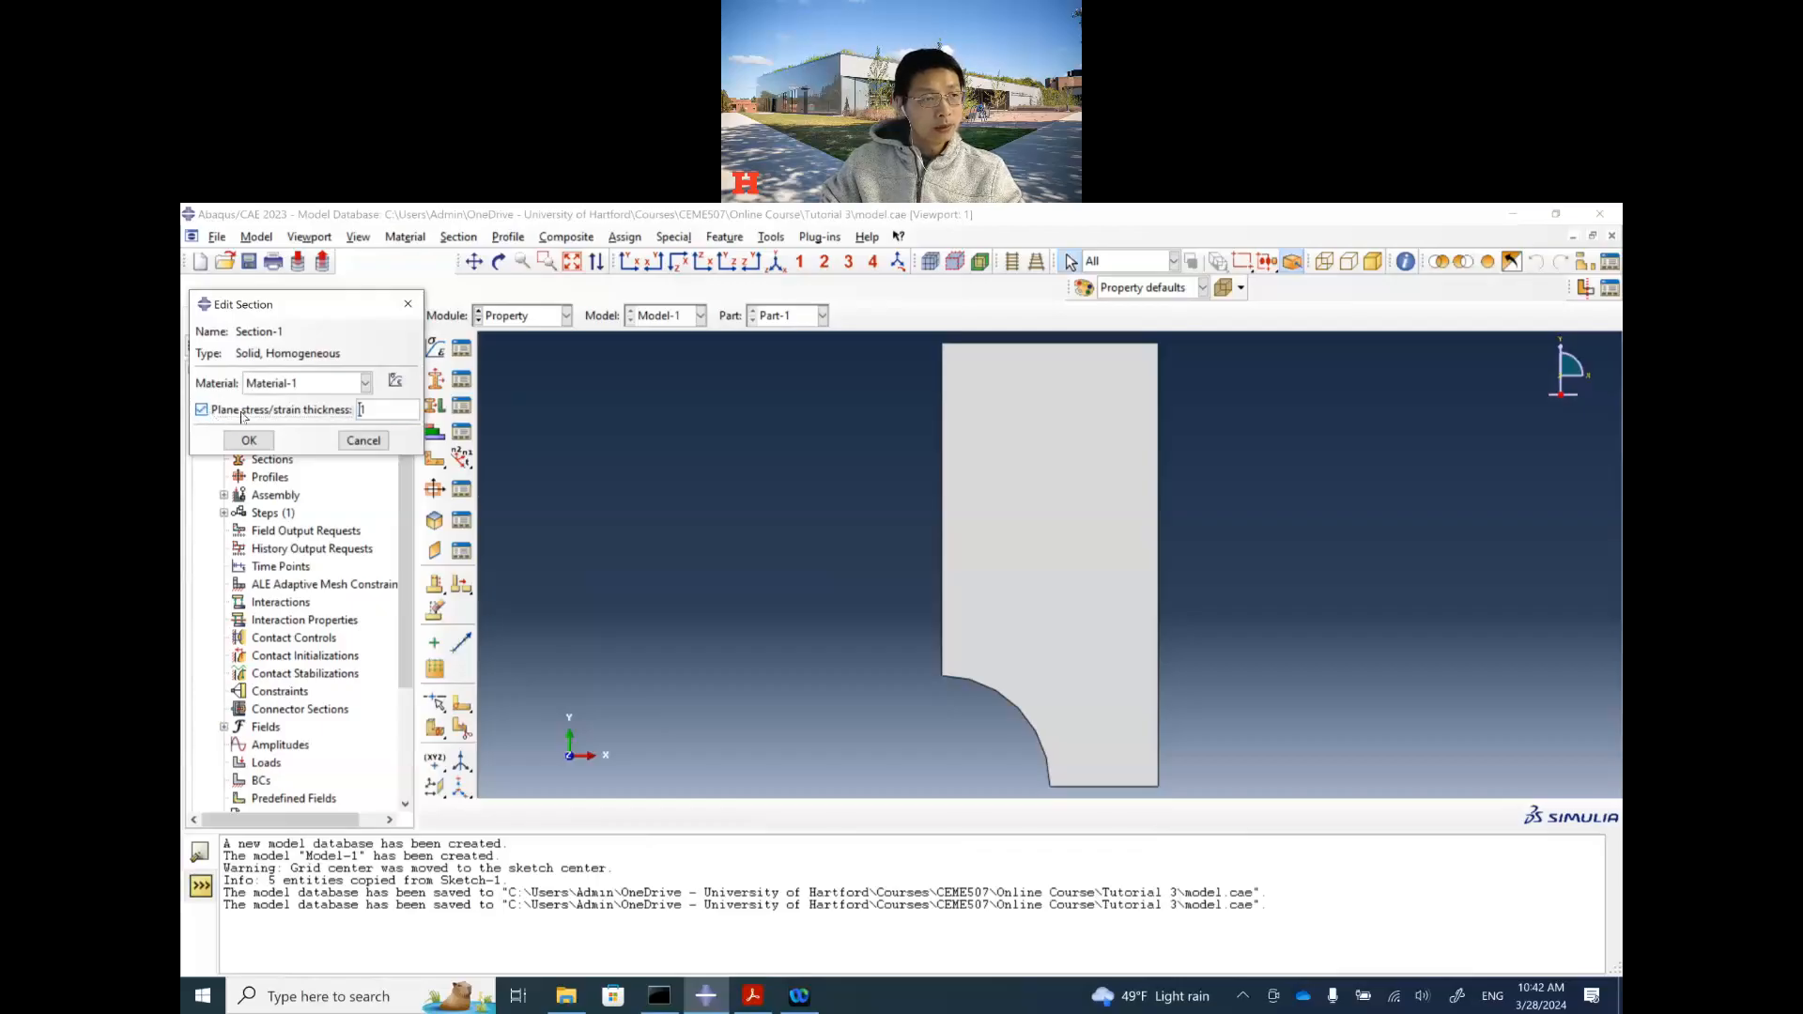
pyautogui.moveTo(366, 409); pyautogui.dragTo(333, 409)
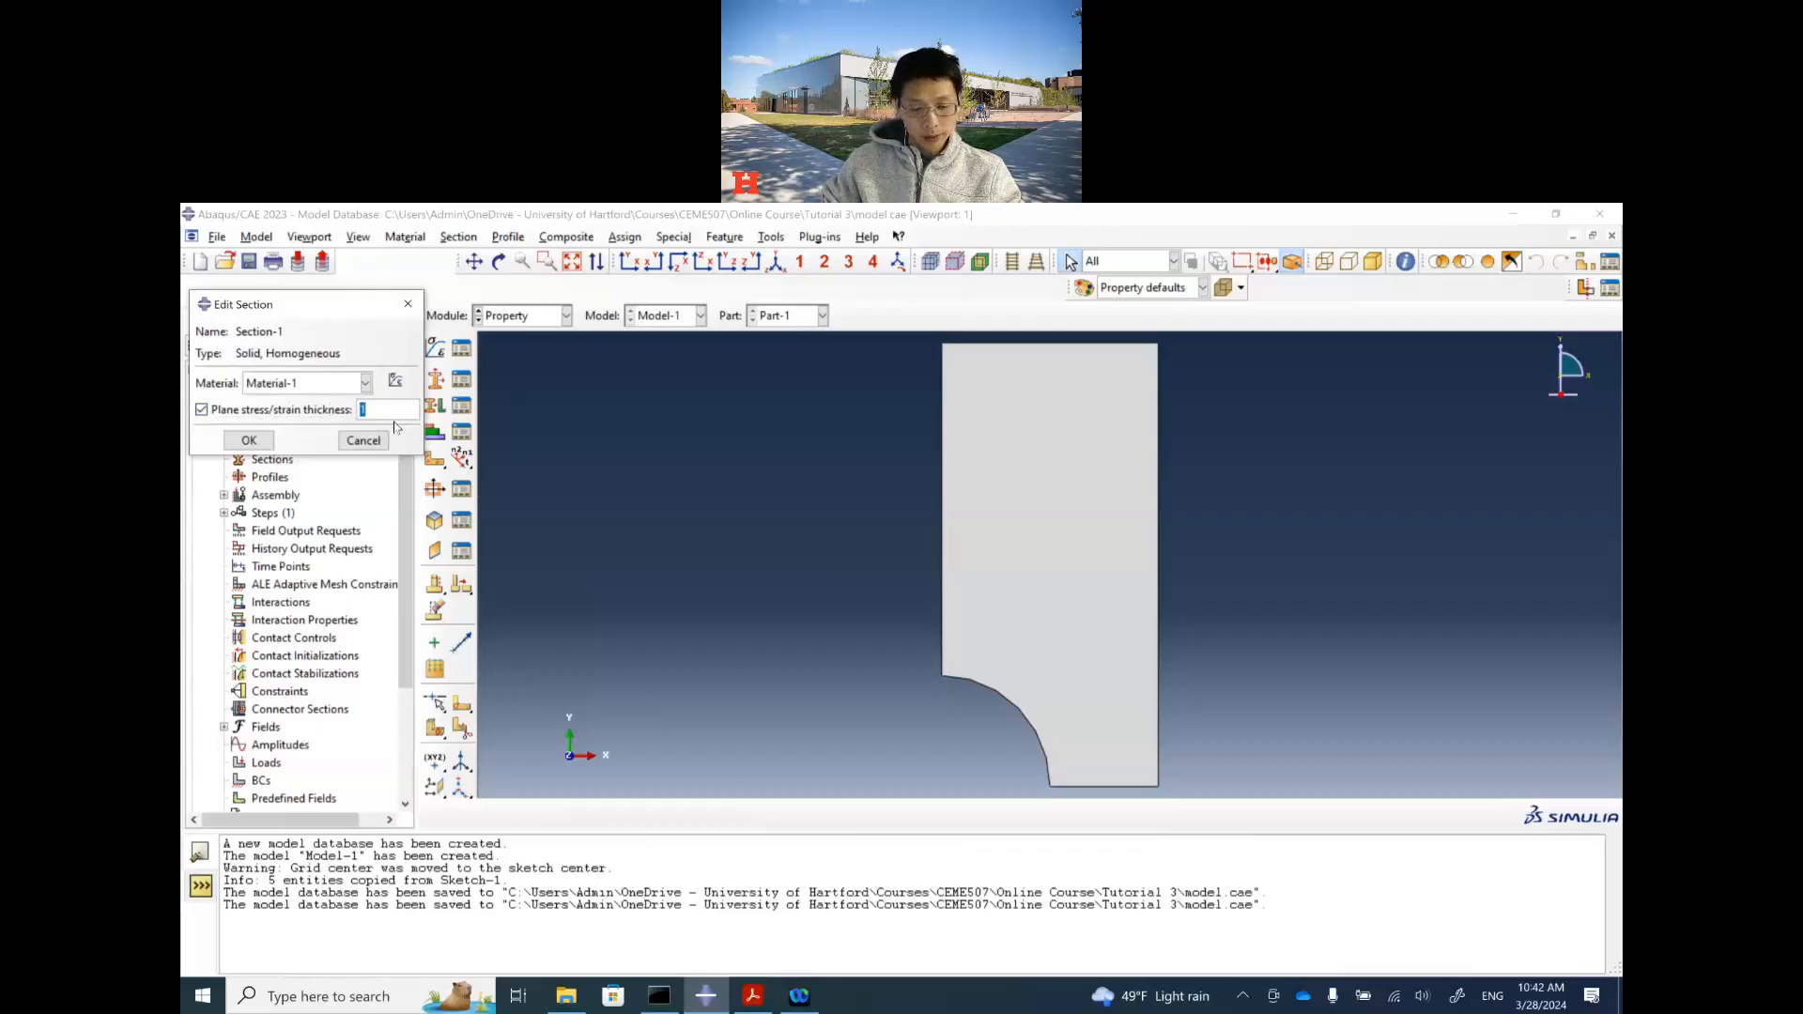
pyautogui.click(753, 1003)
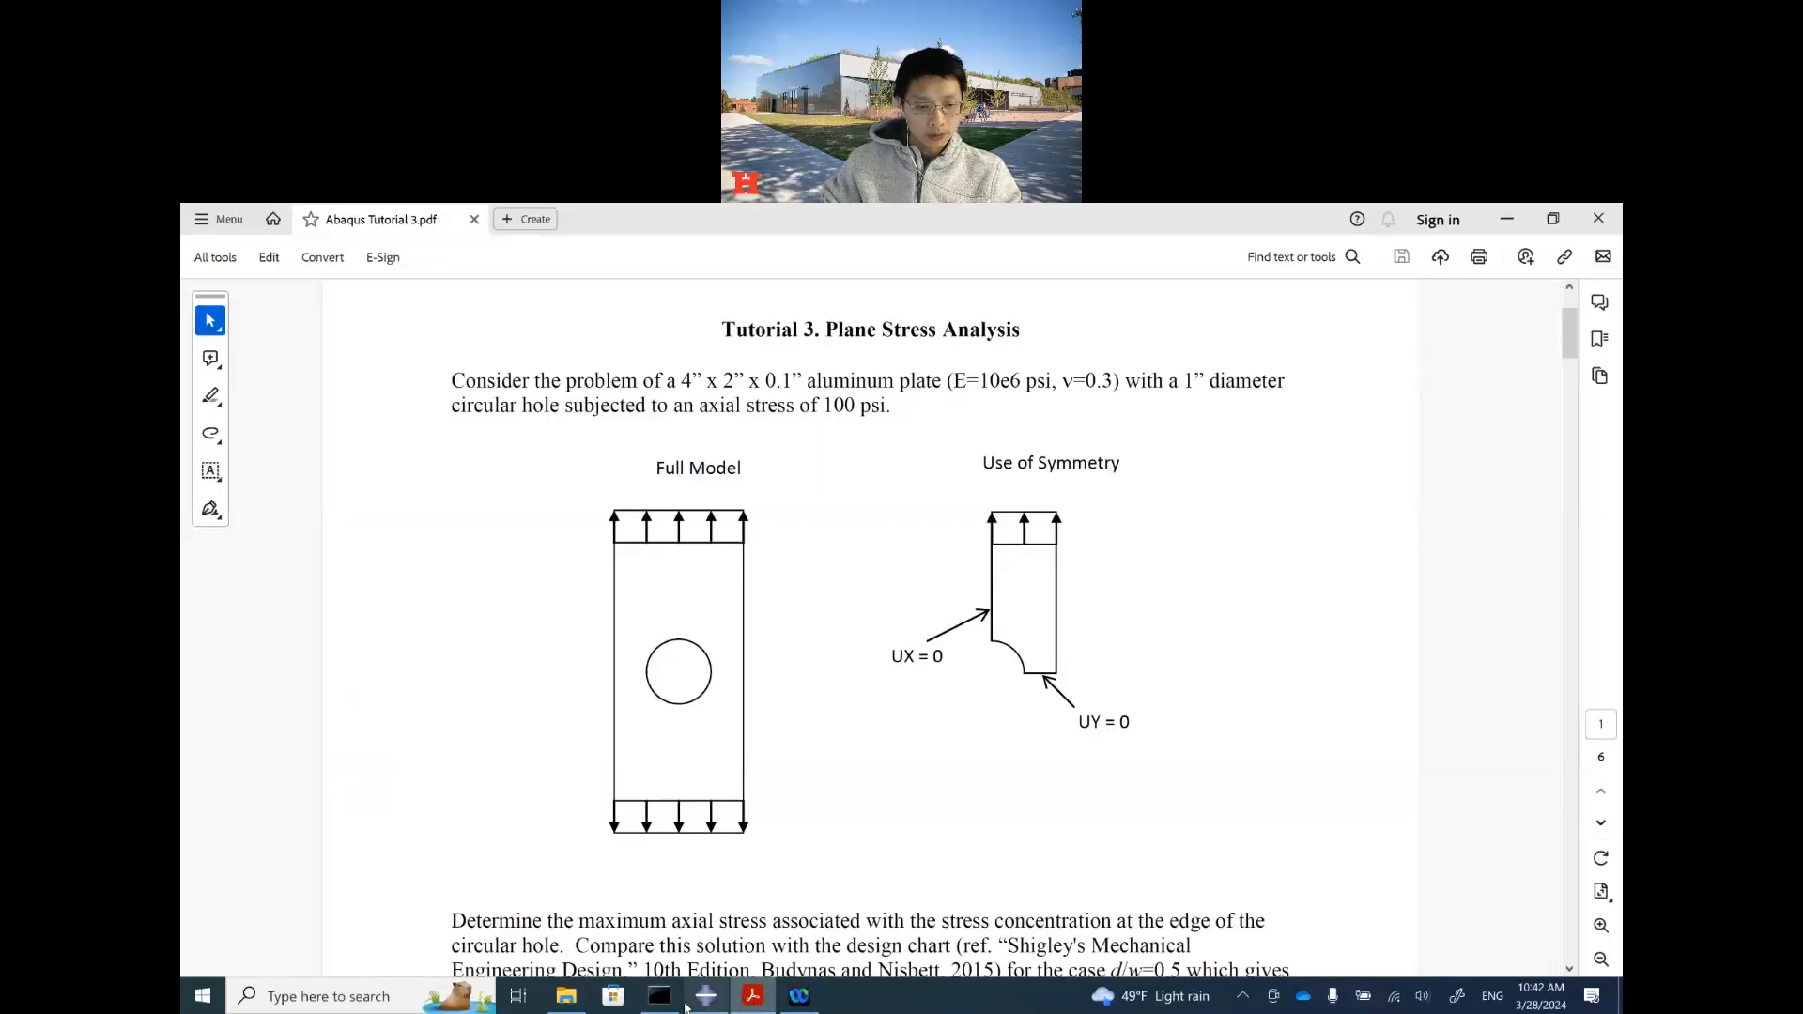
pyautogui.click(706, 996)
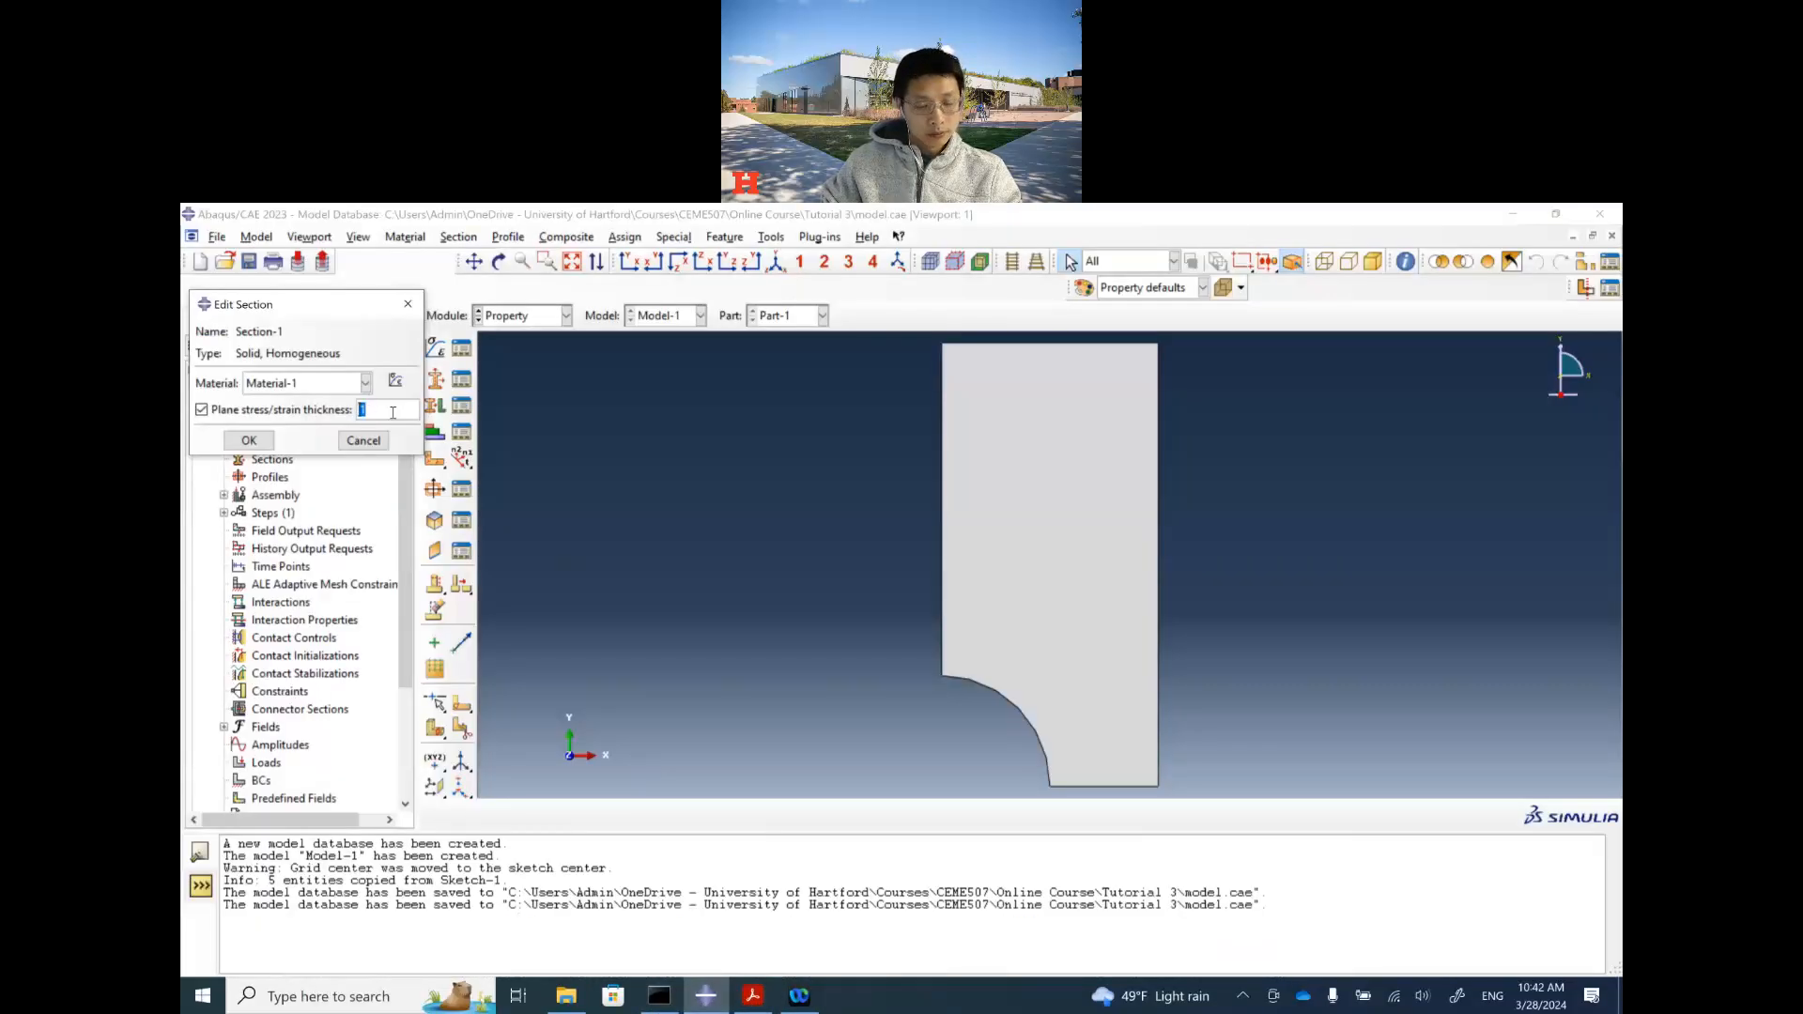
pyautogui.write('0.1')
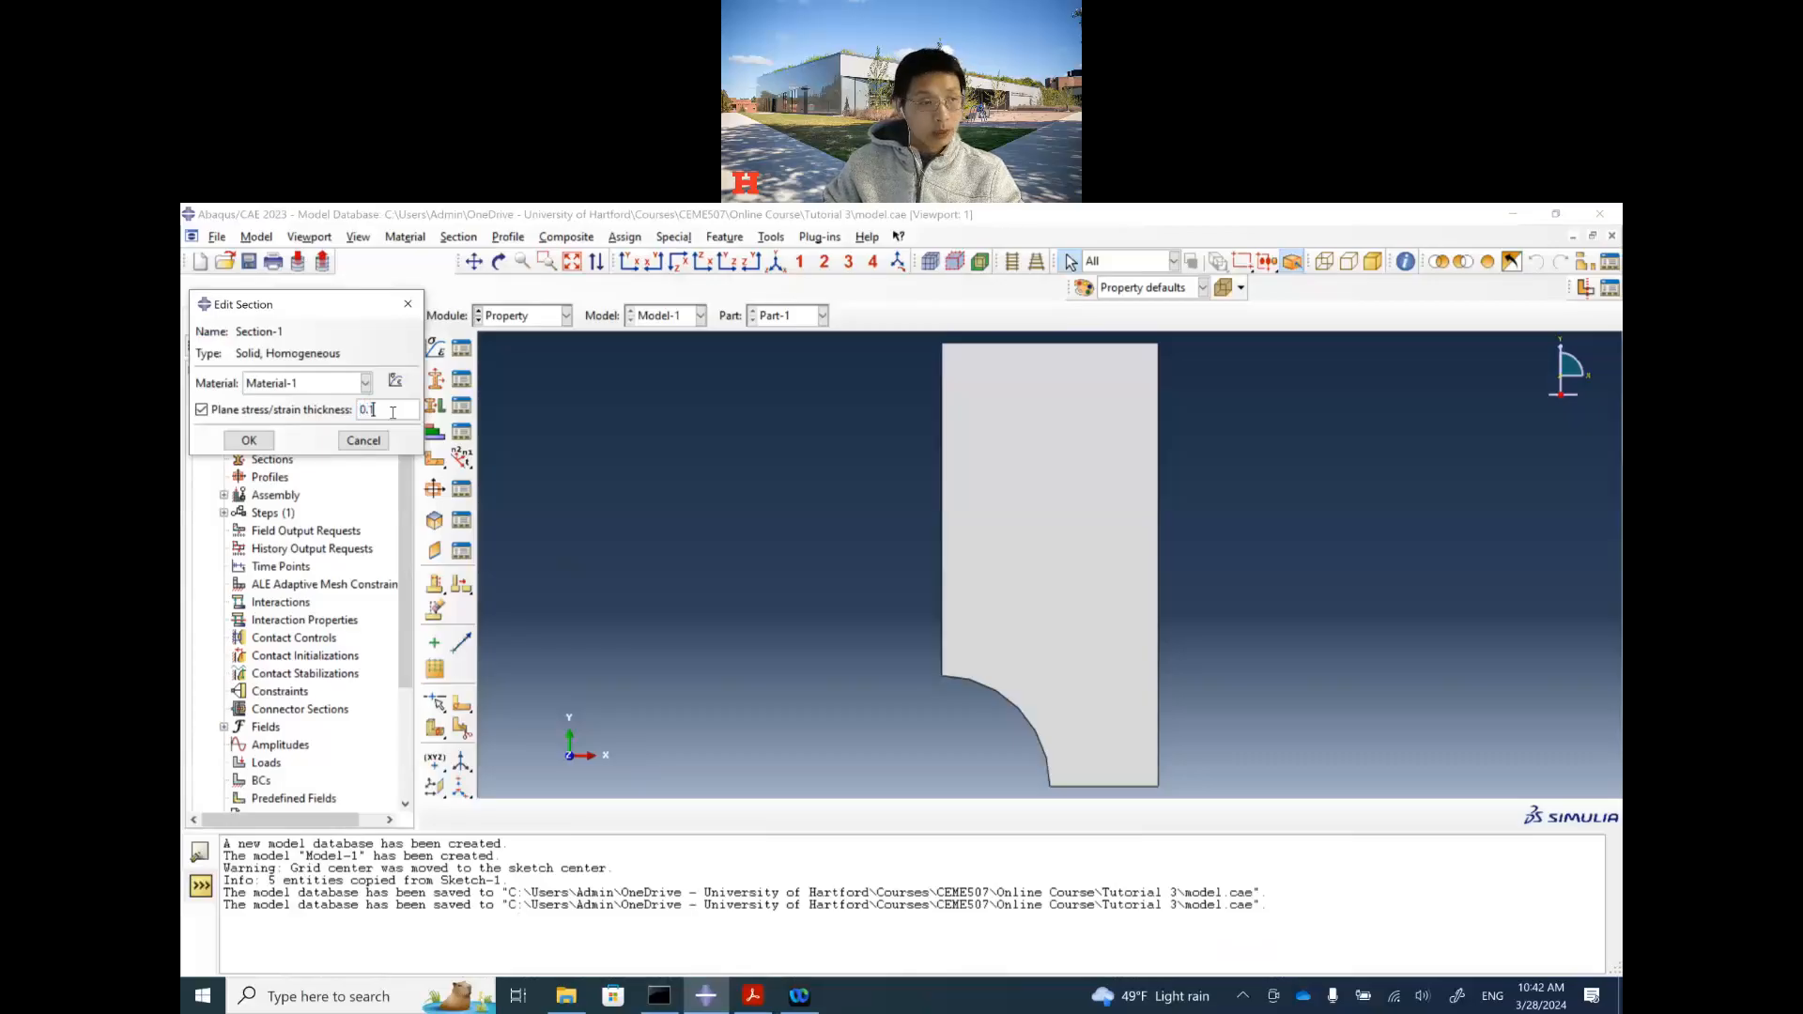
pyautogui.click(248, 440)
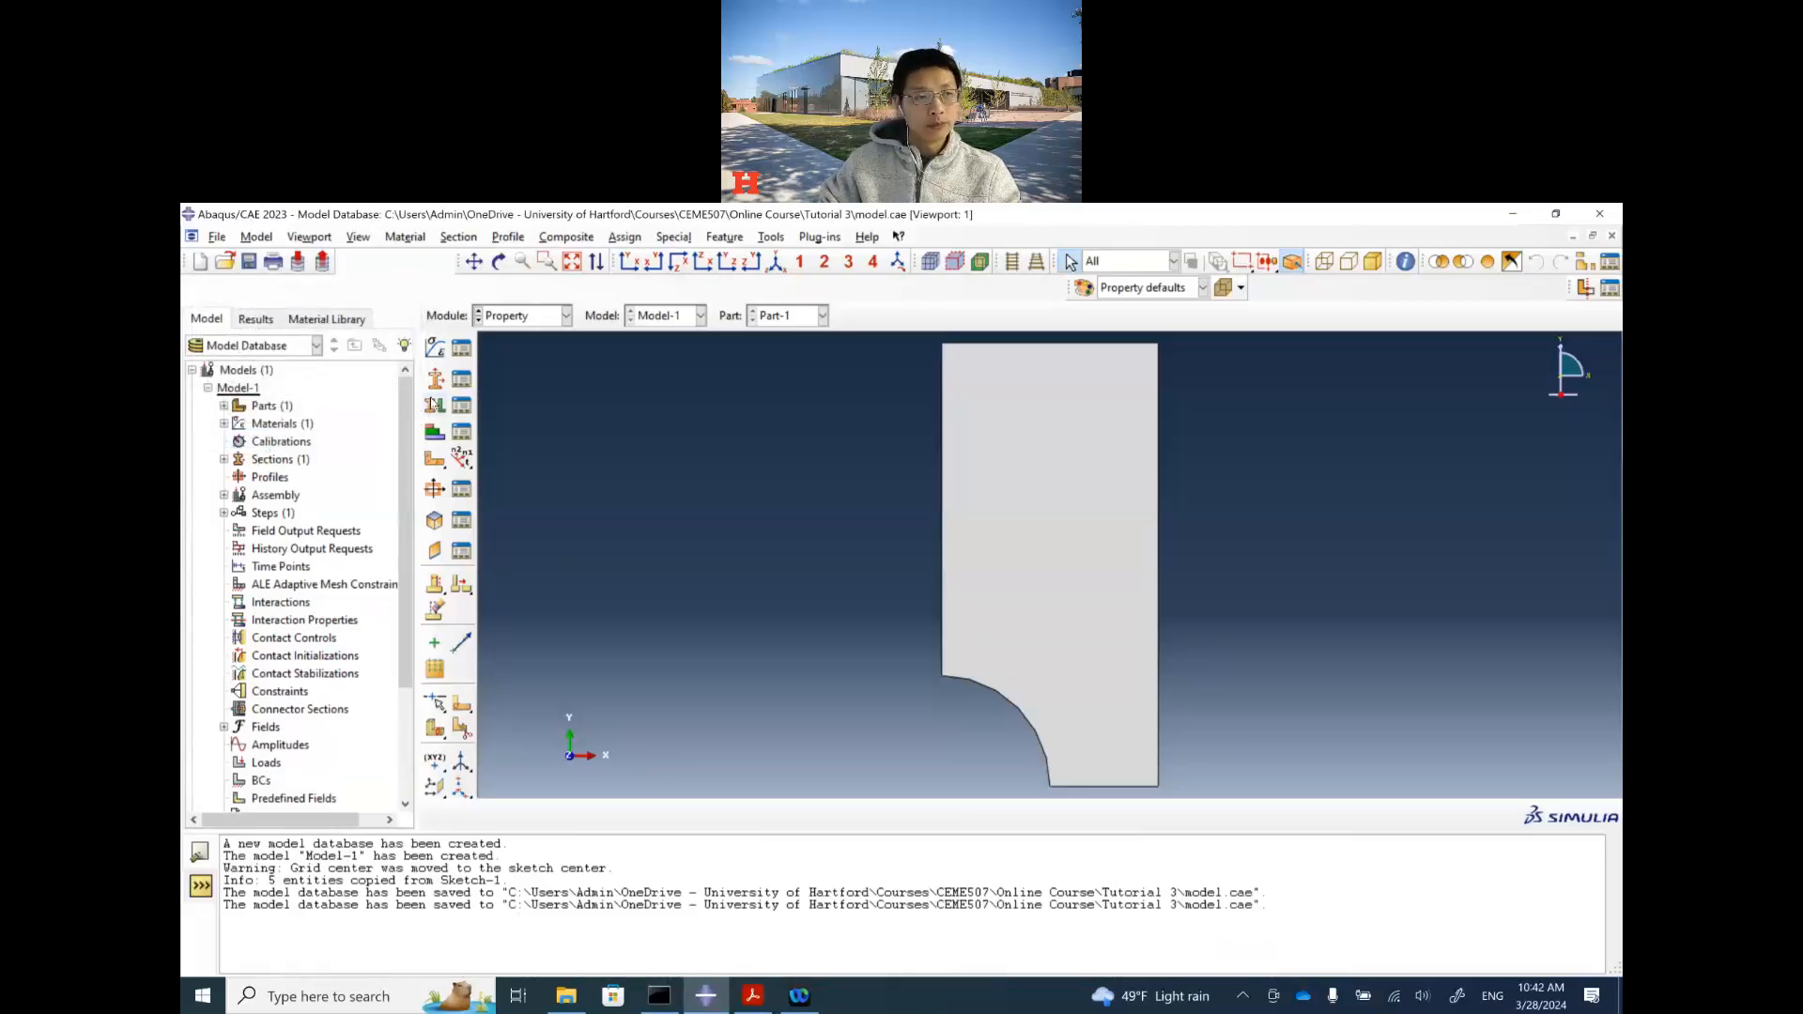
pyautogui.click(470, 381)
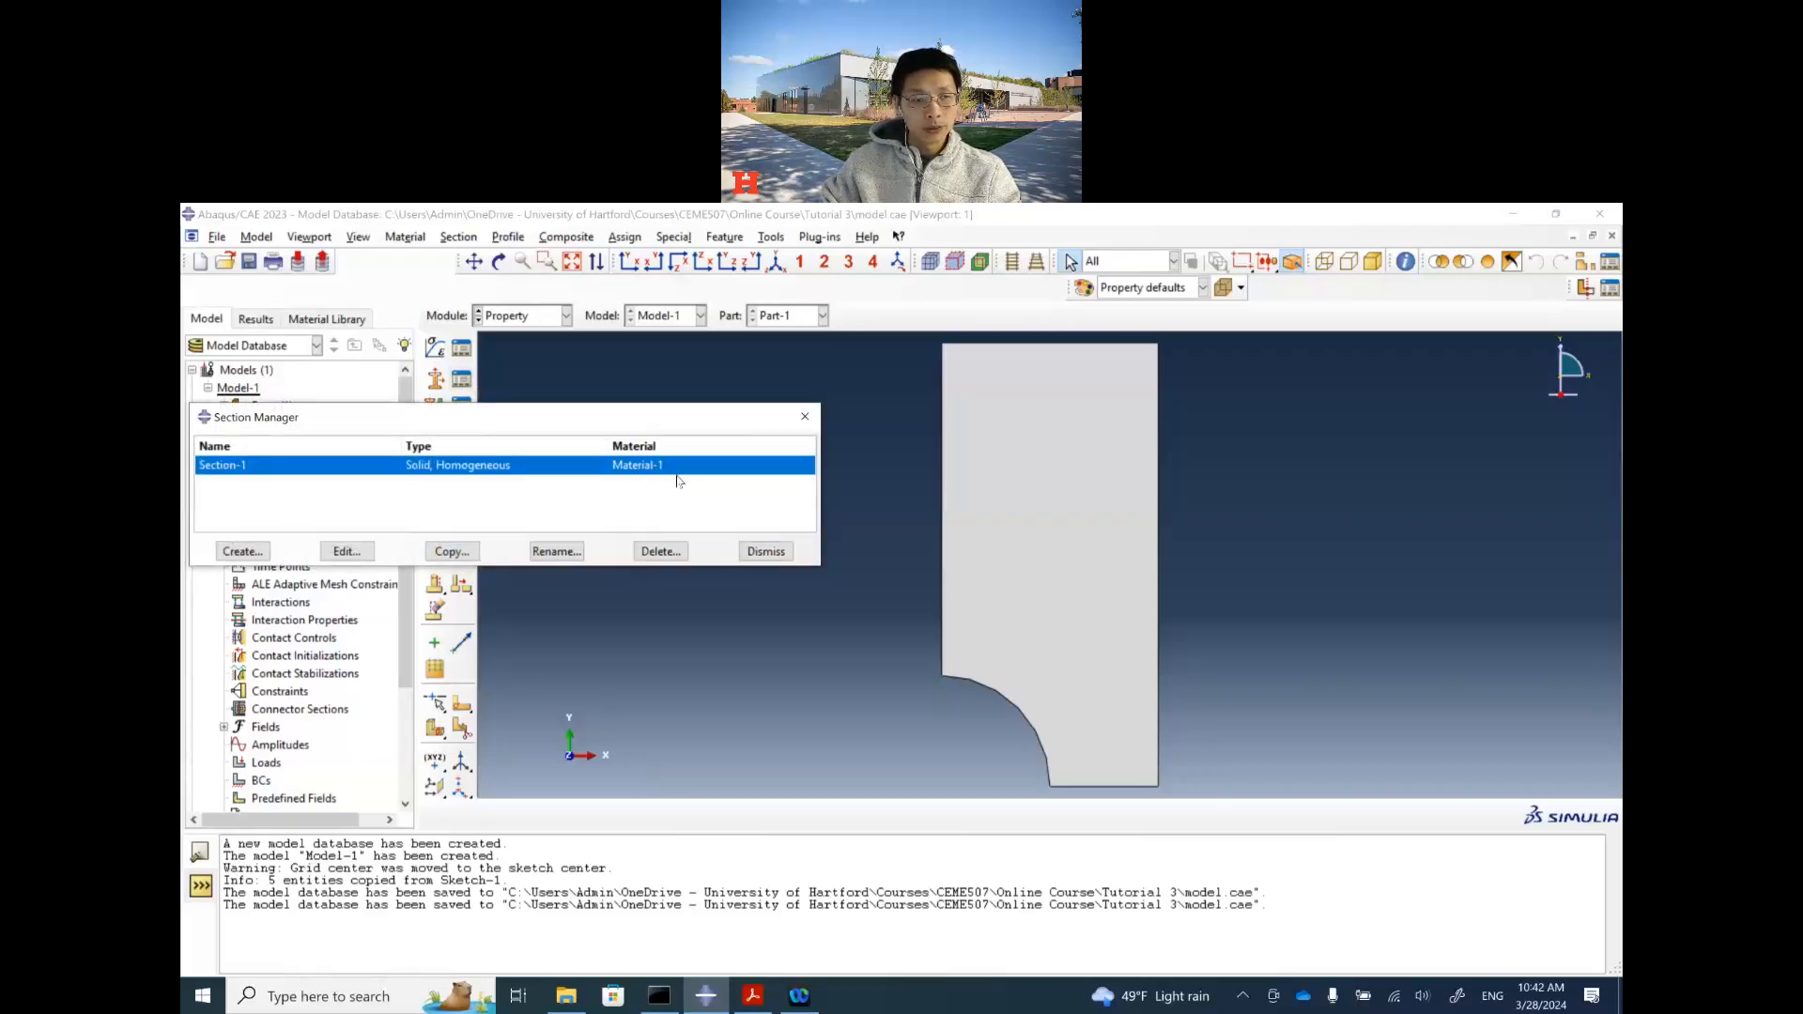
pyautogui.click(766, 552)
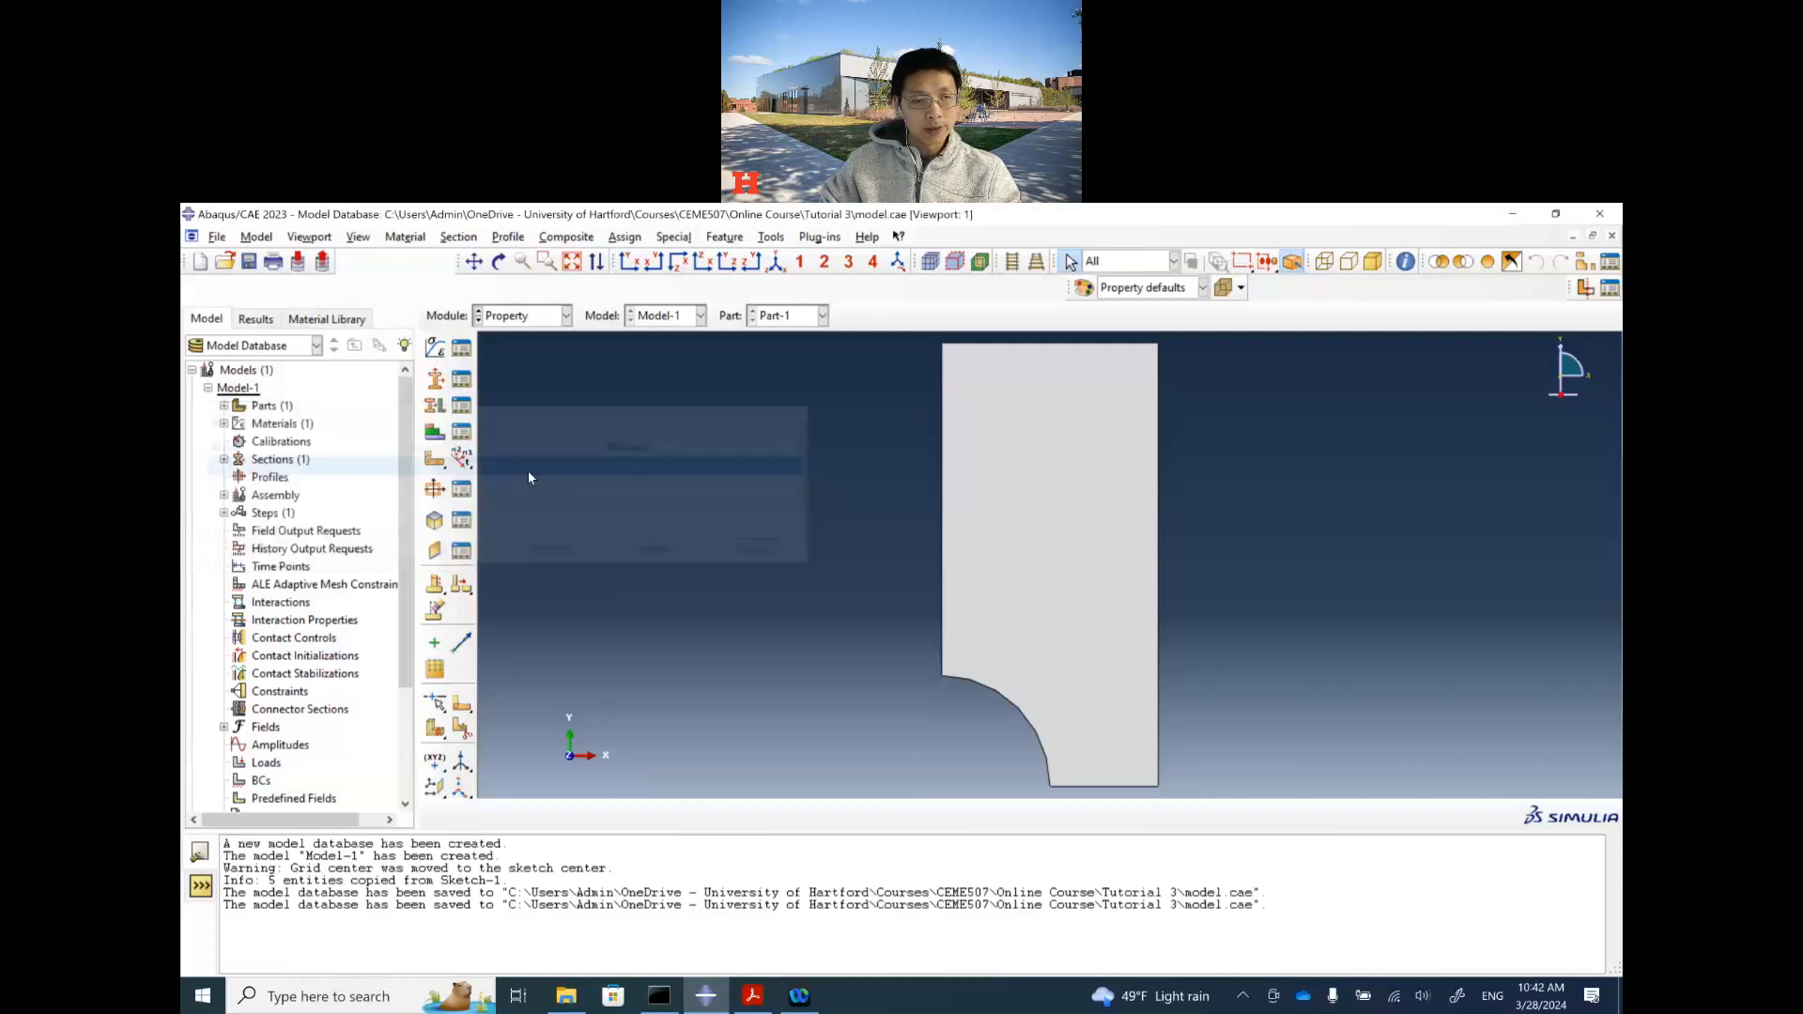
# Step: Assign Section-1 to the whole plate face with thickness taken from the section, and save the model database
pyautogui.click(435, 405)
pyautogui.click(1037, 620)
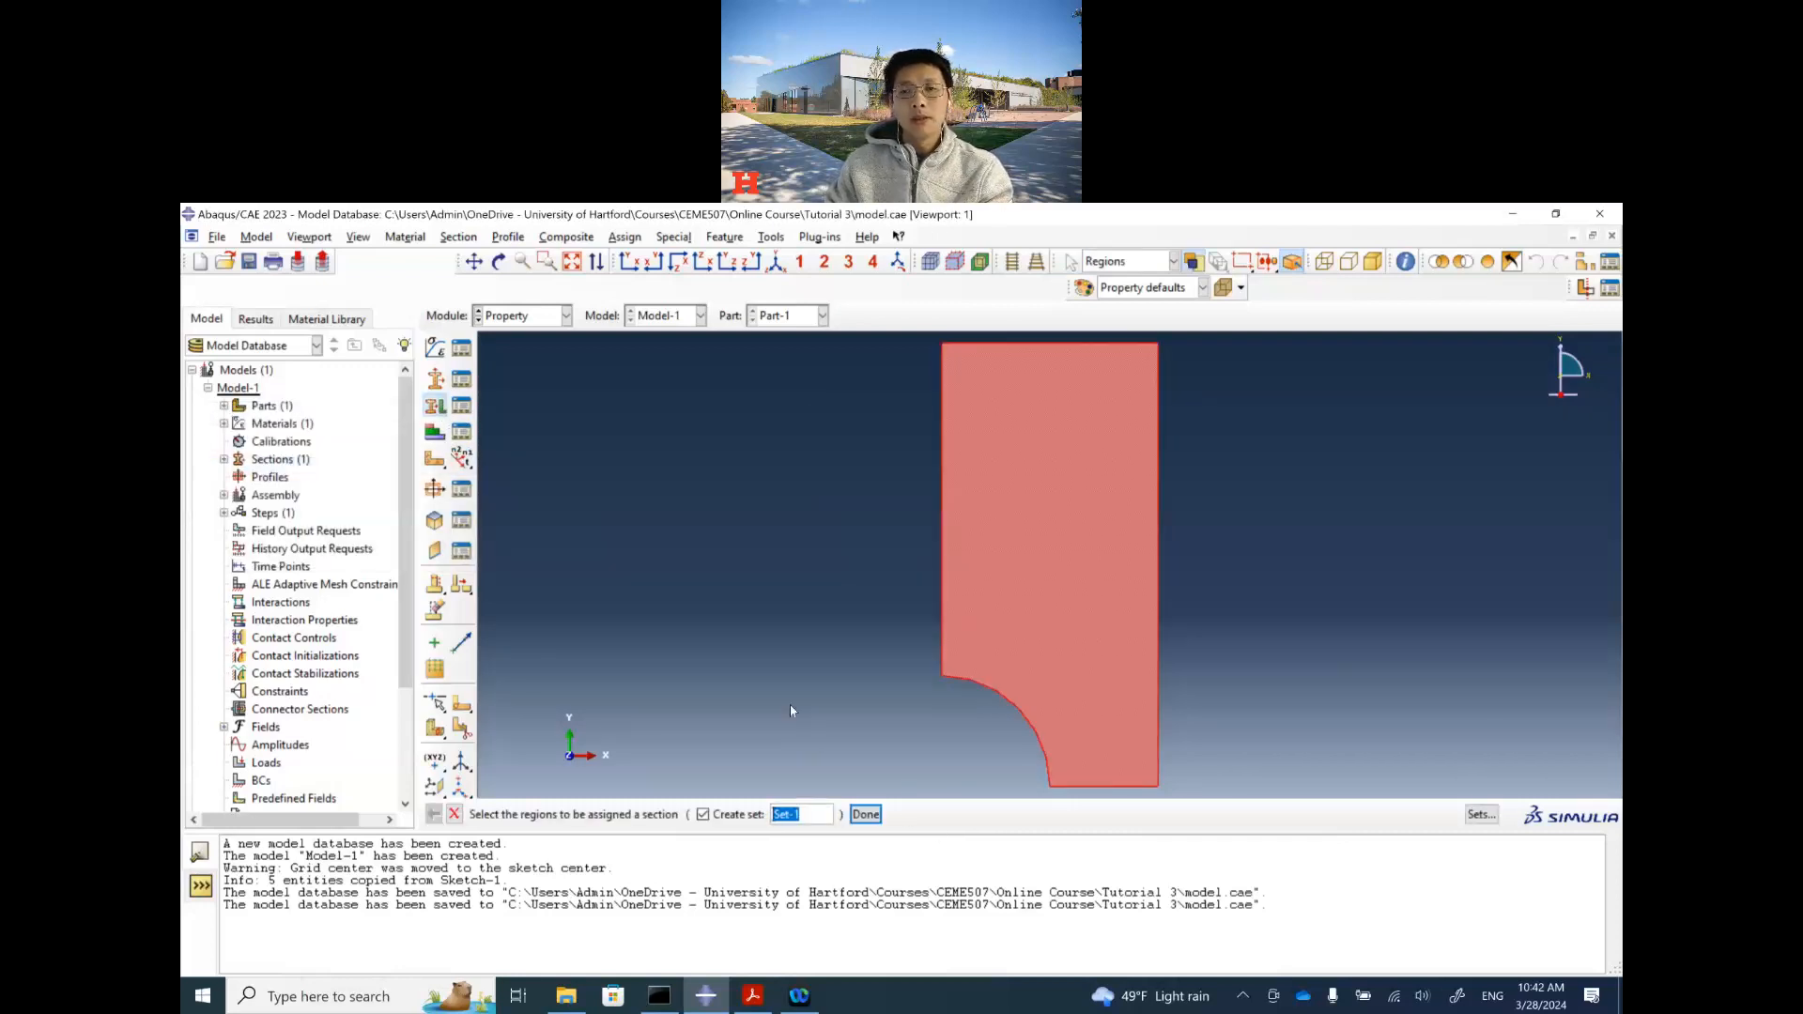
pyautogui.click(865, 815)
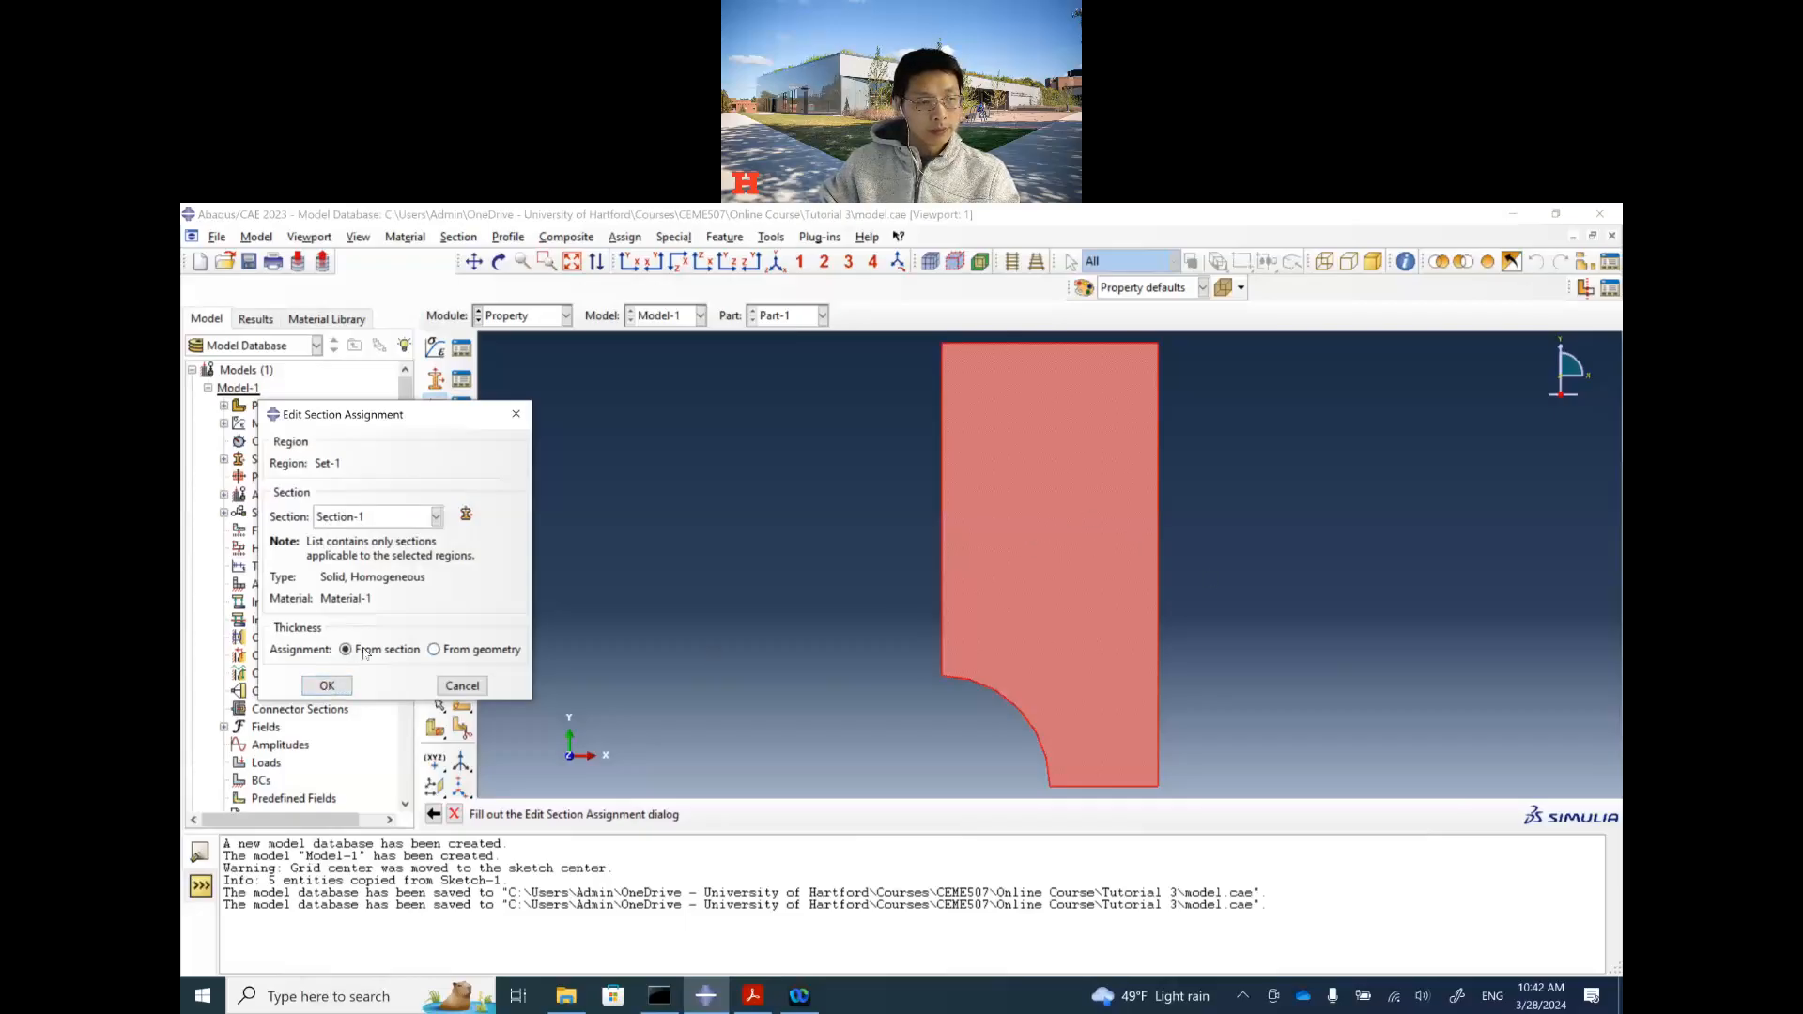
pyautogui.click(327, 687)
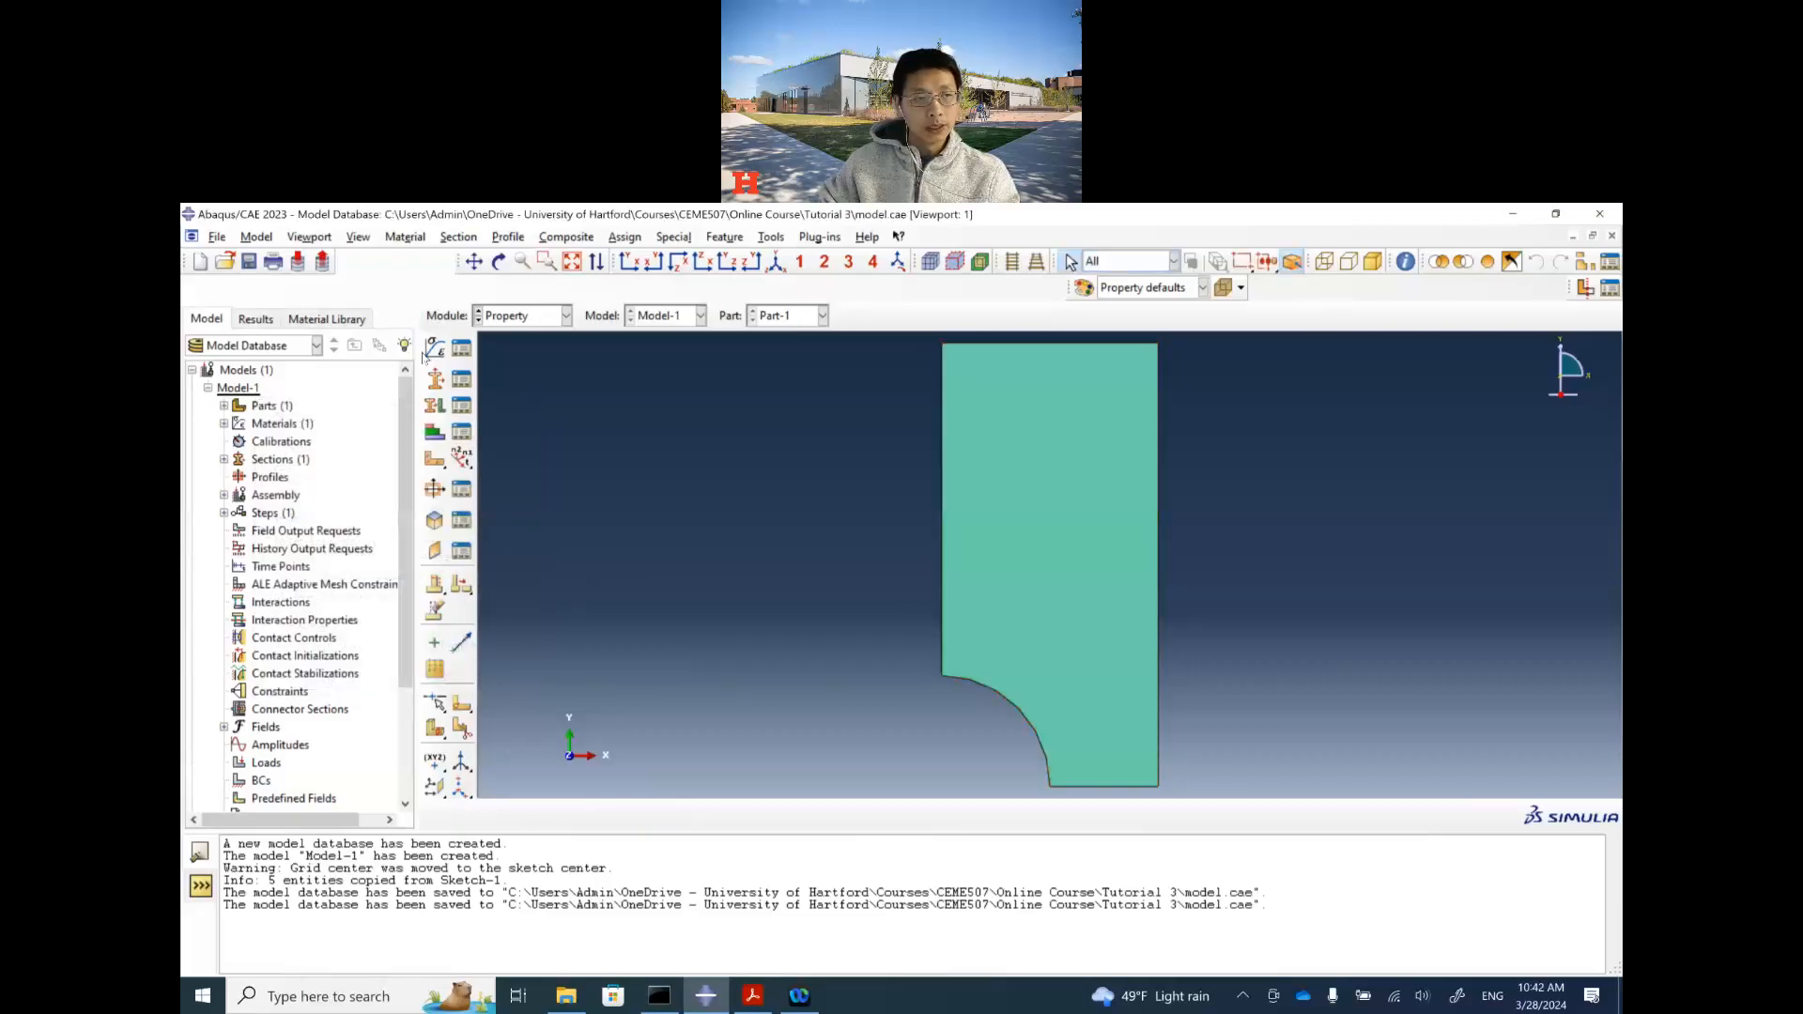
pyautogui.click(249, 261)
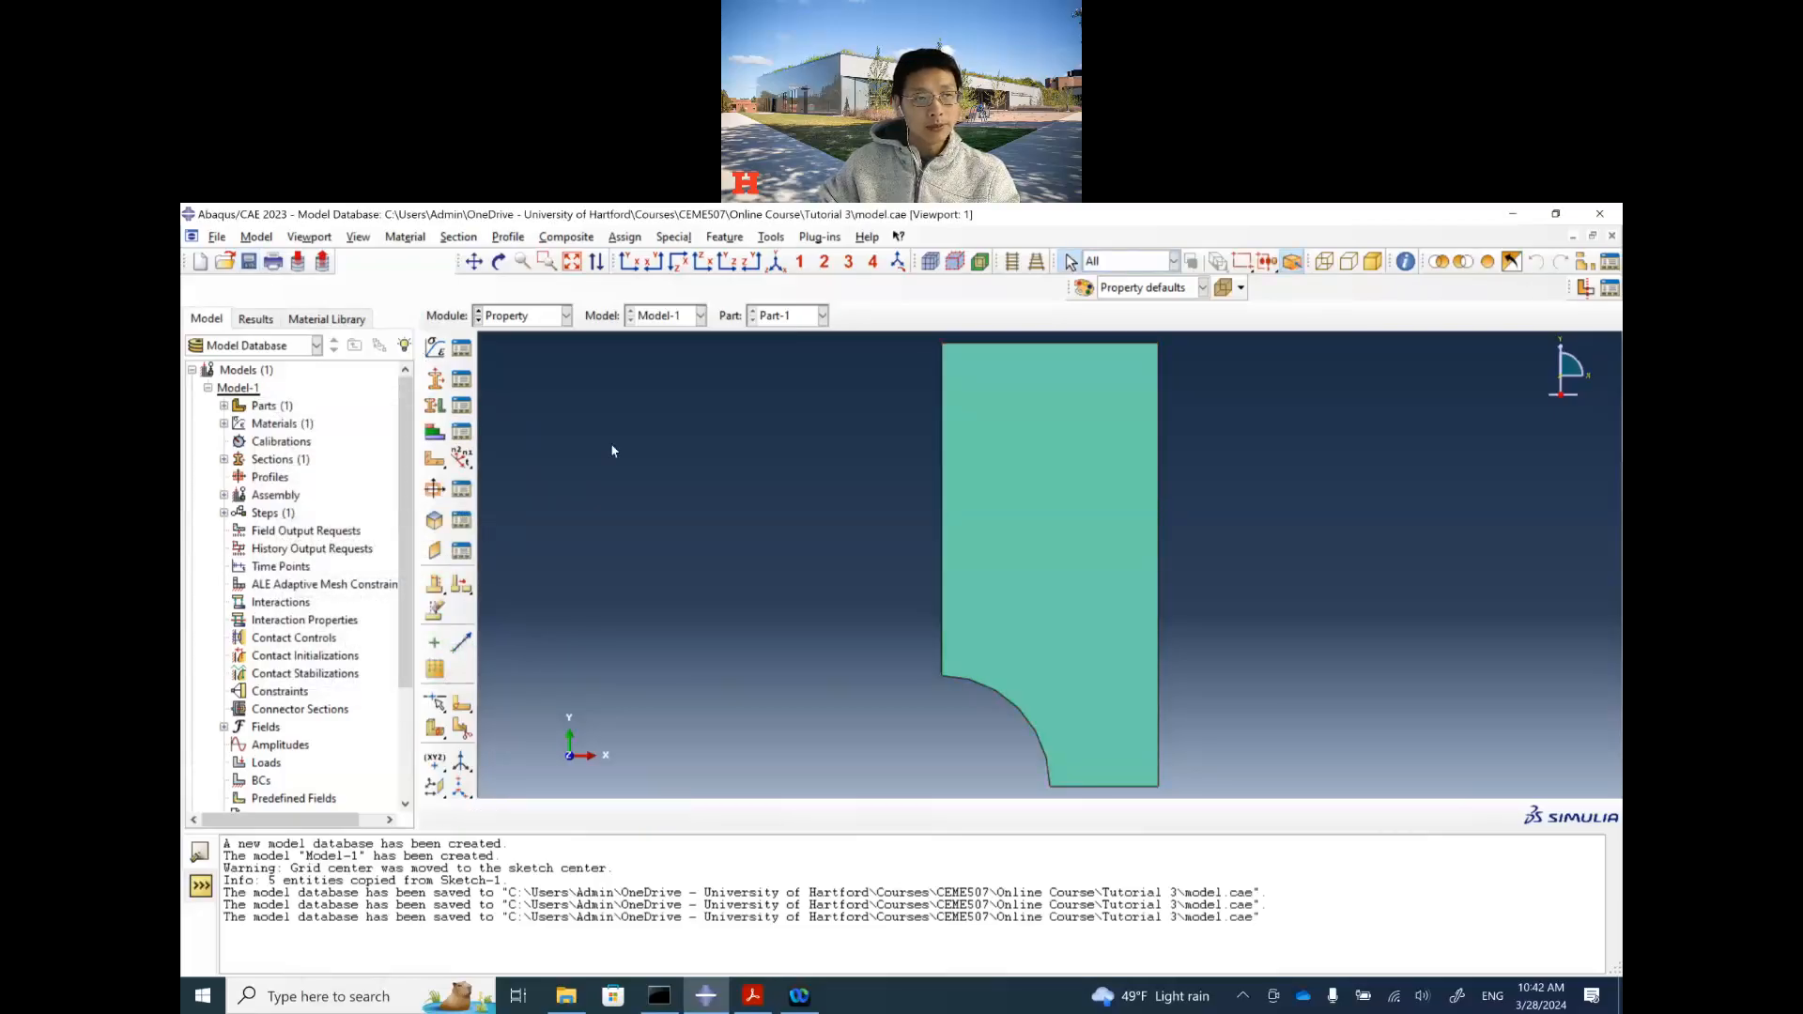
# Step: Create an independent (mesh on instance) instance of Part-1 in the Assembly module and save the model database
pyautogui.click(516, 320)
pyautogui.click(515, 372)
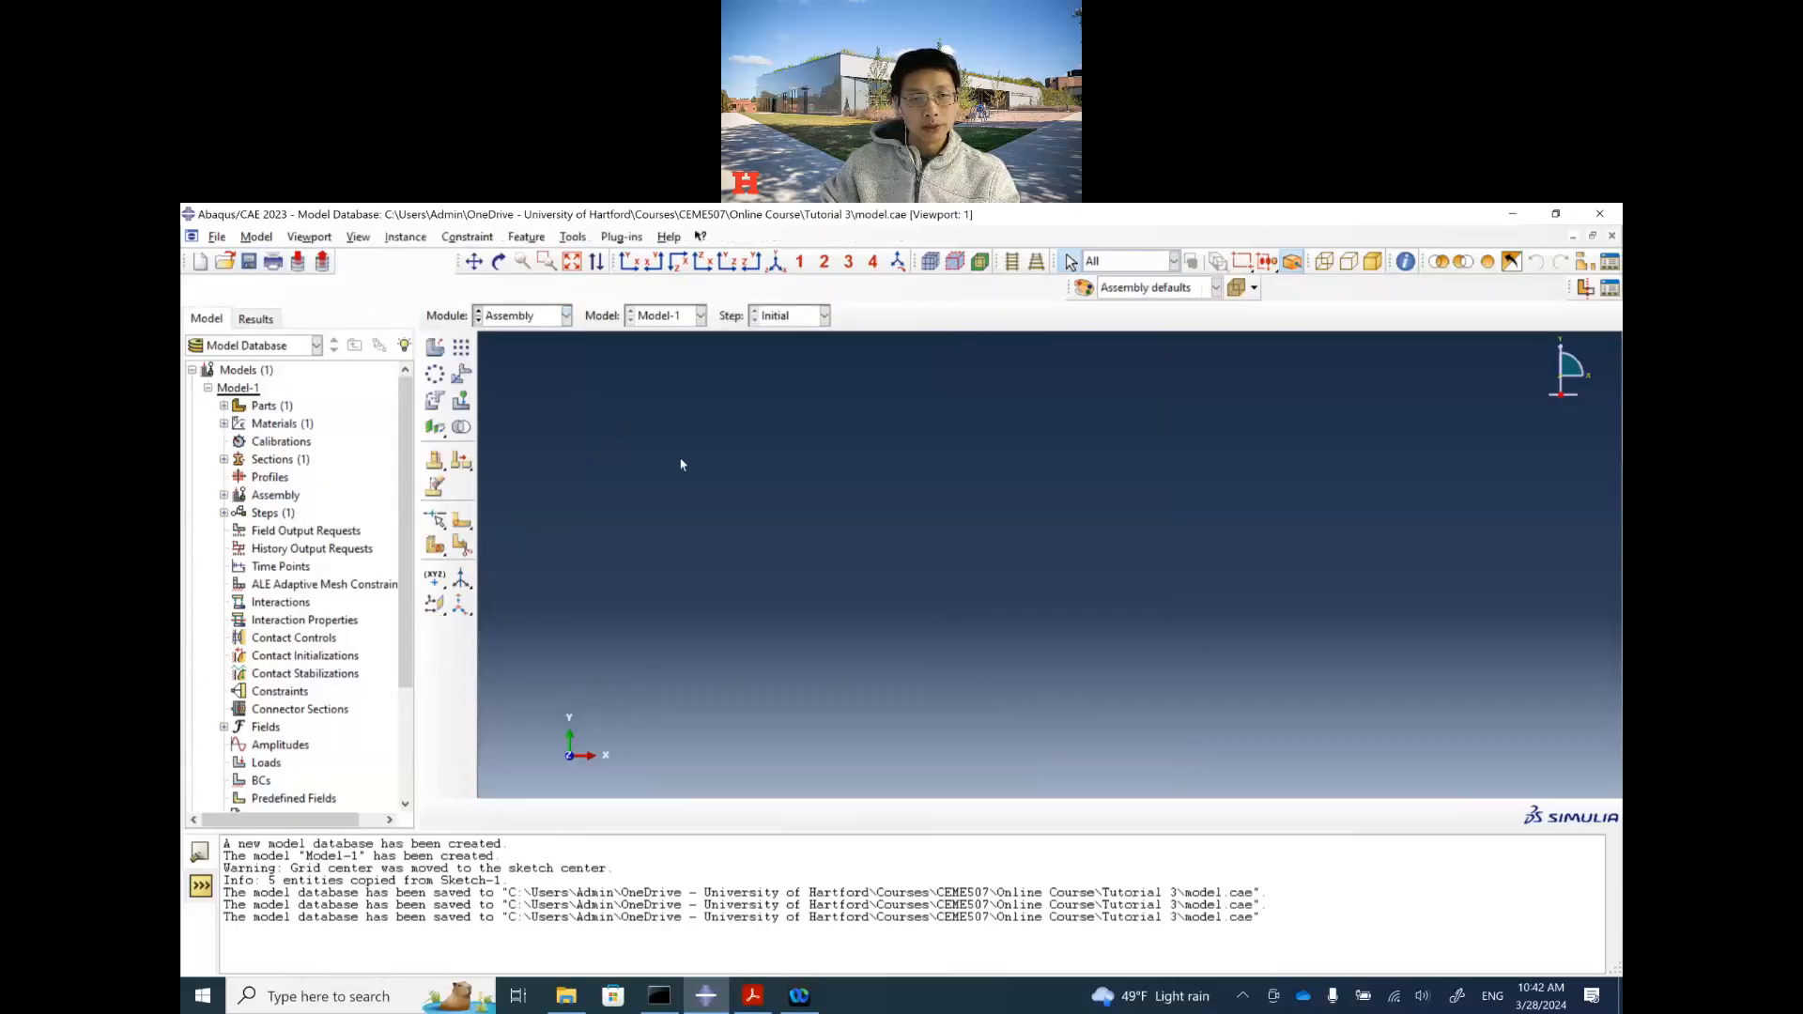
pyautogui.click(434, 348)
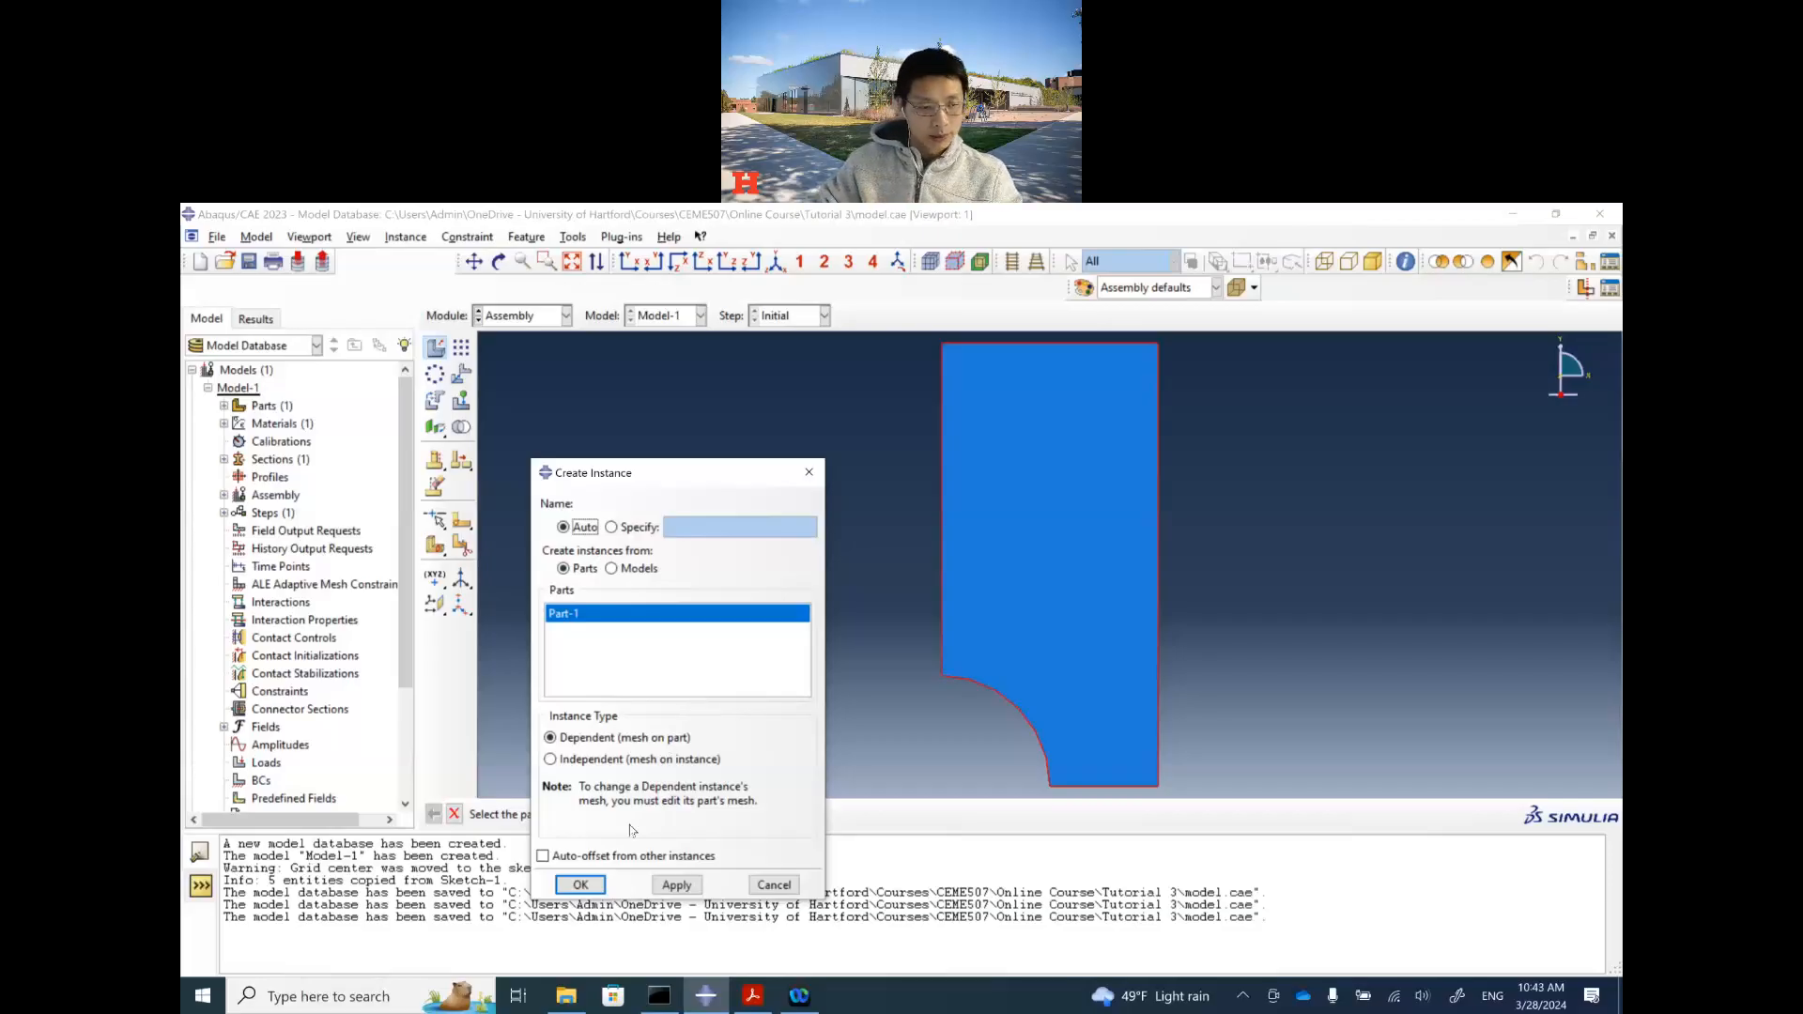
pyautogui.click(567, 761)
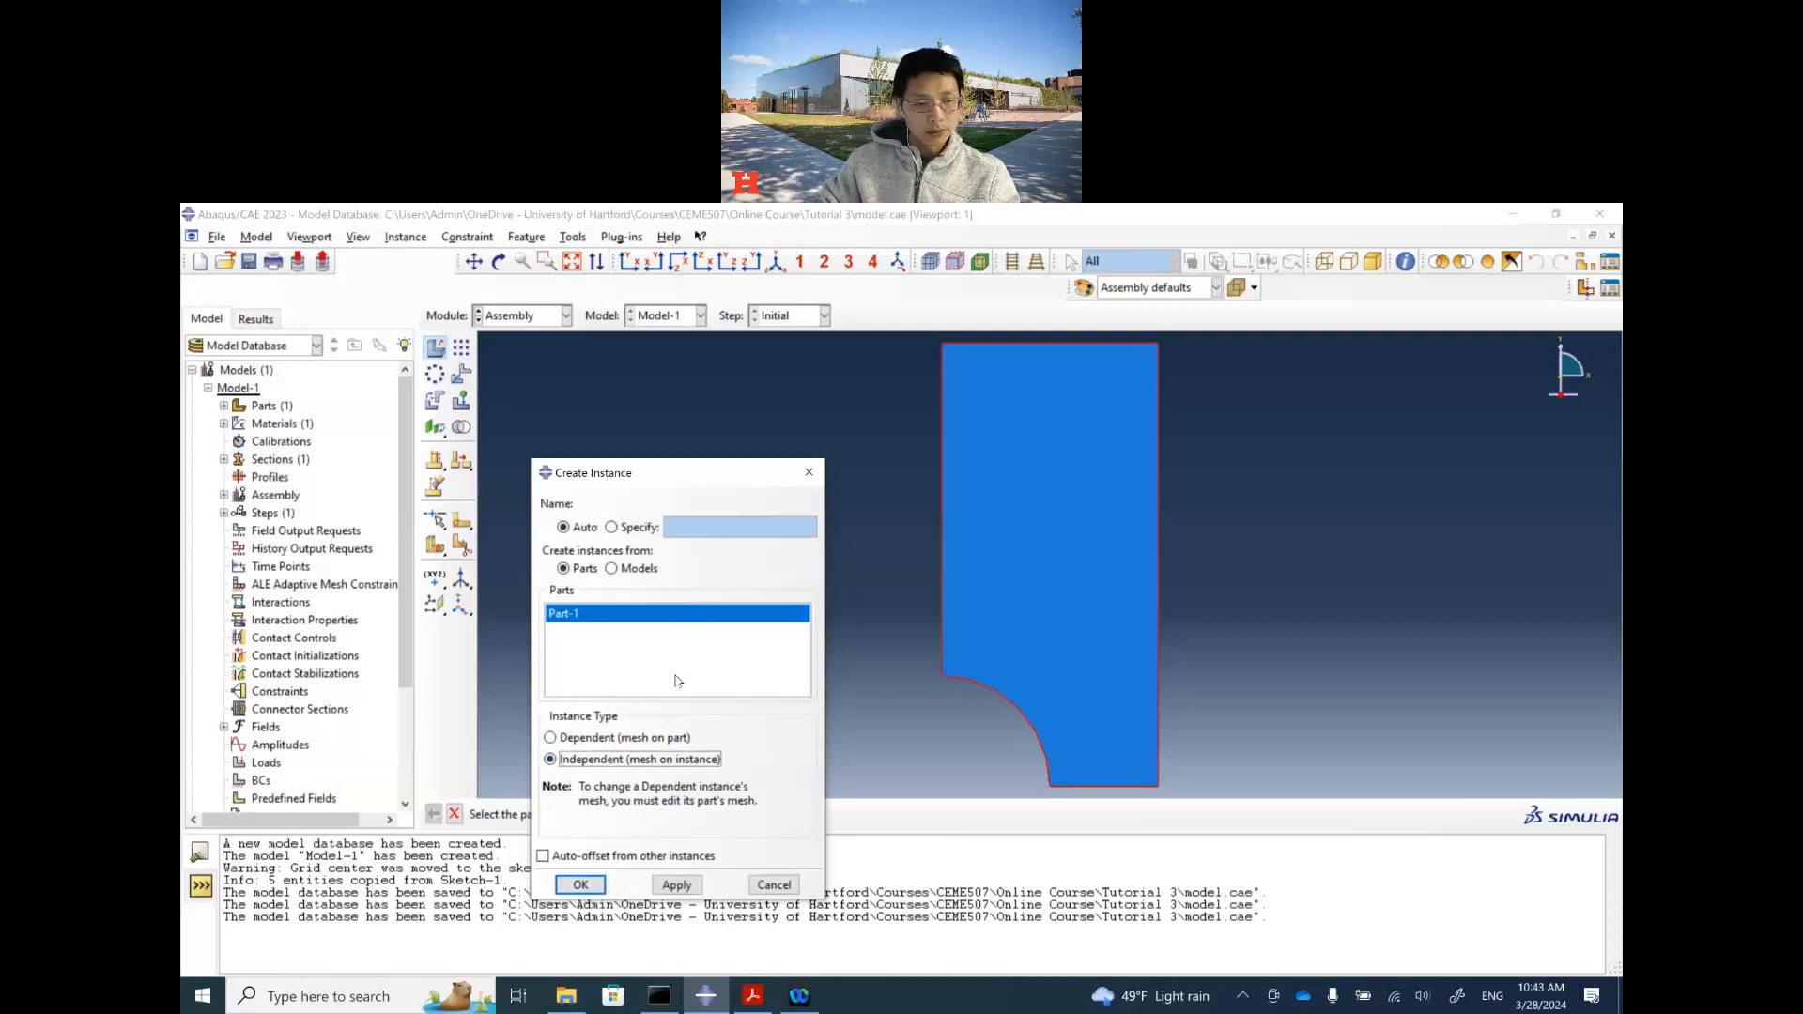
pyautogui.click(581, 886)
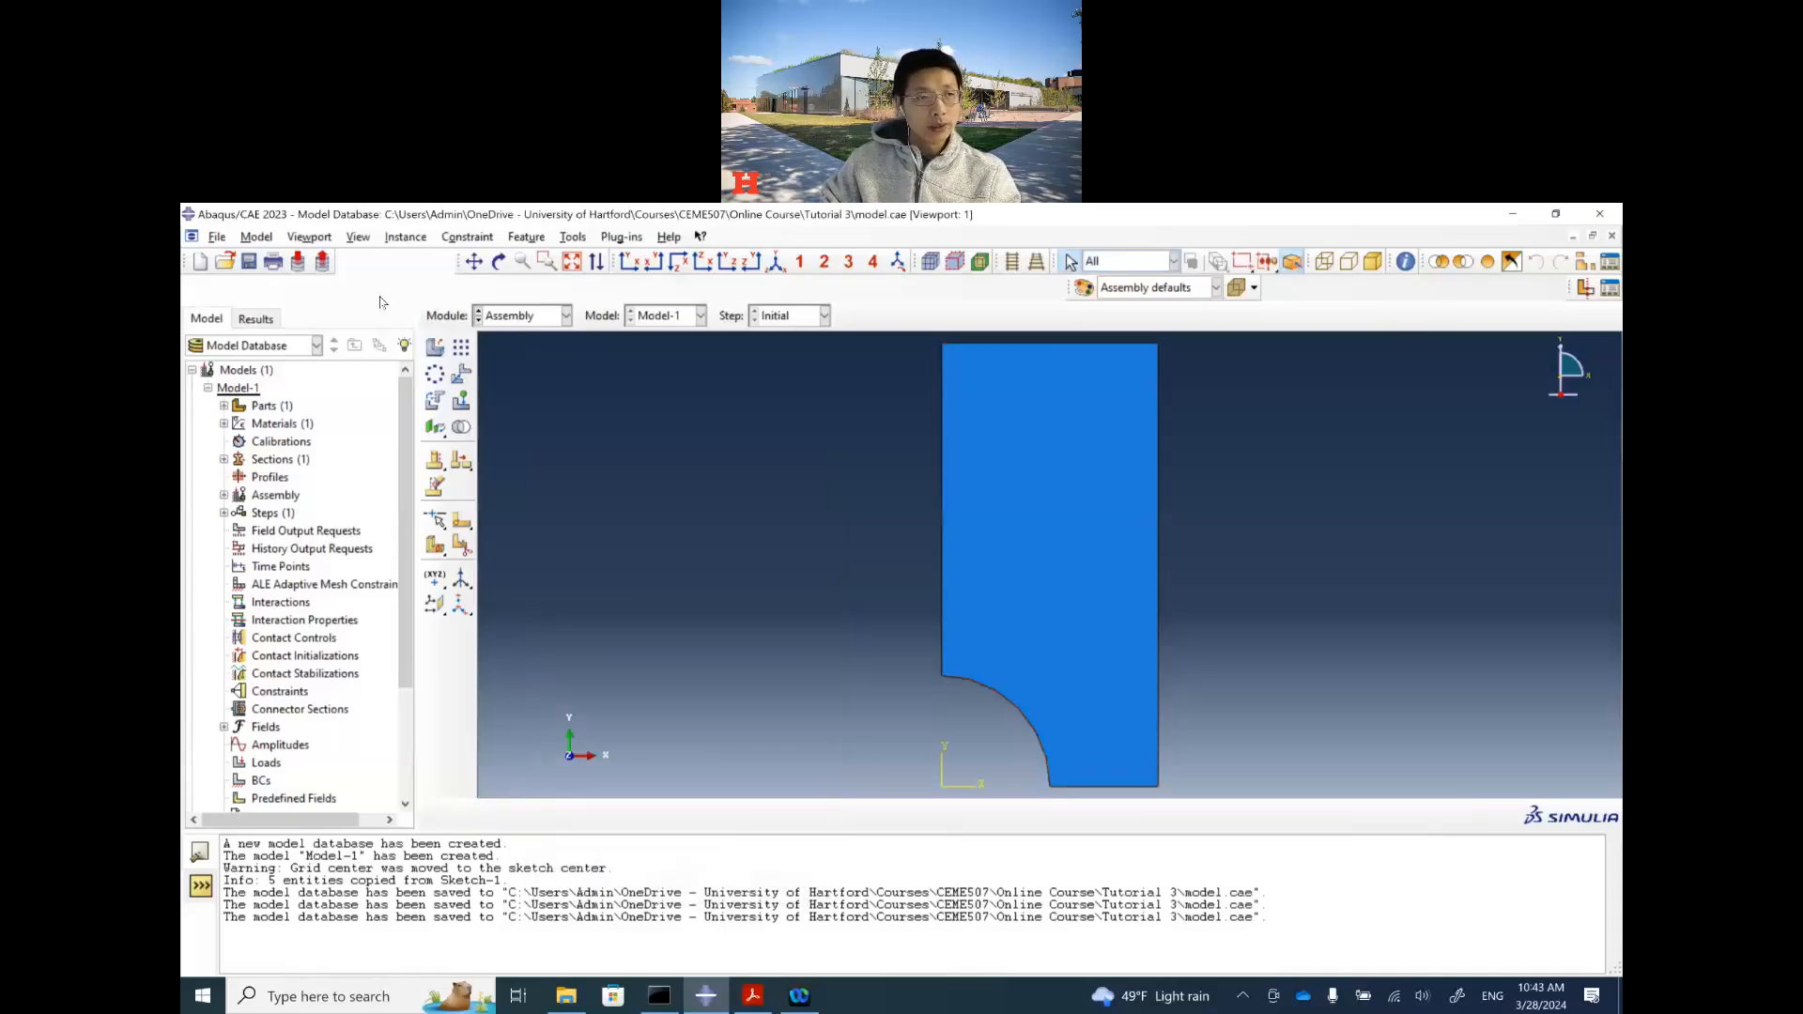
pyautogui.click(251, 264)
# Step: Create a Static, General analysis step after the Initial step in the Step module, keeping the default settings
pyautogui.click(568, 317)
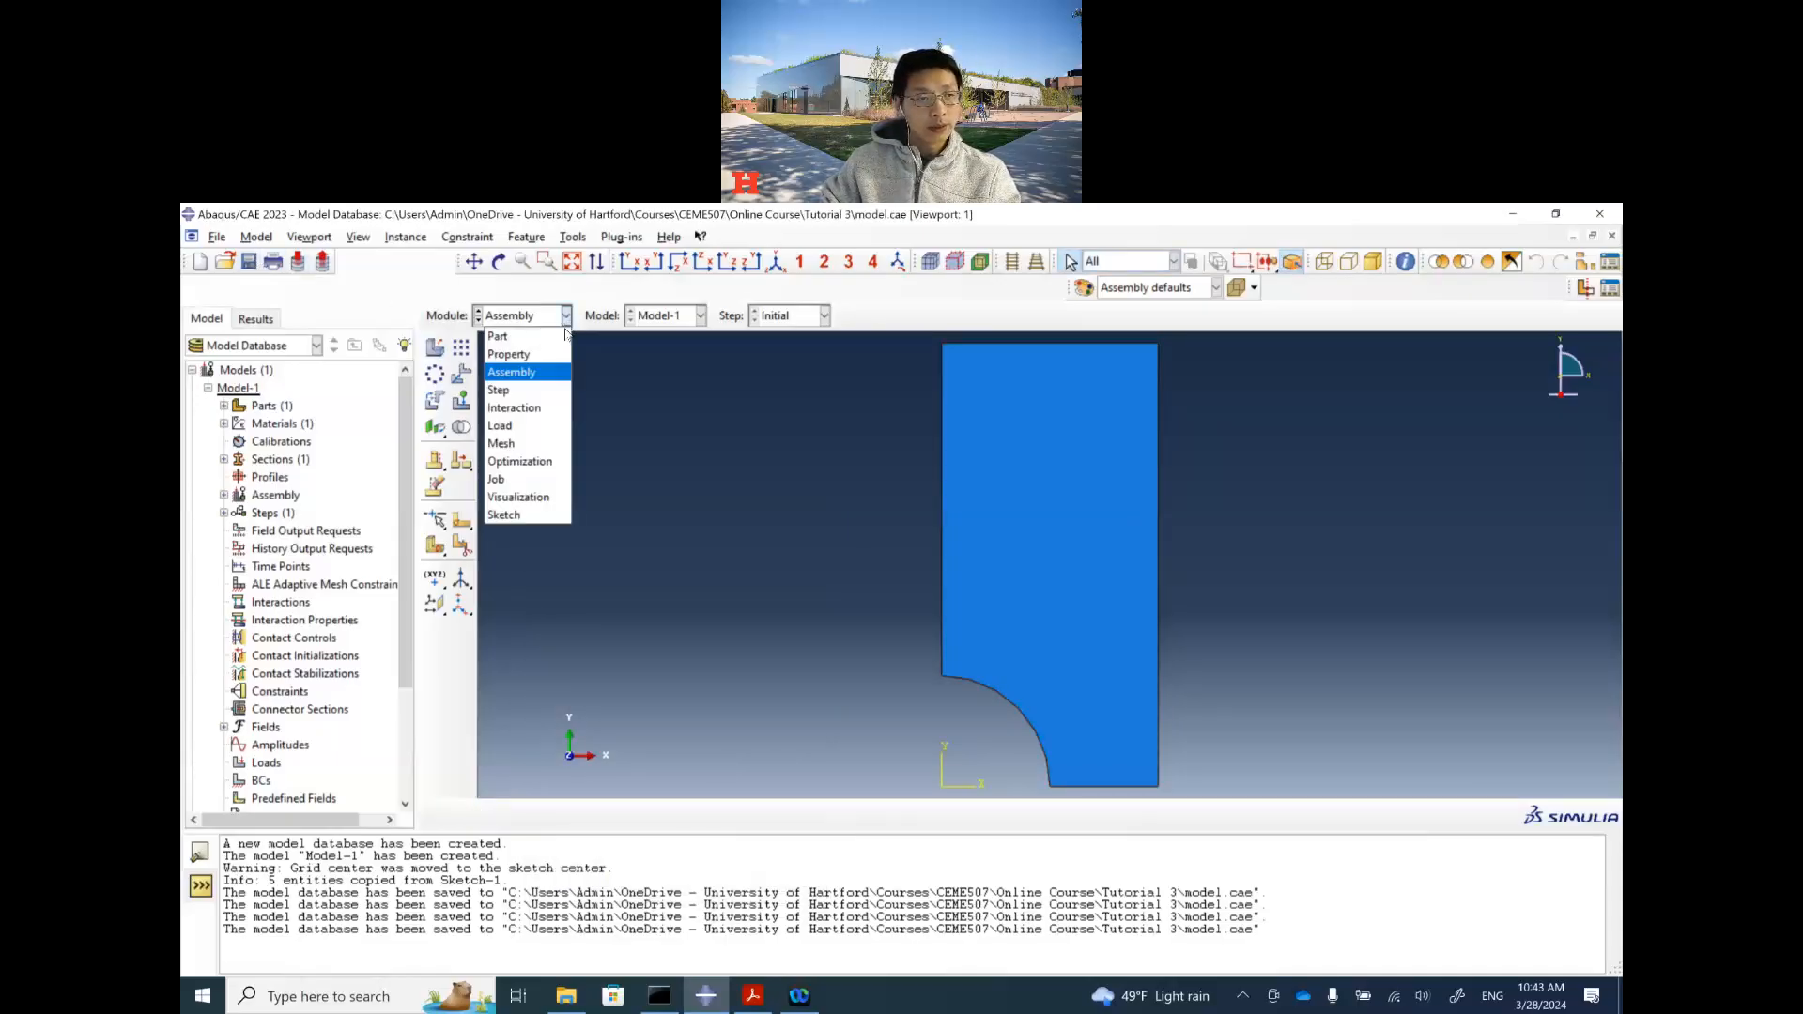
pyautogui.click(521, 388)
pyautogui.click(437, 350)
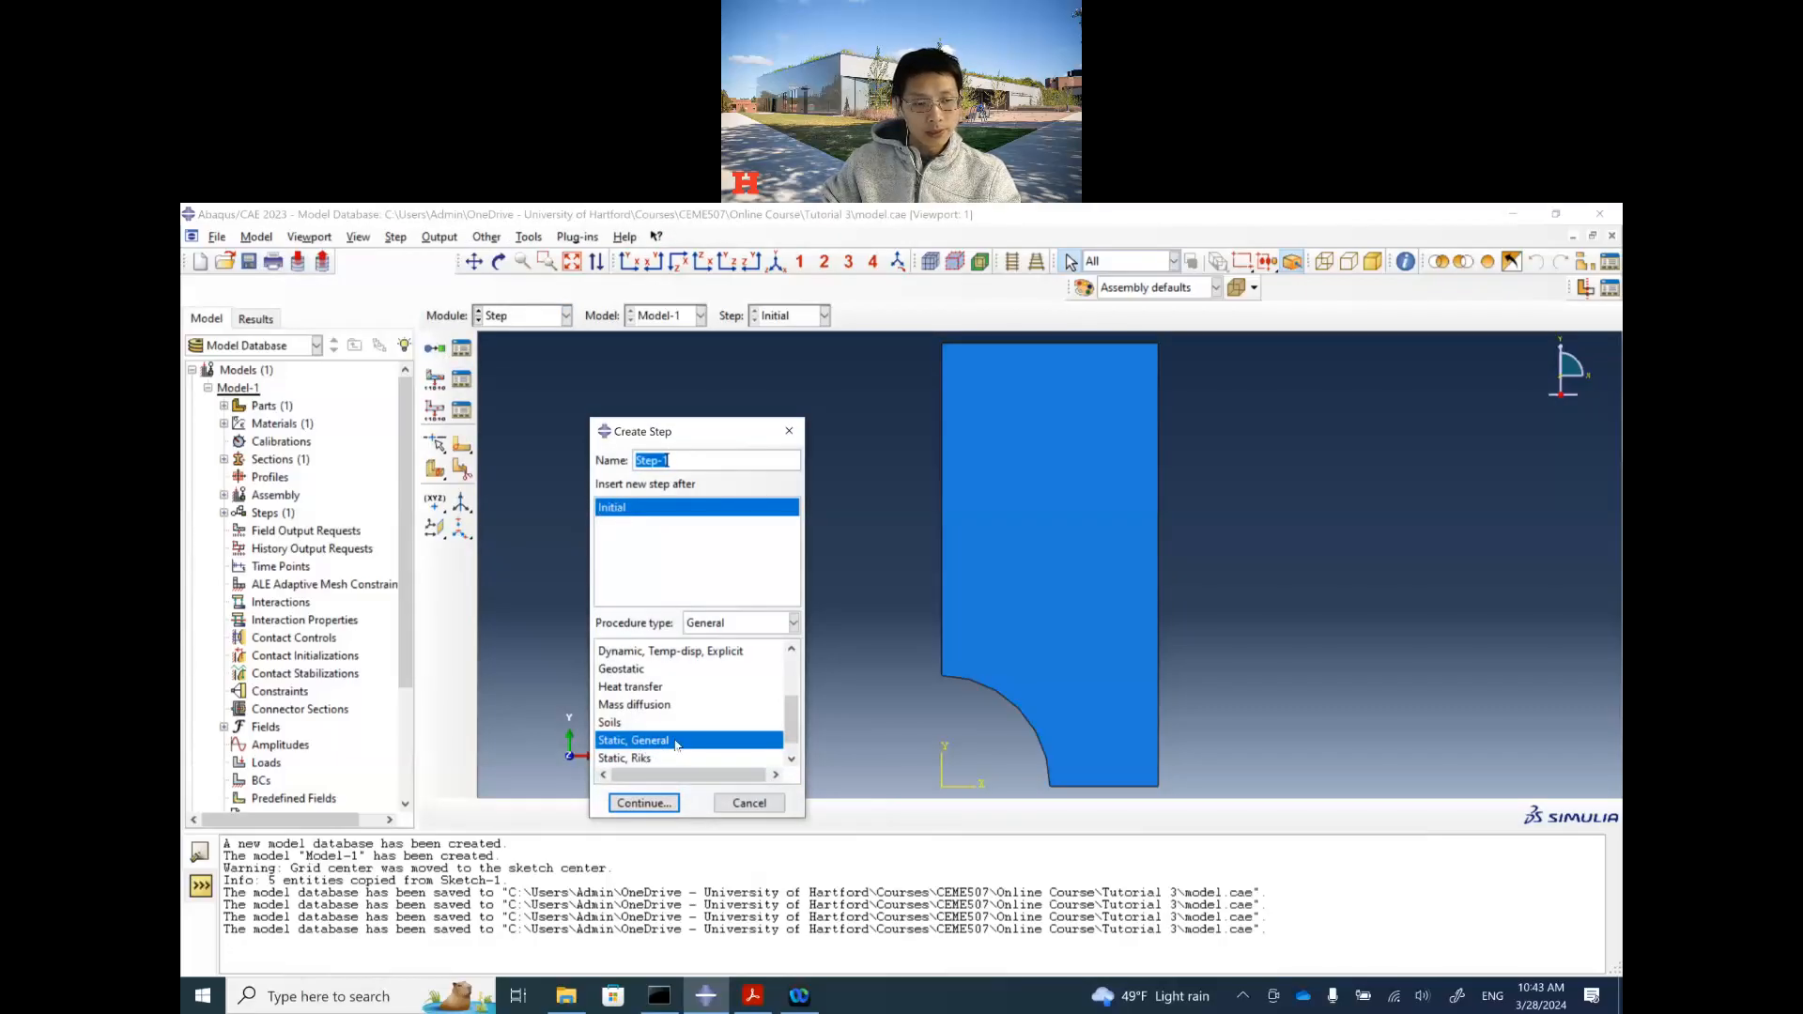
pyautogui.click(645, 804)
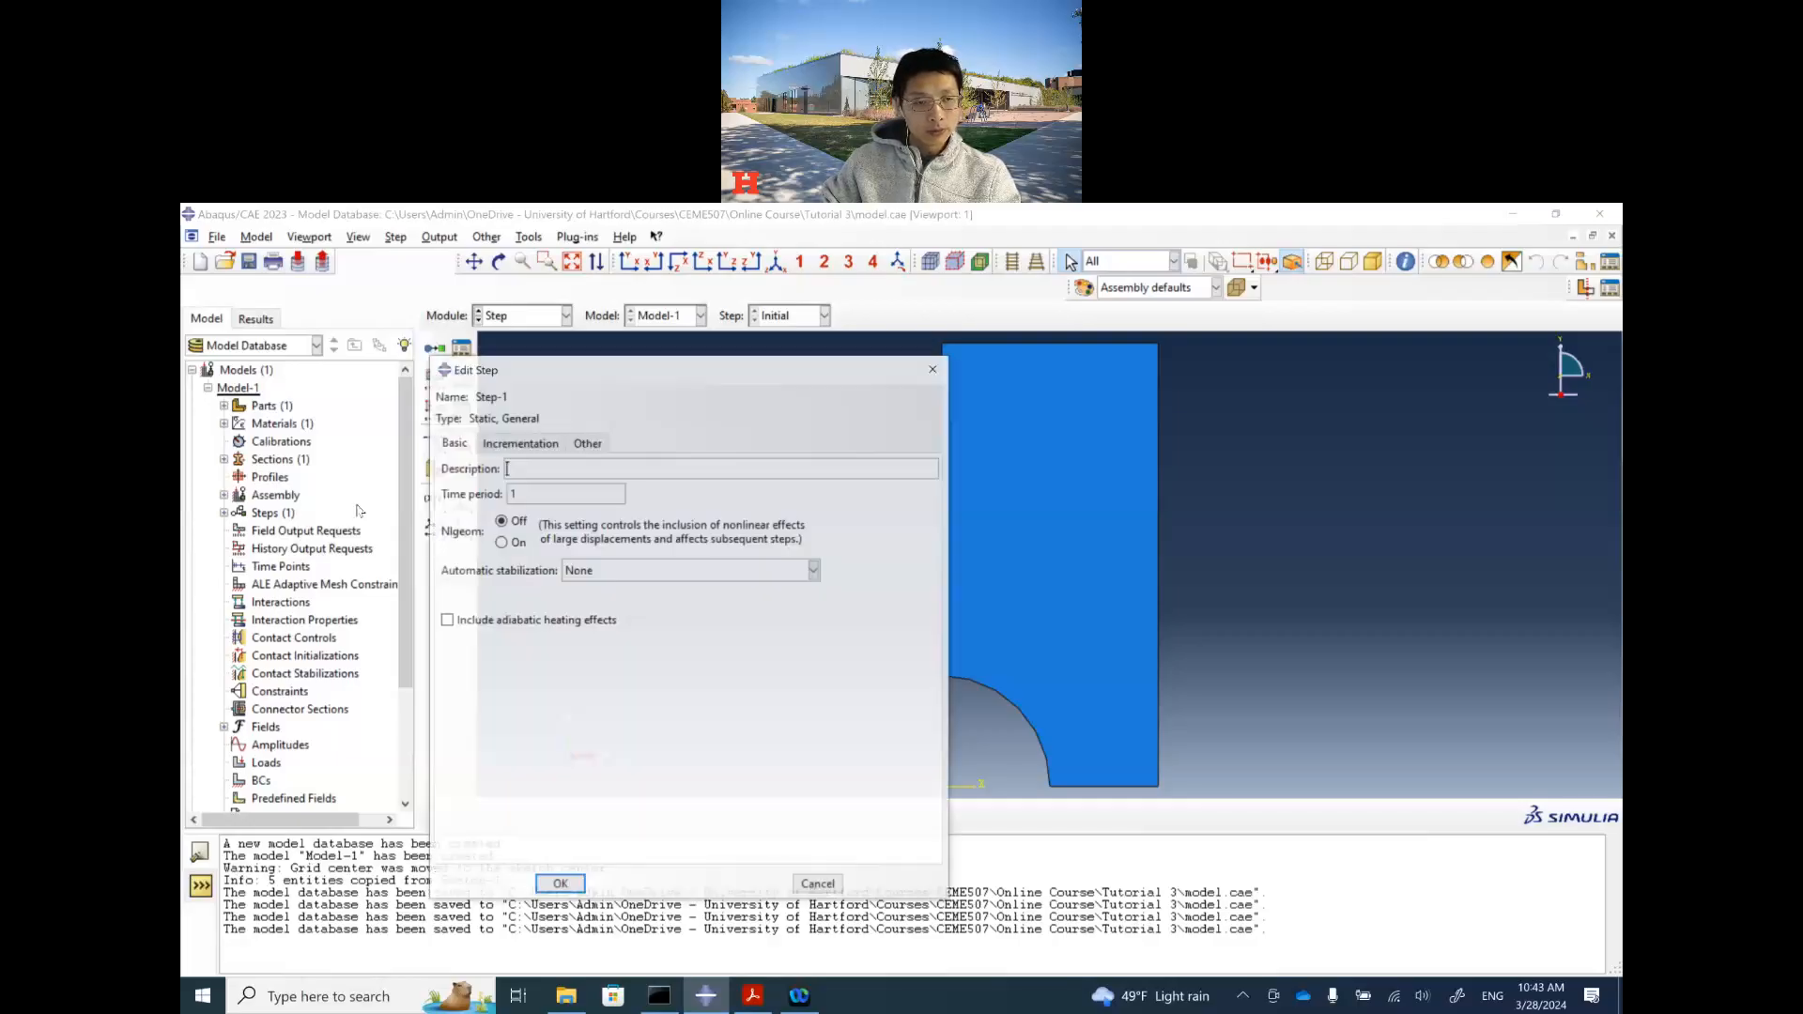
pyautogui.click(561, 886)
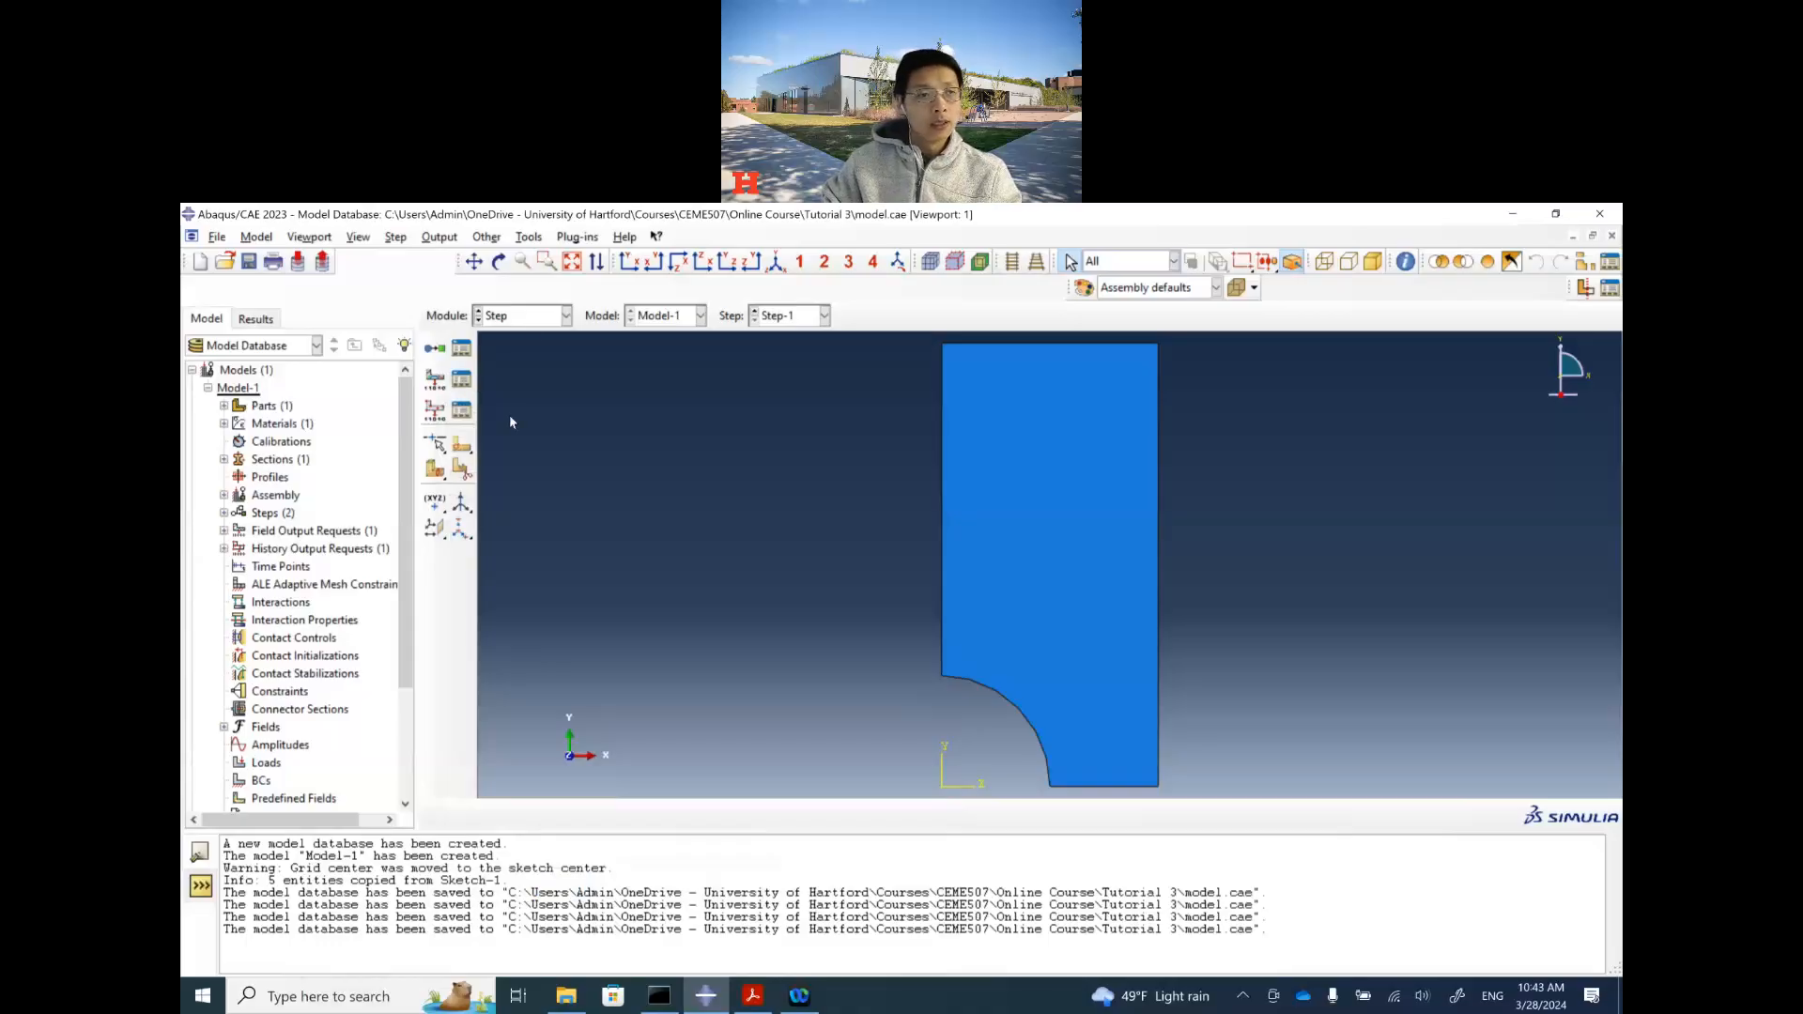
# Step: Switch to the Load module and examine the plate's top and left edges, leaving nothing selected
pyautogui.click(529, 321)
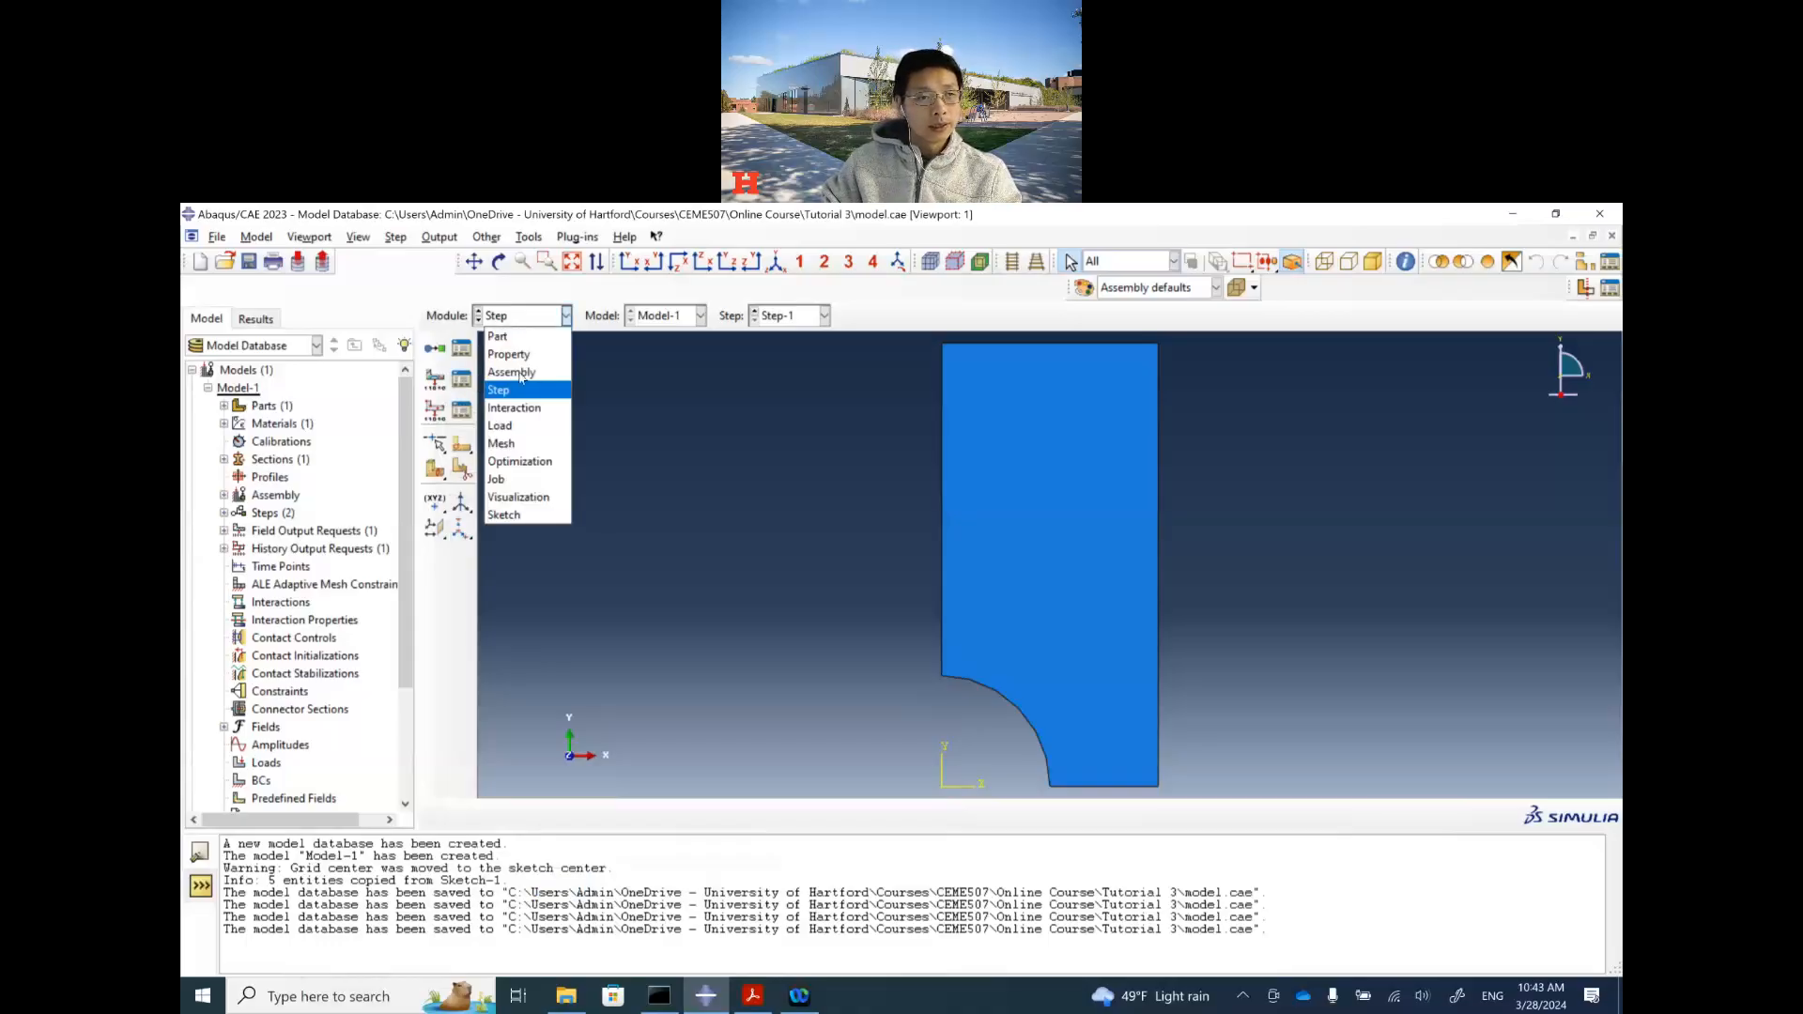
pyautogui.click(524, 424)
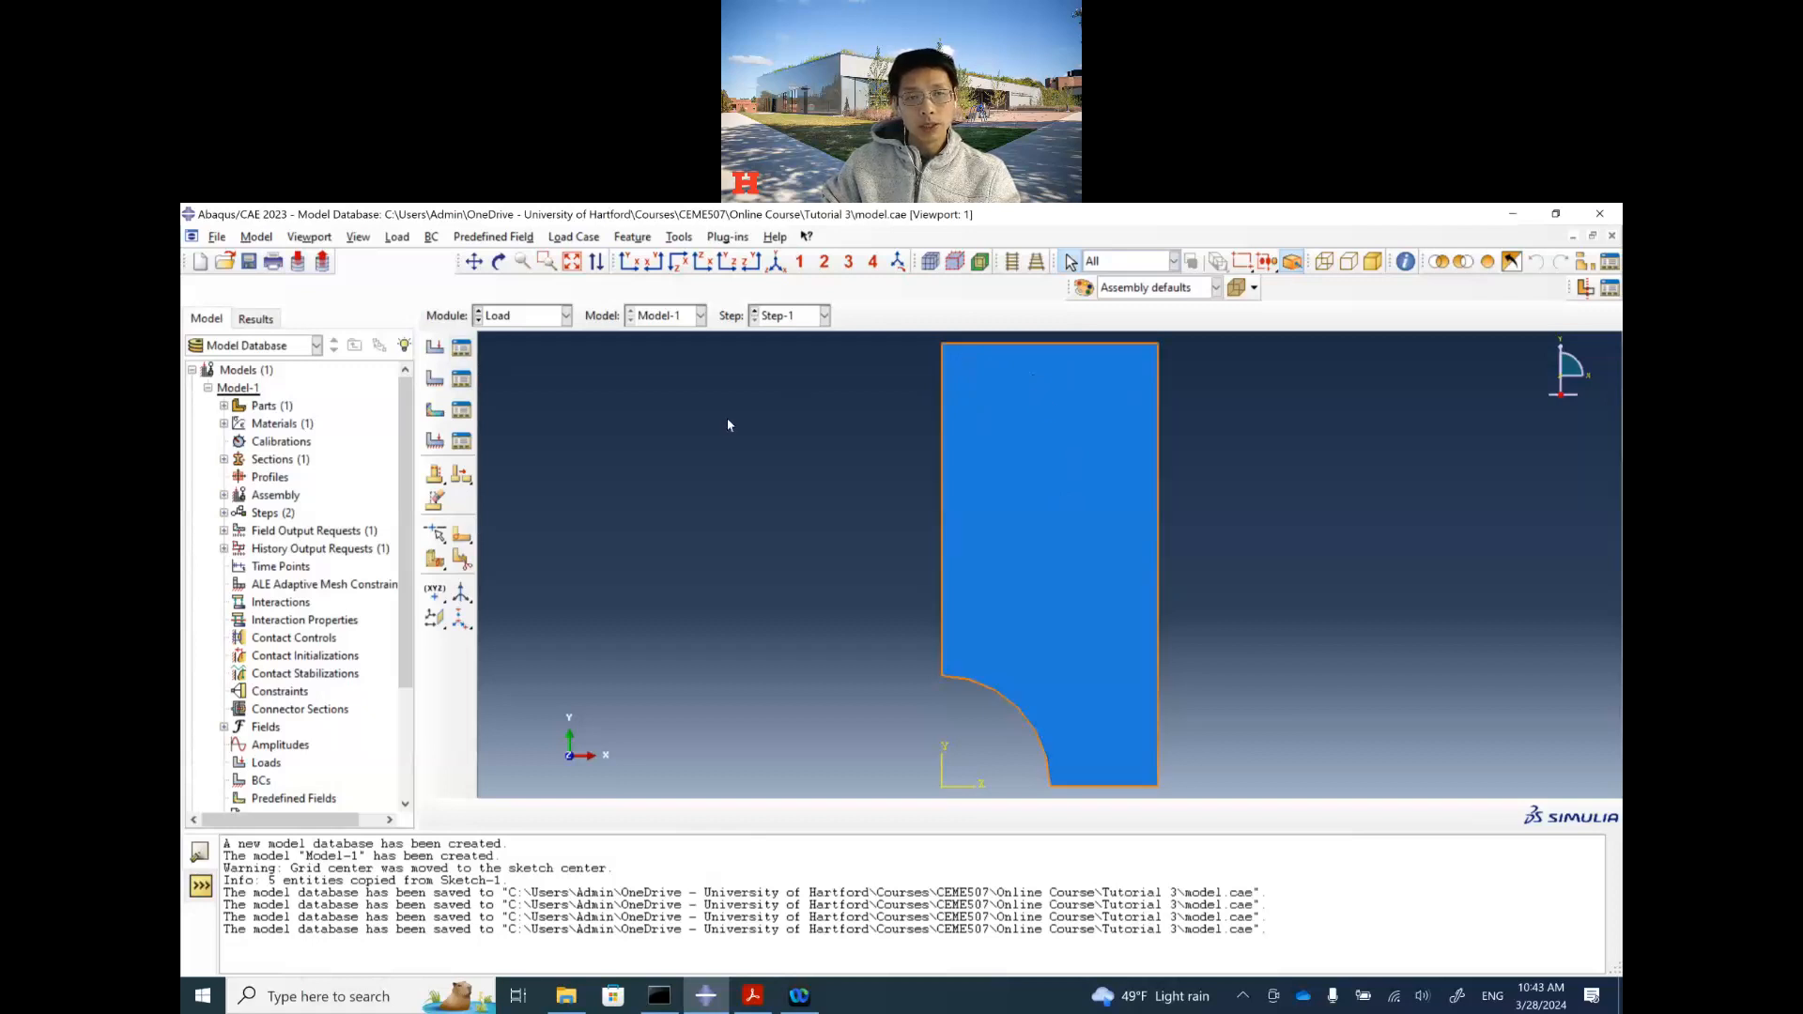
pyautogui.click(1014, 345)
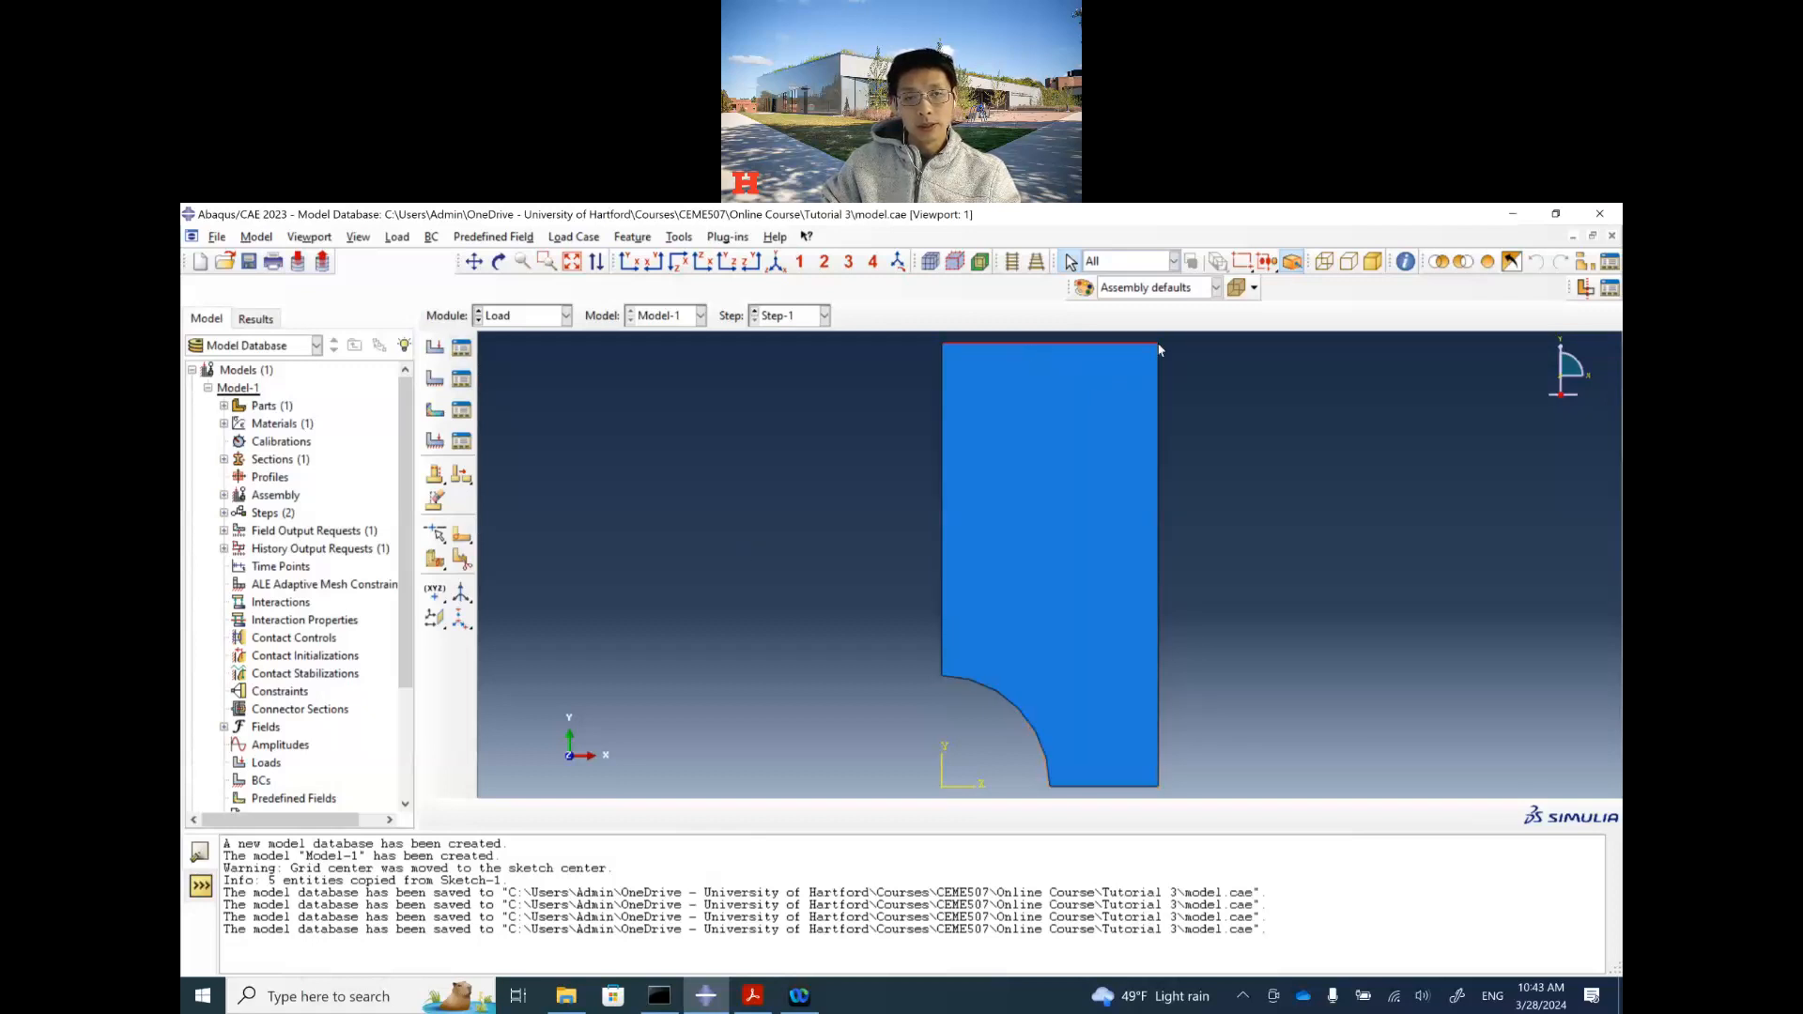
pyautogui.click(942, 424)
pyautogui.click(1039, 573)
pyautogui.click(1304, 583)
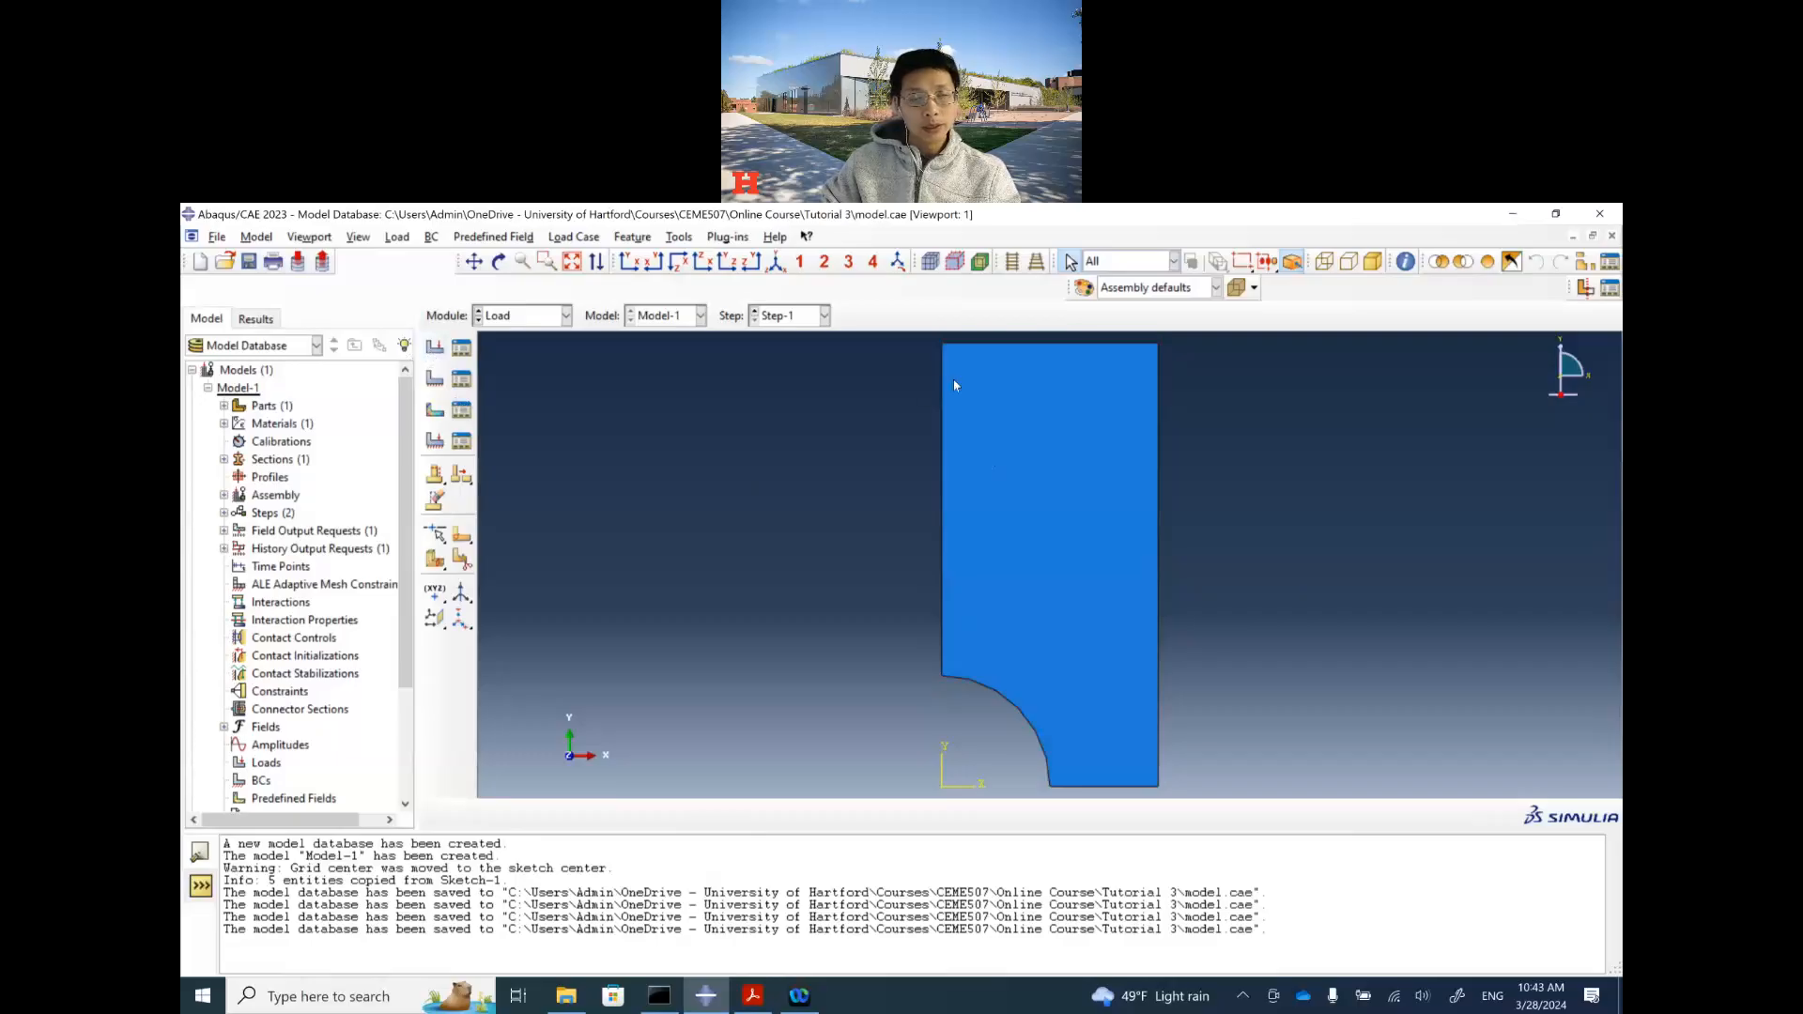
# Step: Create a uniform mechanical pressure load of 100 on the plate's top edge in Step-1, checking the stress value in the tutorial PDF
pyautogui.click(434, 348)
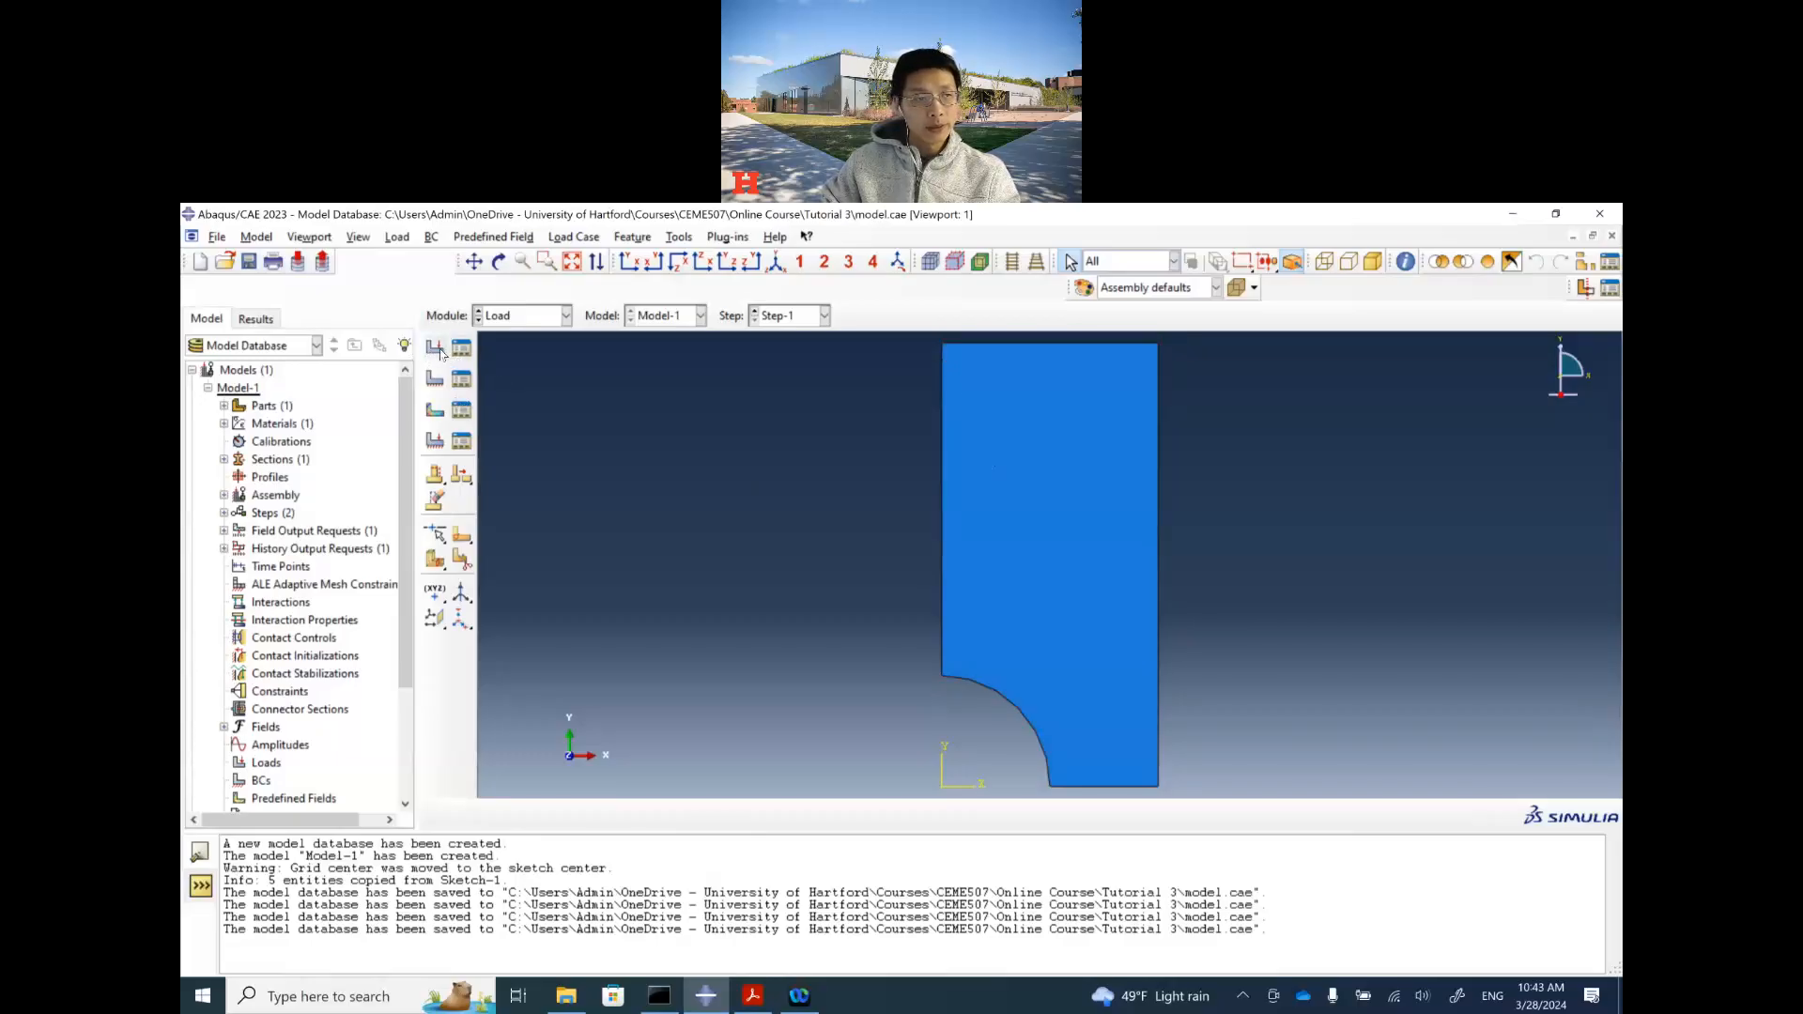
pyautogui.click(372, 552)
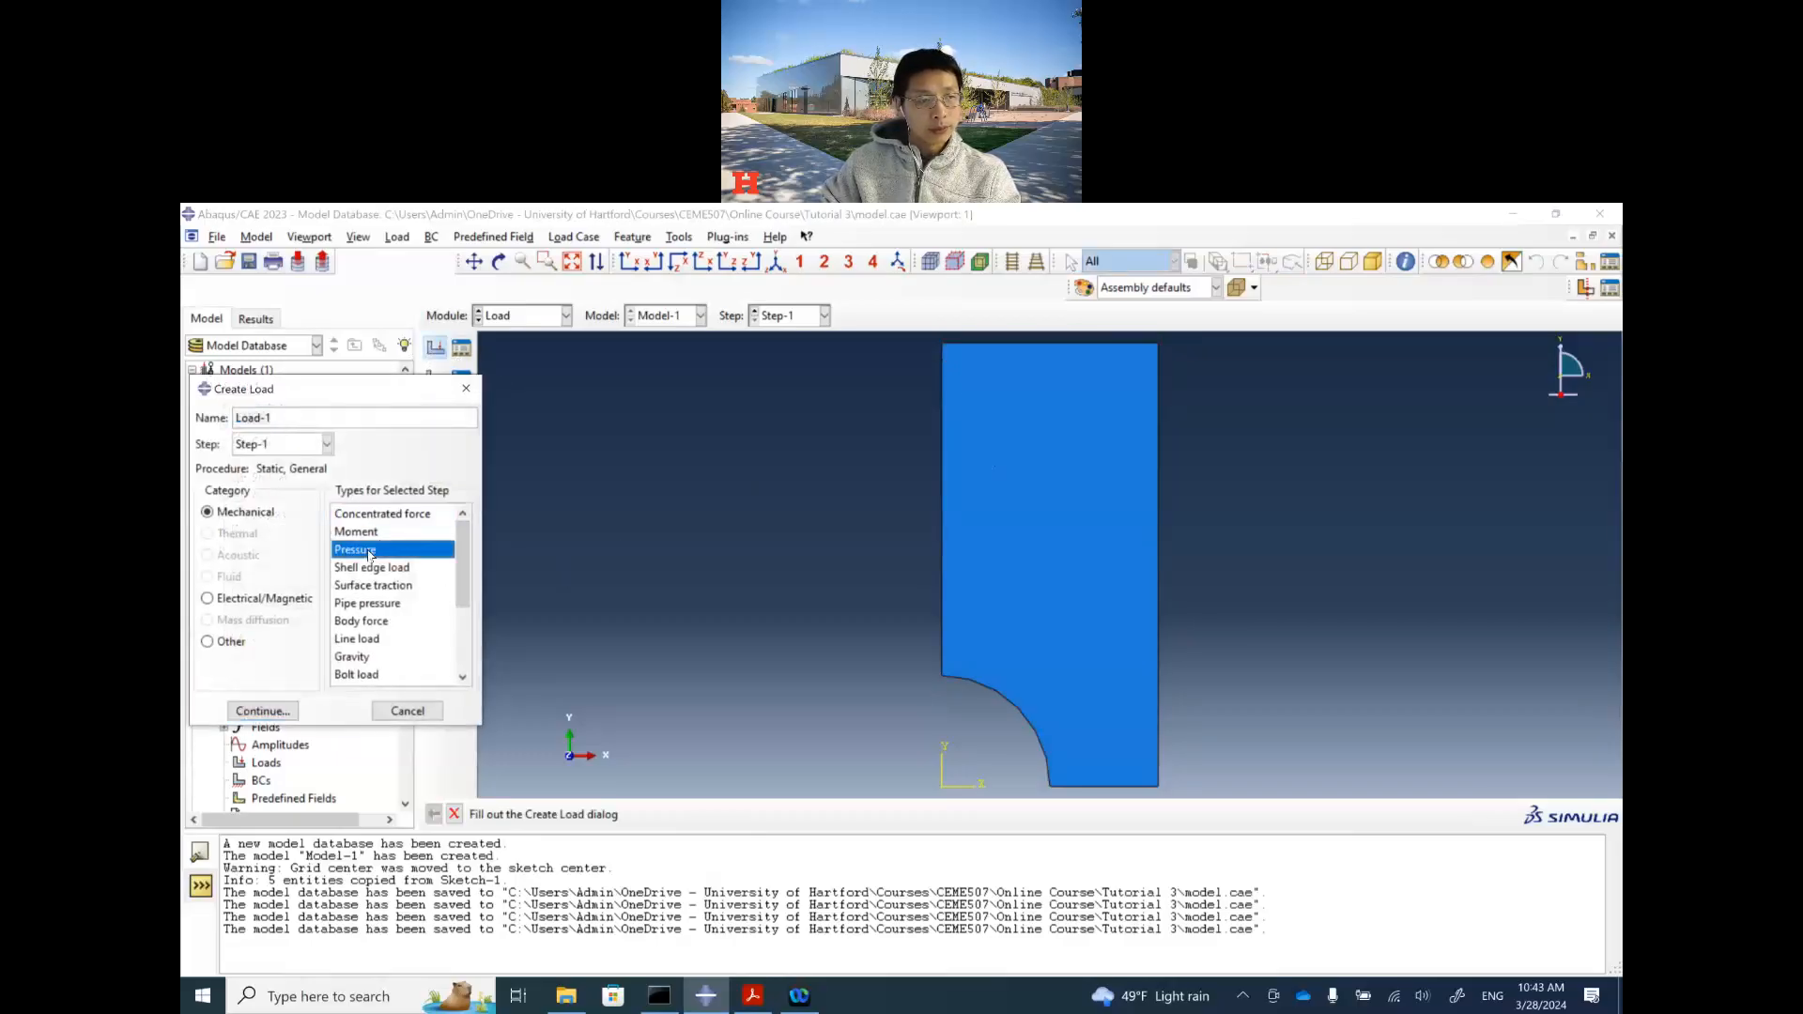
pyautogui.click(751, 996)
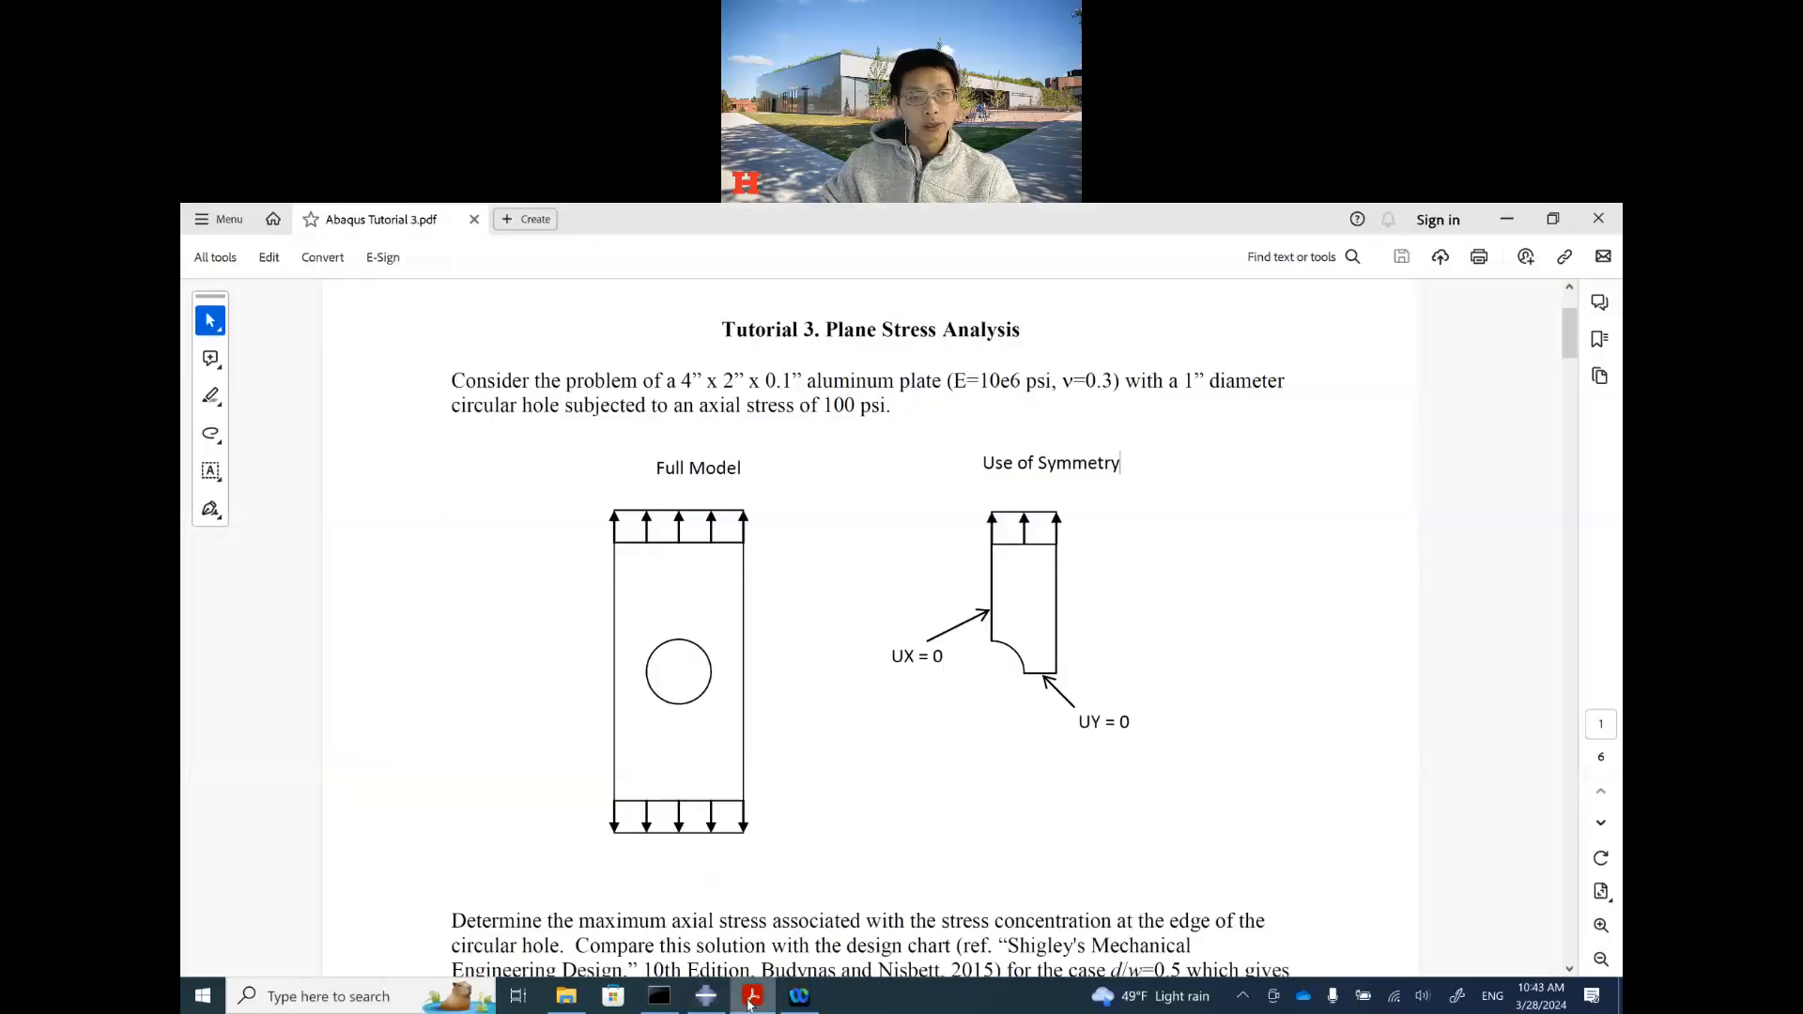
pyautogui.click(705, 995)
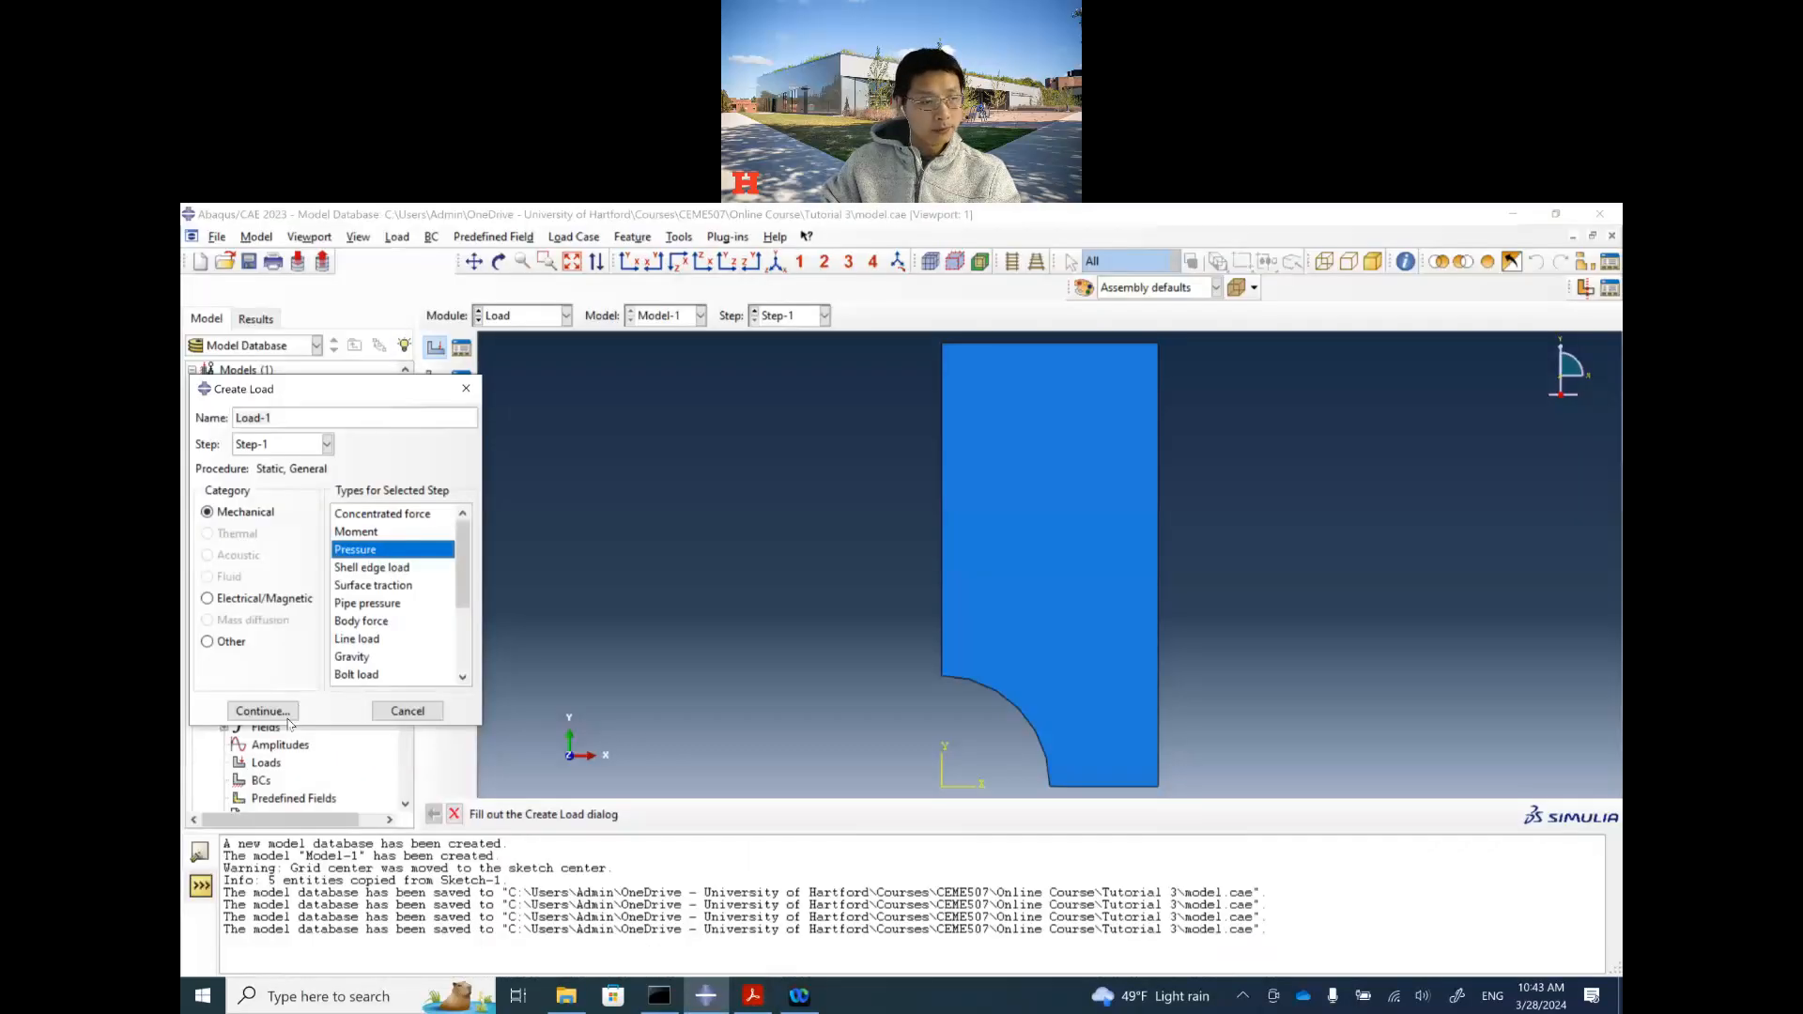
pyautogui.click(264, 712)
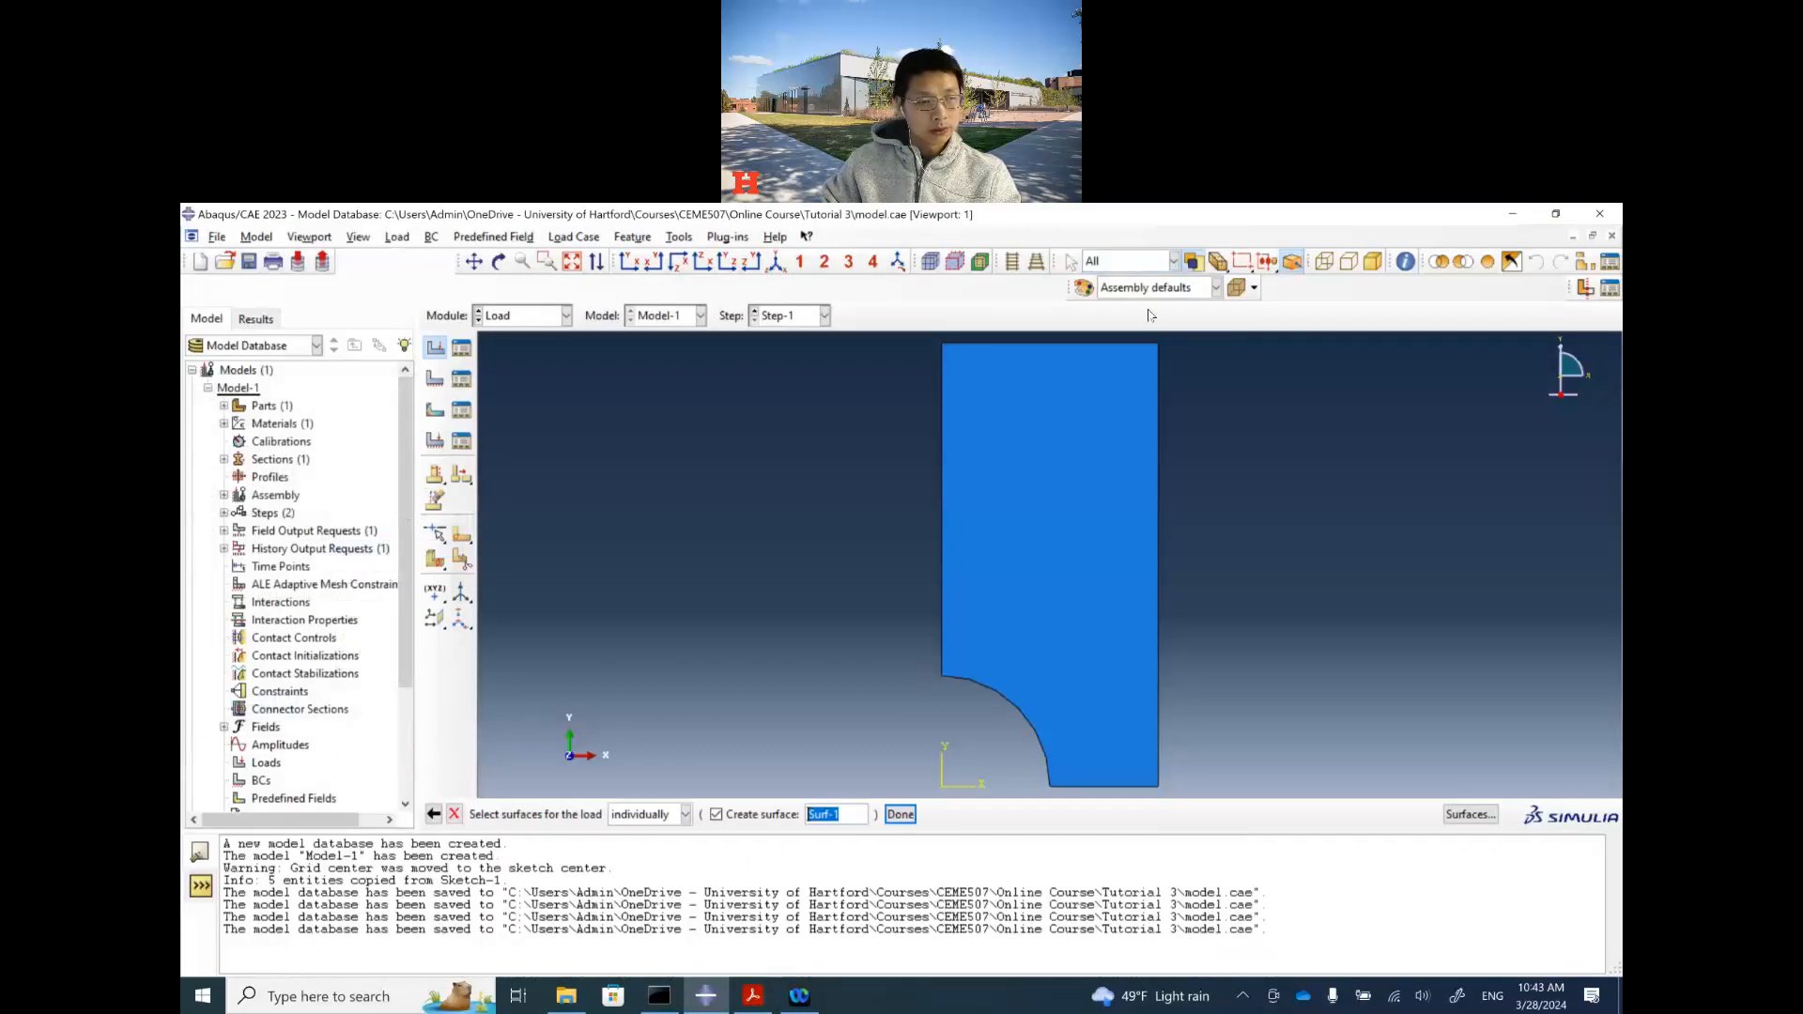
pyautogui.click(1057, 346)
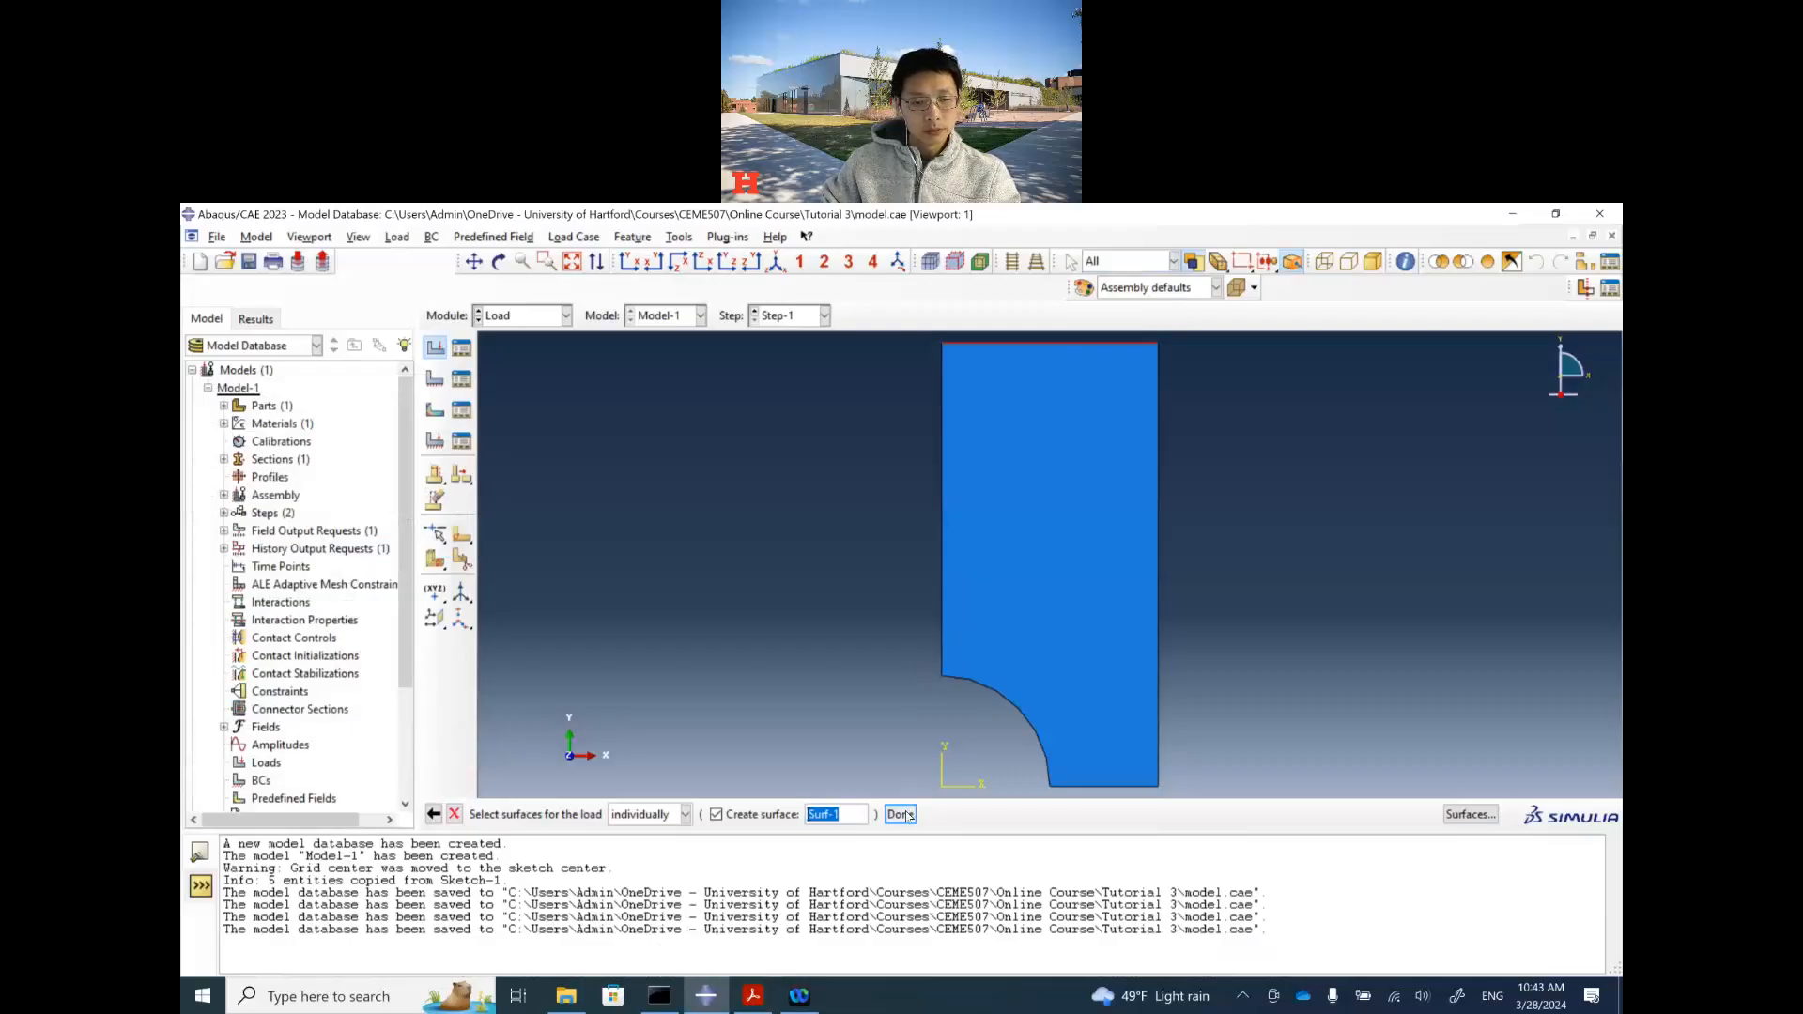
pyautogui.click(900, 814)
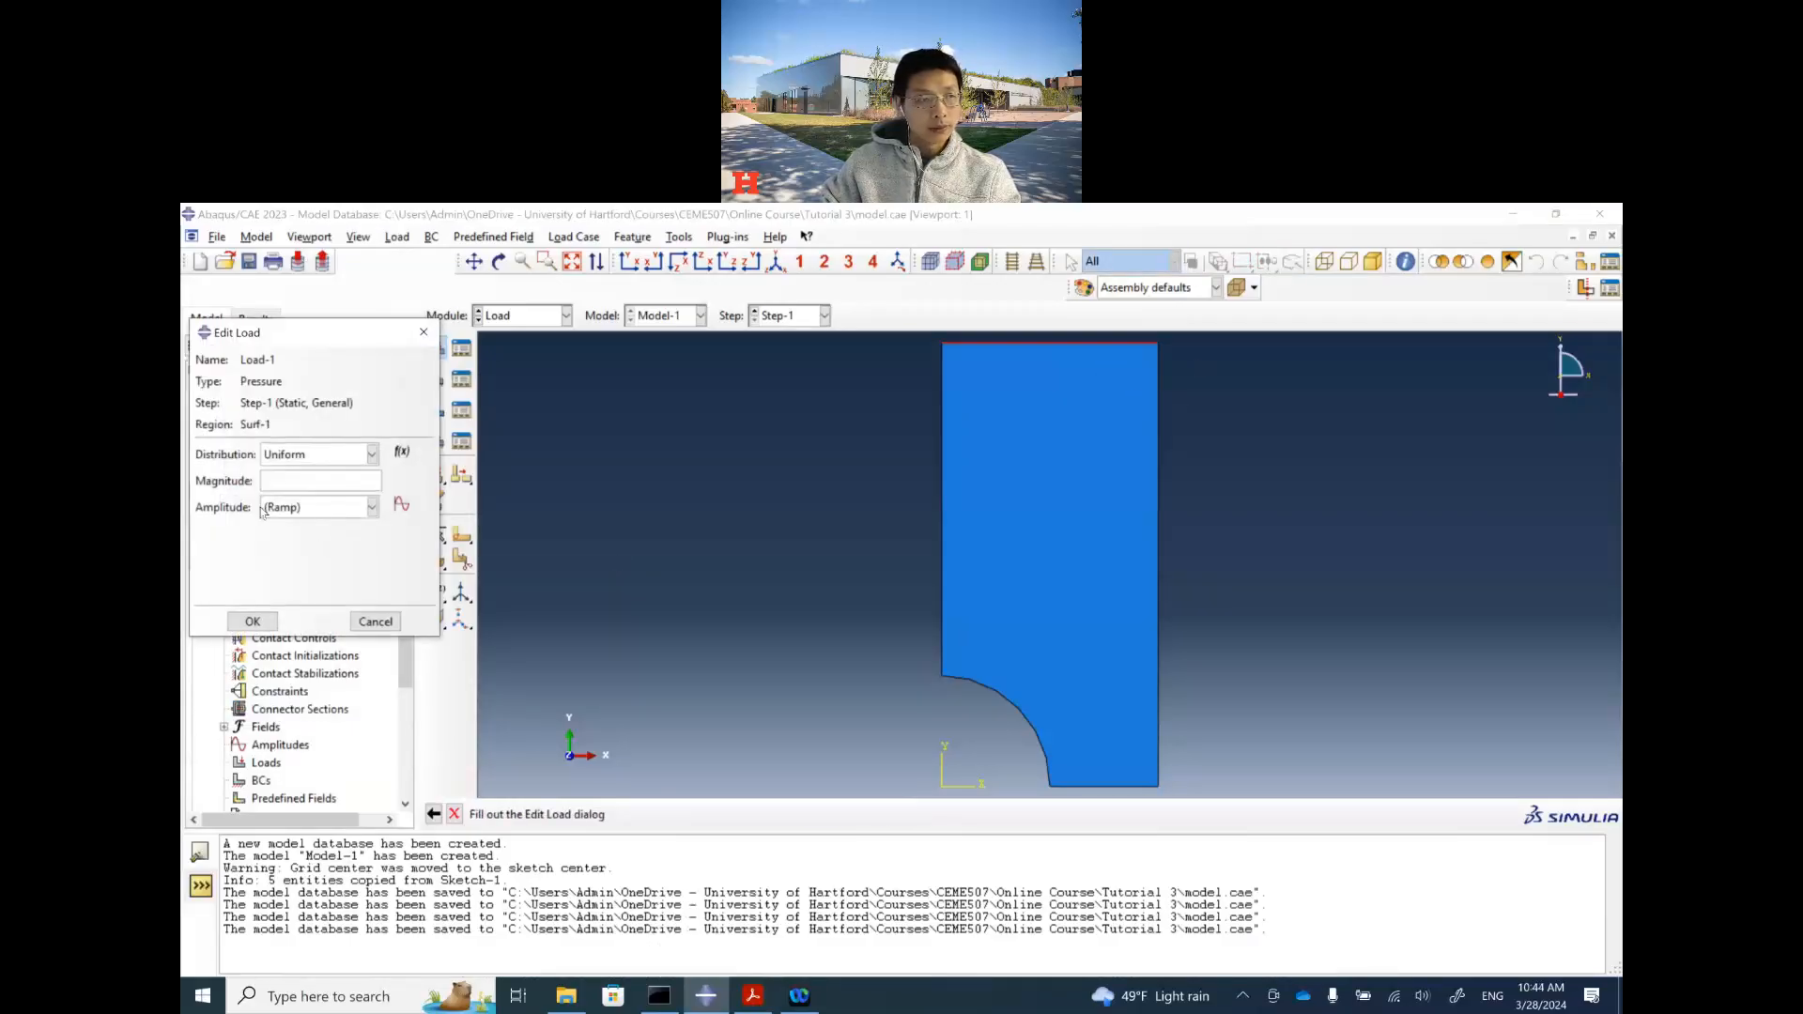
pyautogui.click(285, 484)
pyautogui.write('100')
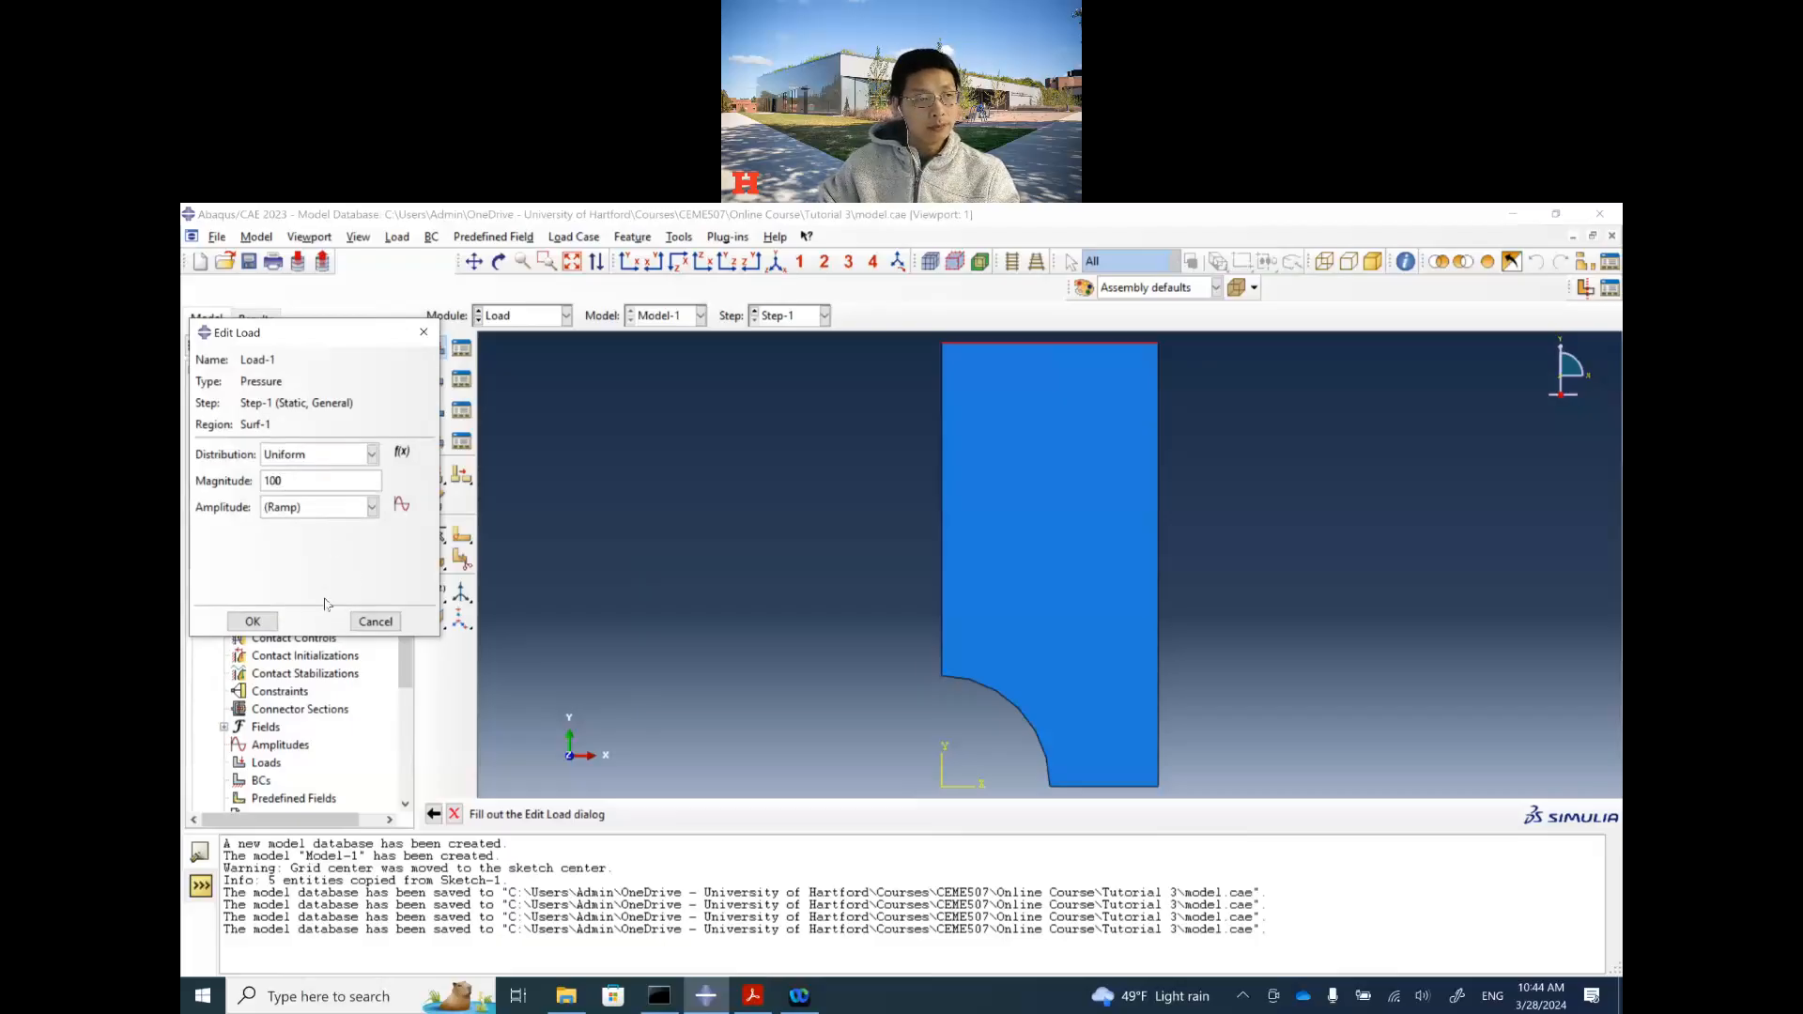
pyautogui.click(252, 622)
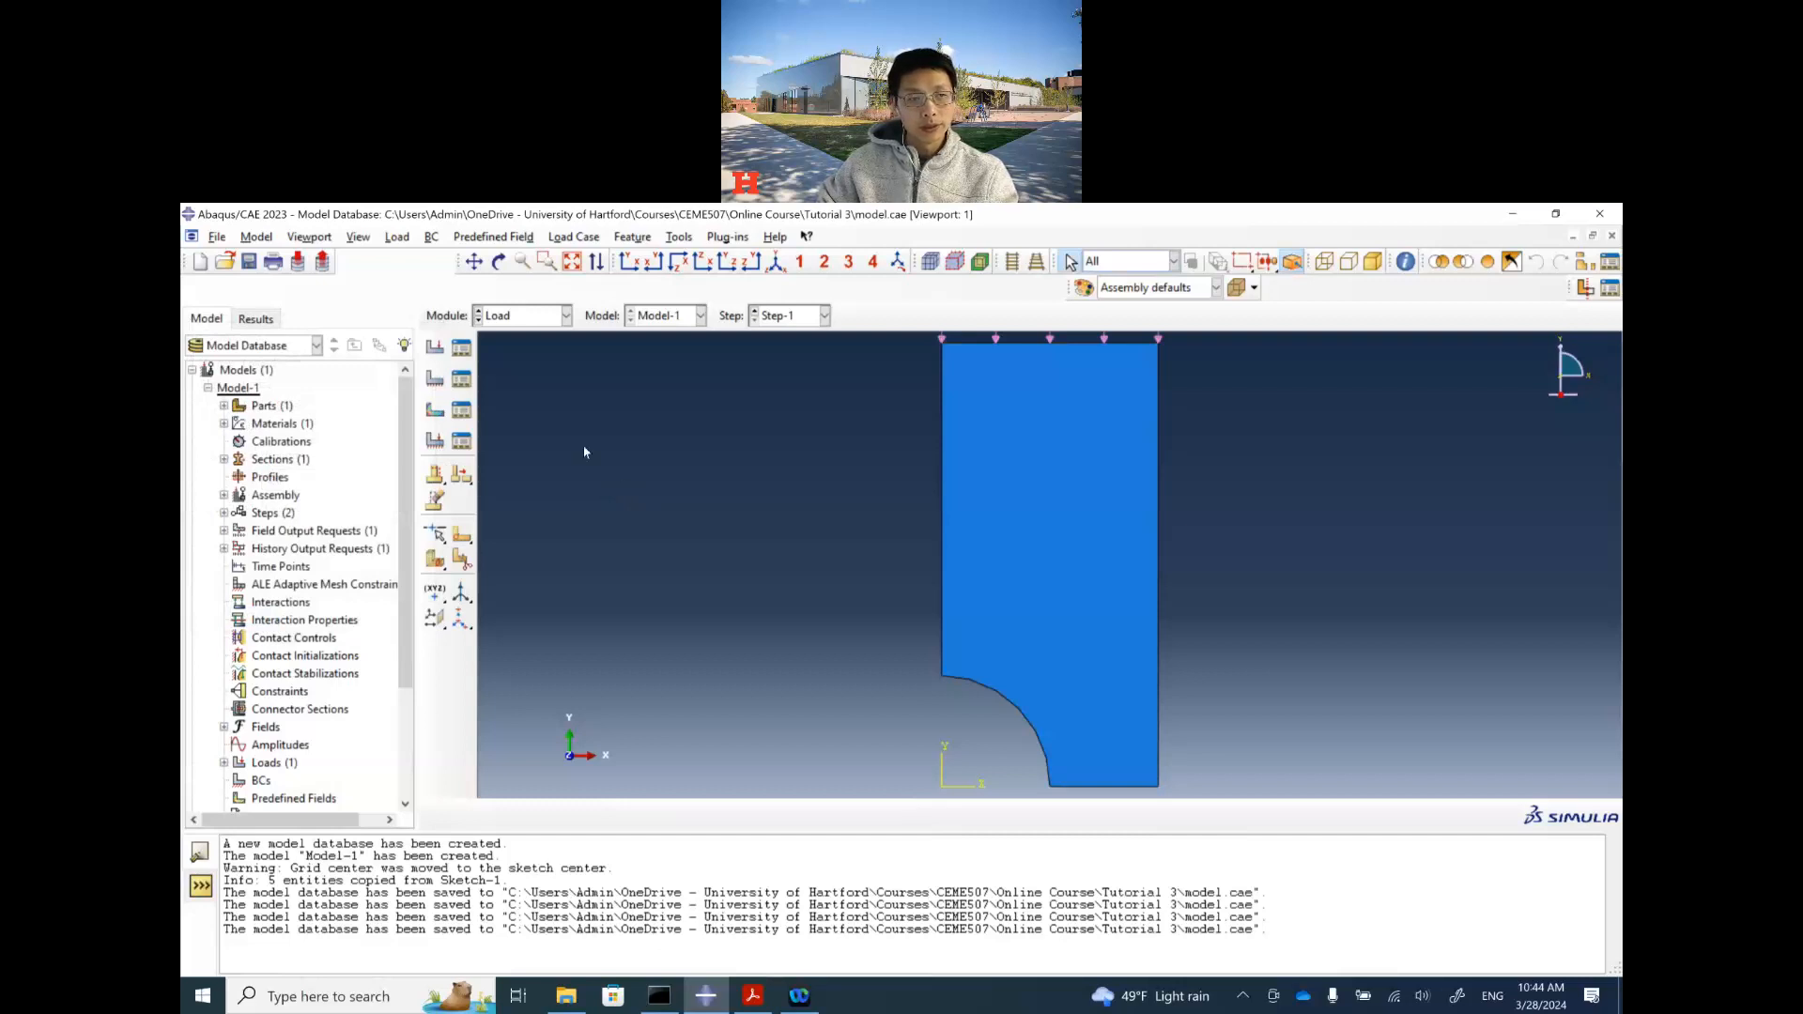
# Step: Edit the pressure load on the top edge to a magnitude of -100 and fit the whole model in view
pyautogui.click(463, 351)
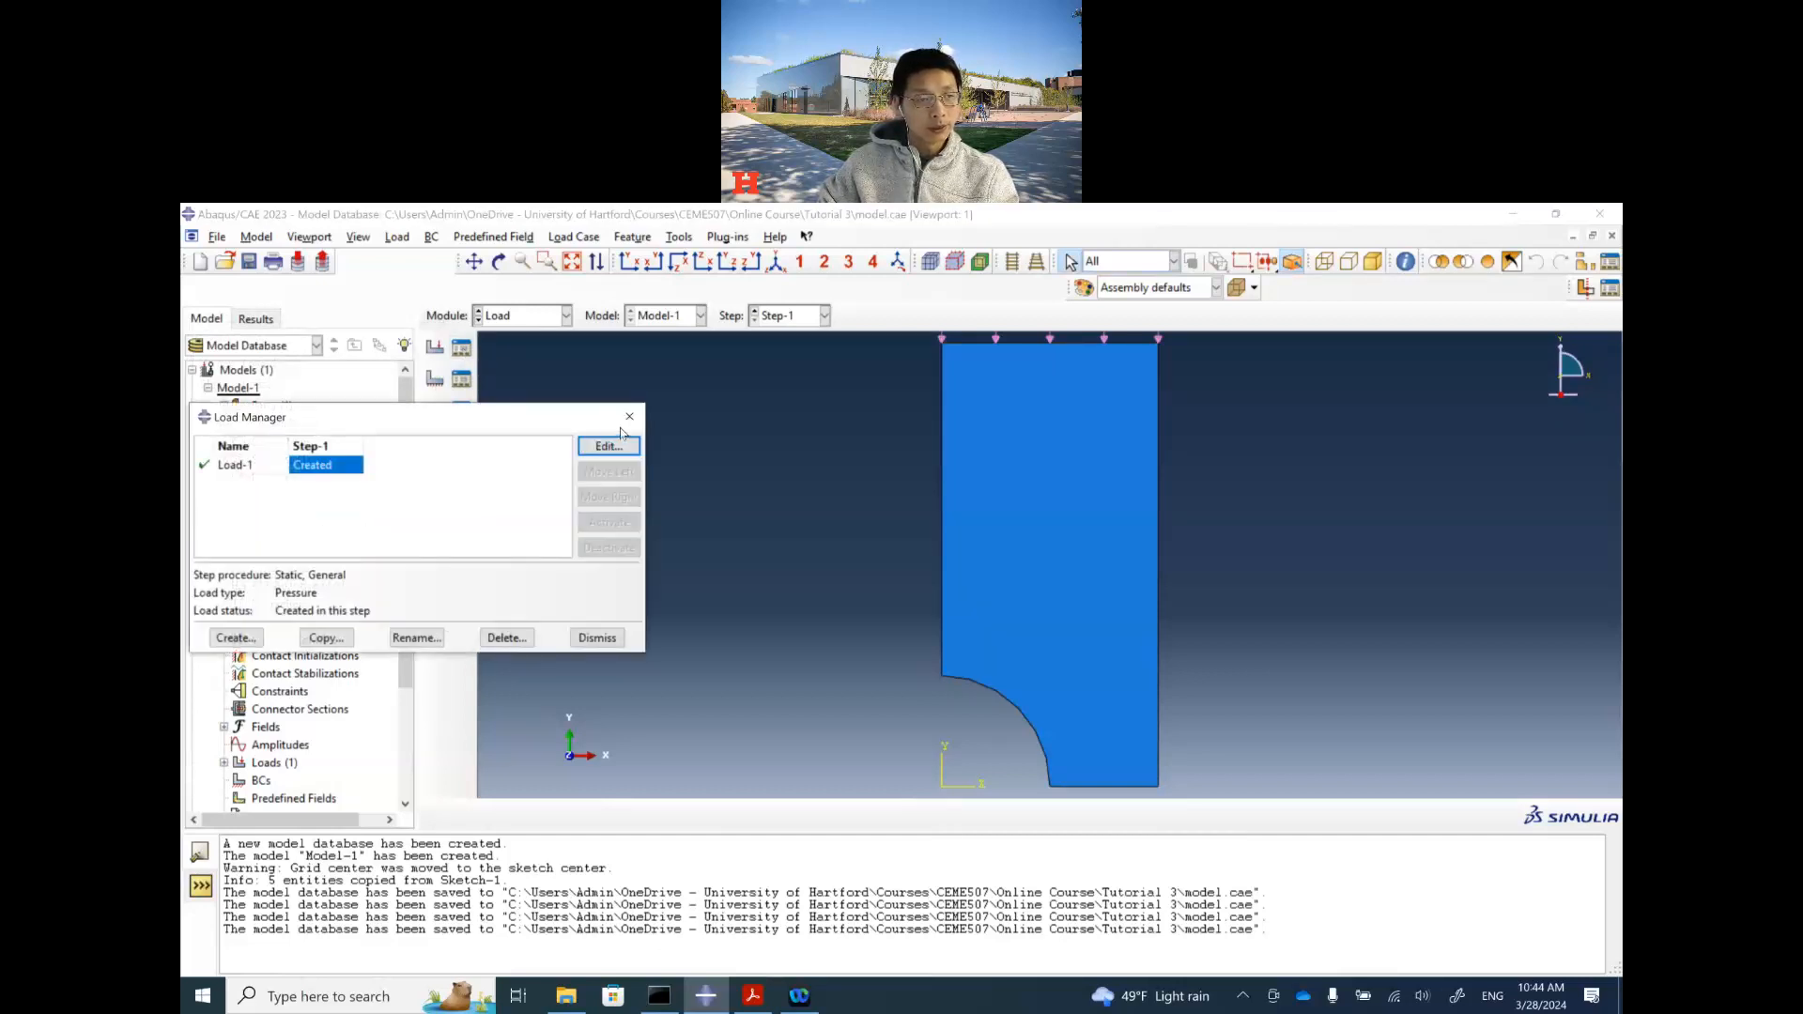
pyautogui.click(609, 446)
pyautogui.click(264, 483)
pyautogui.write('-100')
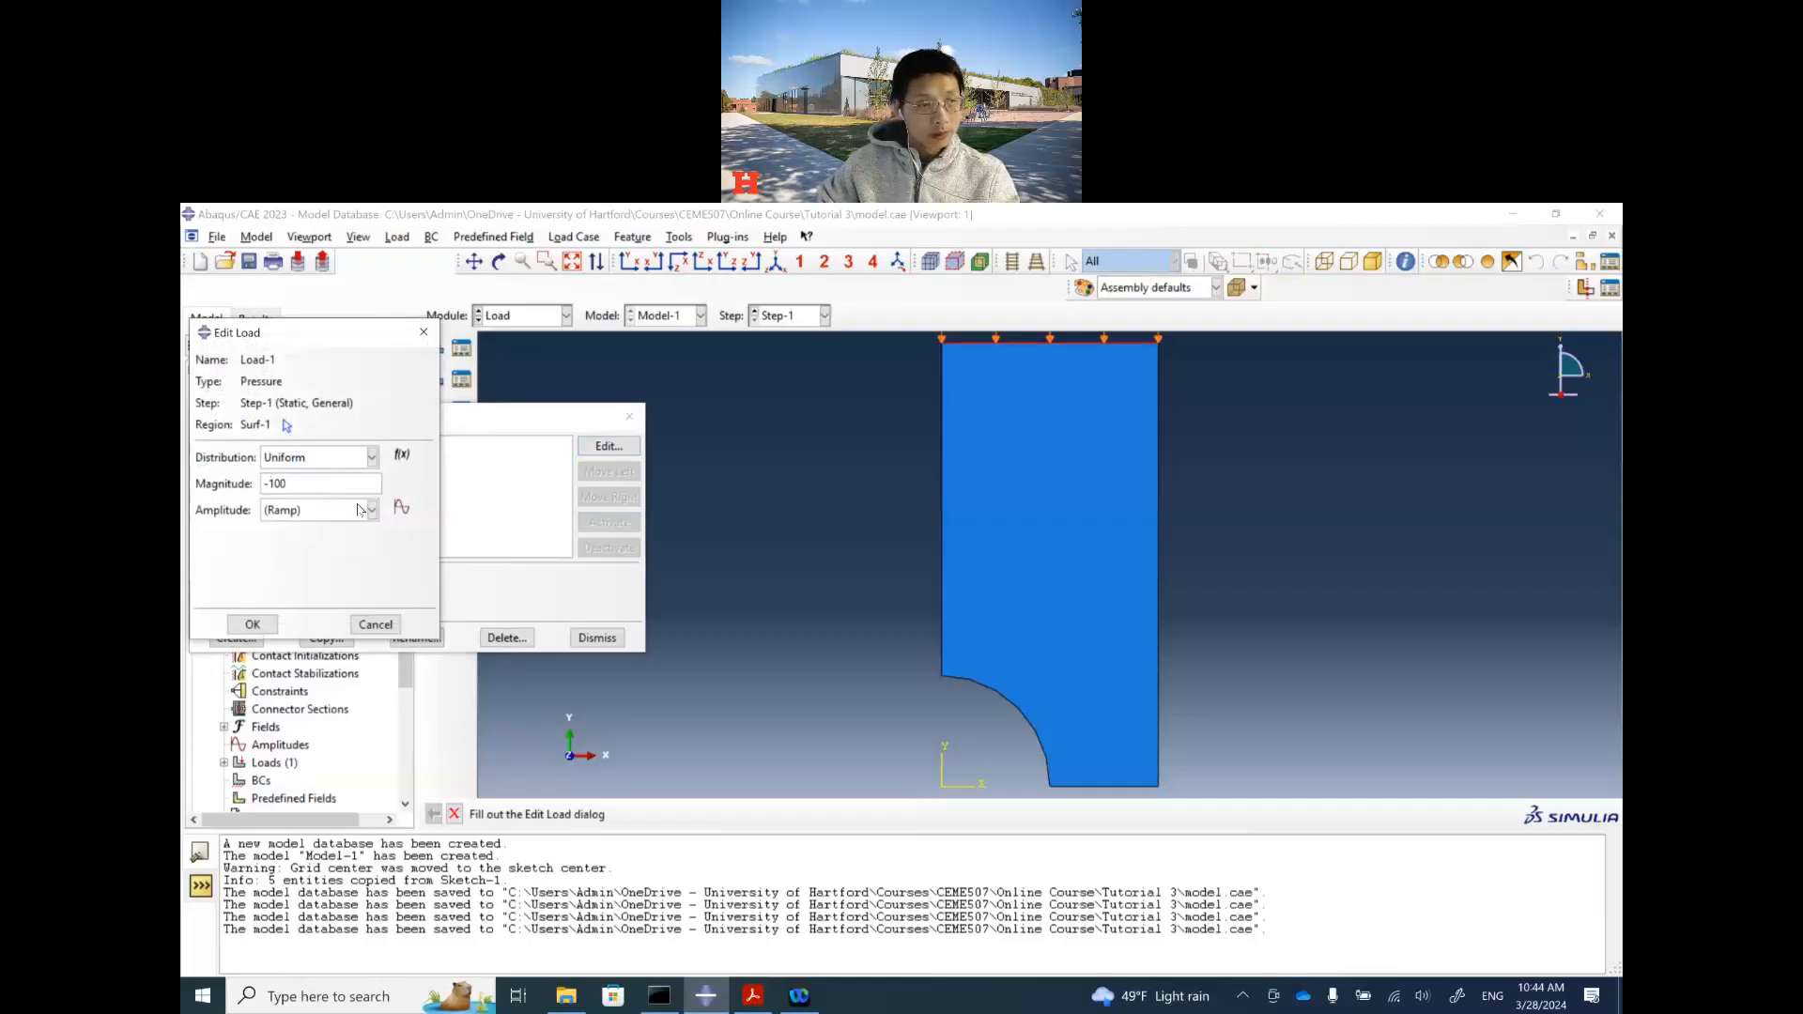
pyautogui.click(251, 625)
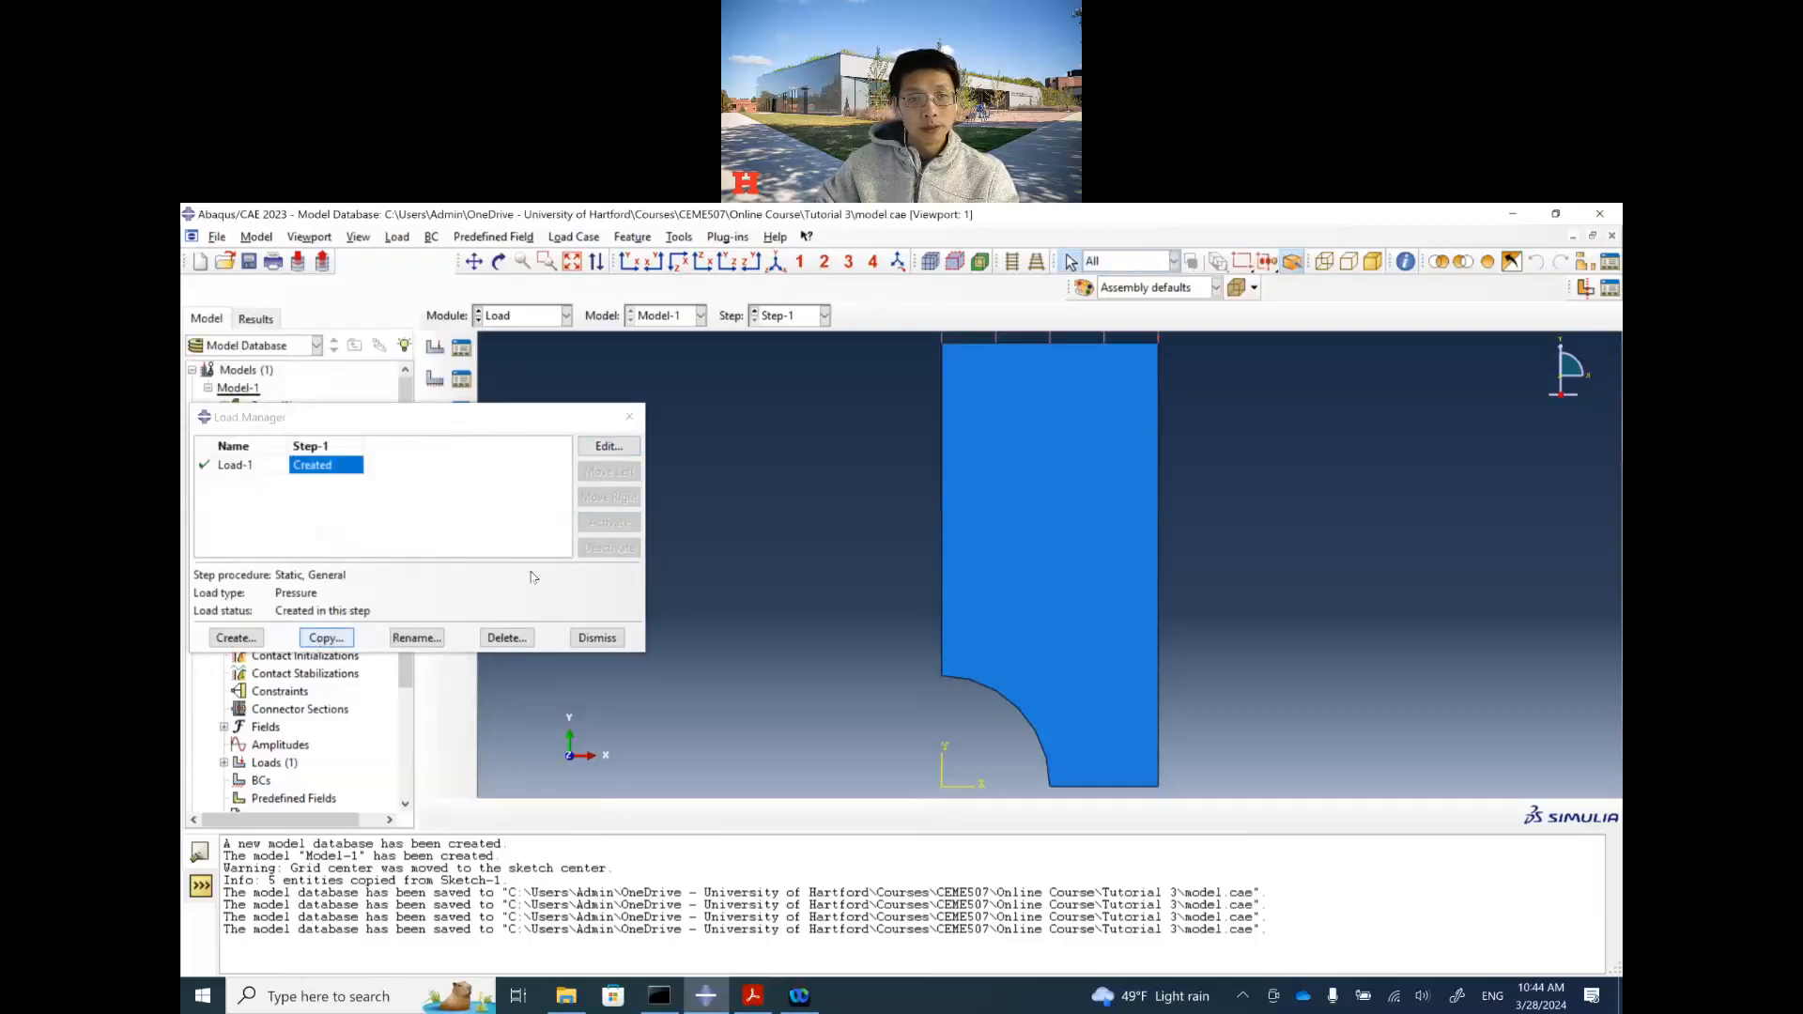
pyautogui.click(598, 638)
pyautogui.click(574, 264)
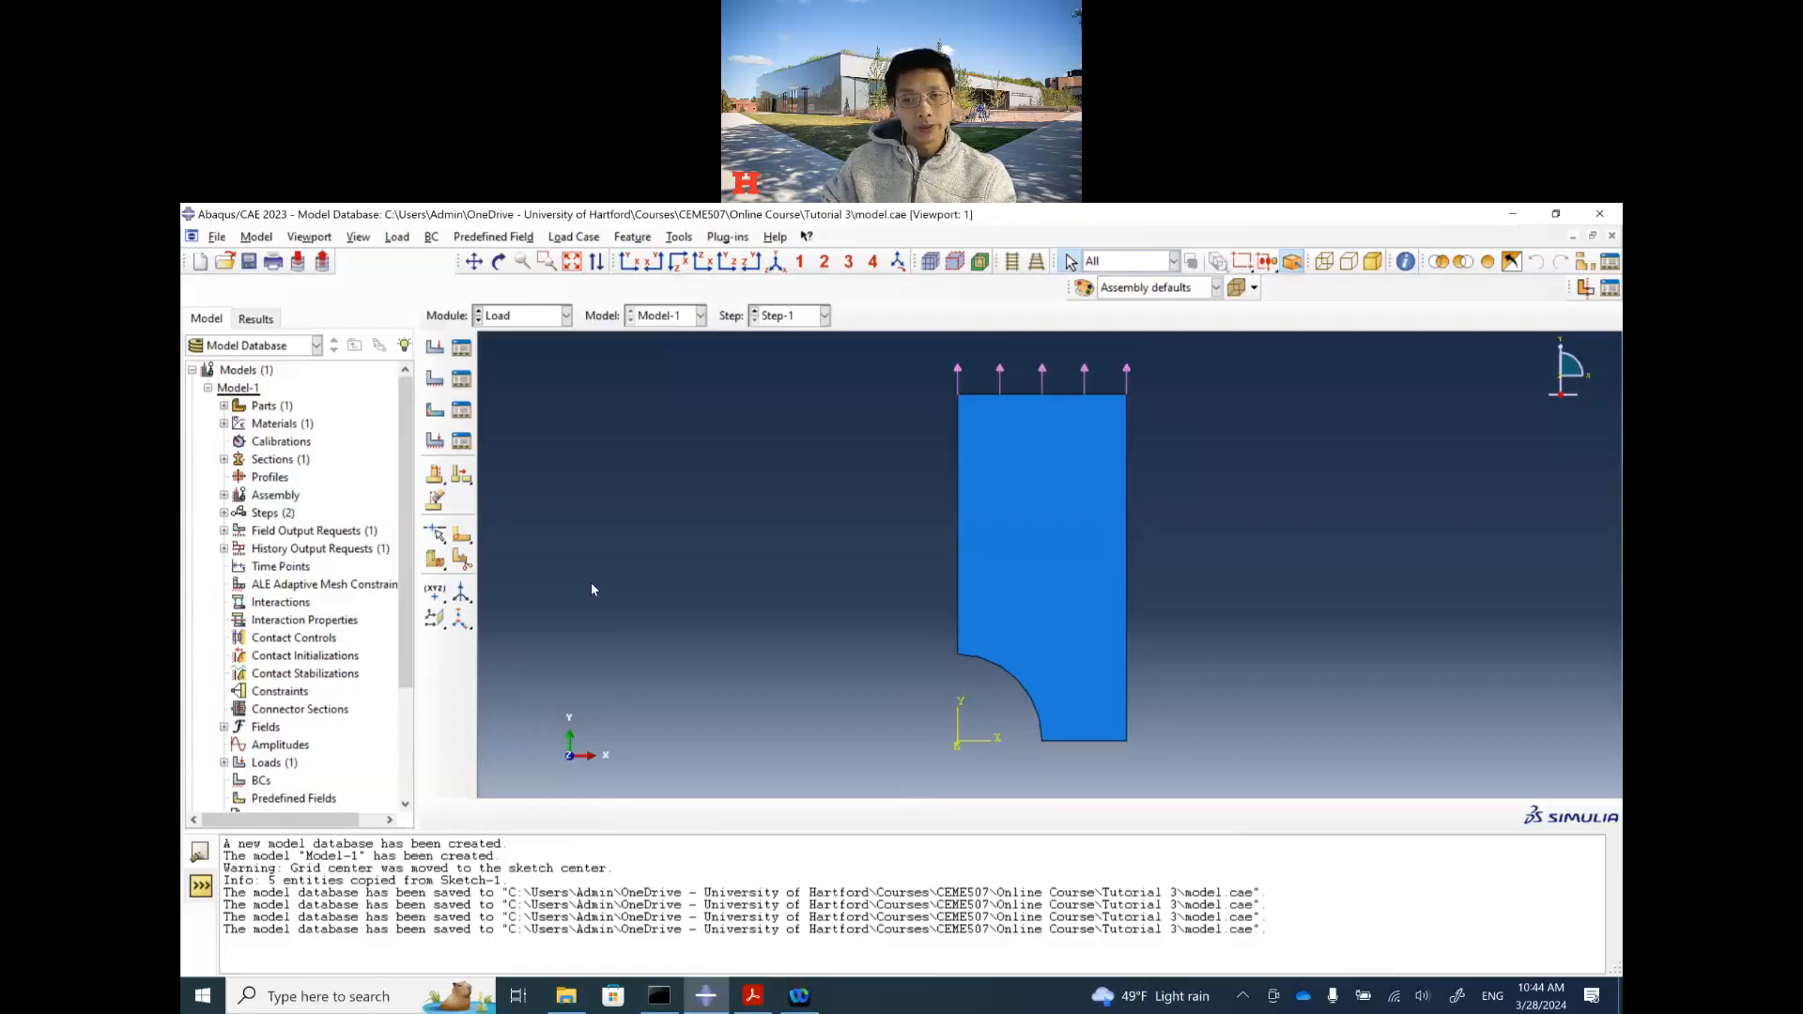
# Step: Create a Symmetry/Antisymmetry/Encastre boundary condition in Step-1 on the plate's left vertical edge using XSYMM
pyautogui.click(436, 378)
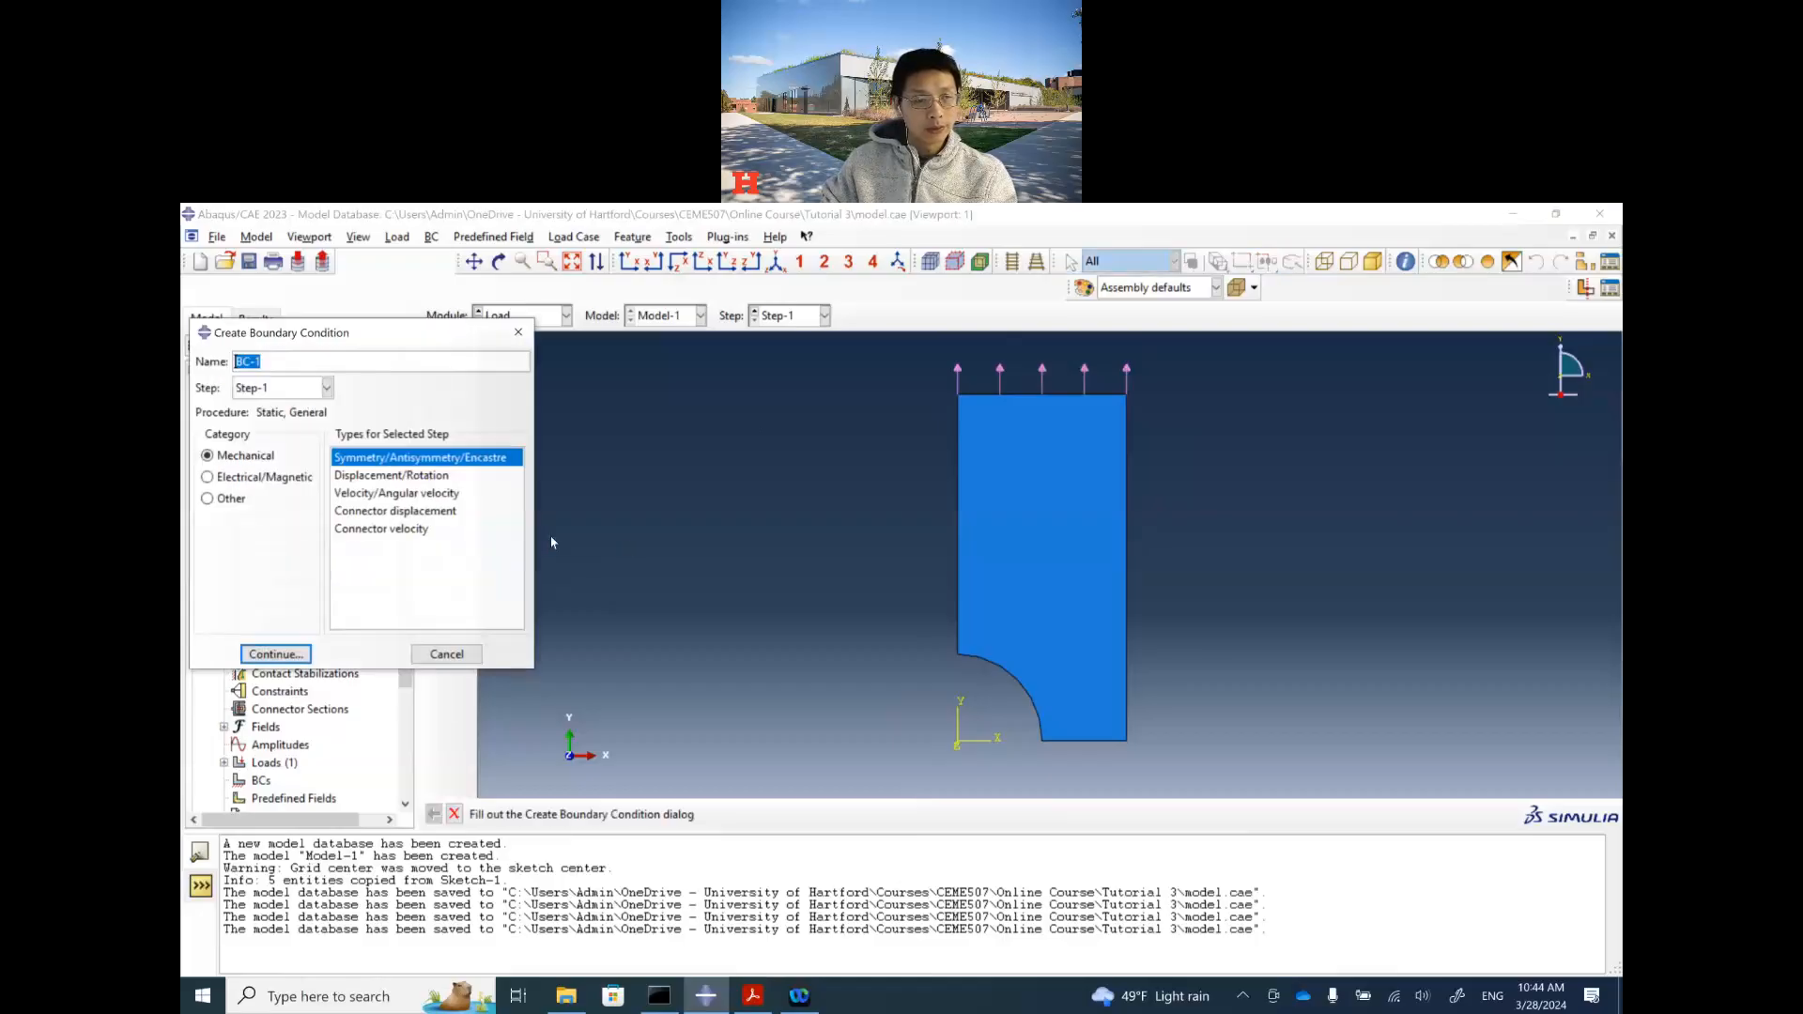
pyautogui.click(301, 657)
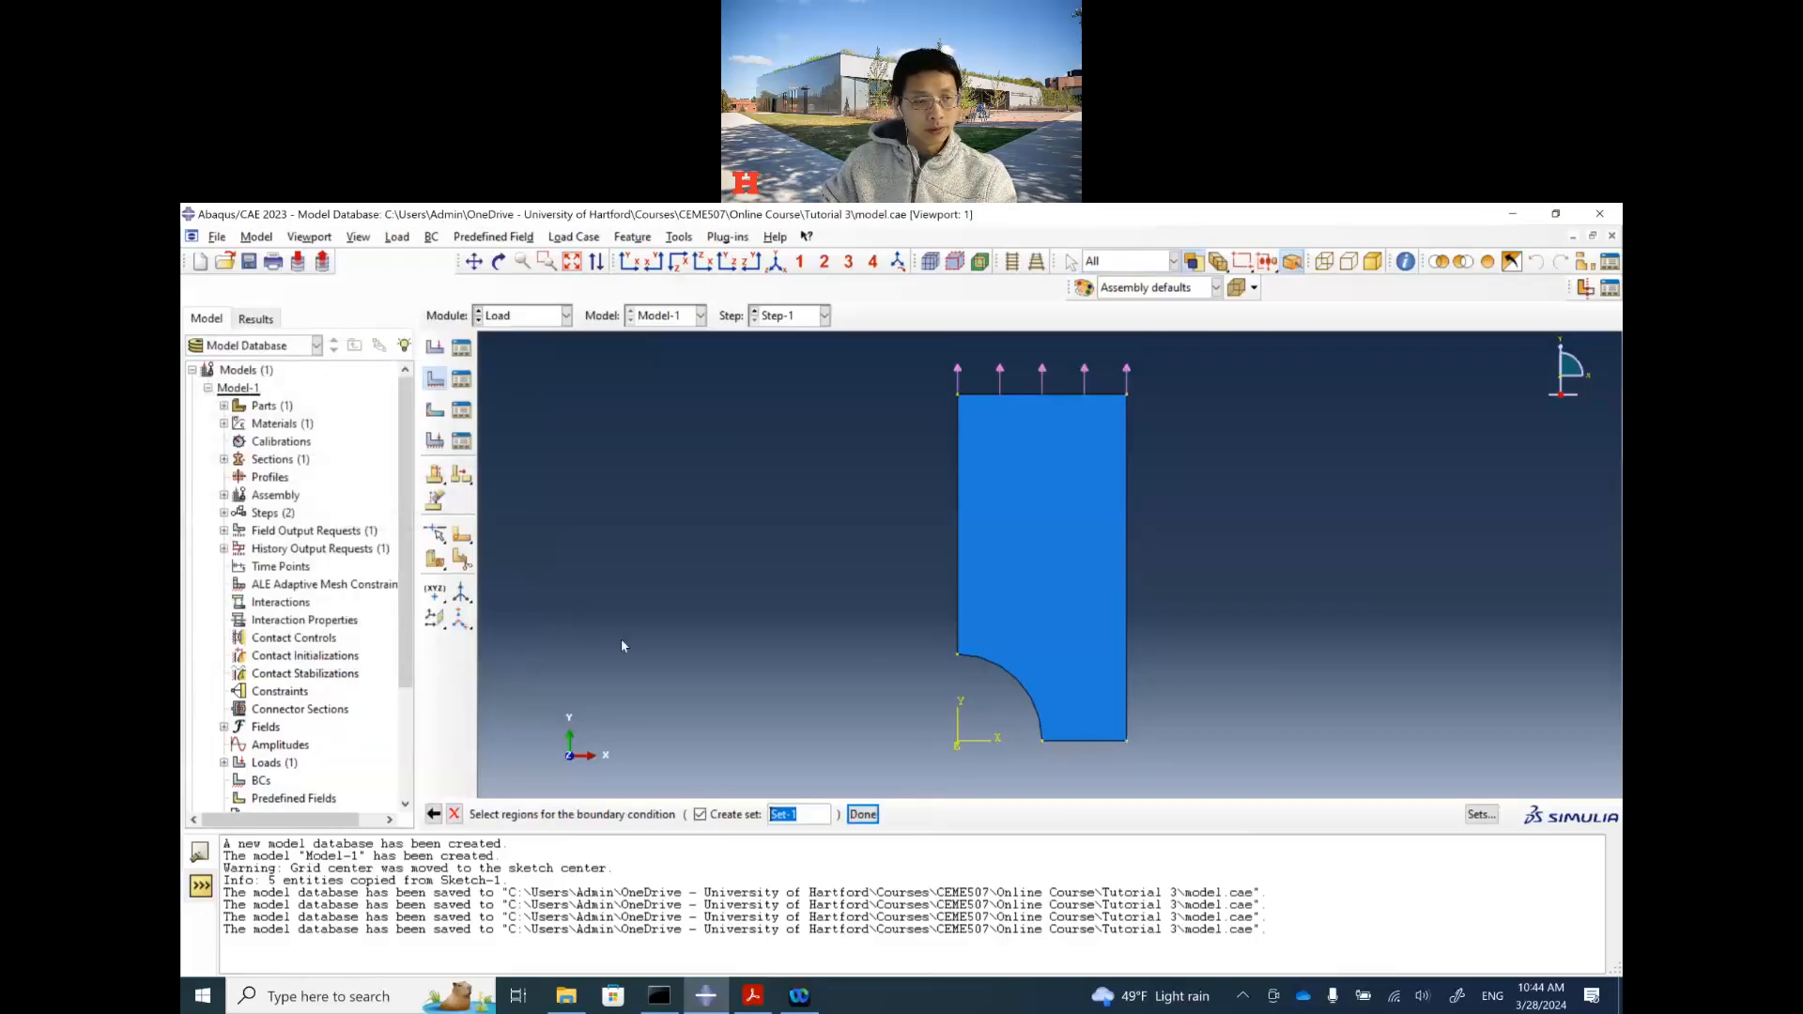
pyautogui.click(960, 542)
pyautogui.click(862, 813)
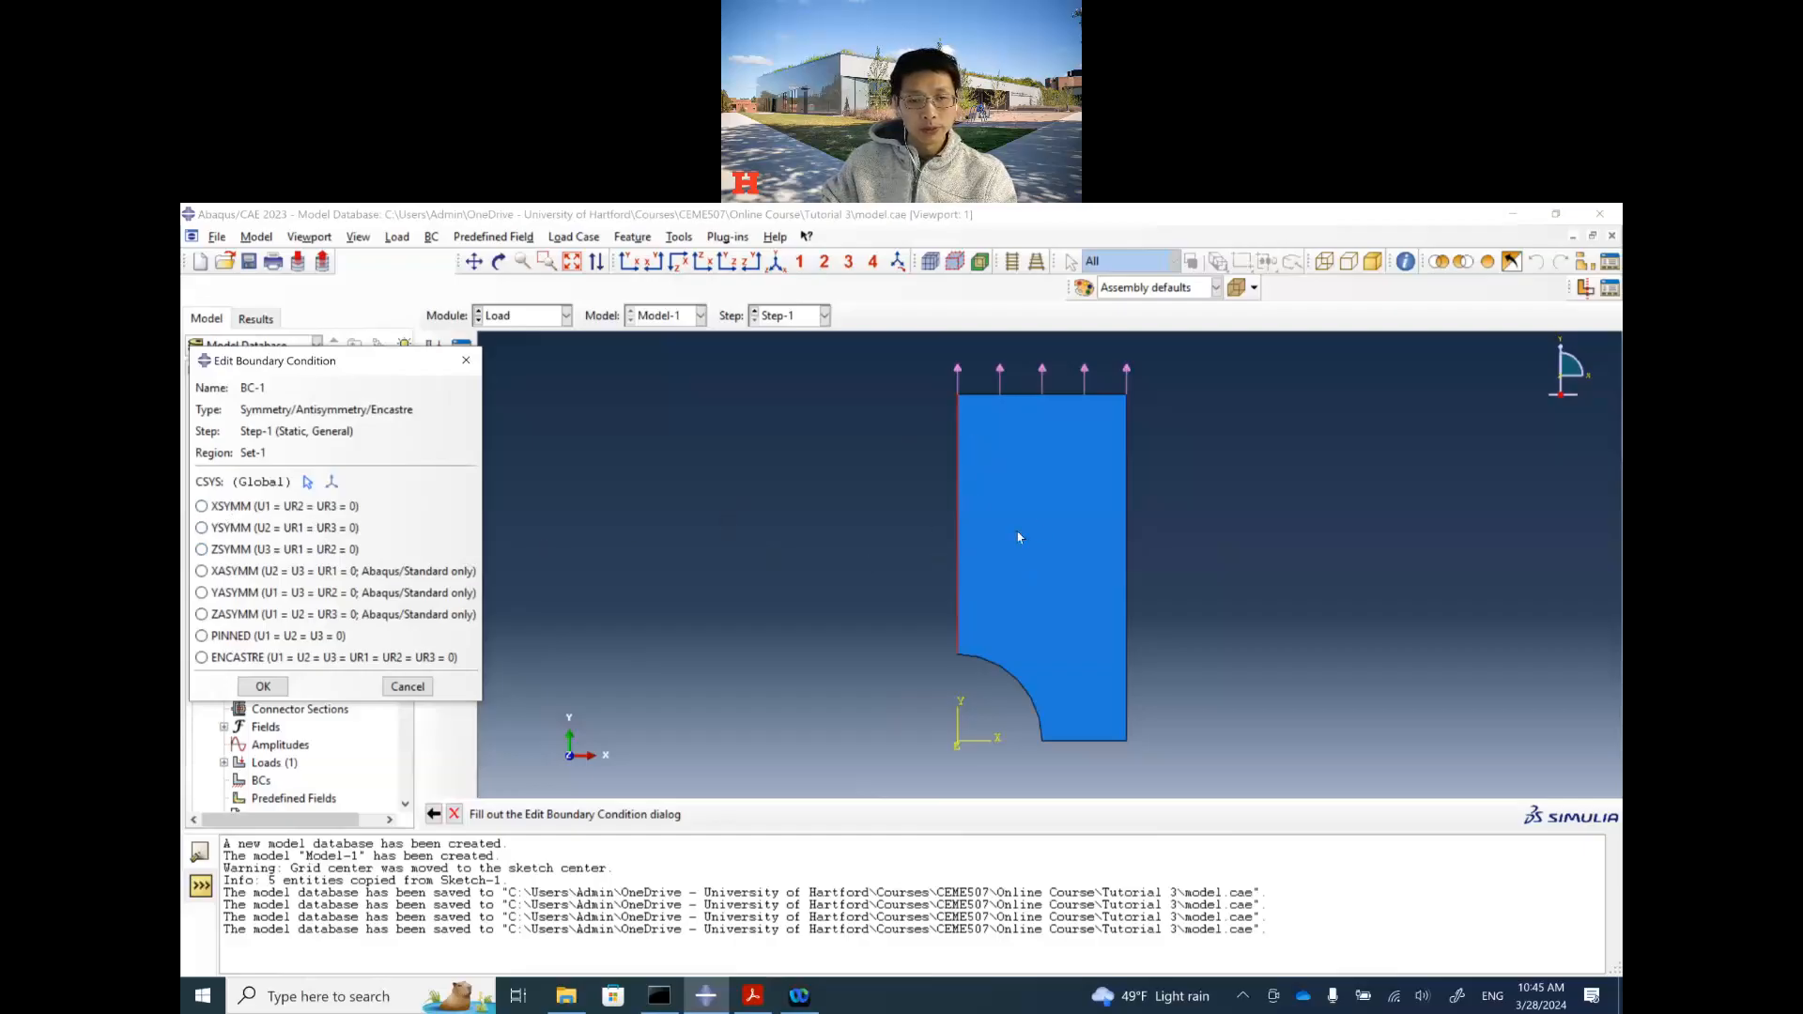
pyautogui.click(203, 507)
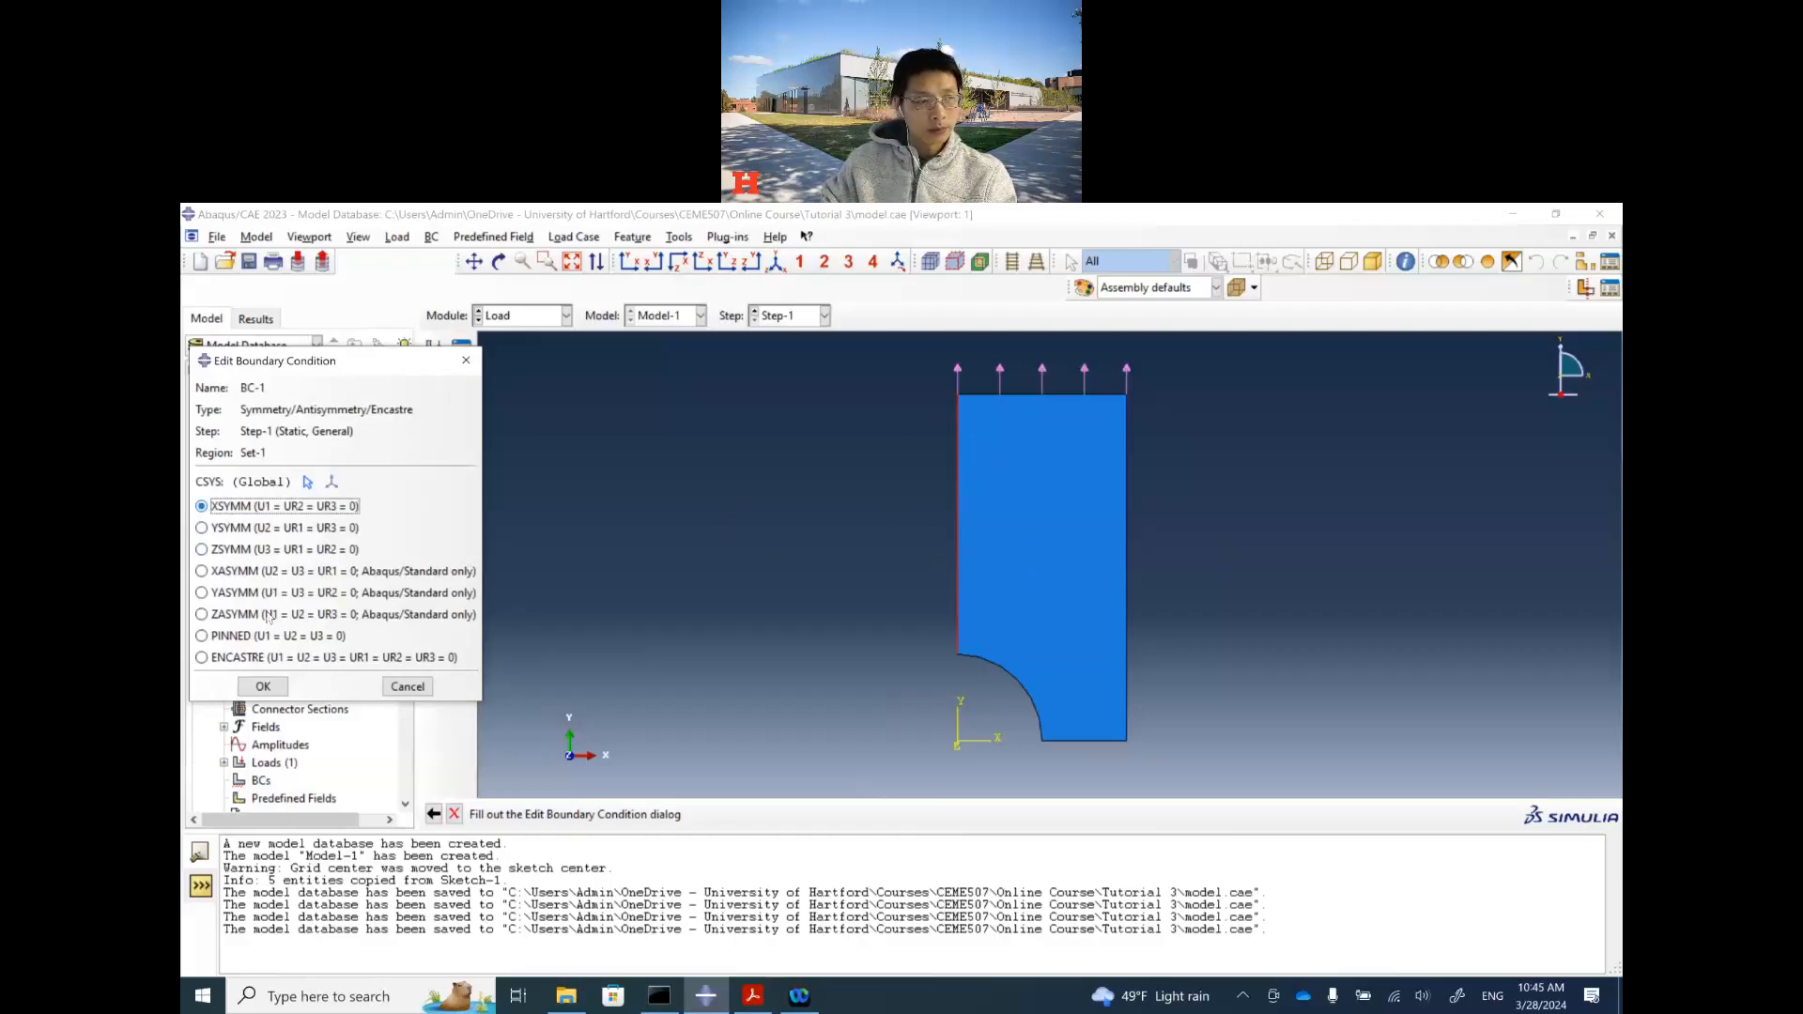
pyautogui.click(263, 687)
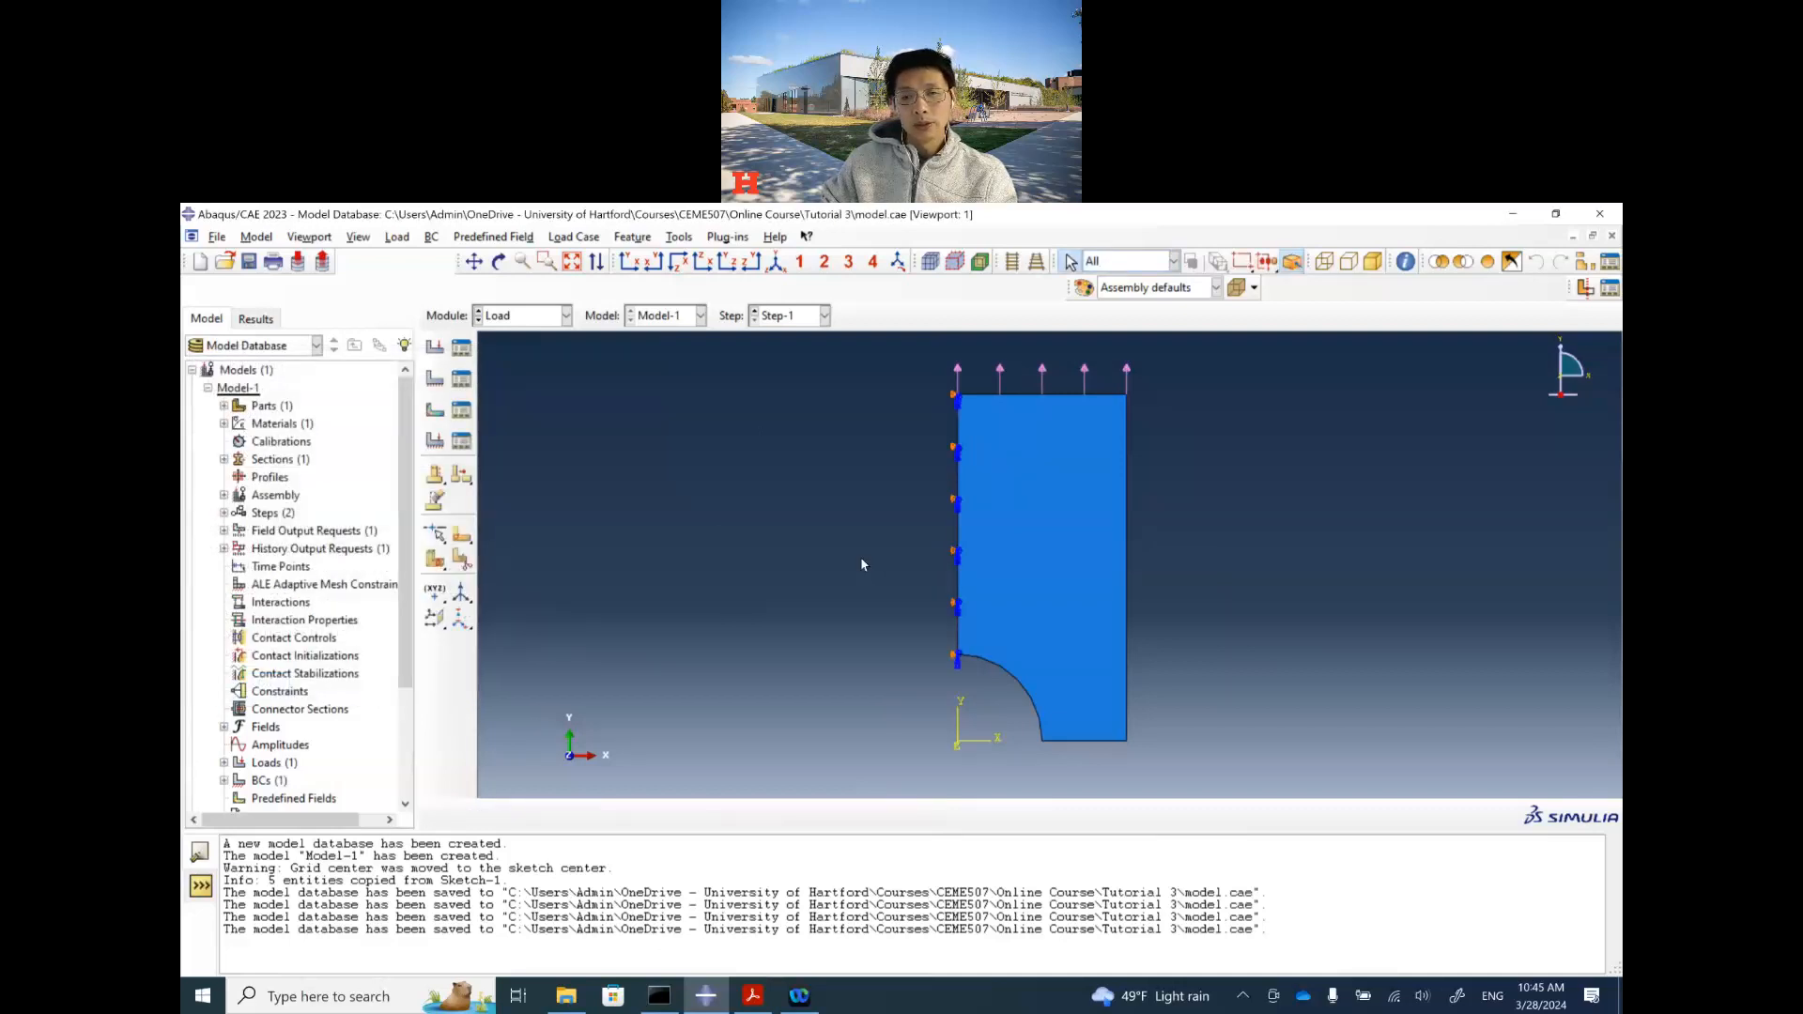
# Step: Create a Symmetry/Antisymmetry/Encastre boundary condition in Step-1 on the plate's bottom horizontal edge using YSYMM
pyautogui.click(435, 378)
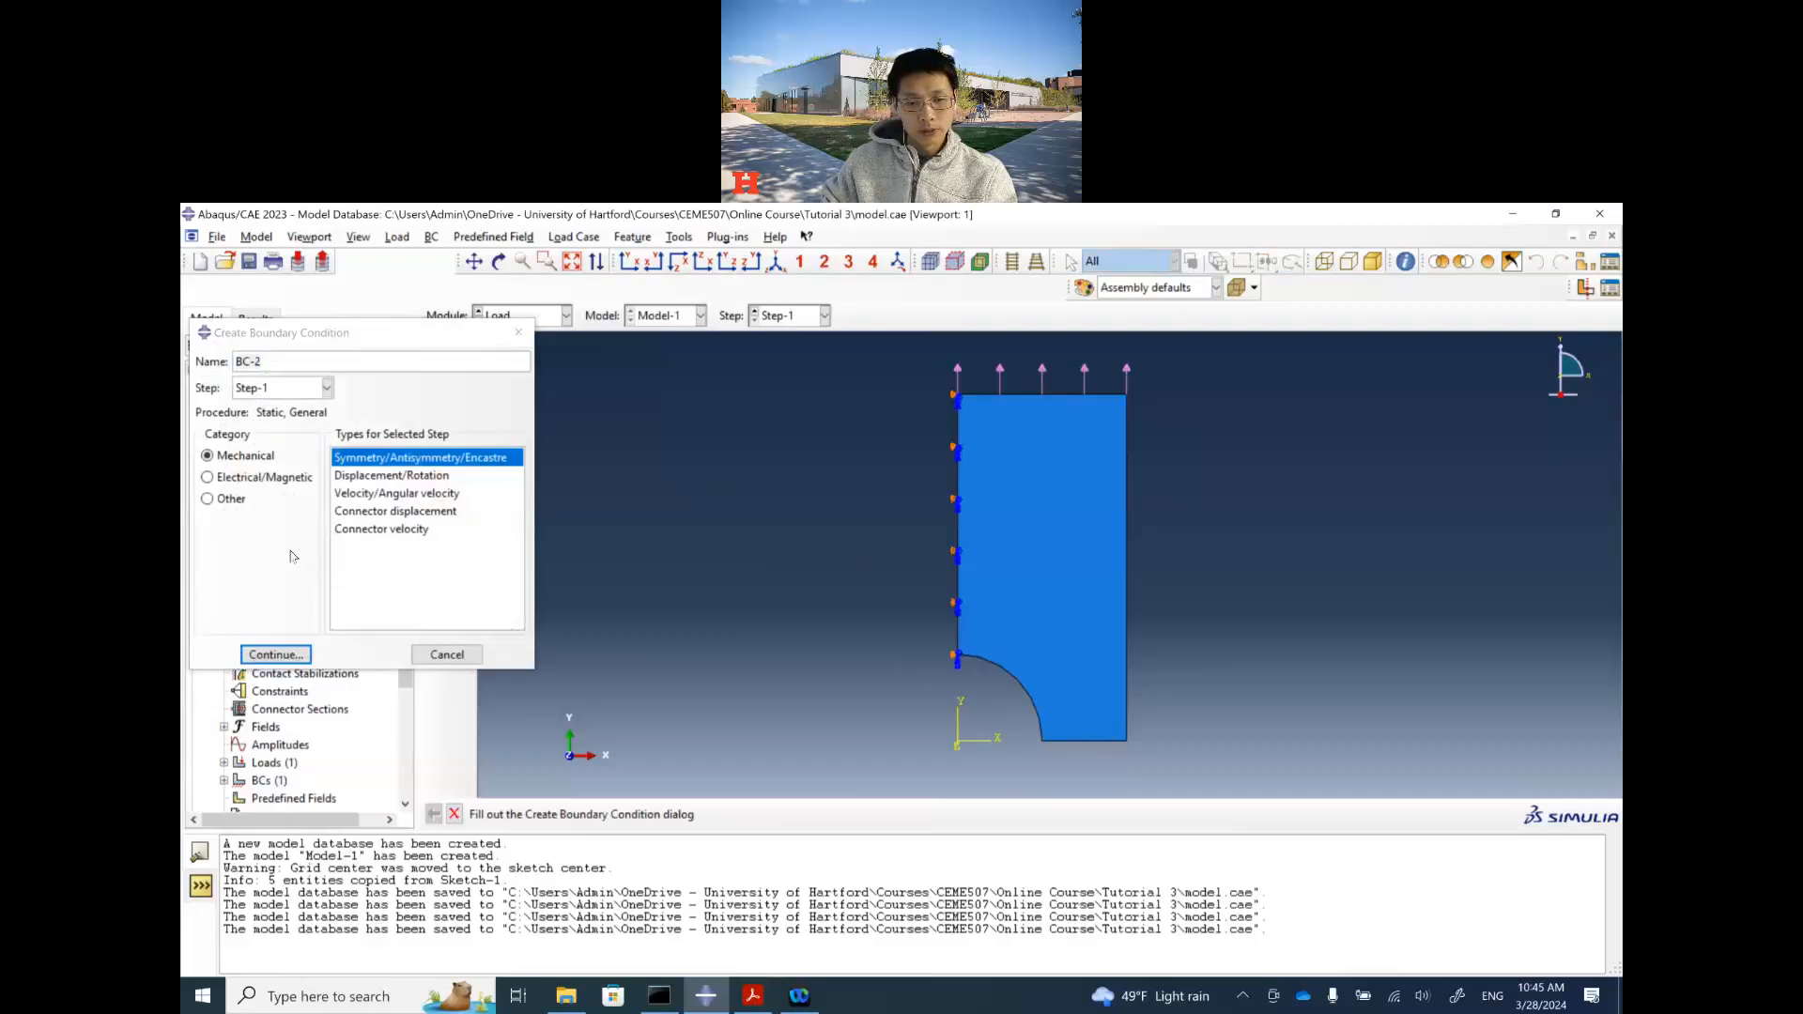
pyautogui.click(289, 653)
pyautogui.click(1099, 741)
pyautogui.click(862, 814)
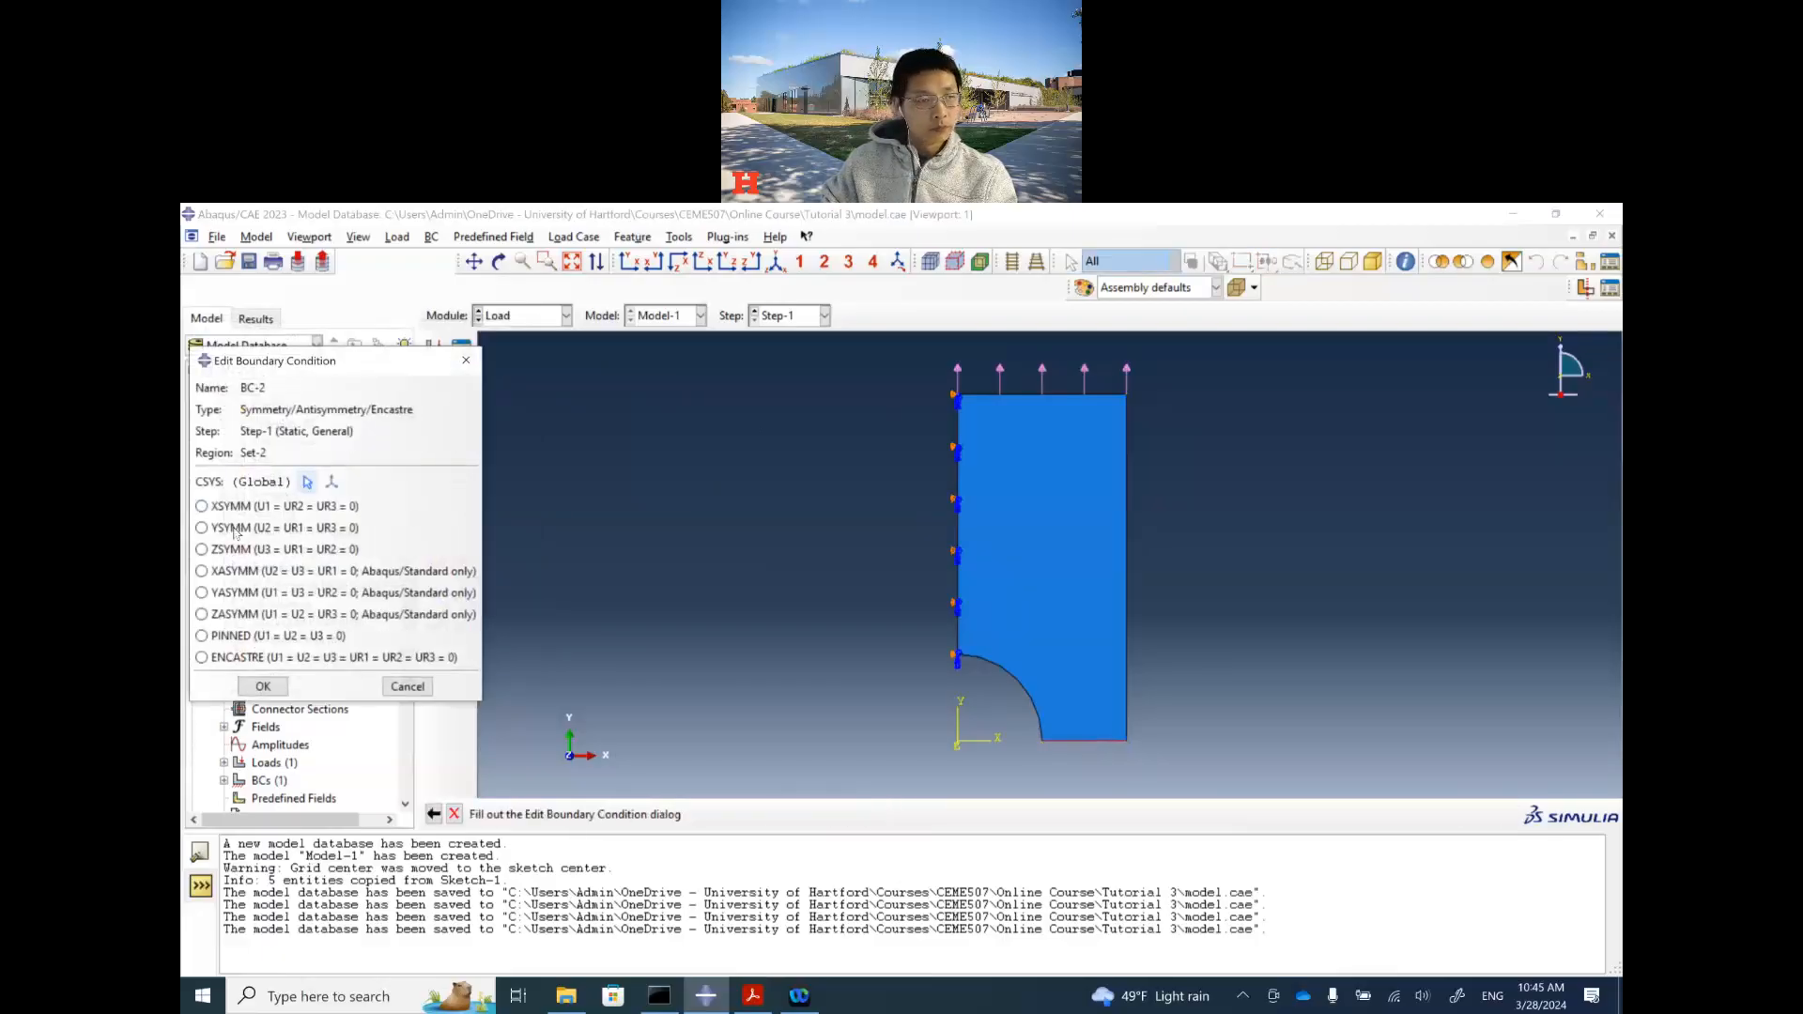
pyautogui.click(231, 528)
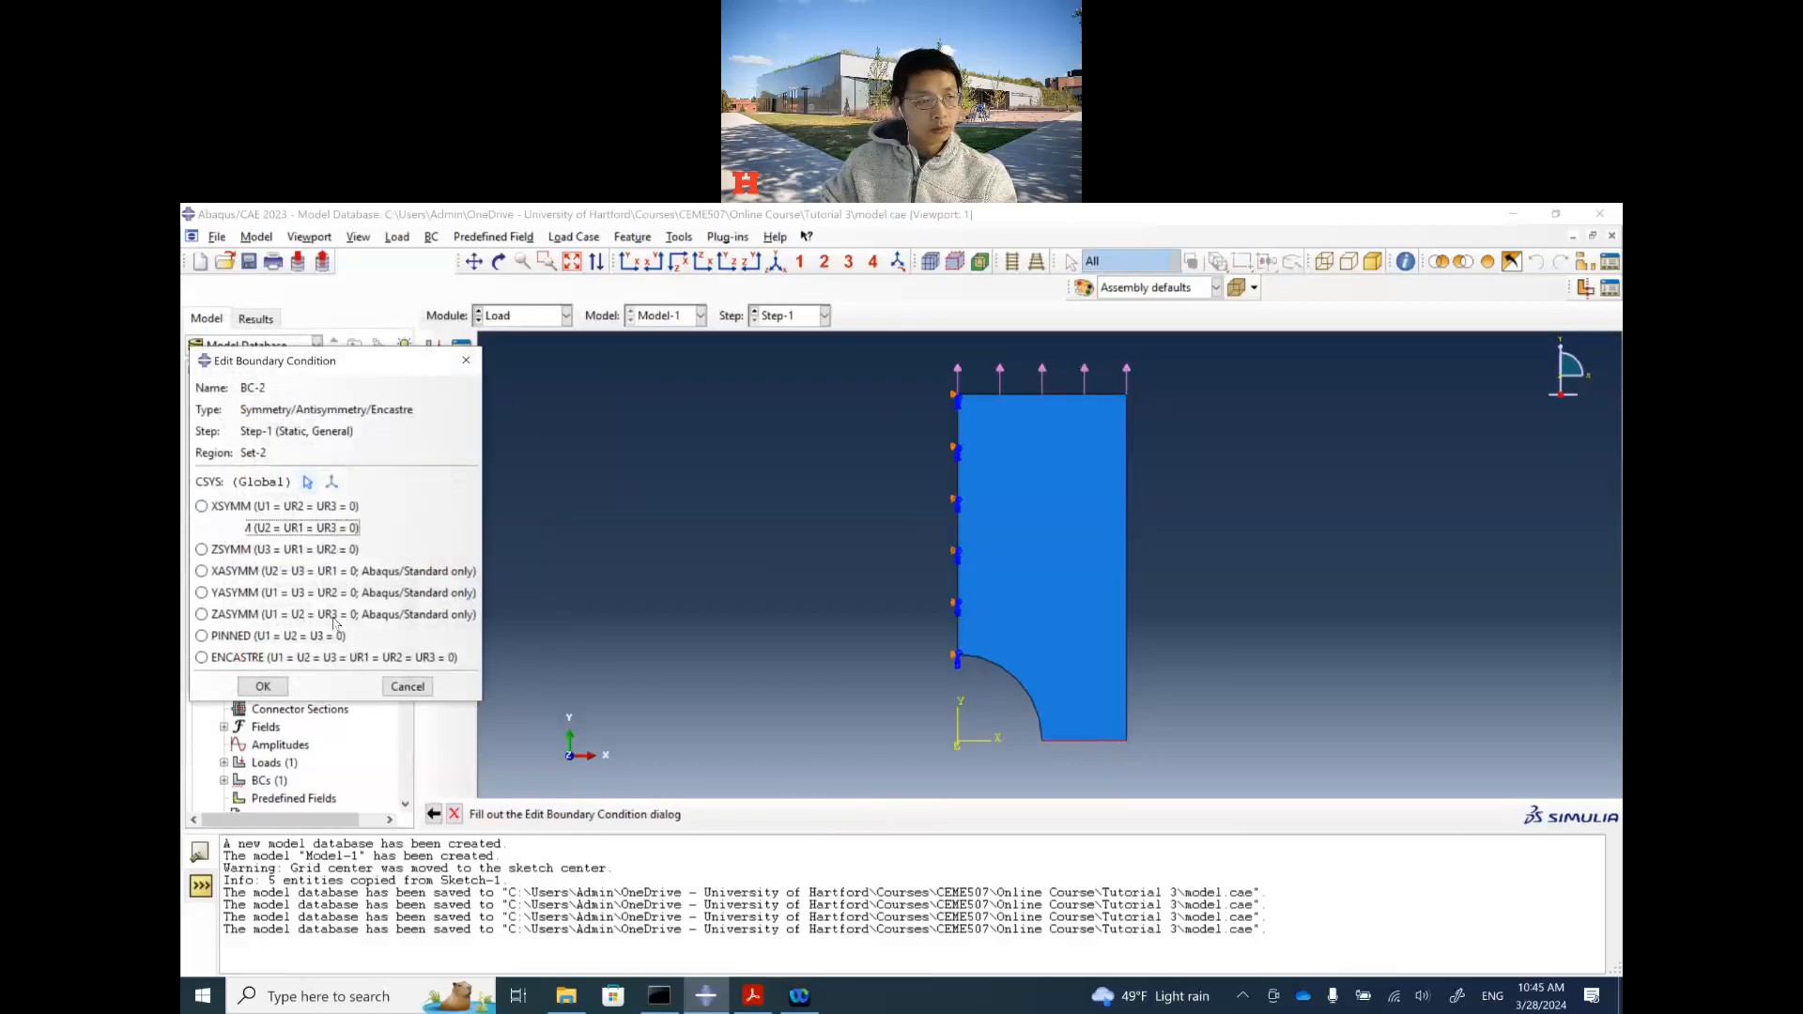
pyautogui.click(263, 687)
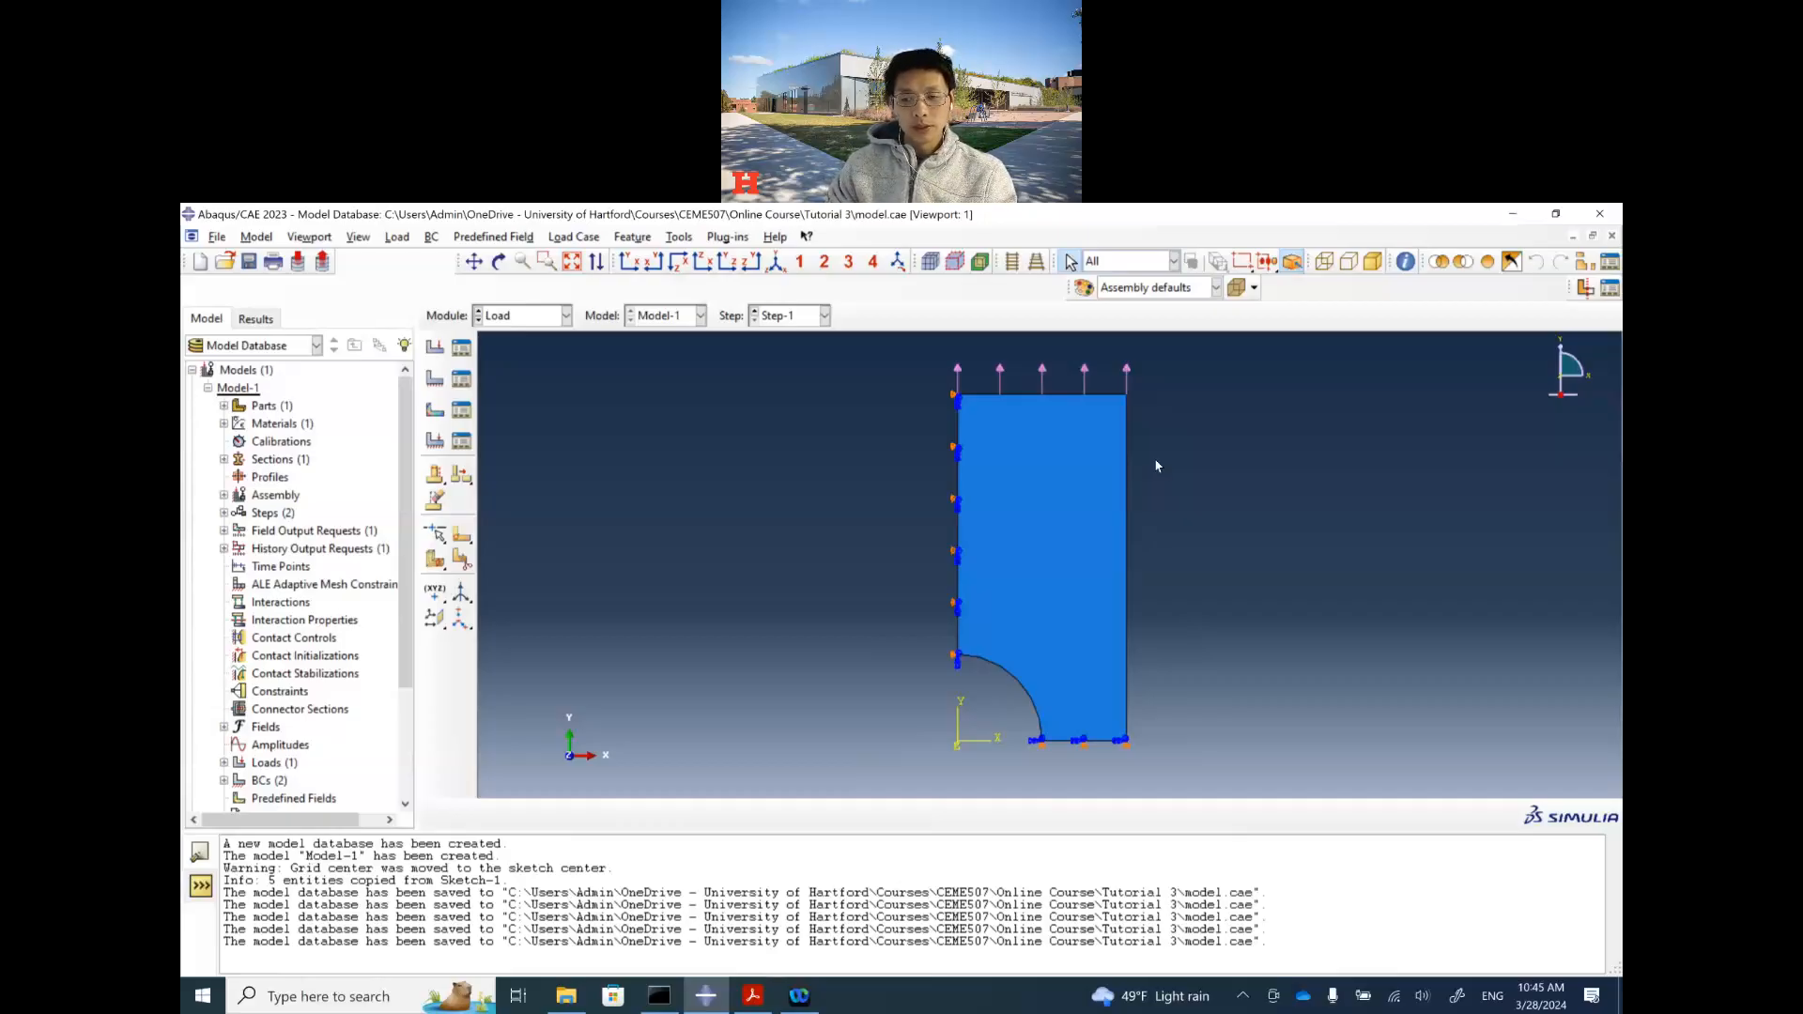
# Step: Switch to the Mesh module and review the edge seeding instructions and element size in the Abaqus Tutorial 3 PDF
pyautogui.click(566, 316)
pyautogui.click(549, 447)
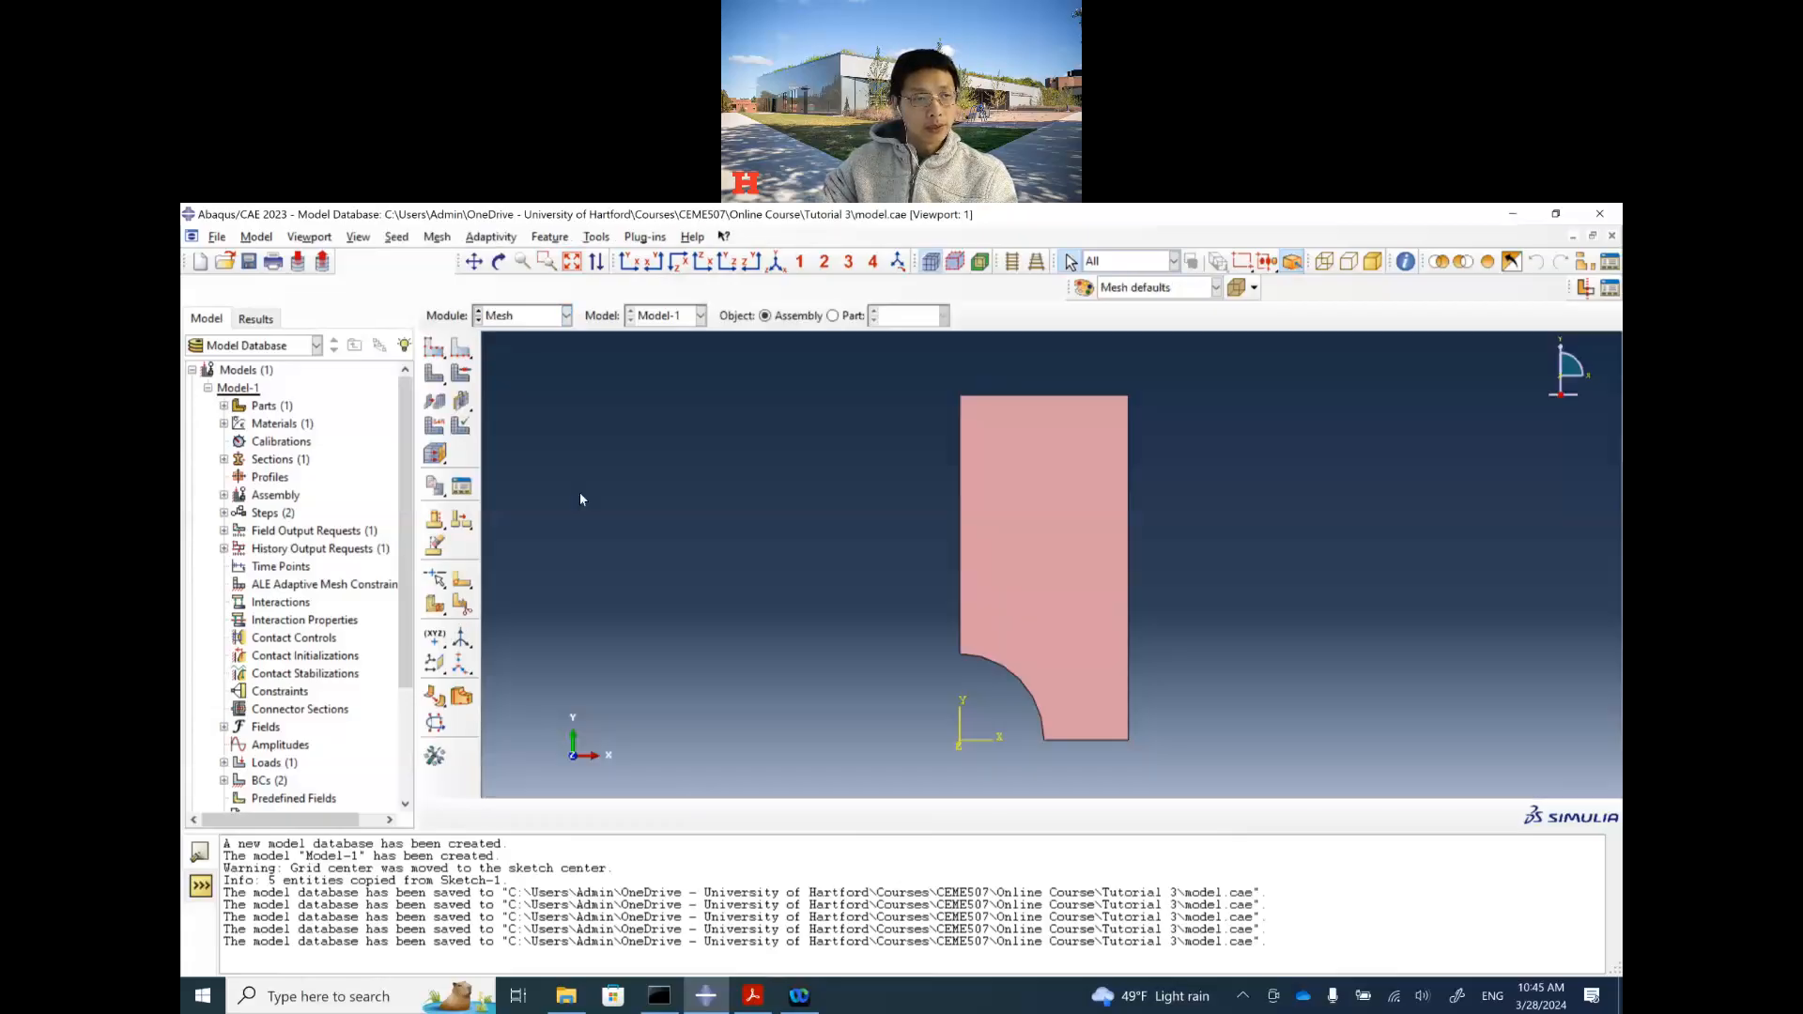
pyautogui.click(754, 996)
pyautogui.scroll(-10, 866, 720)
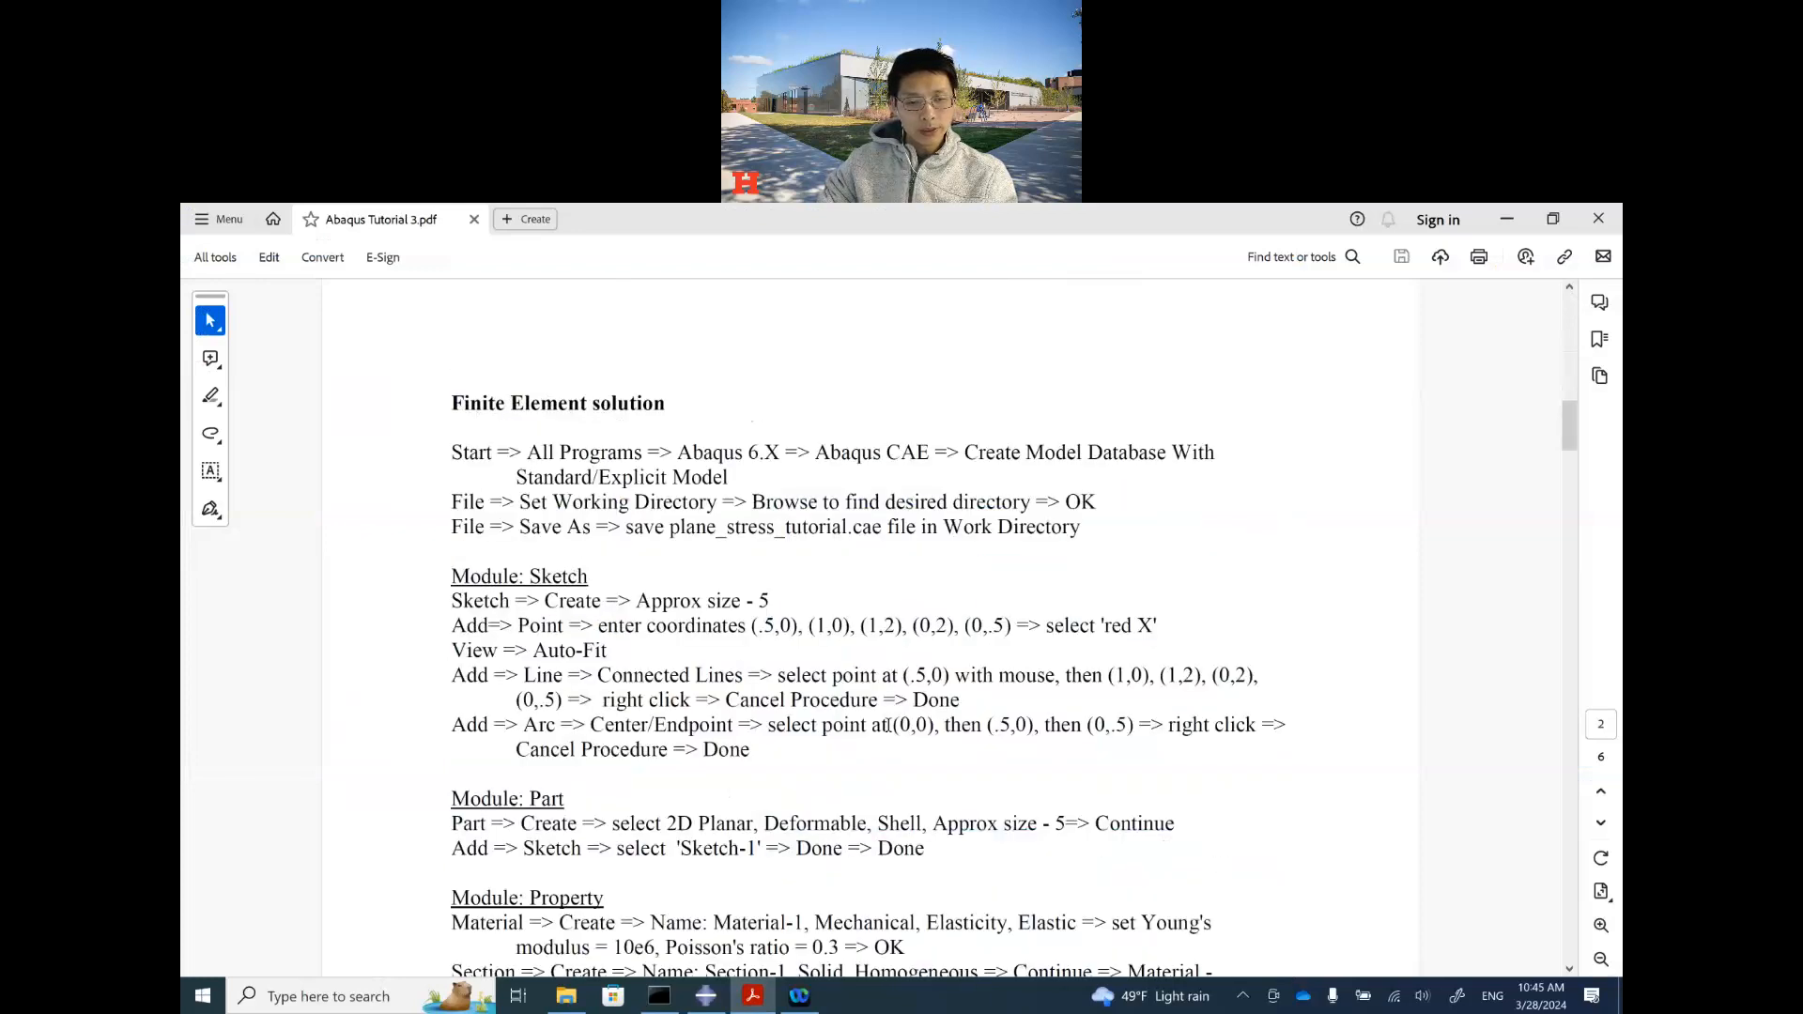
pyautogui.scroll(-8, 889, 724)
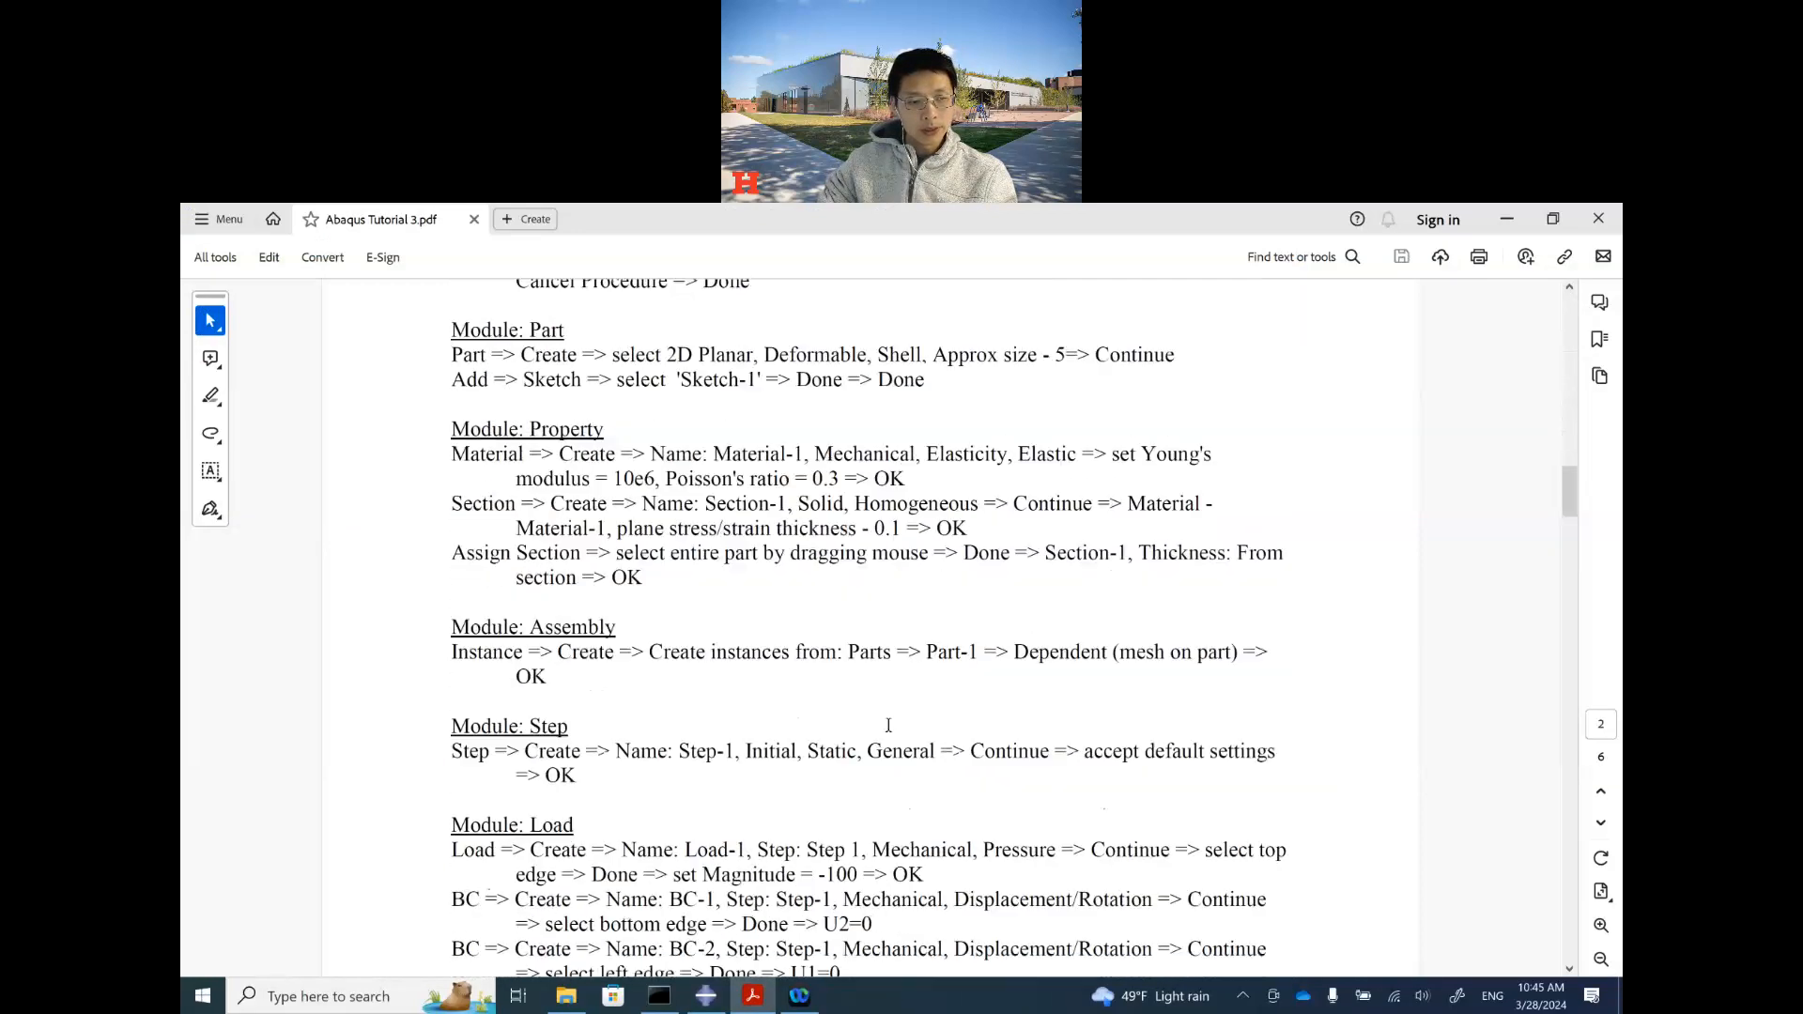
pyautogui.scroll(-6, 889, 724)
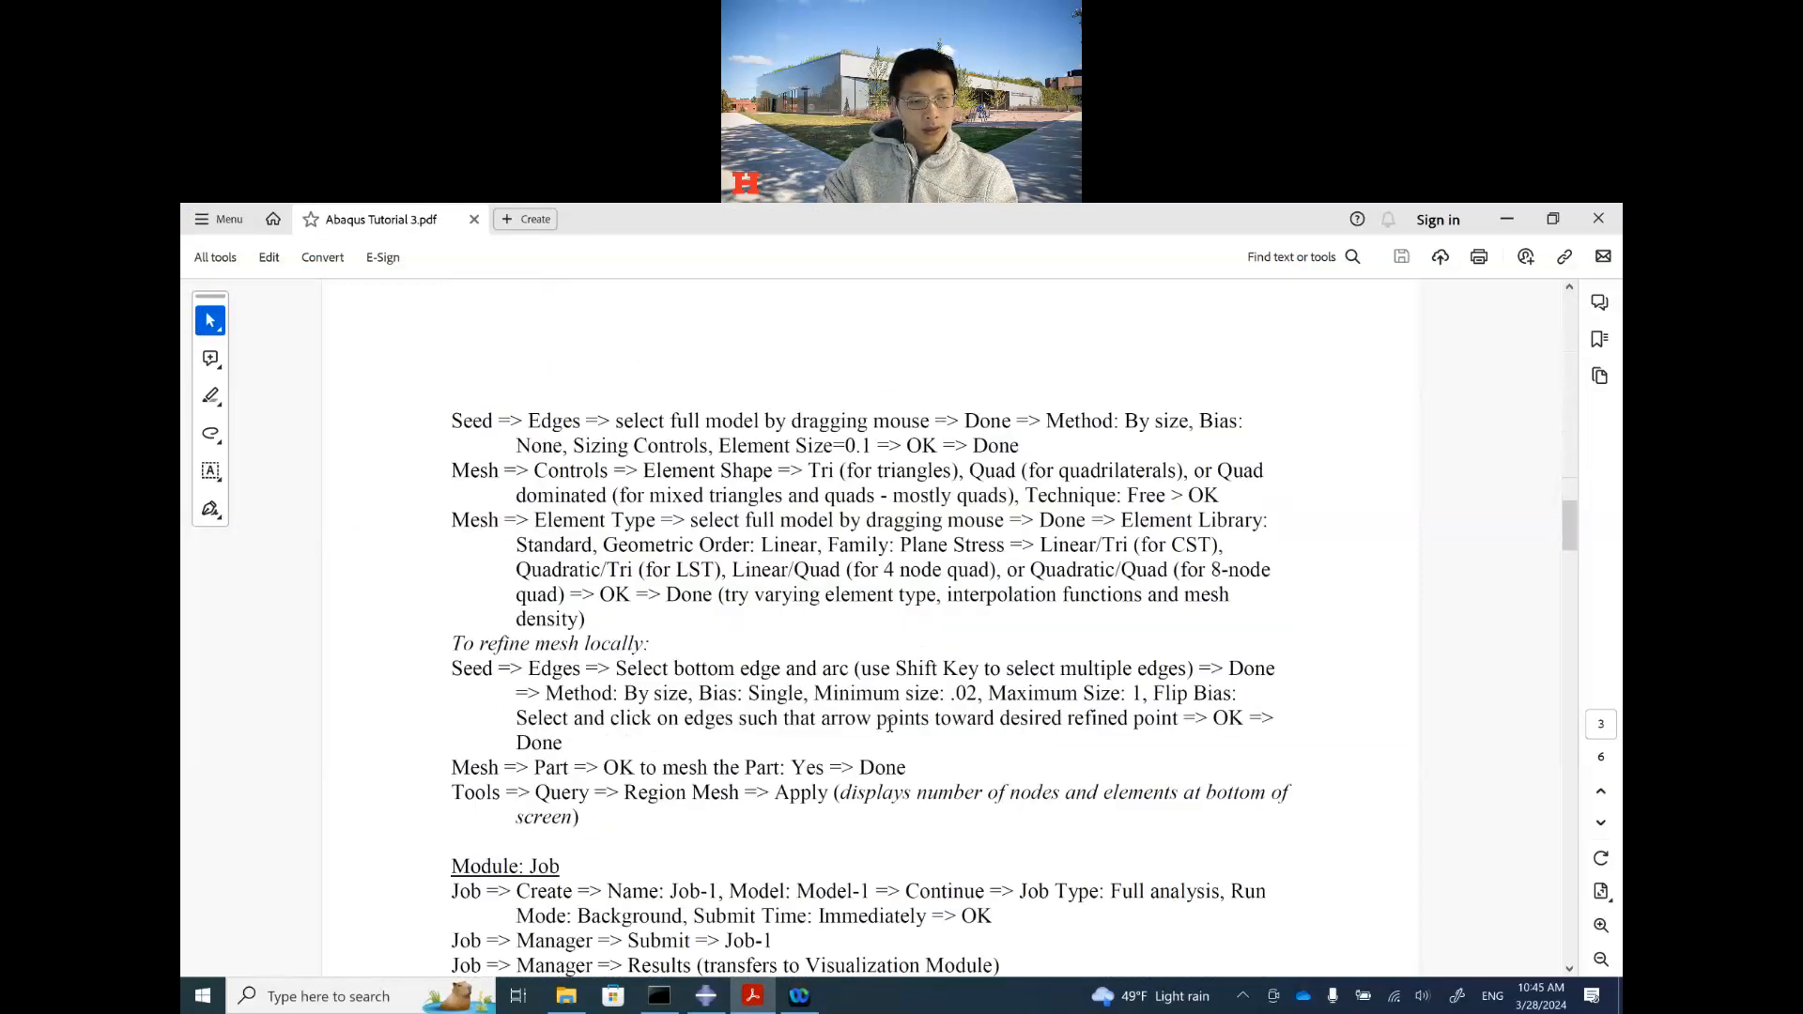
pyautogui.scroll(4, 889, 724)
pyautogui.scroll(-5, 889, 724)
pyautogui.moveTo(720, 447); pyautogui.dragTo(873, 449)
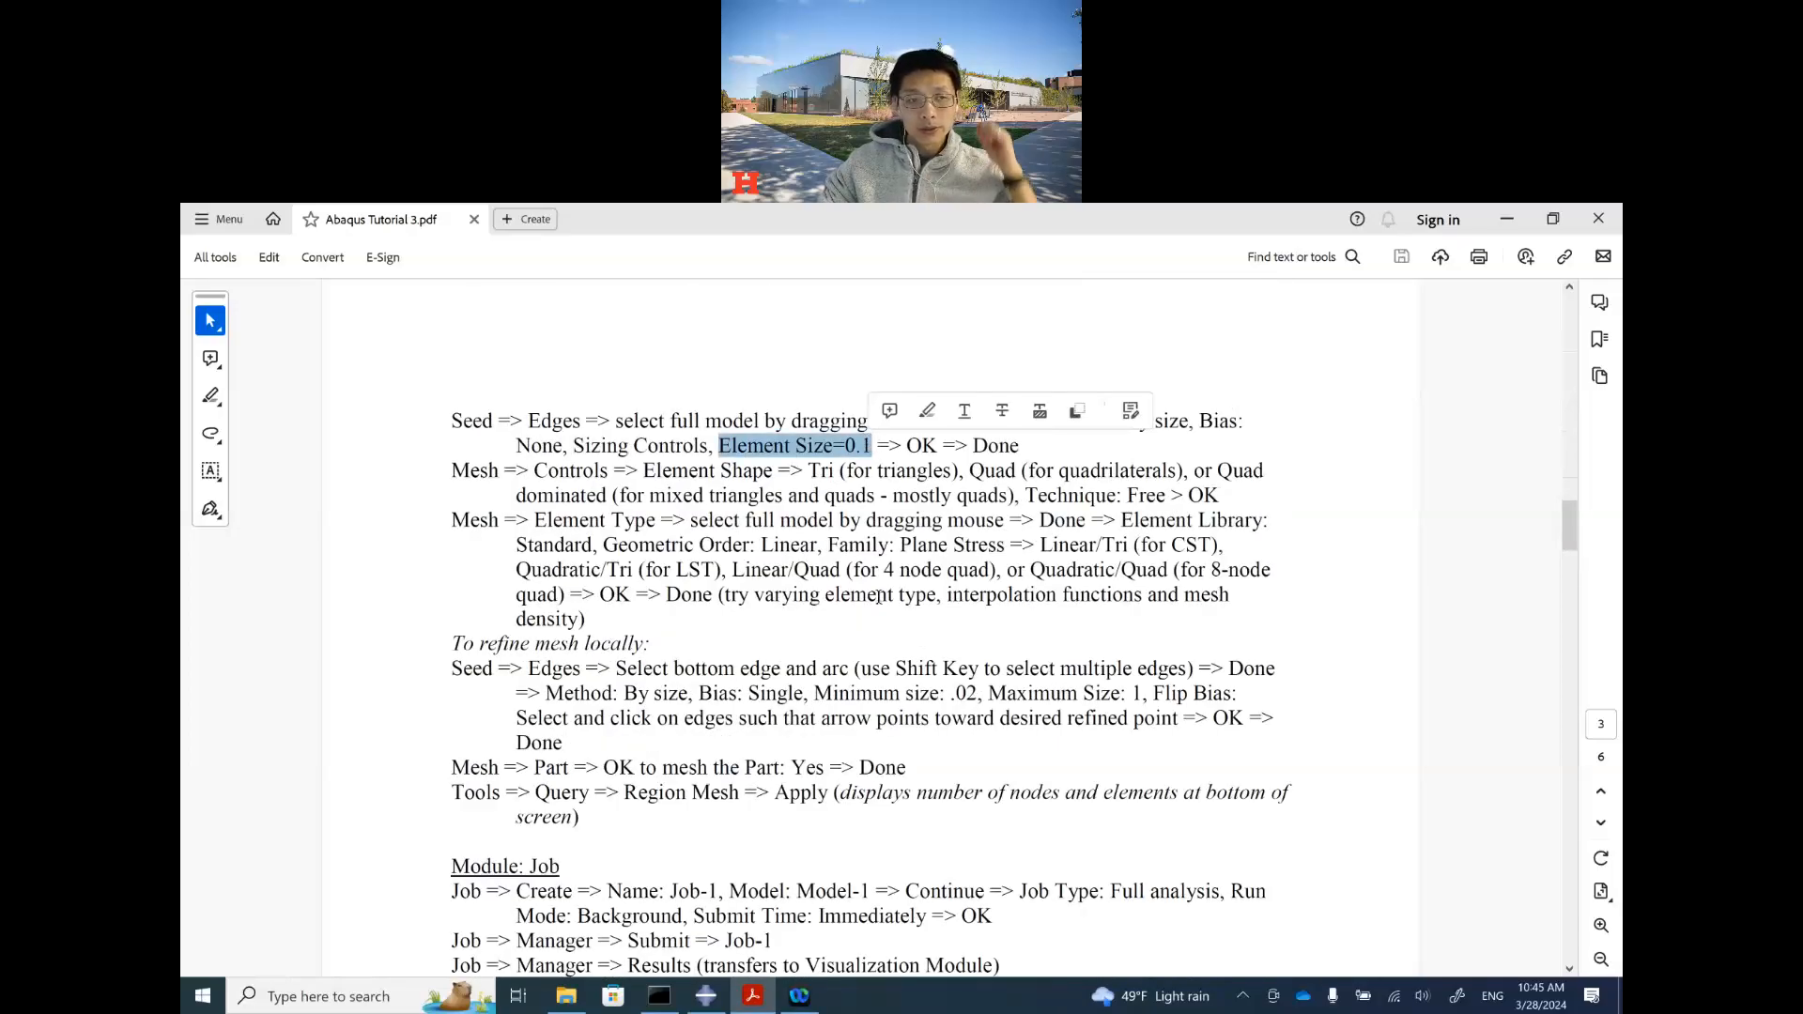
pyautogui.click(592, 447)
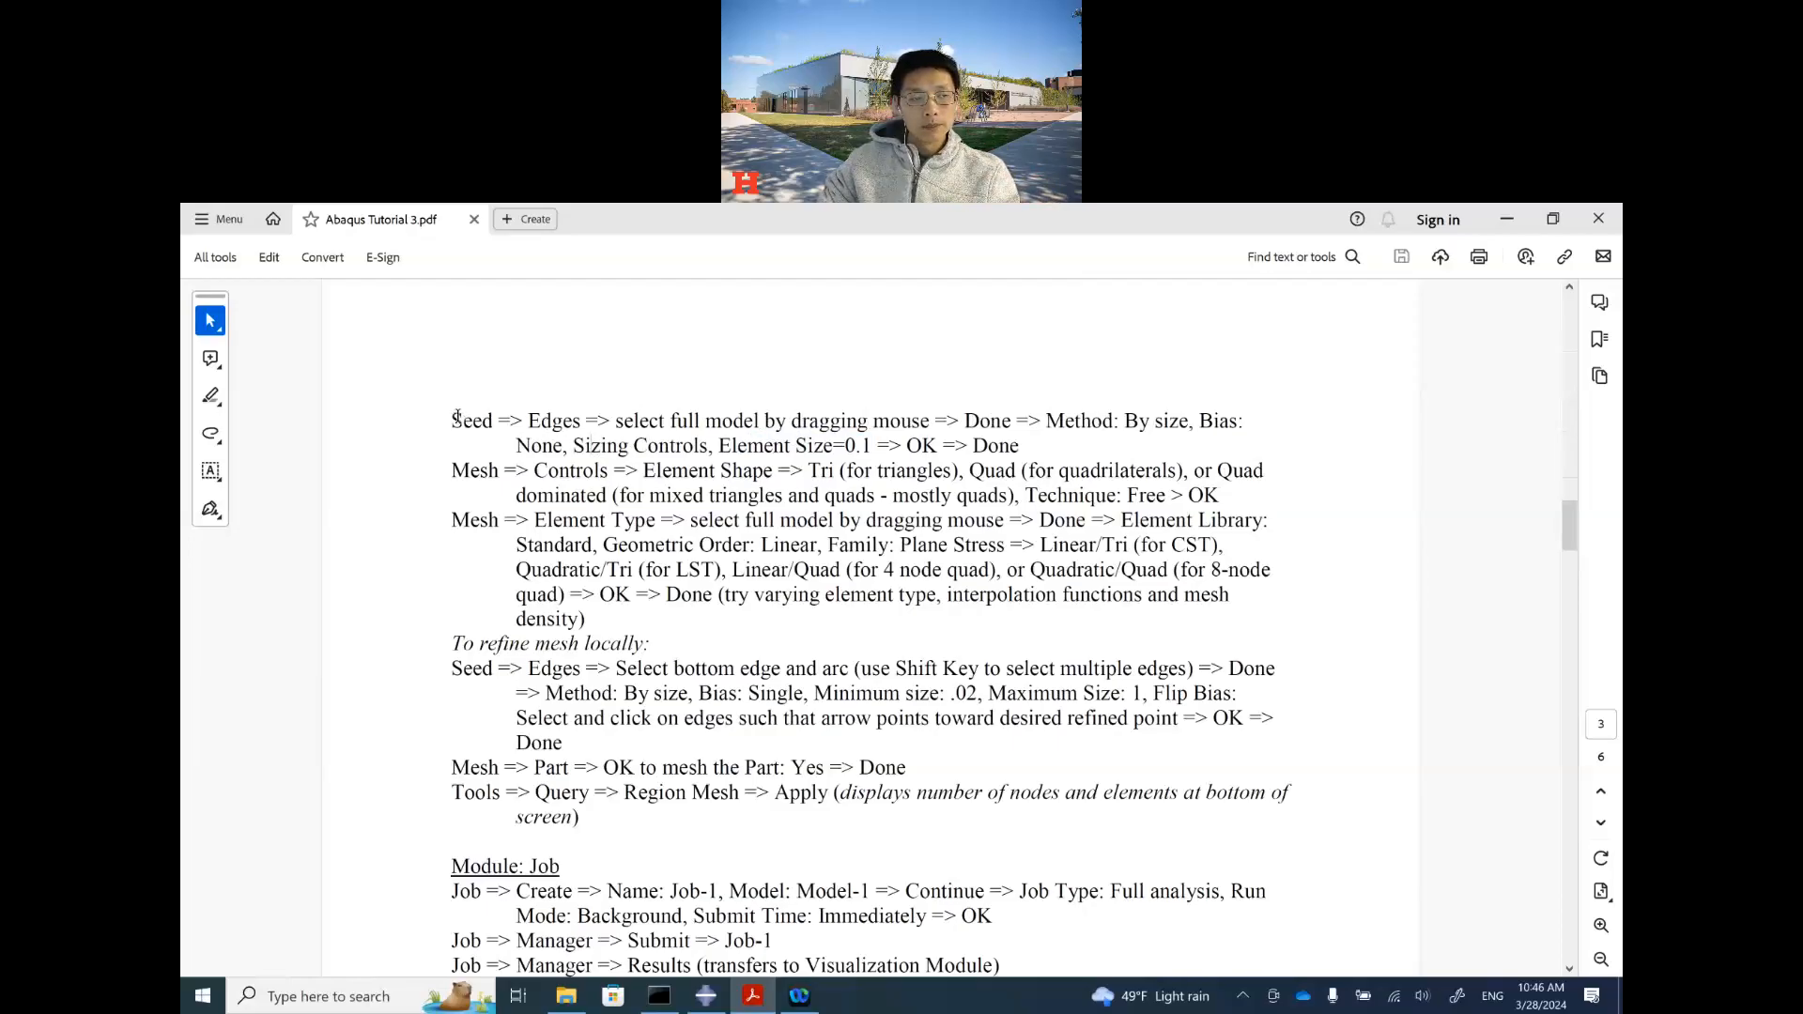
pyautogui.moveTo(451, 421); pyautogui.dragTo(1029, 451)
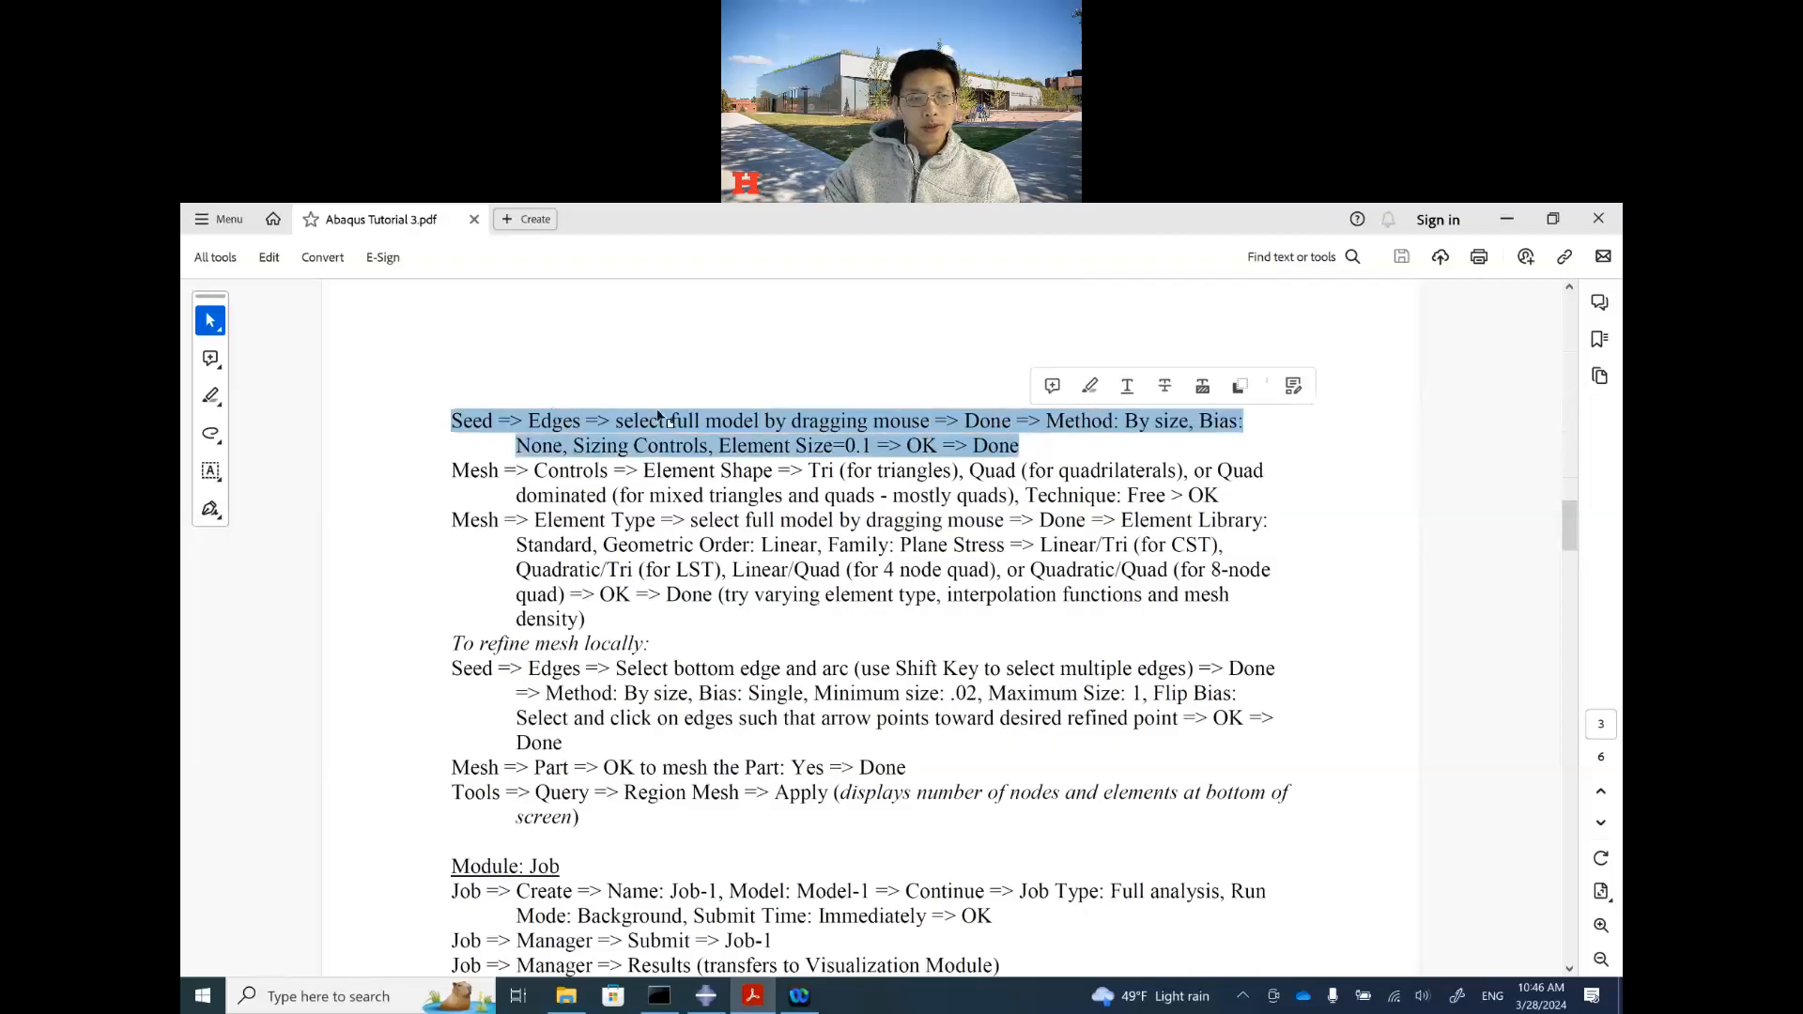
pyautogui.click(619, 495)
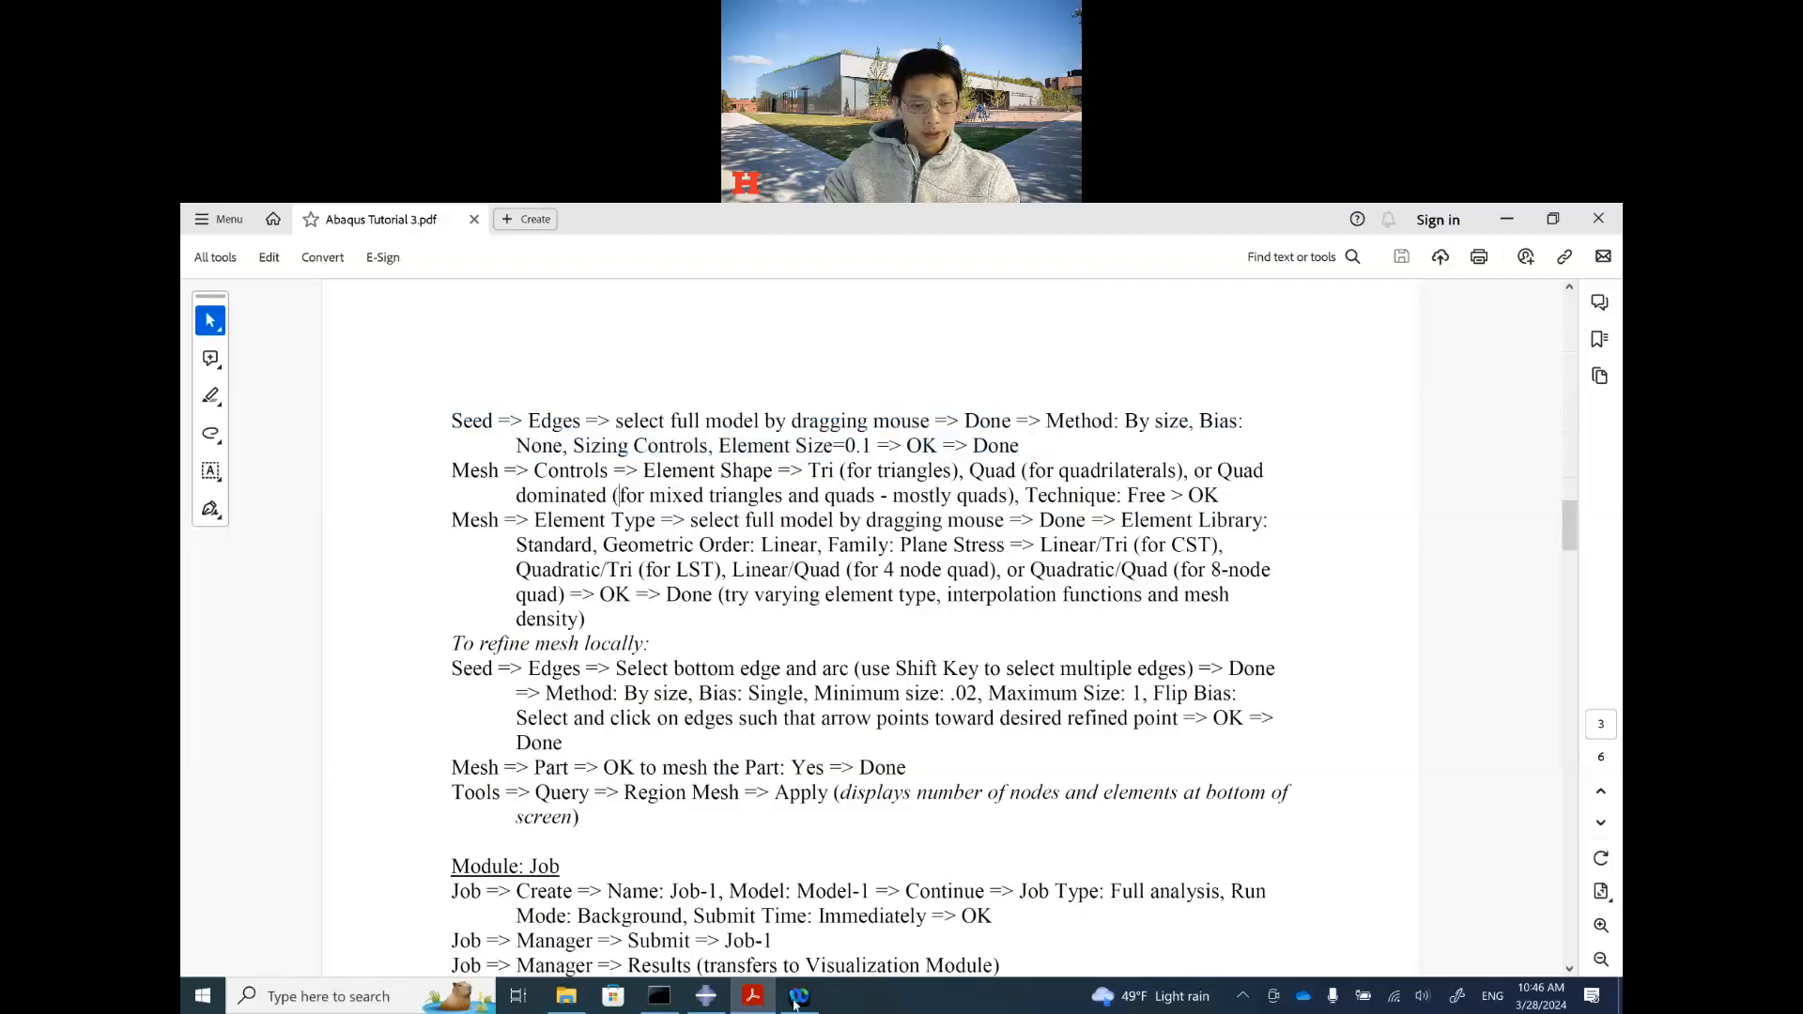
# Step: Return to Abaqus/CAE and seed all the plate's edges by size with an approximate element size of 0.1 and no bias
pyautogui.click(706, 997)
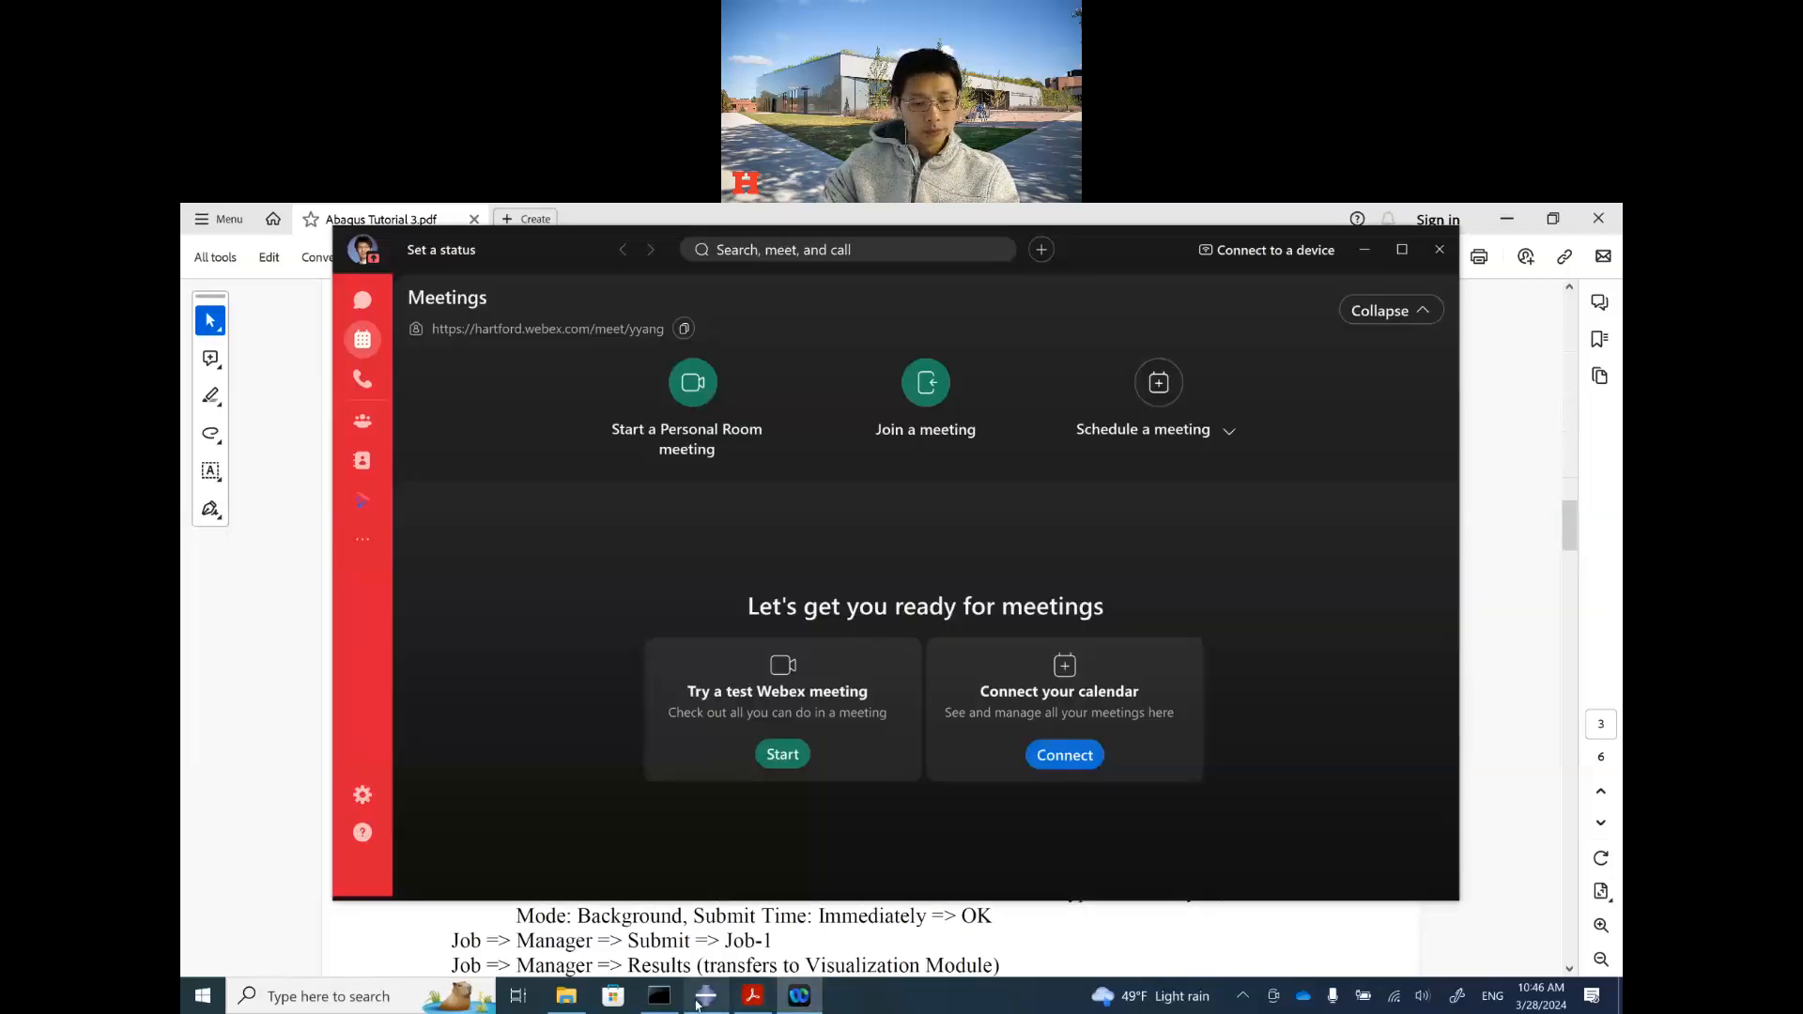
pyautogui.click(707, 1000)
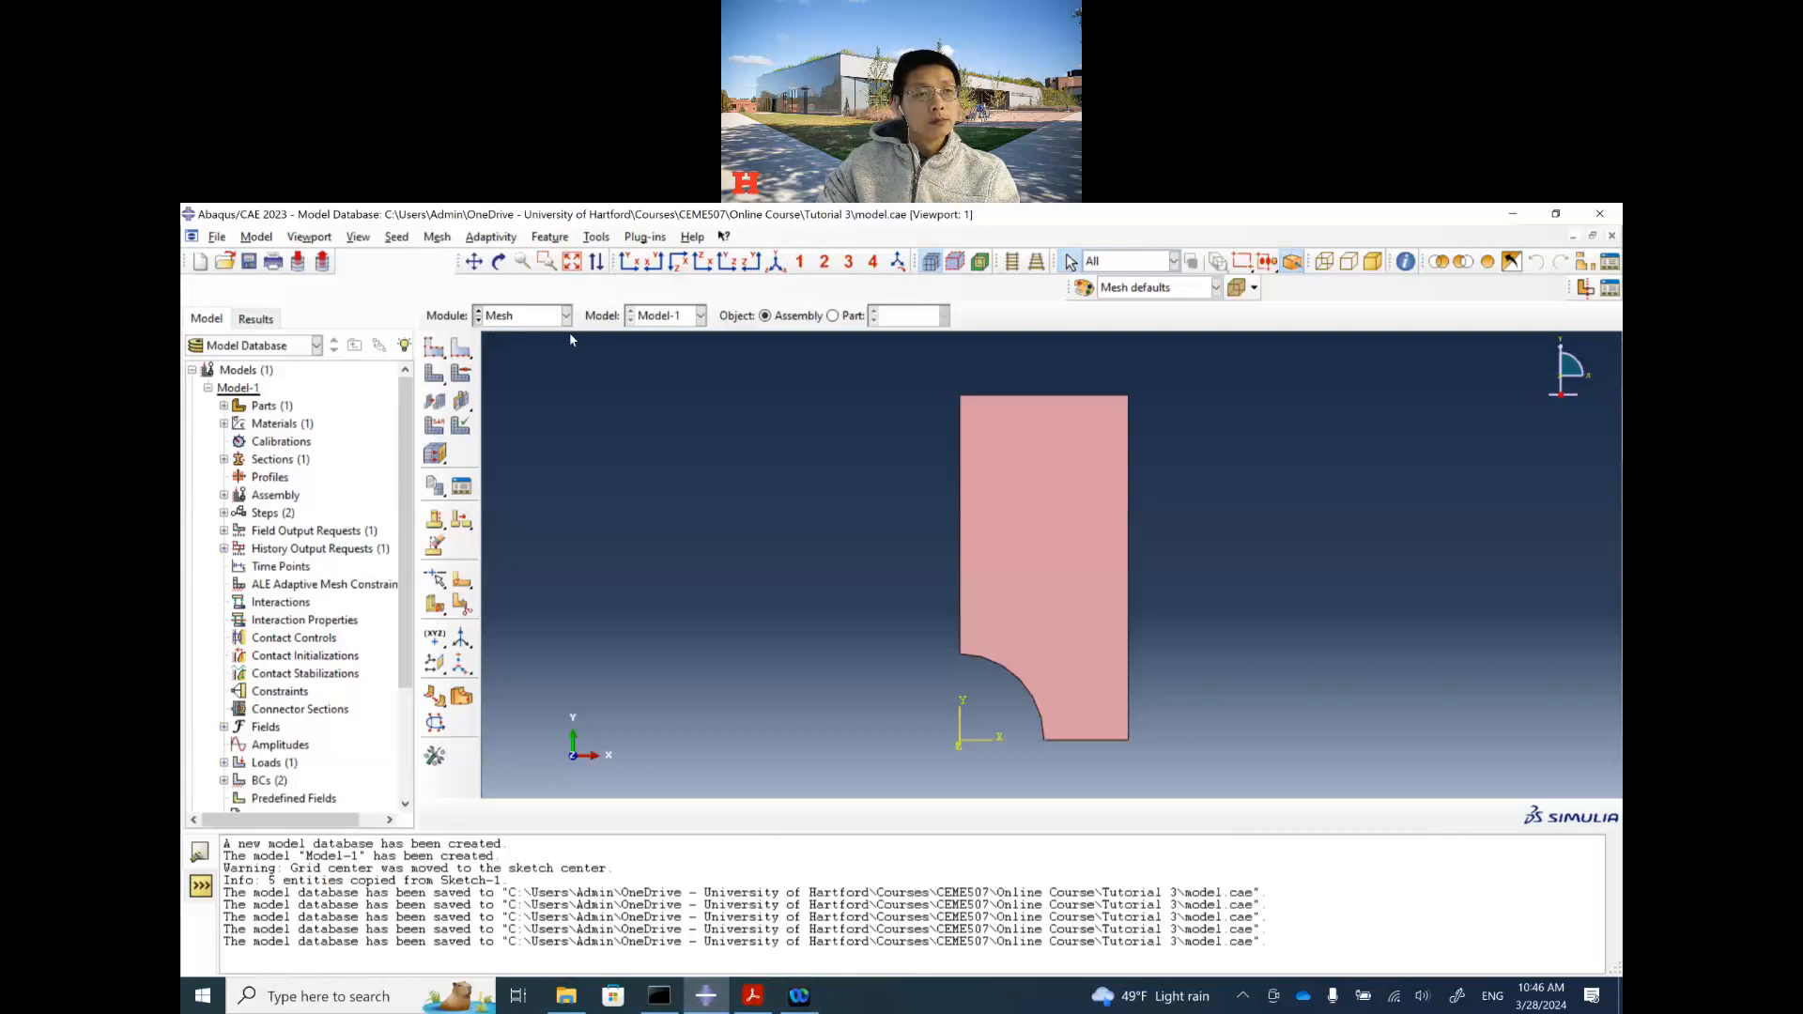
pyautogui.click(466, 356)
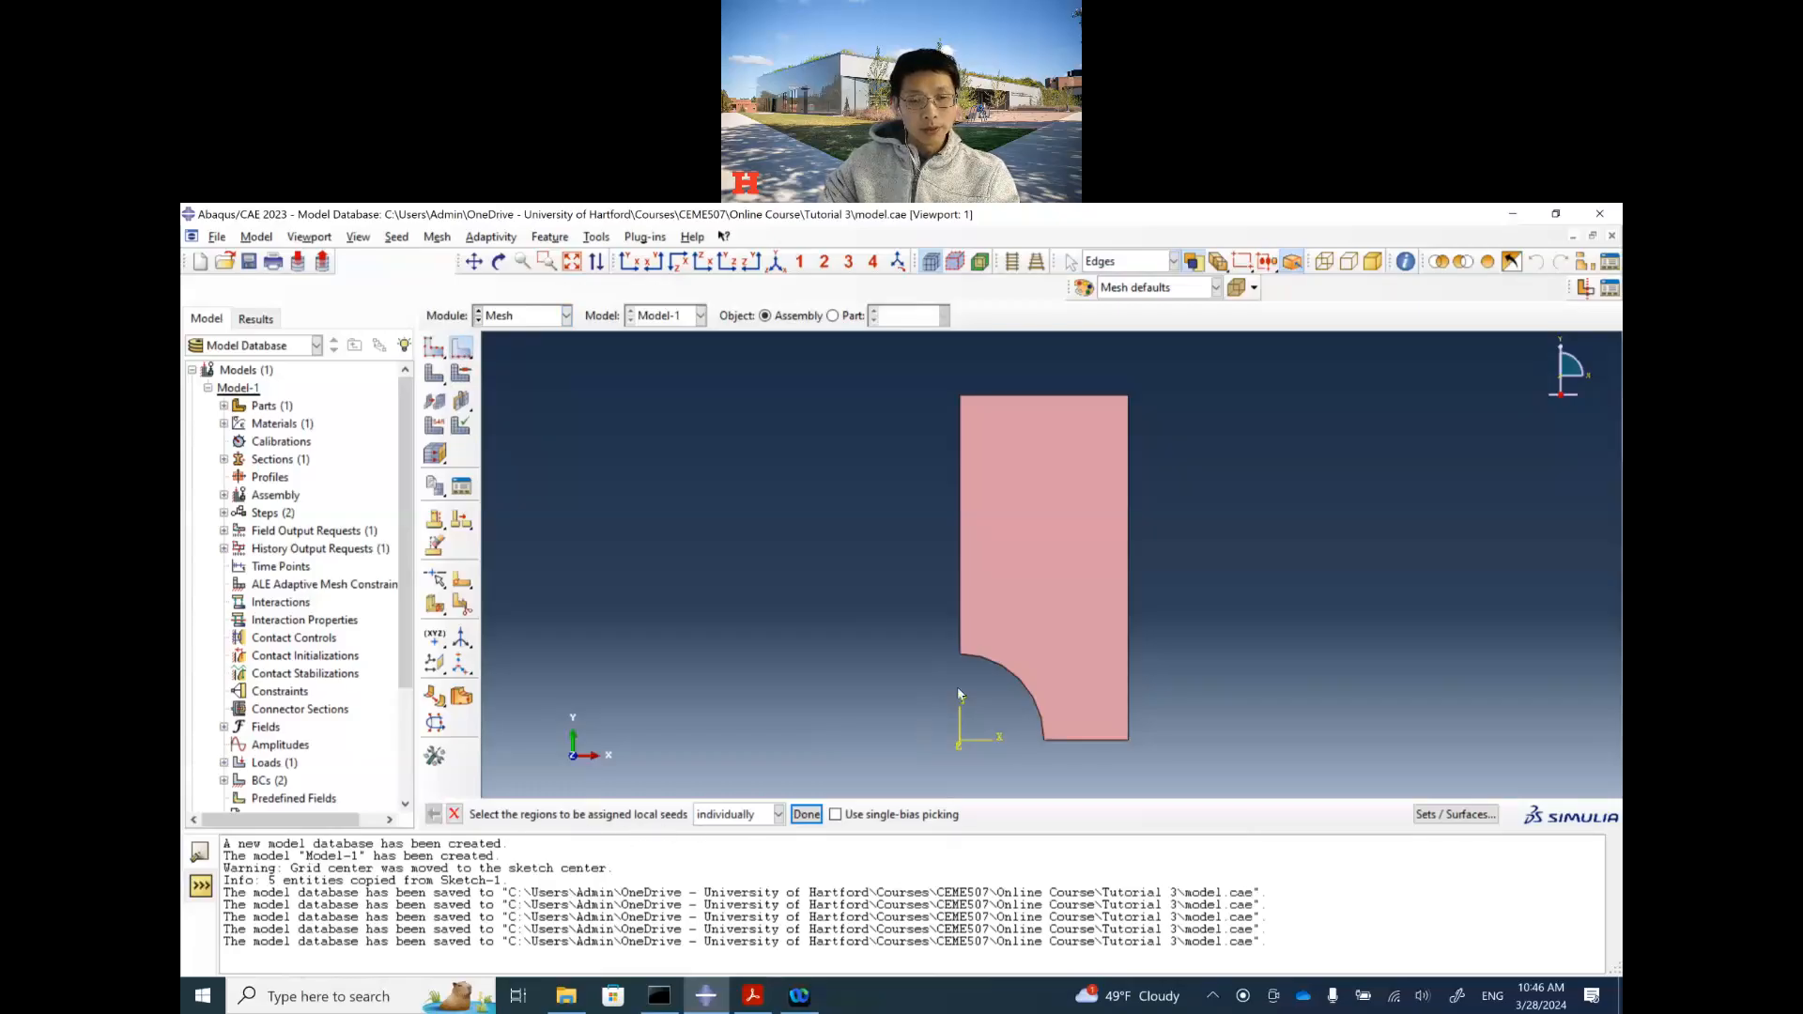
pyautogui.moveTo(1158, 758); pyautogui.dragTo(916, 394)
pyautogui.click(806, 815)
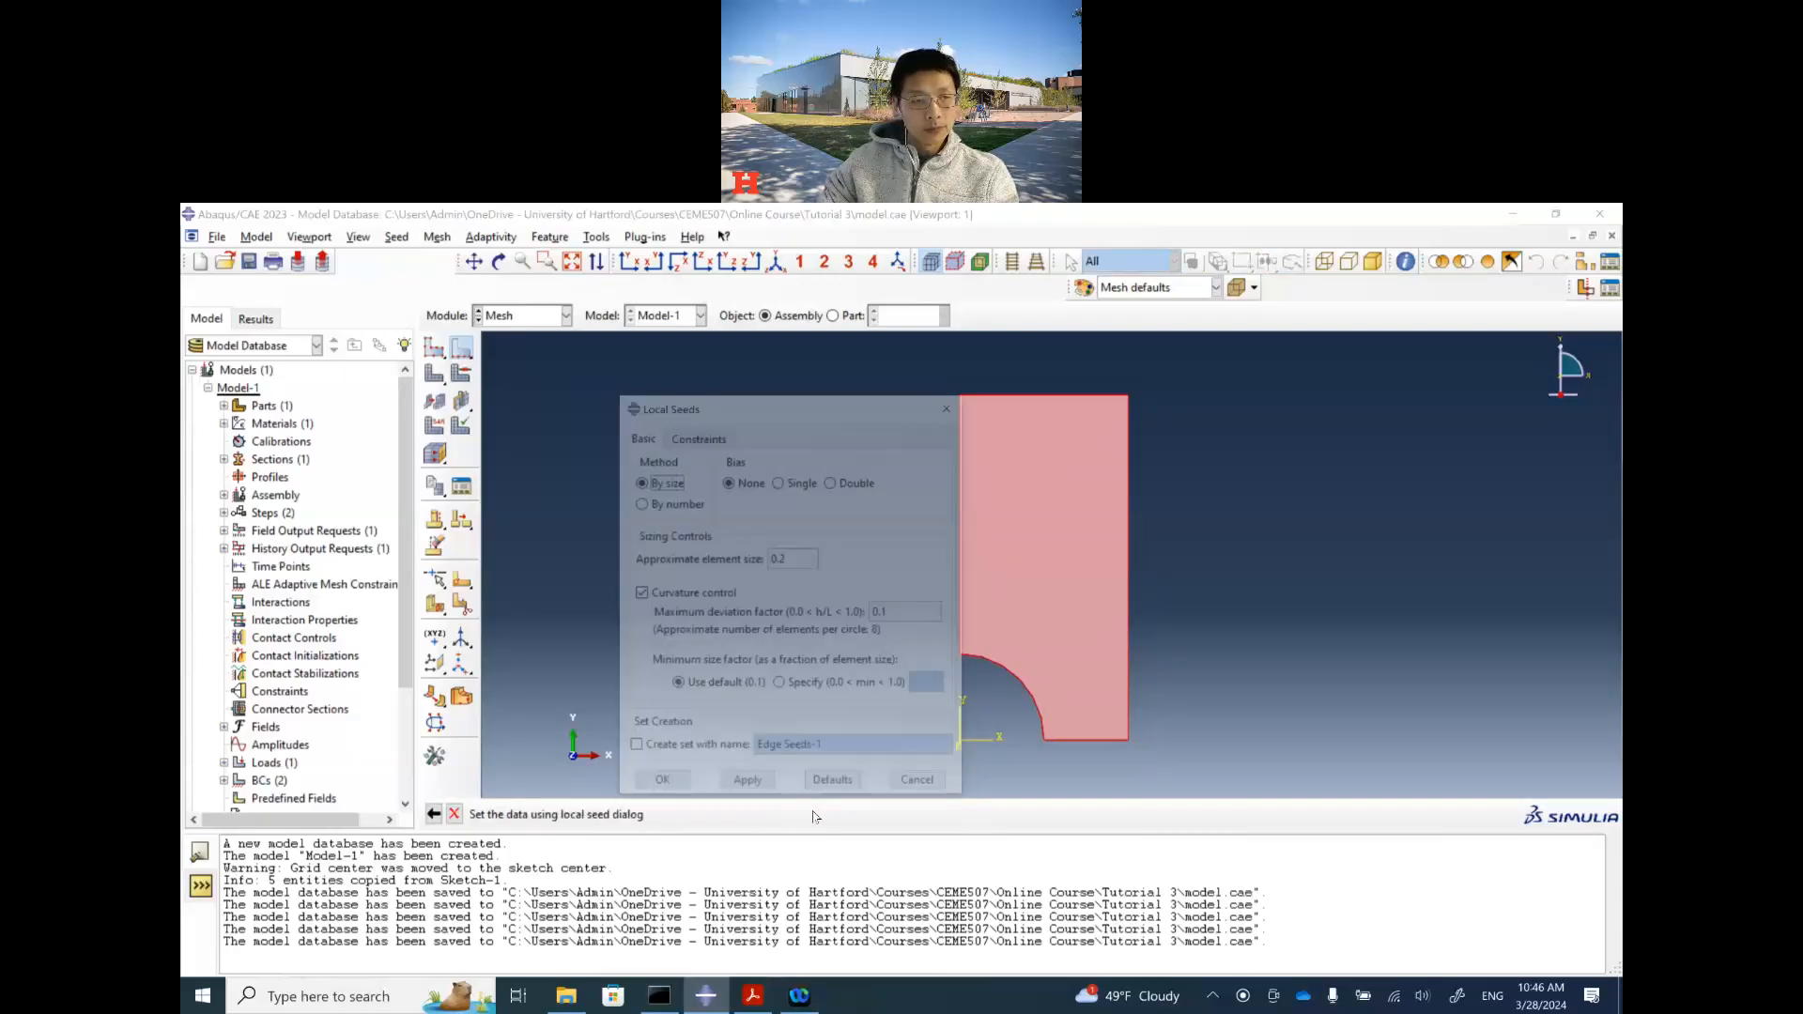
pyautogui.click(799, 563)
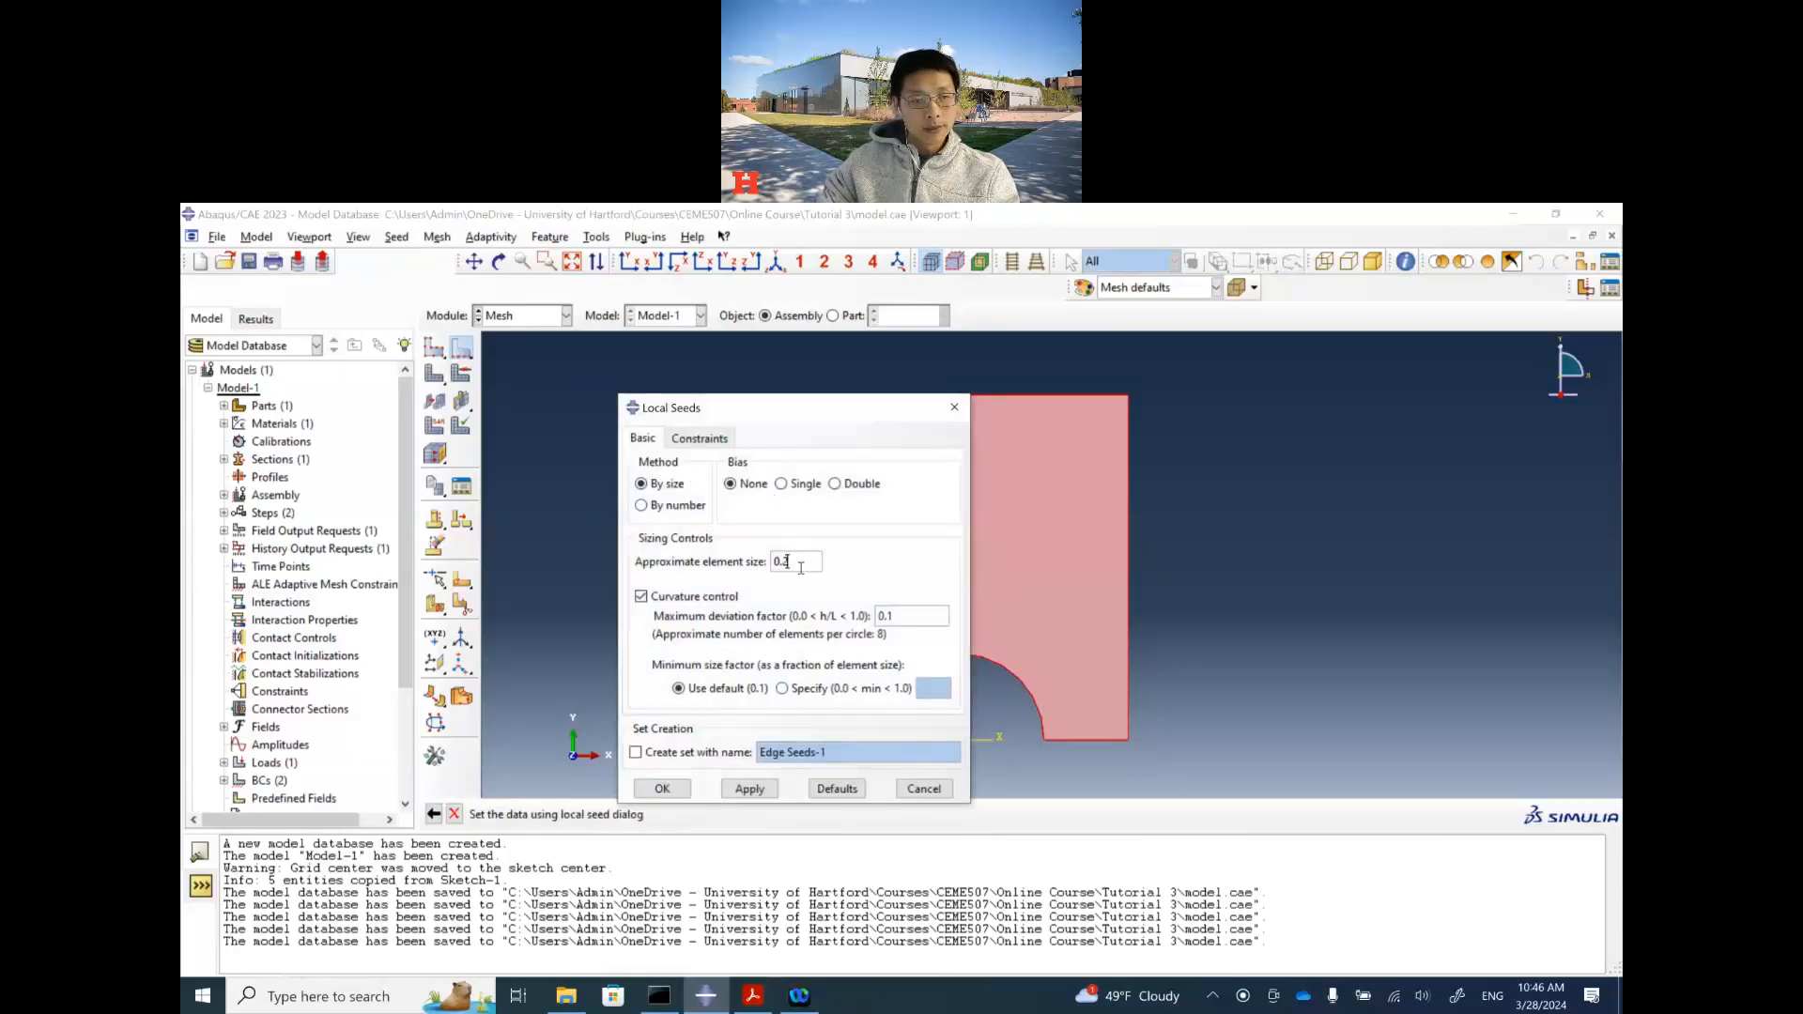
pyautogui.press('BackSpace')
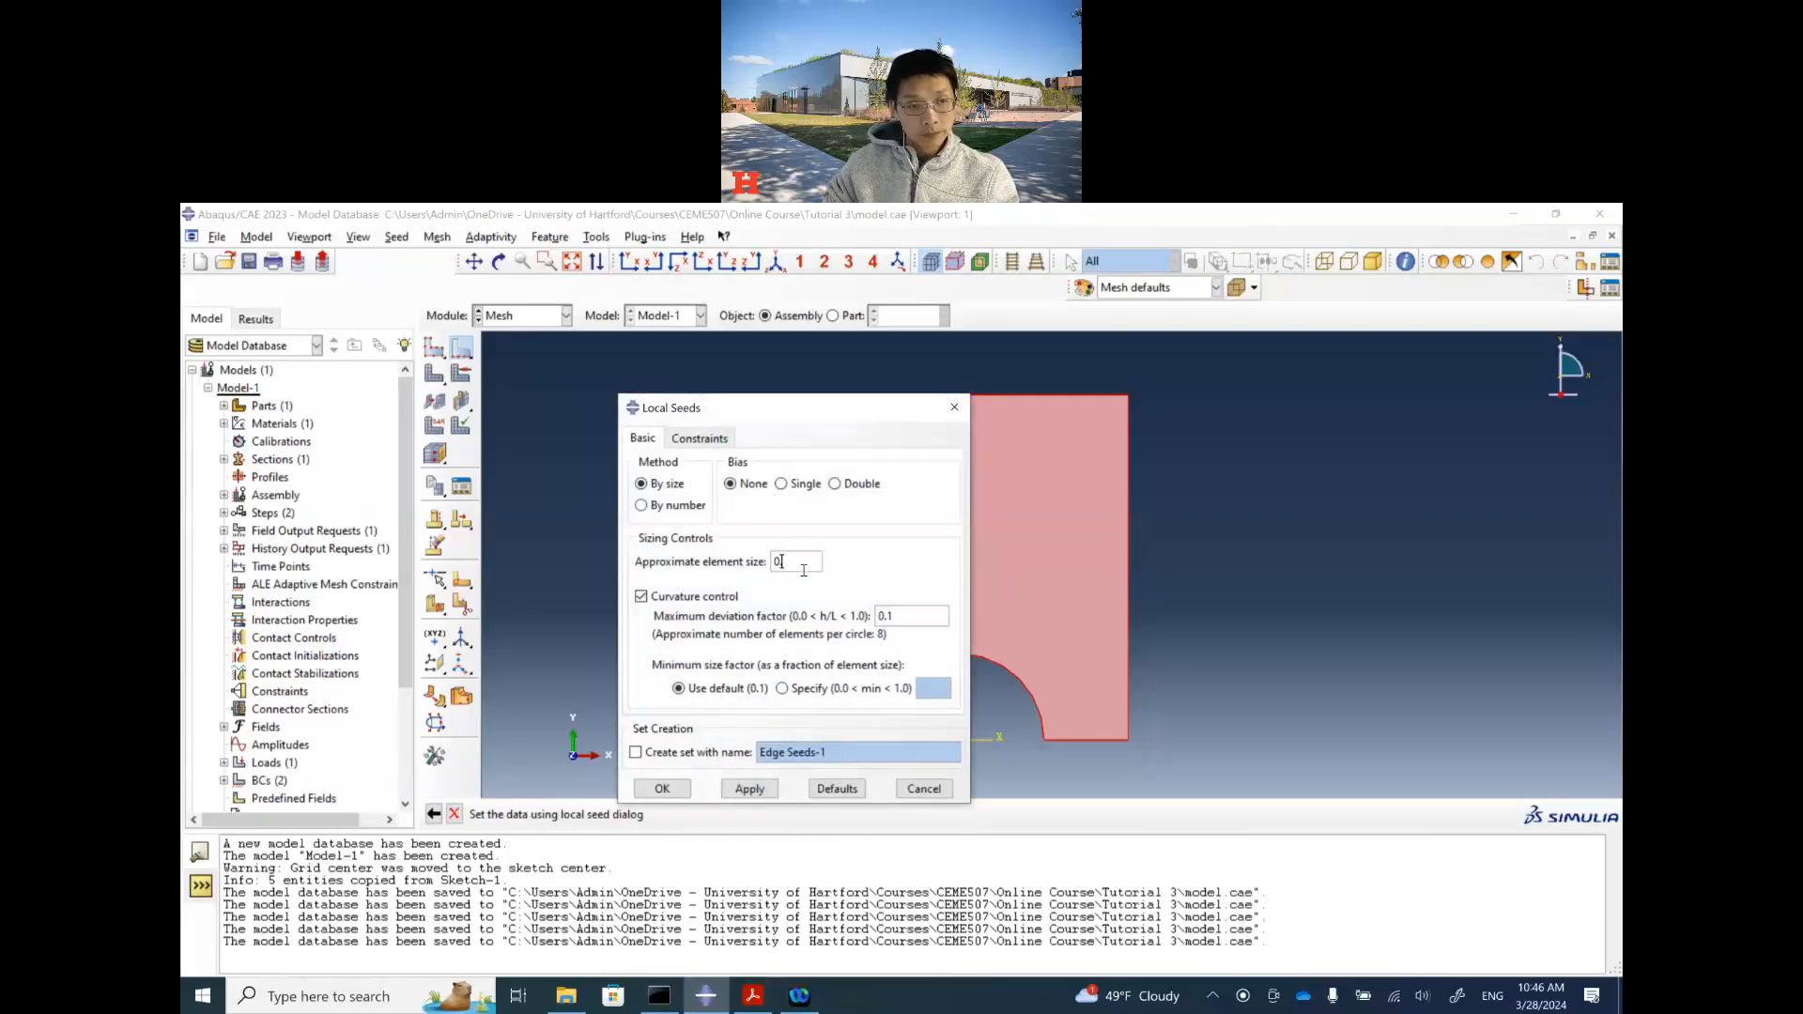
pyautogui.write('1')
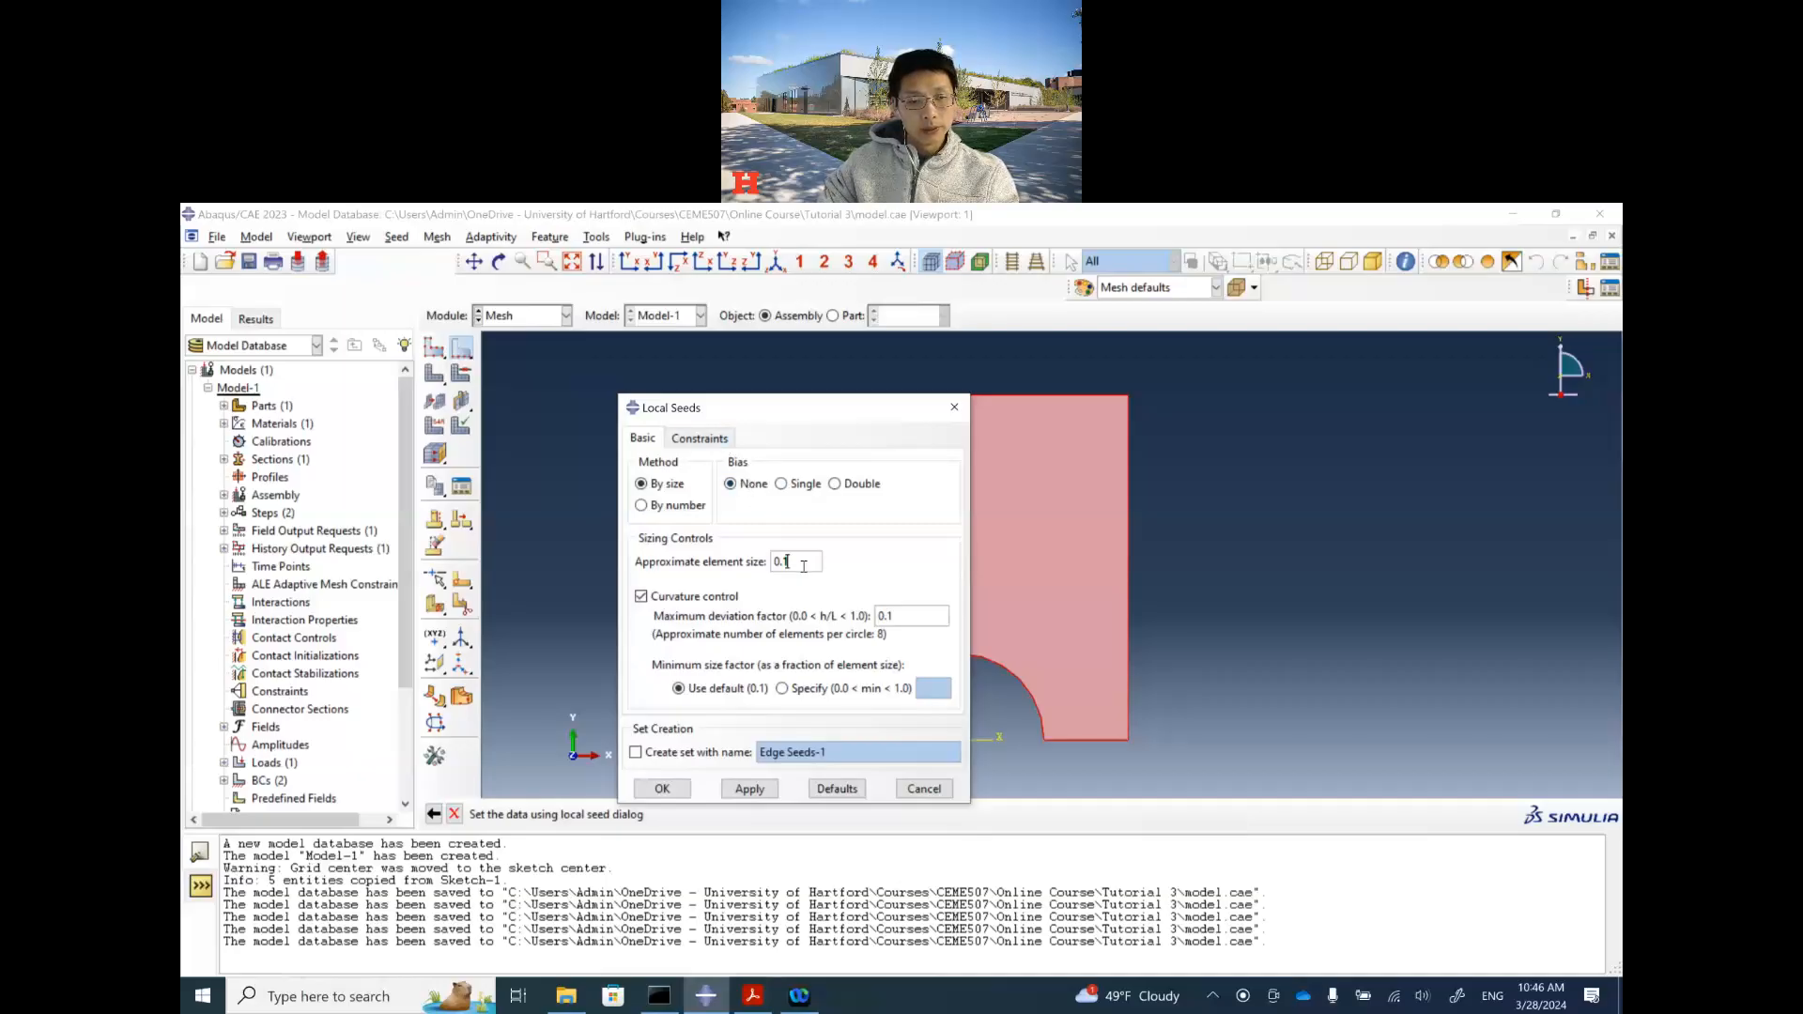
pyautogui.click(662, 789)
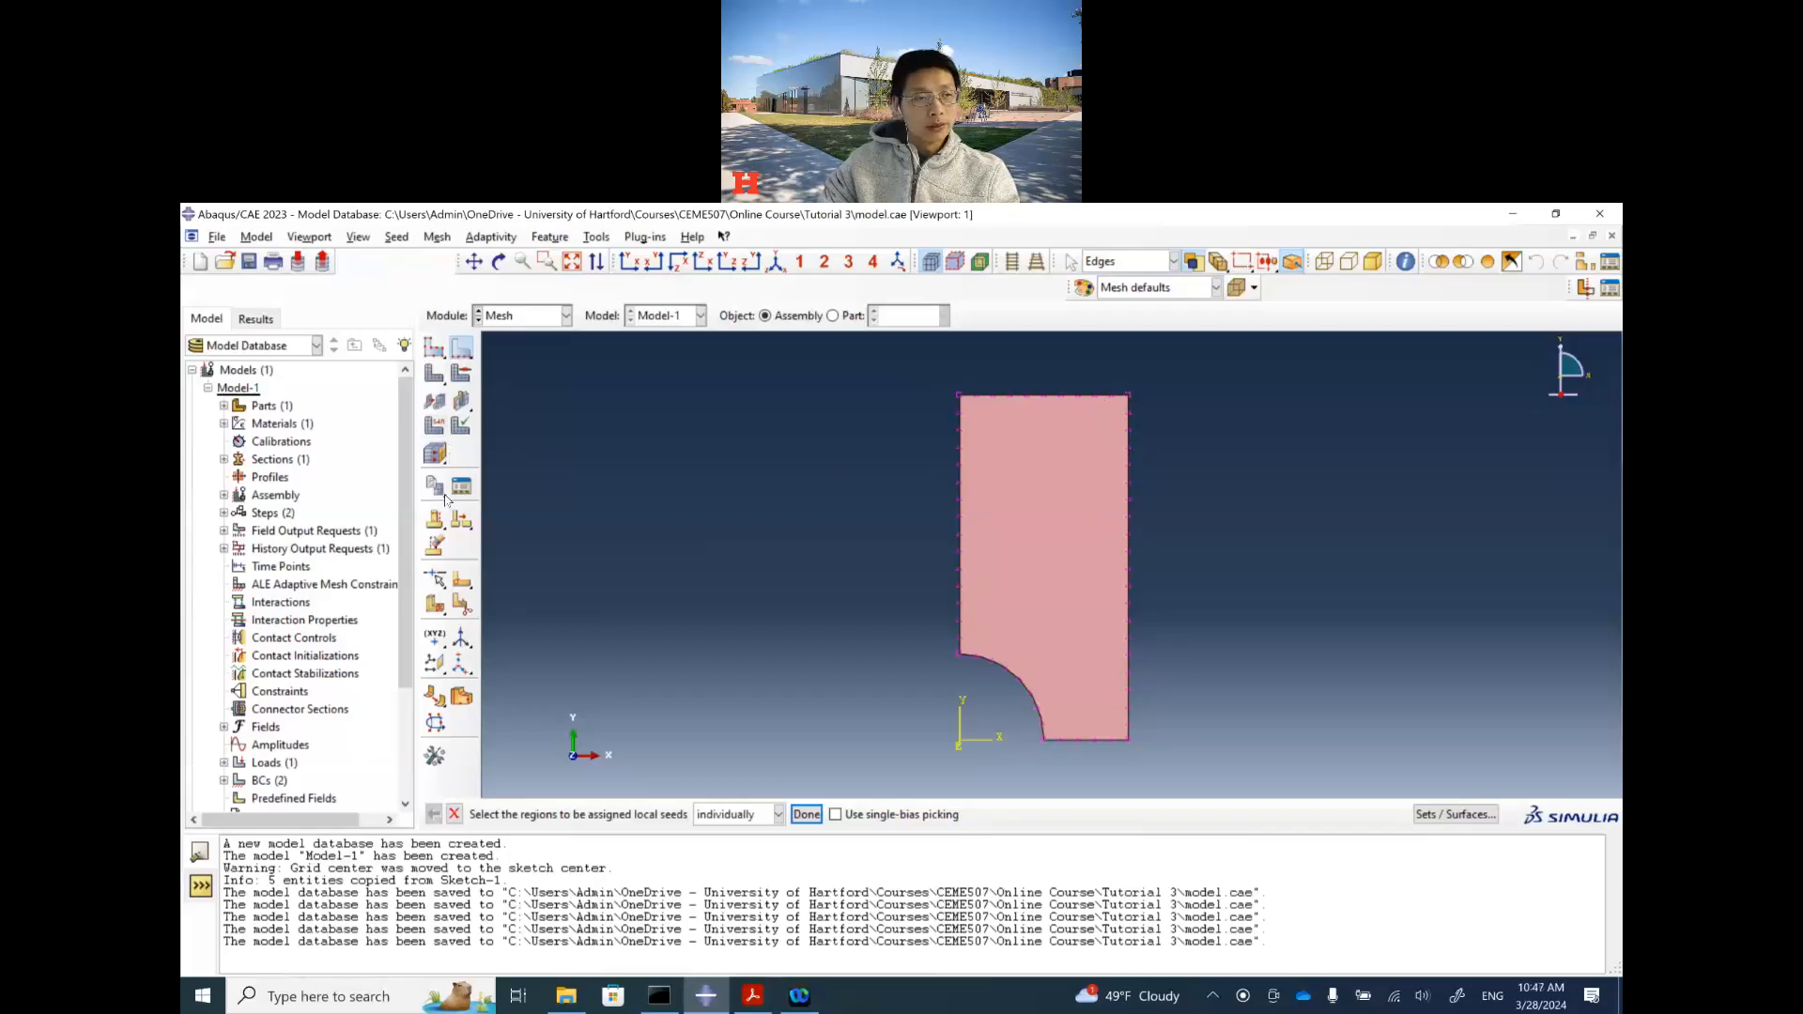
# Step: Assign the plate face the Standard, Linear, Tri element type (3-node plane stress triangle), checking the element shape options in the tutorial PDF
pyautogui.click(439, 432)
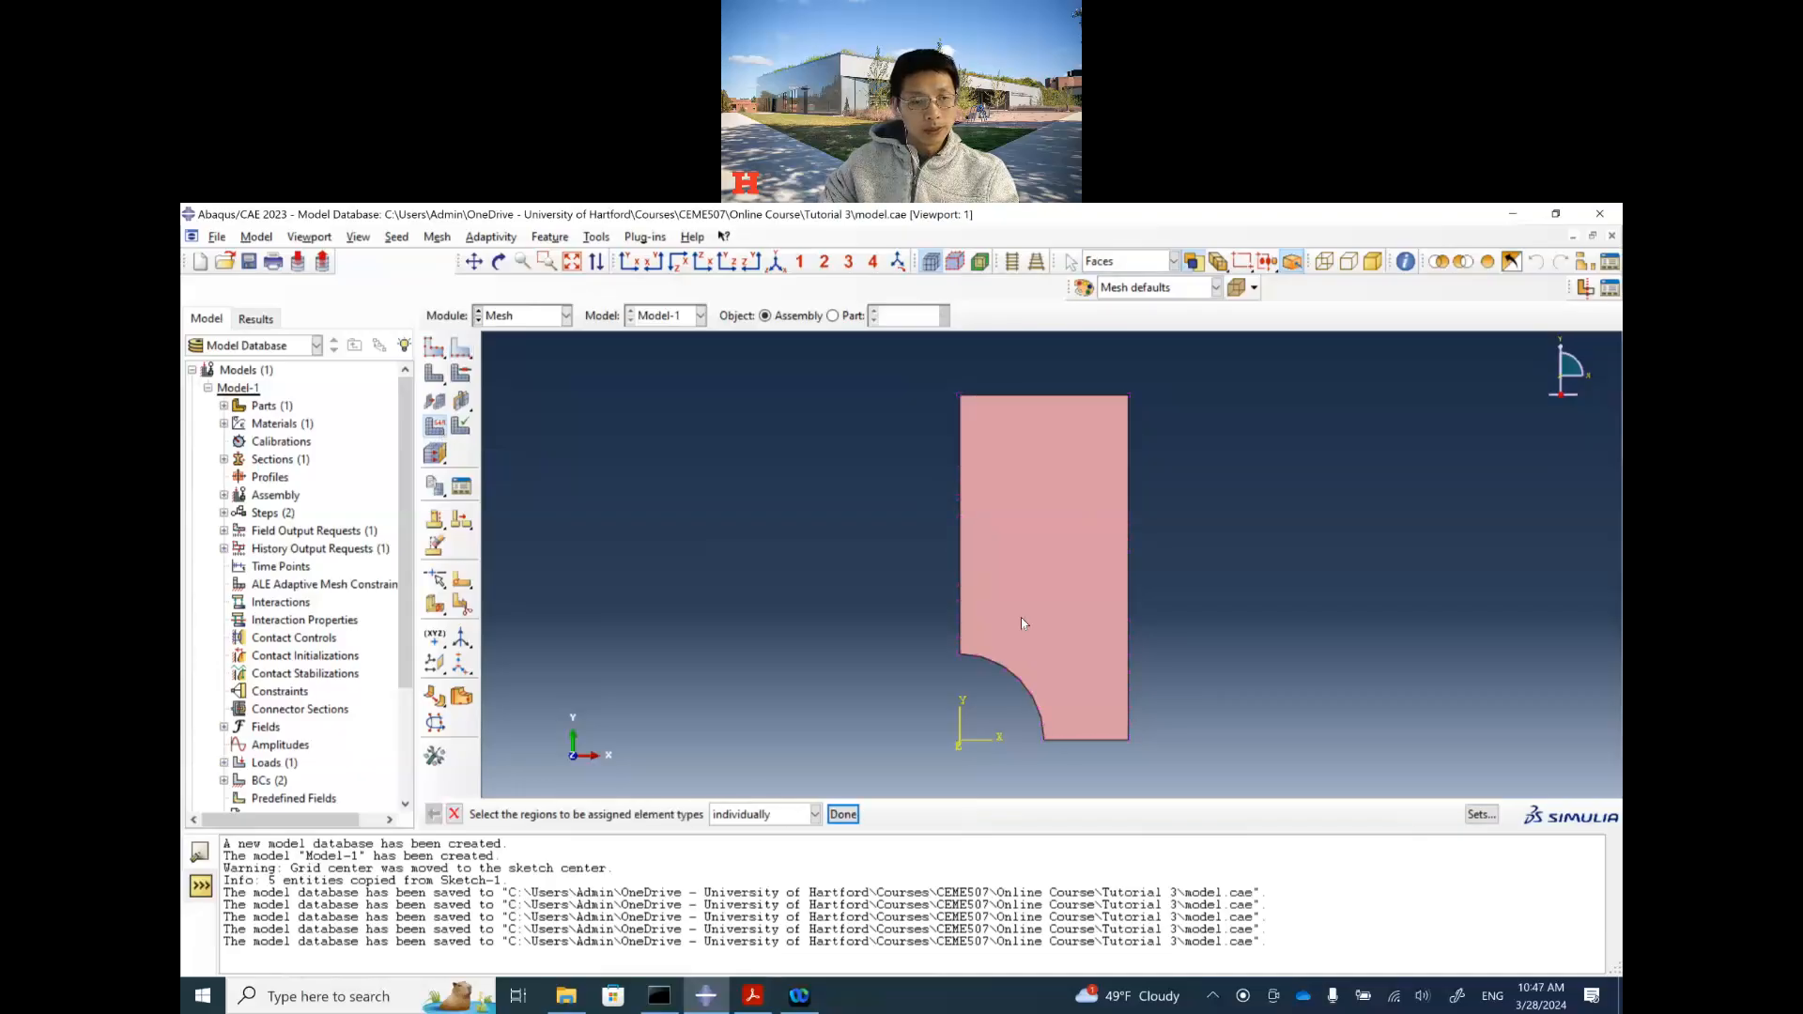
pyautogui.click(1050, 607)
pyautogui.click(844, 814)
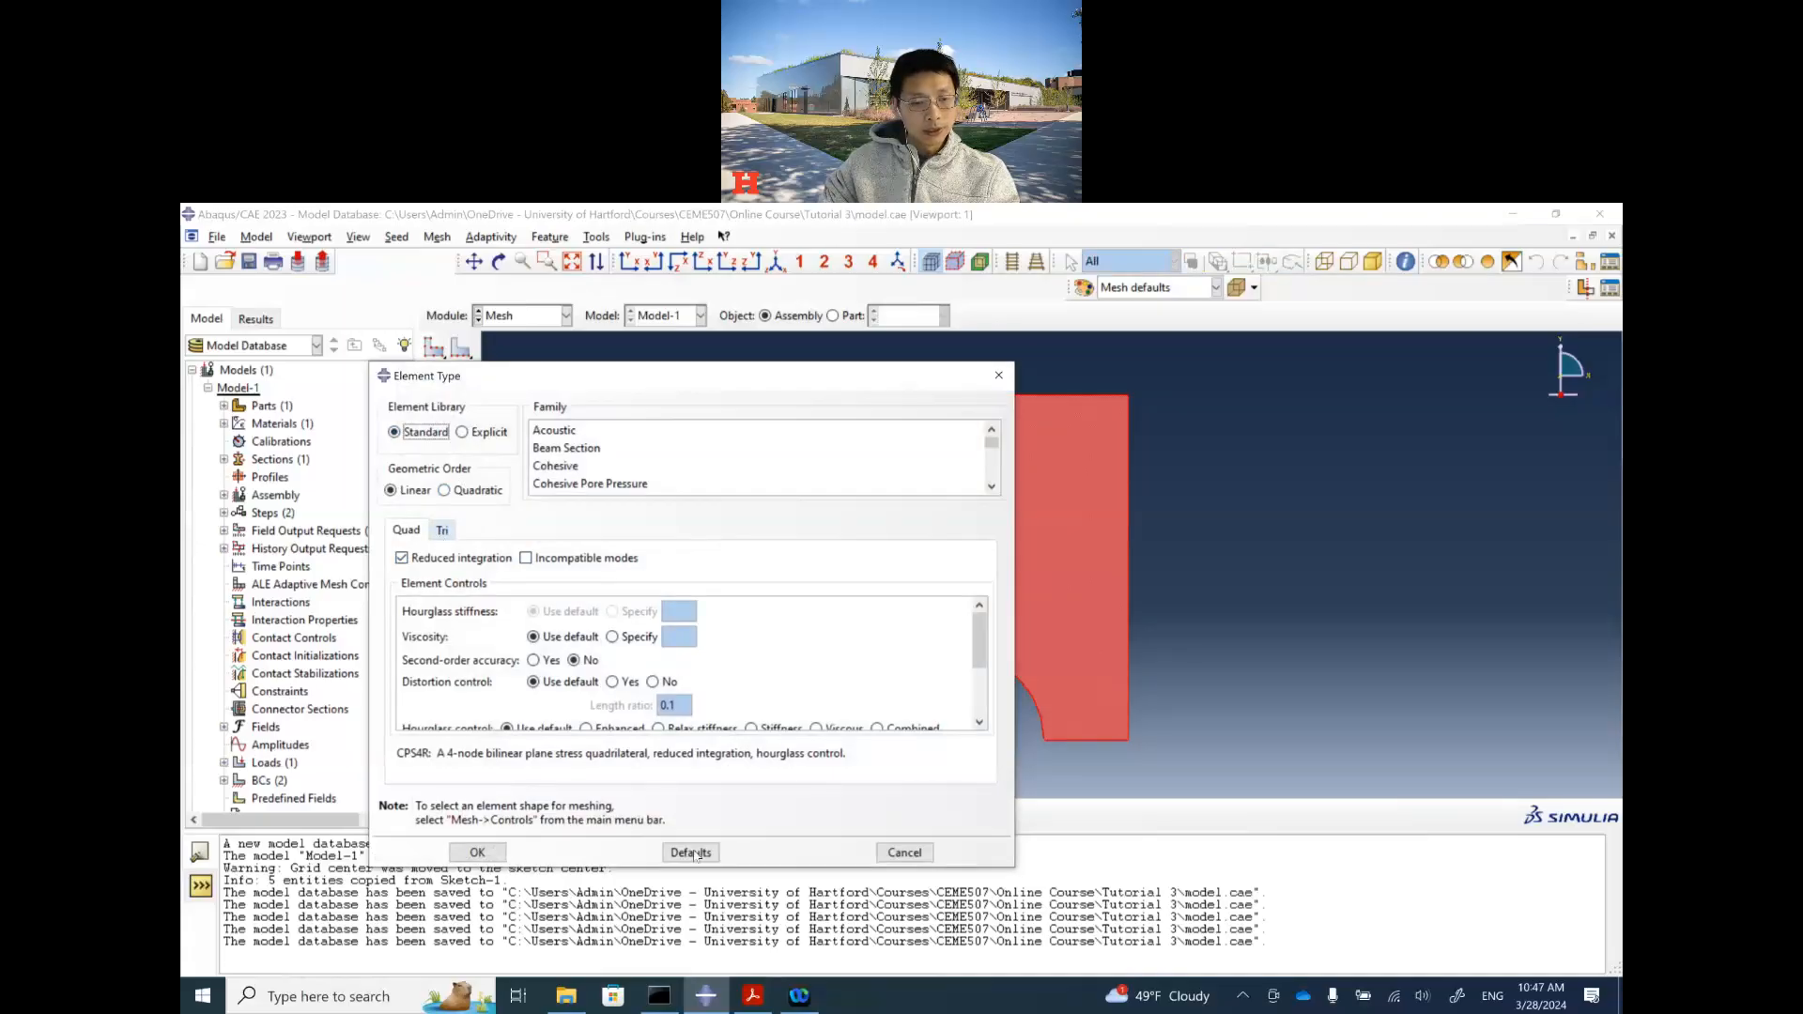
pyautogui.click(442, 532)
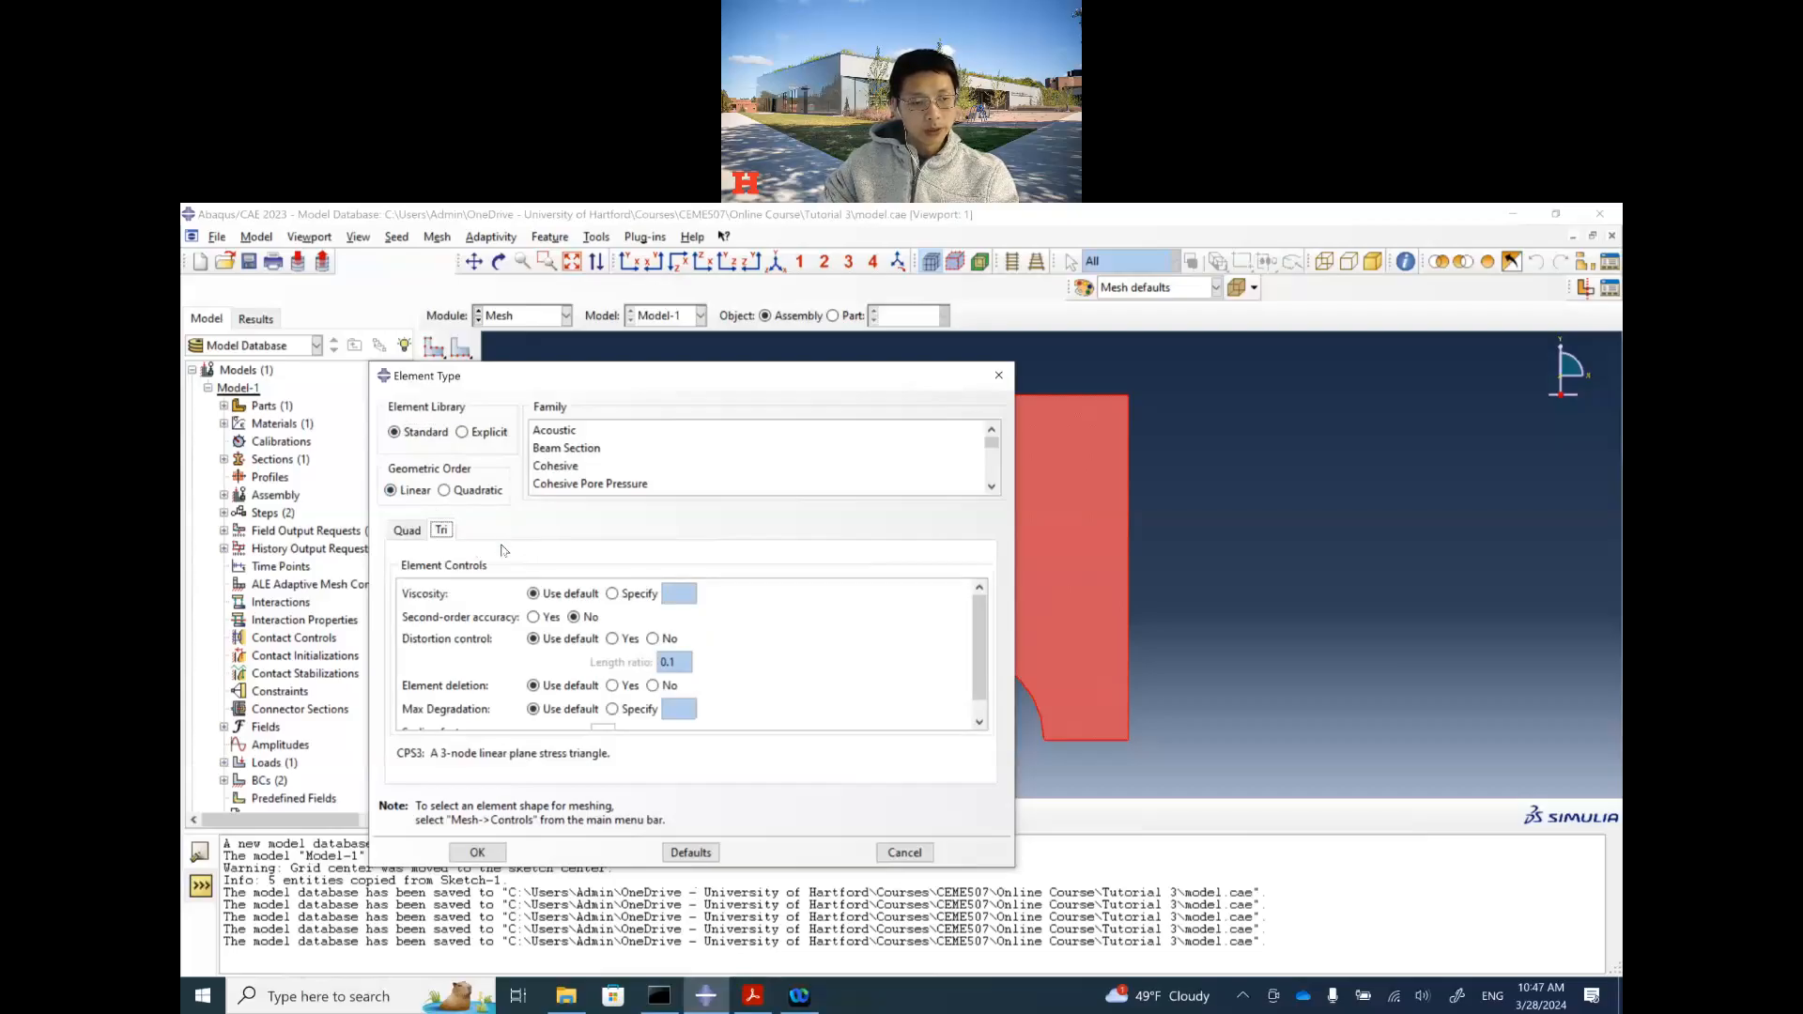
pyautogui.moveTo(431, 755); pyautogui.dragTo(617, 766)
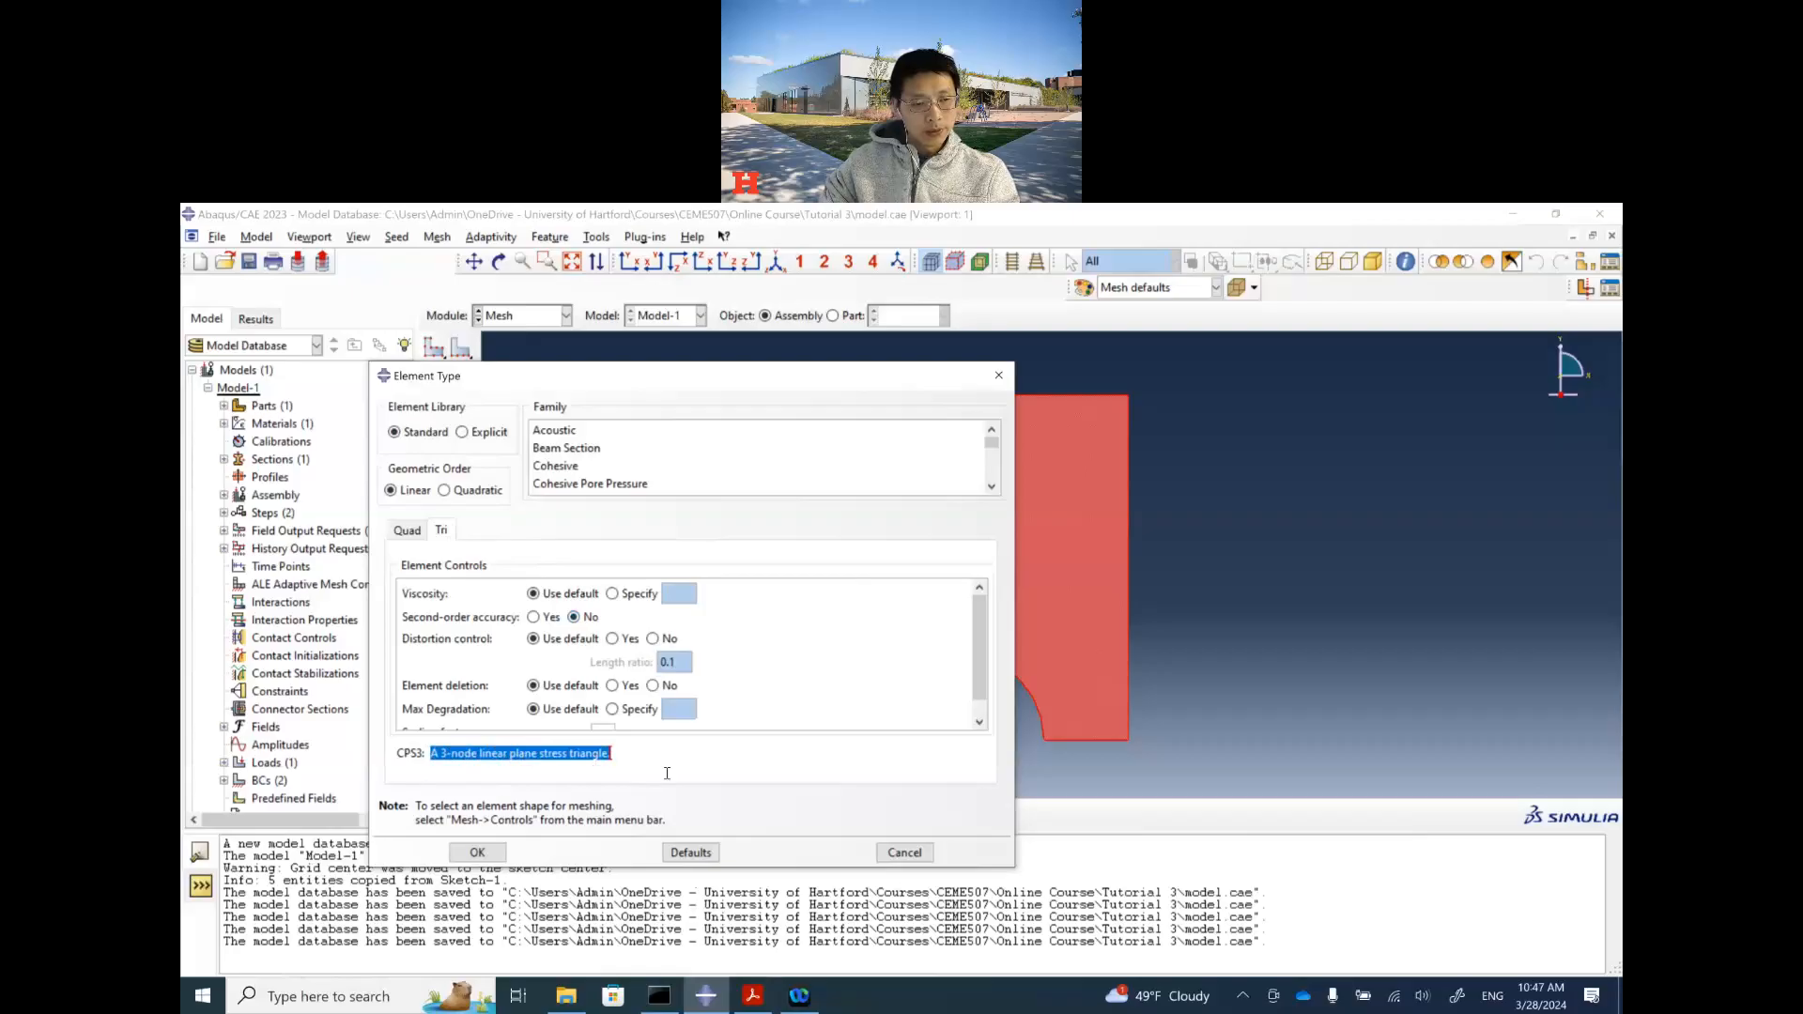
pyautogui.click(752, 995)
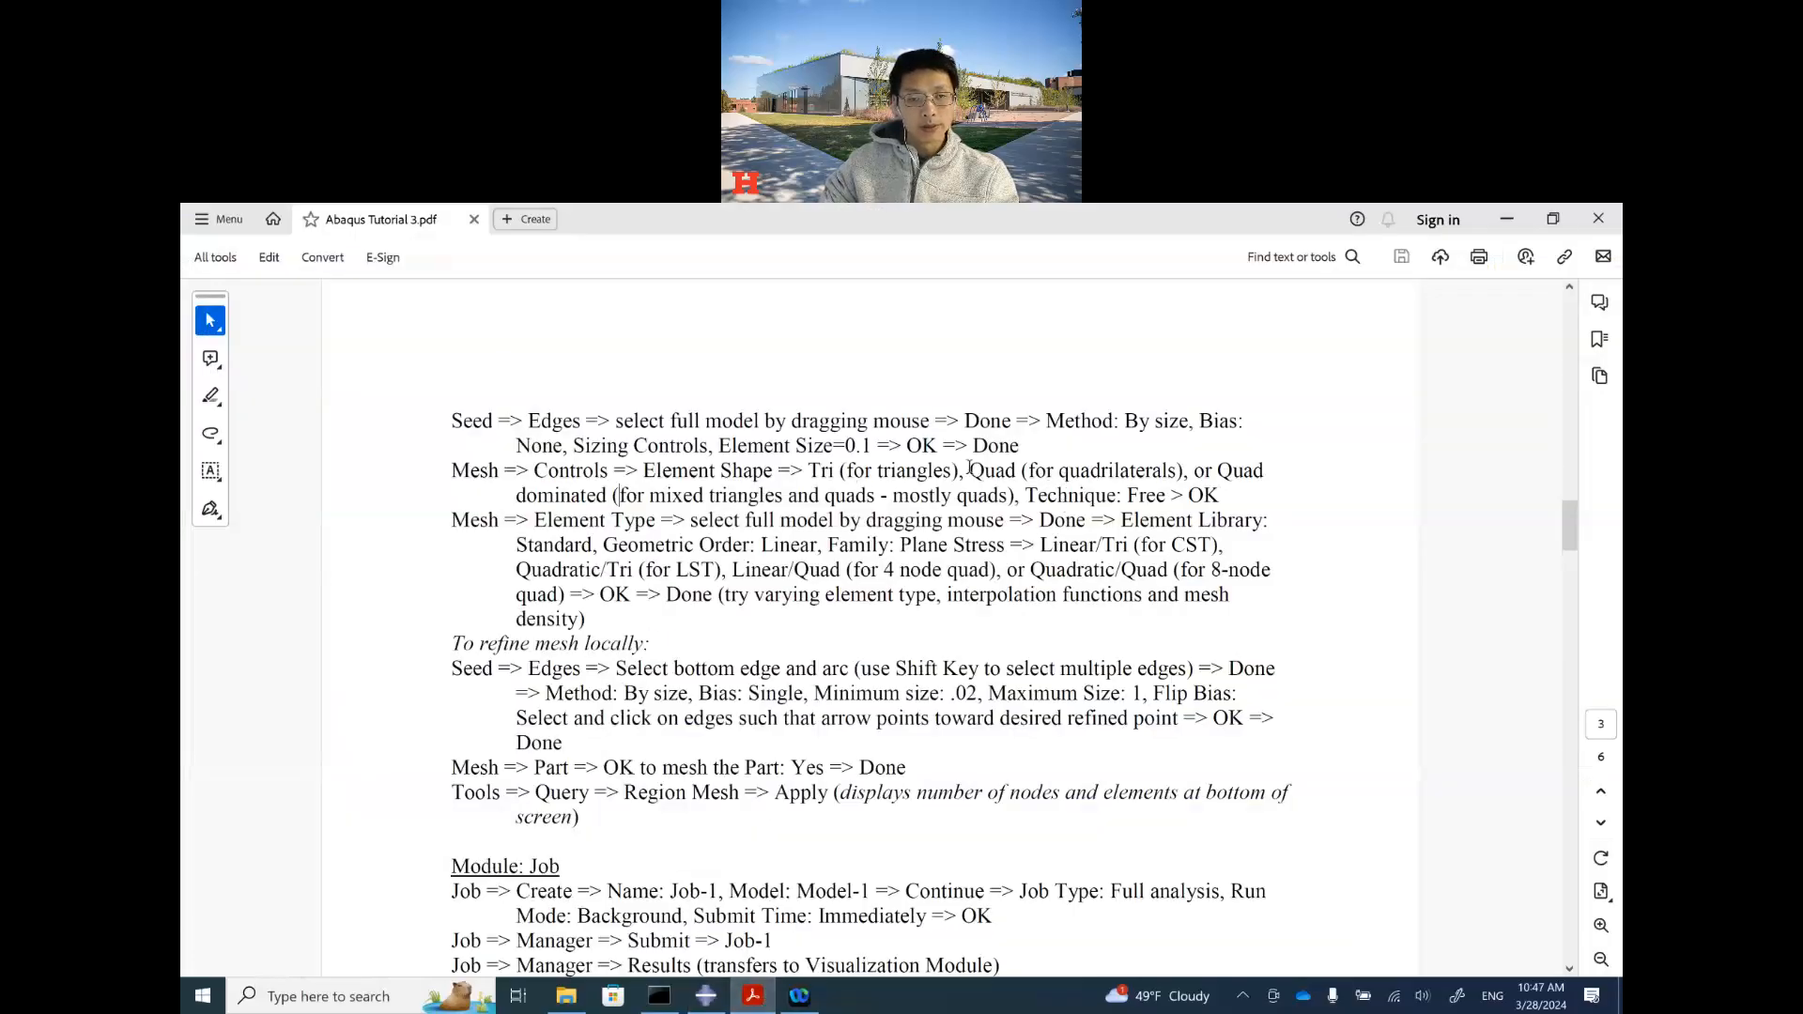
pyautogui.moveTo(808, 470); pyautogui.dragTo(950, 474)
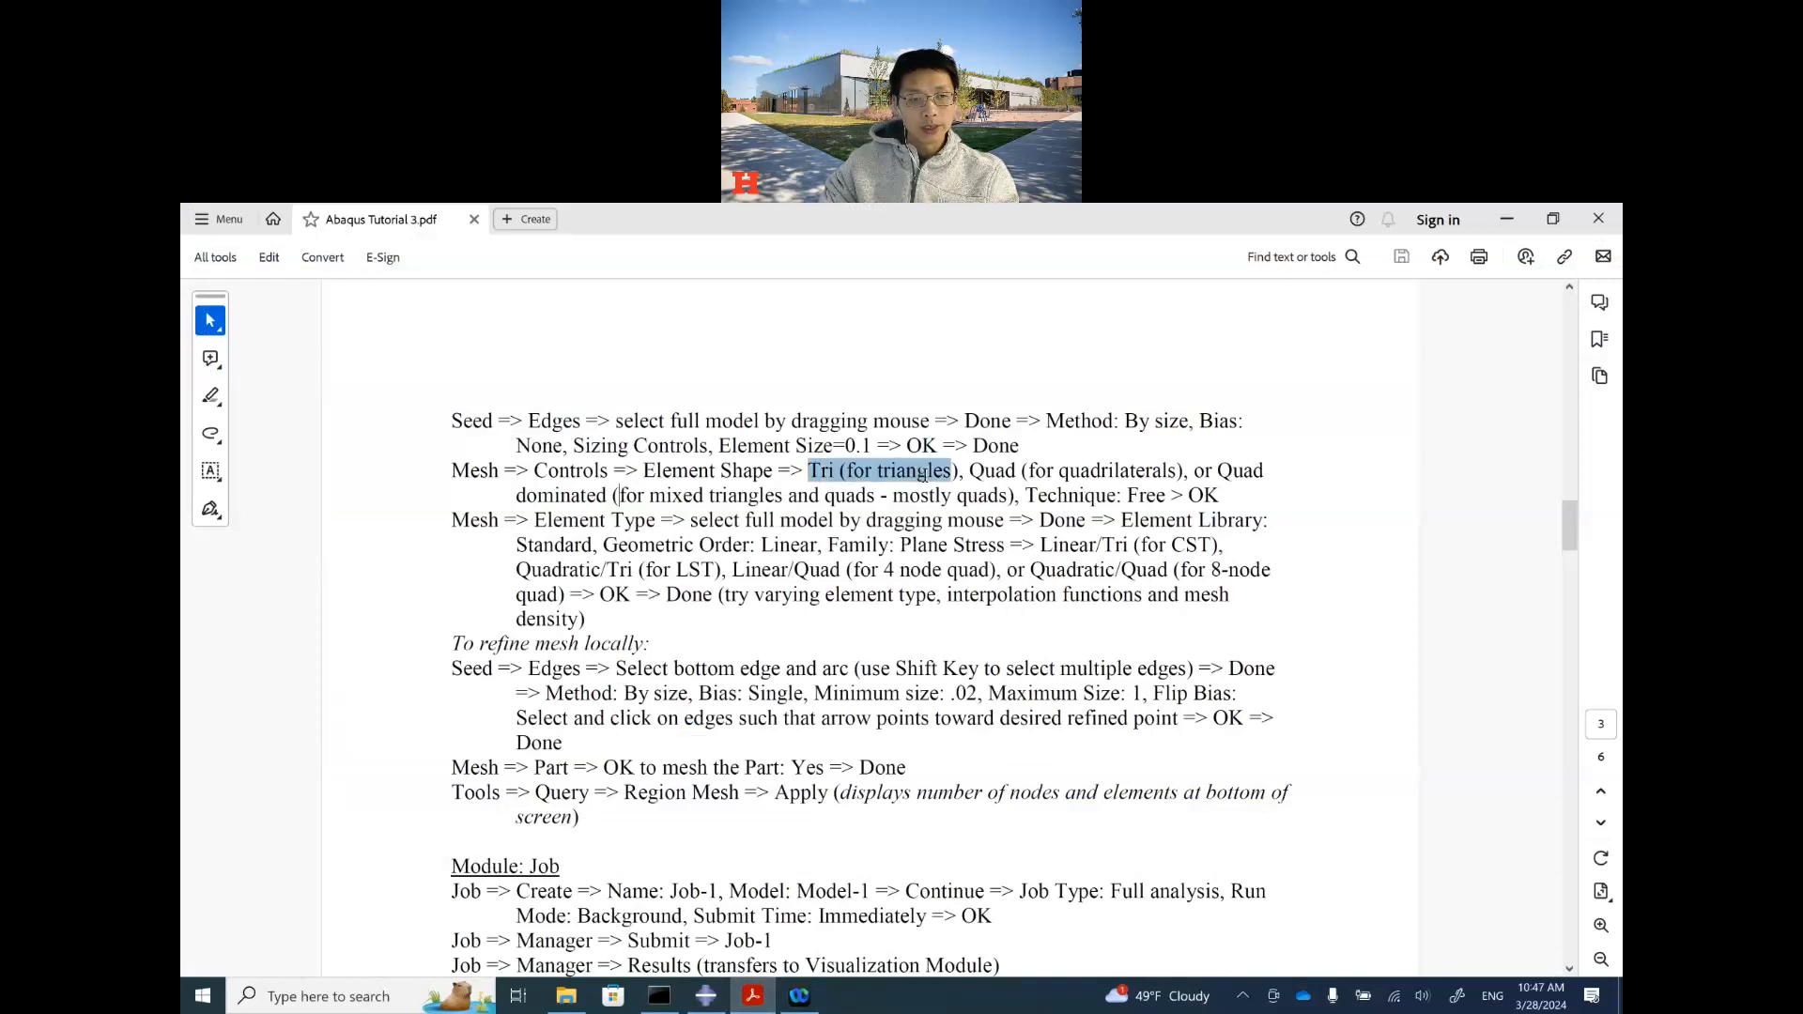
pyautogui.click(904, 495)
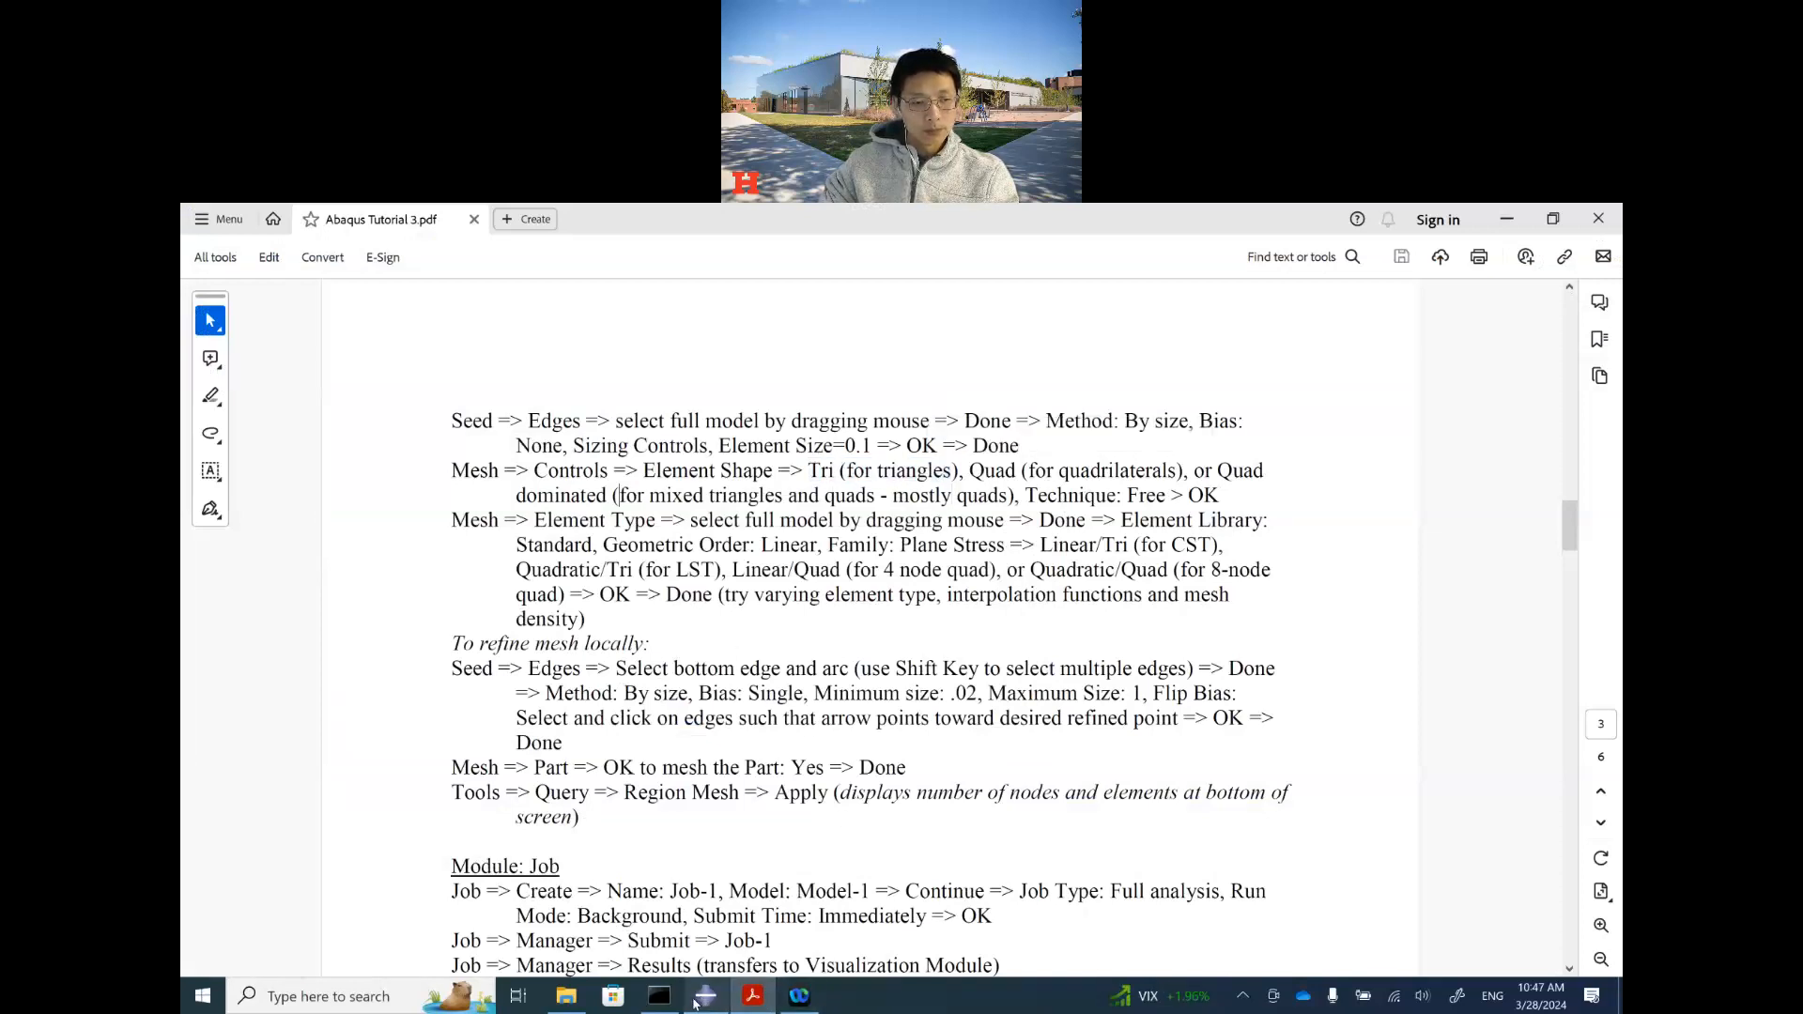
pyautogui.moveTo(696, 1004)
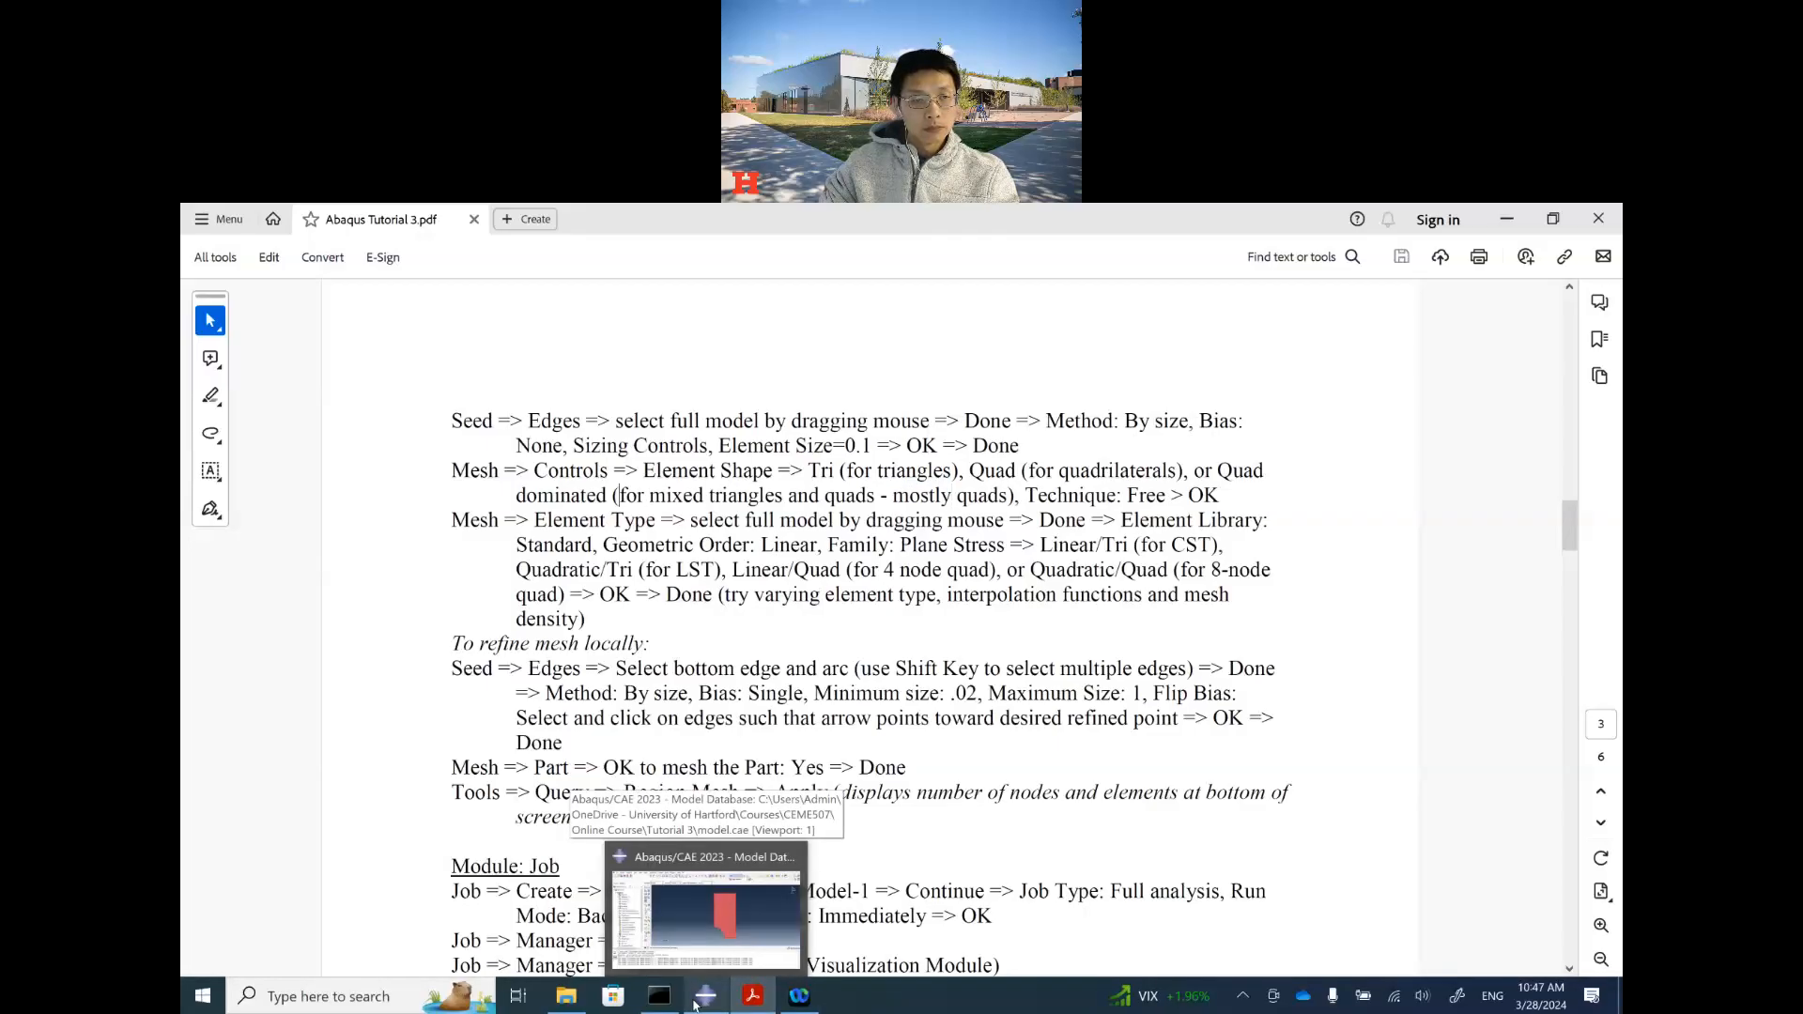
pyautogui.click(703, 997)
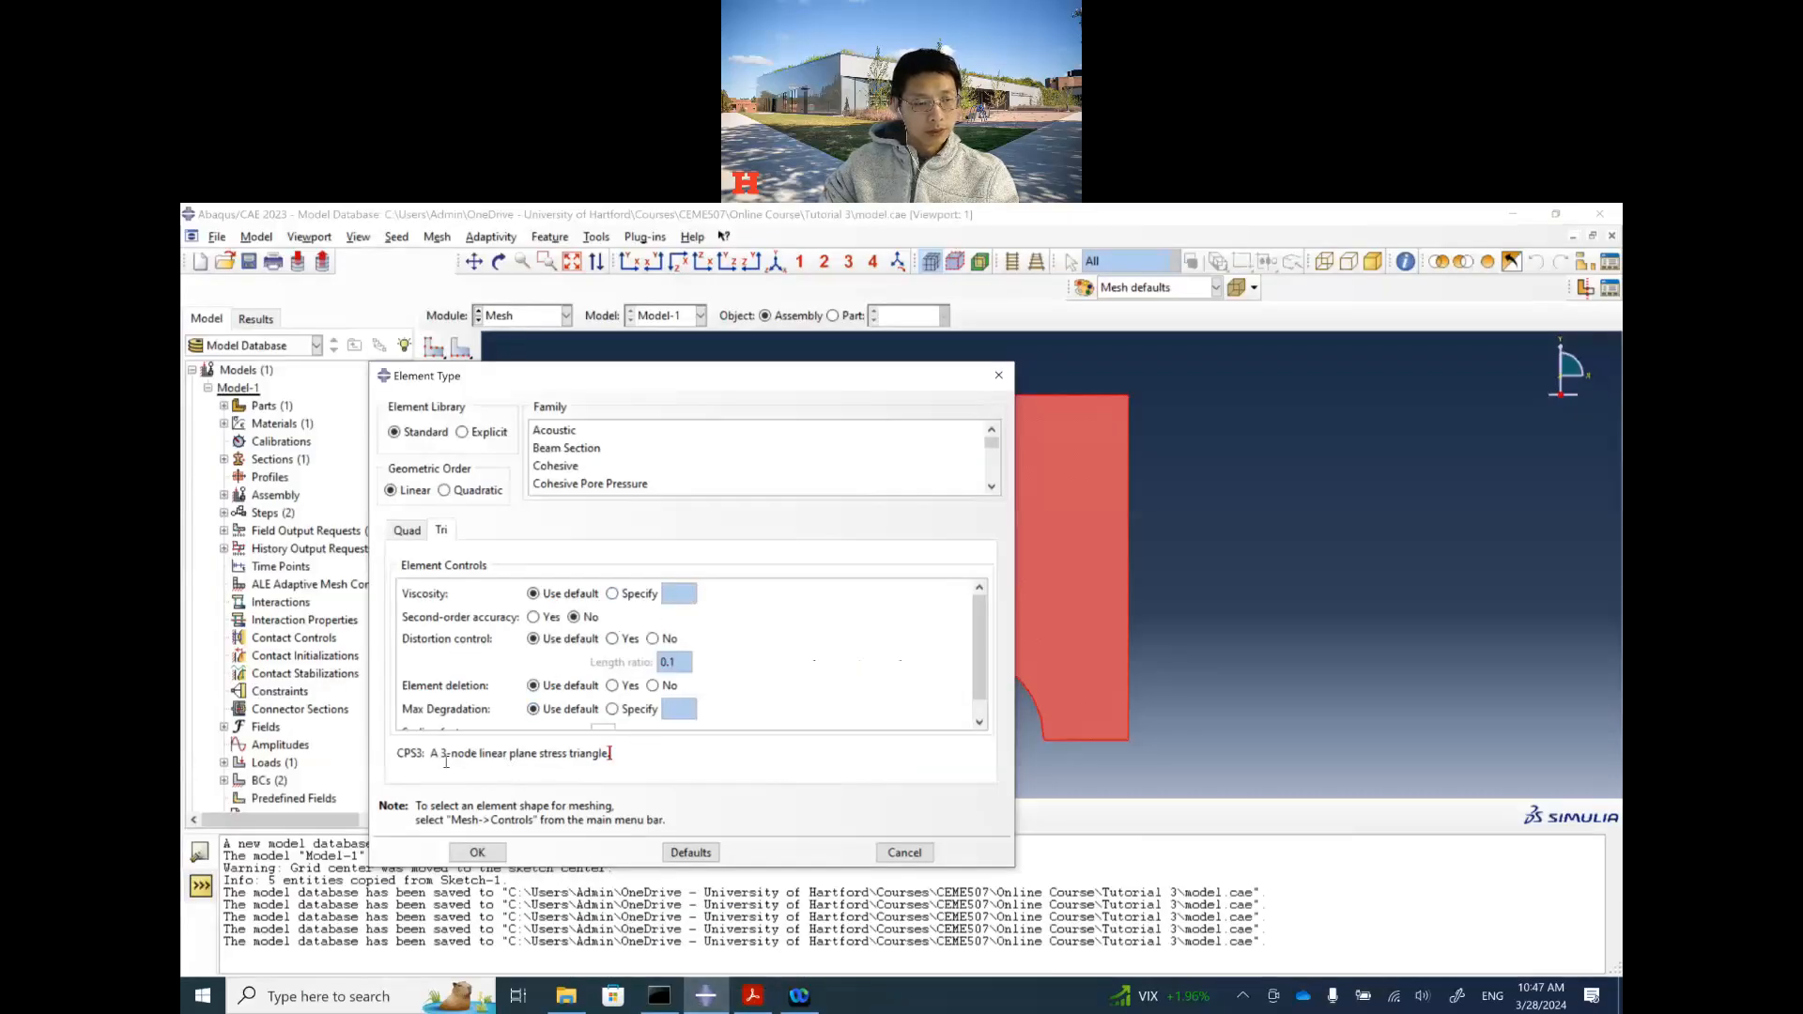
pyautogui.moveTo(430, 754); pyautogui.dragTo(636, 761)
pyautogui.click(636, 762)
pyautogui.click(477, 854)
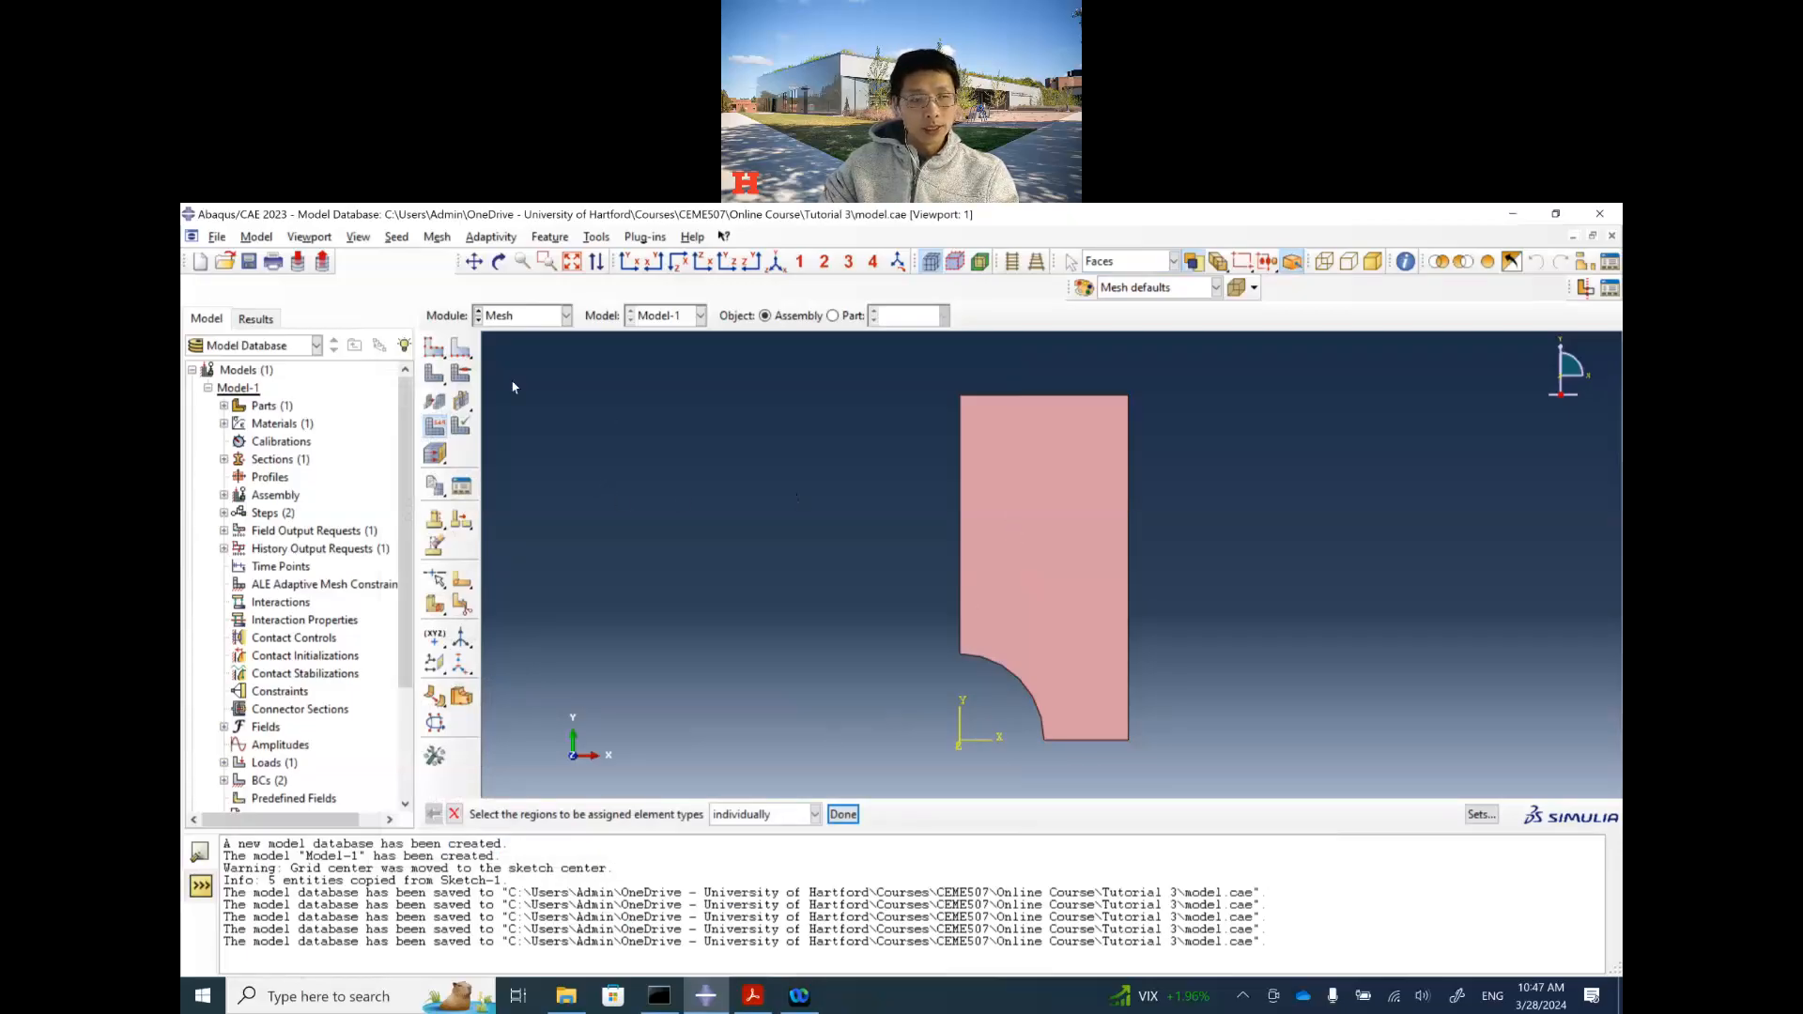
# Step: Set the plate's mesh controls to Tri elements with the Free technique and mesh the part instance
pyautogui.click(461, 376)
pyautogui.click(1044, 570)
pyautogui.middleClick(1044, 570)
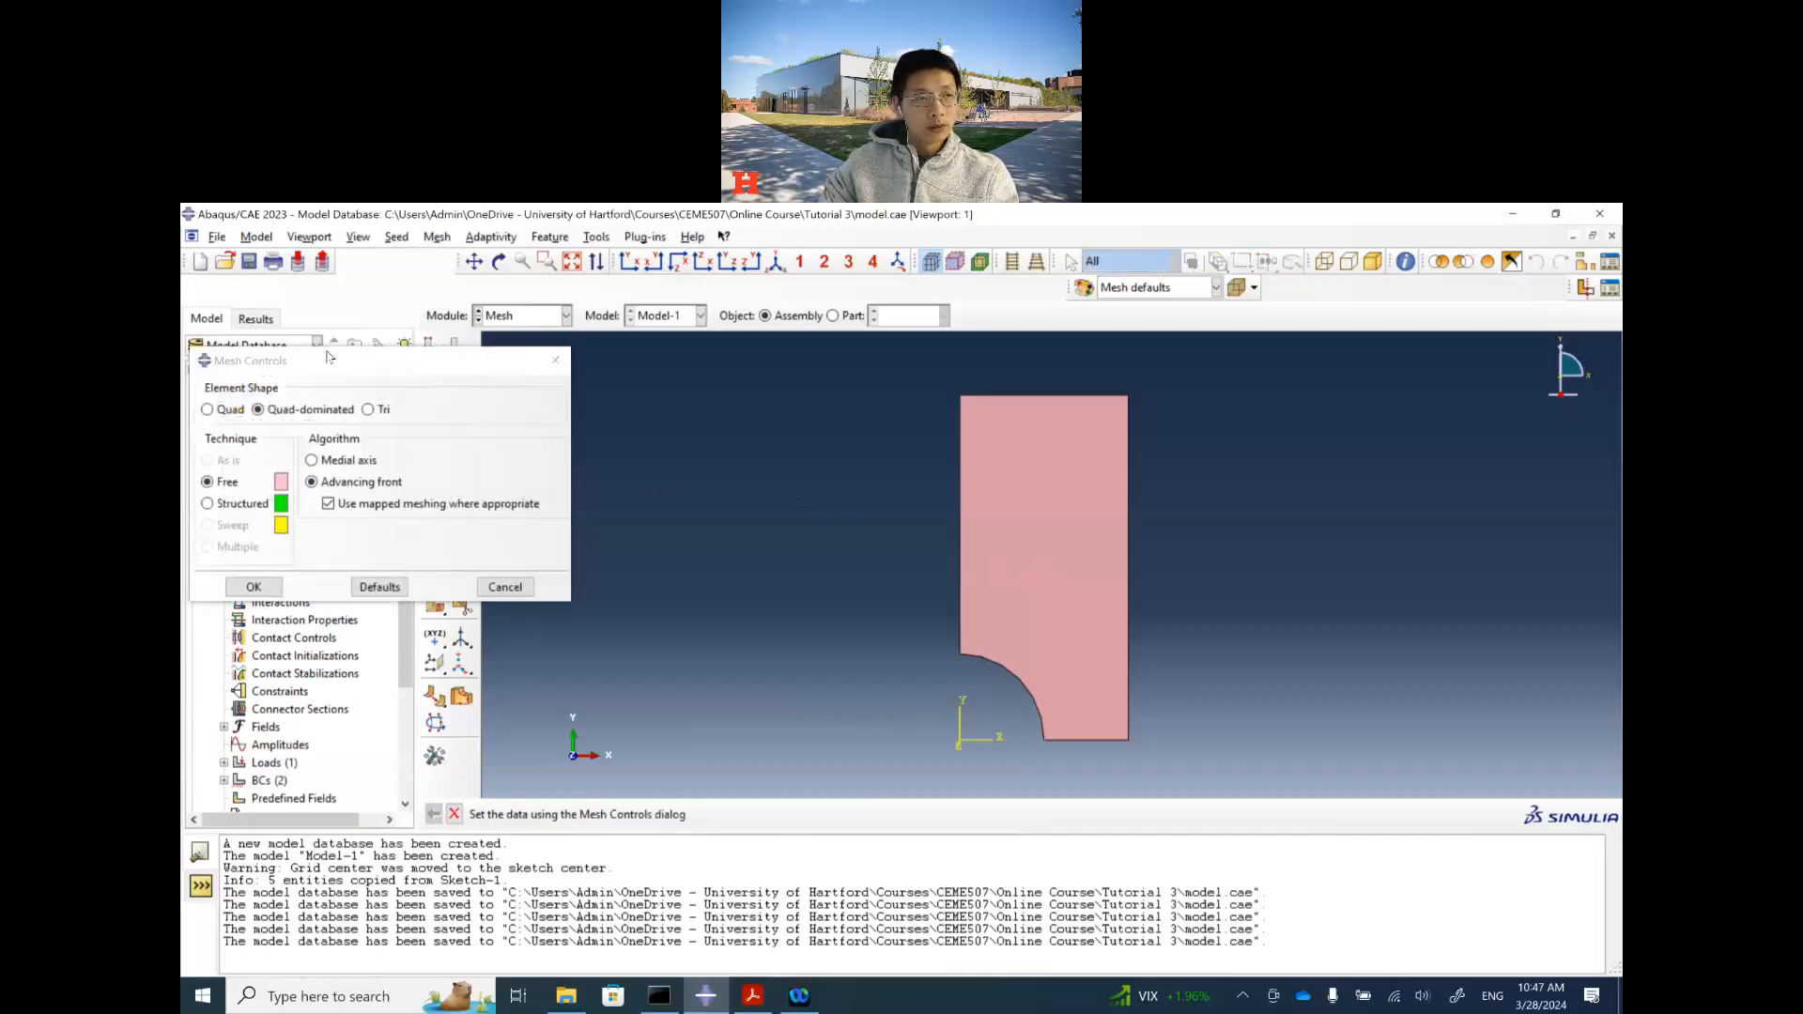
pyautogui.moveTo(360, 369); pyautogui.dragTo(680, 435)
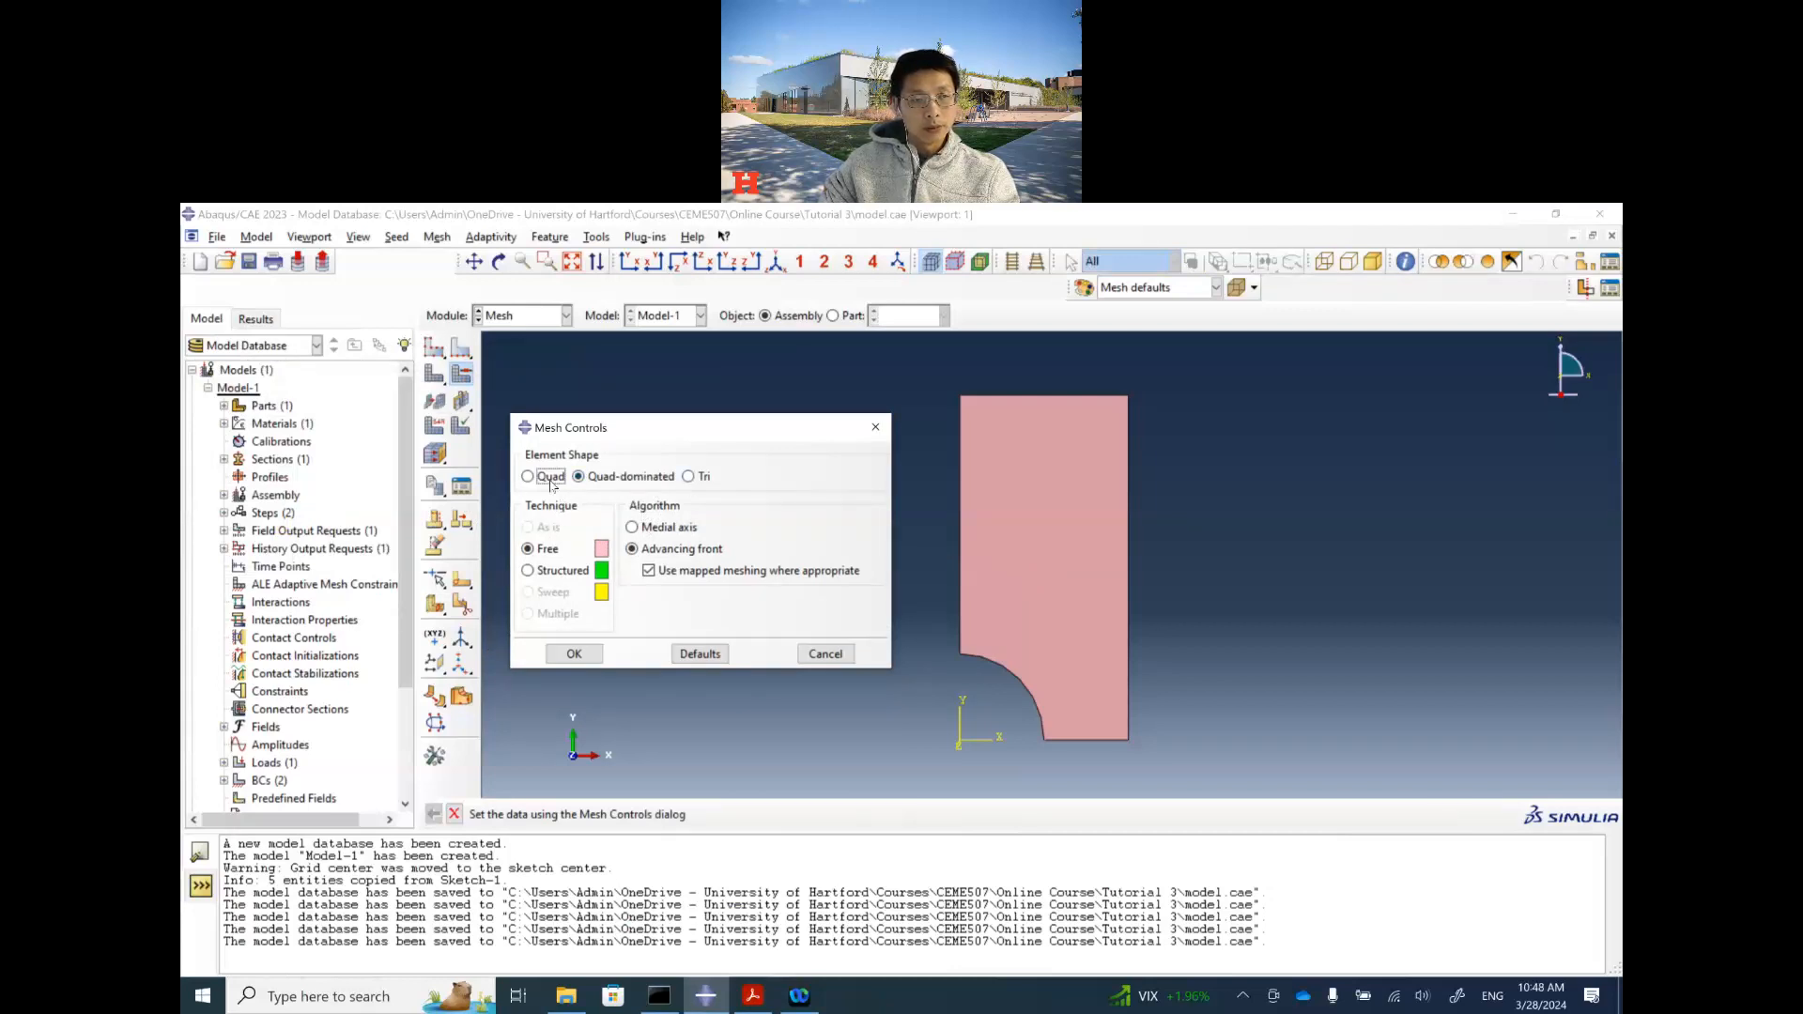
pyautogui.click(688, 477)
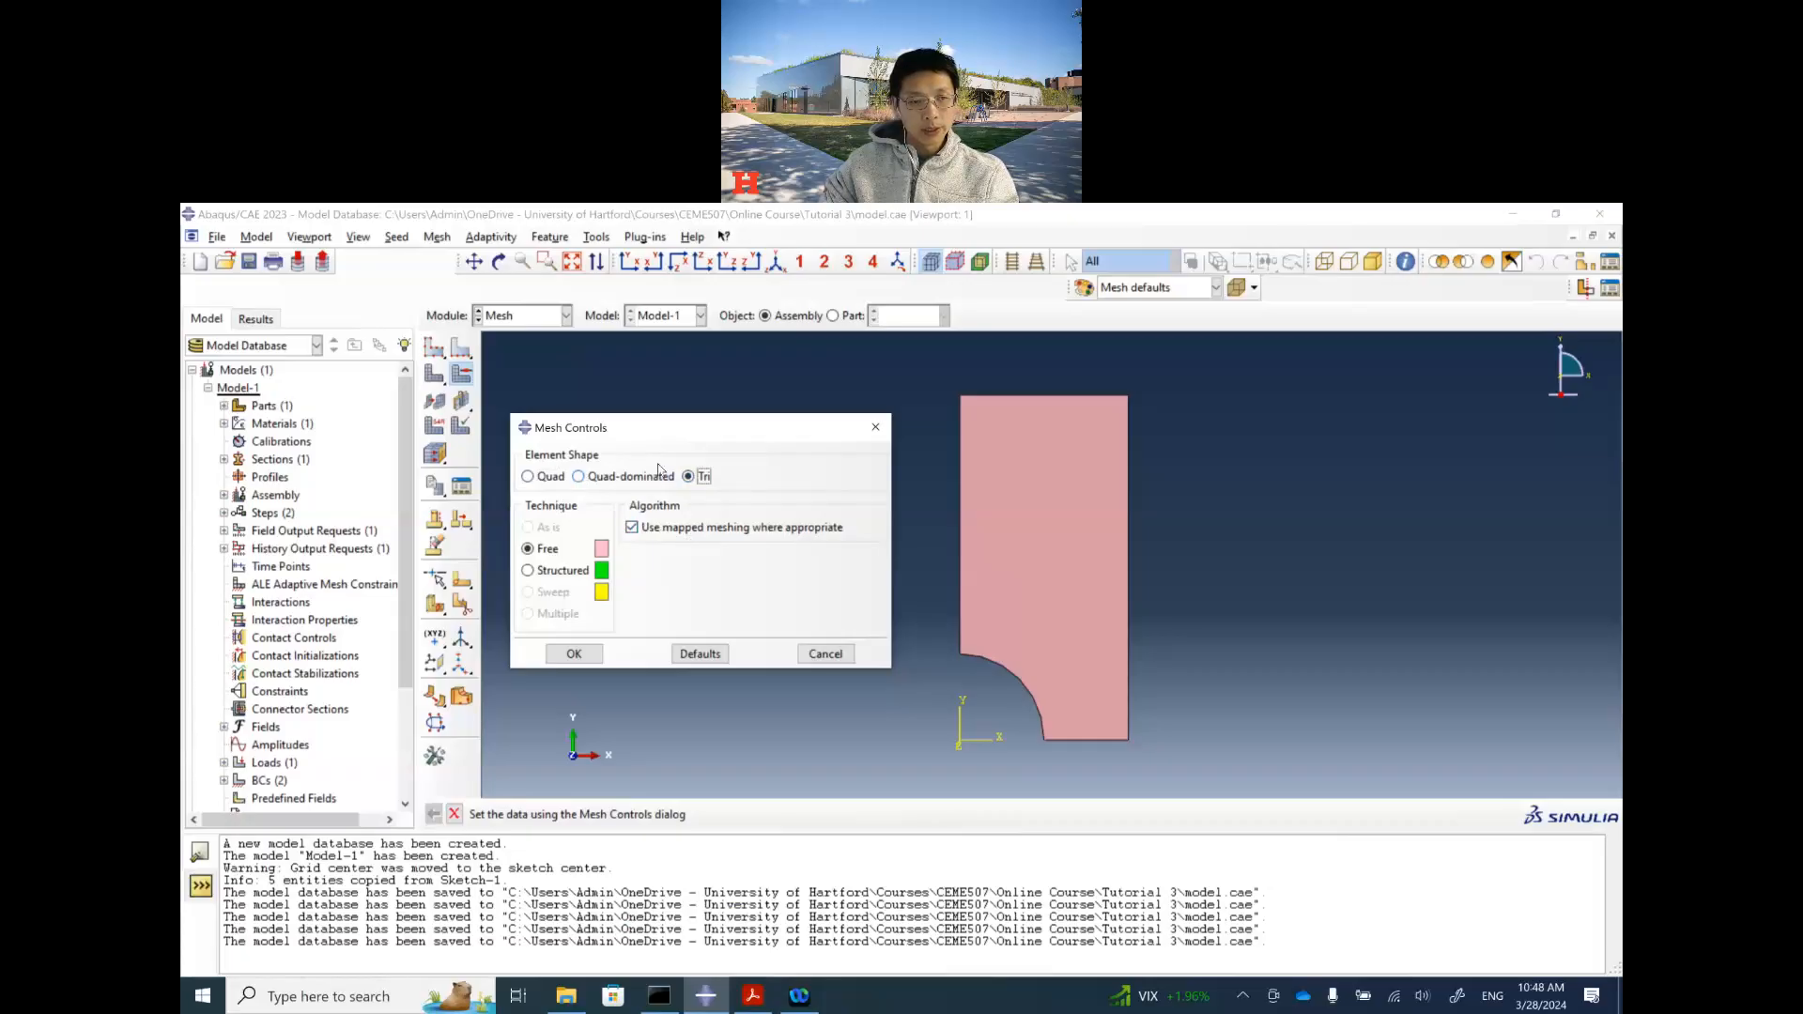
pyautogui.click(589, 656)
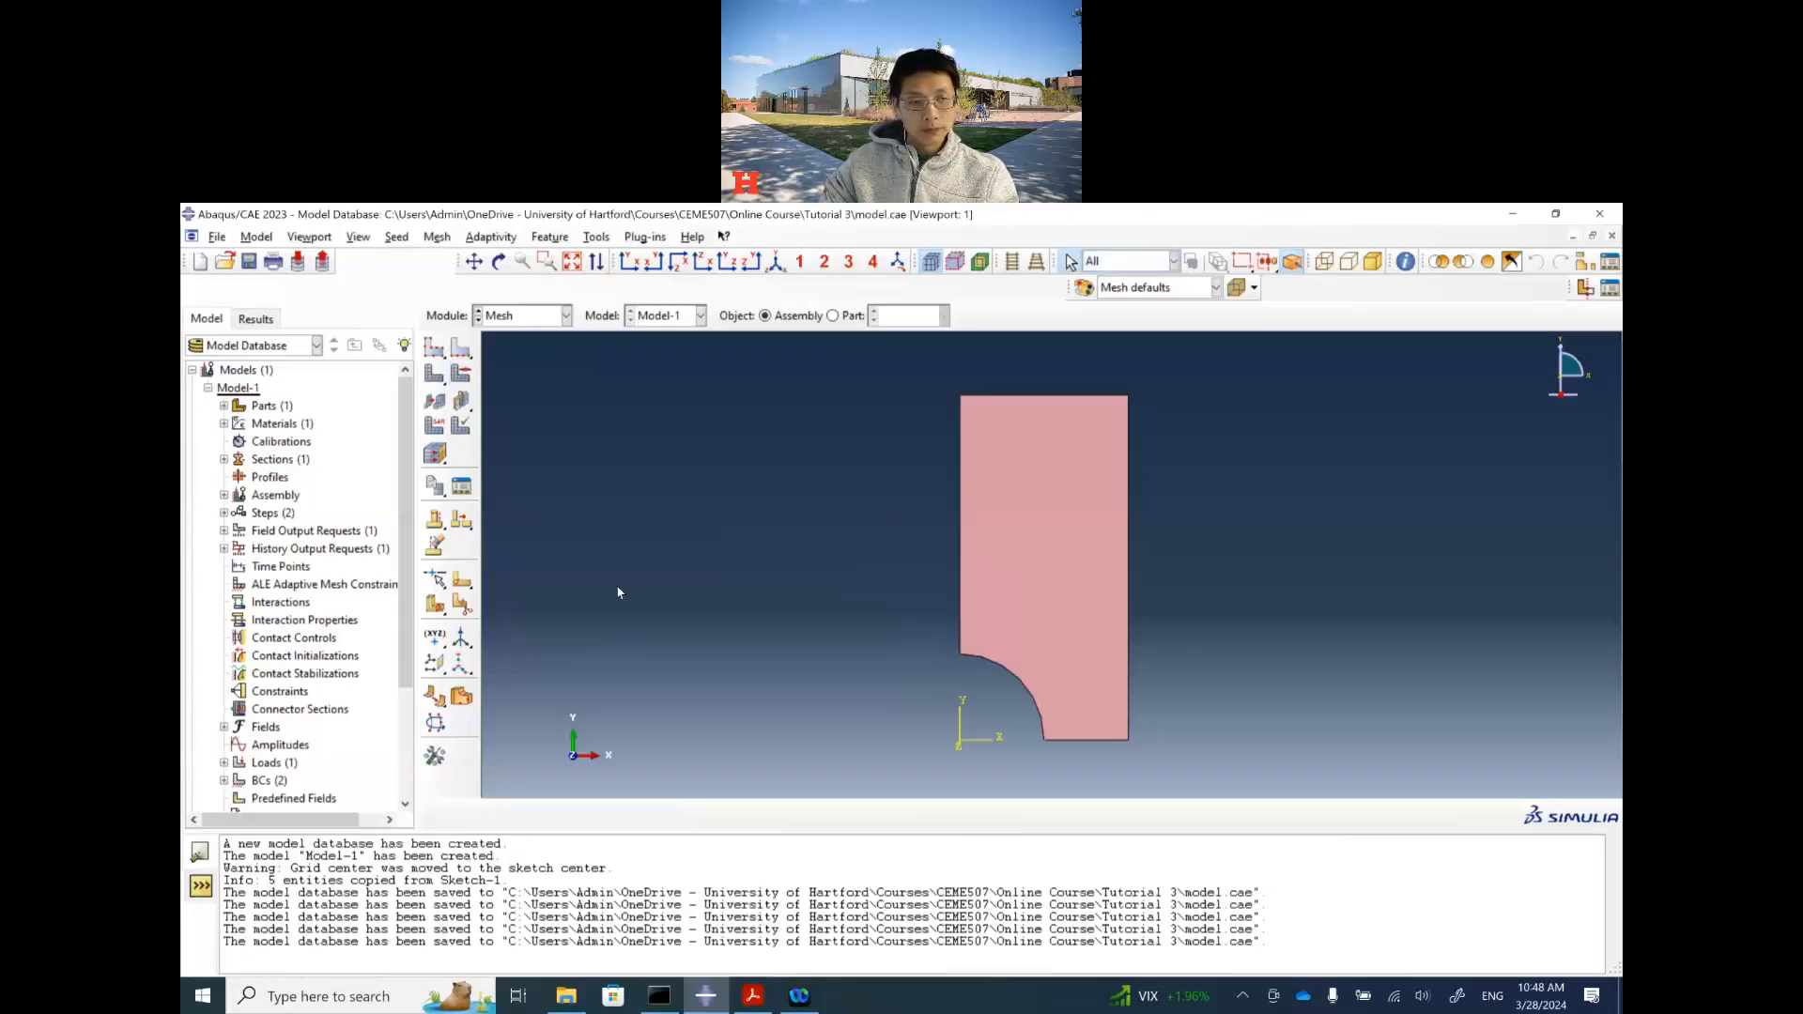
pyautogui.click(435, 373)
pyautogui.click(636, 814)
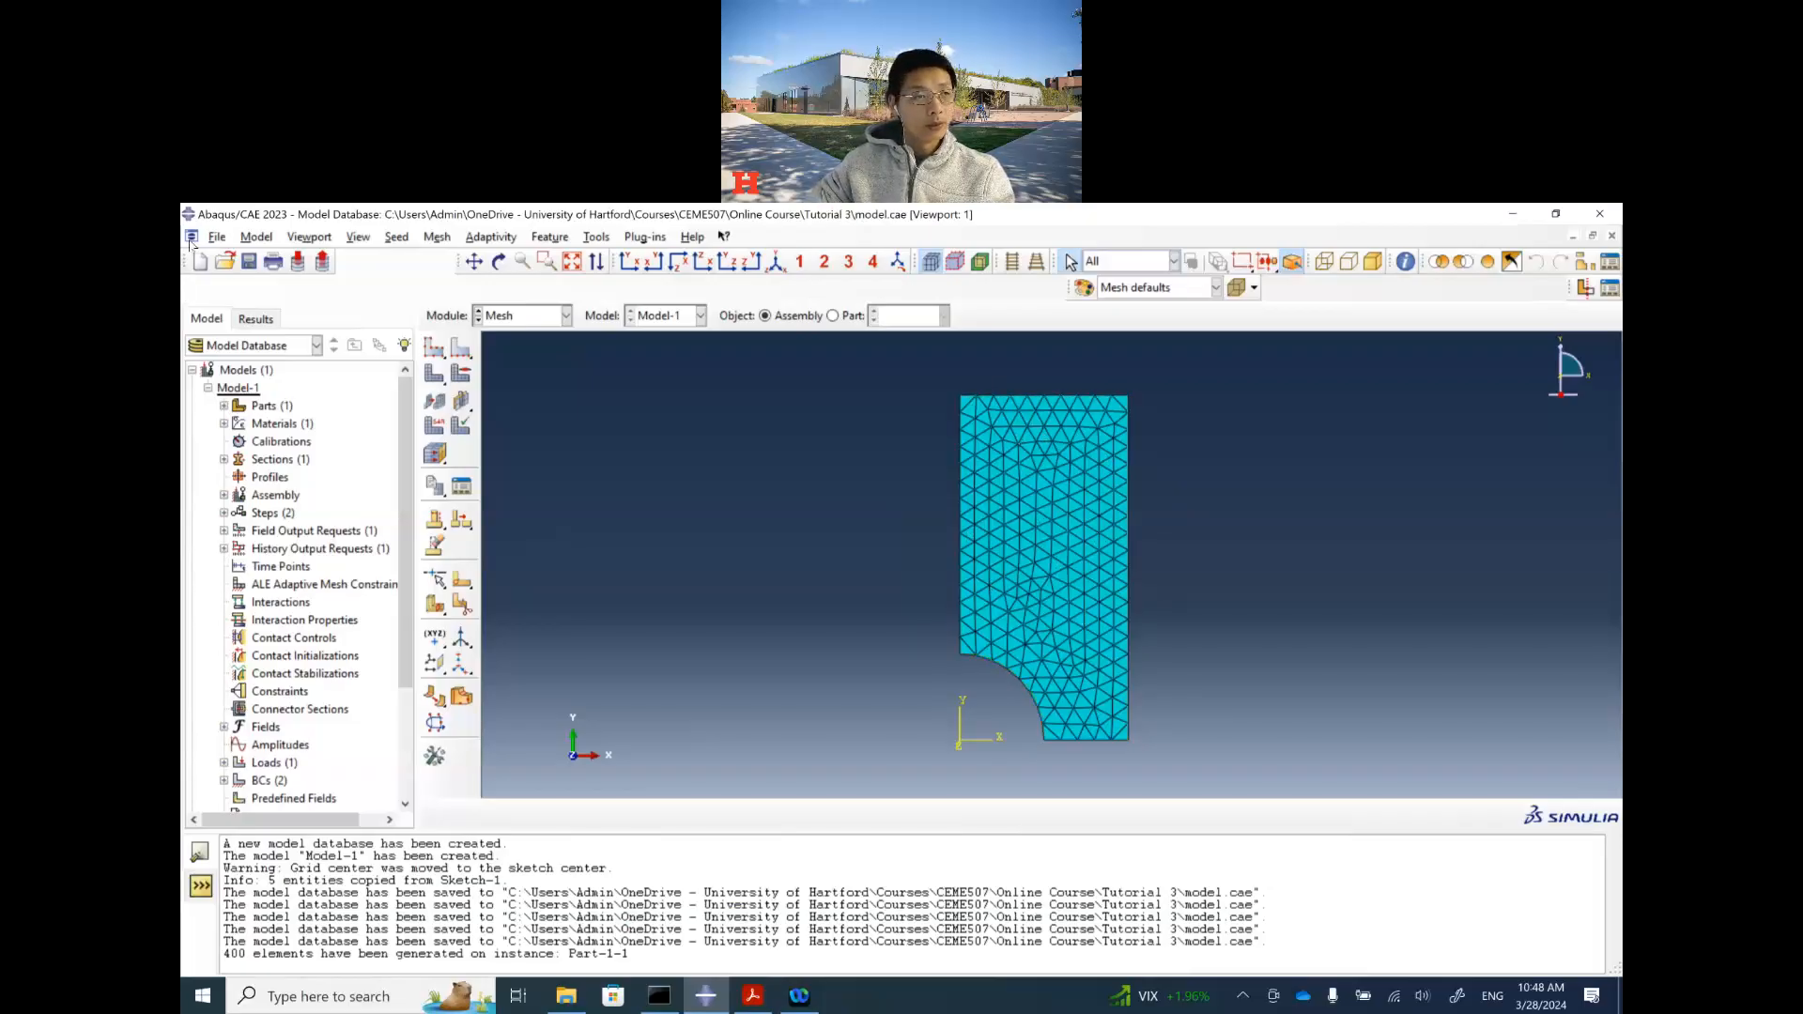
# Step: Save the model database, then review the typical results without edge bias in the Abaqus Tutorial 3 PDF
pyautogui.click(248, 261)
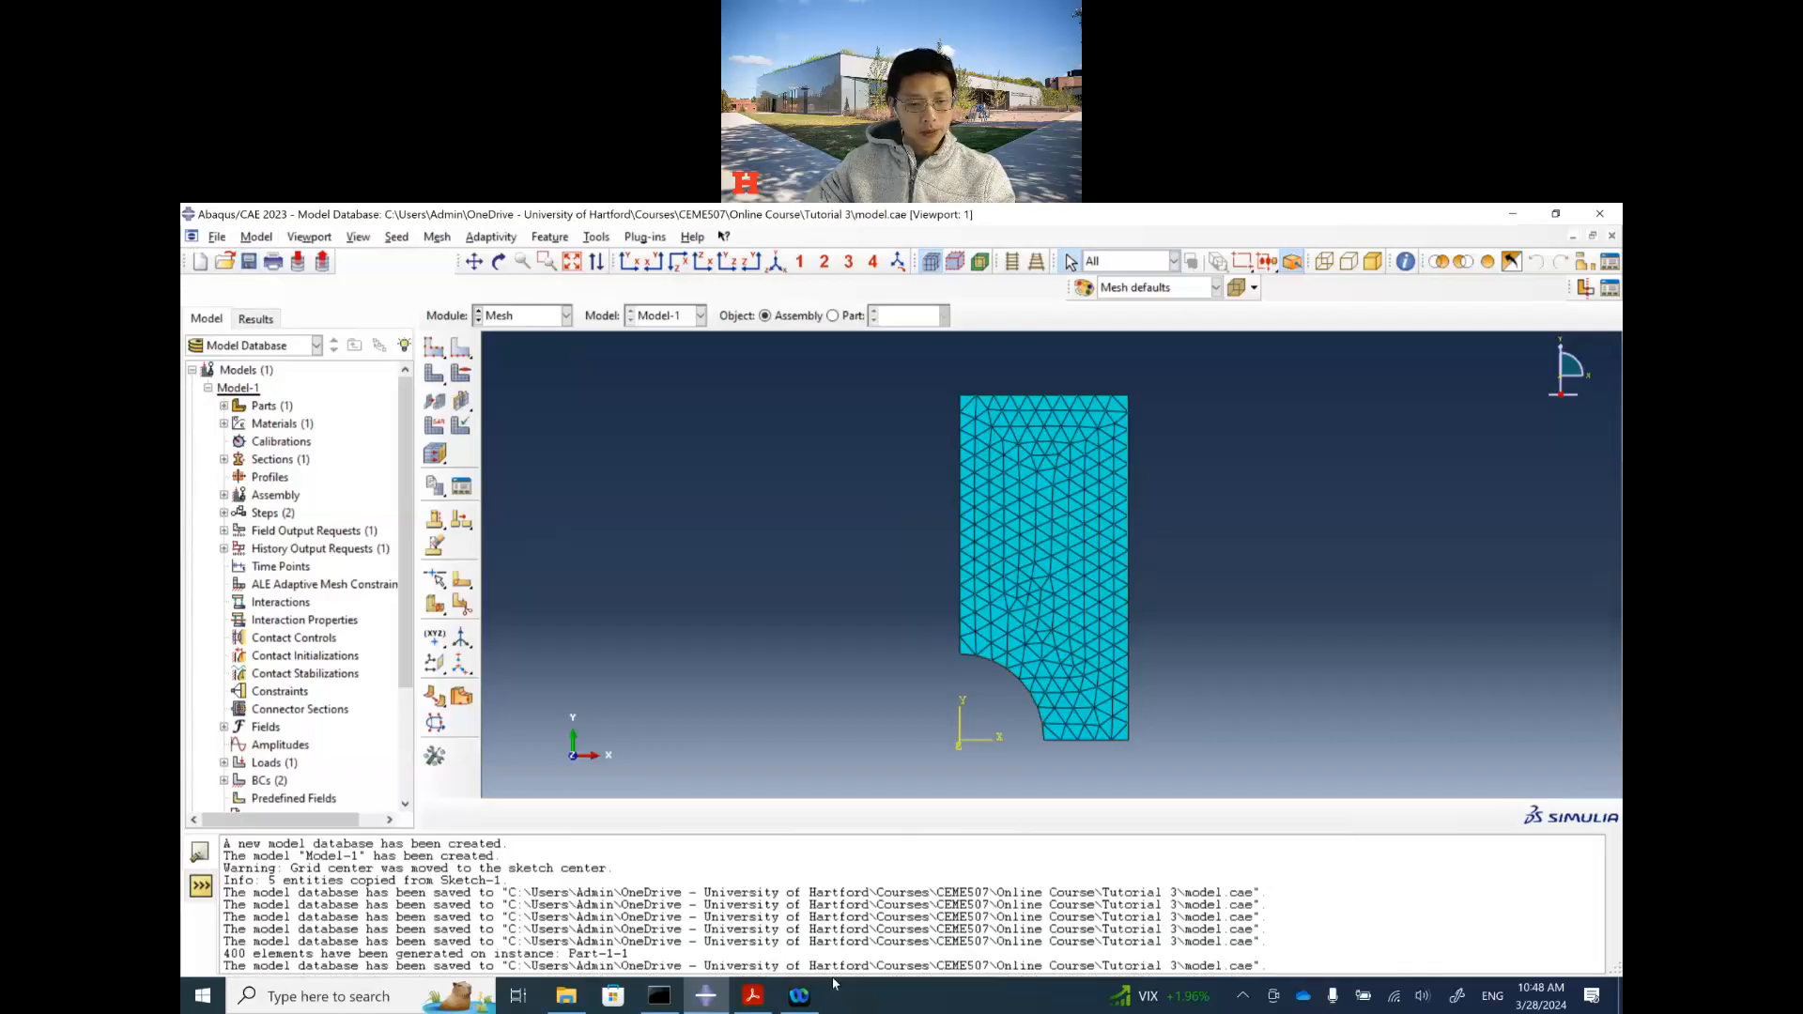
pyautogui.click(752, 996)
pyautogui.scroll(-10, 882, 870)
pyautogui.moveTo(1562, 623); pyautogui.dragTo(1568, 648)
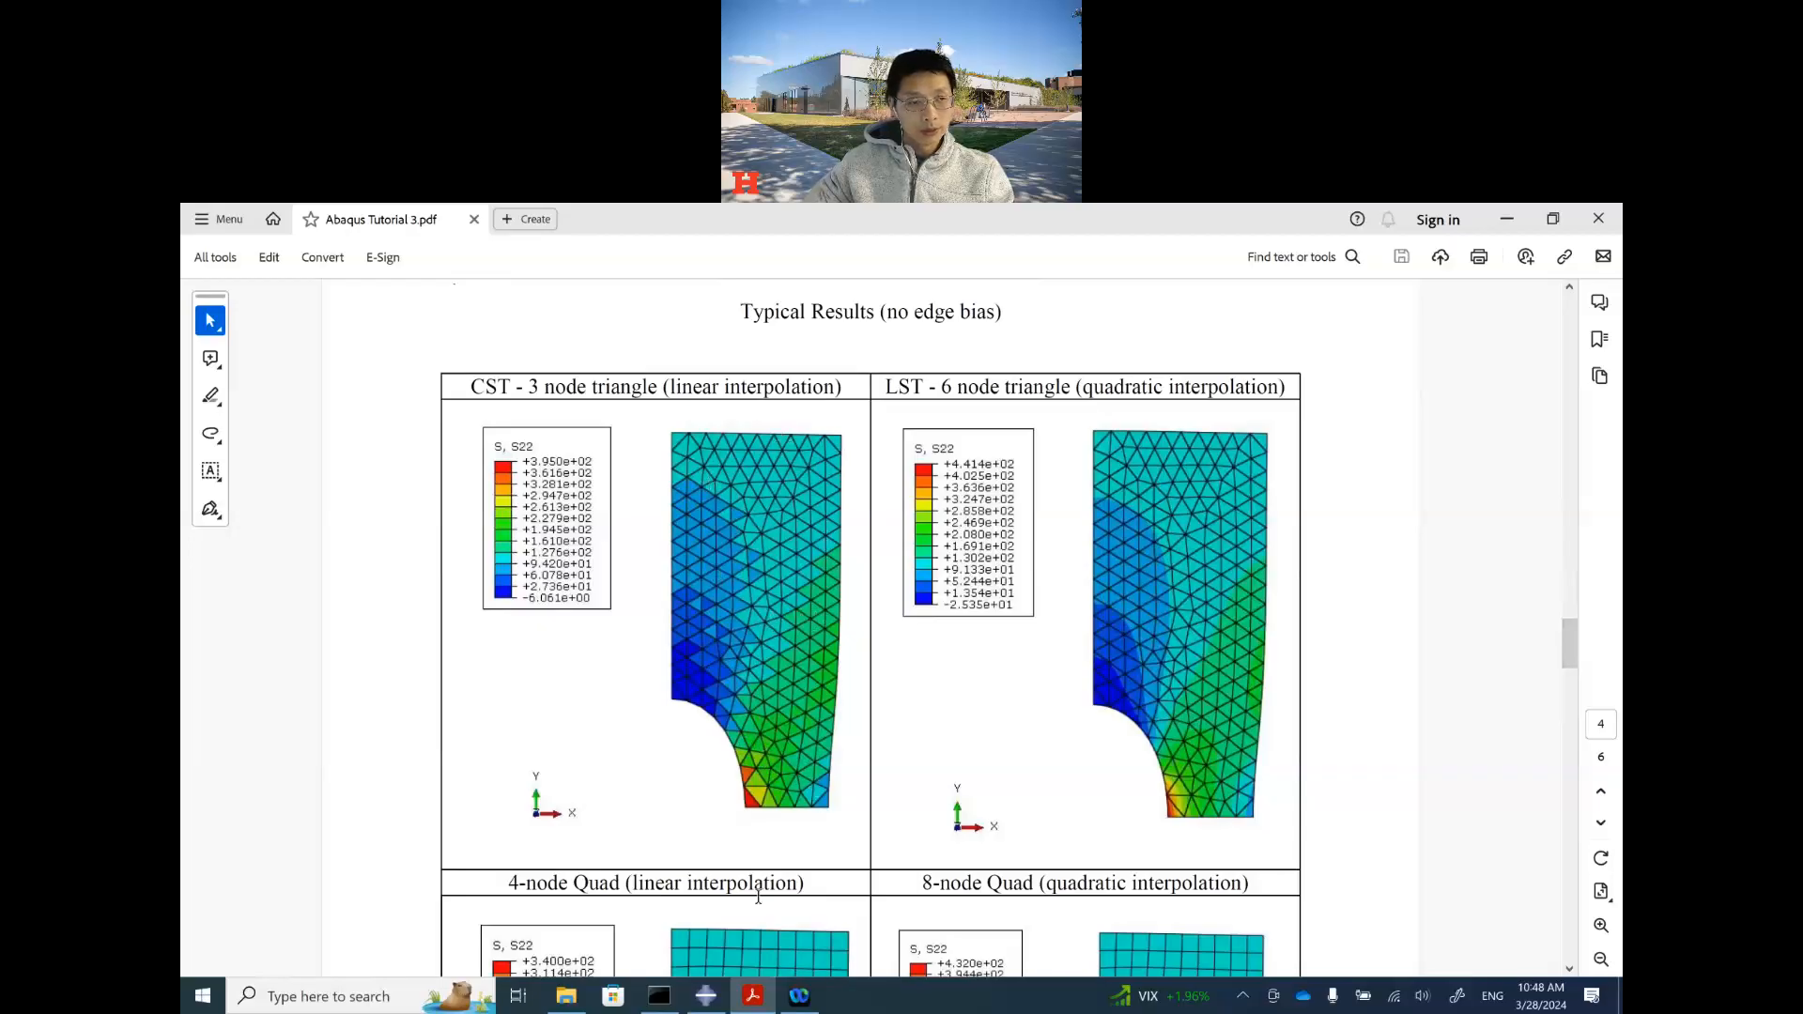
# Step: Return to Abaqus/CAE and, in the Job module, create a full analysis job named tri_linear_nobias from Model-1 with the default settings
pyautogui.click(707, 996)
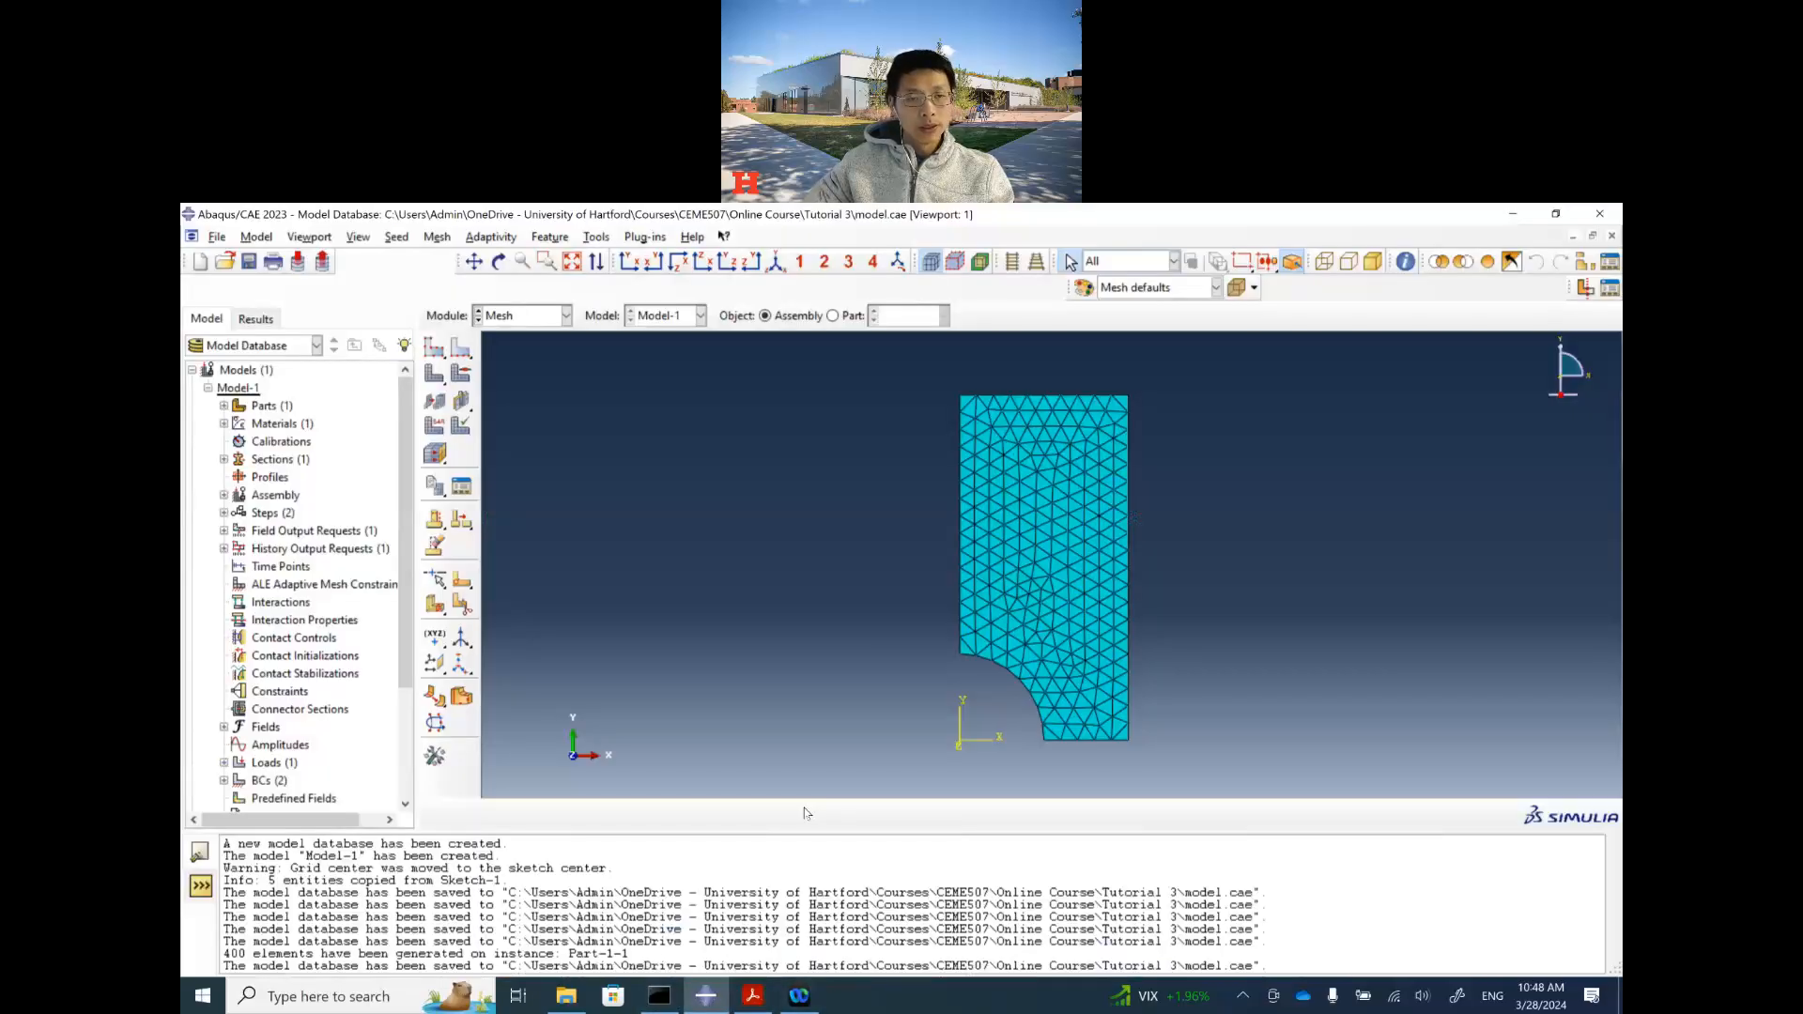
pyautogui.click(567, 315)
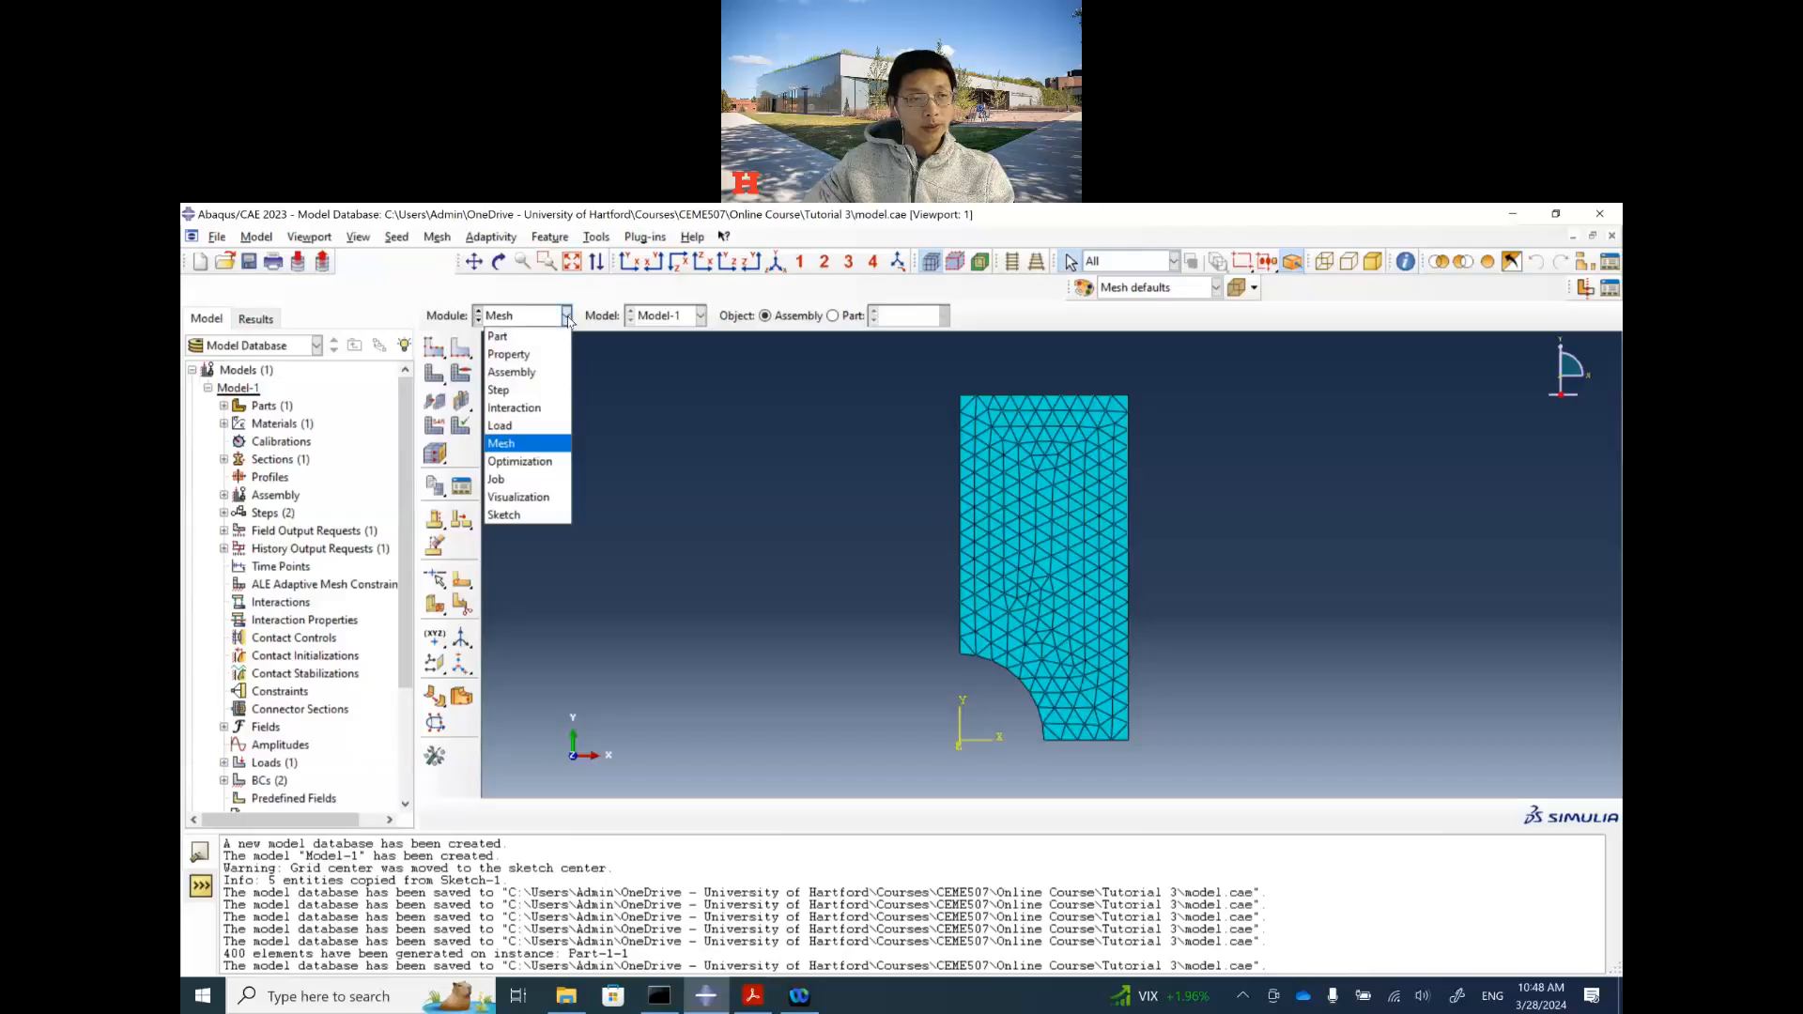
pyautogui.click(522, 480)
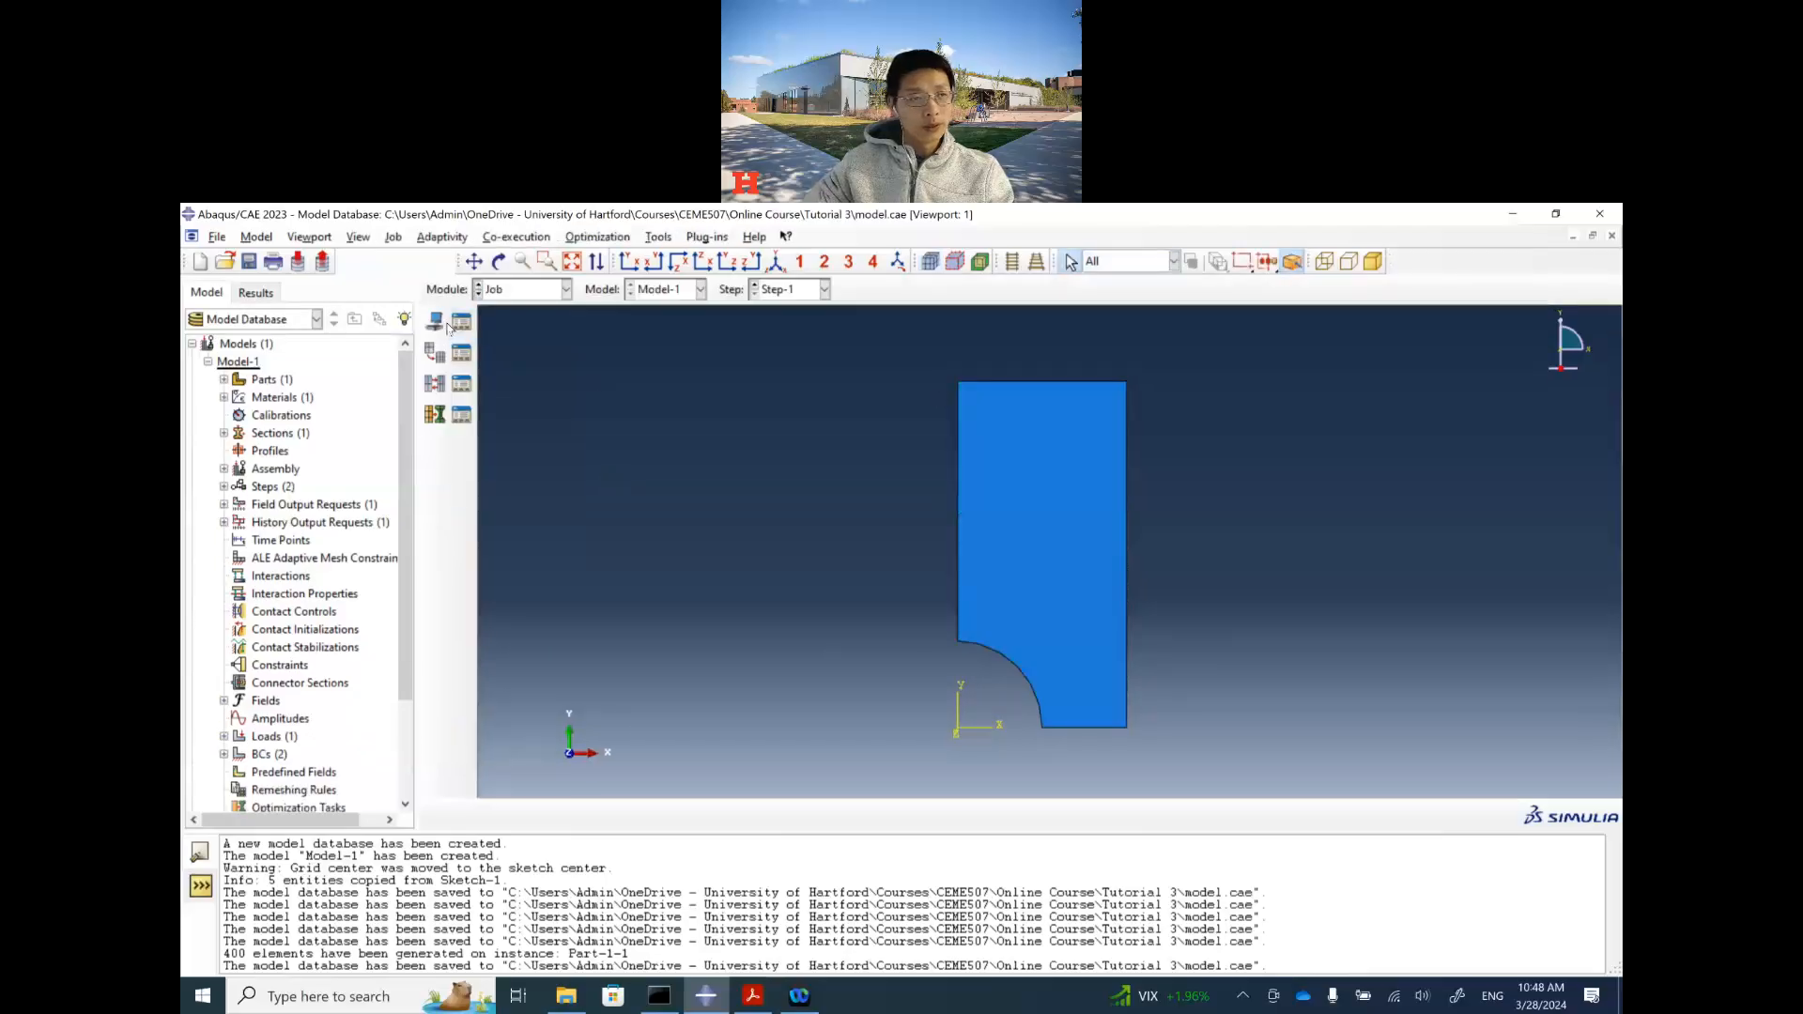
pyautogui.click(435, 321)
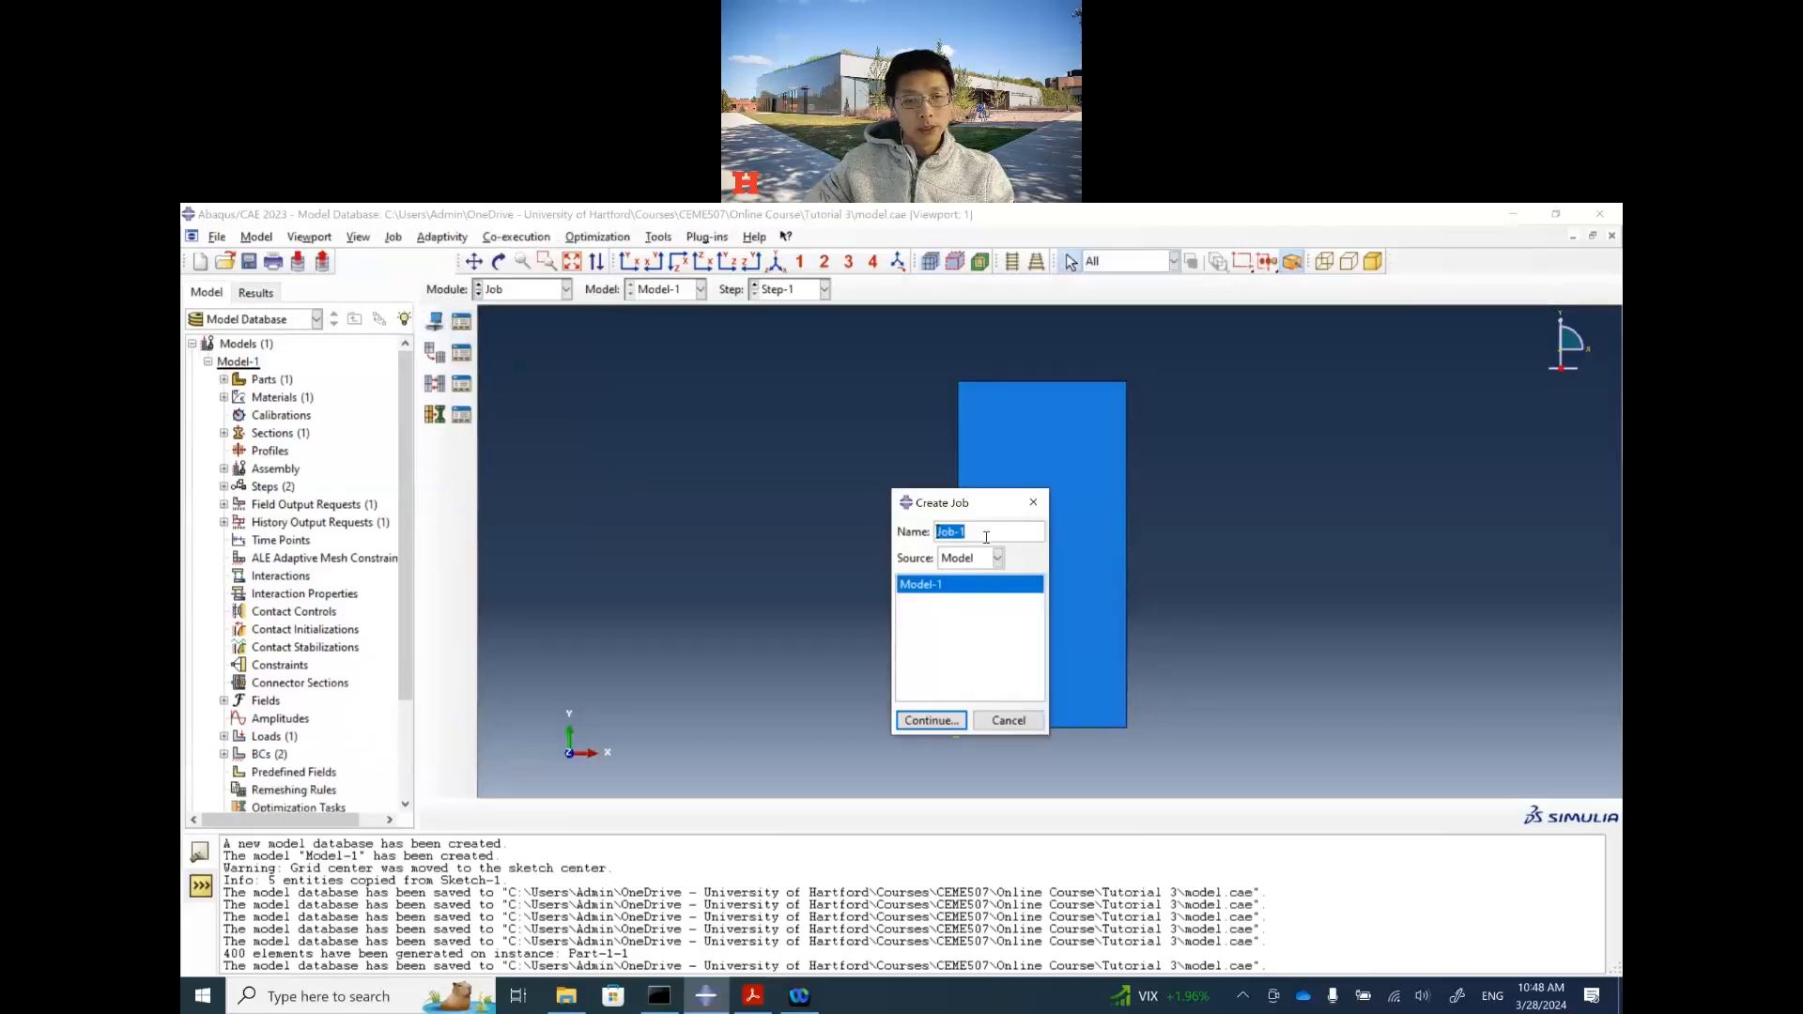
pyautogui.write('tr')
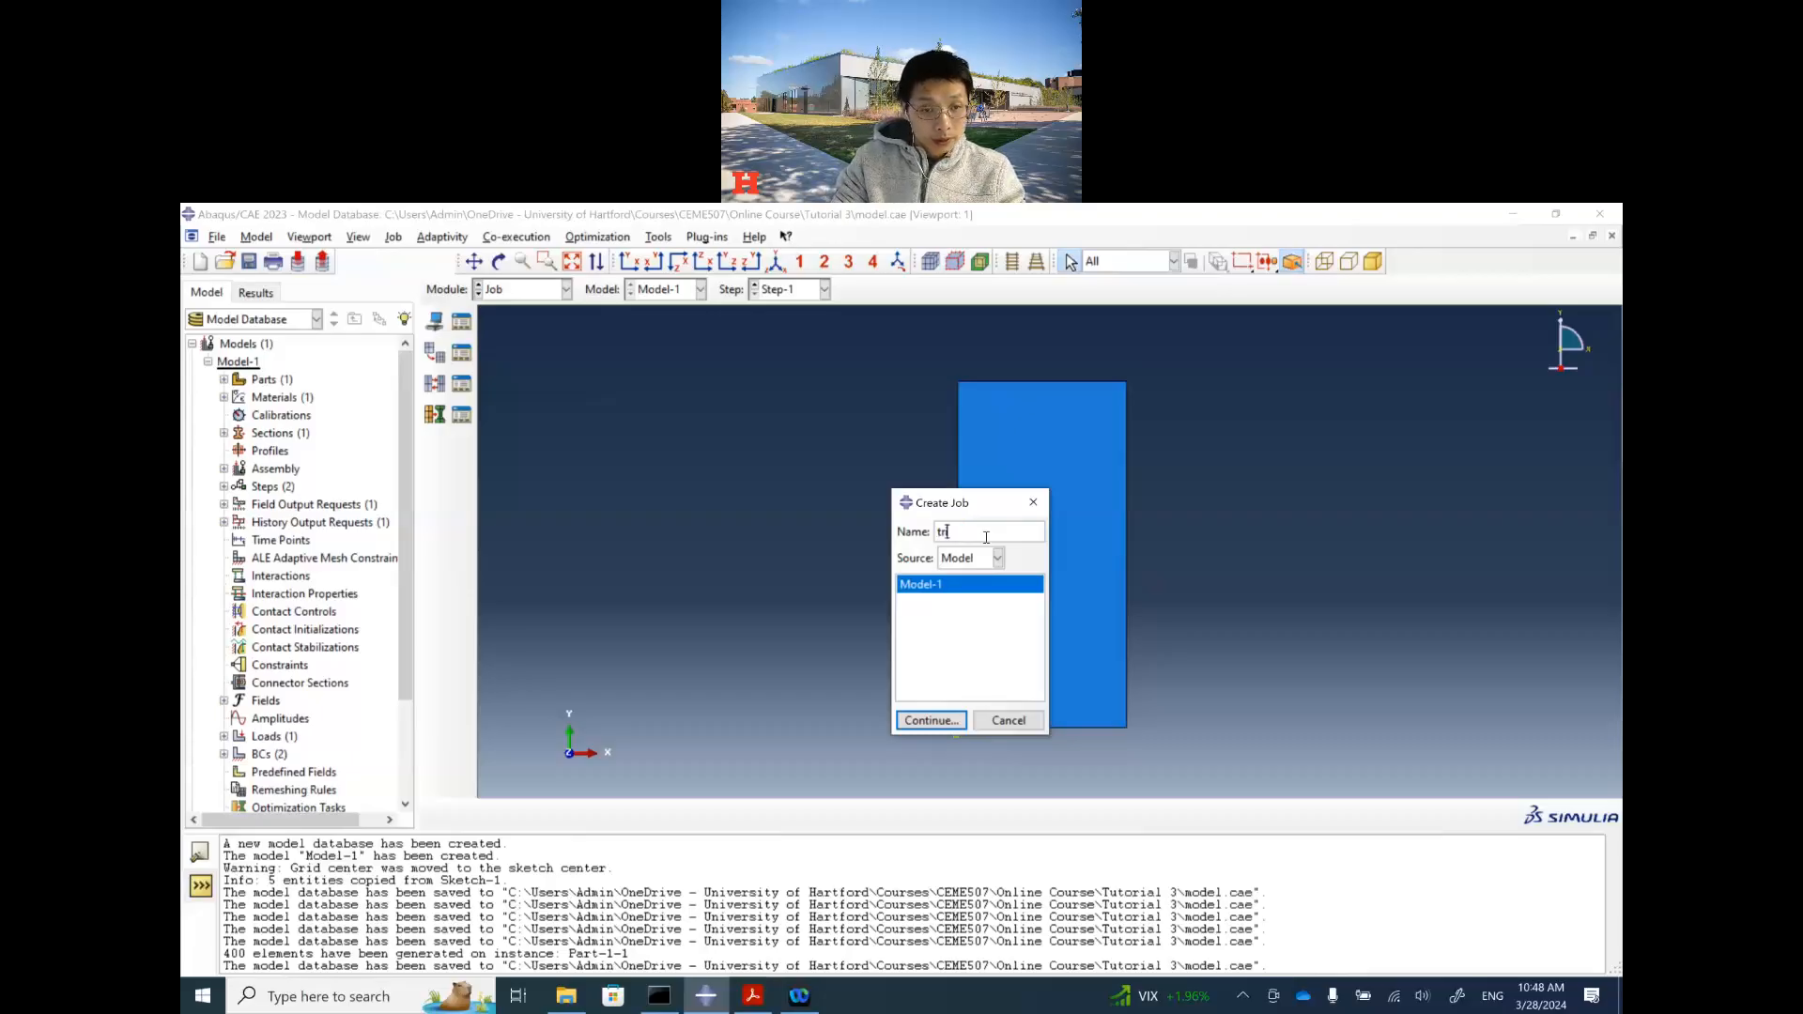
pyautogui.write('i_linea')
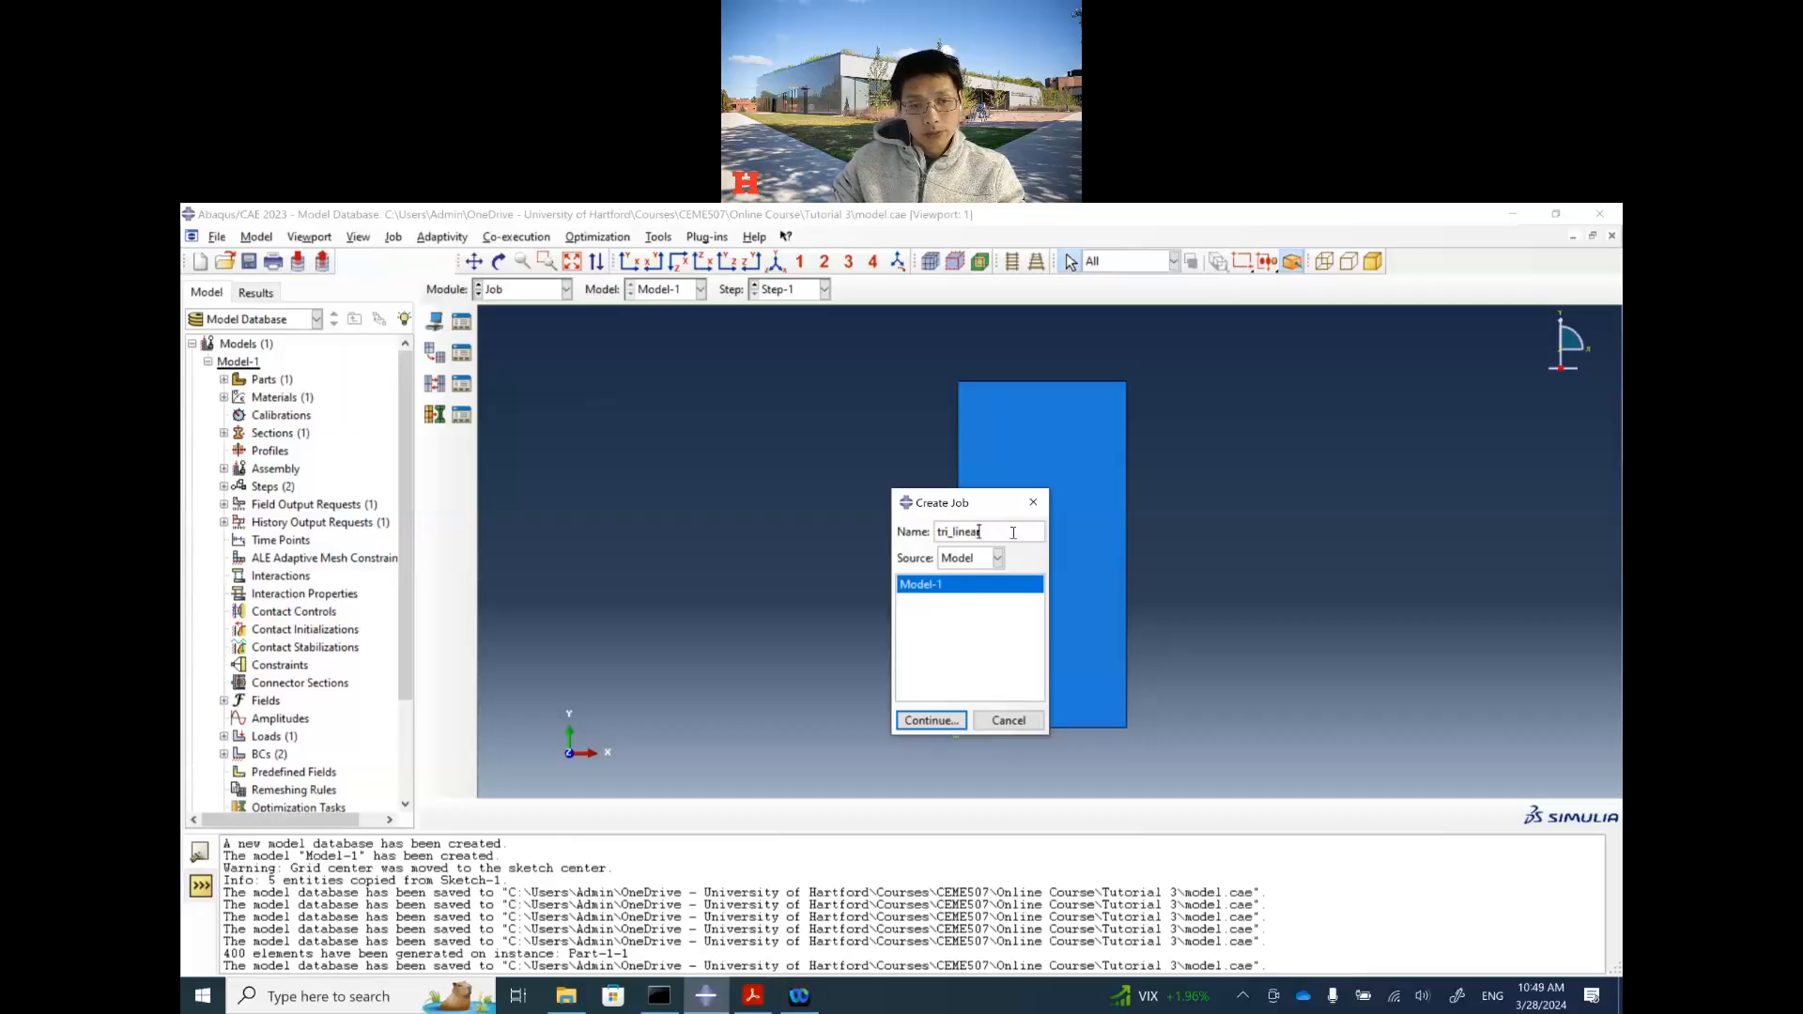
pyautogui.write('r_')
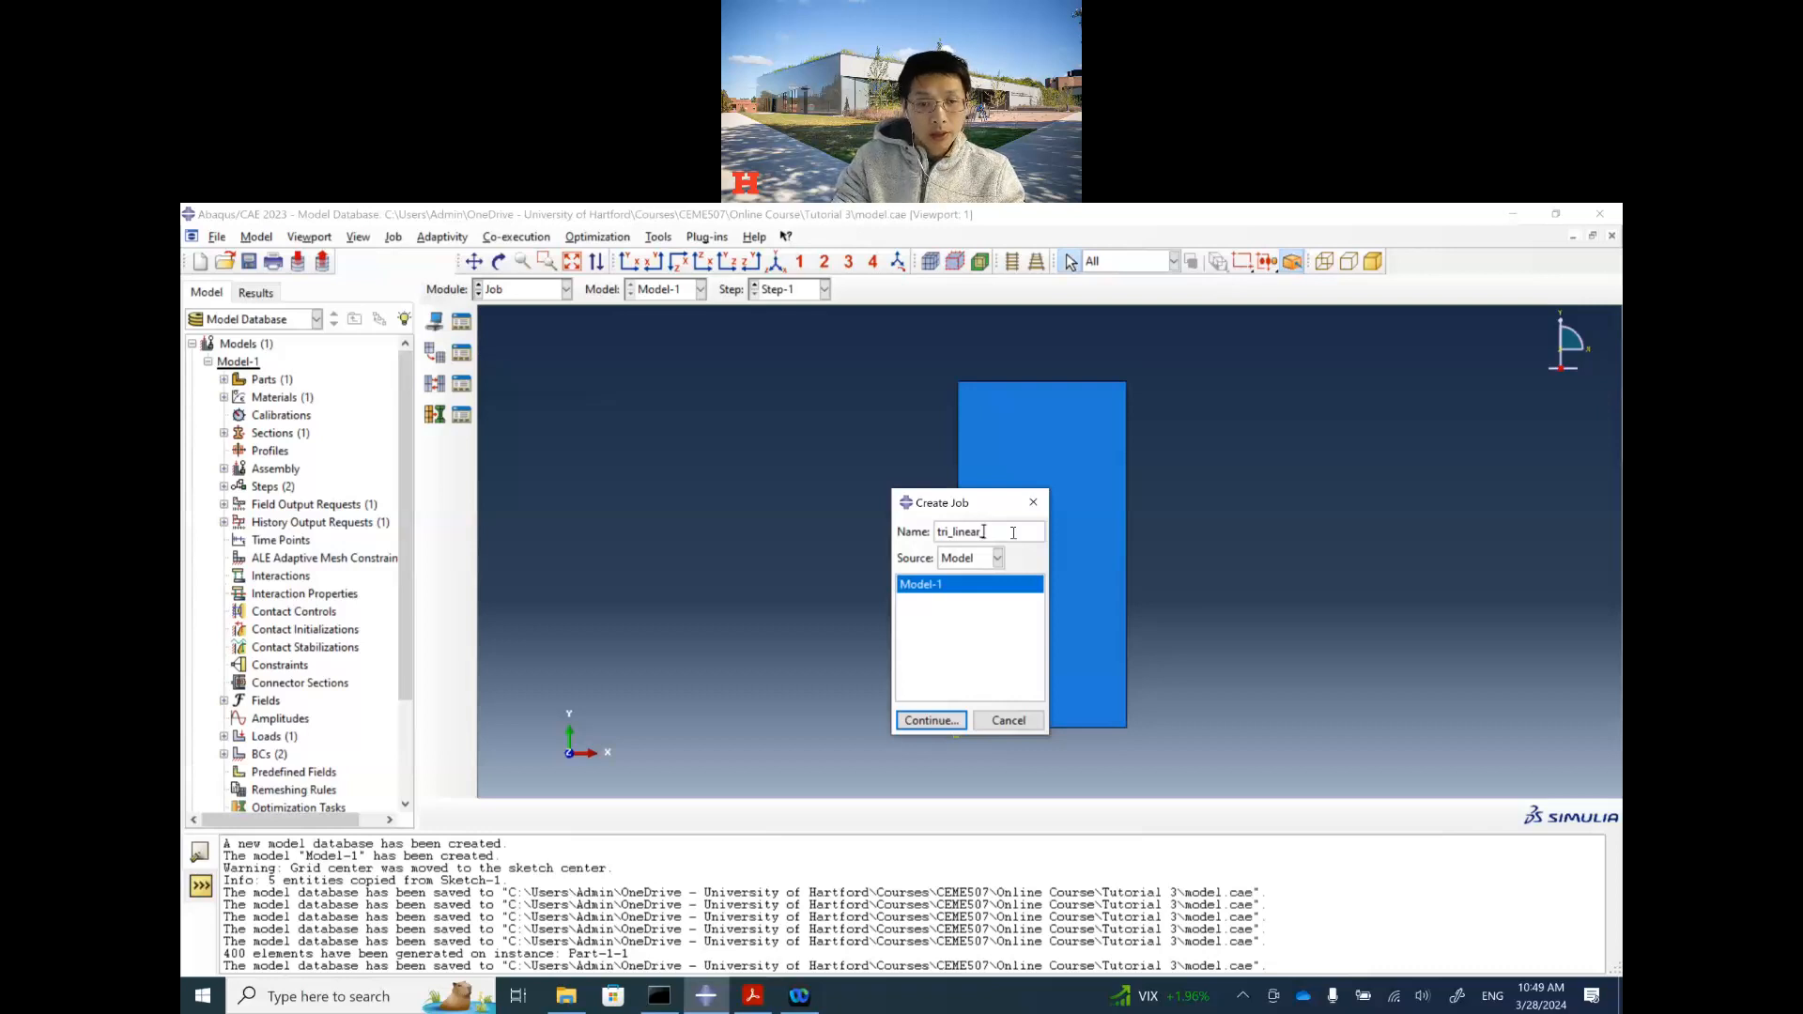
pyautogui.write('nobias')
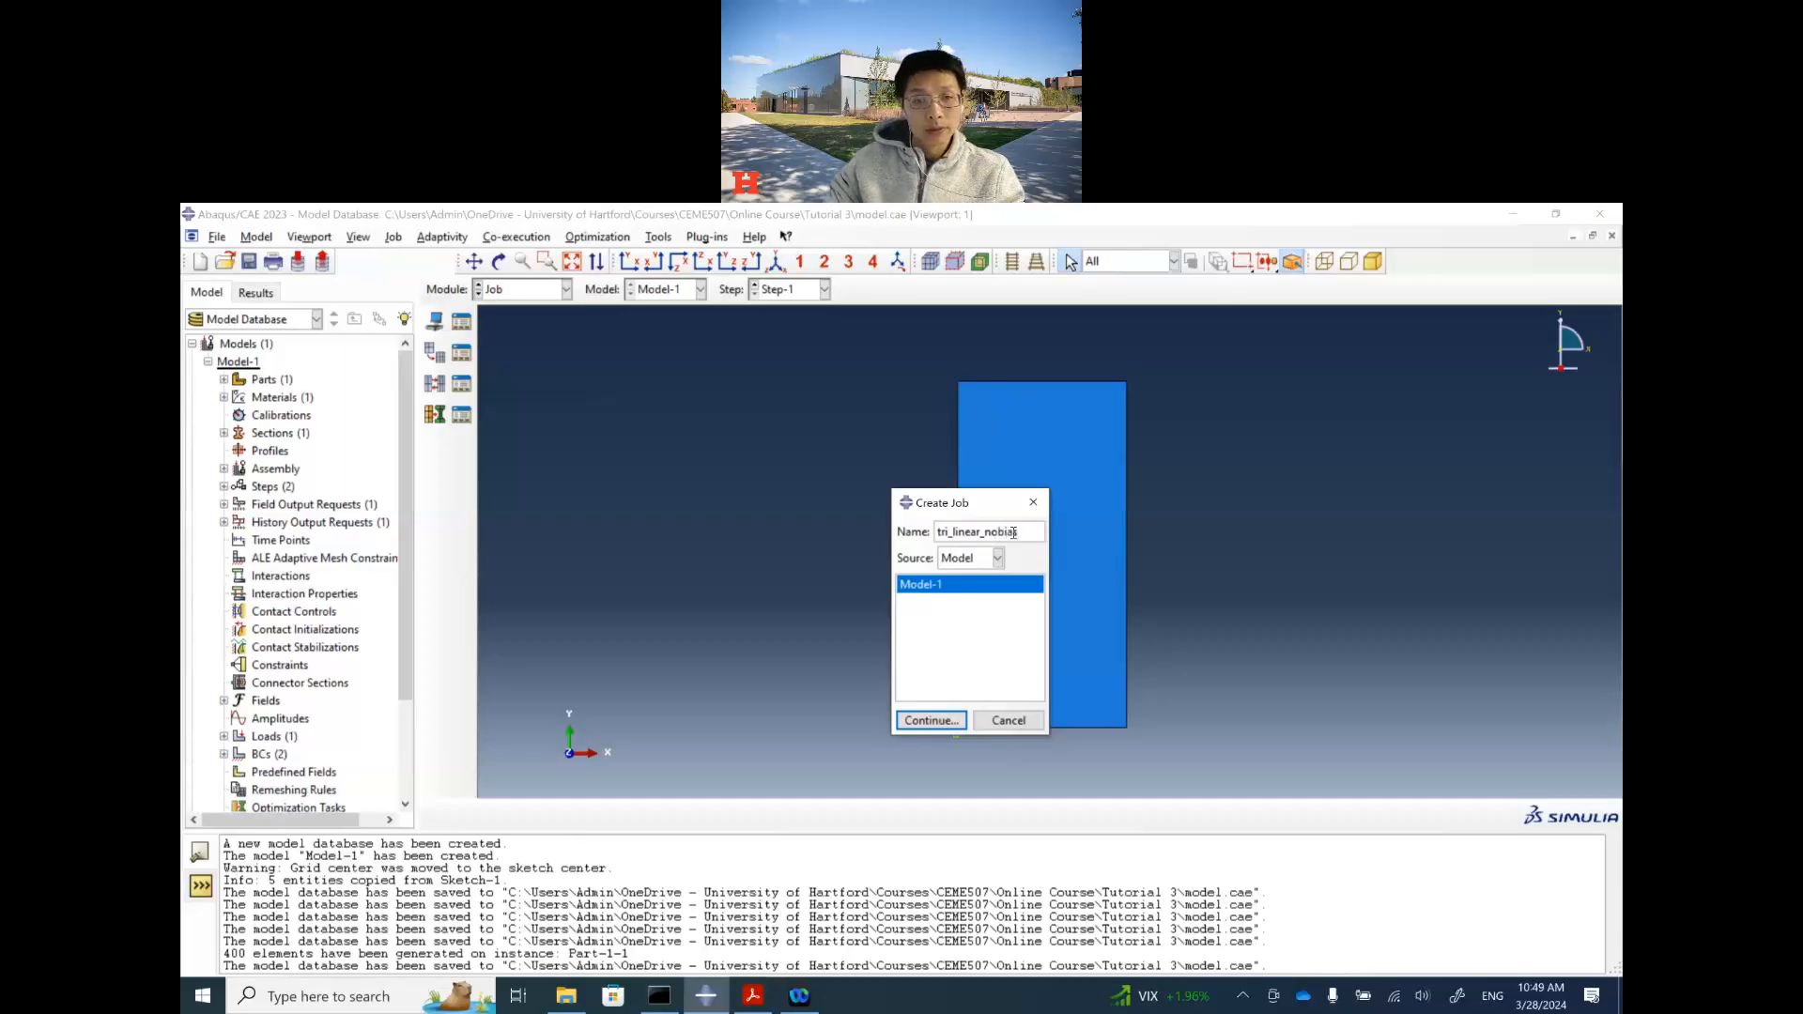
pyautogui.click(929, 721)
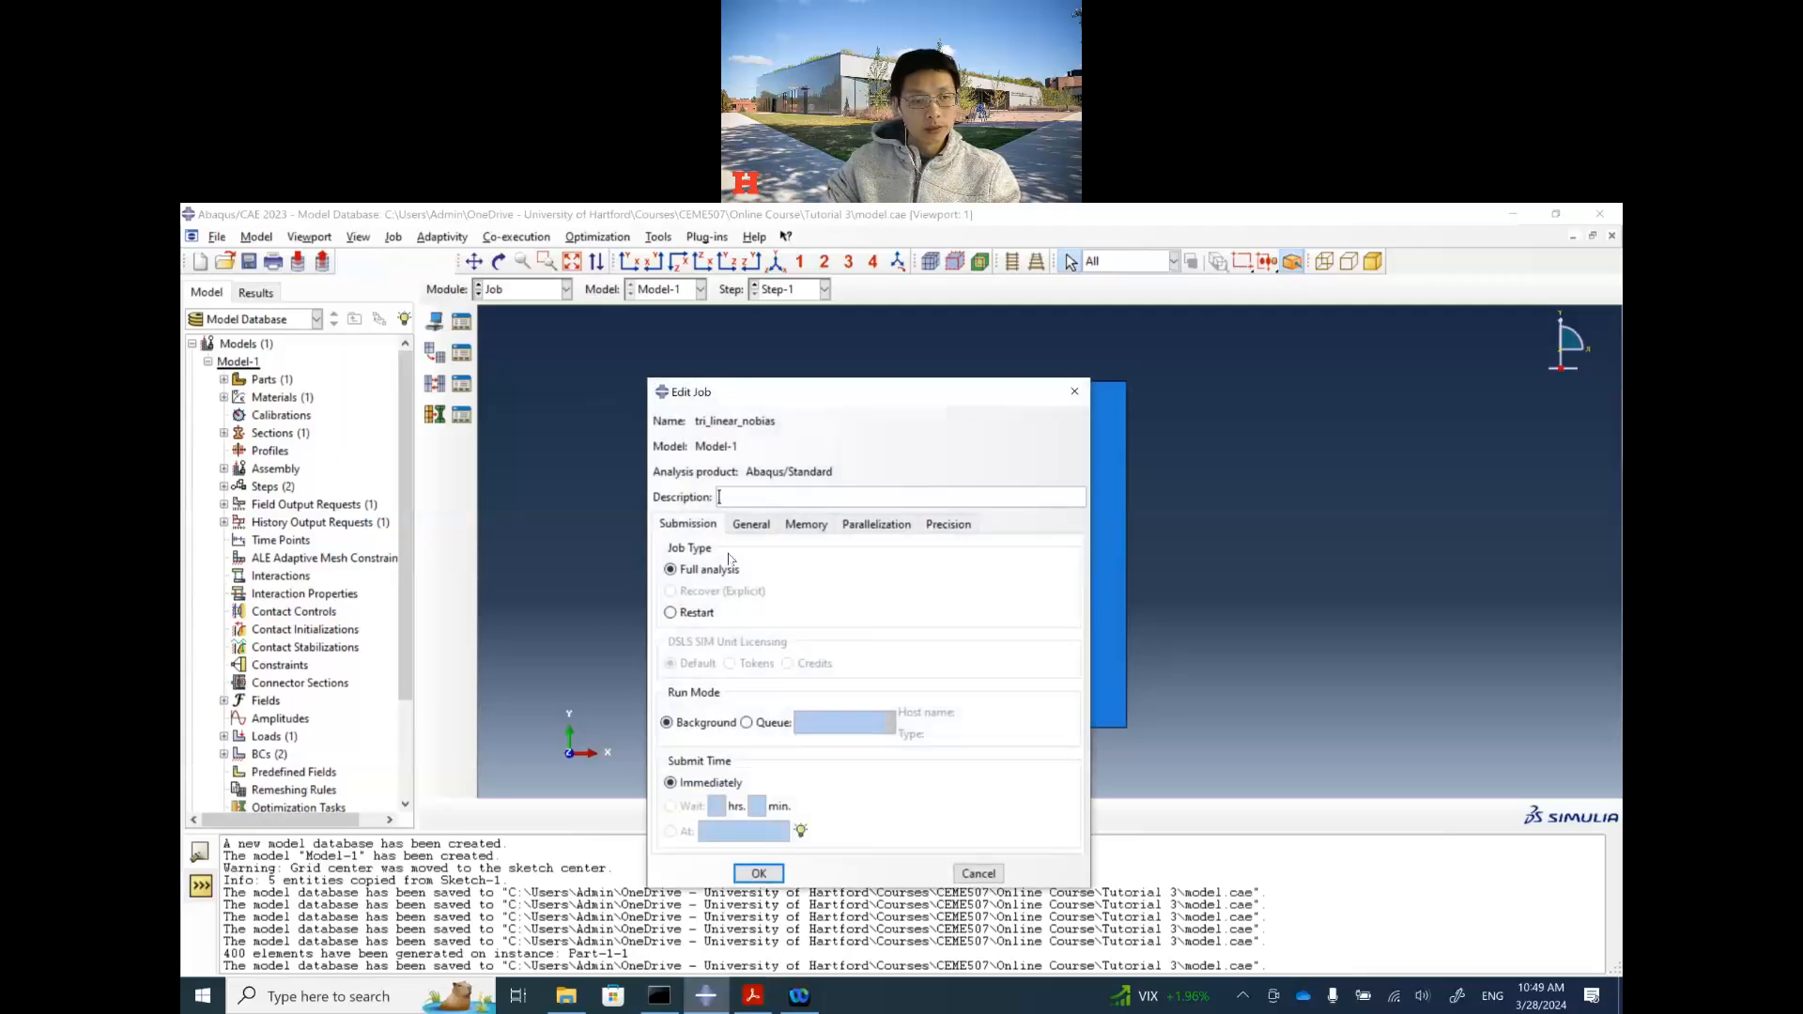
pyautogui.click(763, 871)
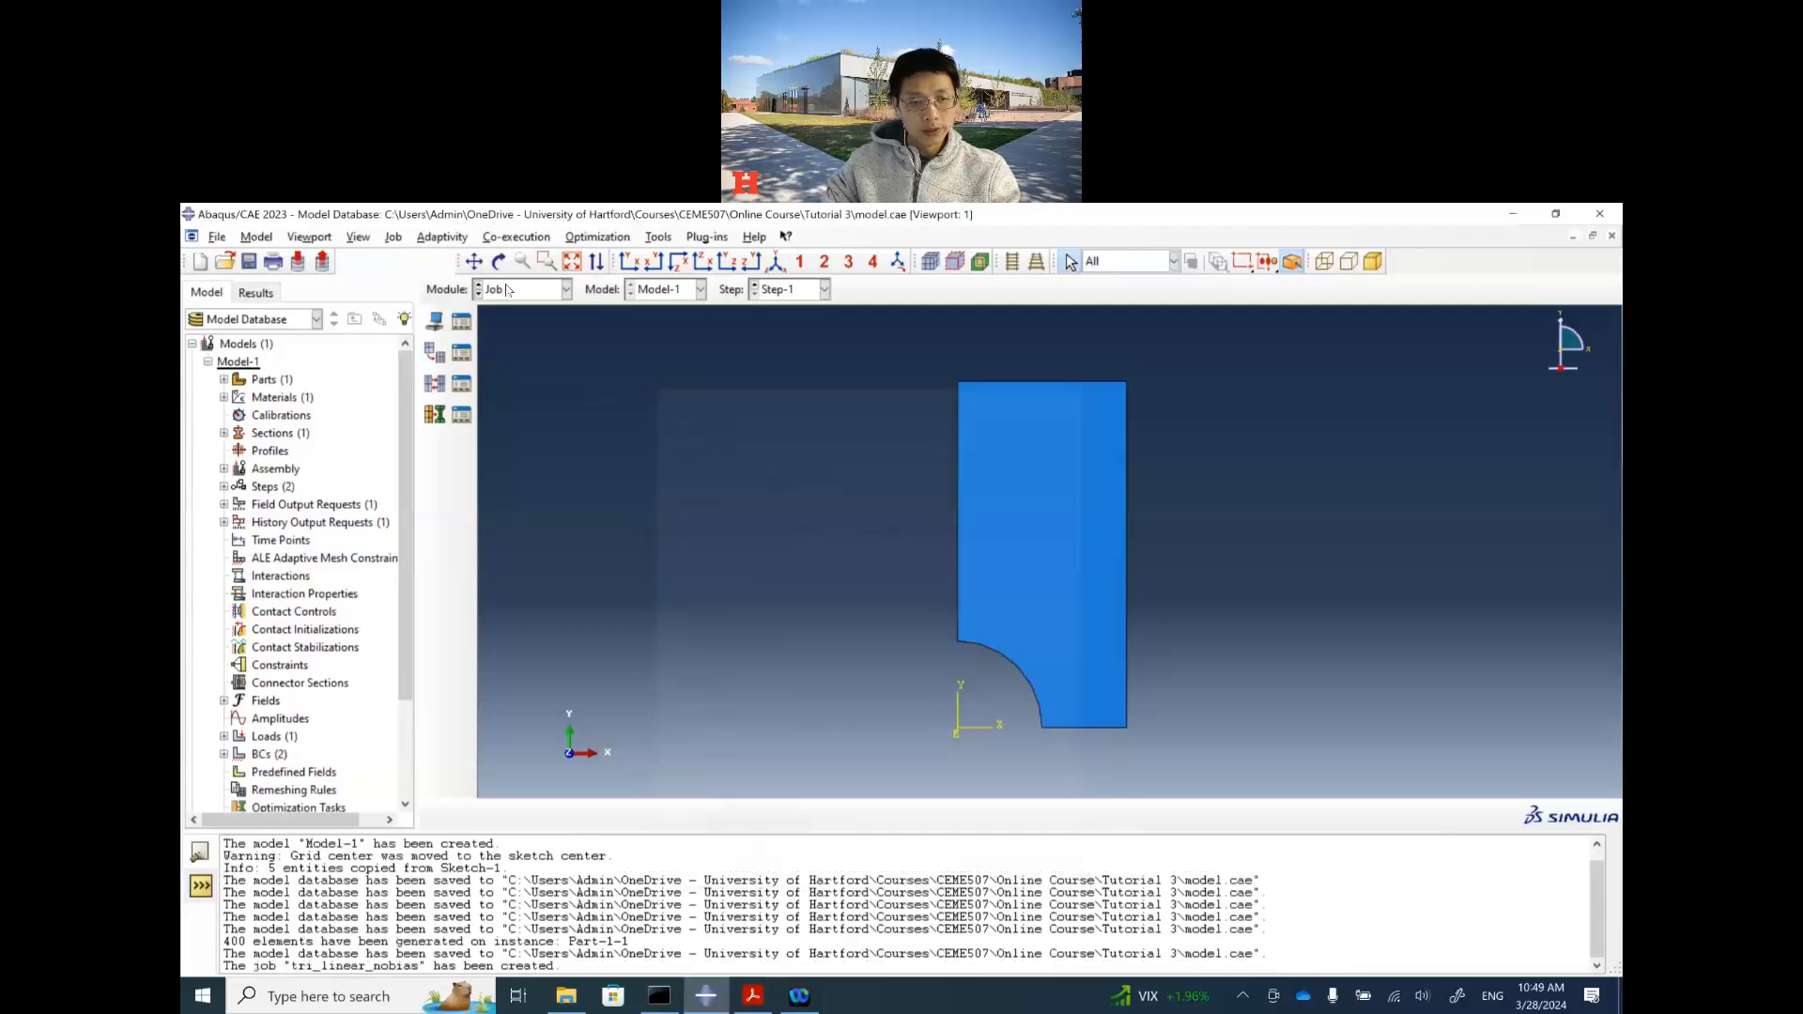
# Step: Submit the tri_linear_nobias job for analysis and open its results, expanding the output databases in the results tree
pyautogui.click(461, 322)
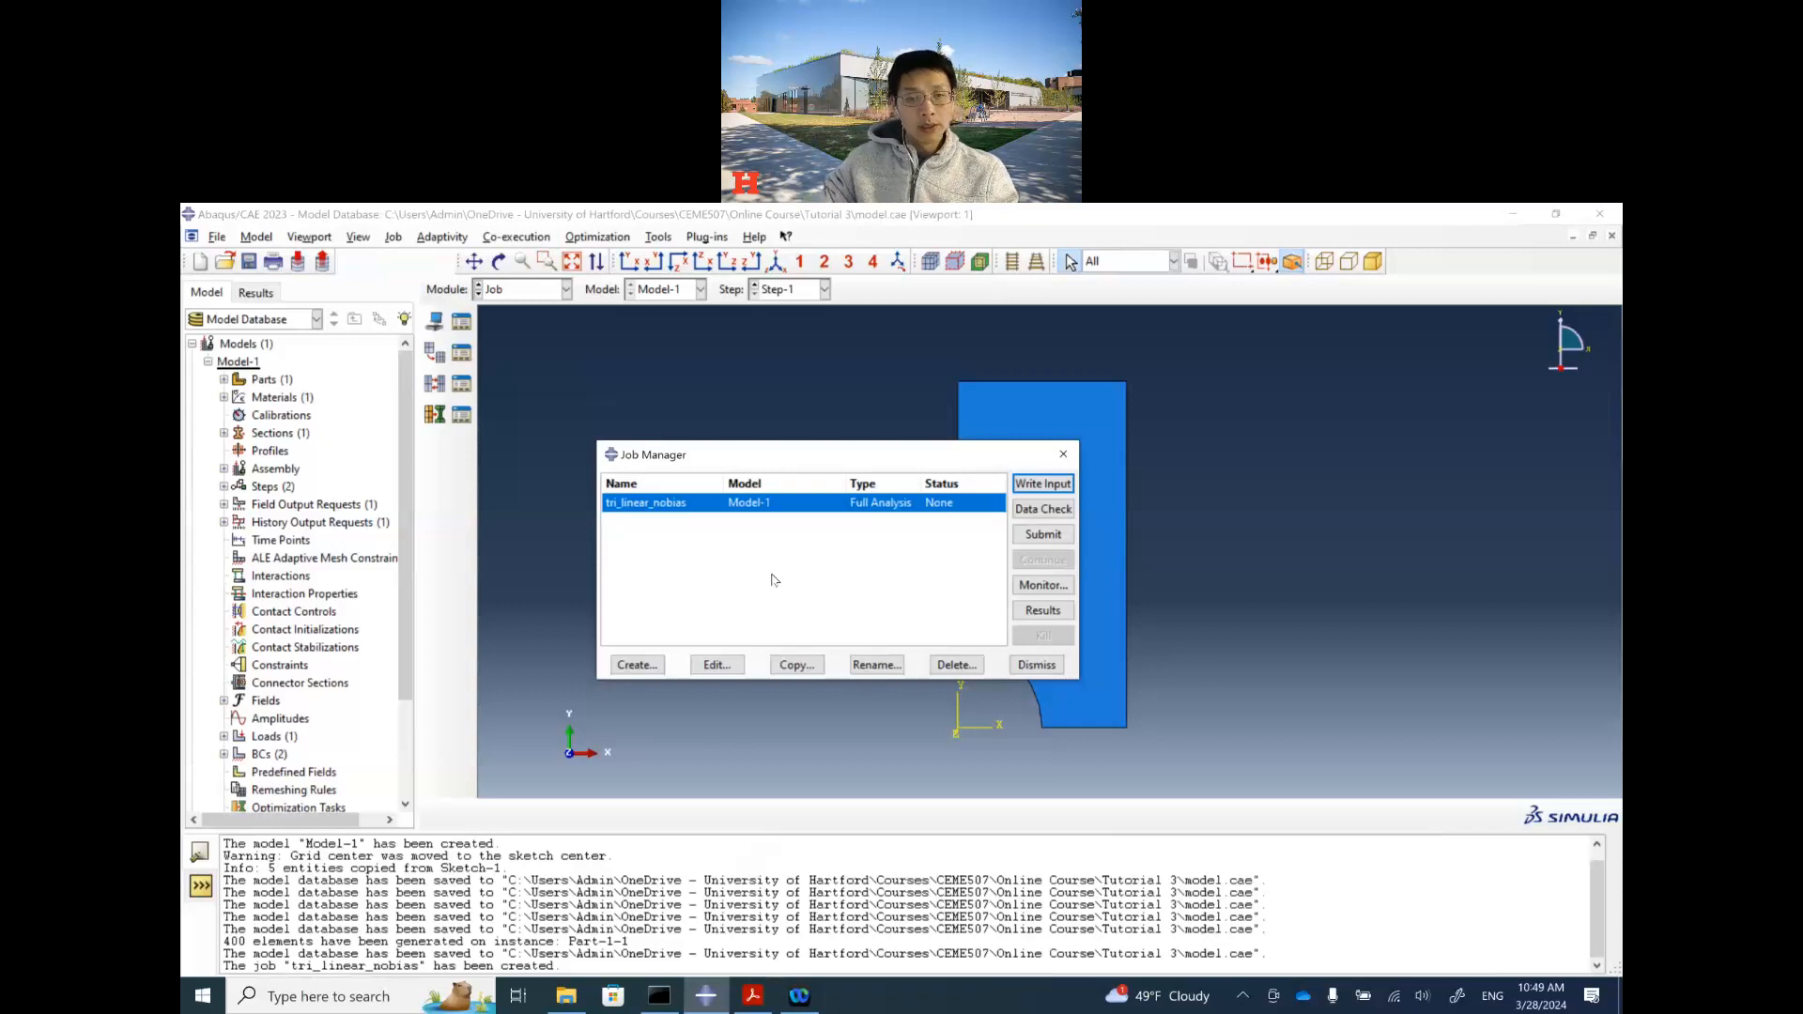
pyautogui.click(1033, 536)
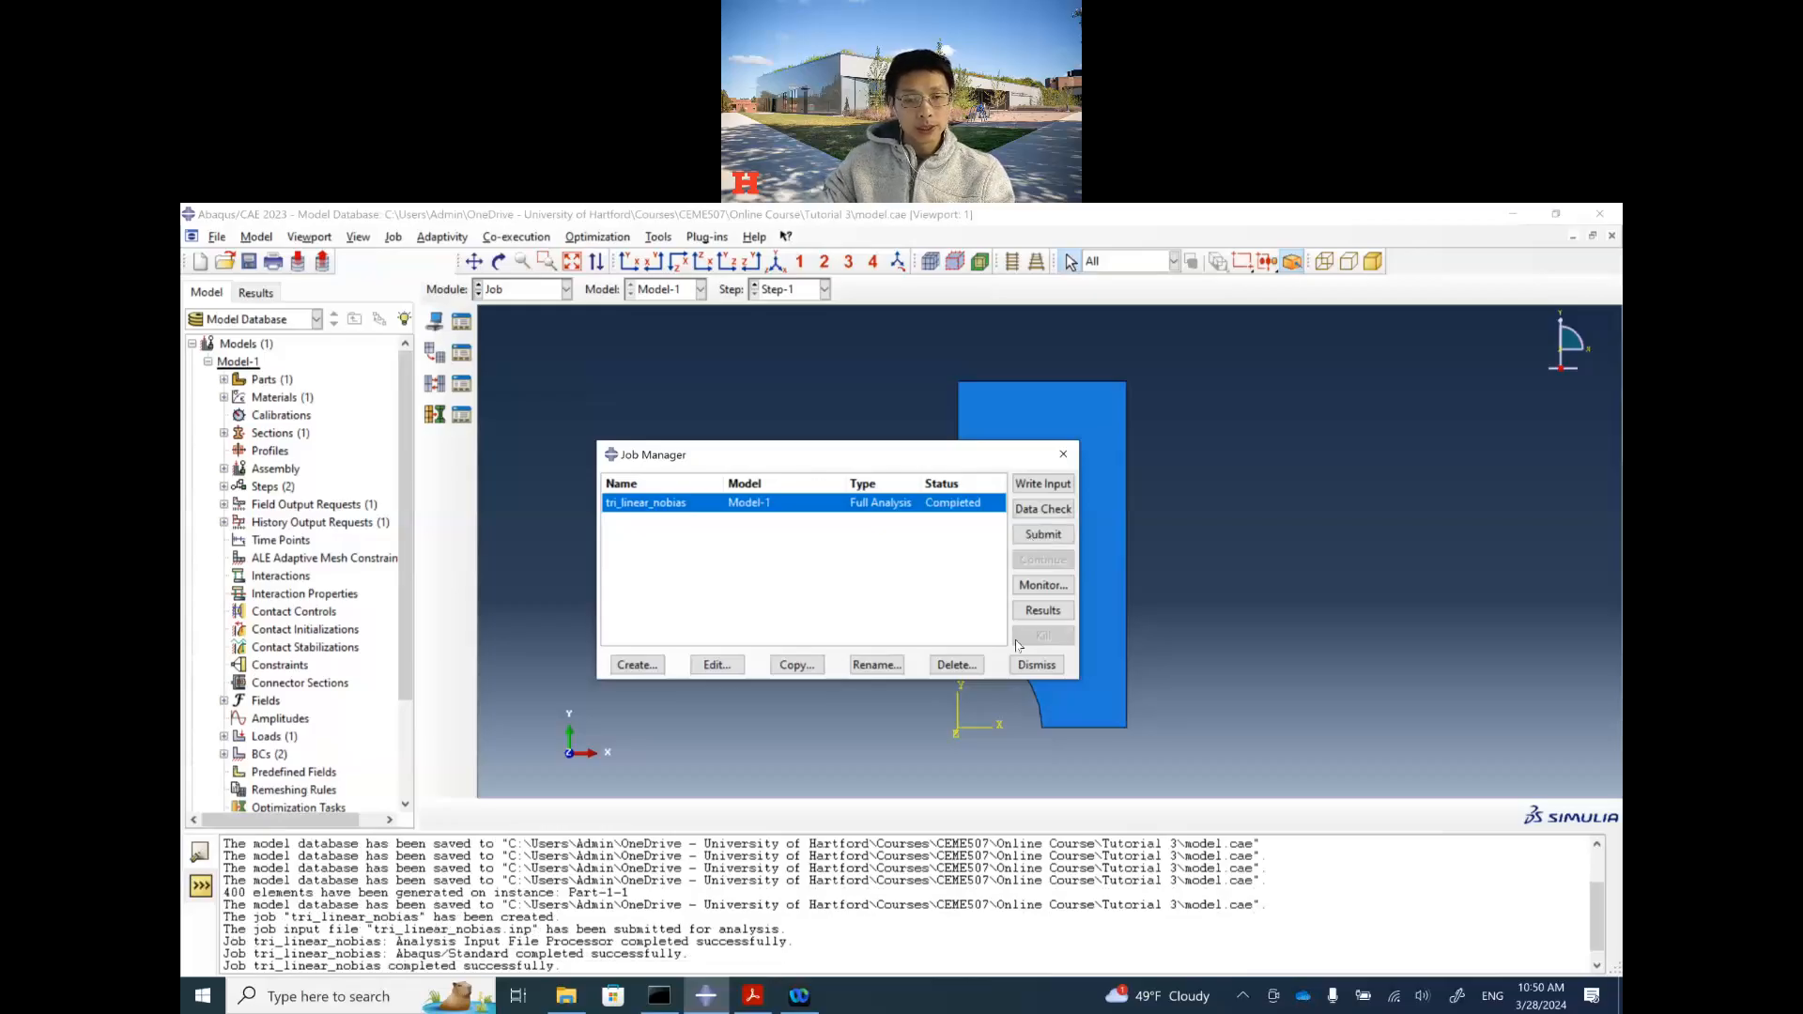
pyautogui.click(1043, 610)
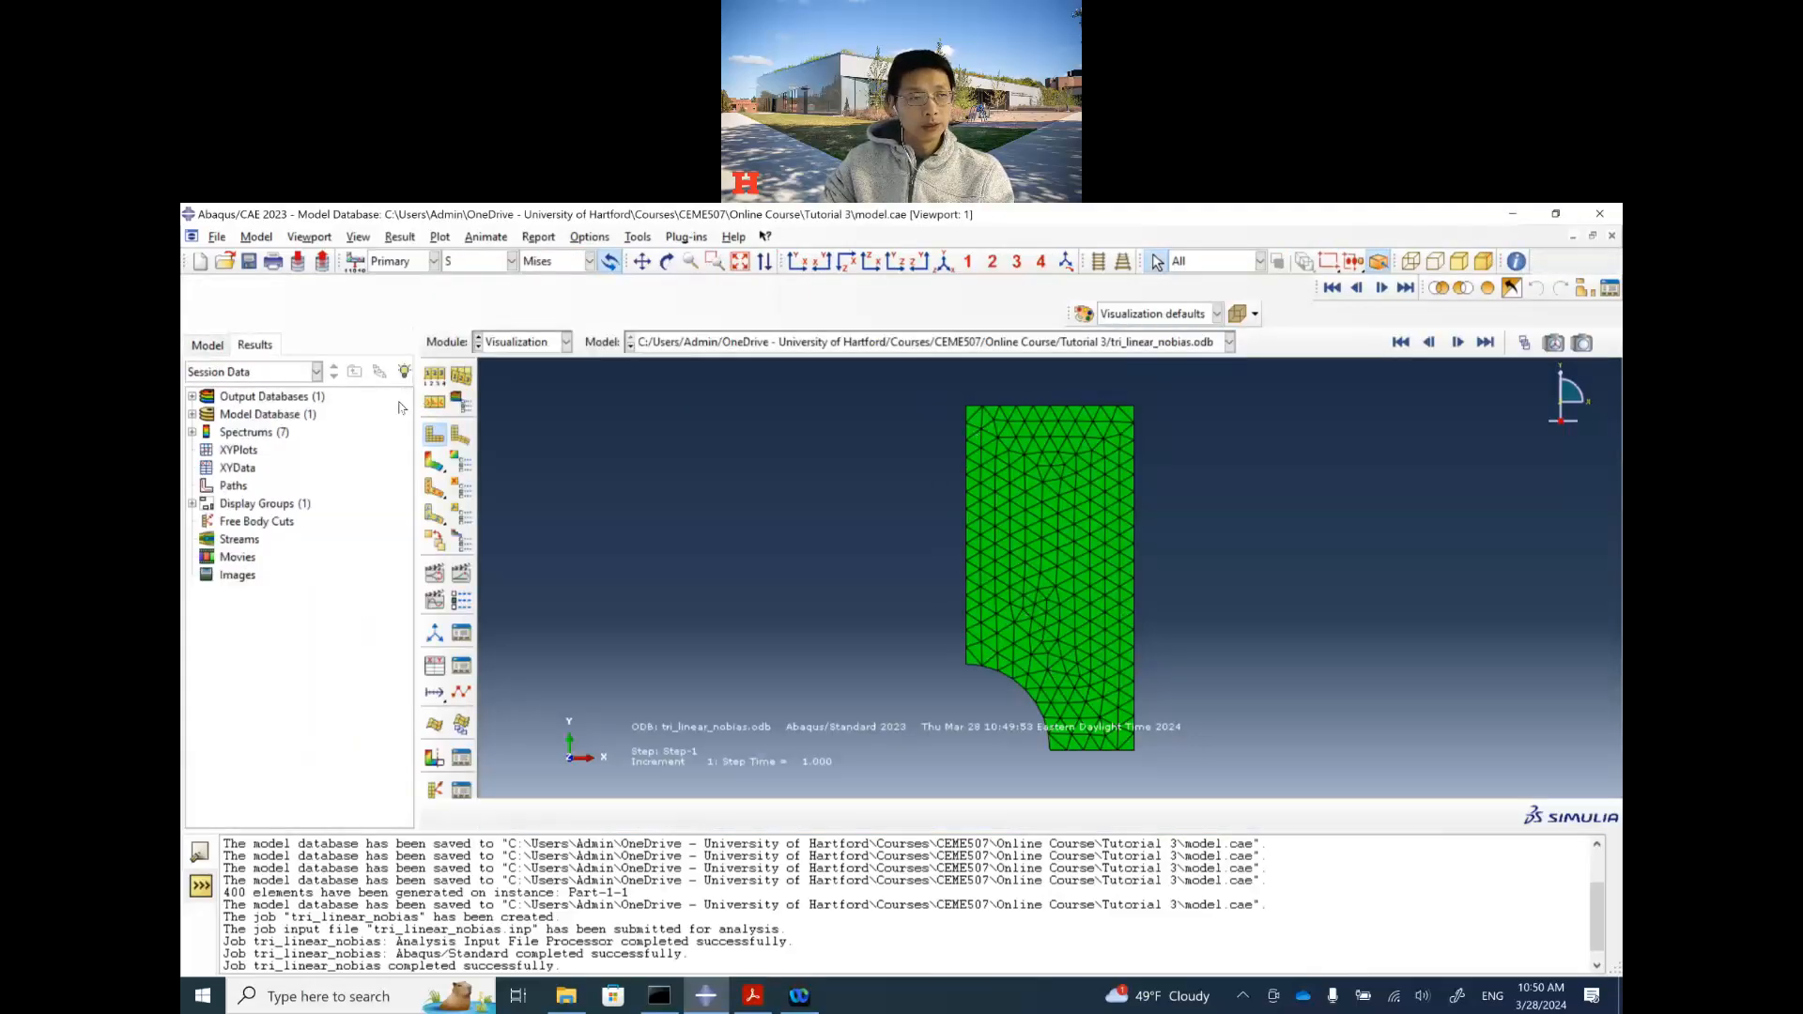
pyautogui.doubleClick(210, 404)
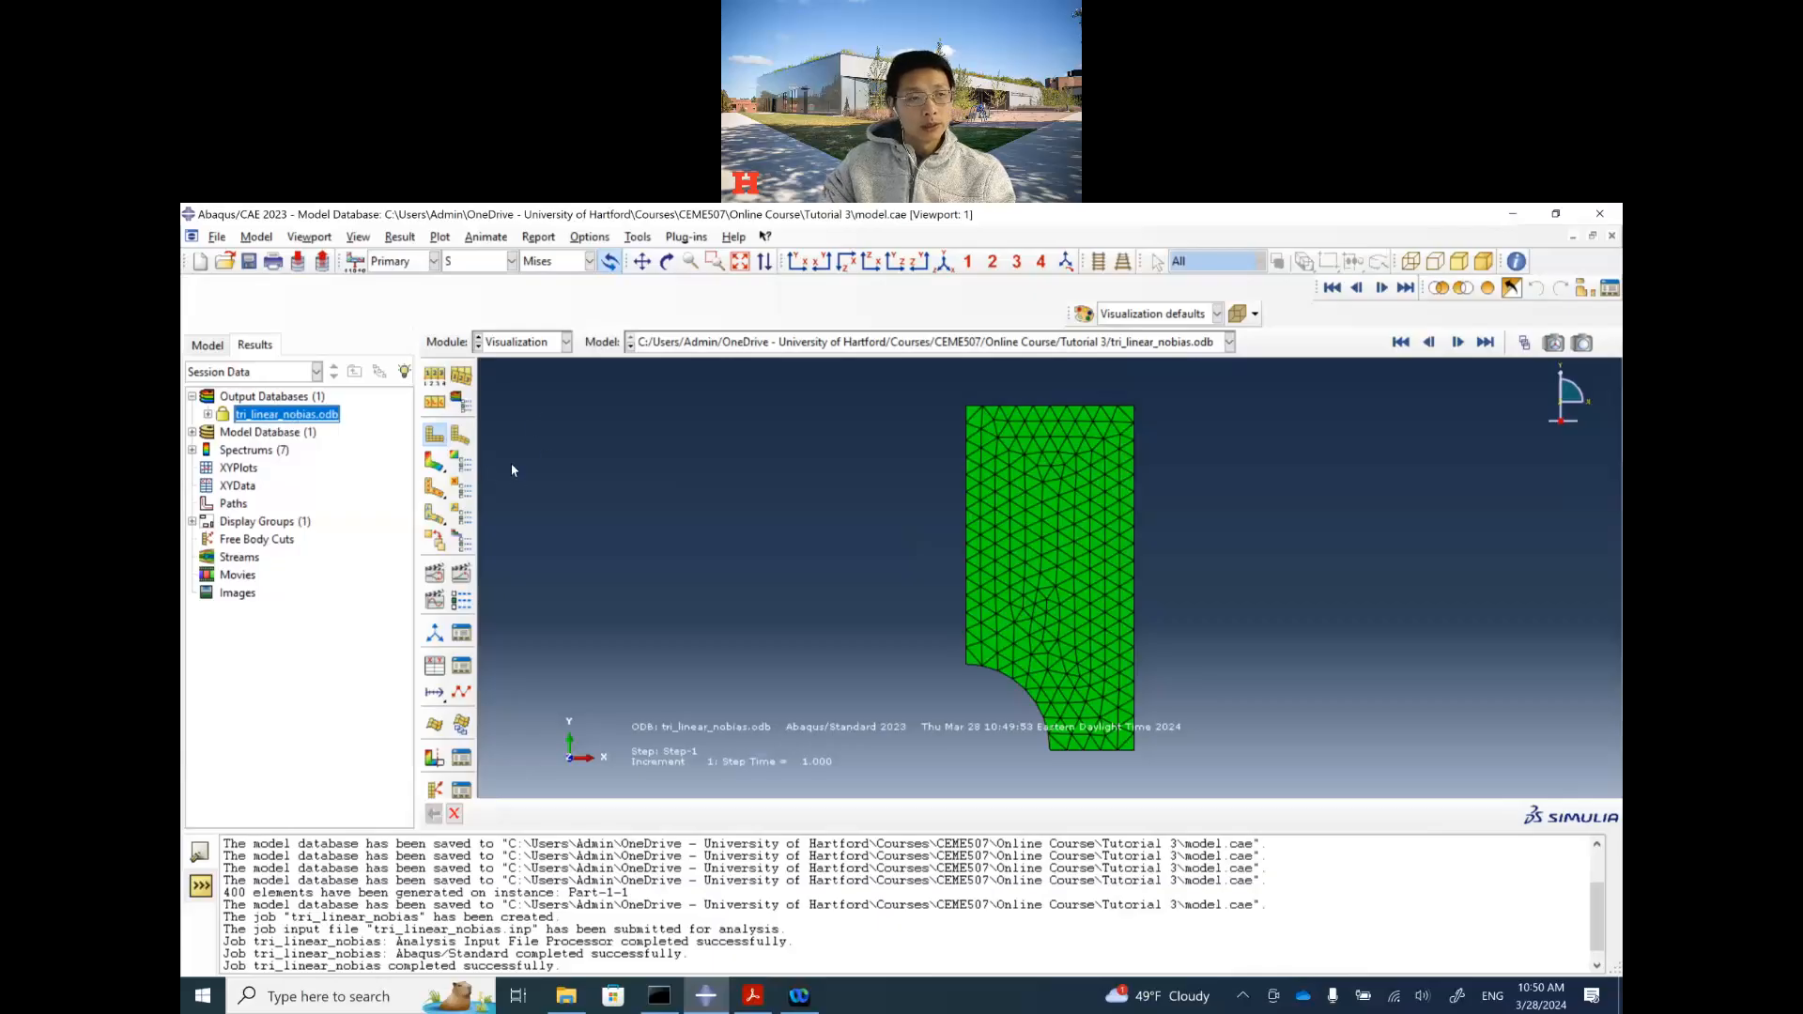
# Step: Plot contours on the deformed plate and set the displayed stress component to S22
pyautogui.click(436, 461)
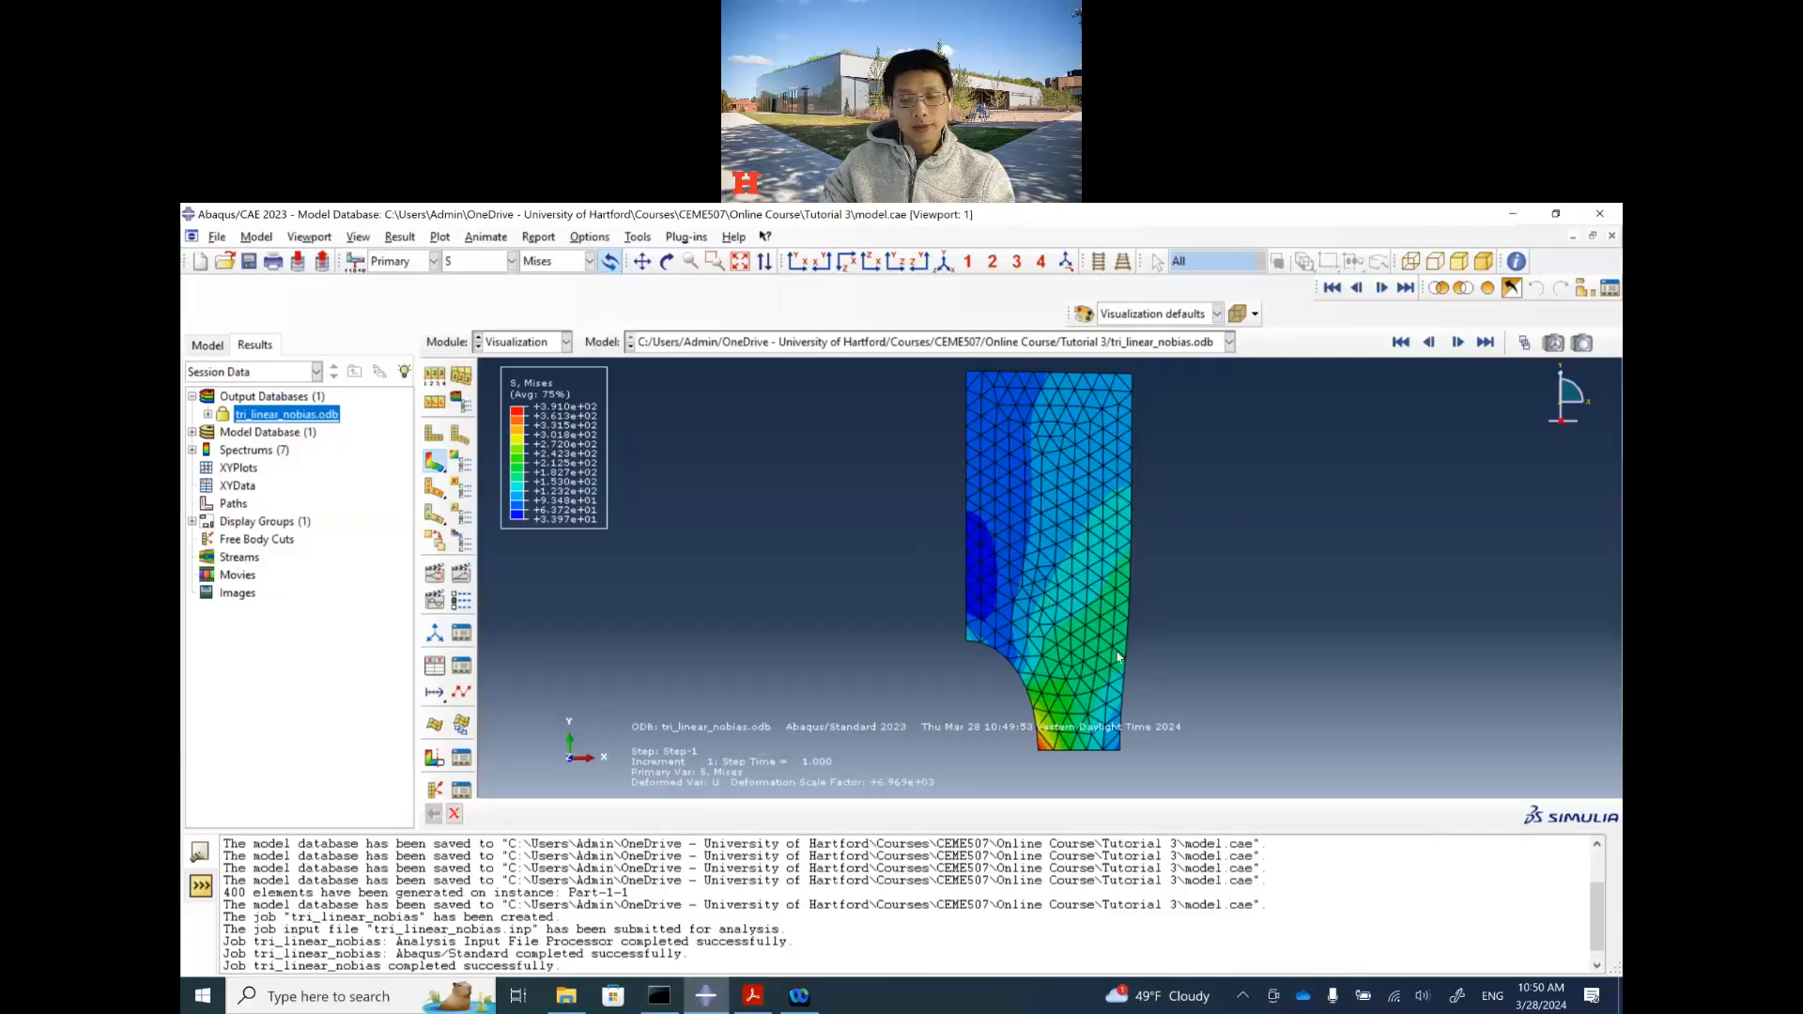
pyautogui.click(590, 262)
pyautogui.scroll(-1, 586, 430)
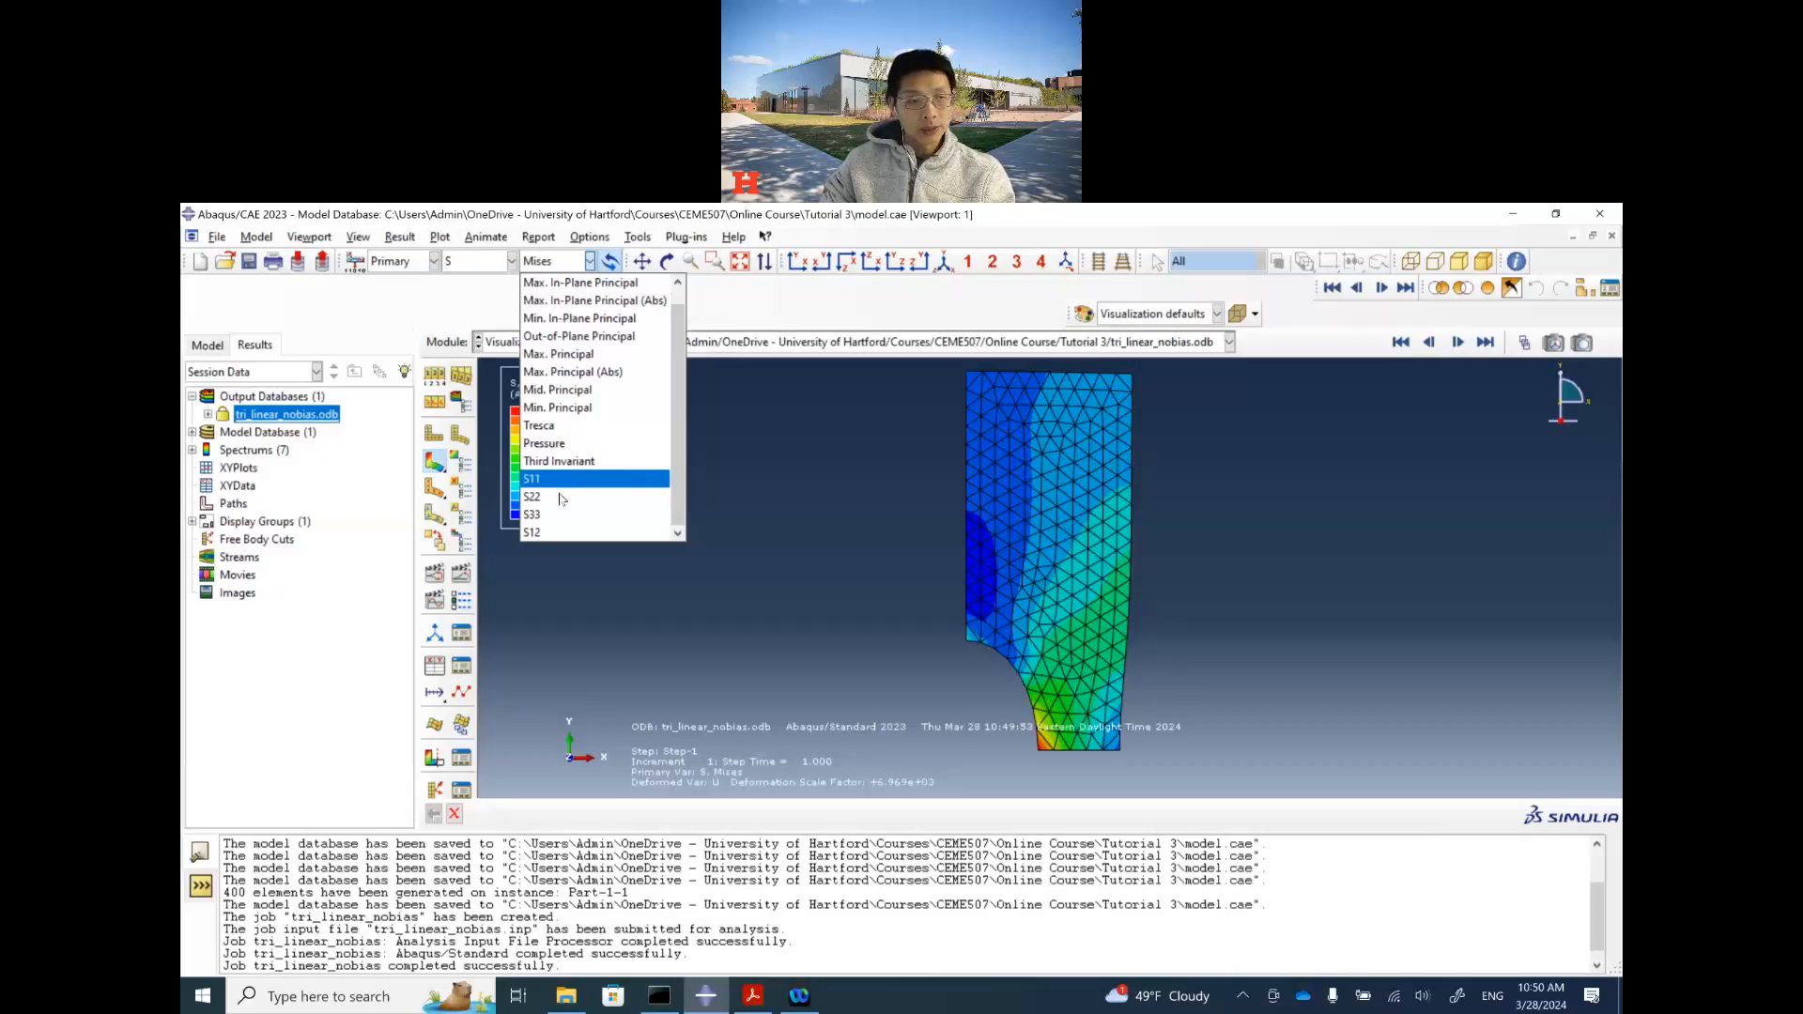
pyautogui.click(561, 499)
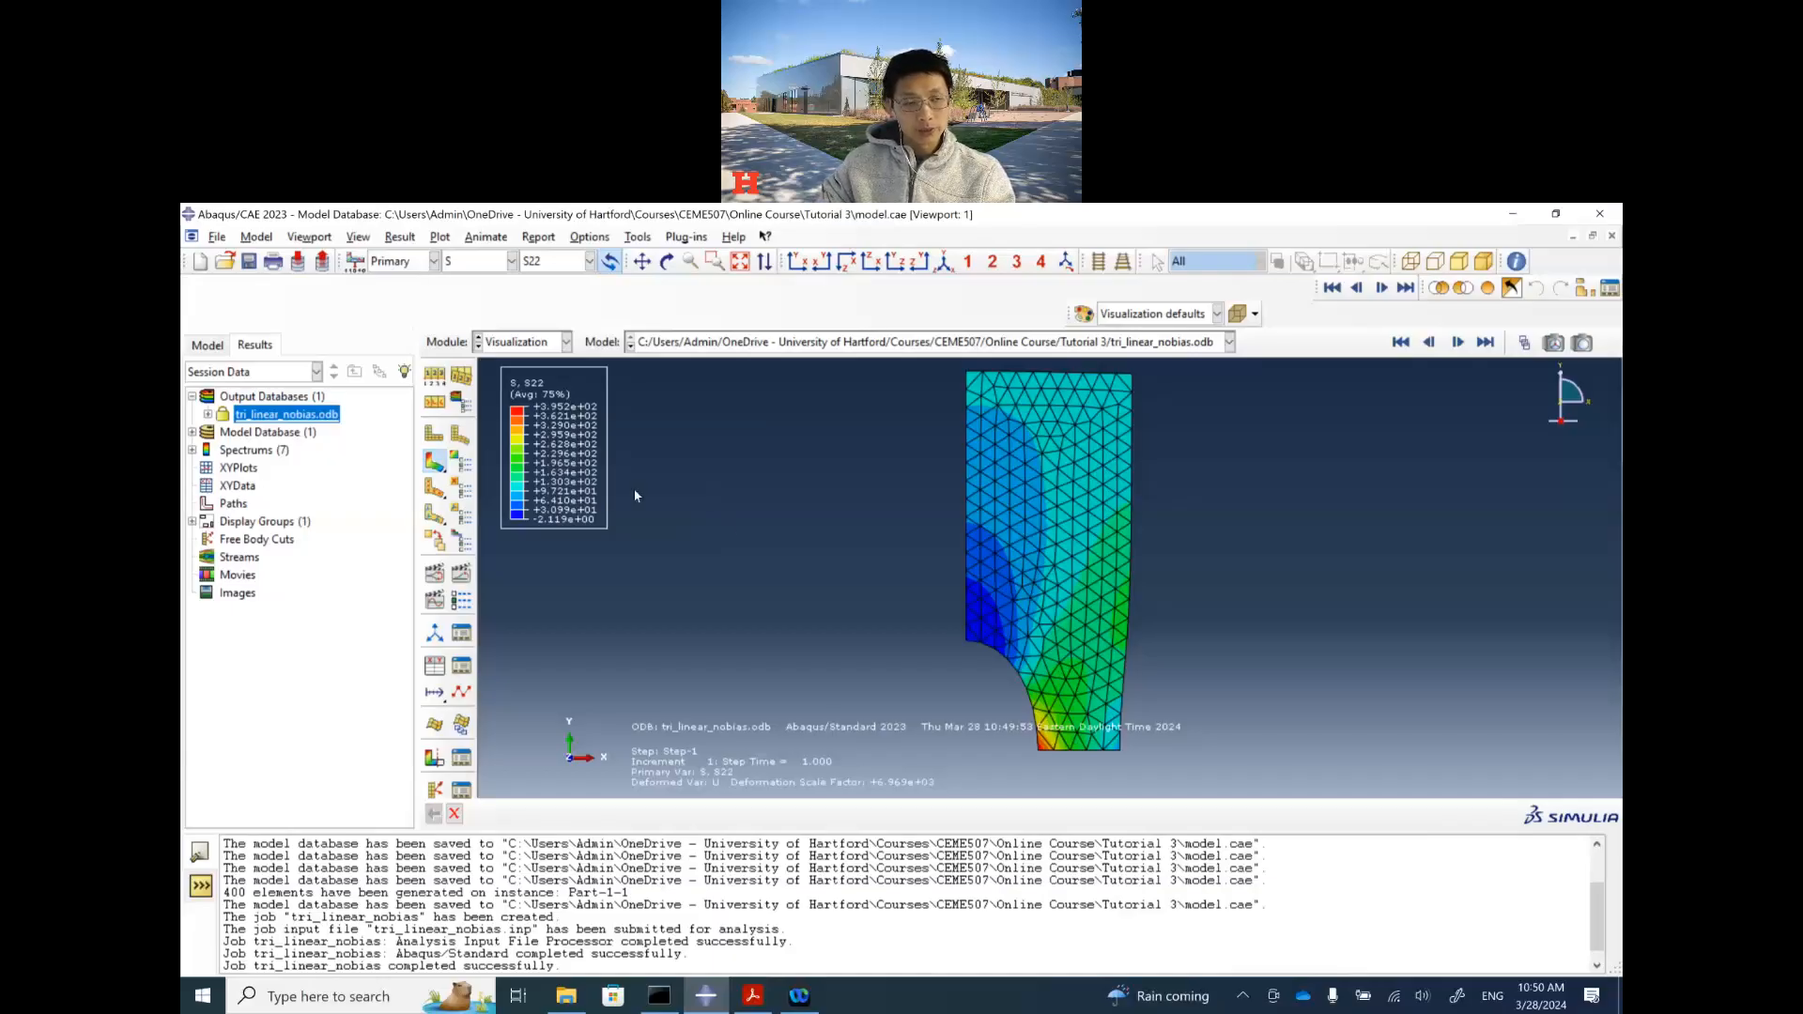
# Step: Compare the S22 contours with the CST result in the tutorial PDF and disable averaging of element output at nodes in Abaqus/CAE
pyautogui.click(750, 1000)
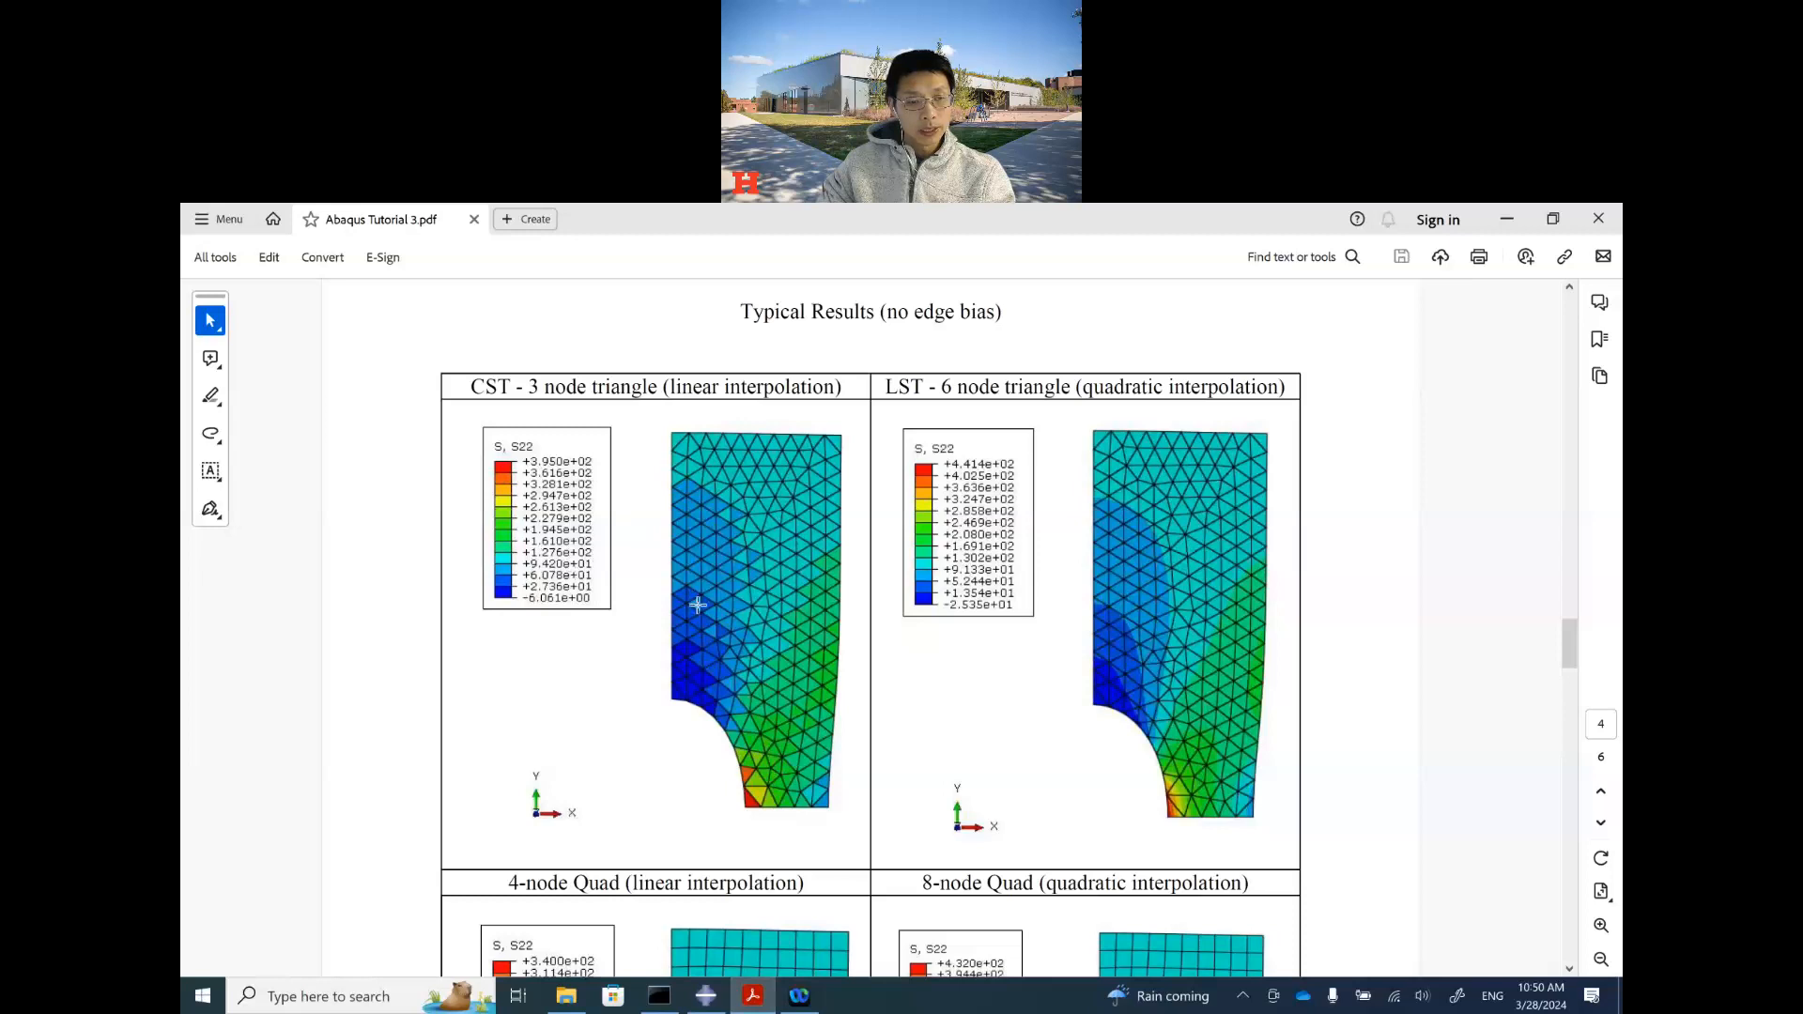
pyautogui.click(706, 998)
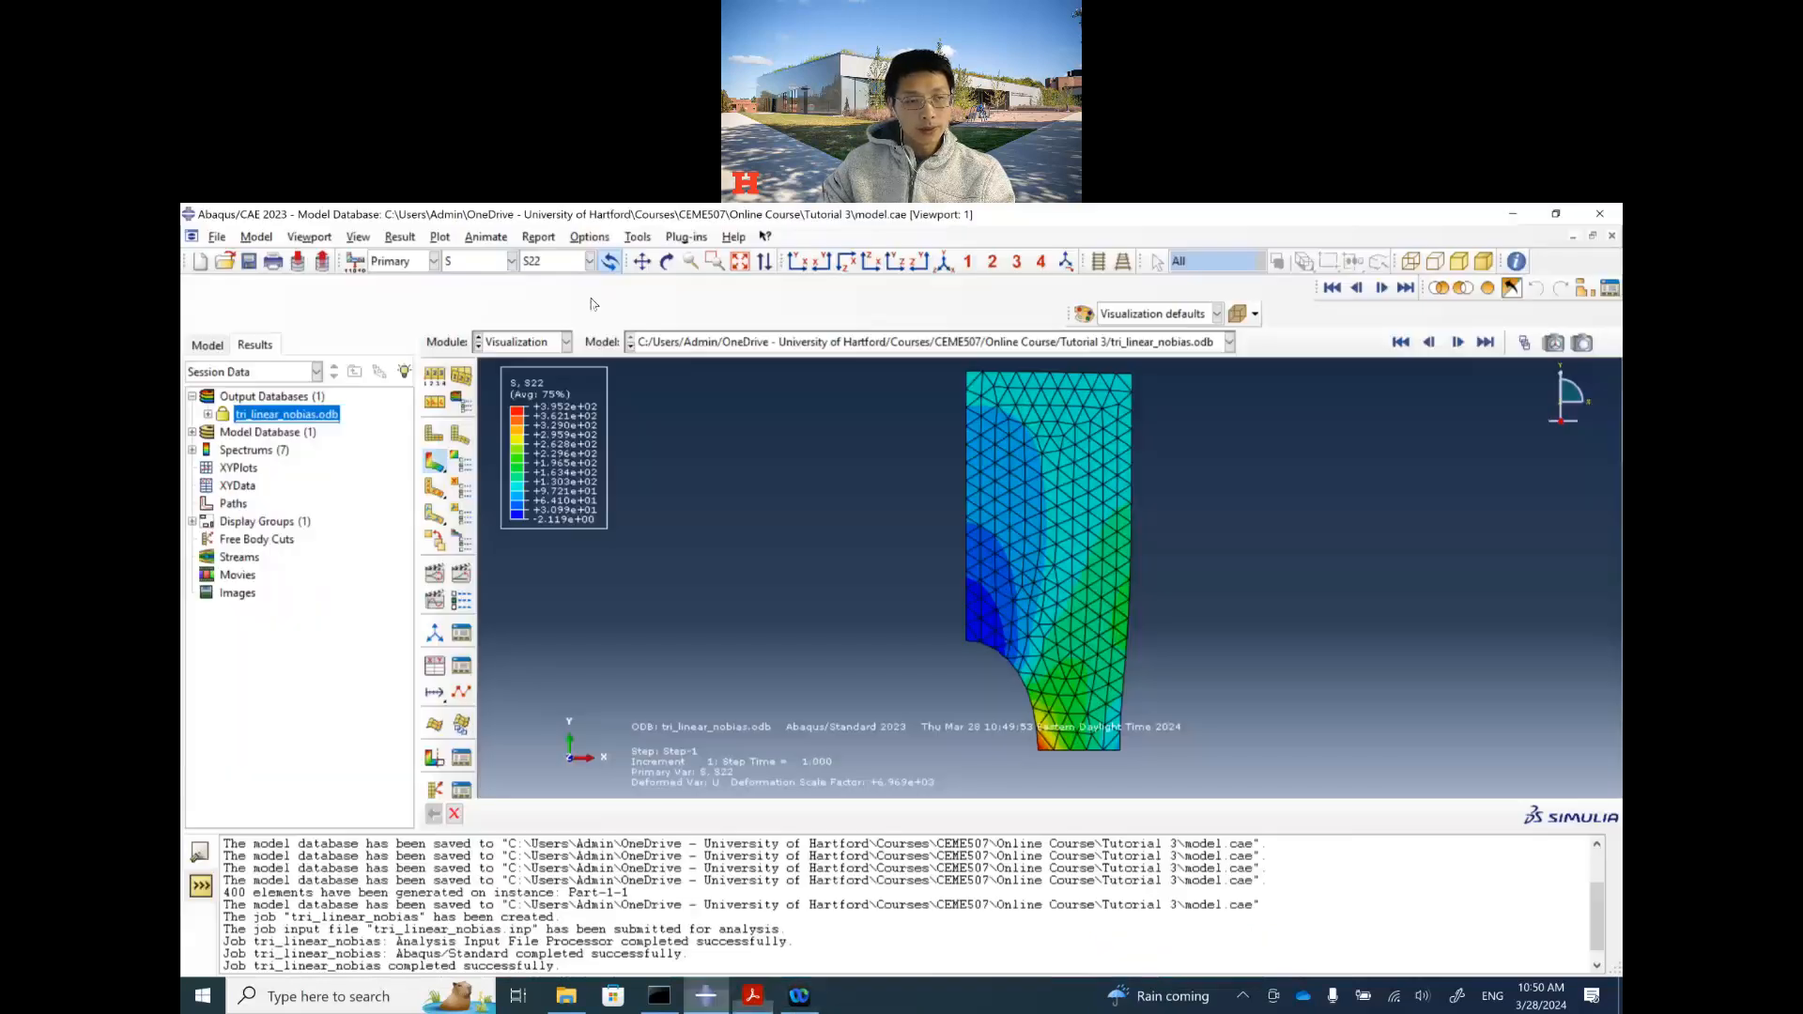
pyautogui.click(394, 238)
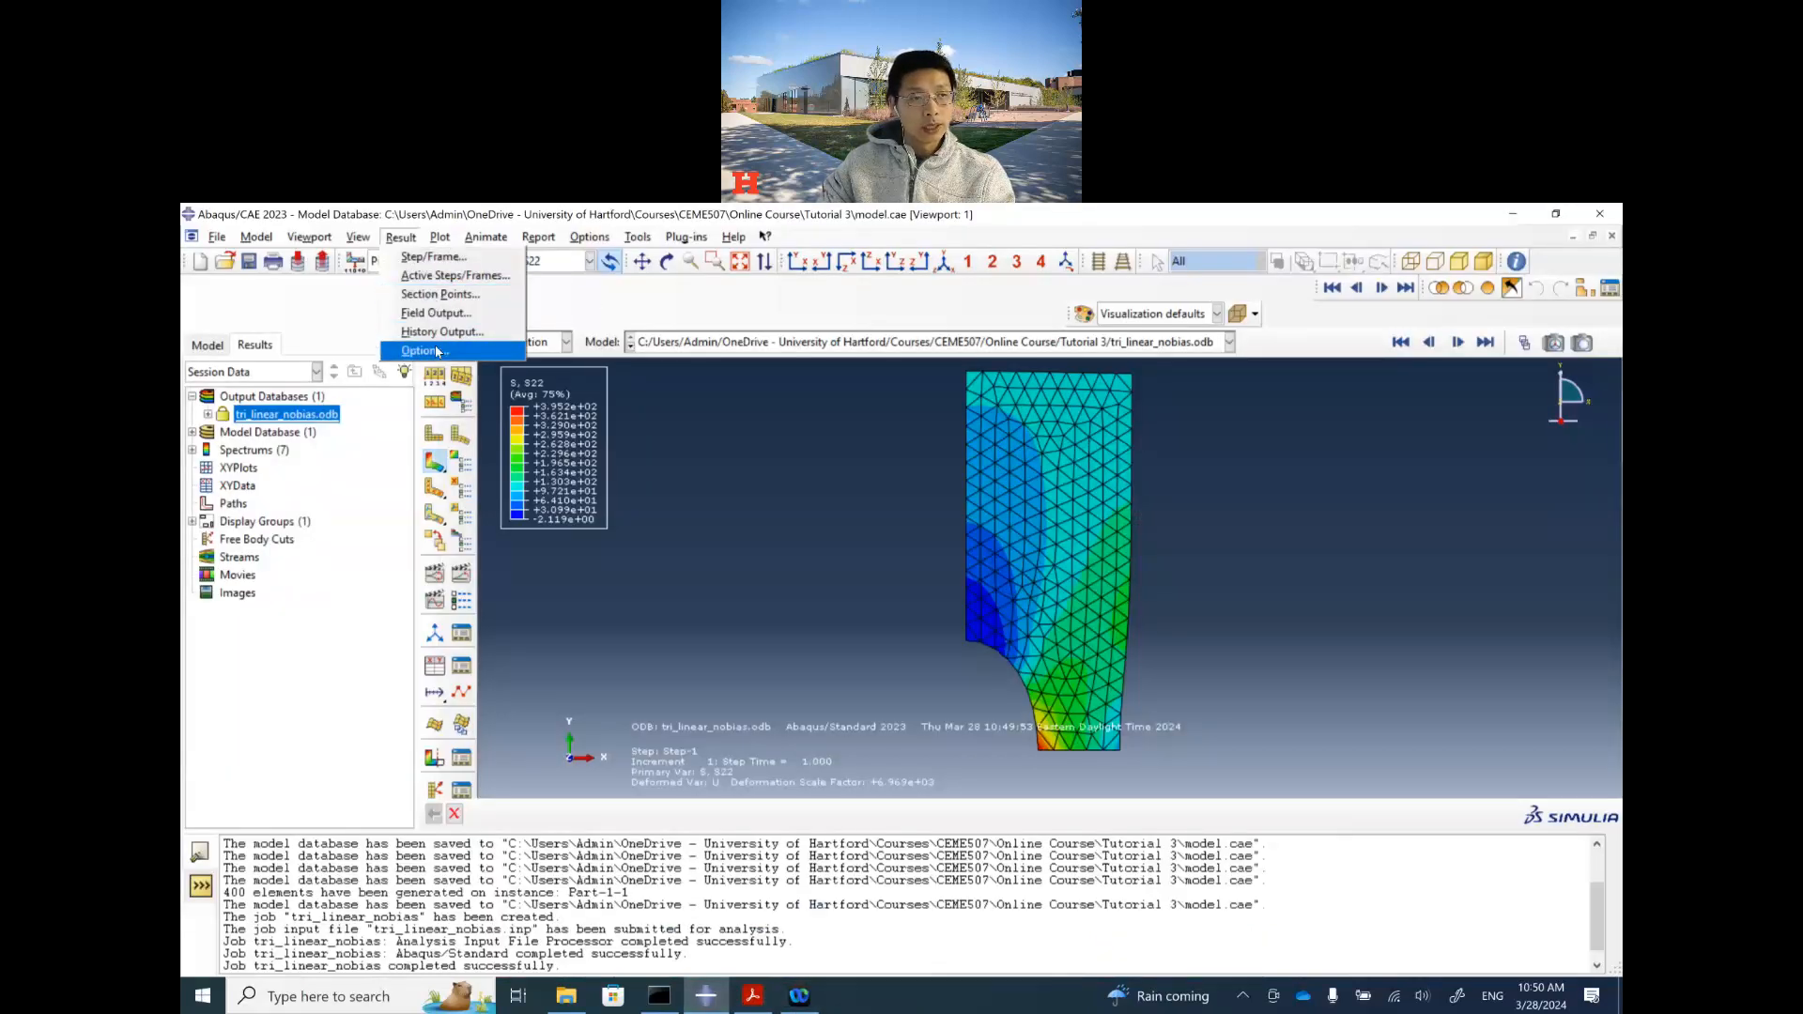
pyautogui.click(438, 351)
pyautogui.click(227, 439)
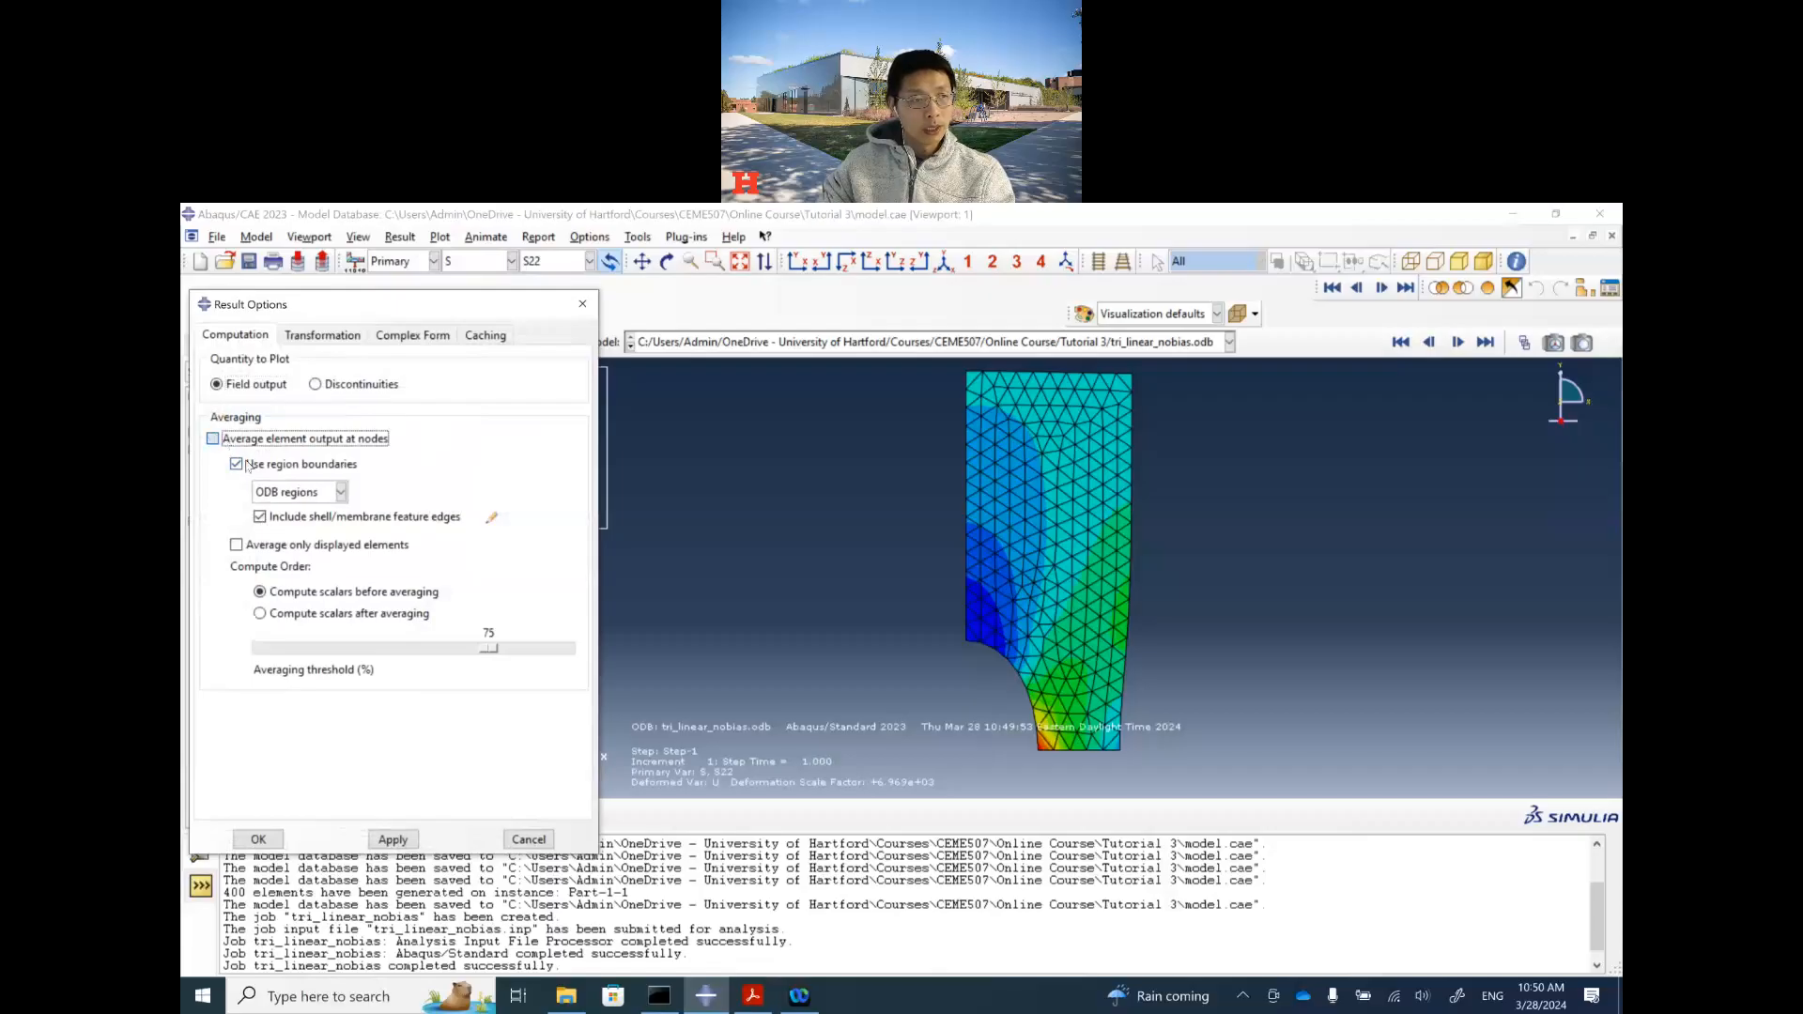
pyautogui.click(259, 839)
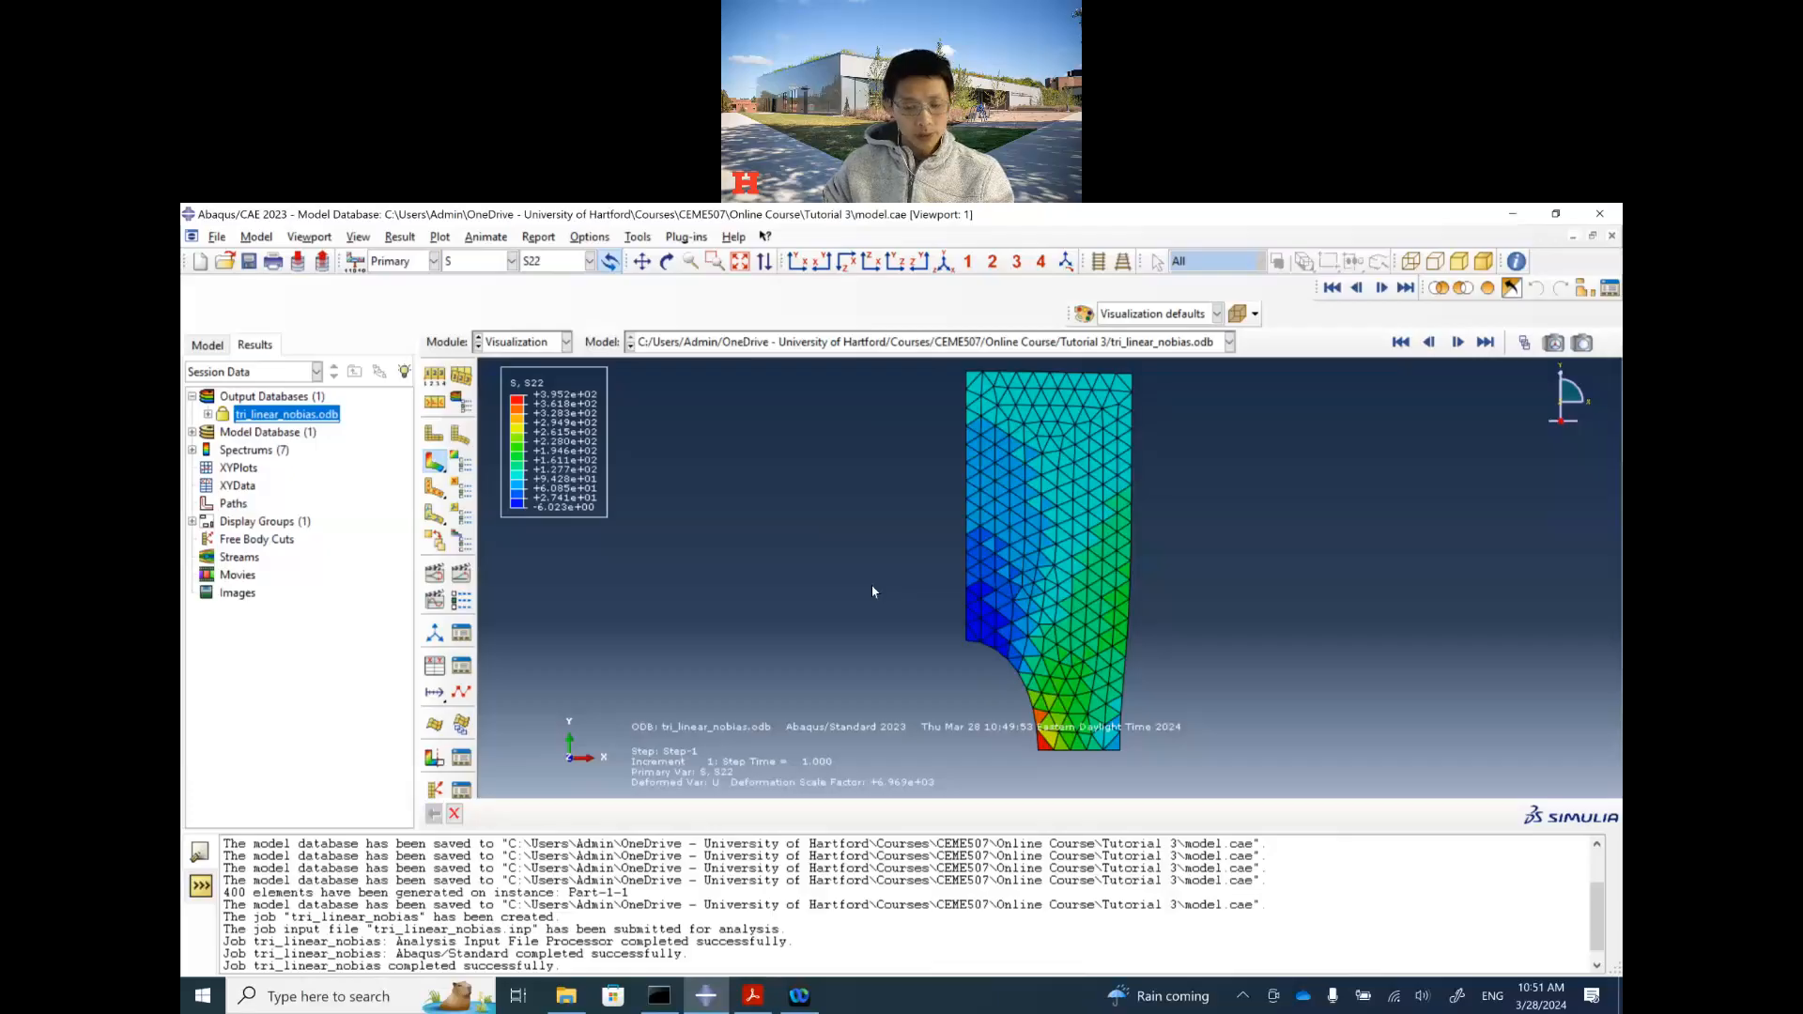
# Step: Return to the Mesh module and delete the part instance's existing mesh
pyautogui.click(566, 342)
pyautogui.click(529, 472)
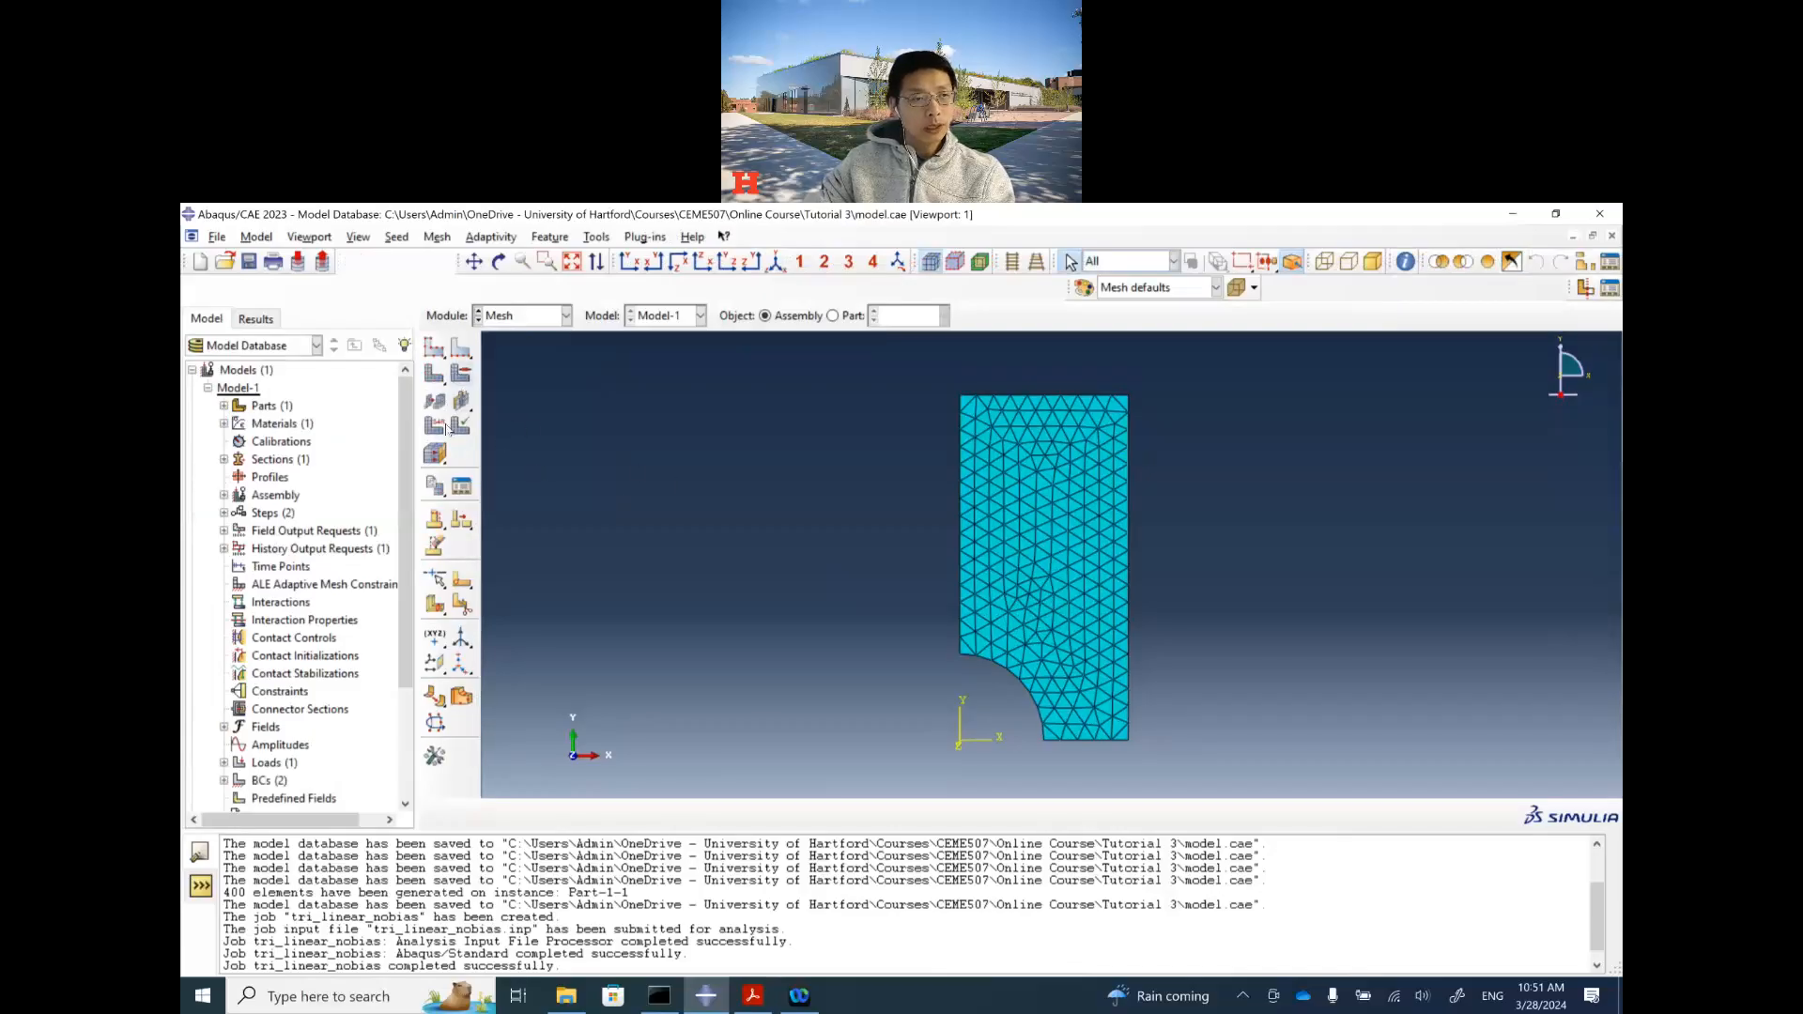
pyautogui.click(437, 377)
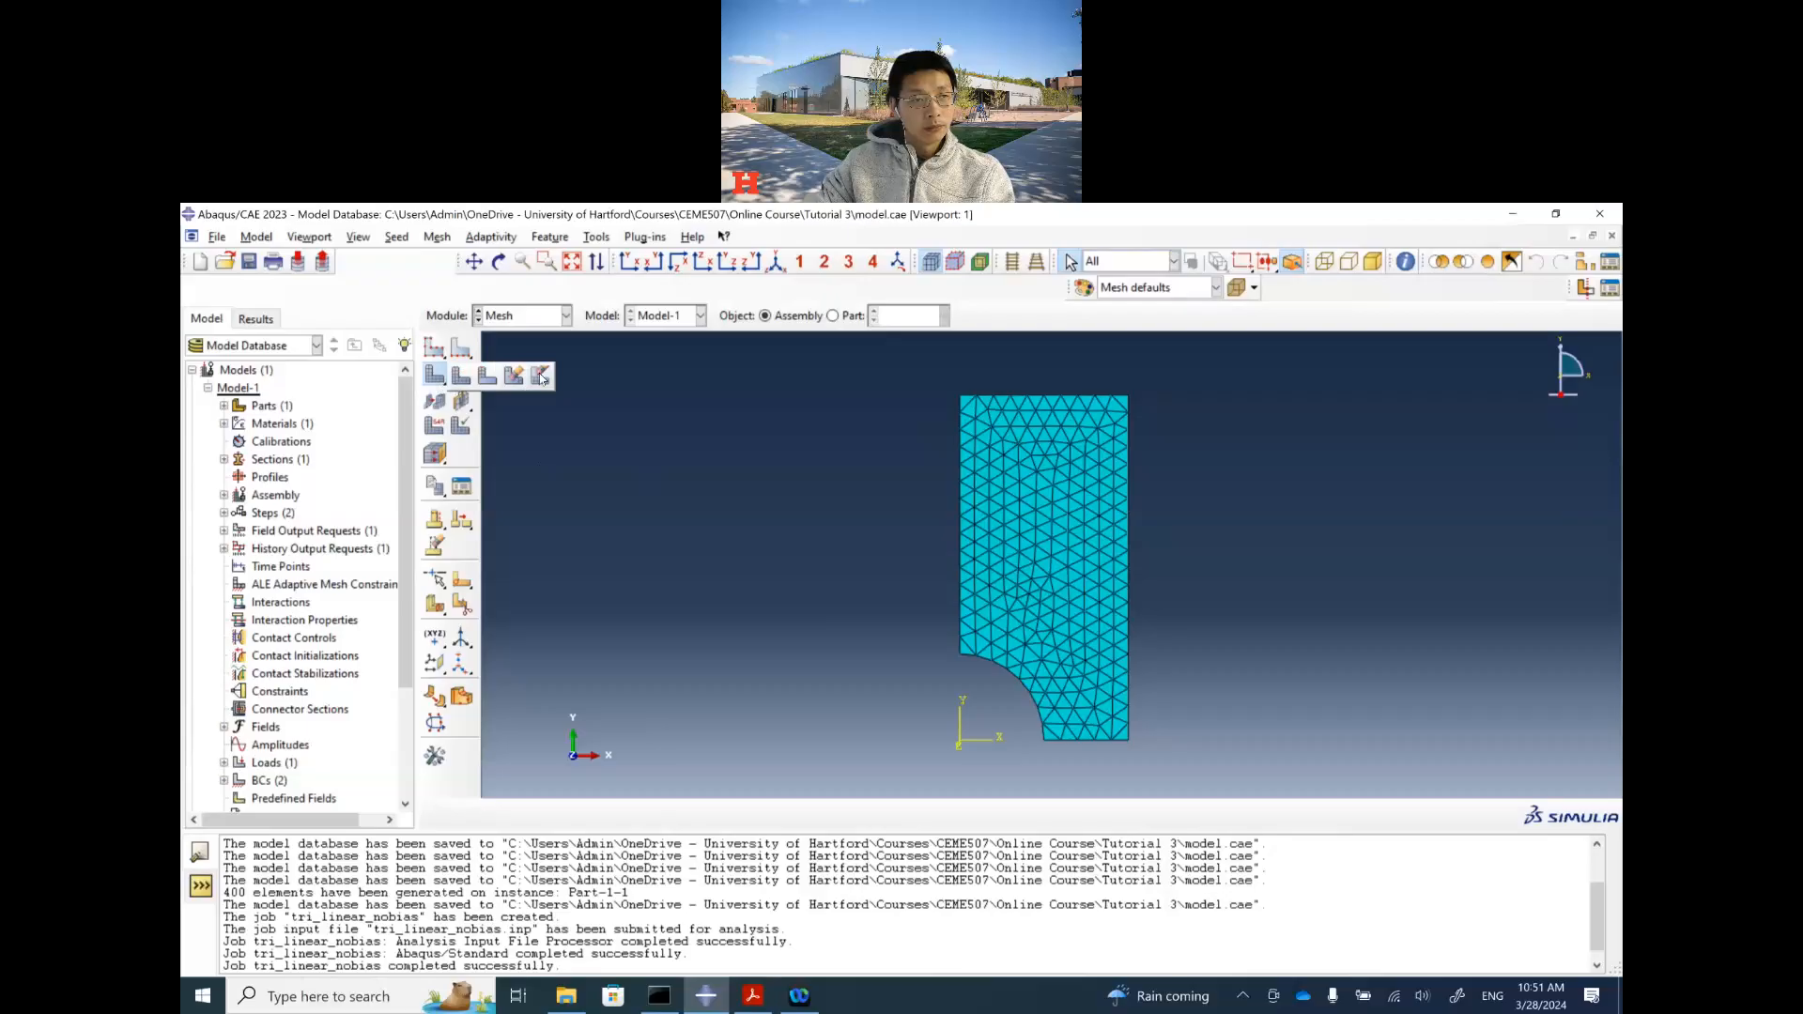
pyautogui.click(542, 378)
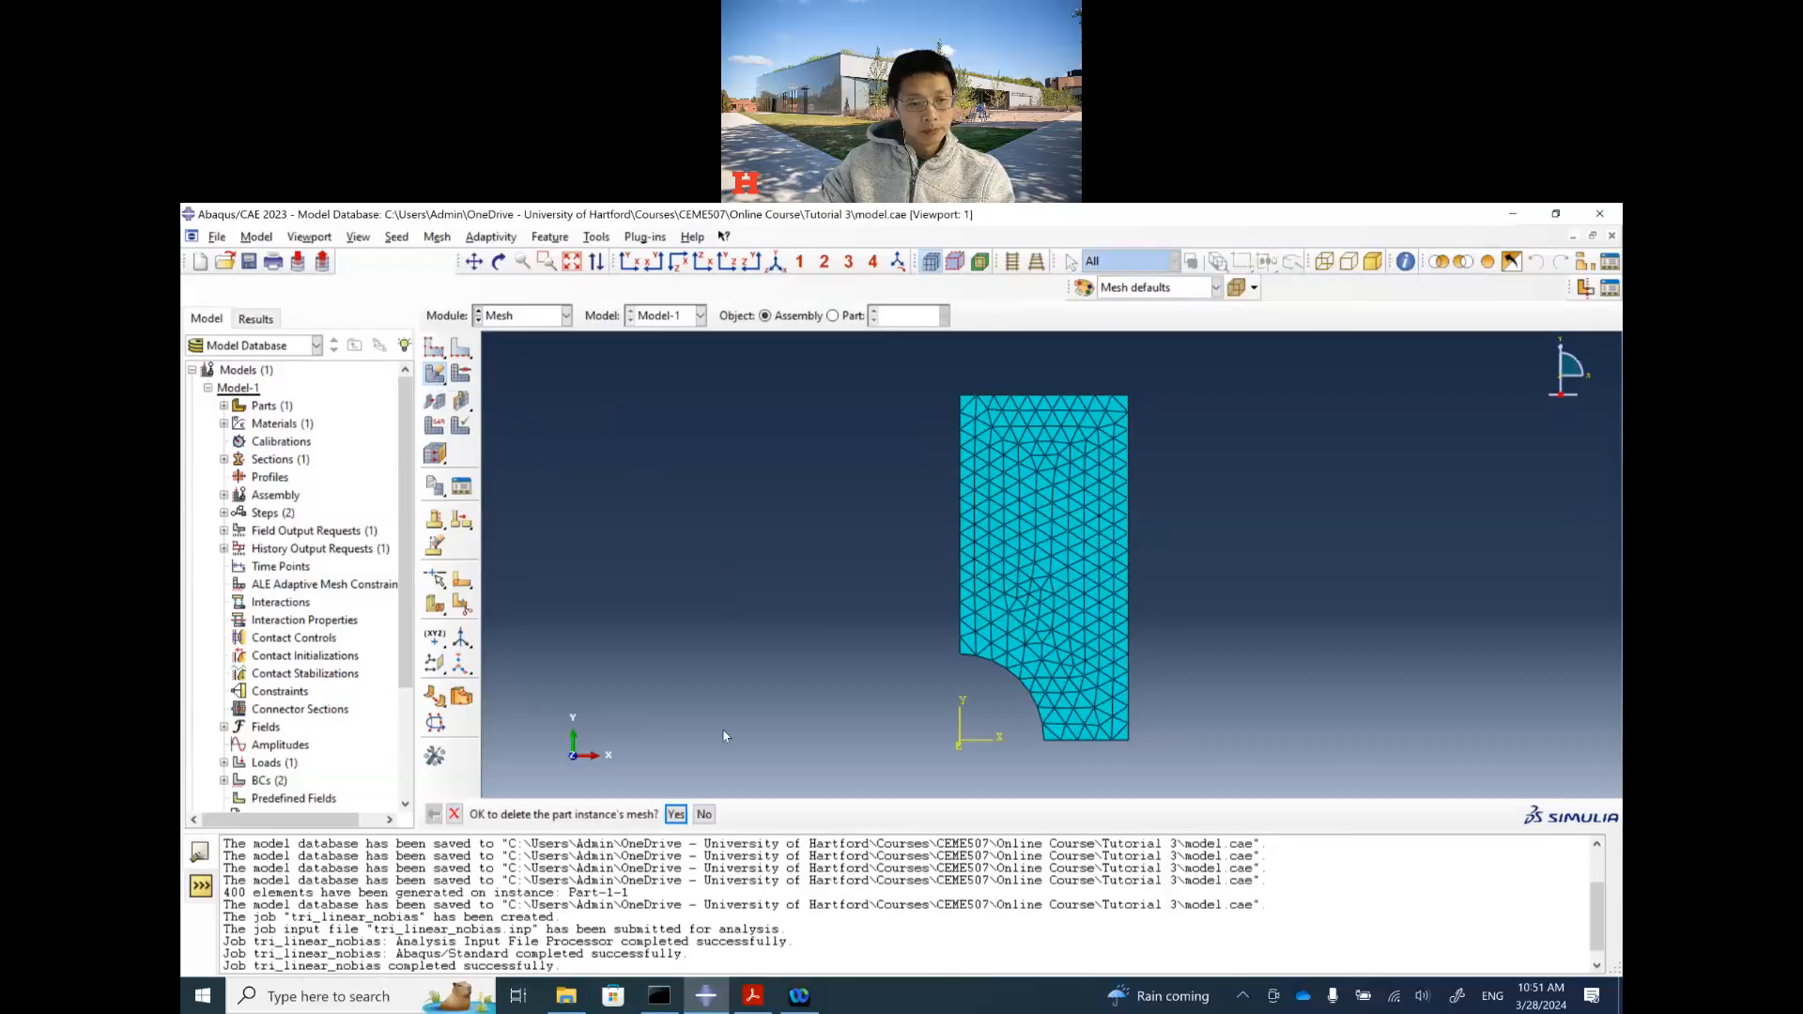
pyautogui.click(677, 813)
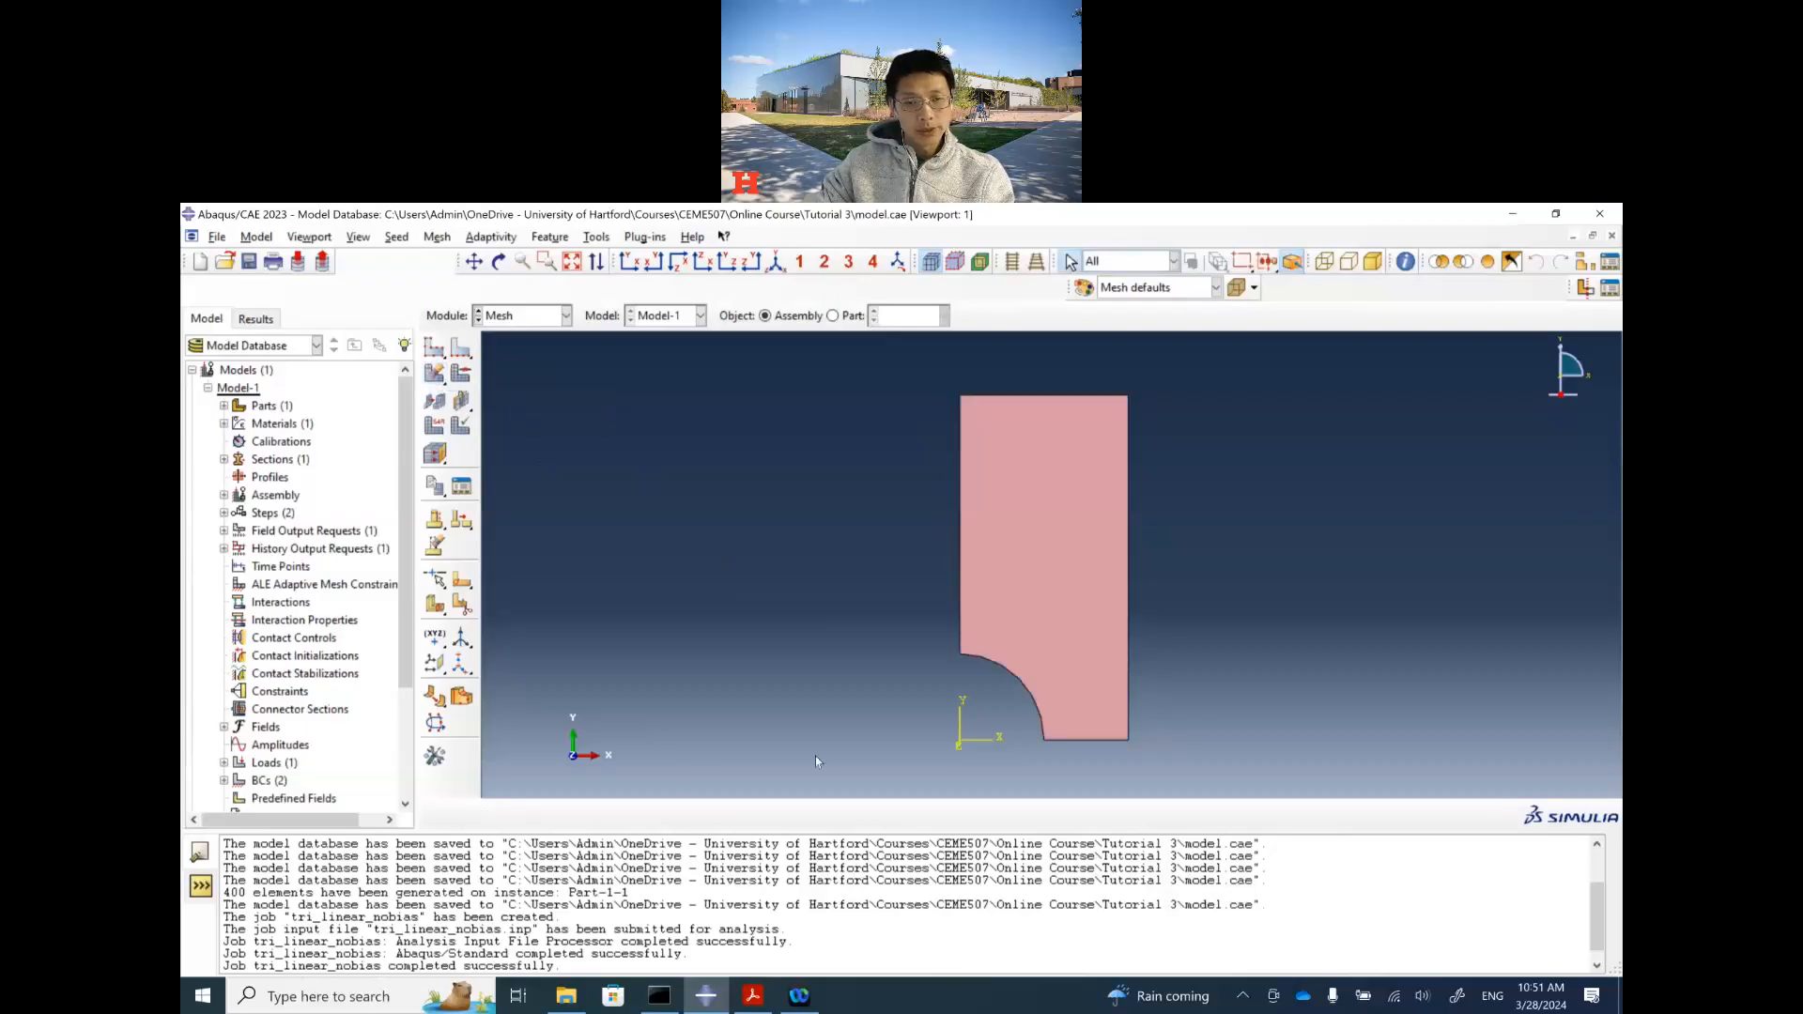
# Step: Assign the plate face a Standard, Quadratic Tri element type with modified formulation (CPS6M, 6-node plane stress triangle)
pyautogui.click(435, 426)
pyautogui.click(1050, 641)
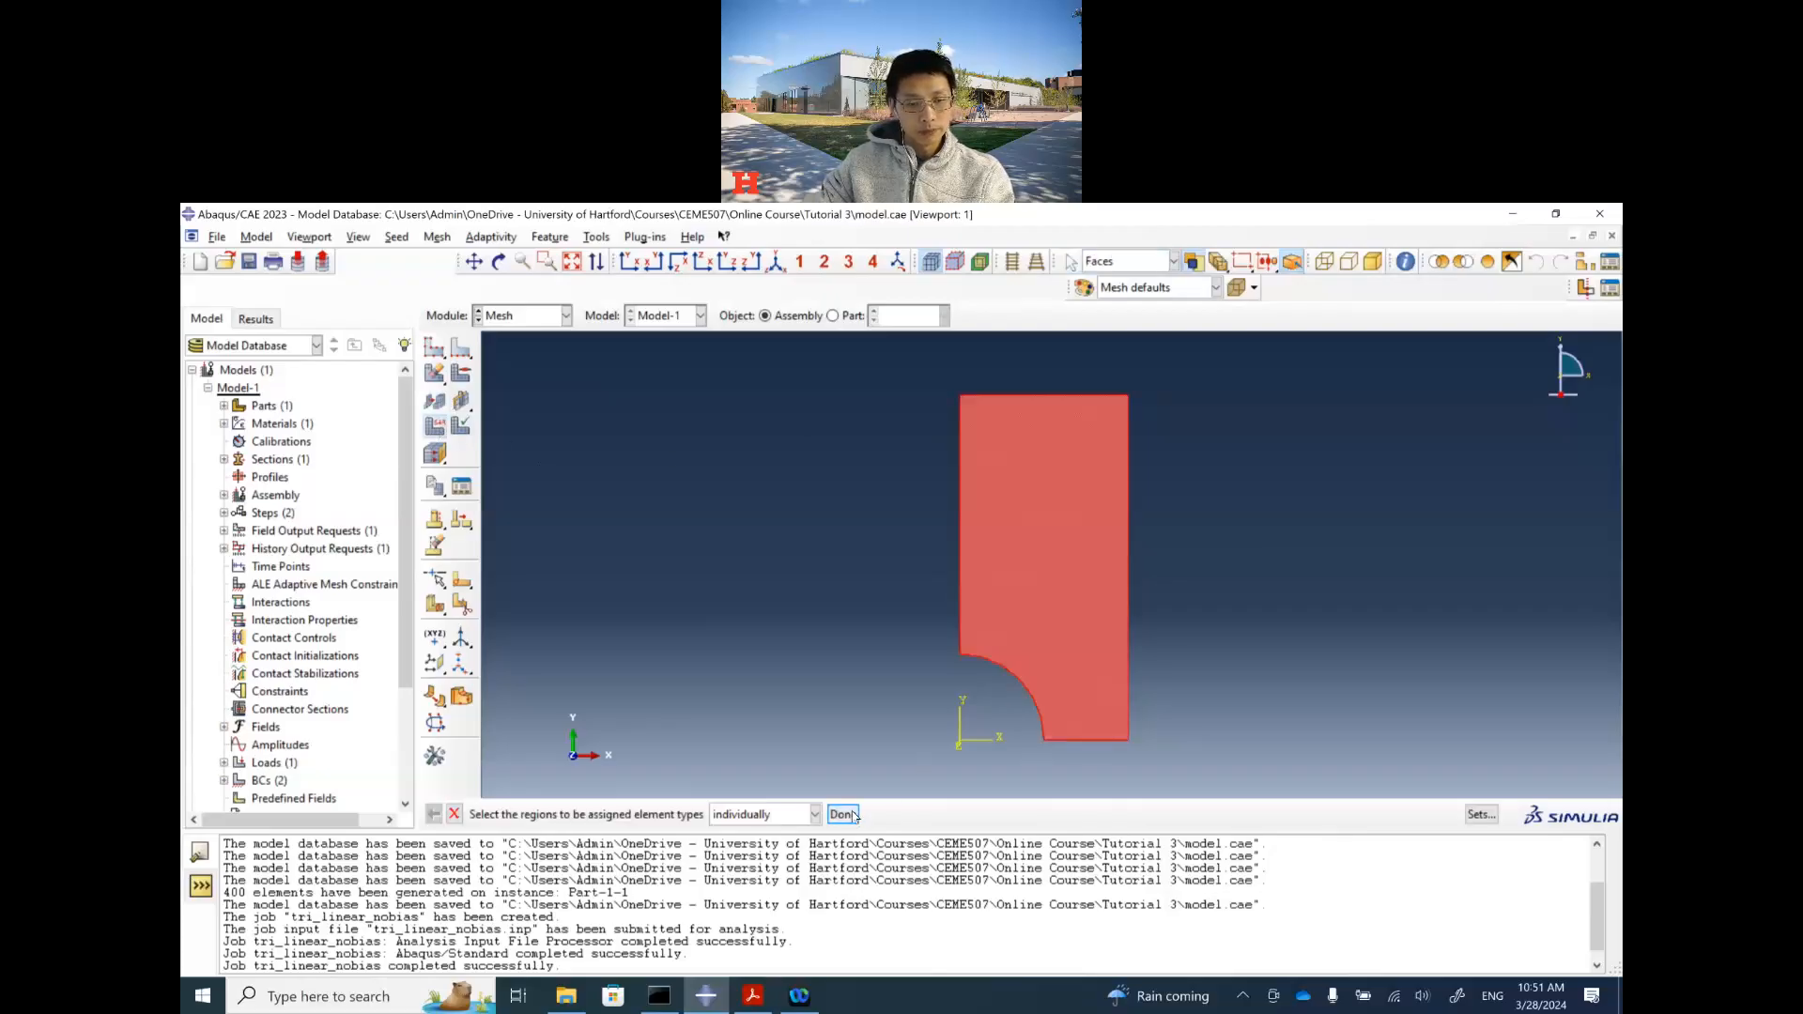
pyautogui.click(842, 814)
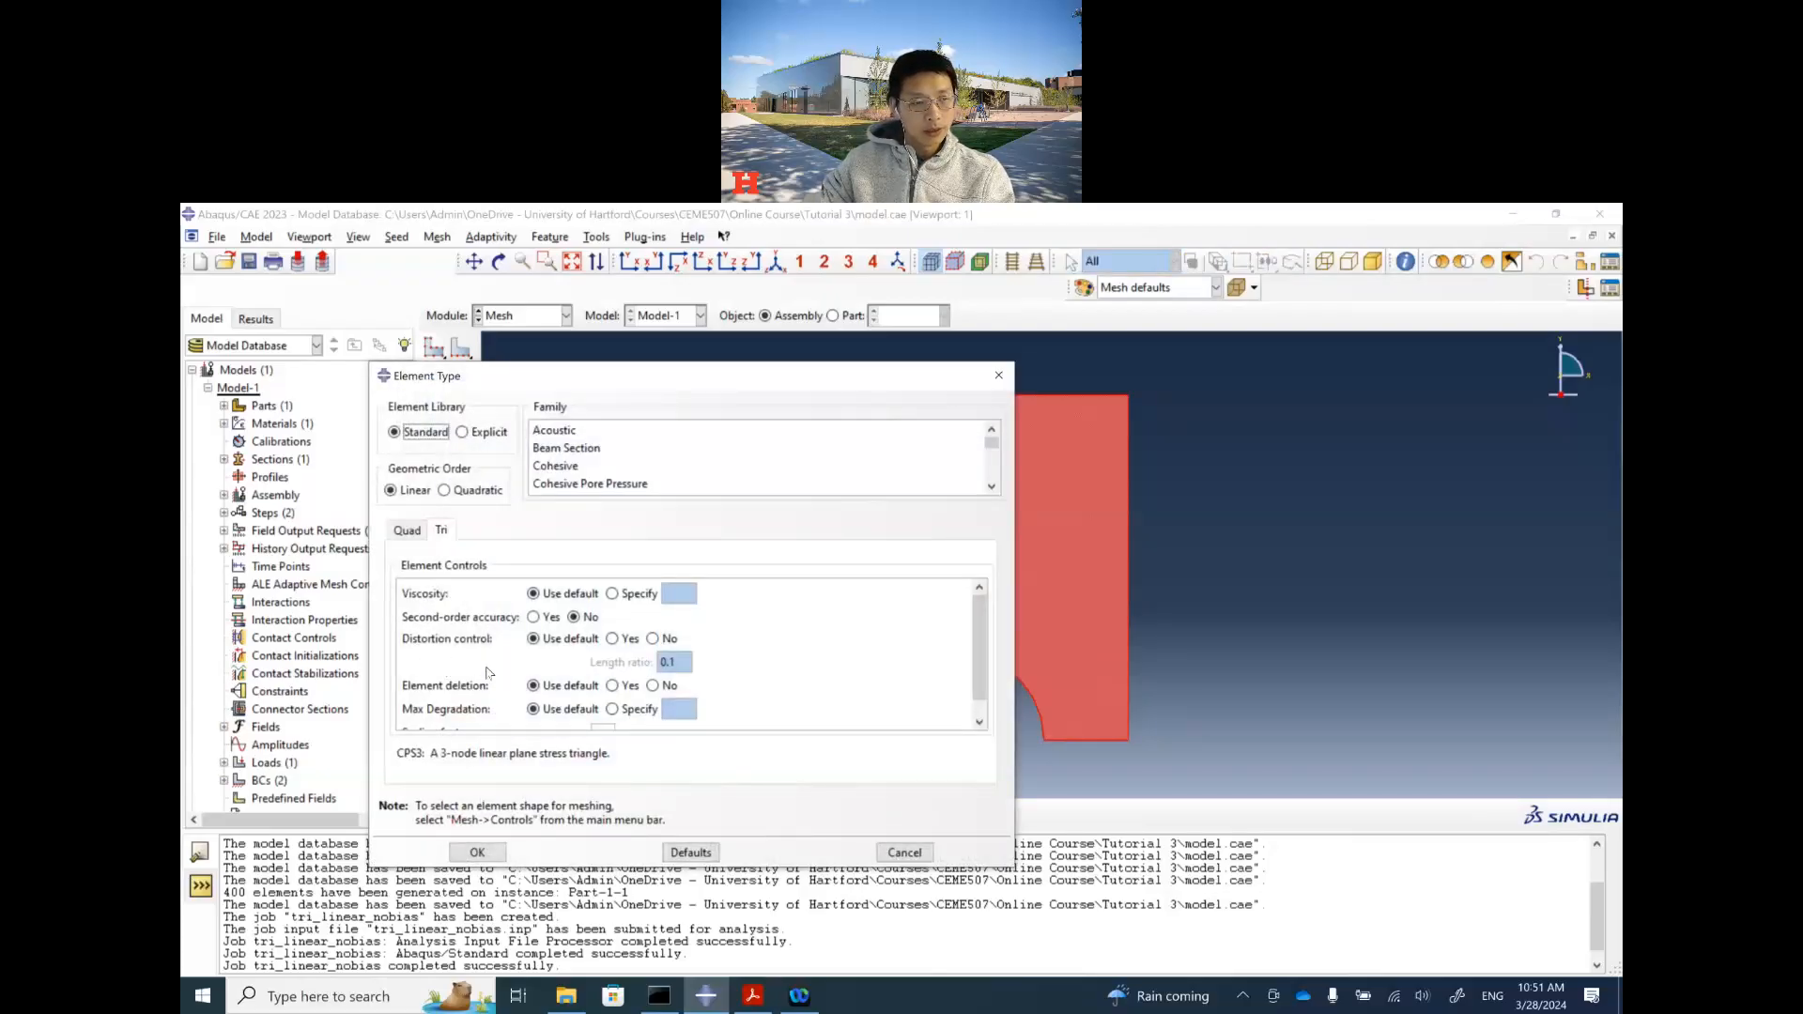
pyautogui.click(445, 491)
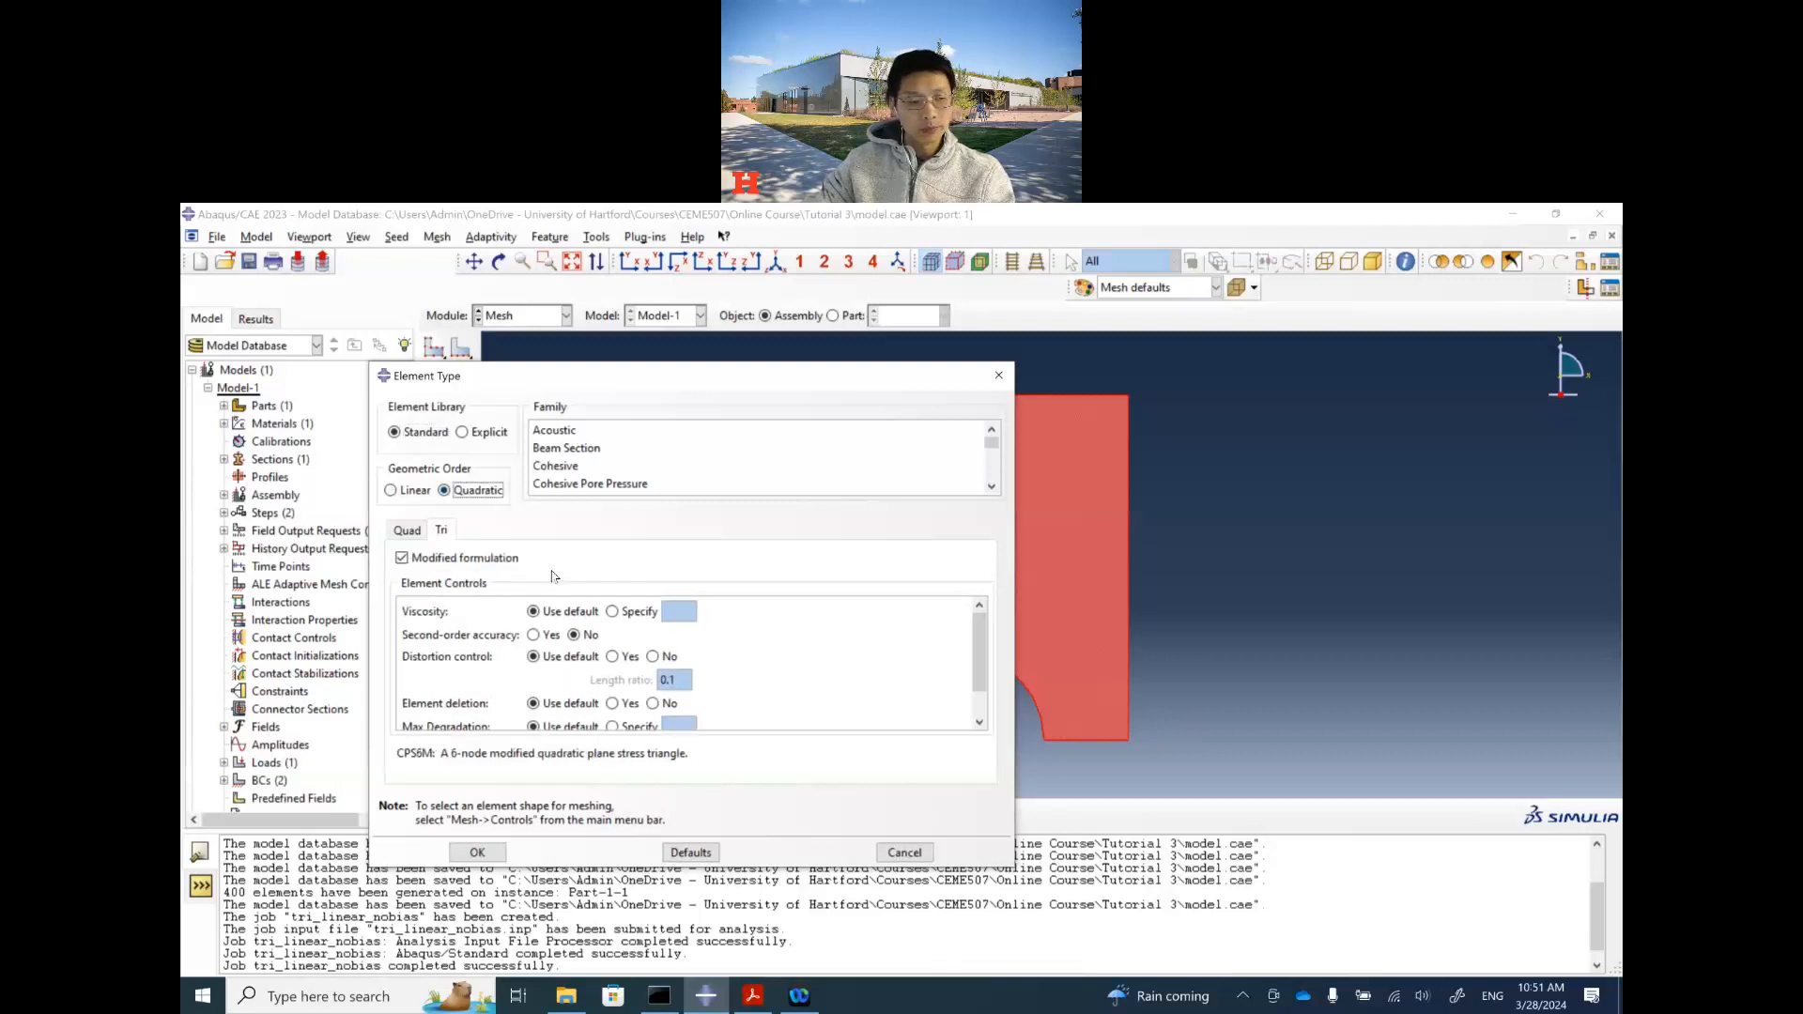
pyautogui.moveTo(447, 757); pyautogui.dragTo(691, 757)
pyautogui.click(478, 853)
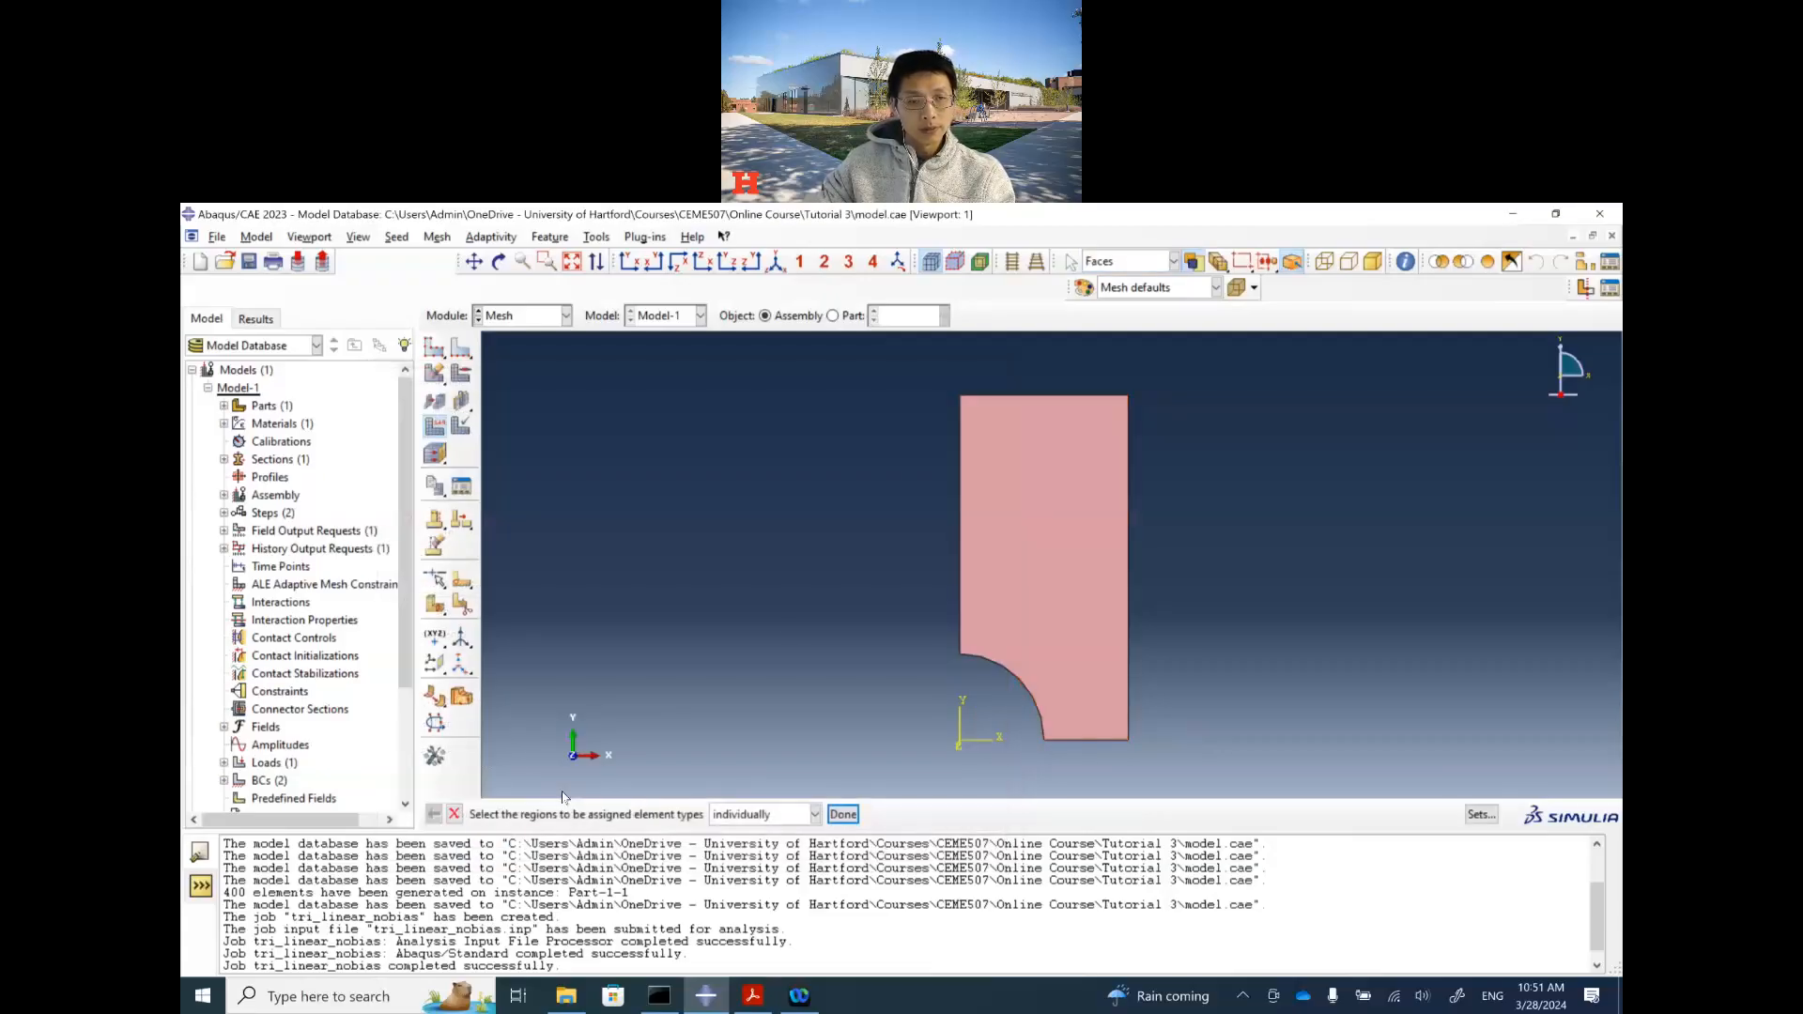
# Step: Check the 6-node triangle (LST) reference result in the tutorial PDF and mesh the plate part instance in Abaqus/CAE
pyautogui.click(754, 996)
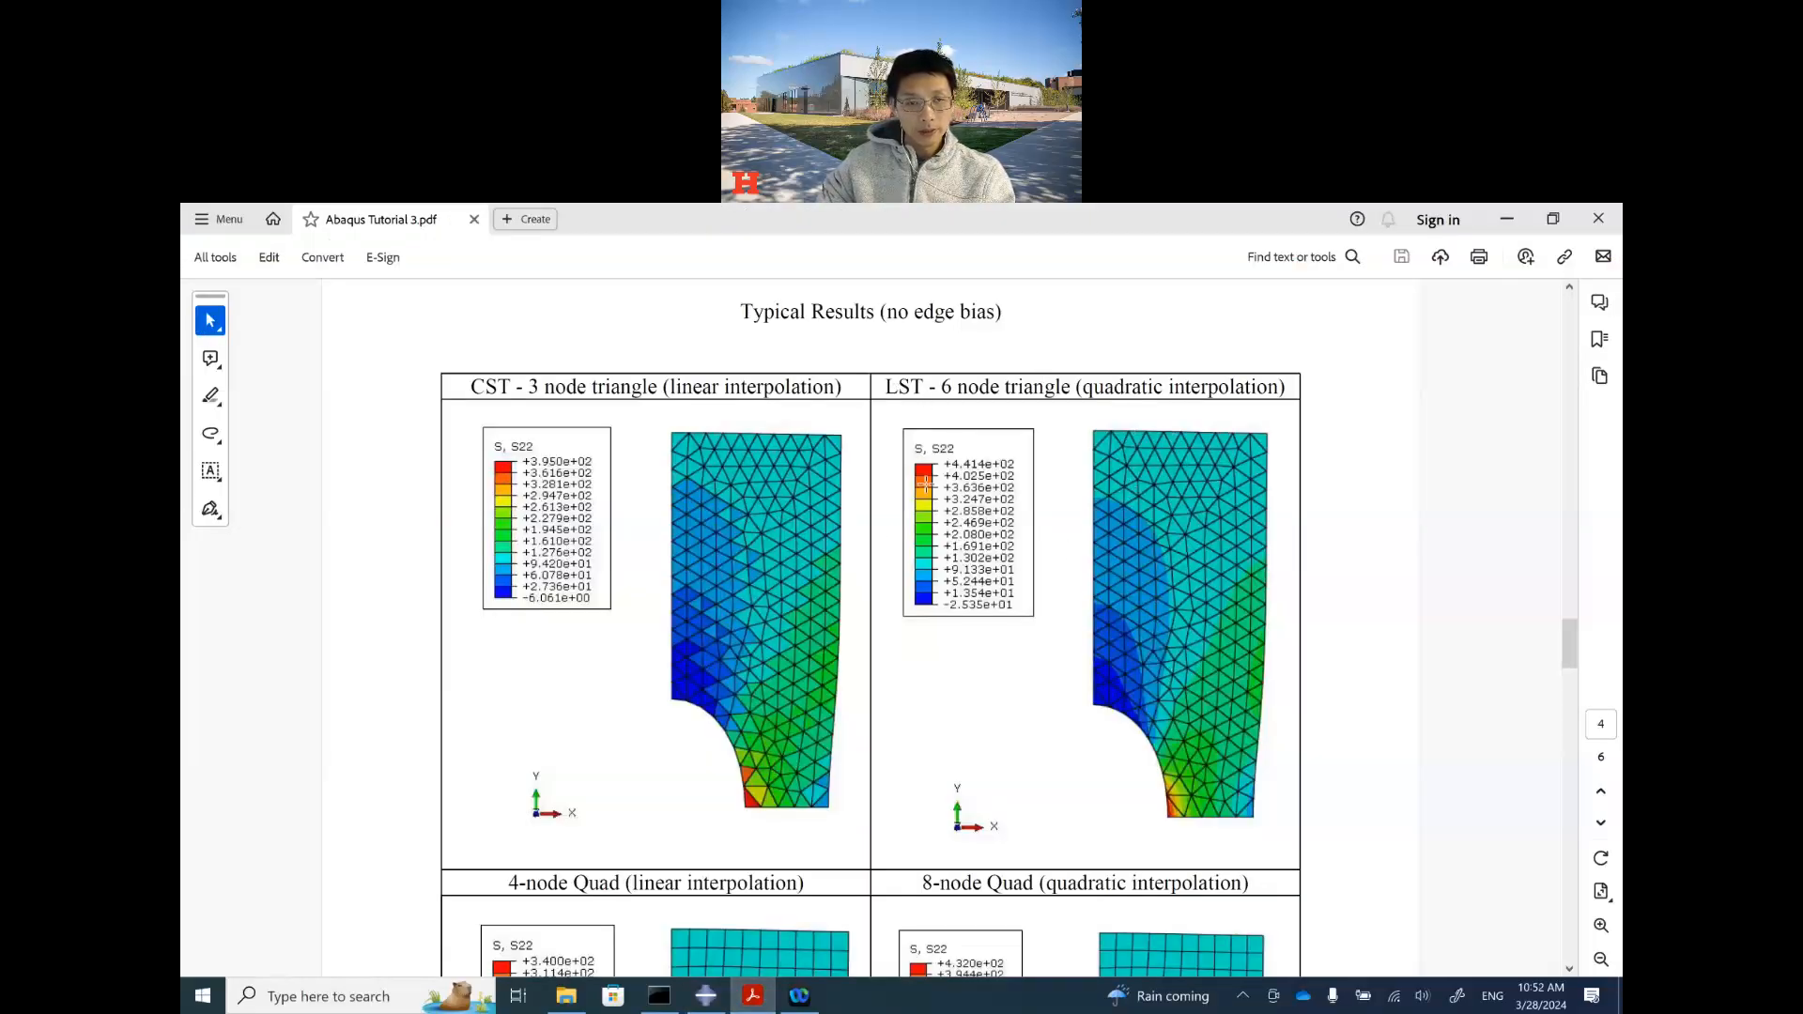
pyautogui.click(705, 995)
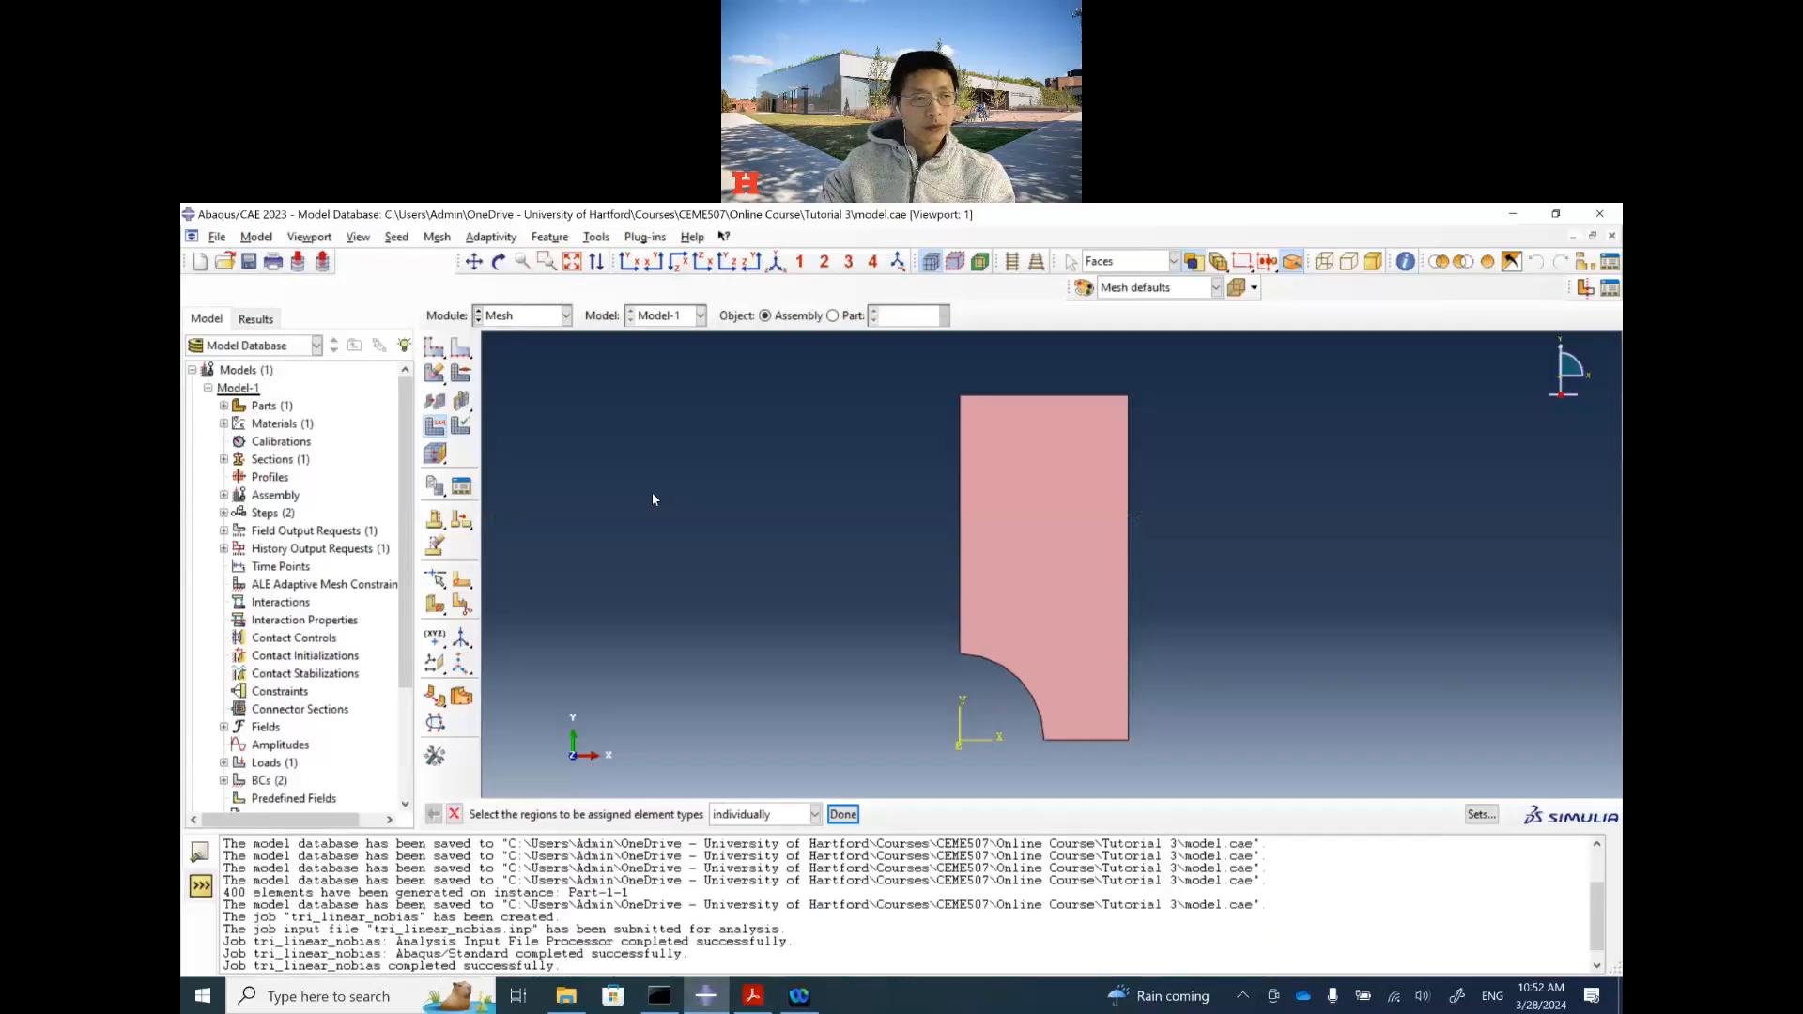
pyautogui.click(436, 374)
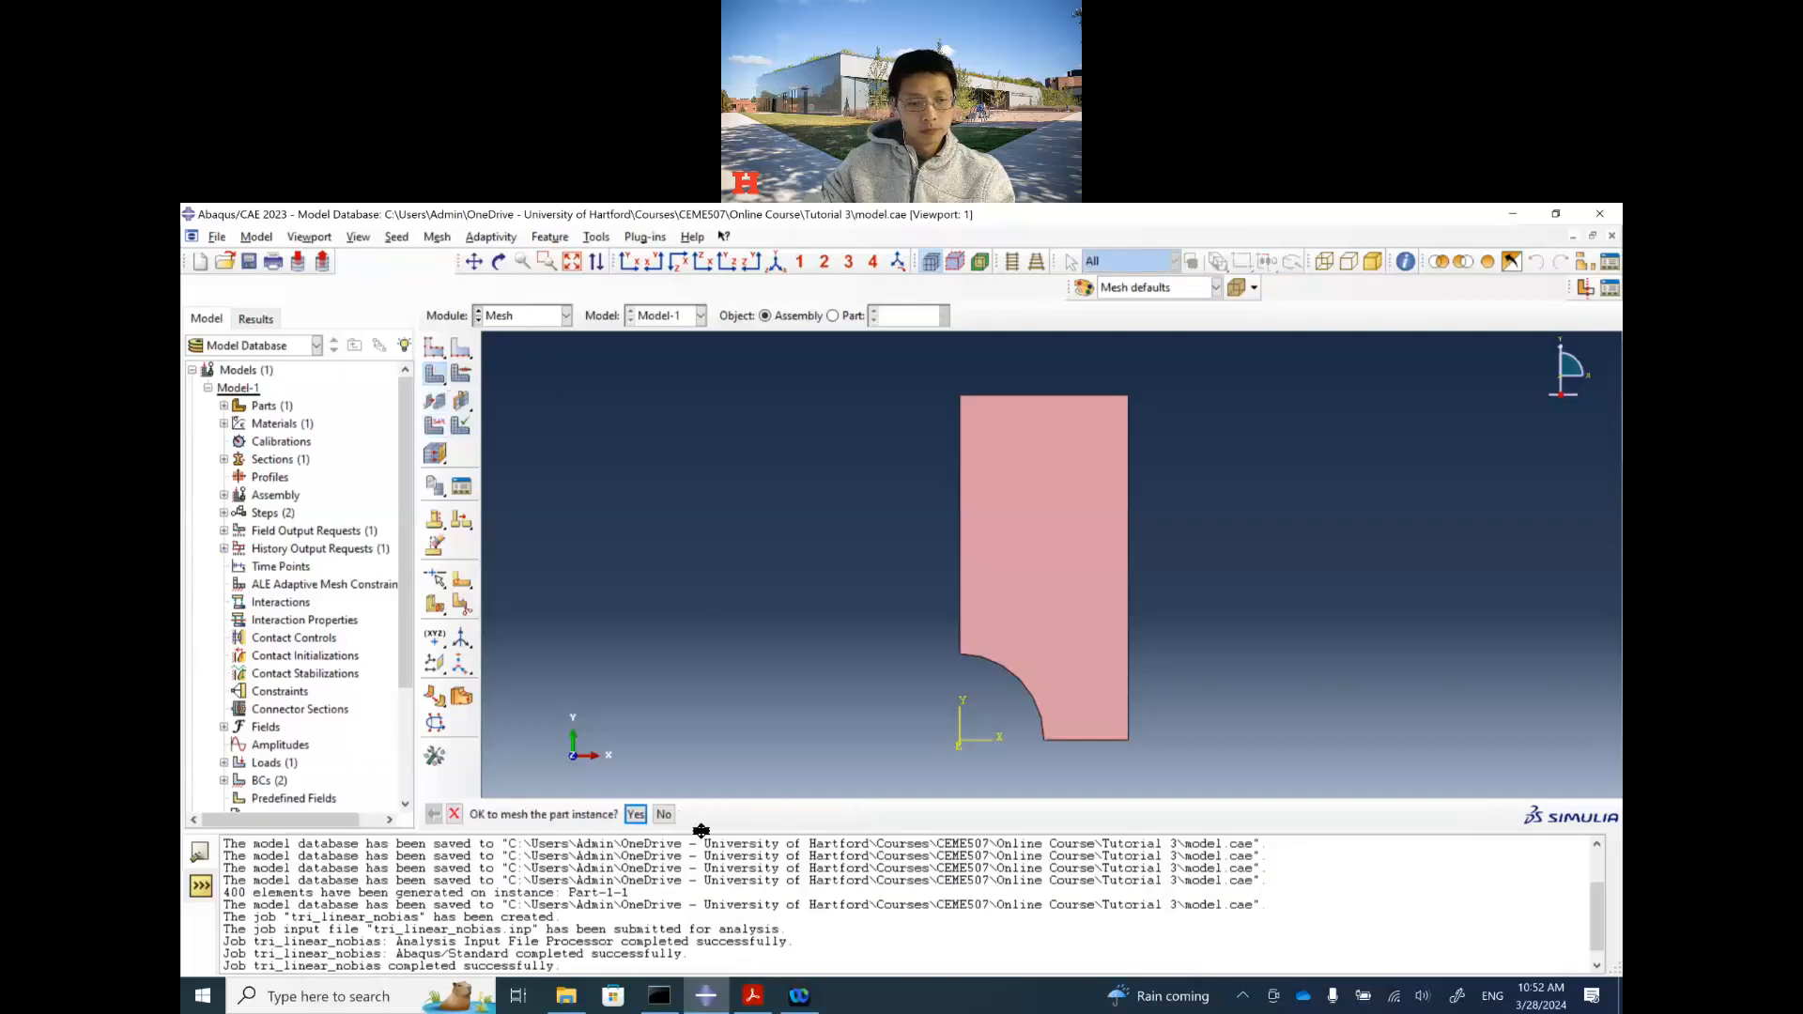
pyautogui.click(636, 814)
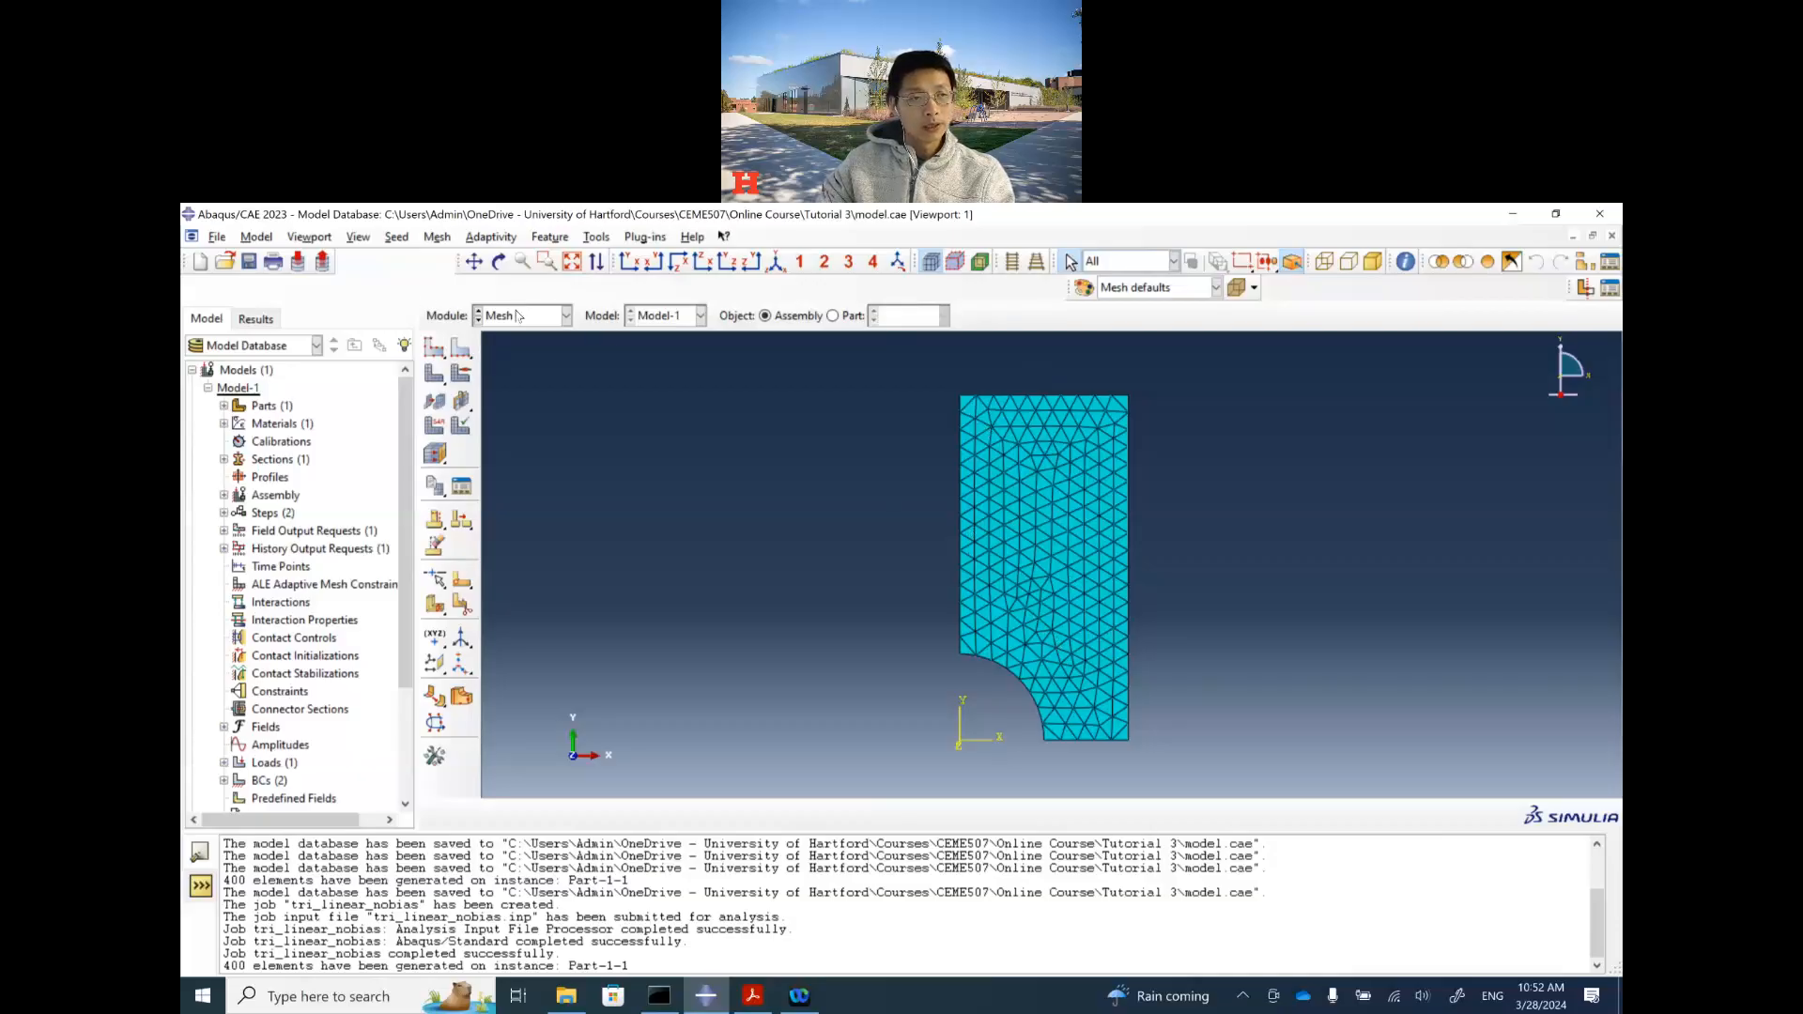
# Step: Switch to the Job module and copy the tri_linear_nobias job to a new job named tri_quadratic_nobias
pyautogui.click(566, 316)
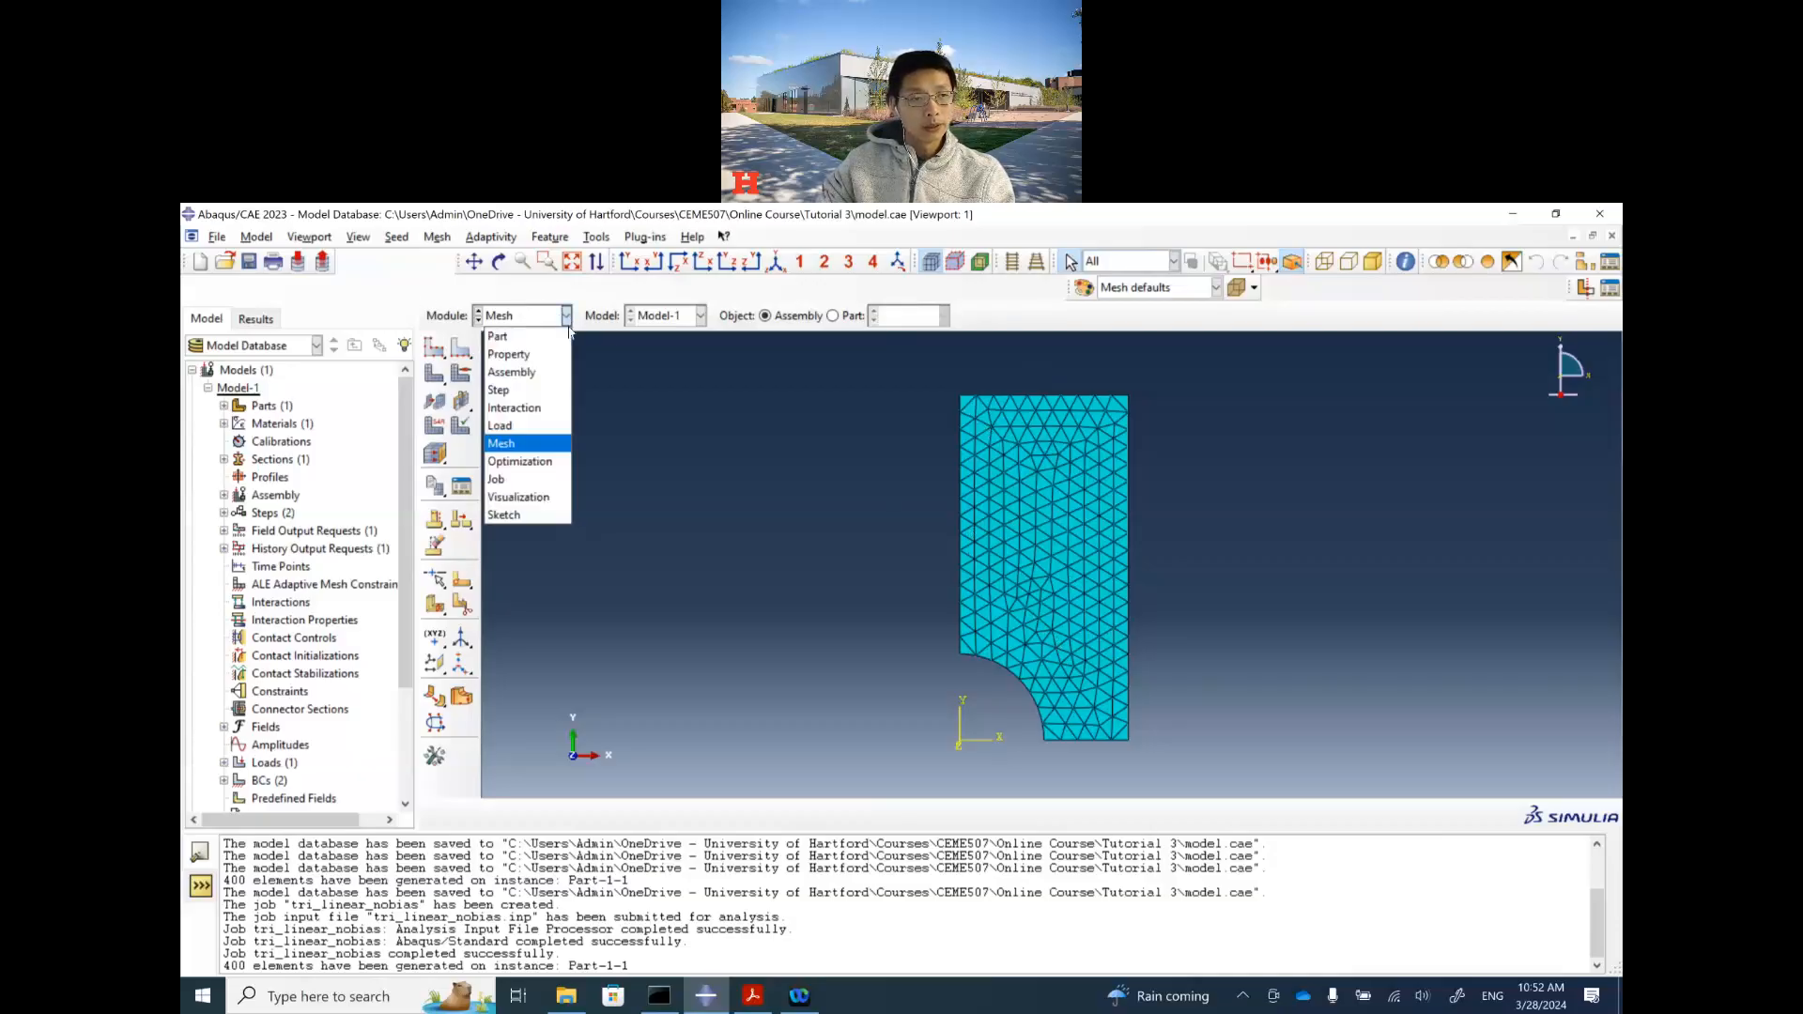
pyautogui.click(526, 479)
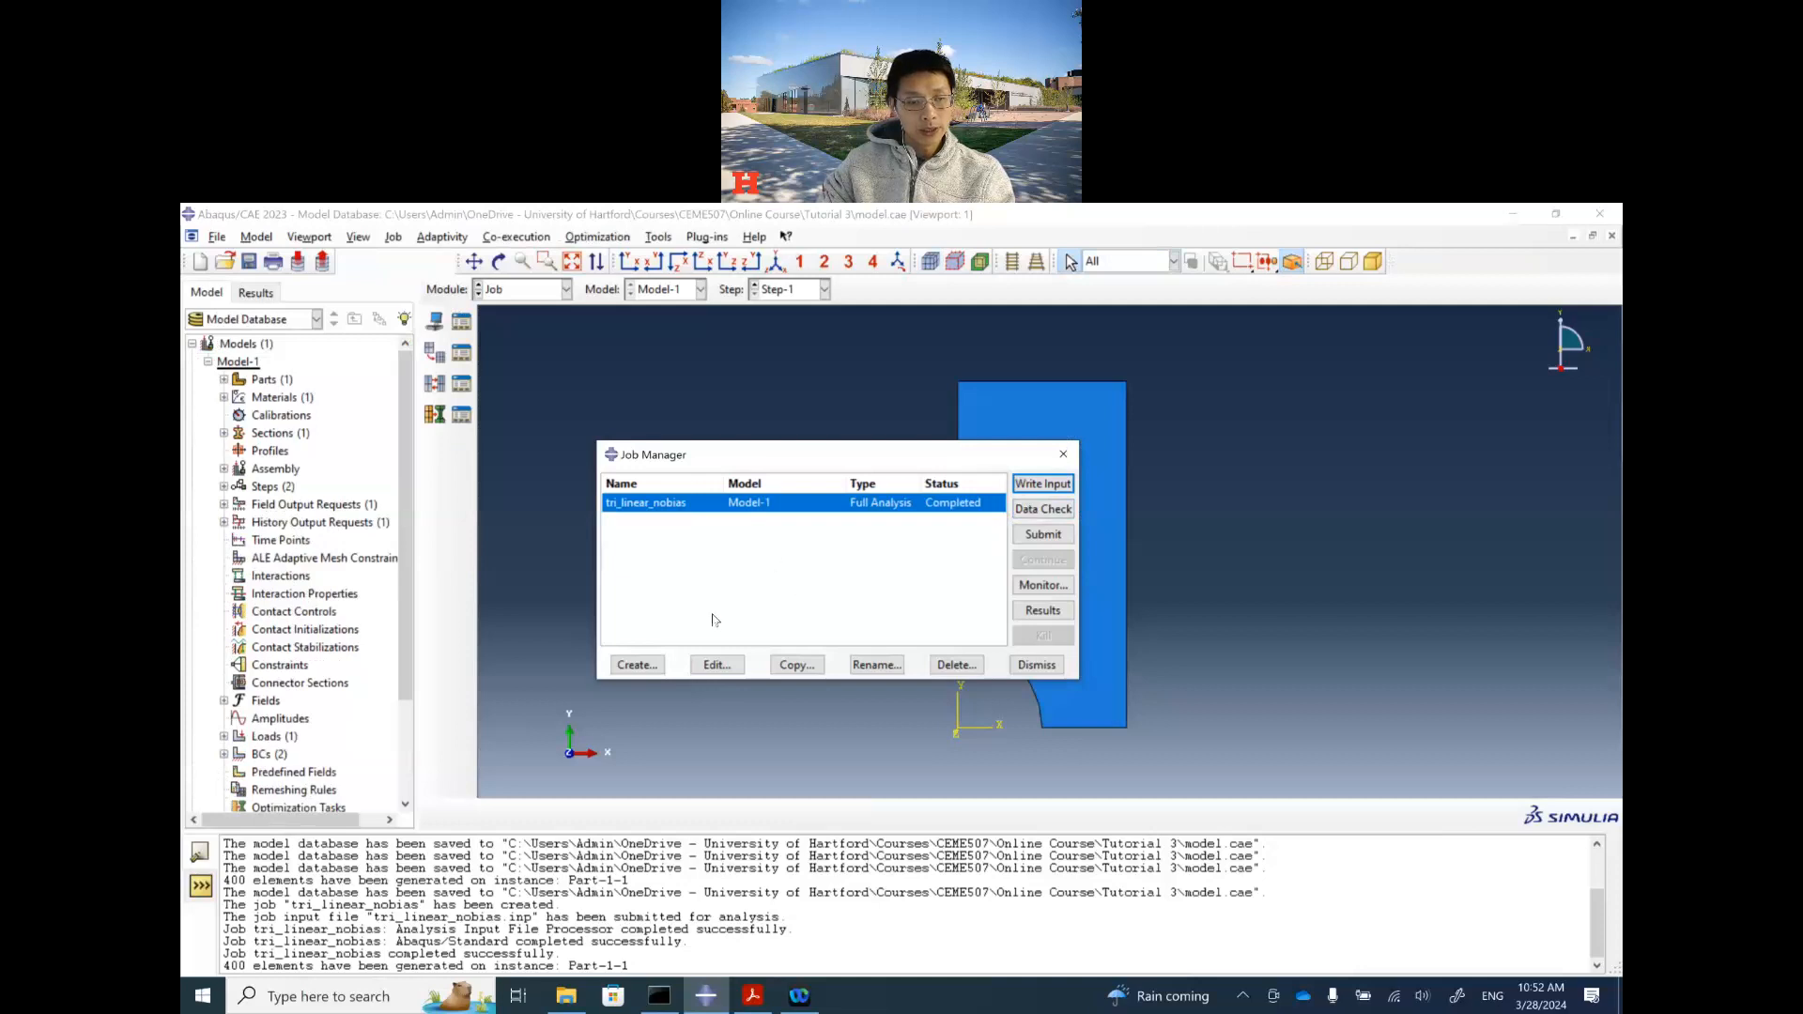
pyautogui.click(638, 665)
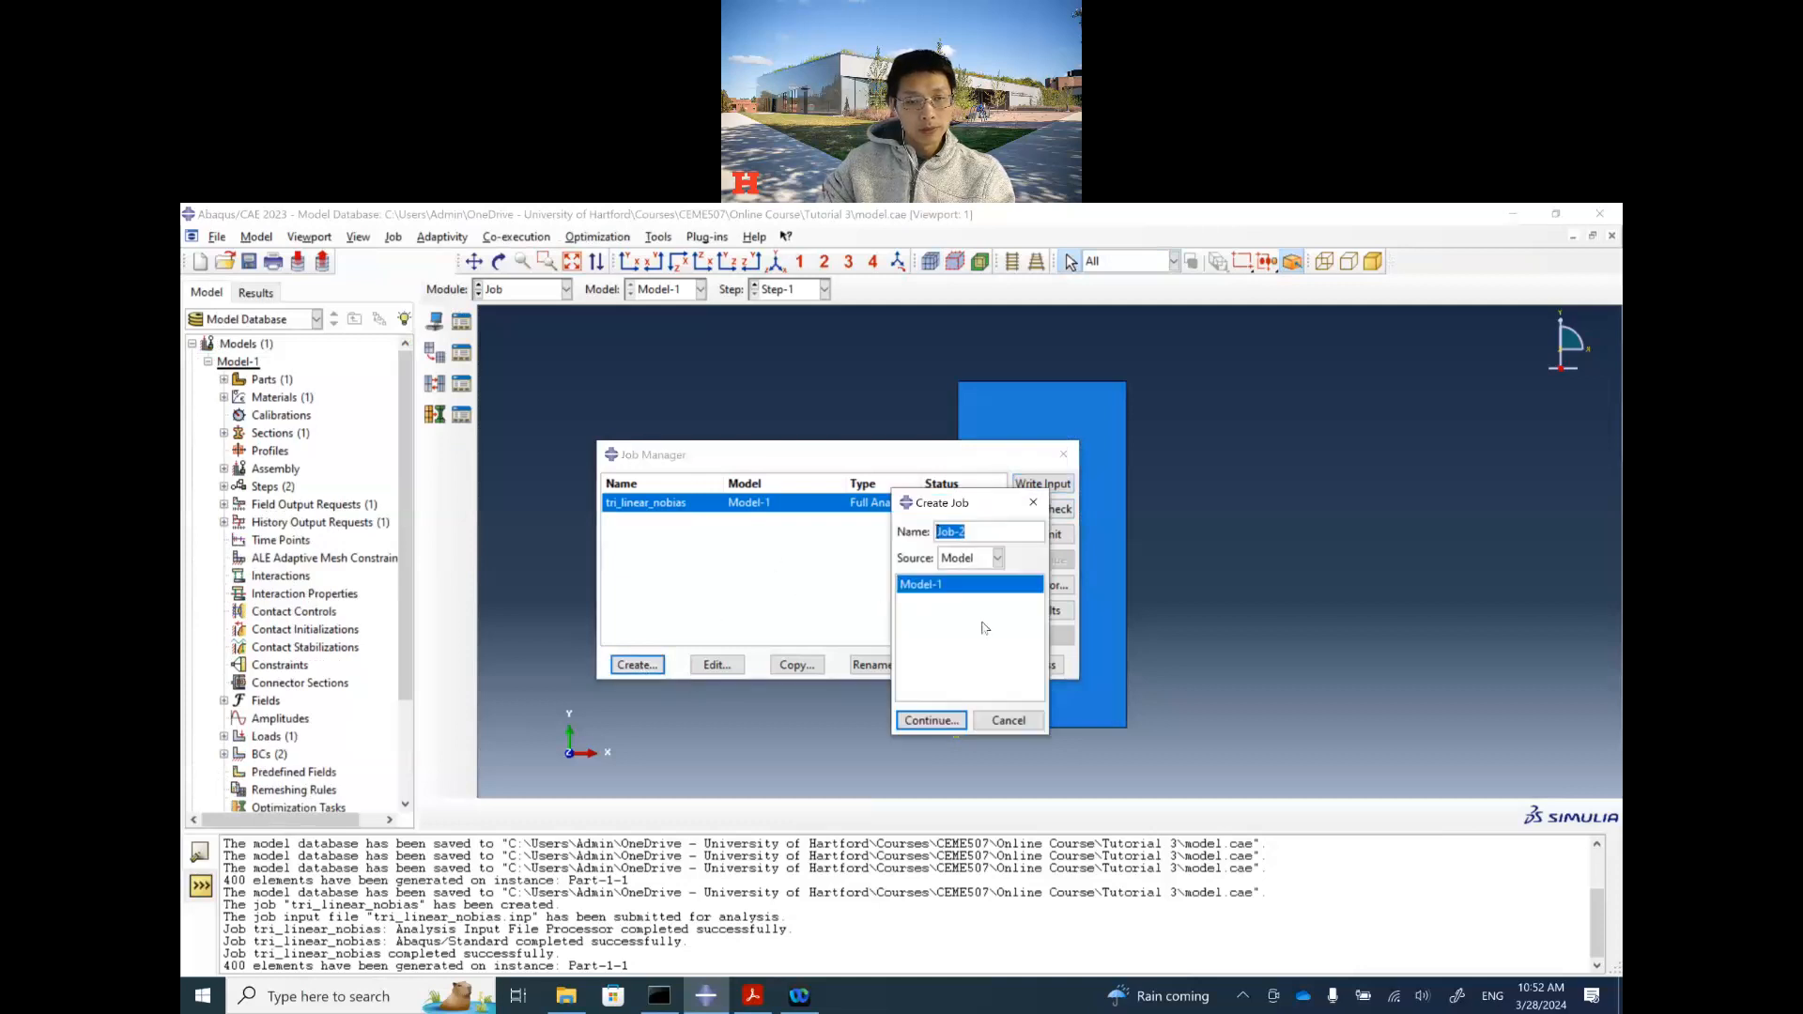
pyautogui.click(1007, 720)
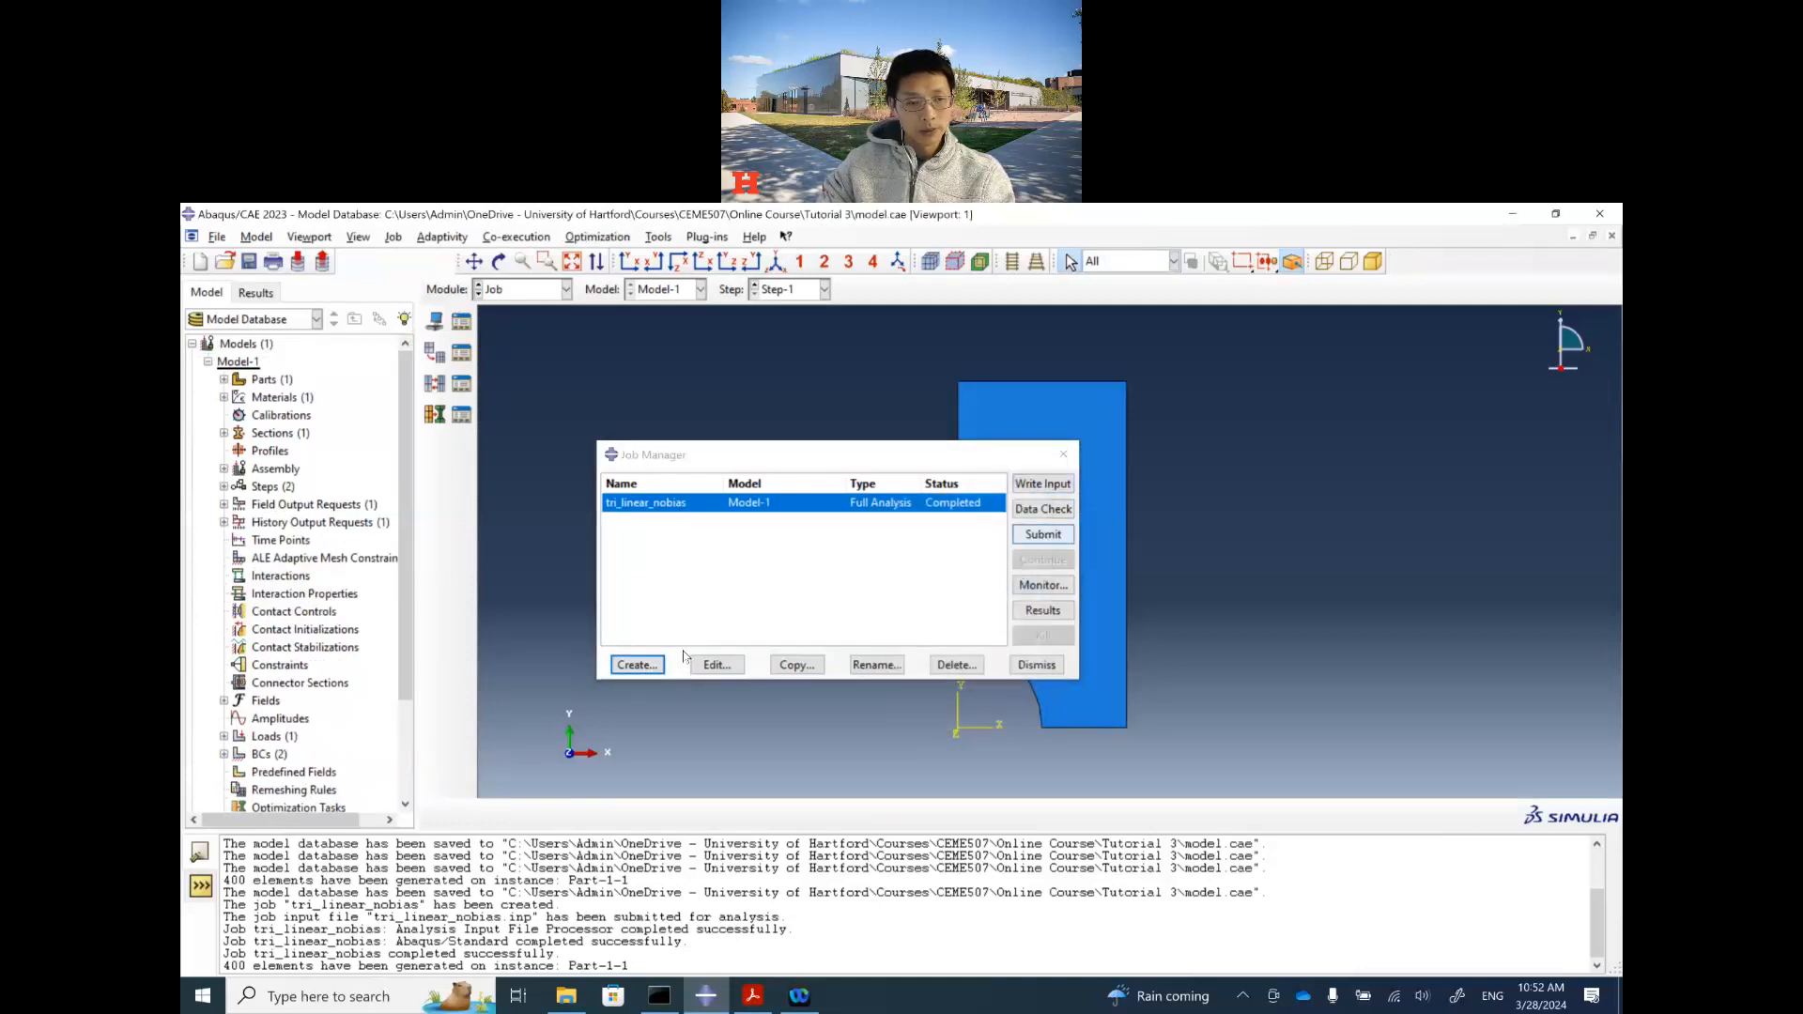
pyautogui.click(798, 665)
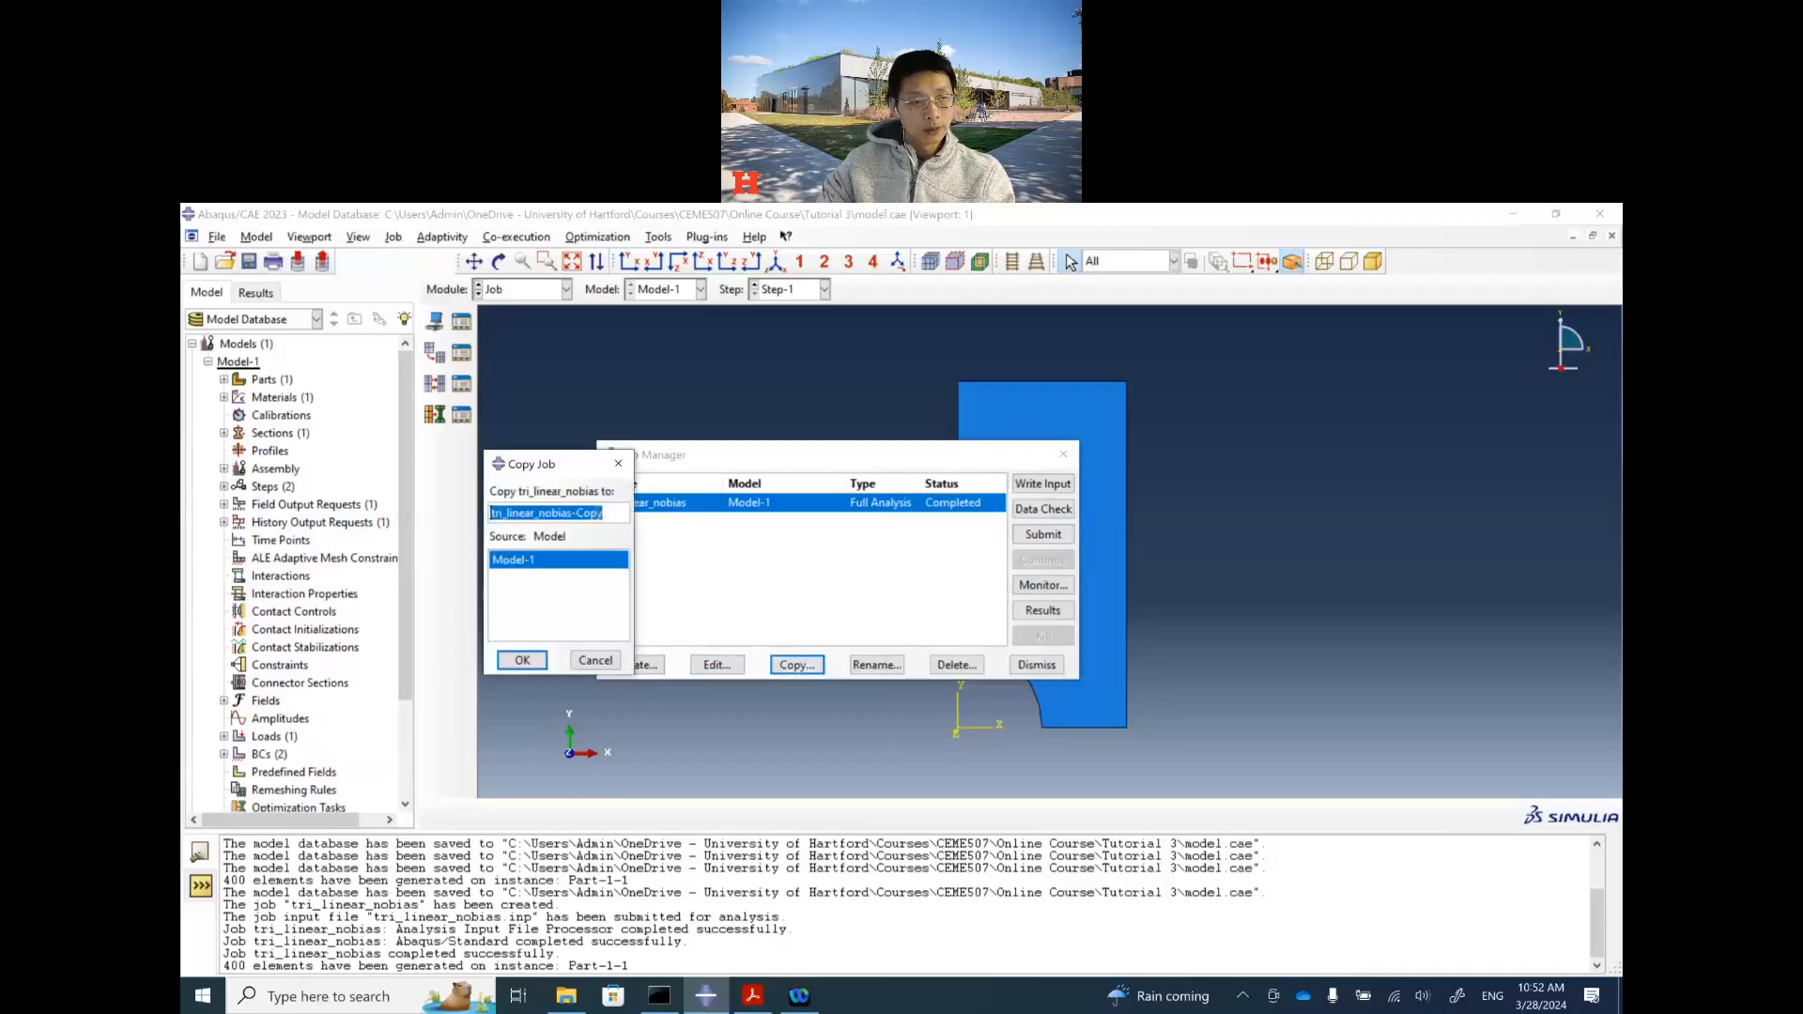
pyautogui.click(604, 513)
pyautogui.moveTo(604, 513); pyautogui.dragTo(577, 516)
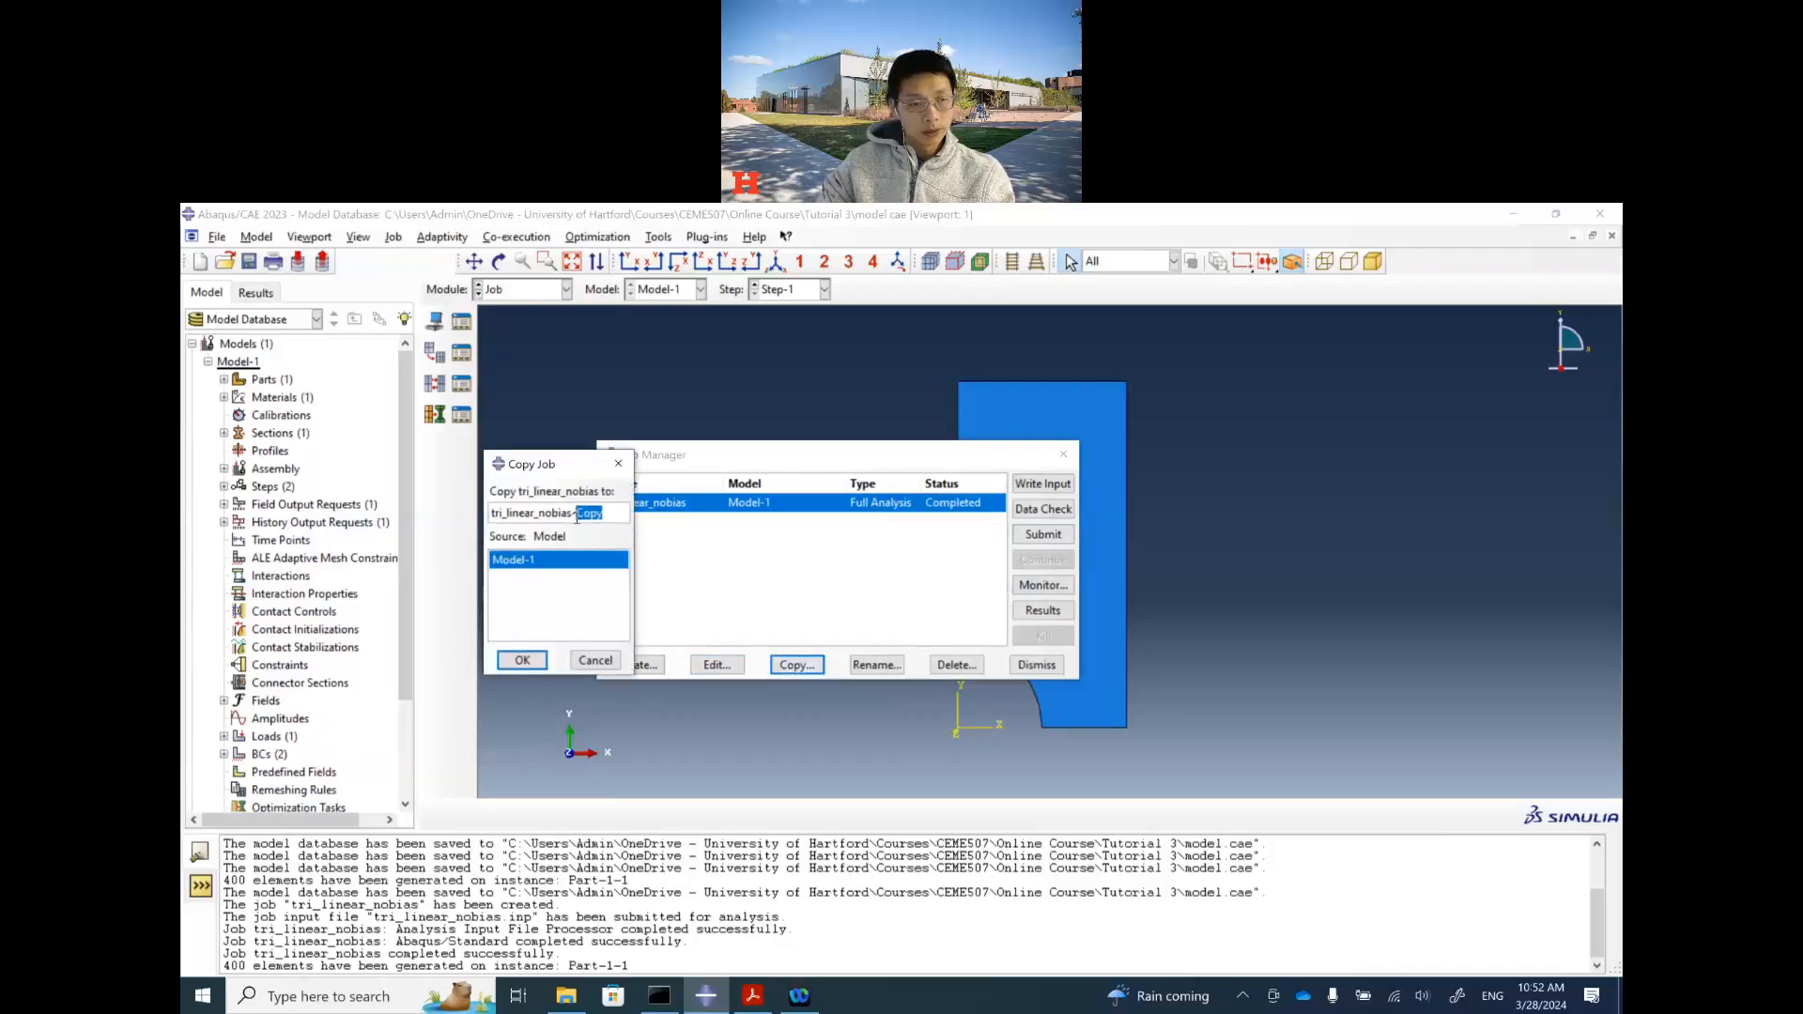
pyautogui.press('BackSpace')
pyautogui.press('BackSpace')
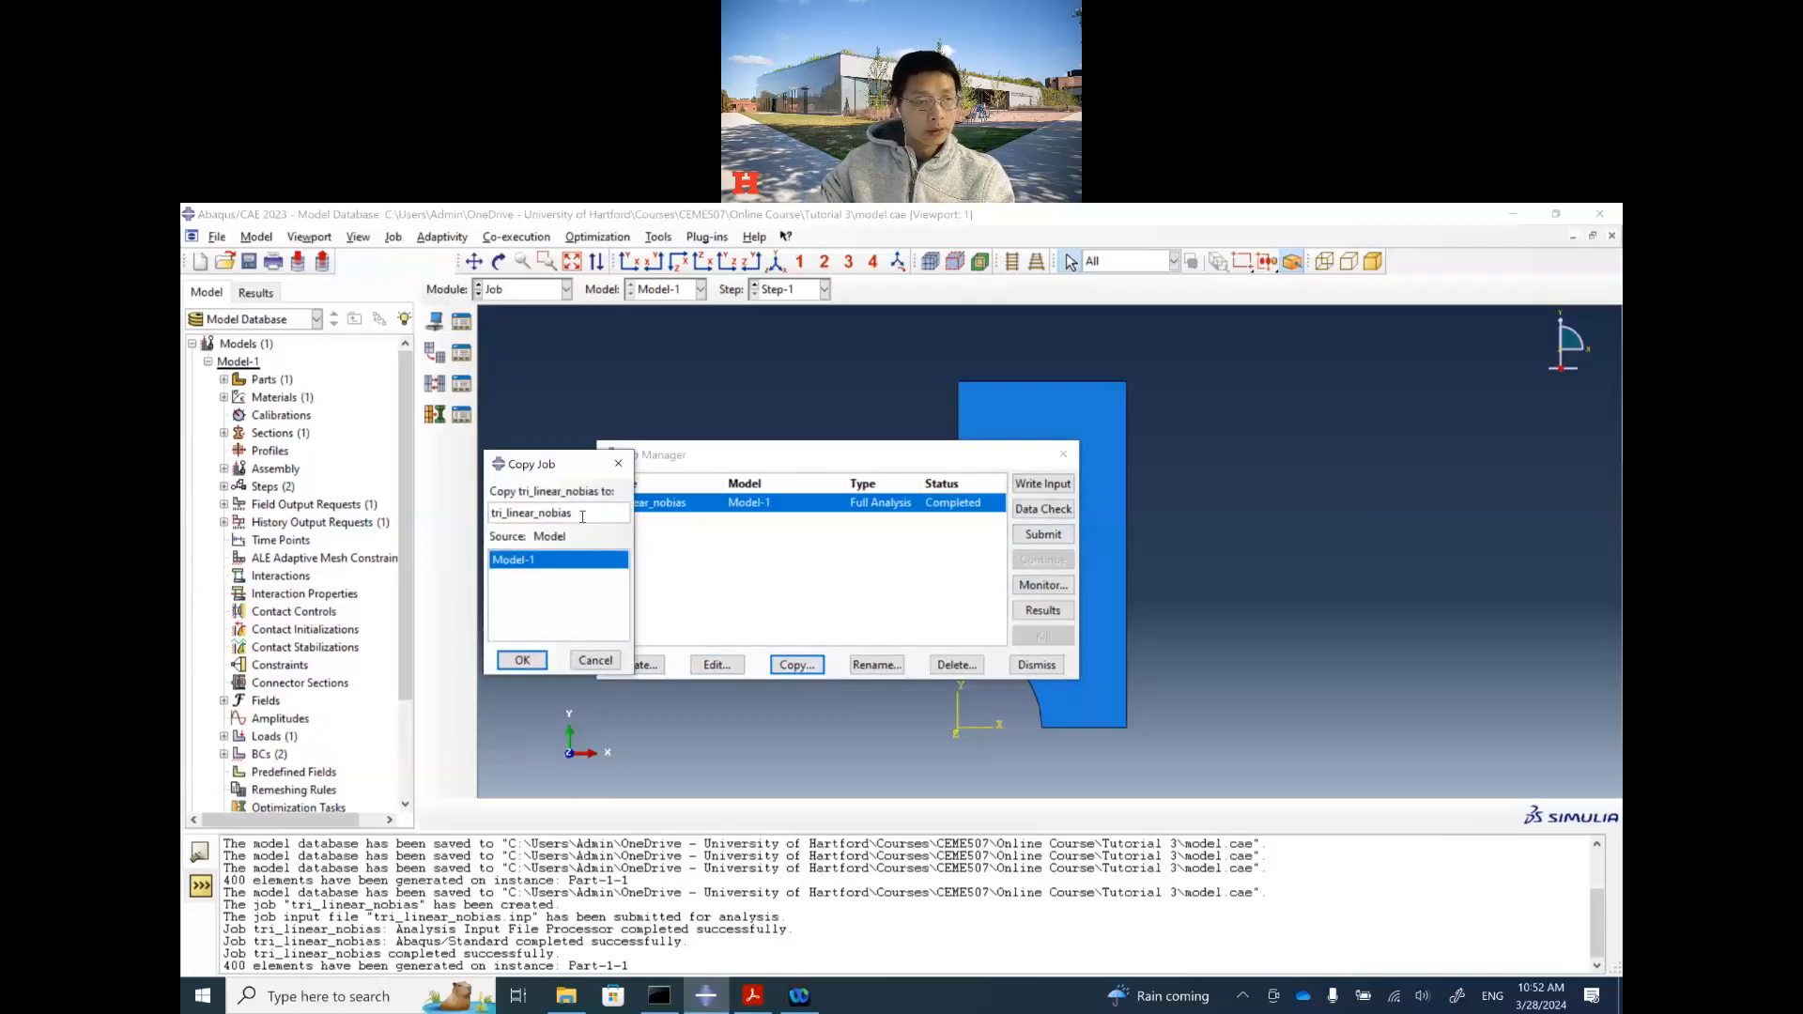
pyautogui.click(534, 510)
pyautogui.press('BackSpace')
pyautogui.press('BackSpace')
pyautogui.press('BackSpace')
pyautogui.press('BackSpace')
pyautogui.press('BackSpace')
pyautogui.press('BackSpace')
pyautogui.press('BackSpace')
pyautogui.write('q')
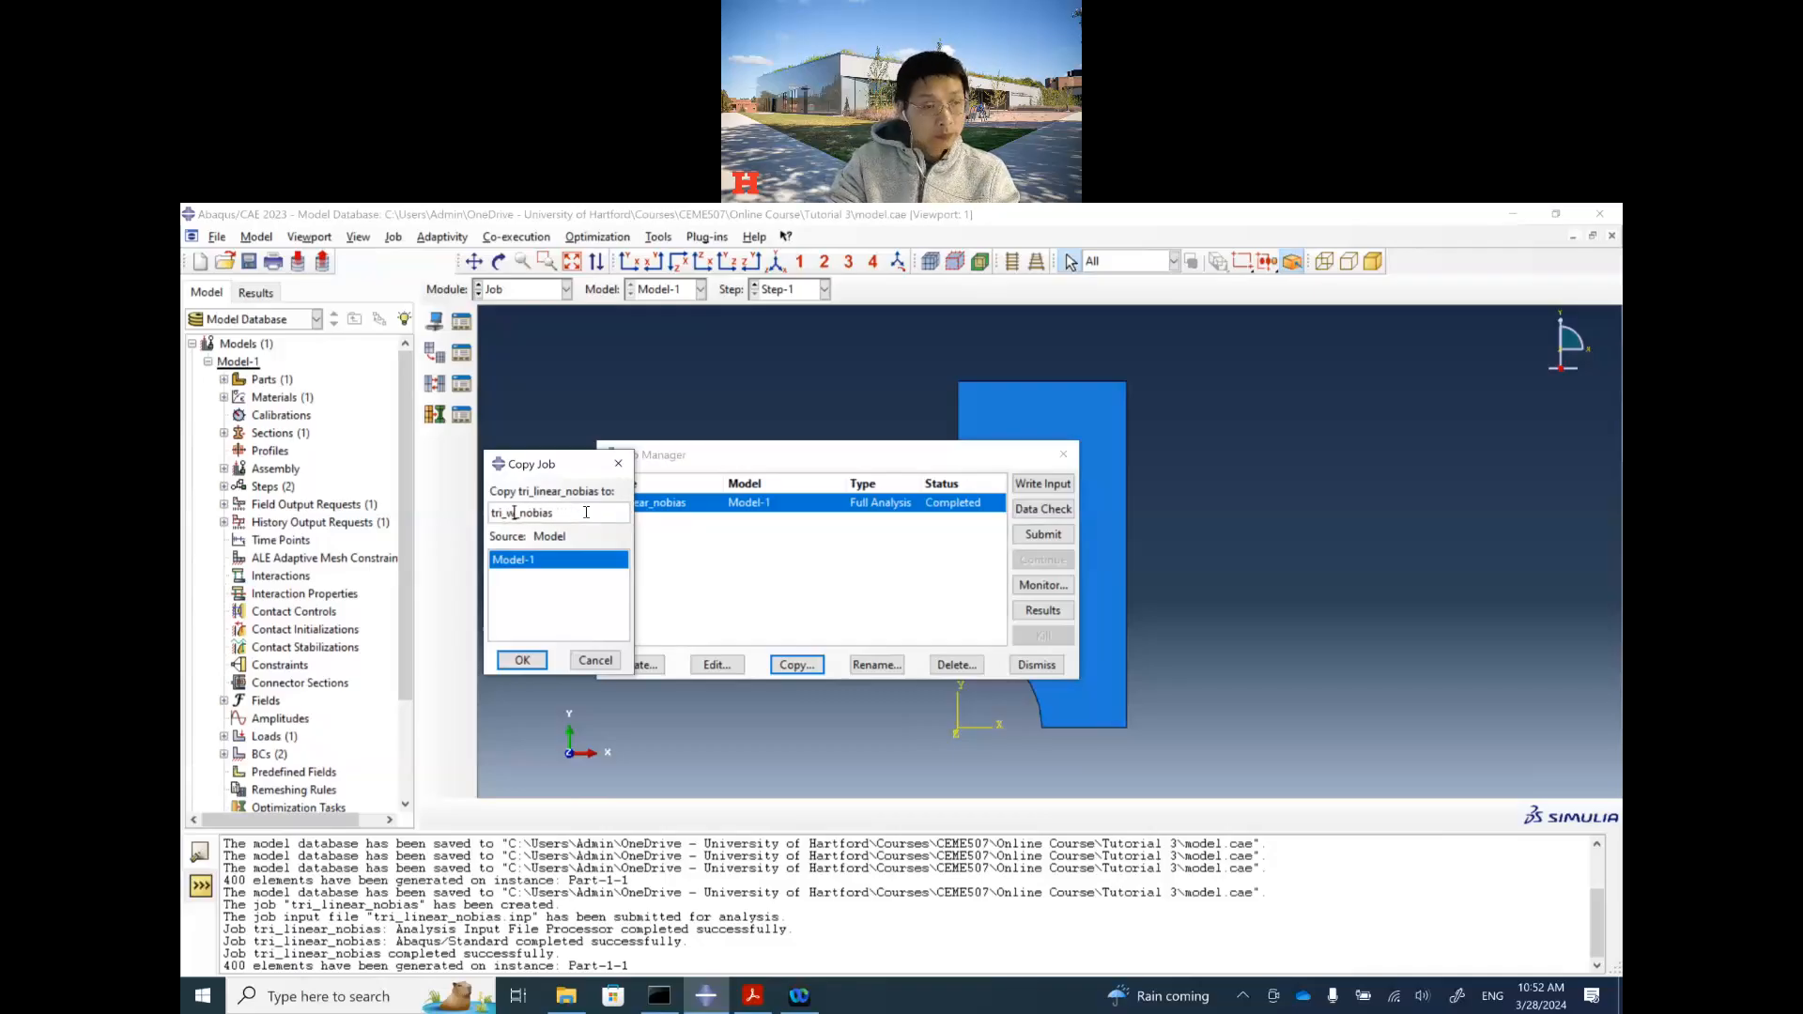
pyautogui.write('ua')
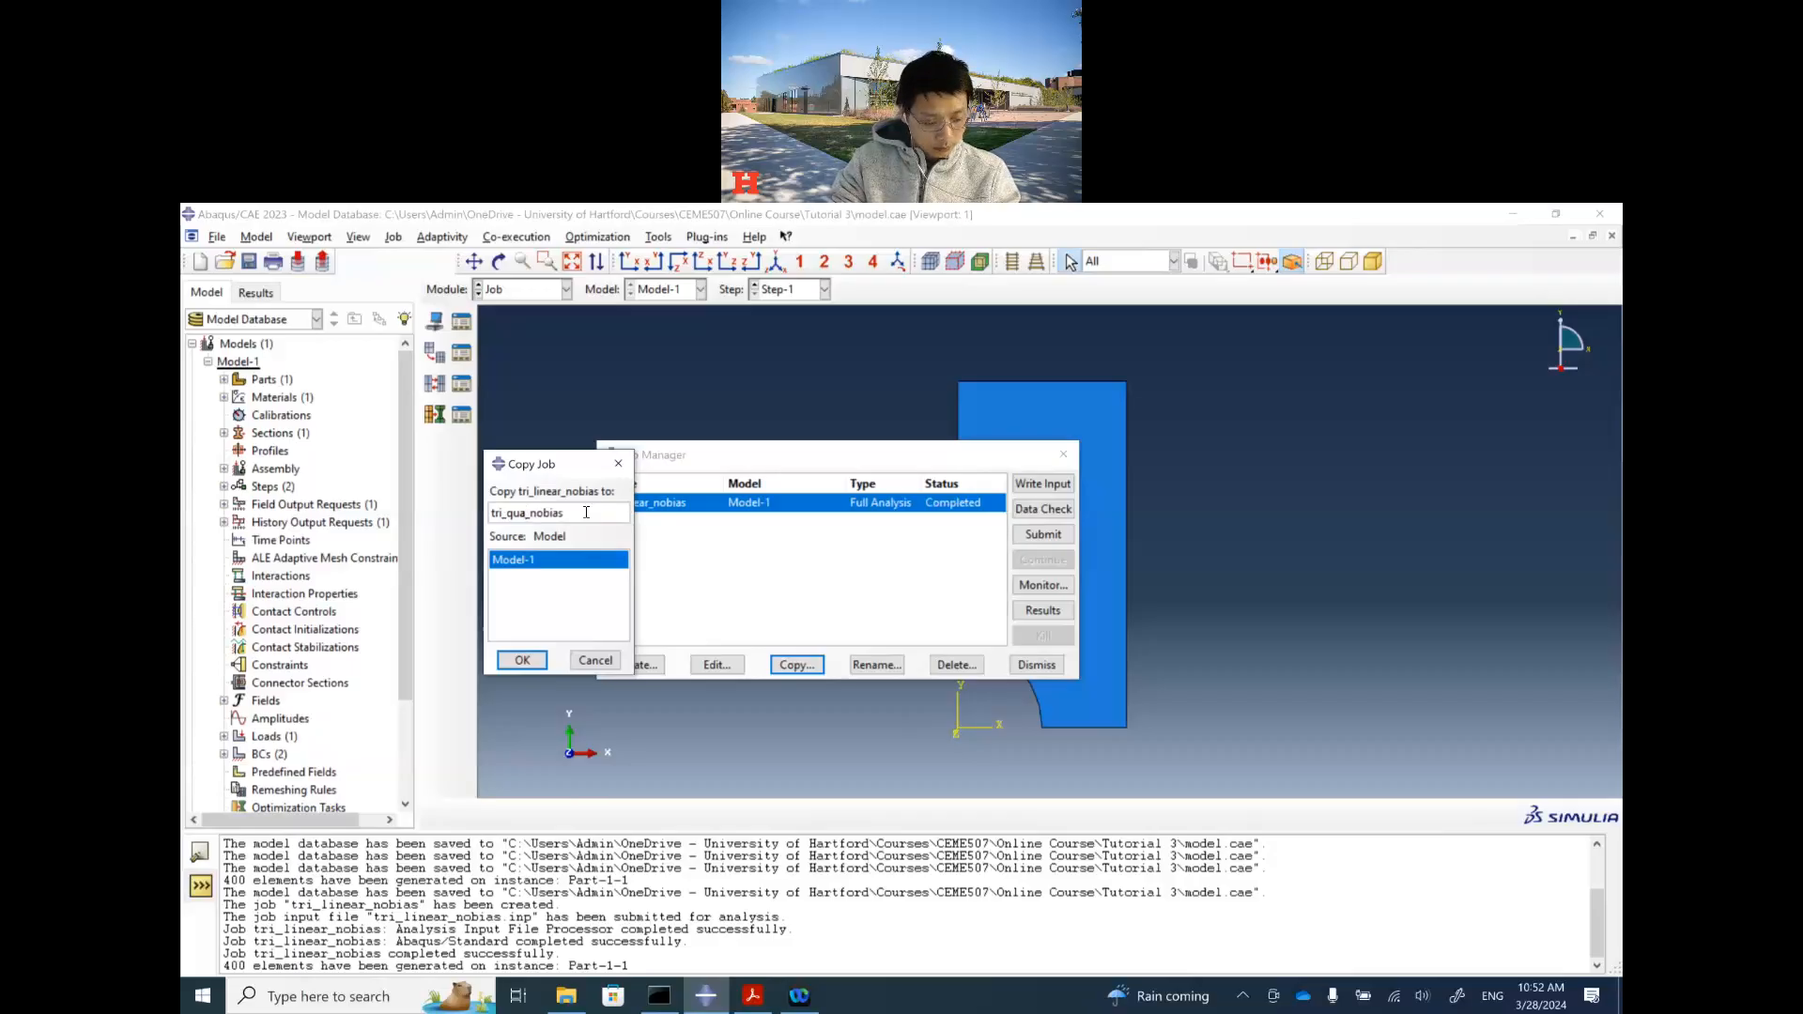
pyautogui.write('dratic')
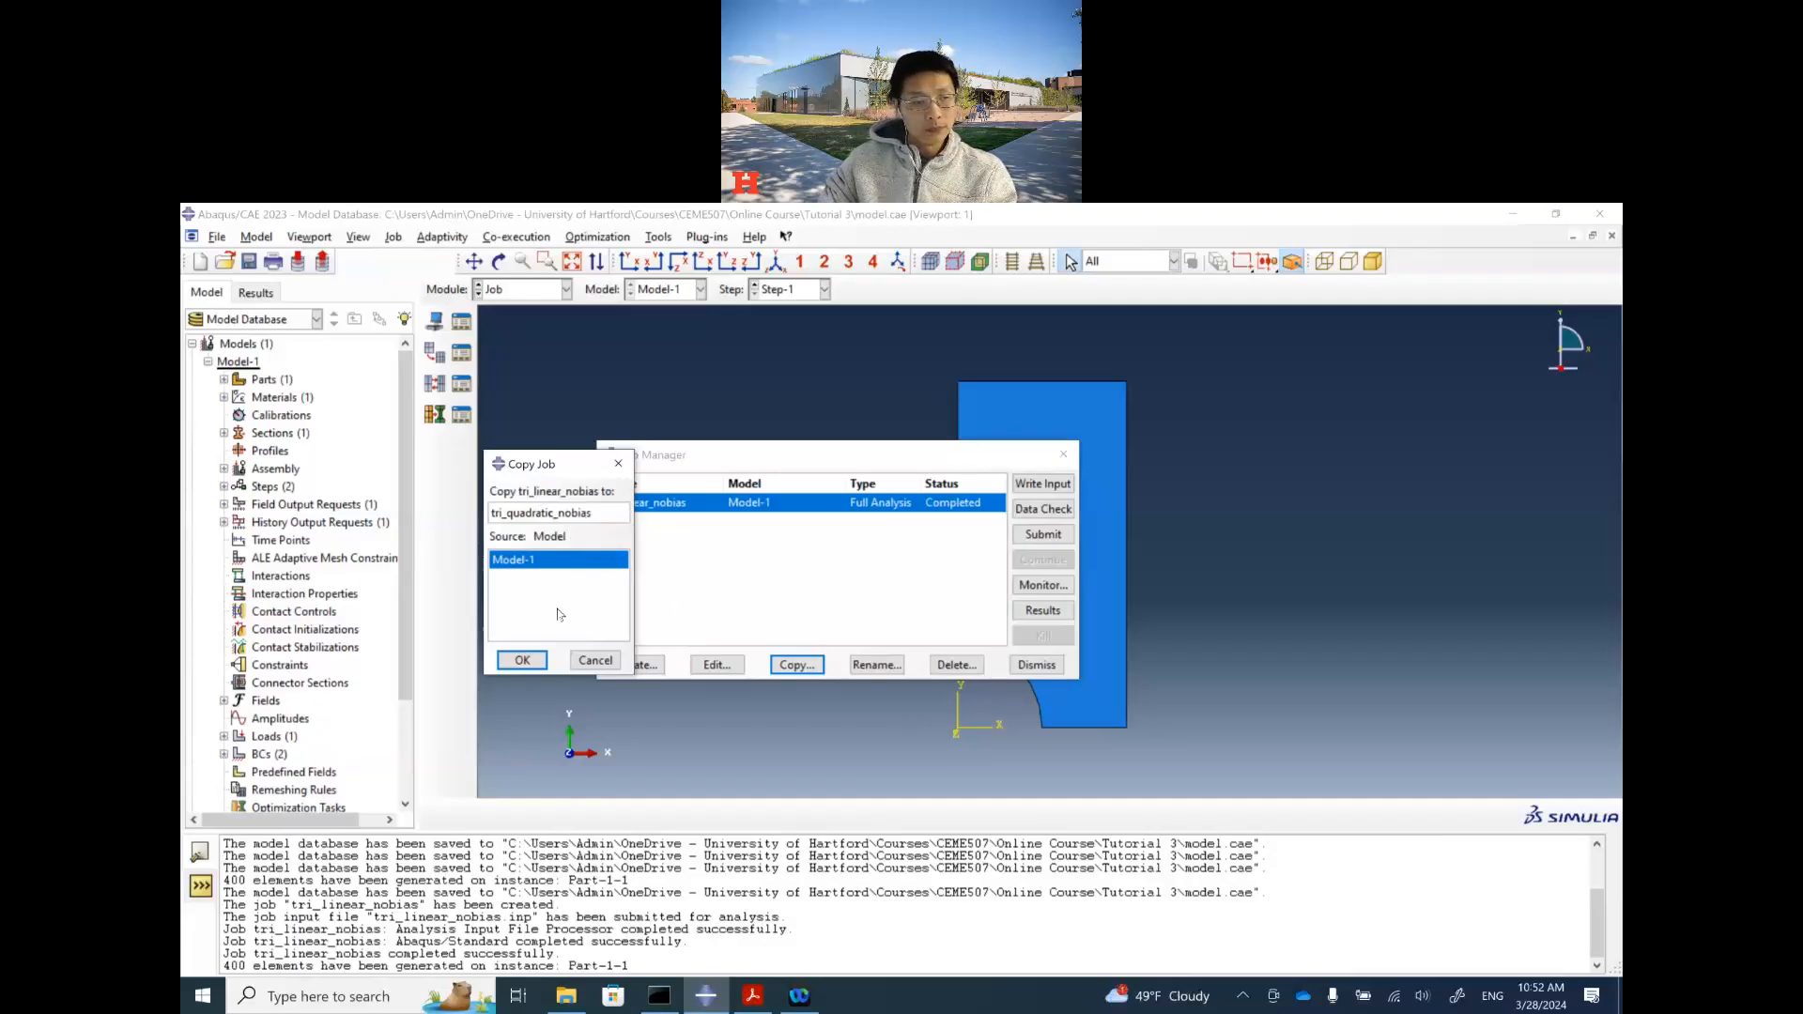
pyautogui.click(522, 661)
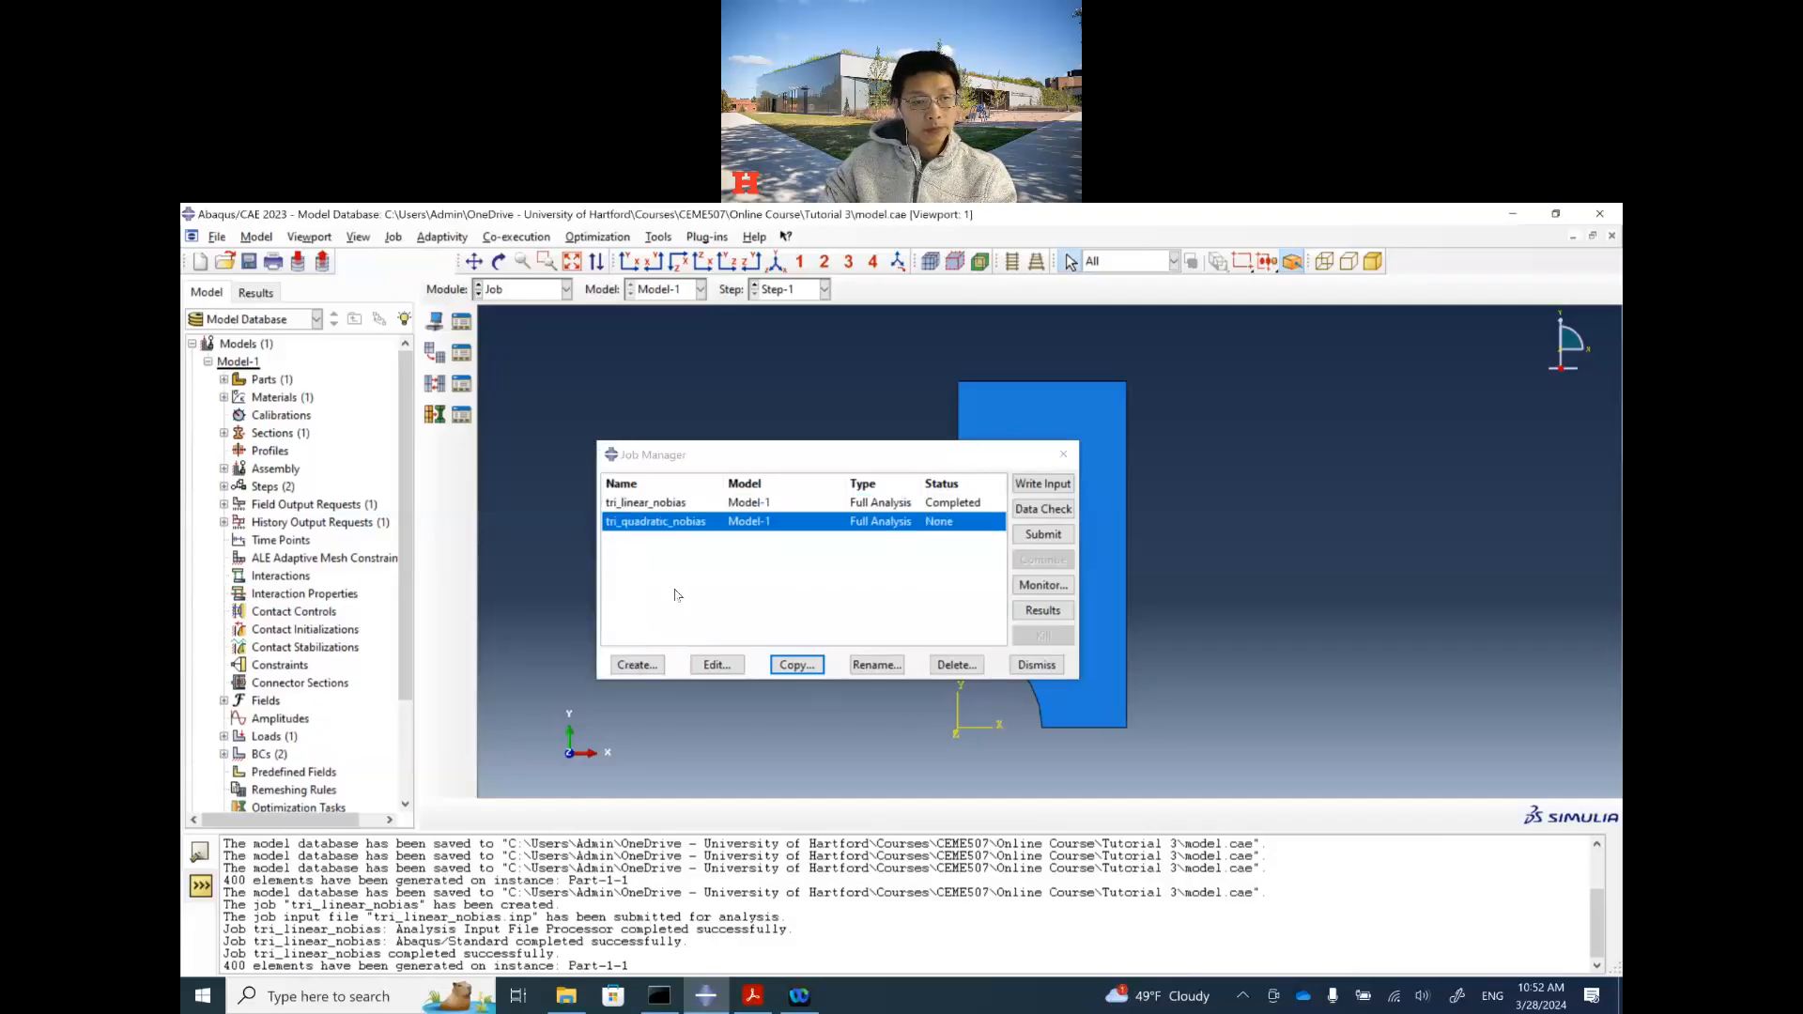
# Step: Submit the tri_quadratic_nobias job for analysis, open its results and select its output database
pyautogui.click(1041, 534)
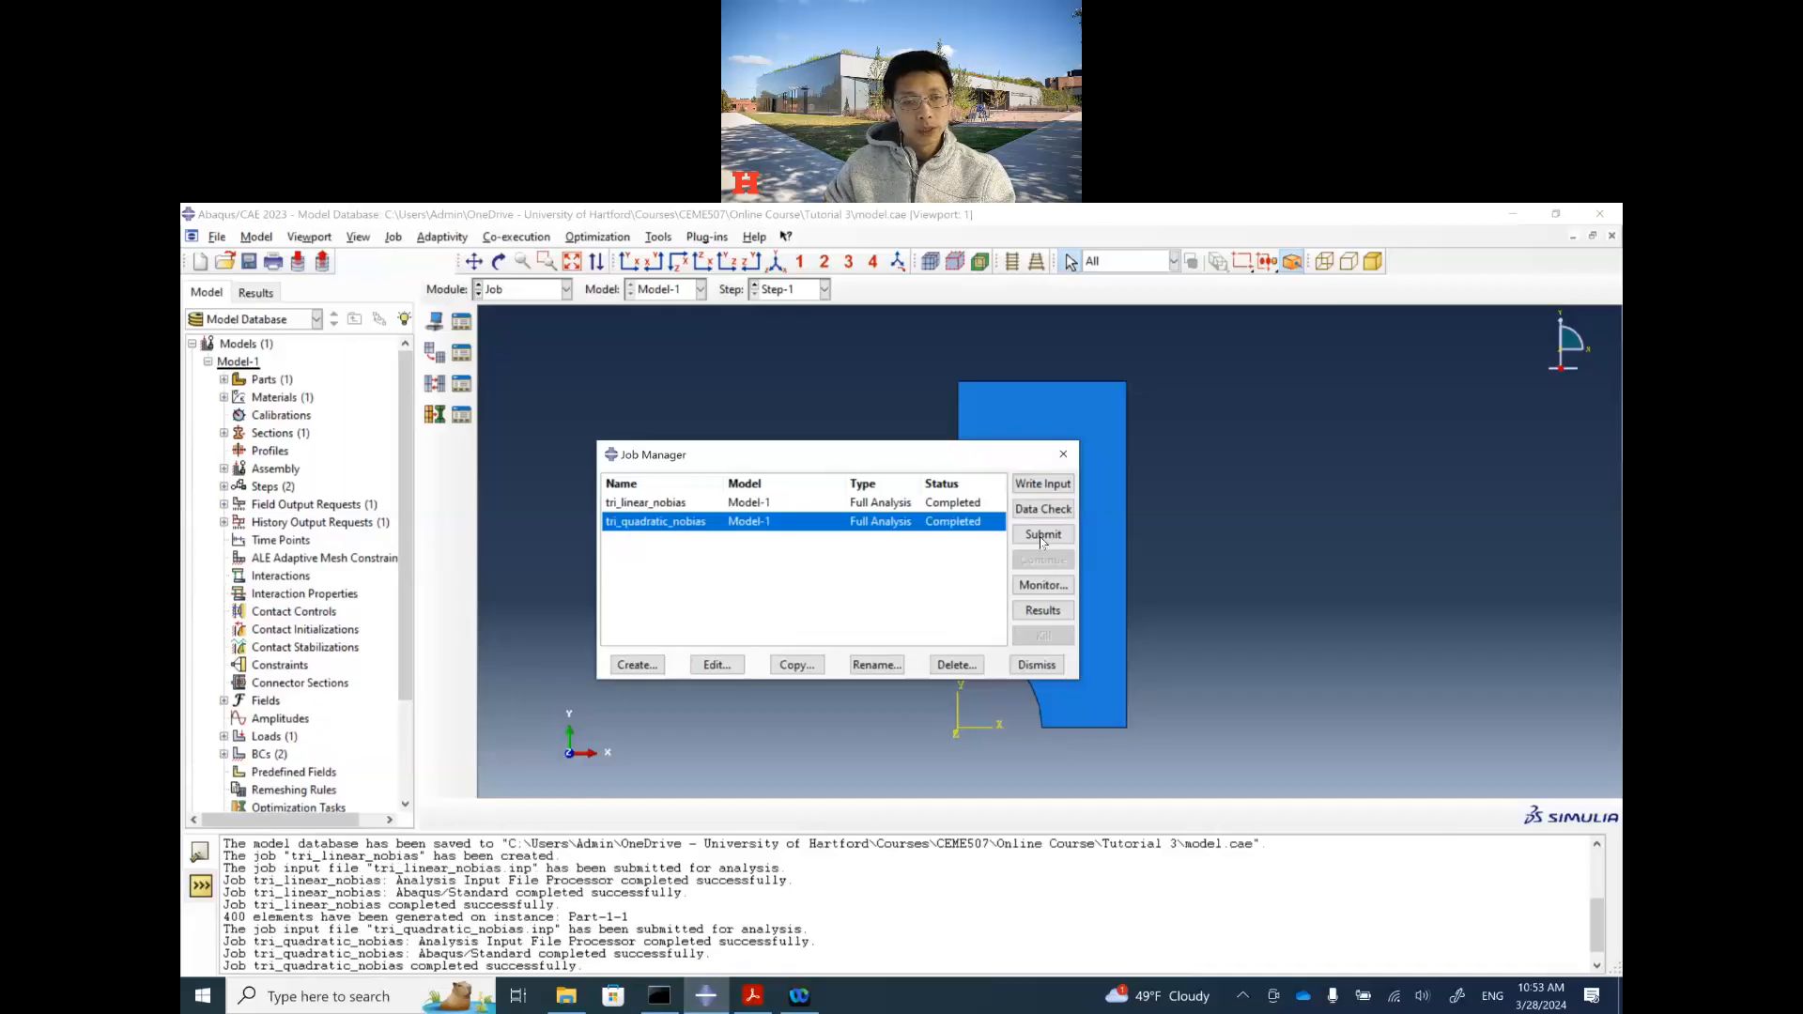
pyautogui.click(1038, 613)
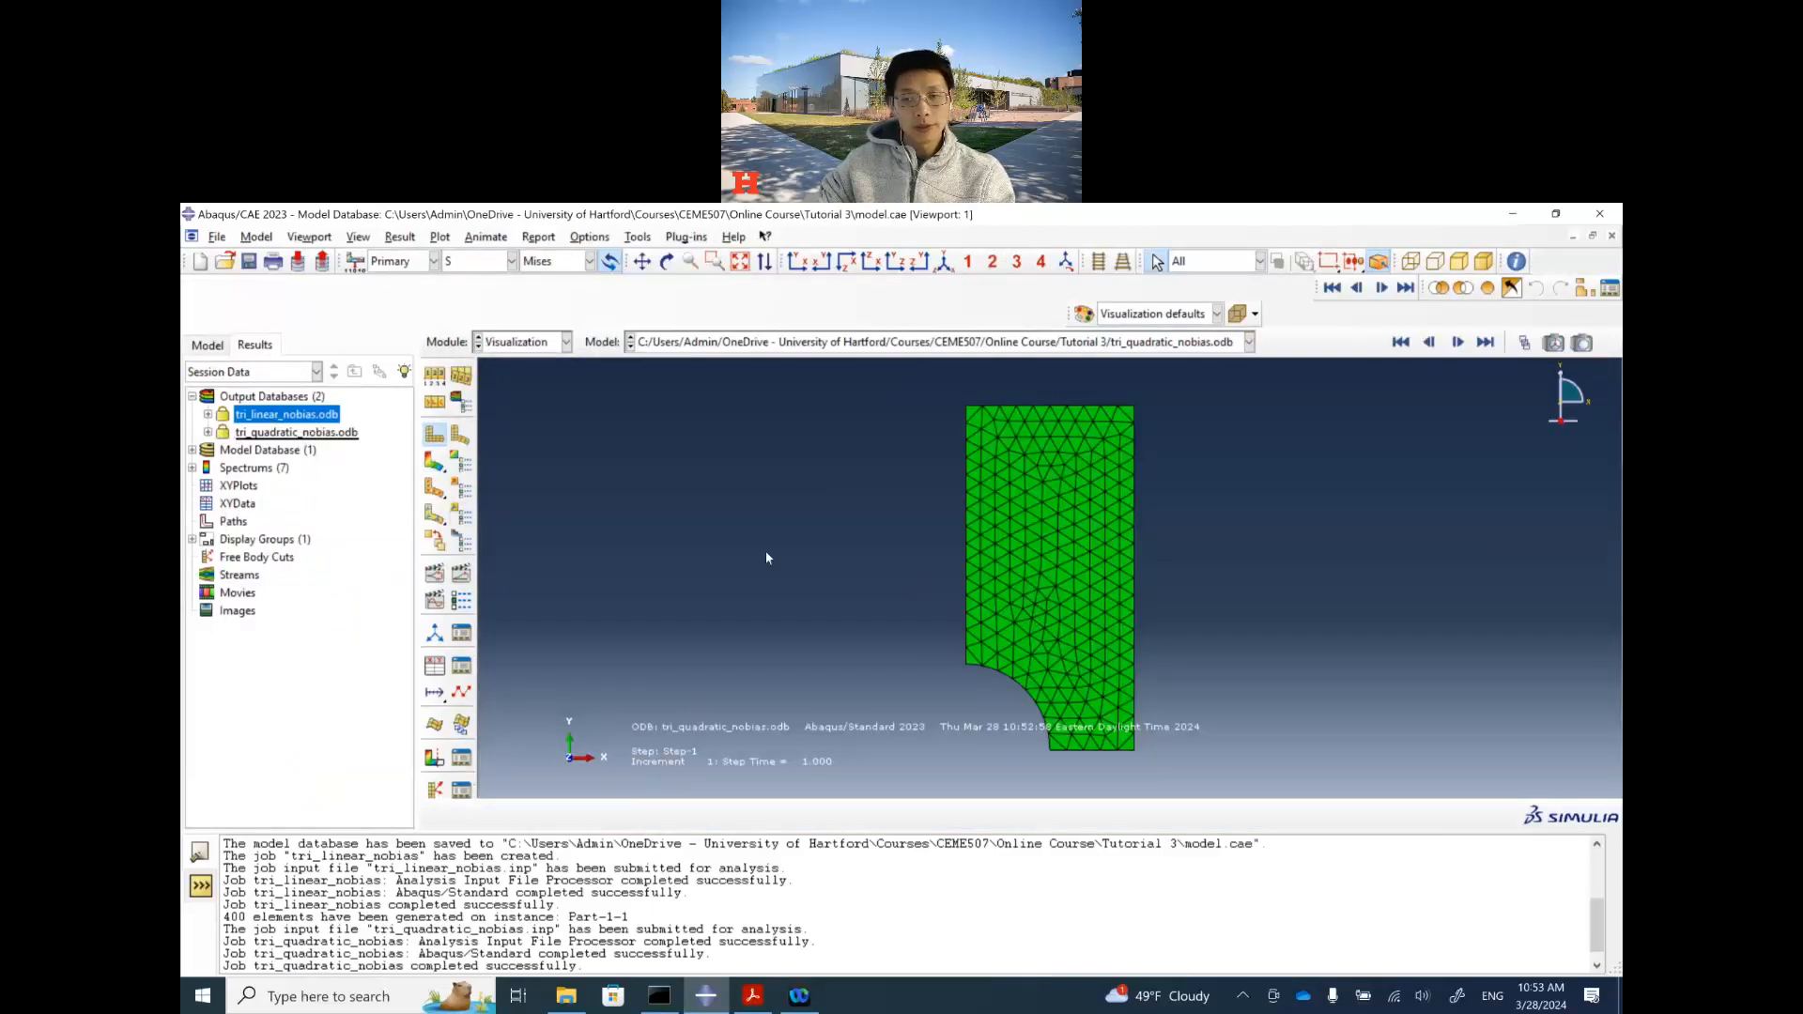
pyautogui.click(311, 435)
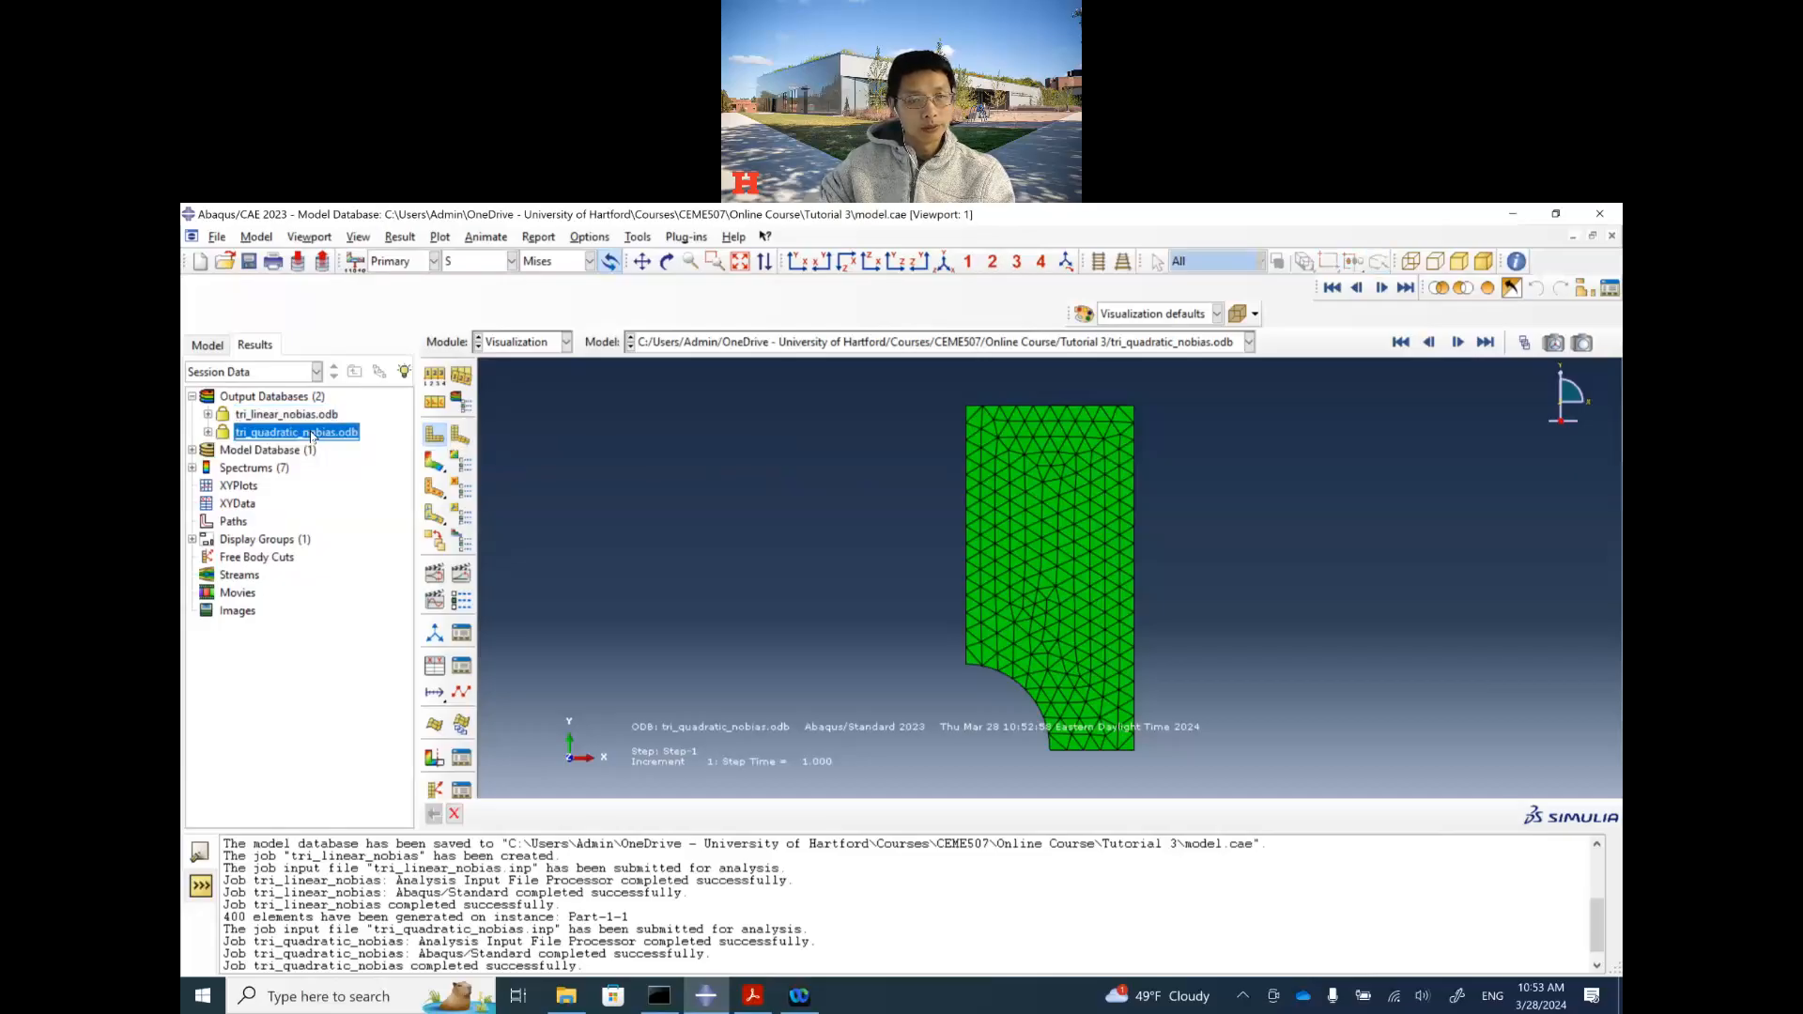
# Step: Plot contours on the deformed plate for the quadratic results and set the displayed stress component to S22
pyautogui.click(434, 462)
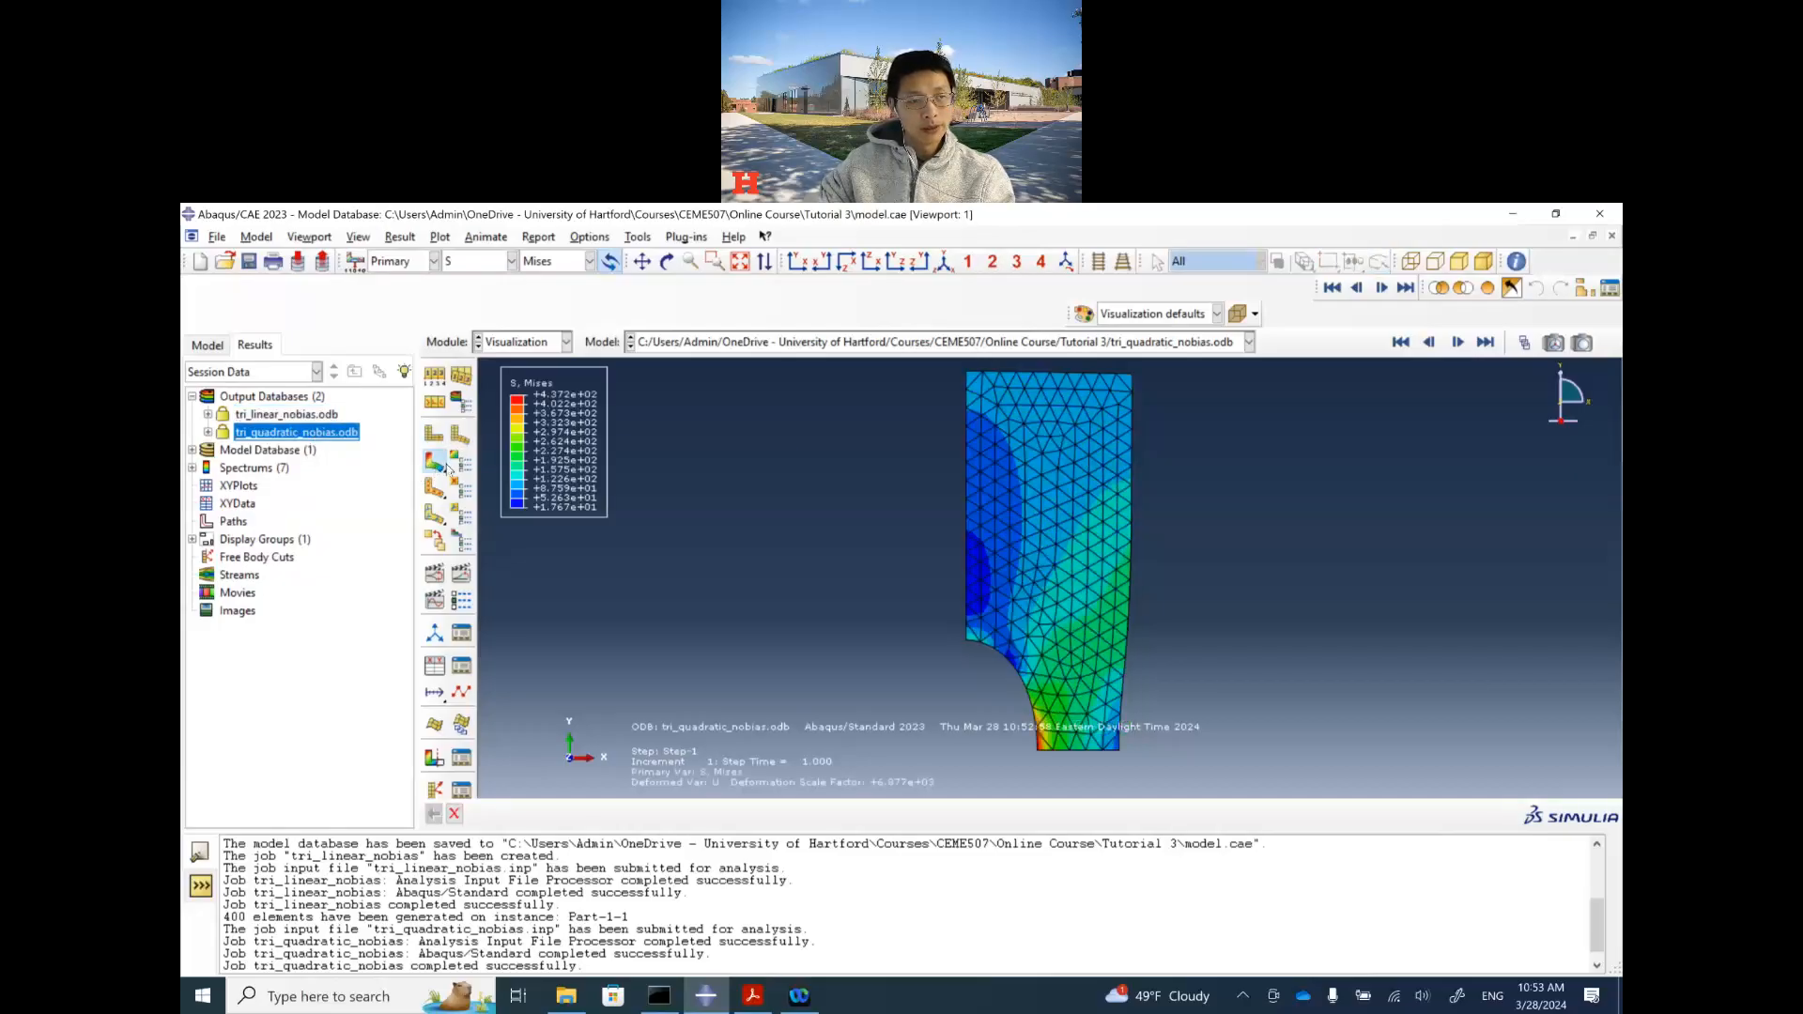
pyautogui.click(589, 261)
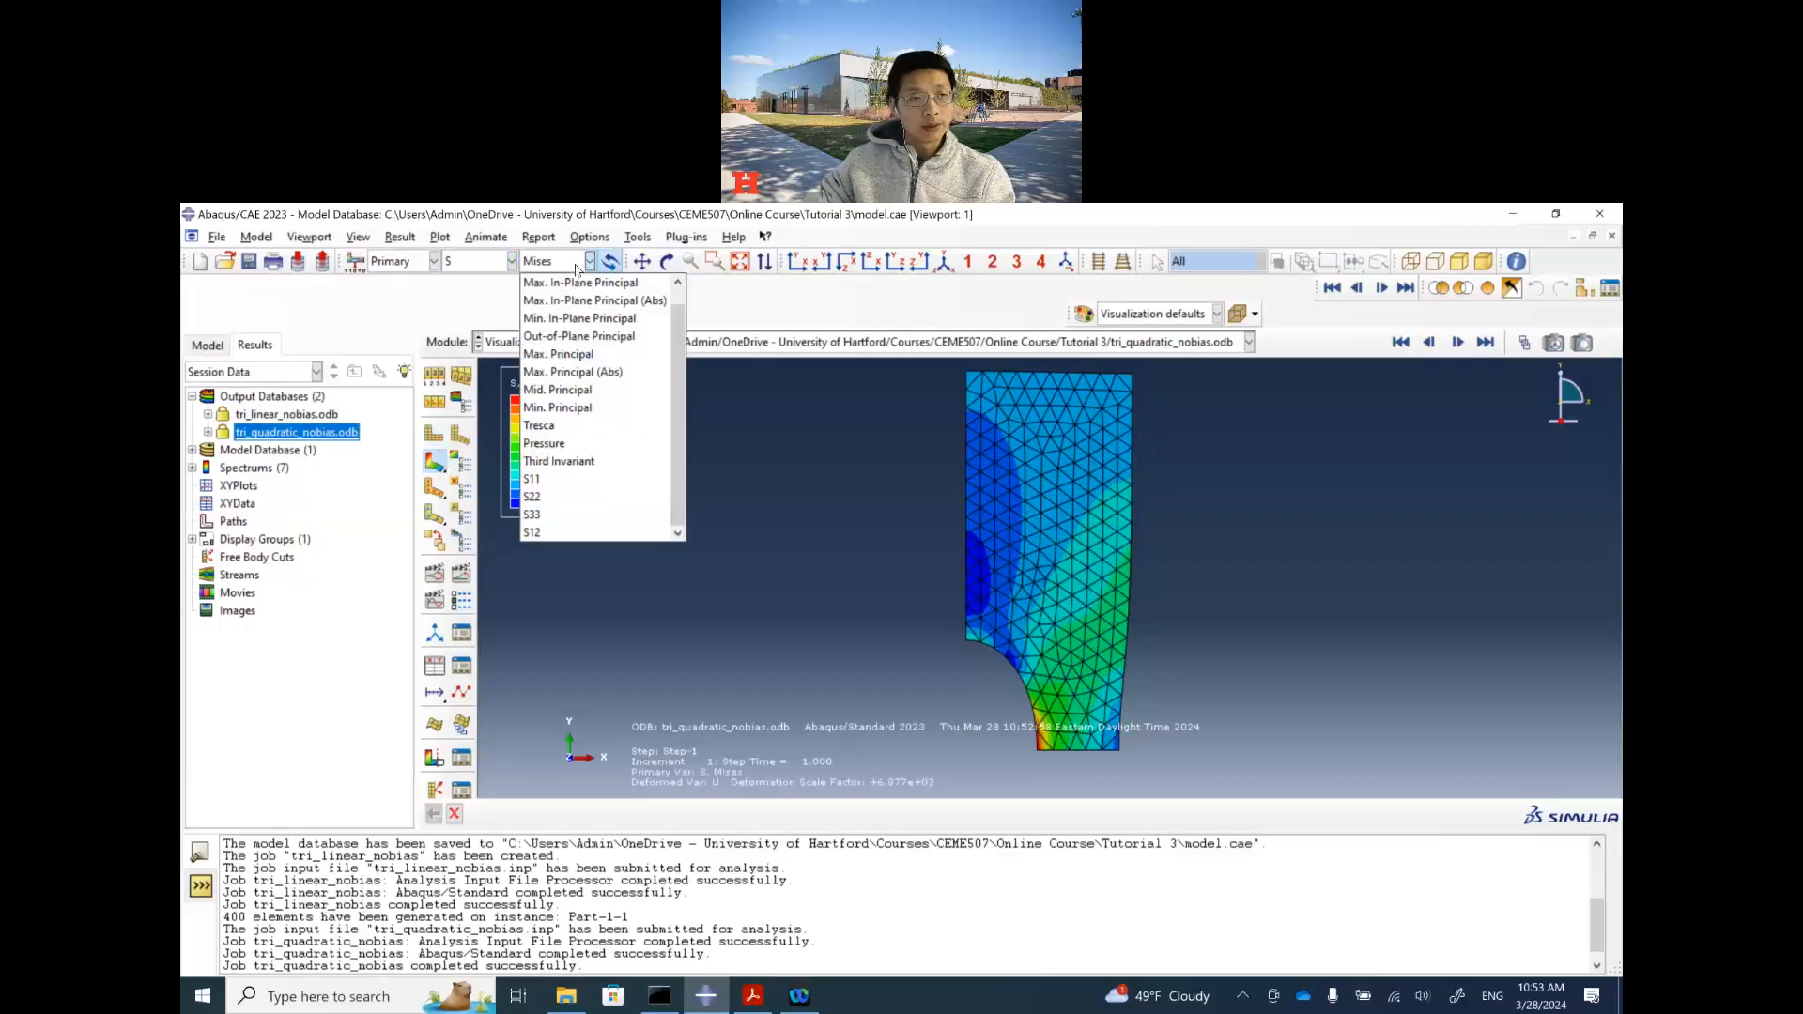
pyautogui.click(538, 497)
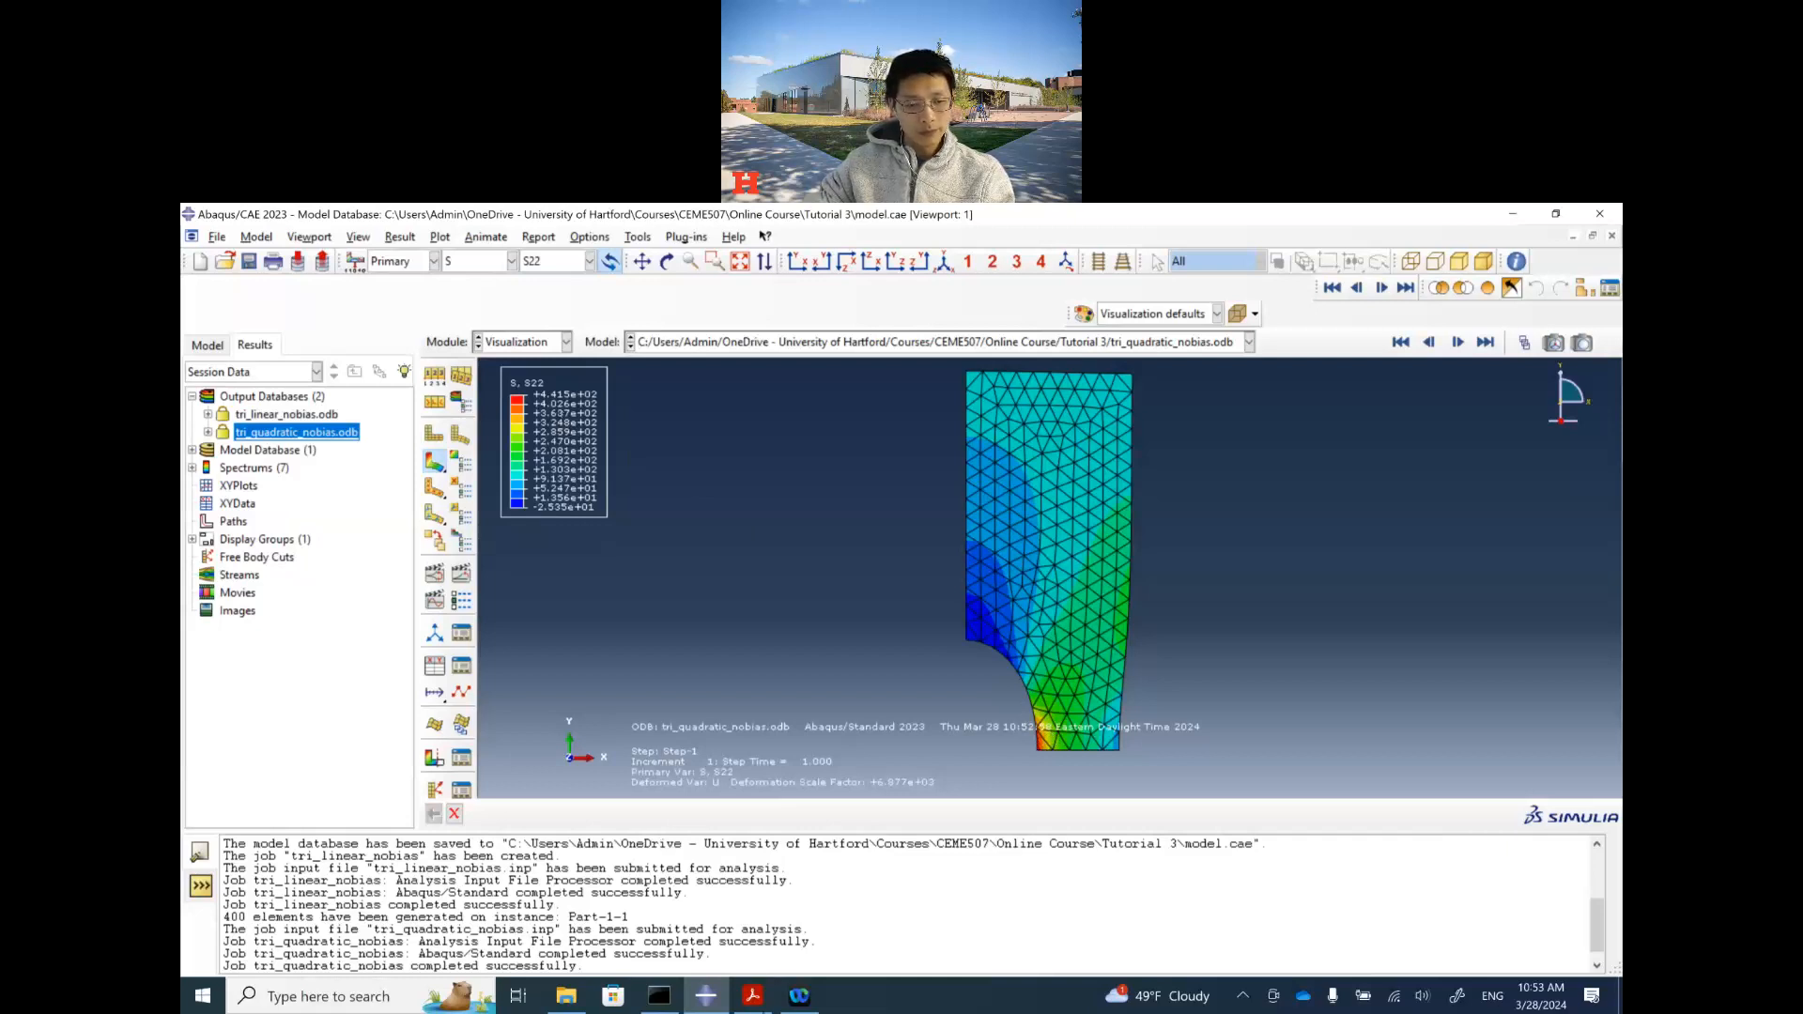
# Step: Compare the quadratic S22 contours with the LST result in the tutorial PDF and examine the 4-node and 8-node quad results
pyautogui.click(752, 995)
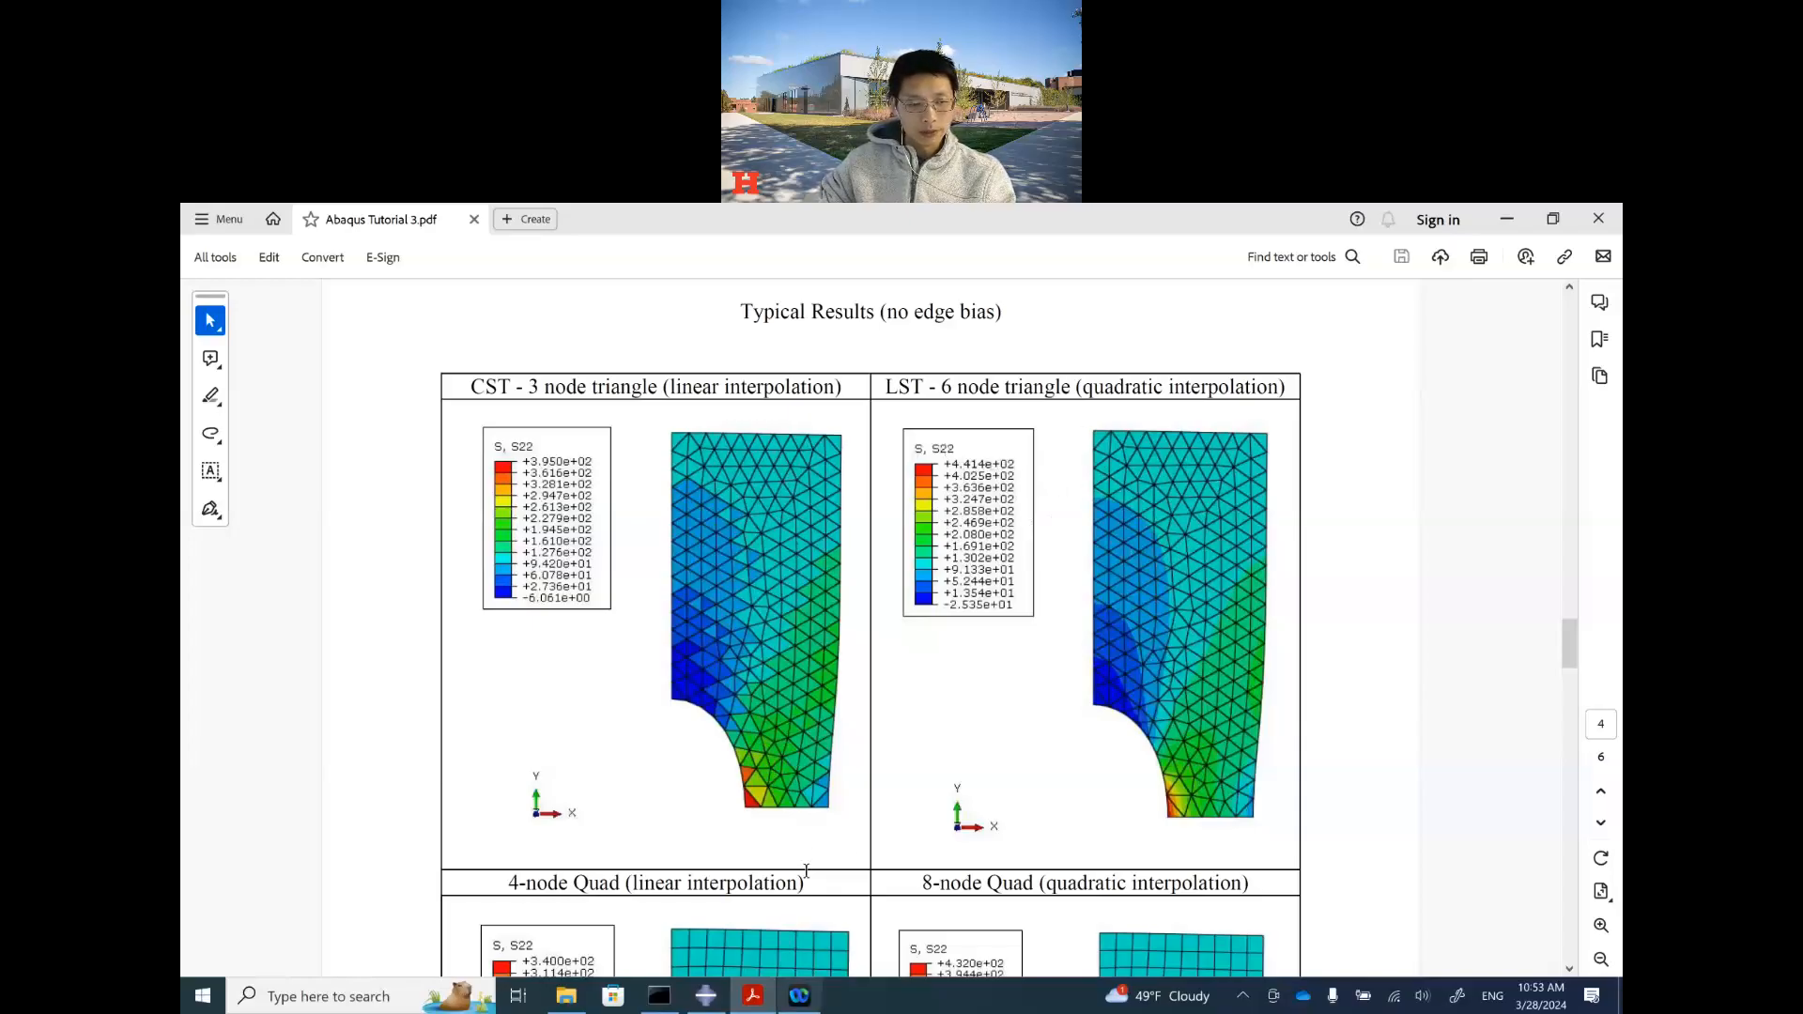
pyautogui.scroll(-3, 821, 836)
pyautogui.scroll(-4, 838, 842)
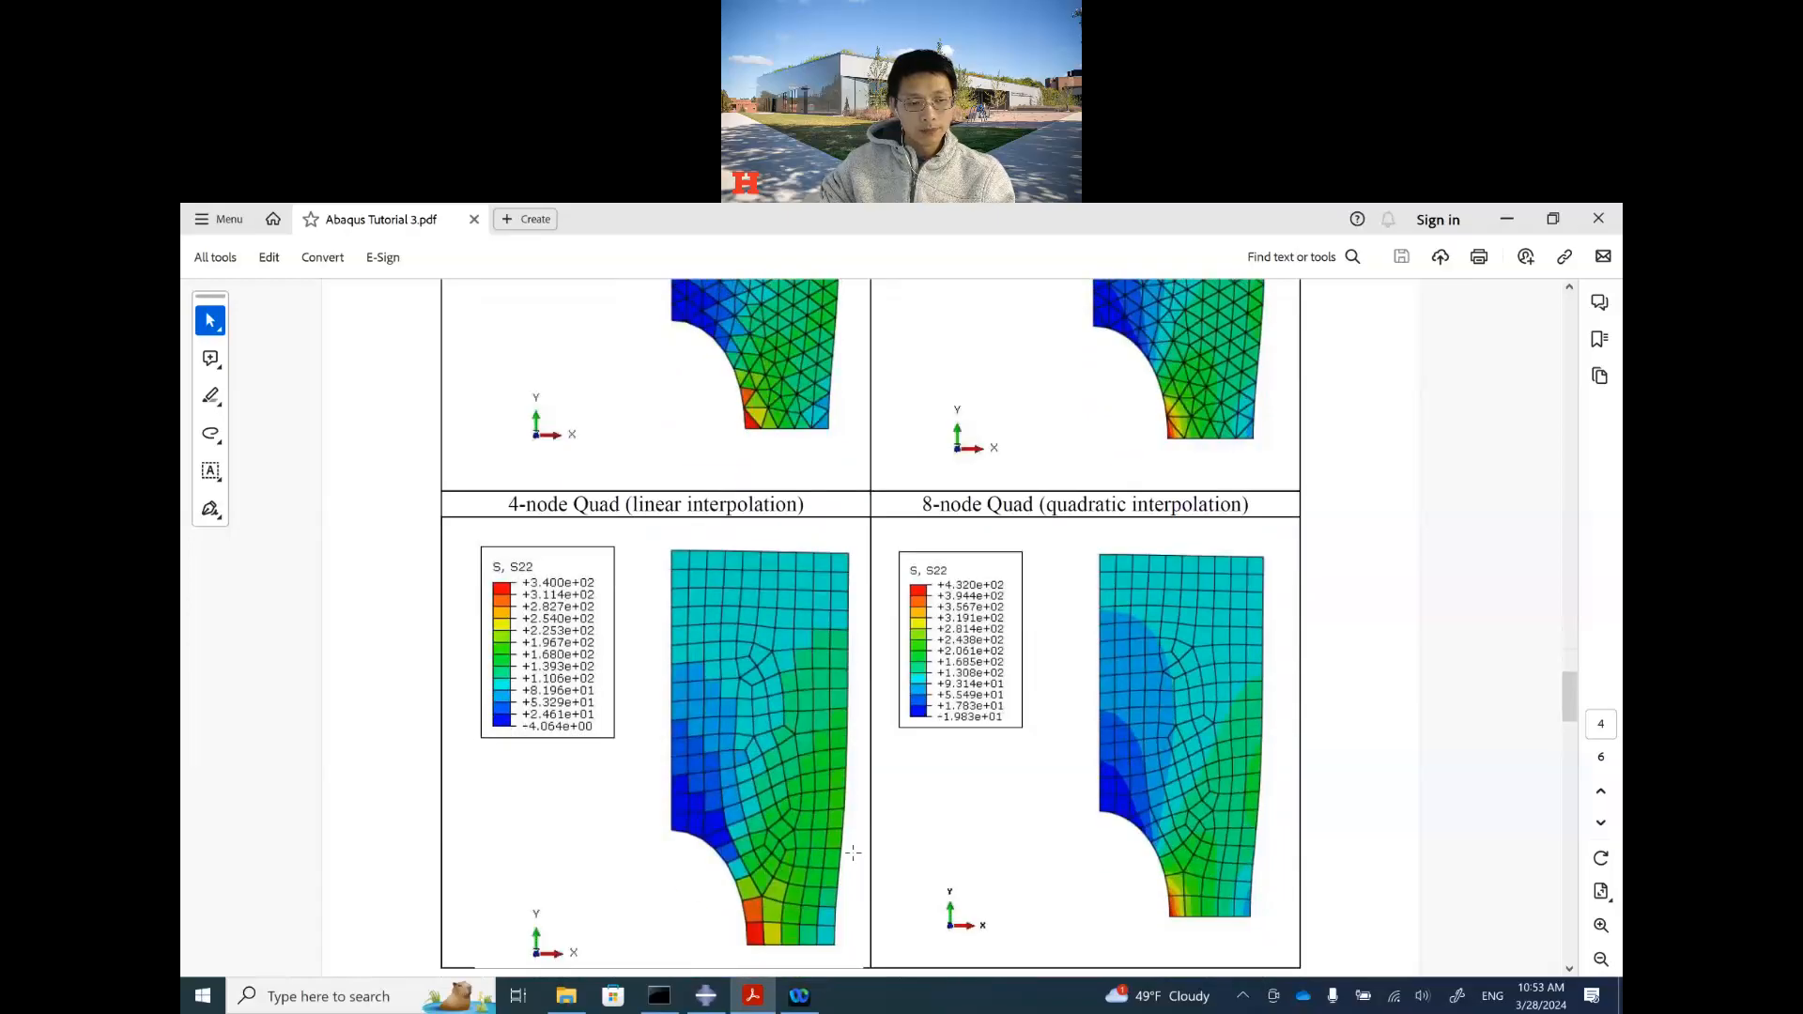
pyautogui.scroll(5, 855, 852)
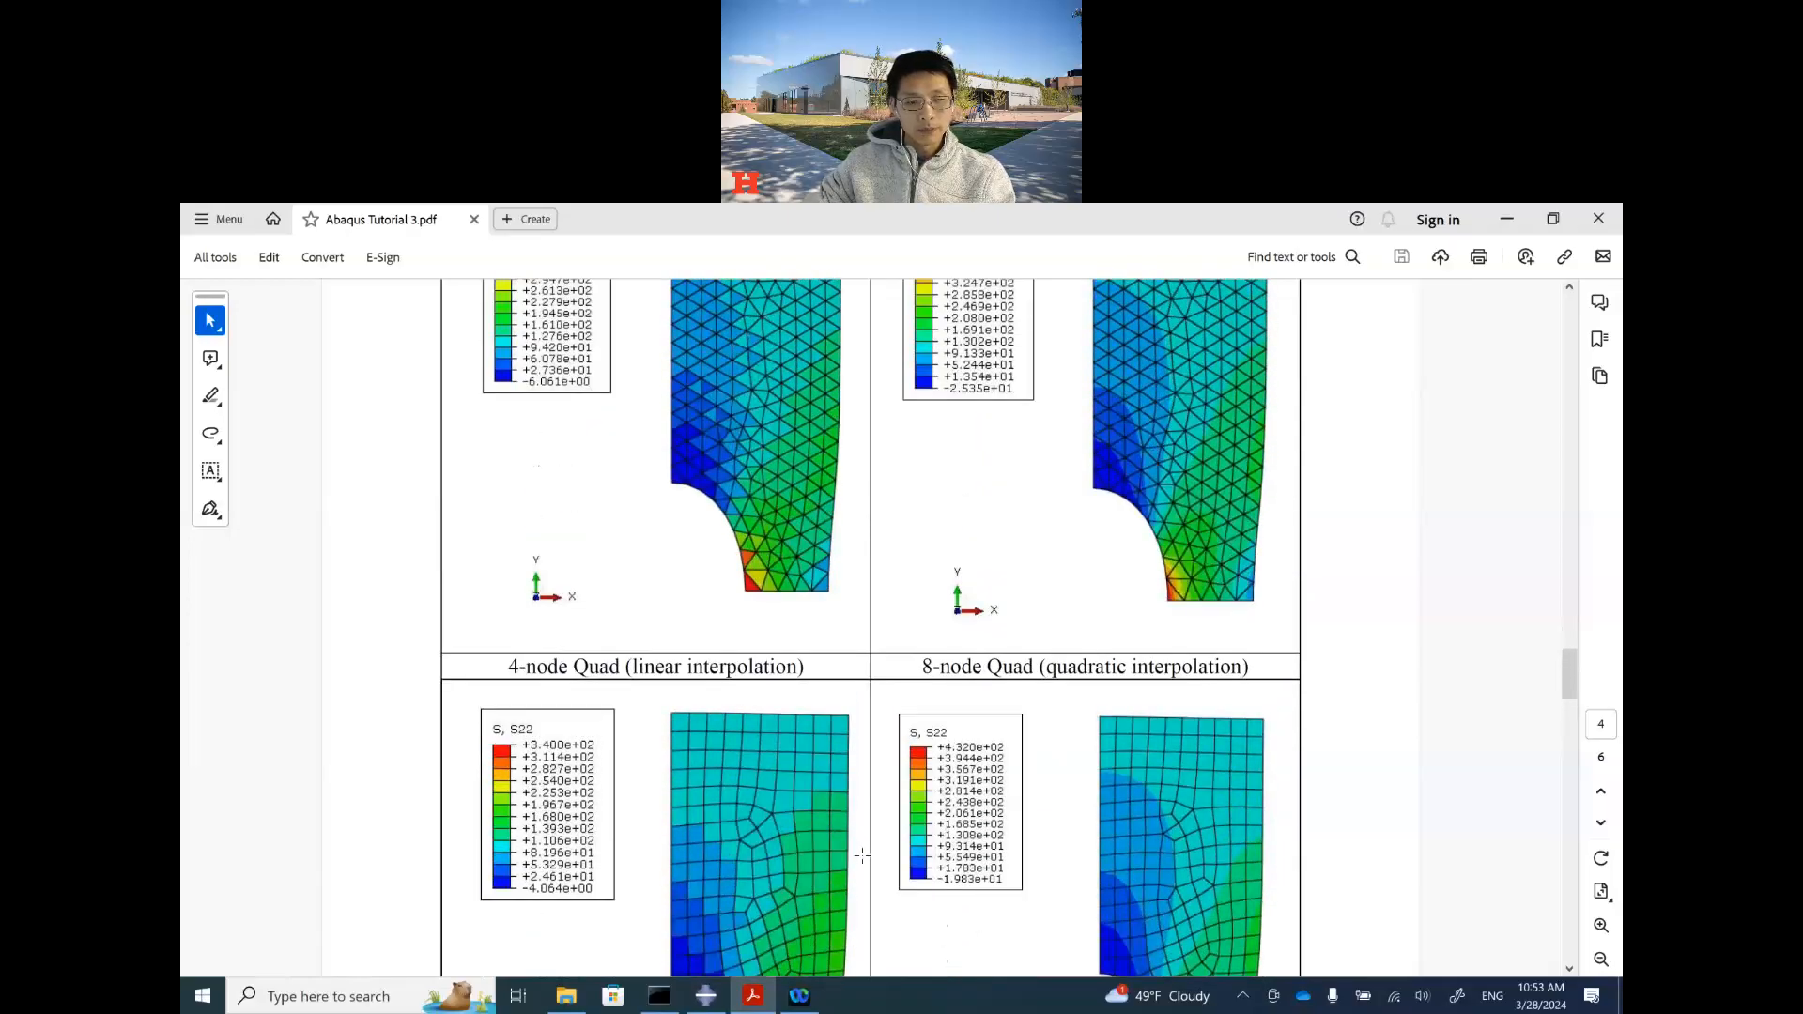
pyautogui.scroll(2, 864, 856)
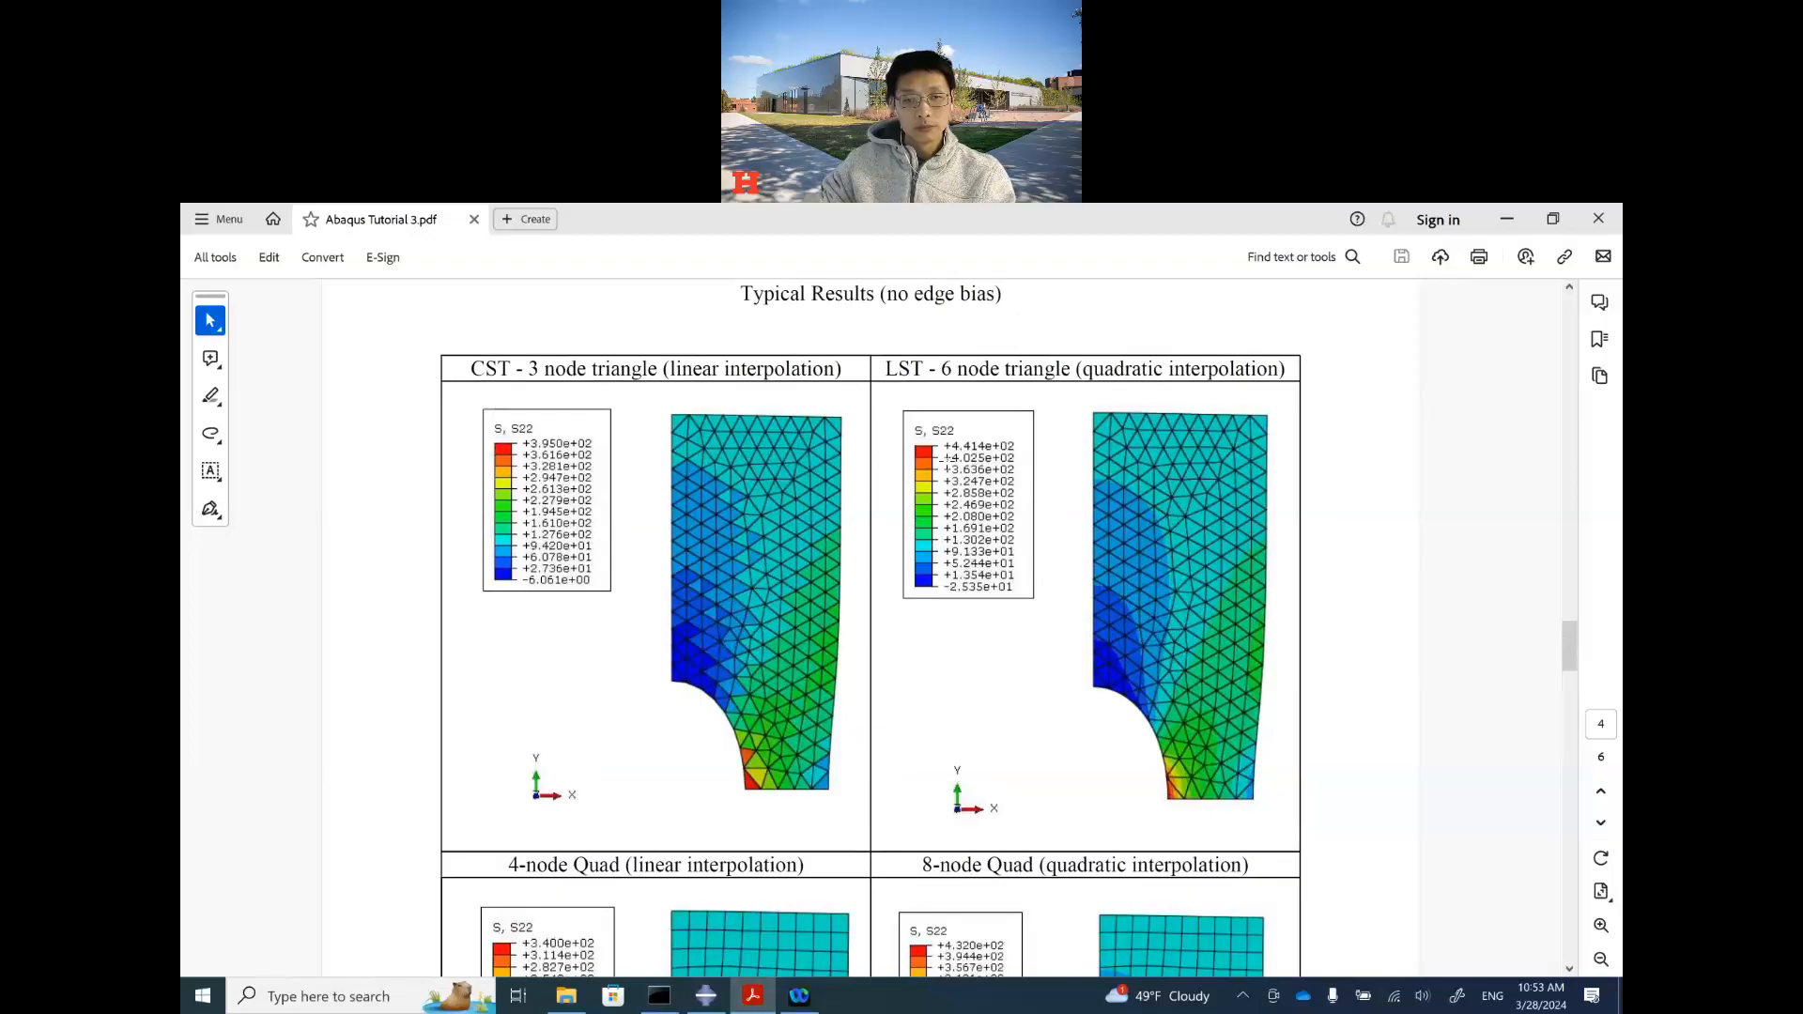
pyautogui.scroll(-1, 1122, 558)
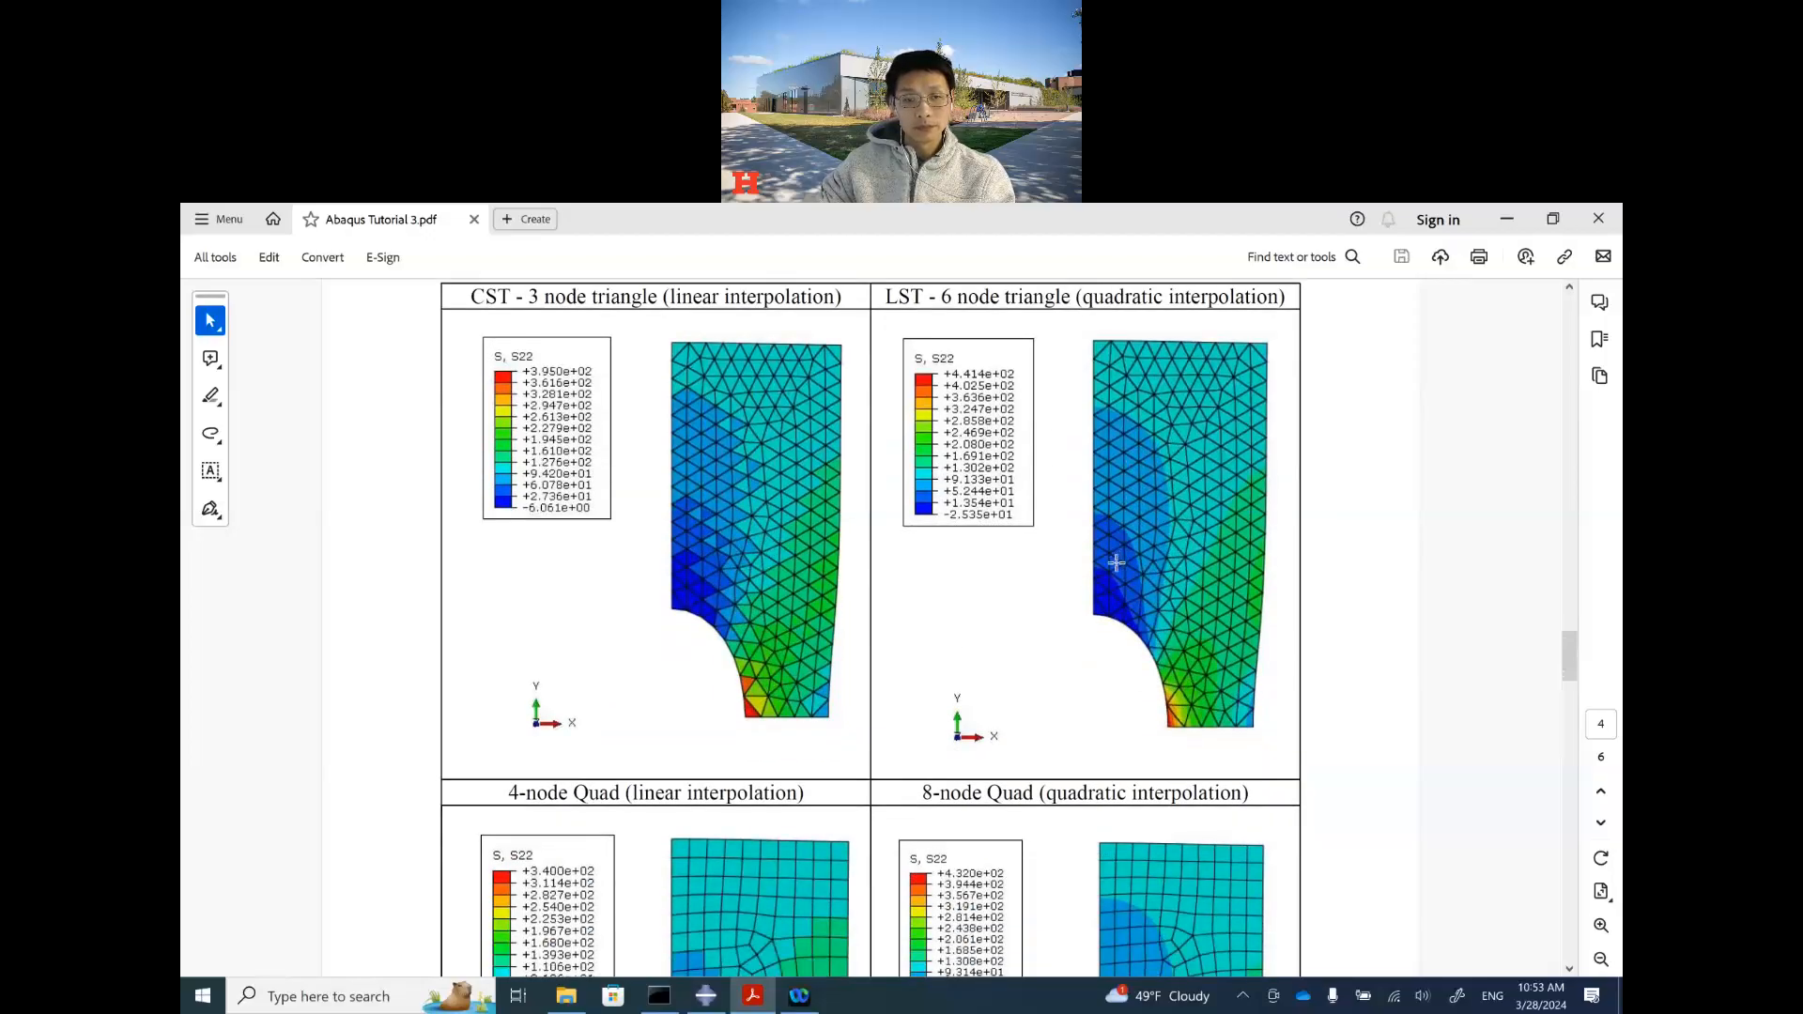
pyautogui.scroll(-4, 1116, 561)
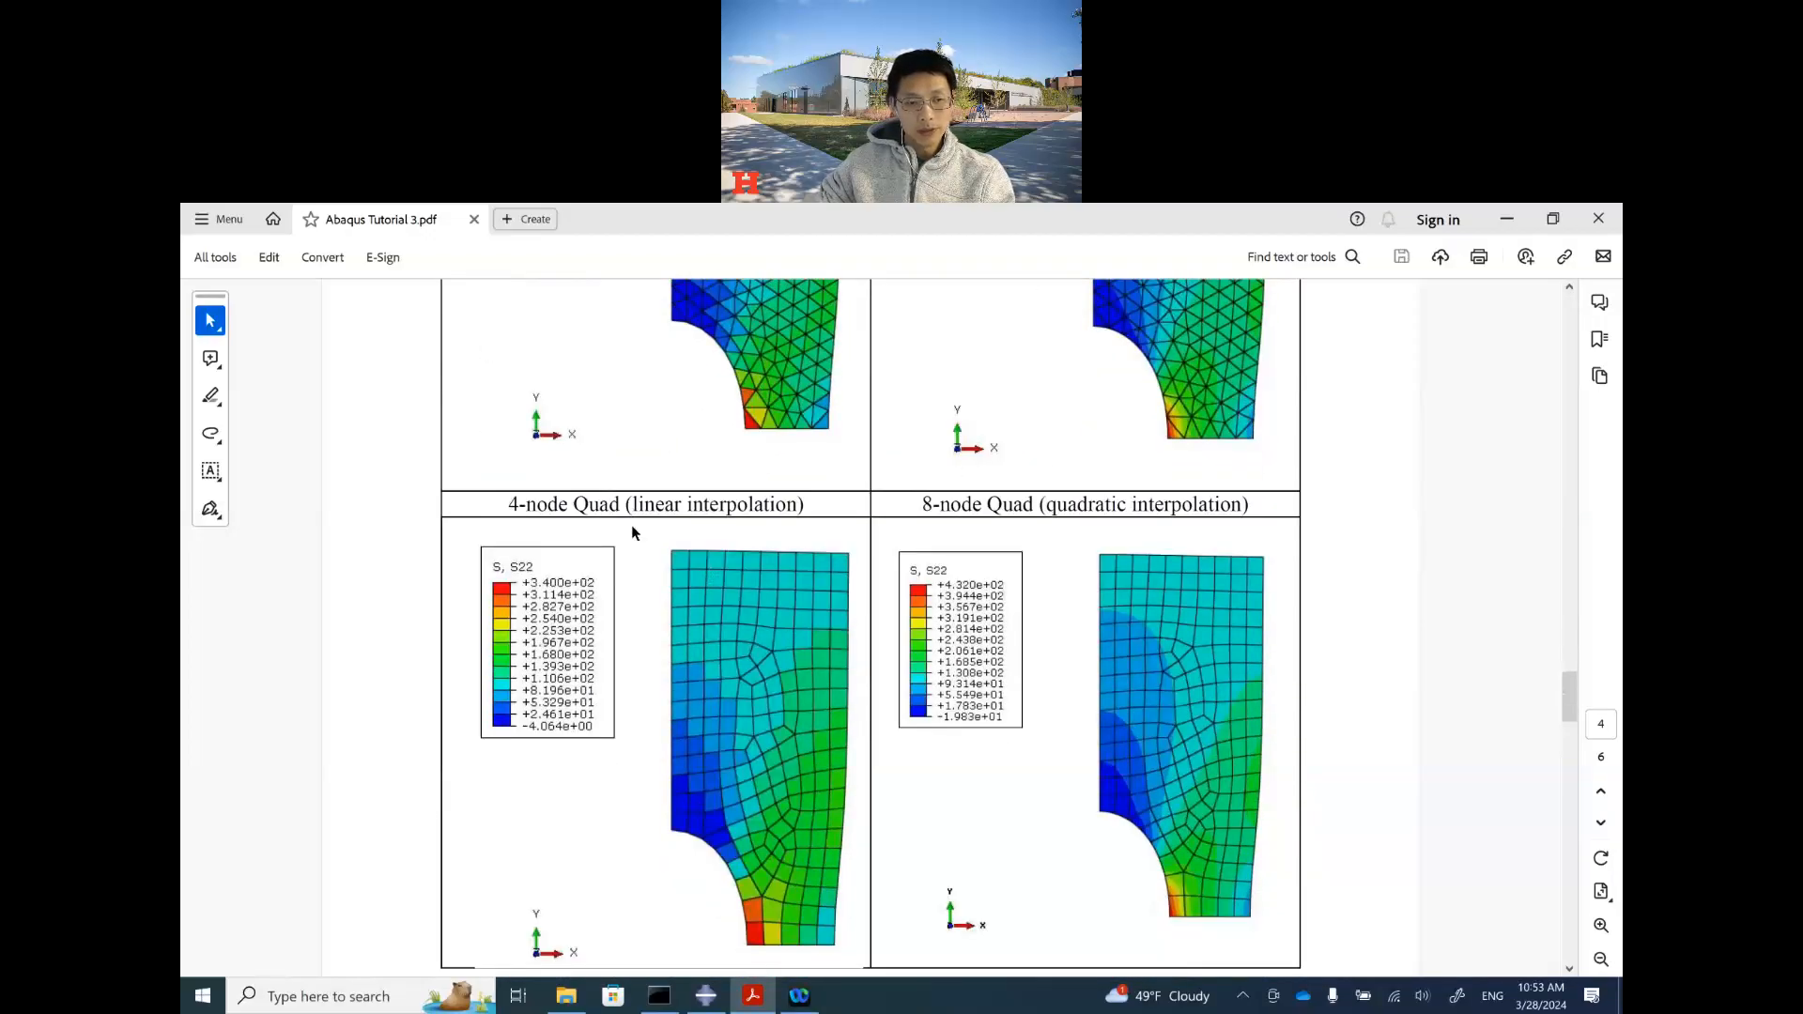
pyautogui.scroll(2, 1012, 634)
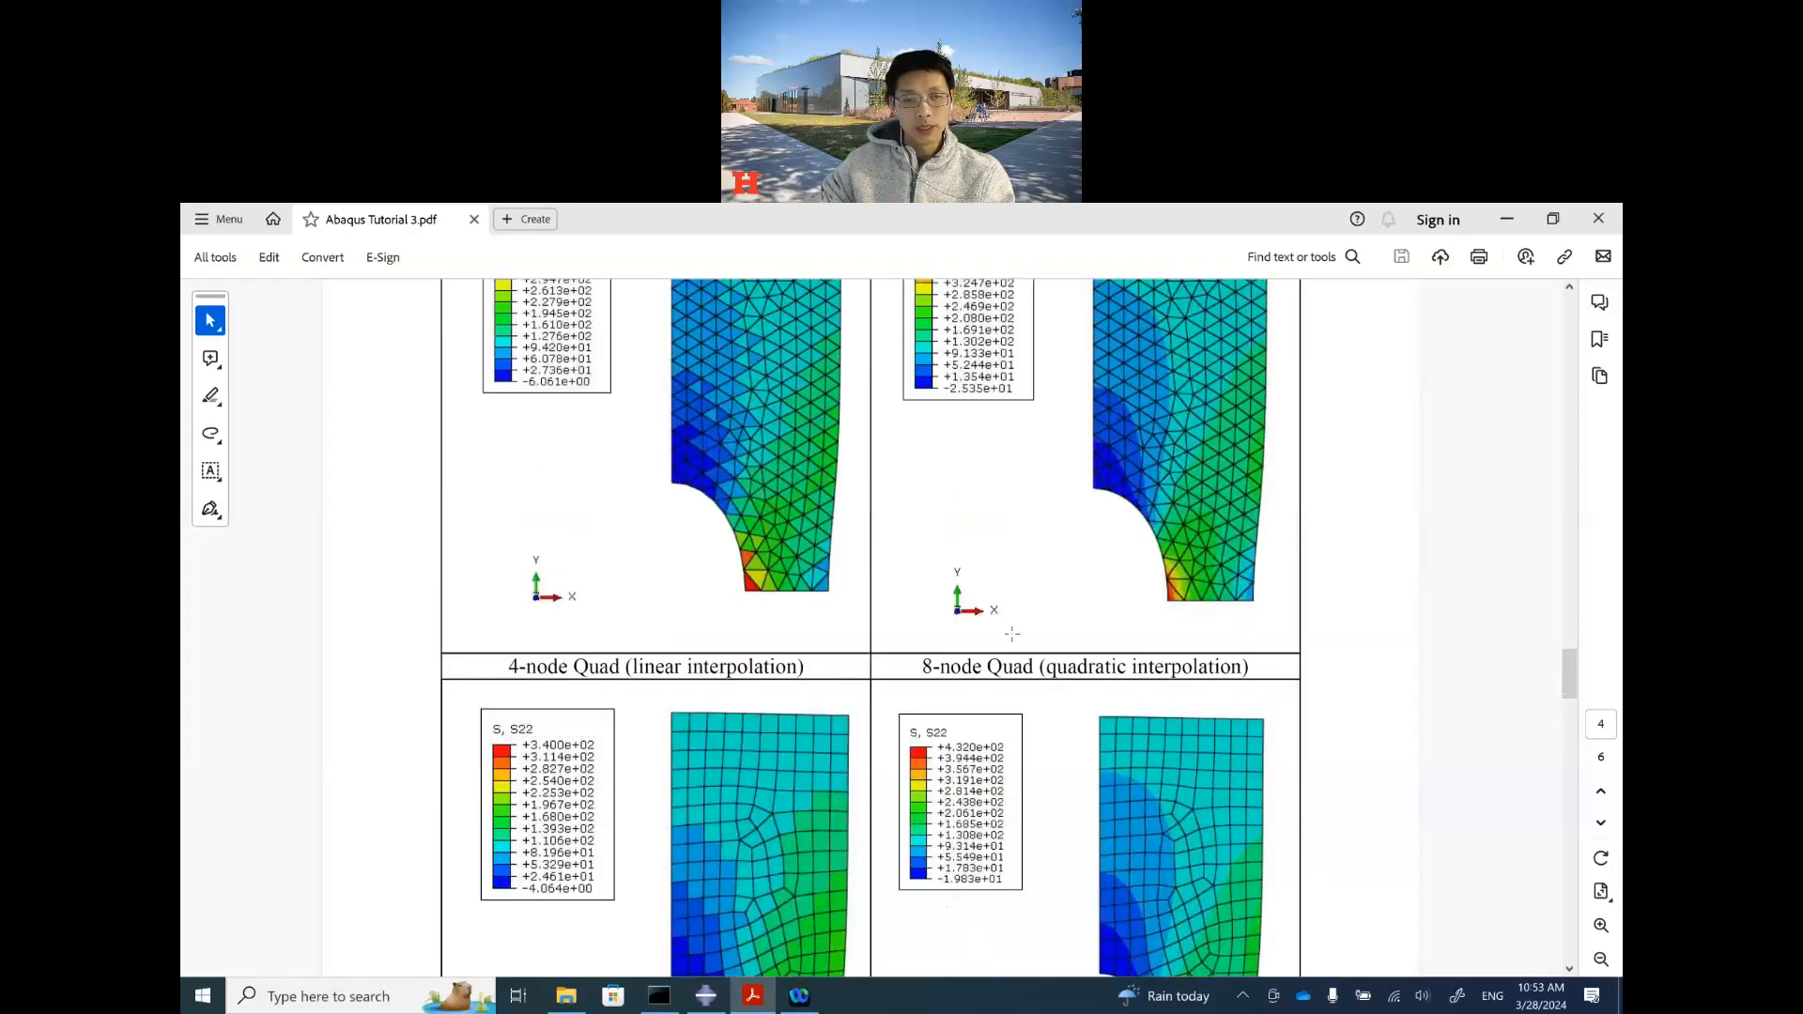
pyautogui.scroll(2, 1012, 634)
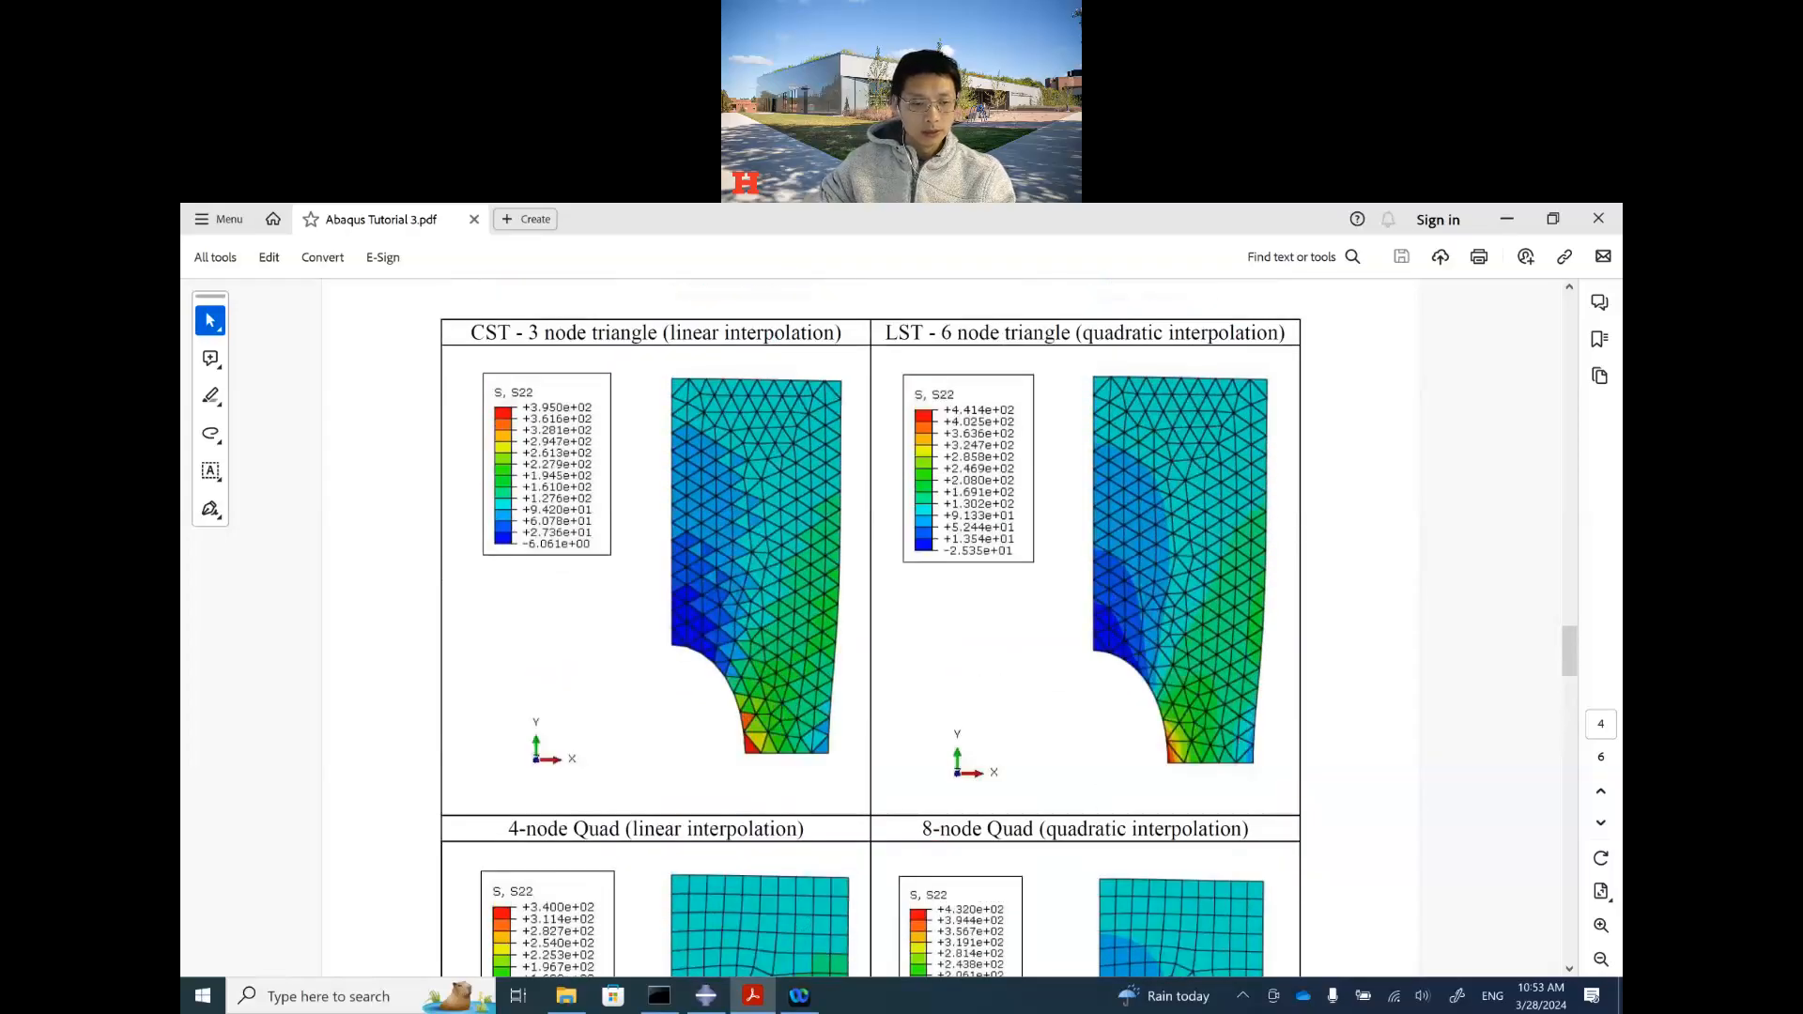
# Step: Switch back to Abaqus/CAE, return to the Mesh module and delete the part instance's triangular mesh
pyautogui.click(706, 995)
pyautogui.click(519, 344)
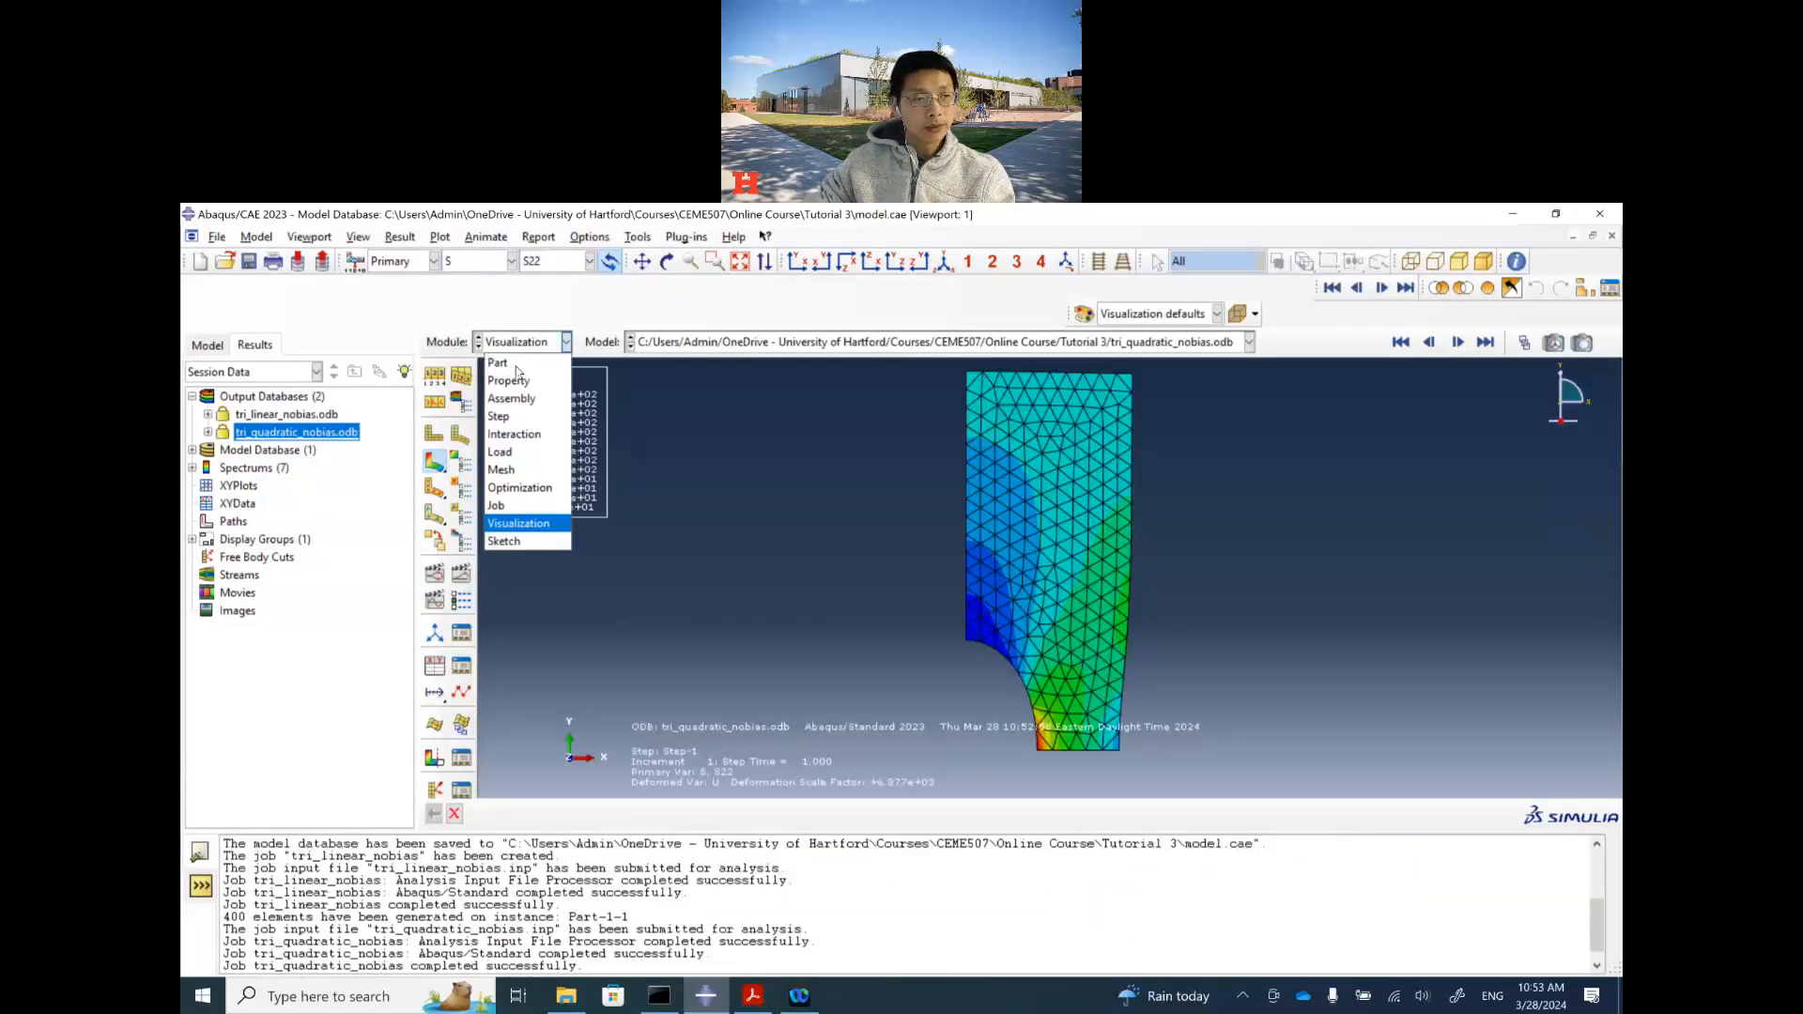
pyautogui.click(516, 459)
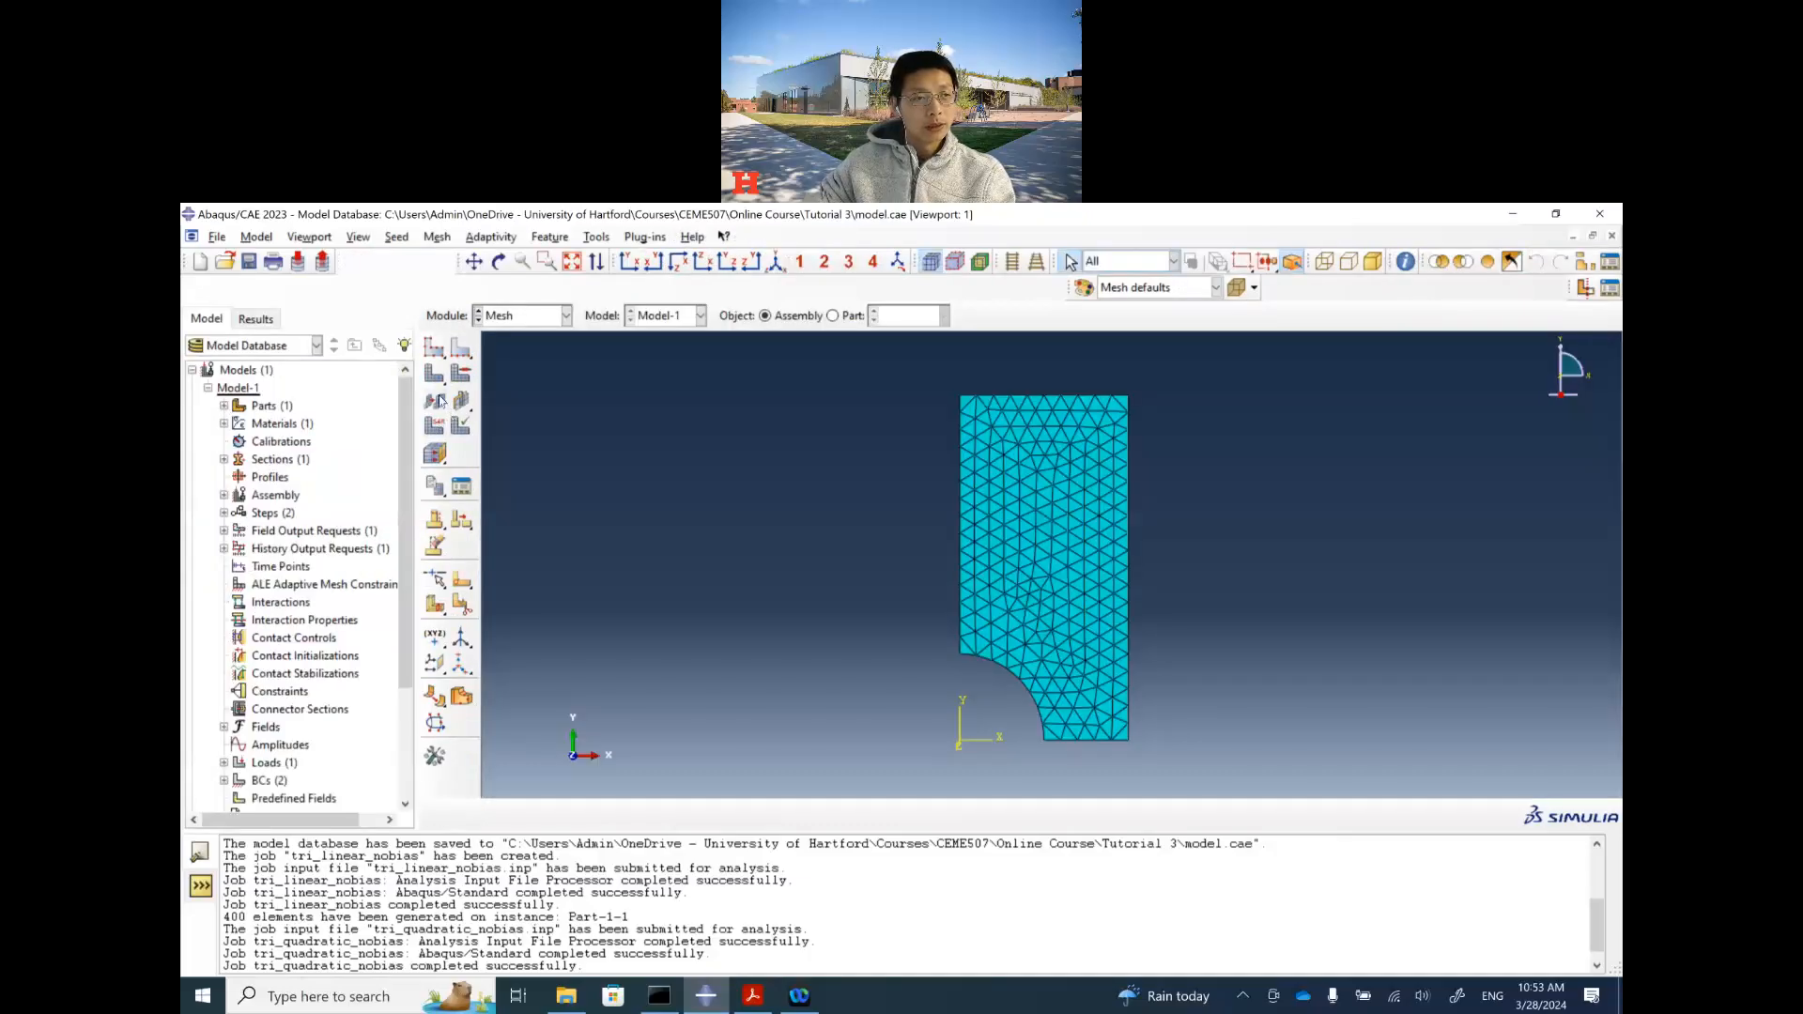
pyautogui.click(439, 383)
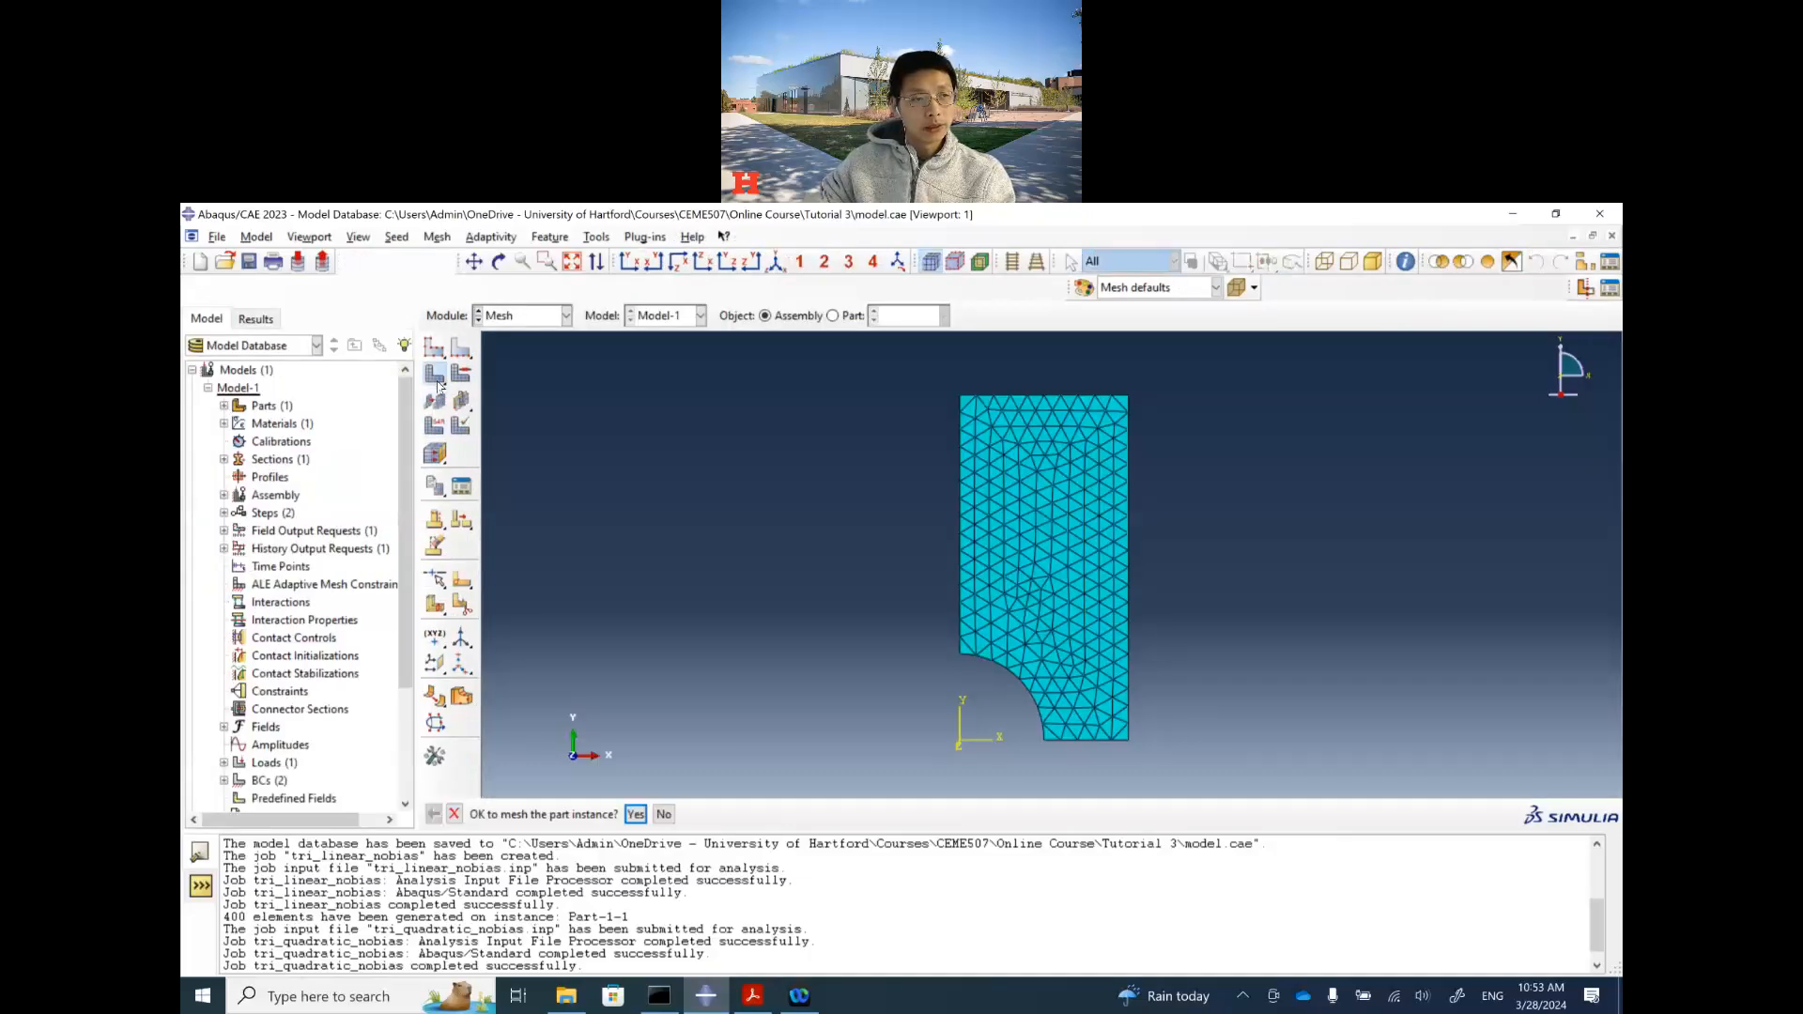
pyautogui.moveTo(442, 383); pyautogui.dragTo(514, 382)
pyautogui.click(676, 814)
# Step: Assign Standard linear quad elements with reduced integration to the plate region
pyautogui.click(435, 426)
pyautogui.click(1101, 606)
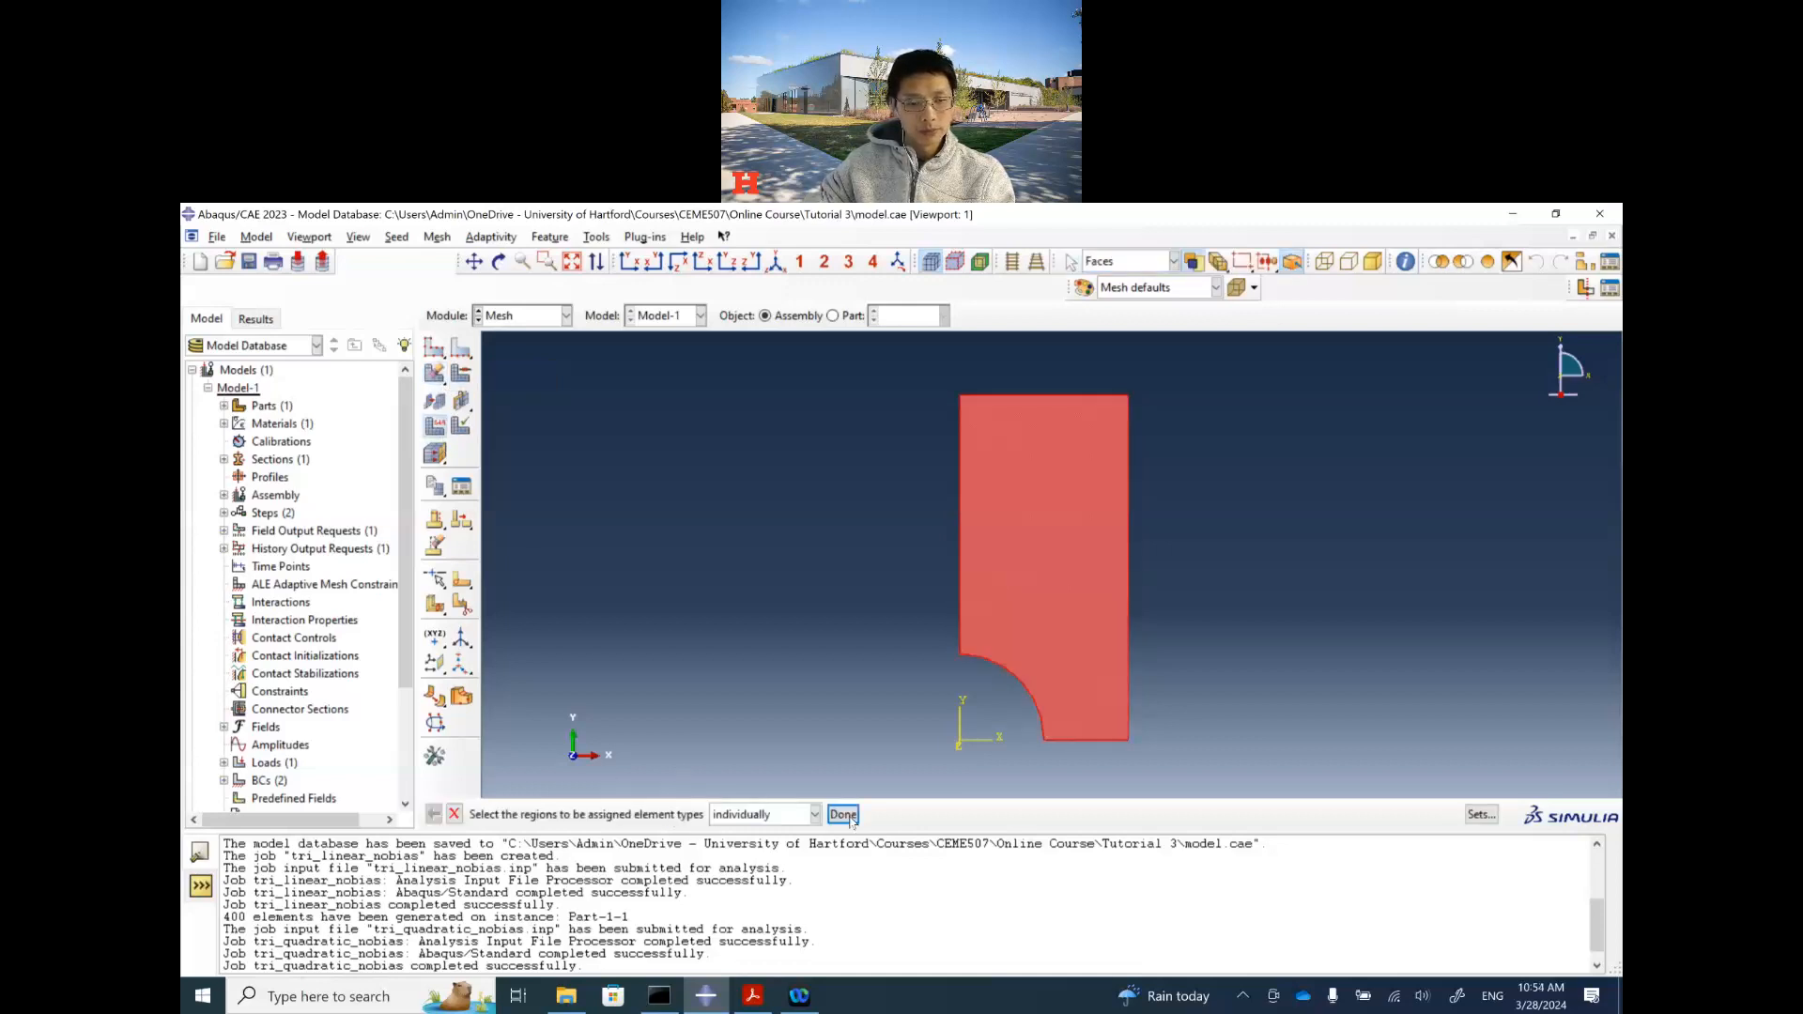
pyautogui.click(842, 814)
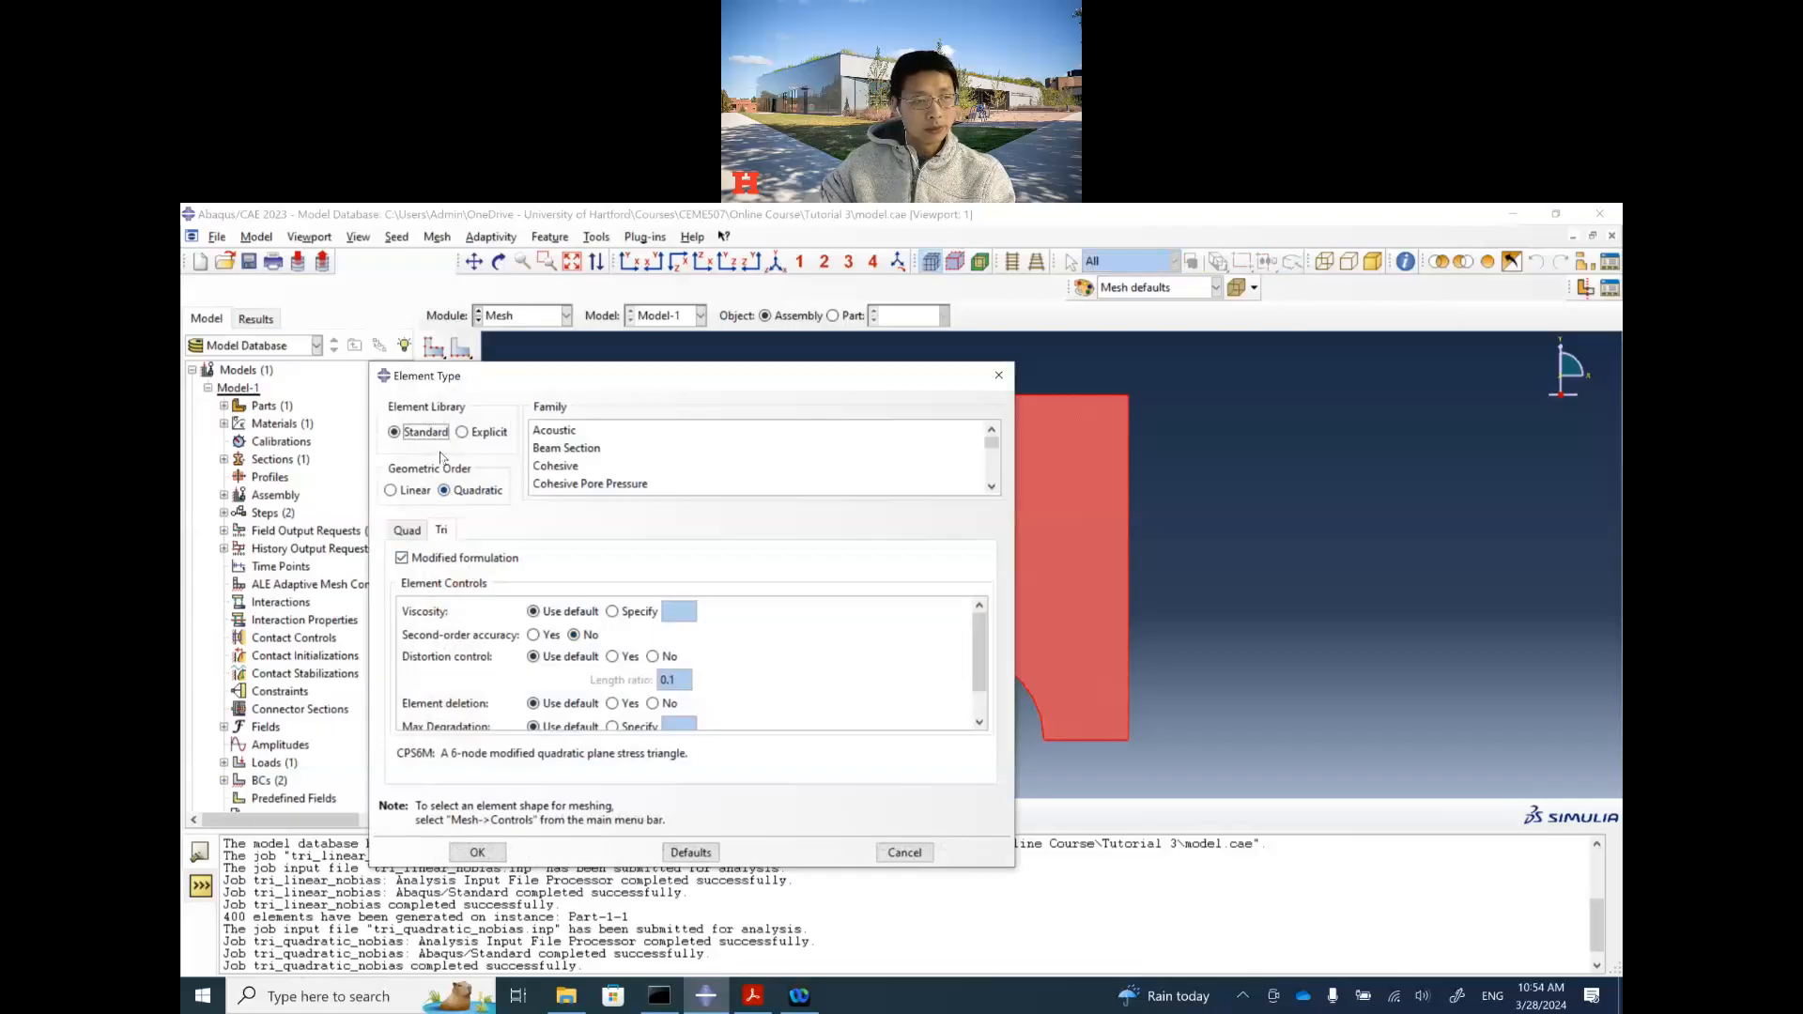
pyautogui.click(411, 531)
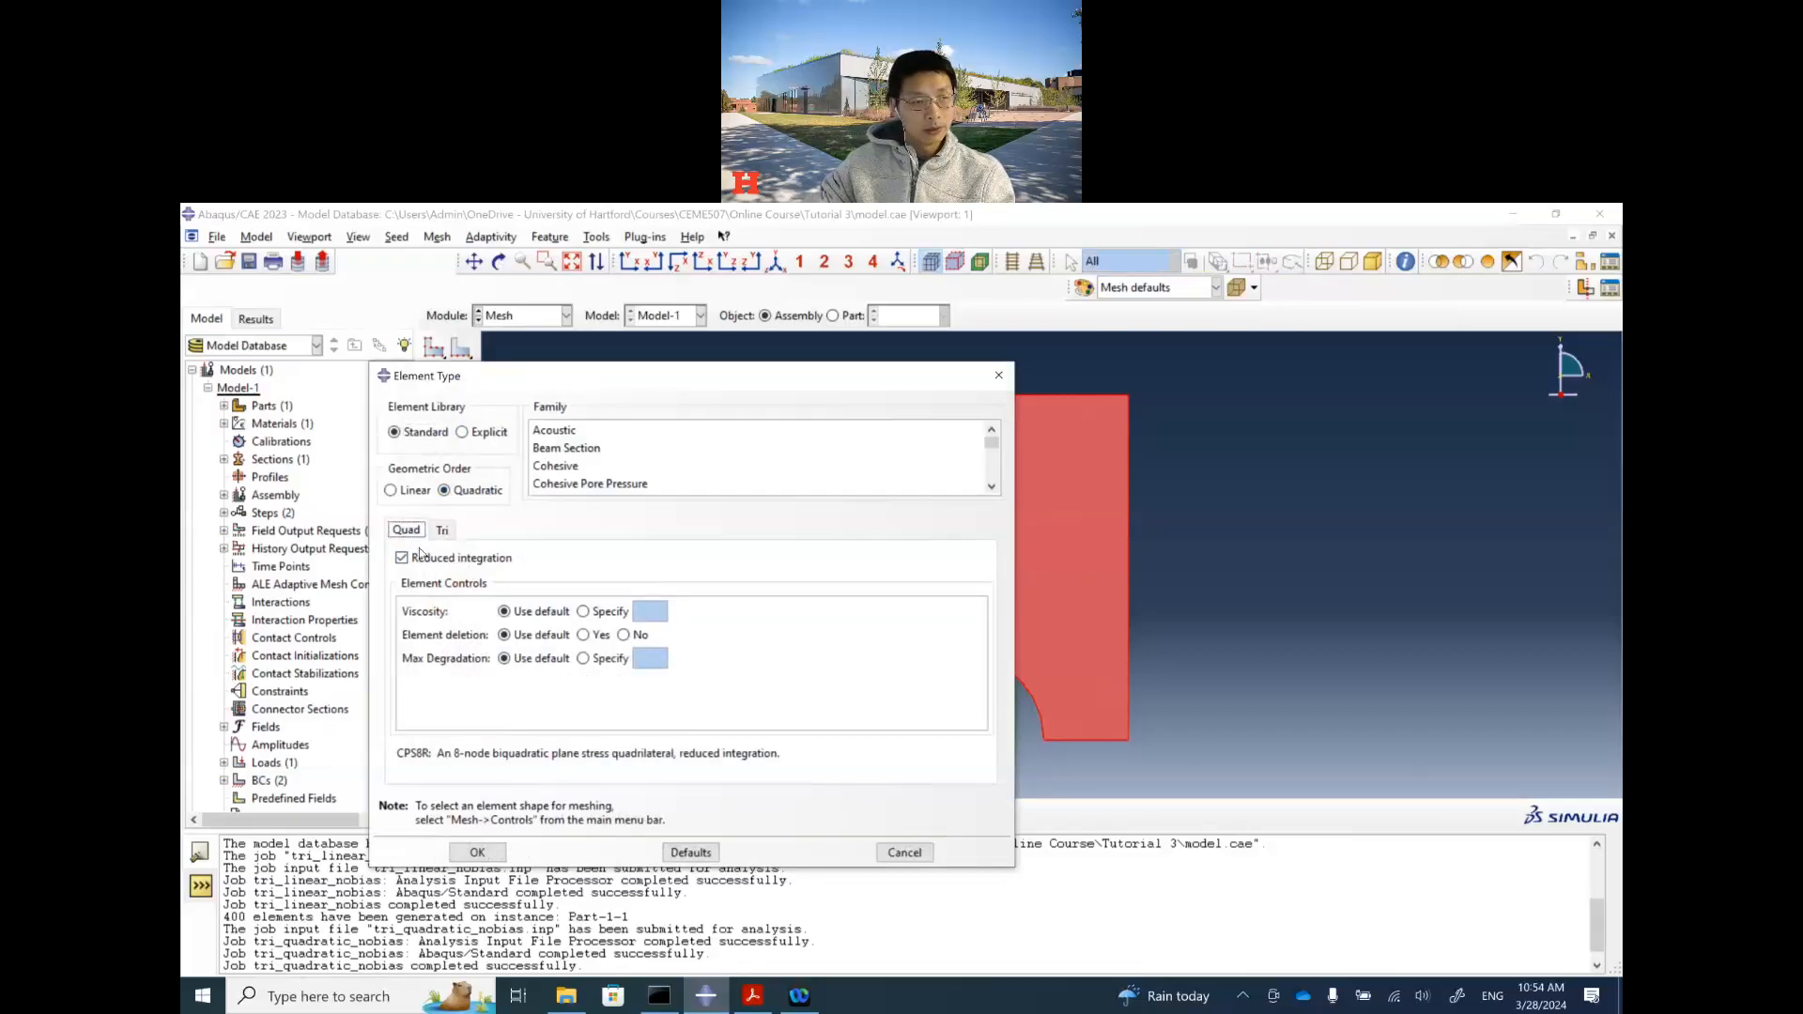
pyautogui.click(402, 490)
pyautogui.click(493, 853)
# Step: Set the plate's mesh controls to Quad element shape with the Free technique and mesh the part instance
pyautogui.click(460, 374)
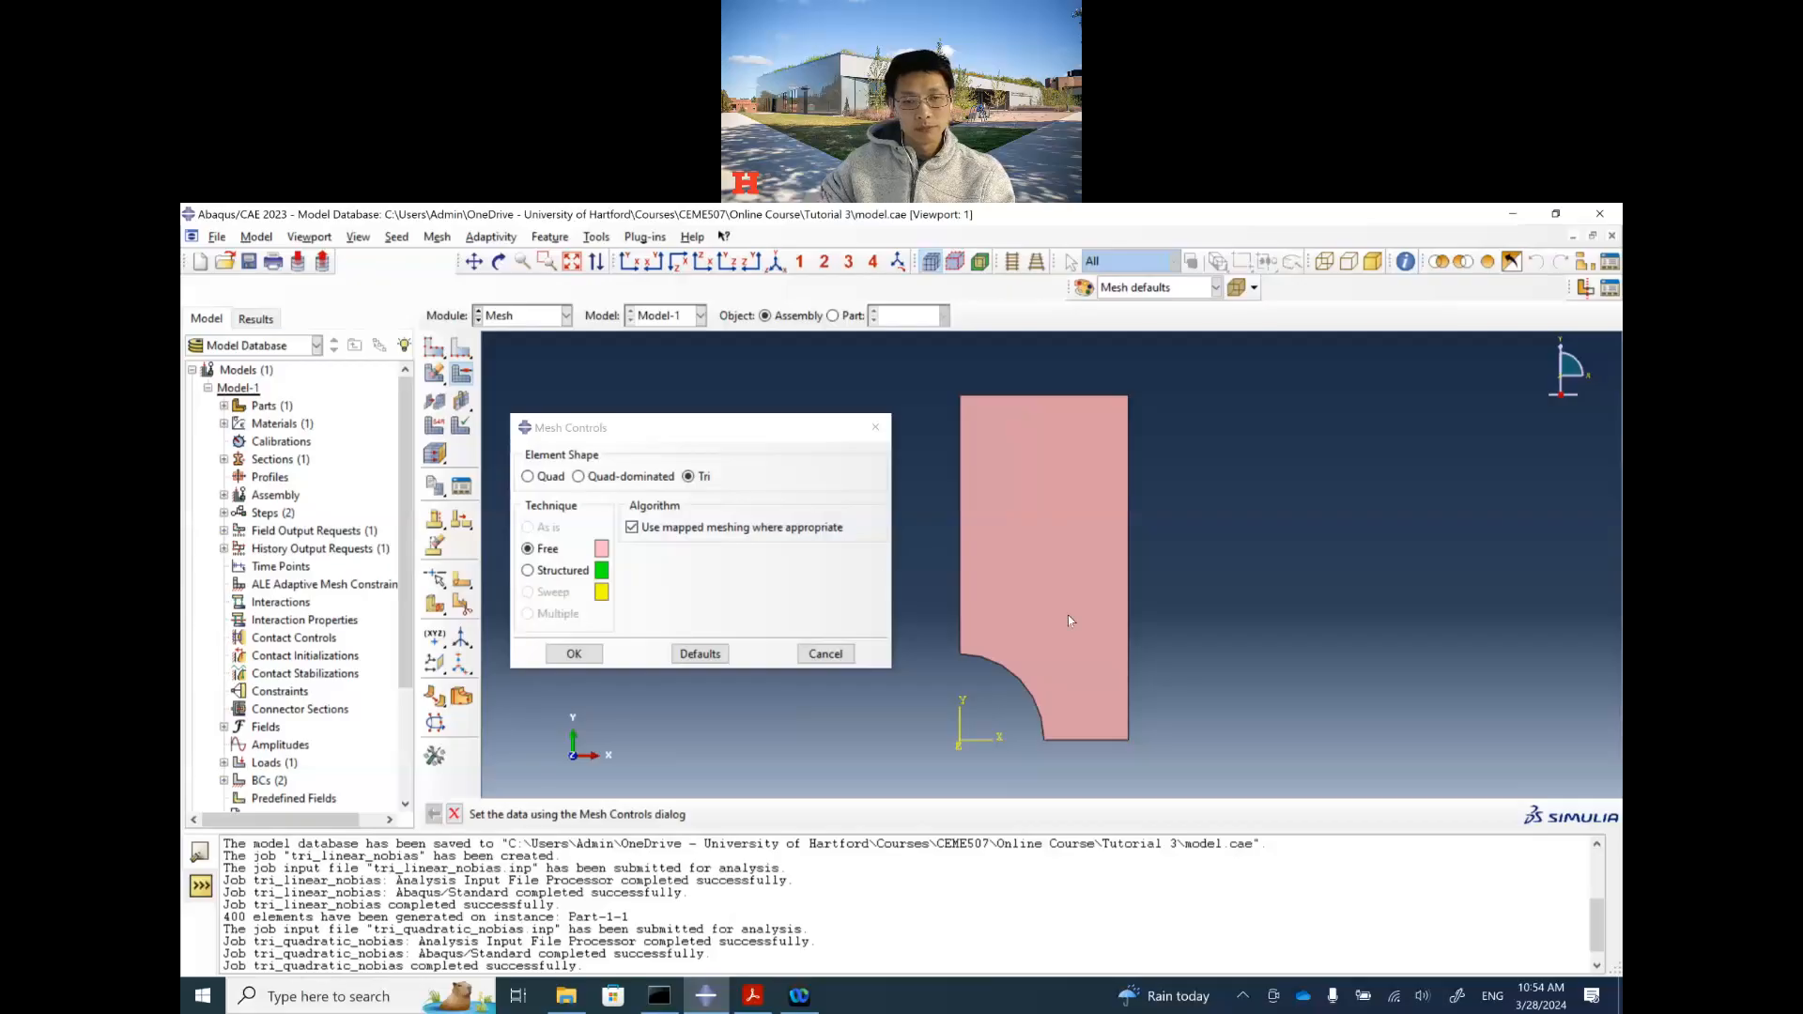
pyautogui.click(529, 477)
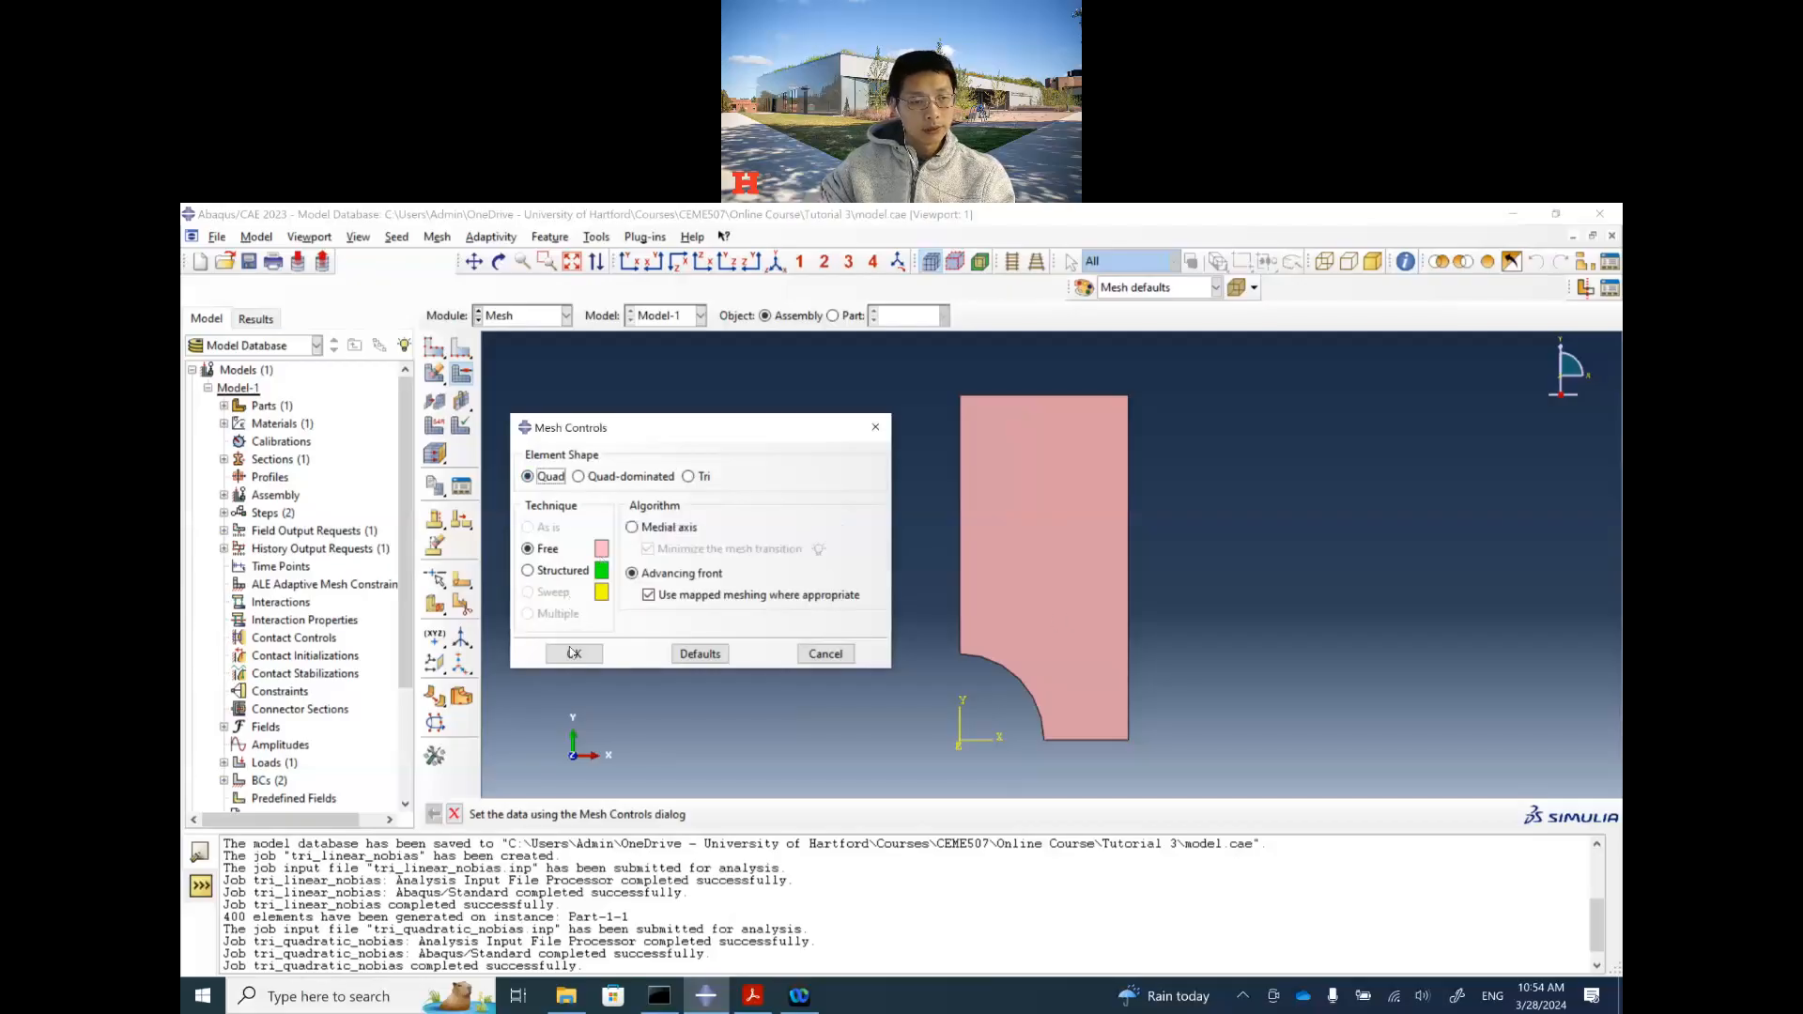
pyautogui.click(574, 655)
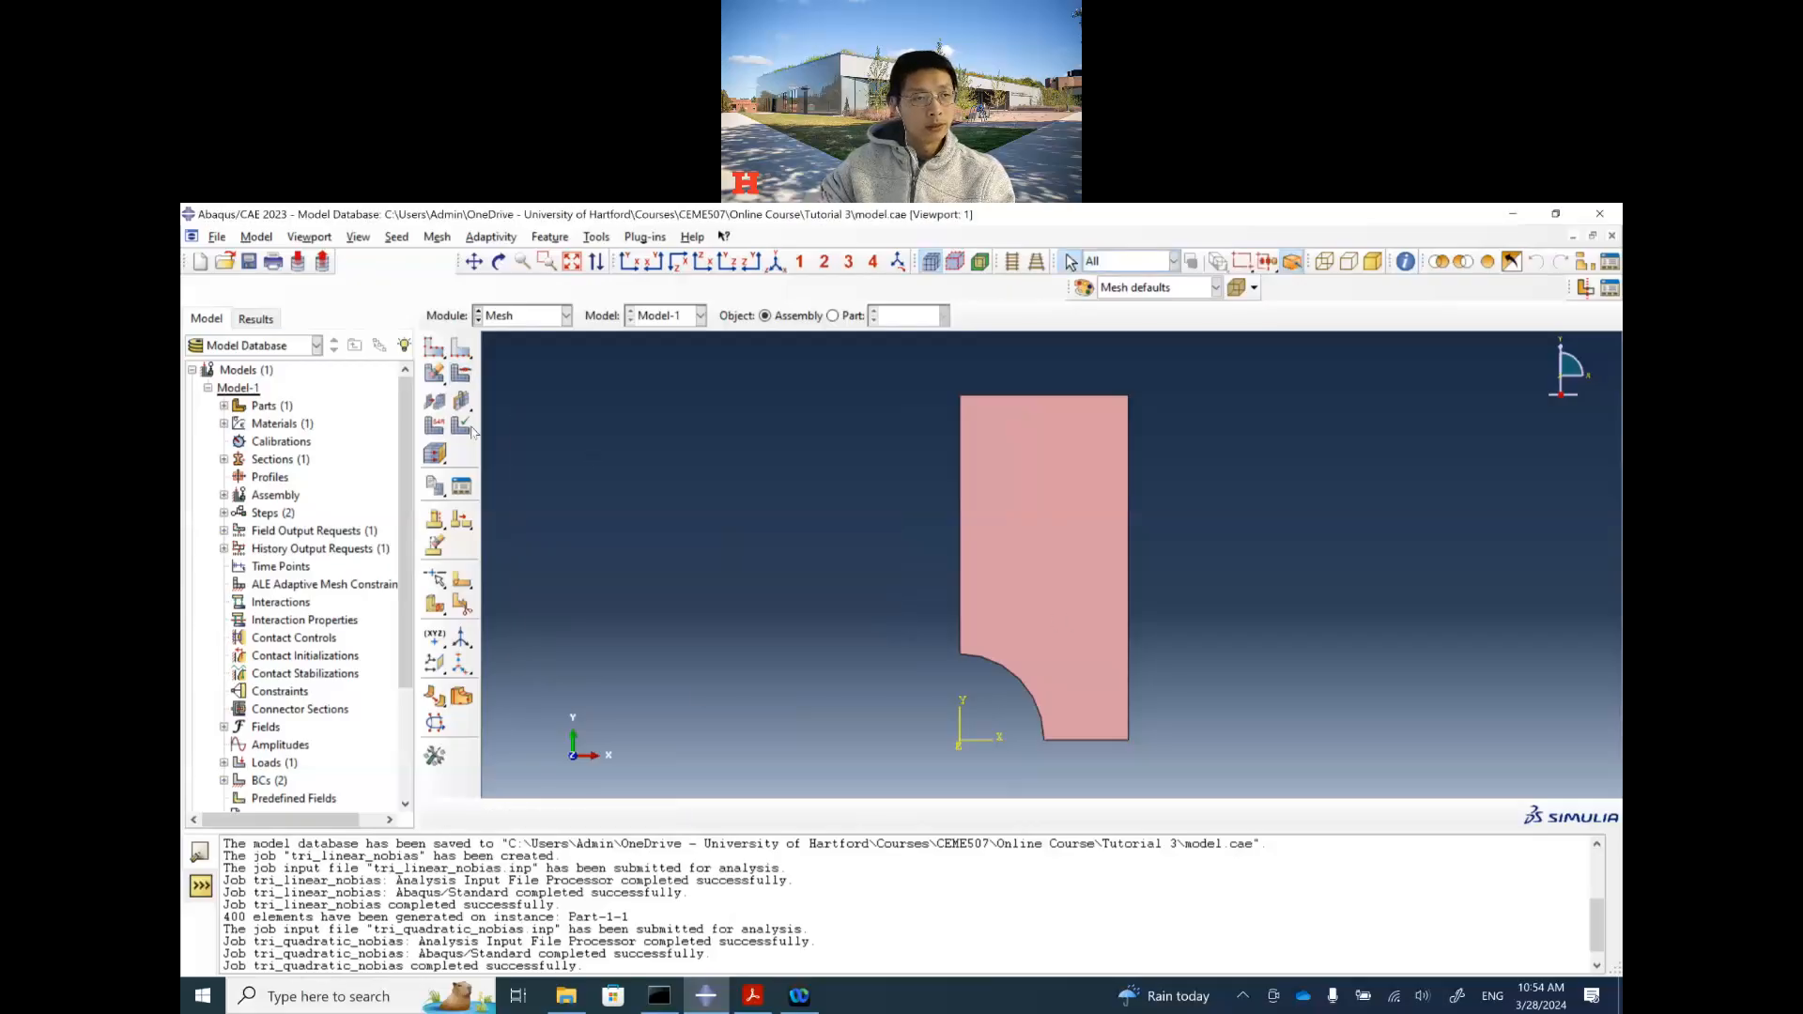
pyautogui.click(461, 377)
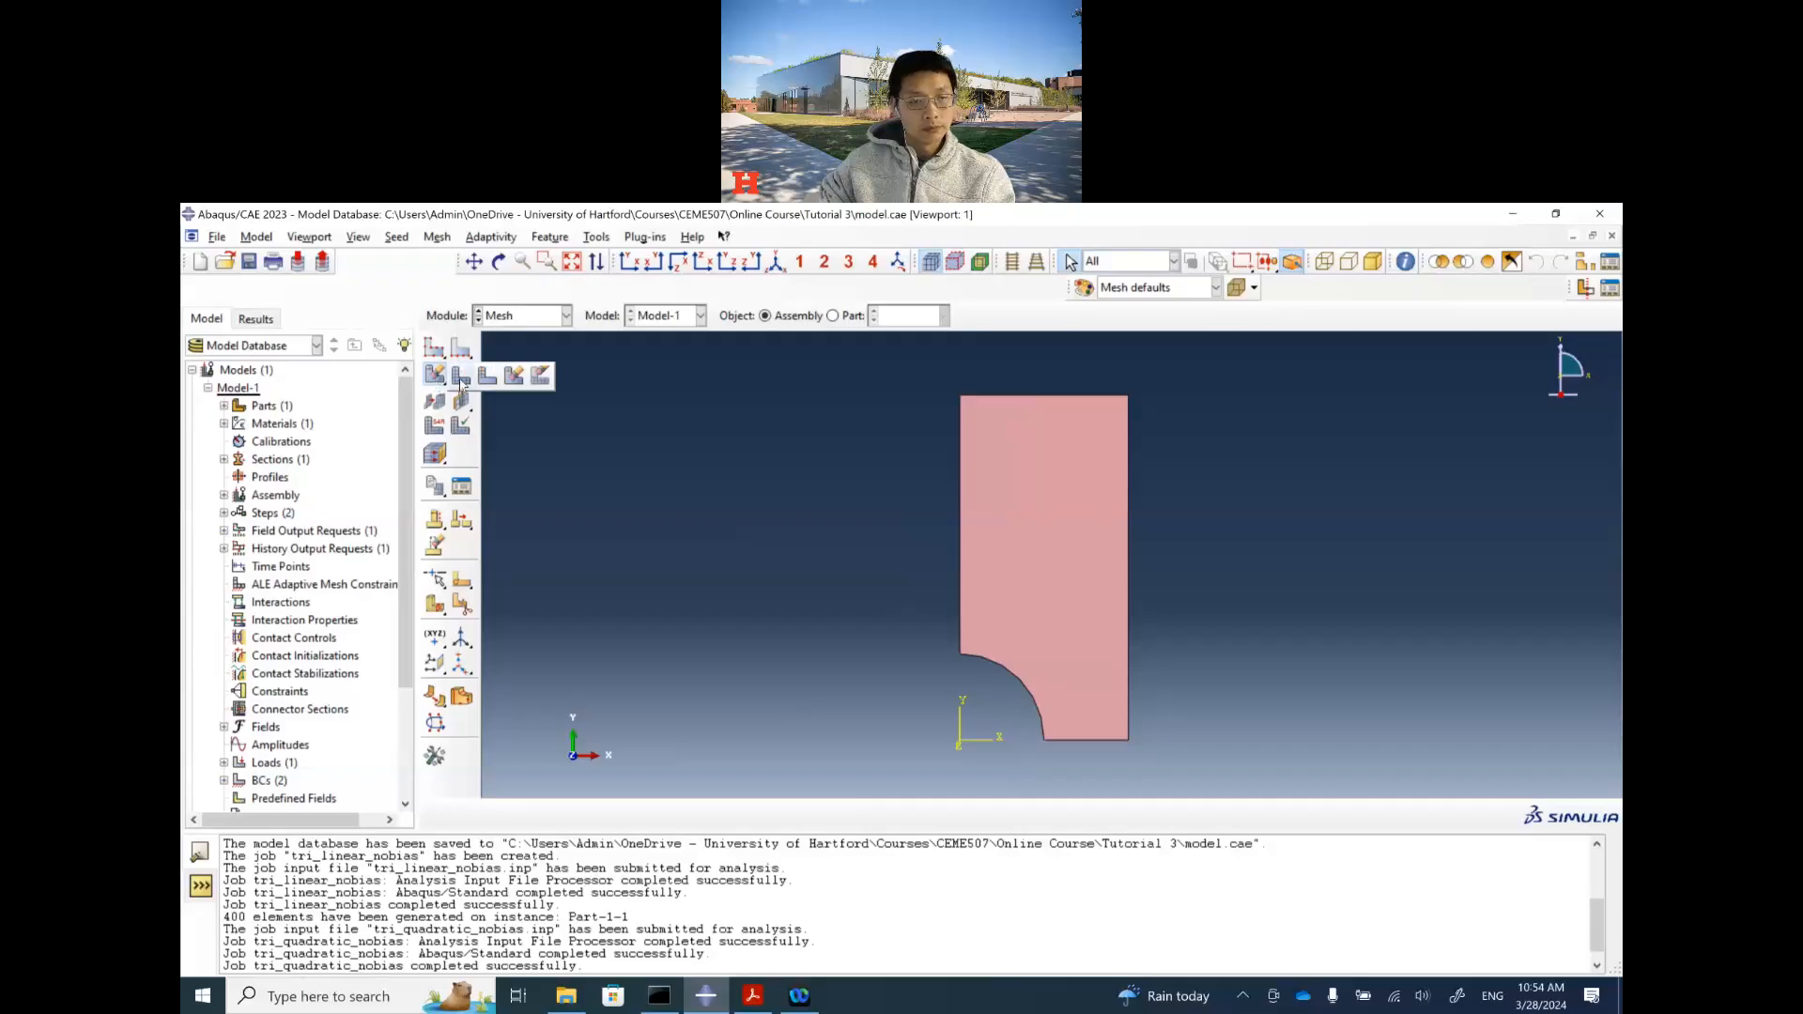
pyautogui.click(460, 380)
pyautogui.click(642, 813)
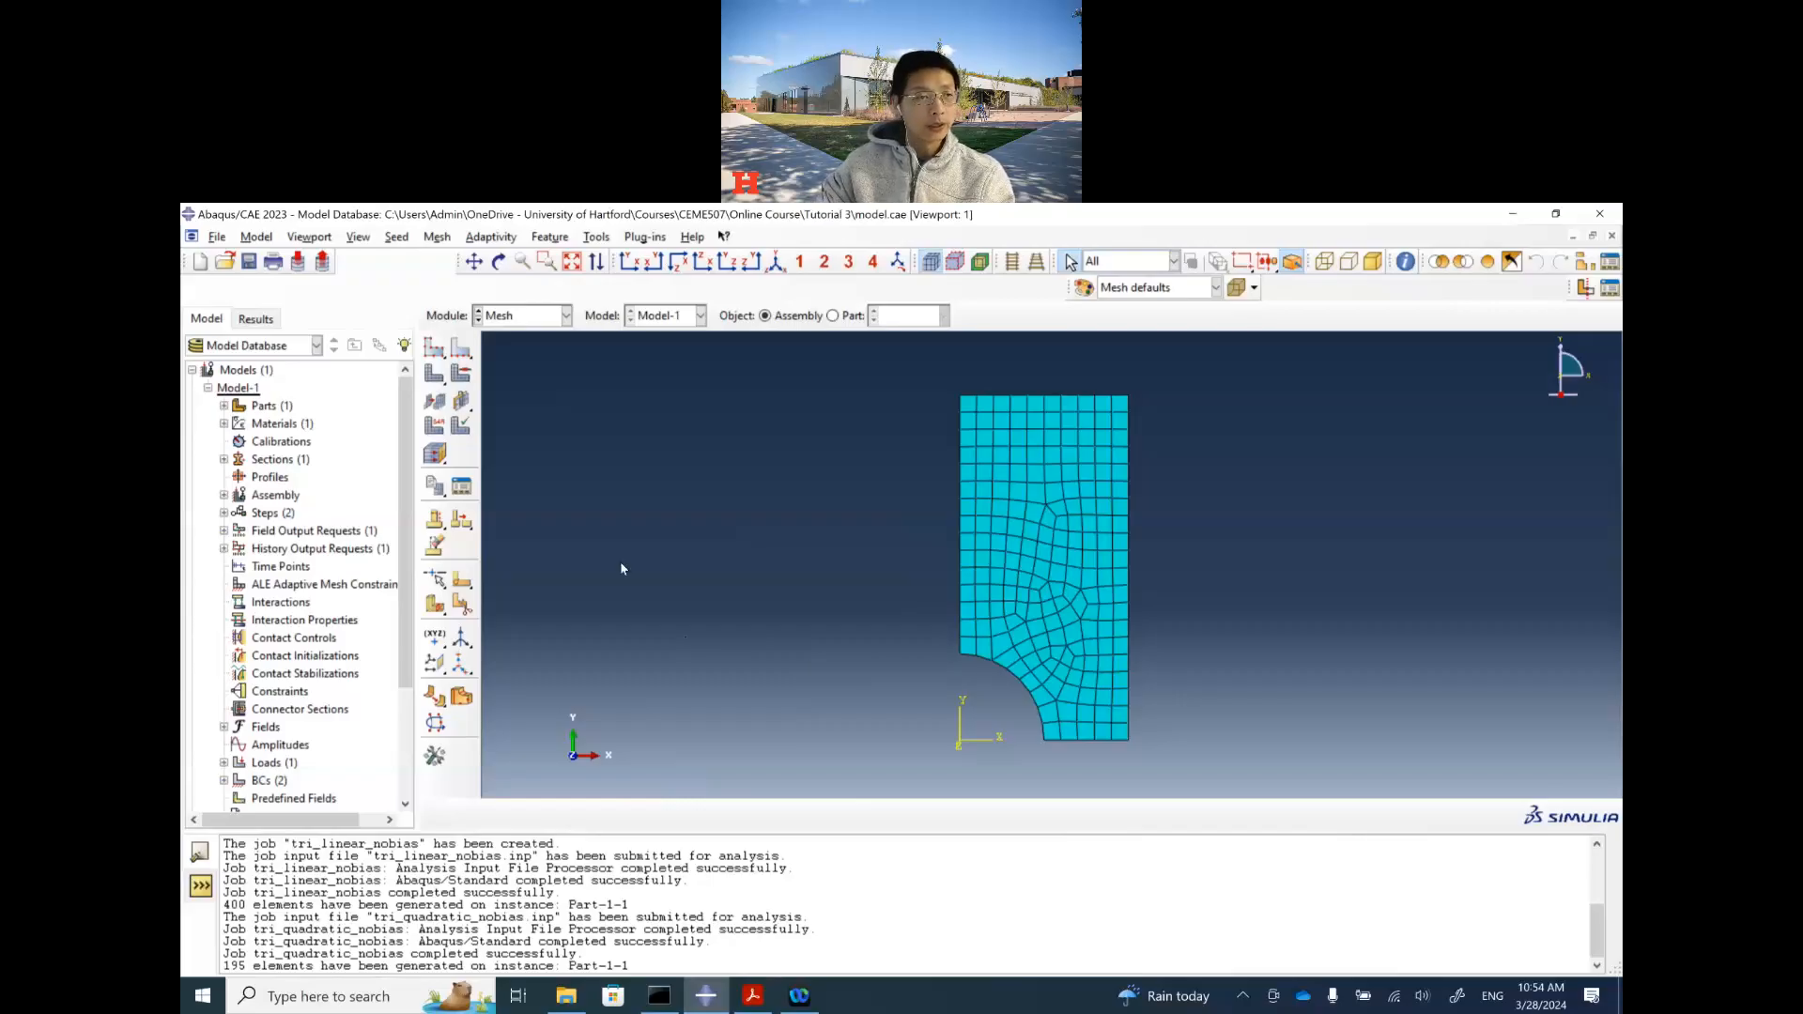
# Step: In the Job module, copy the tri_linear_nobias job as quad_linear_nobias using Model-1 as the source
pyautogui.click(515, 319)
pyautogui.click(502, 475)
pyautogui.click(461, 321)
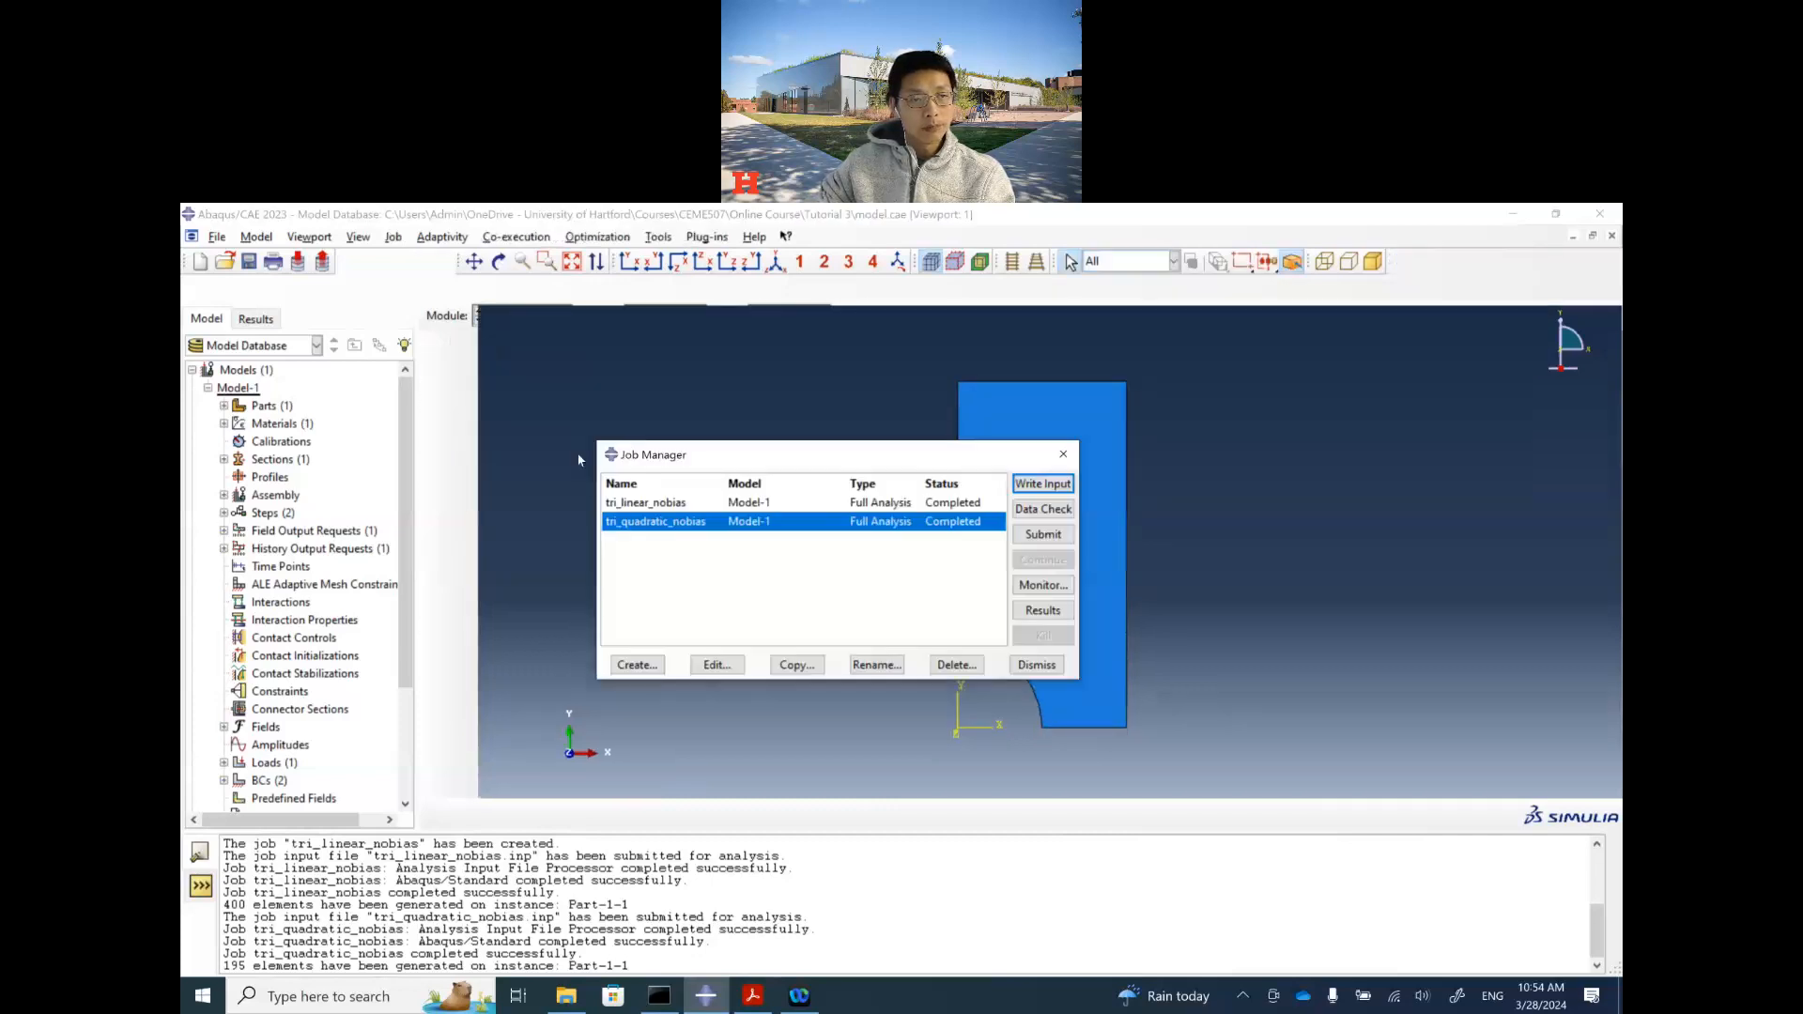
pyautogui.click(701, 504)
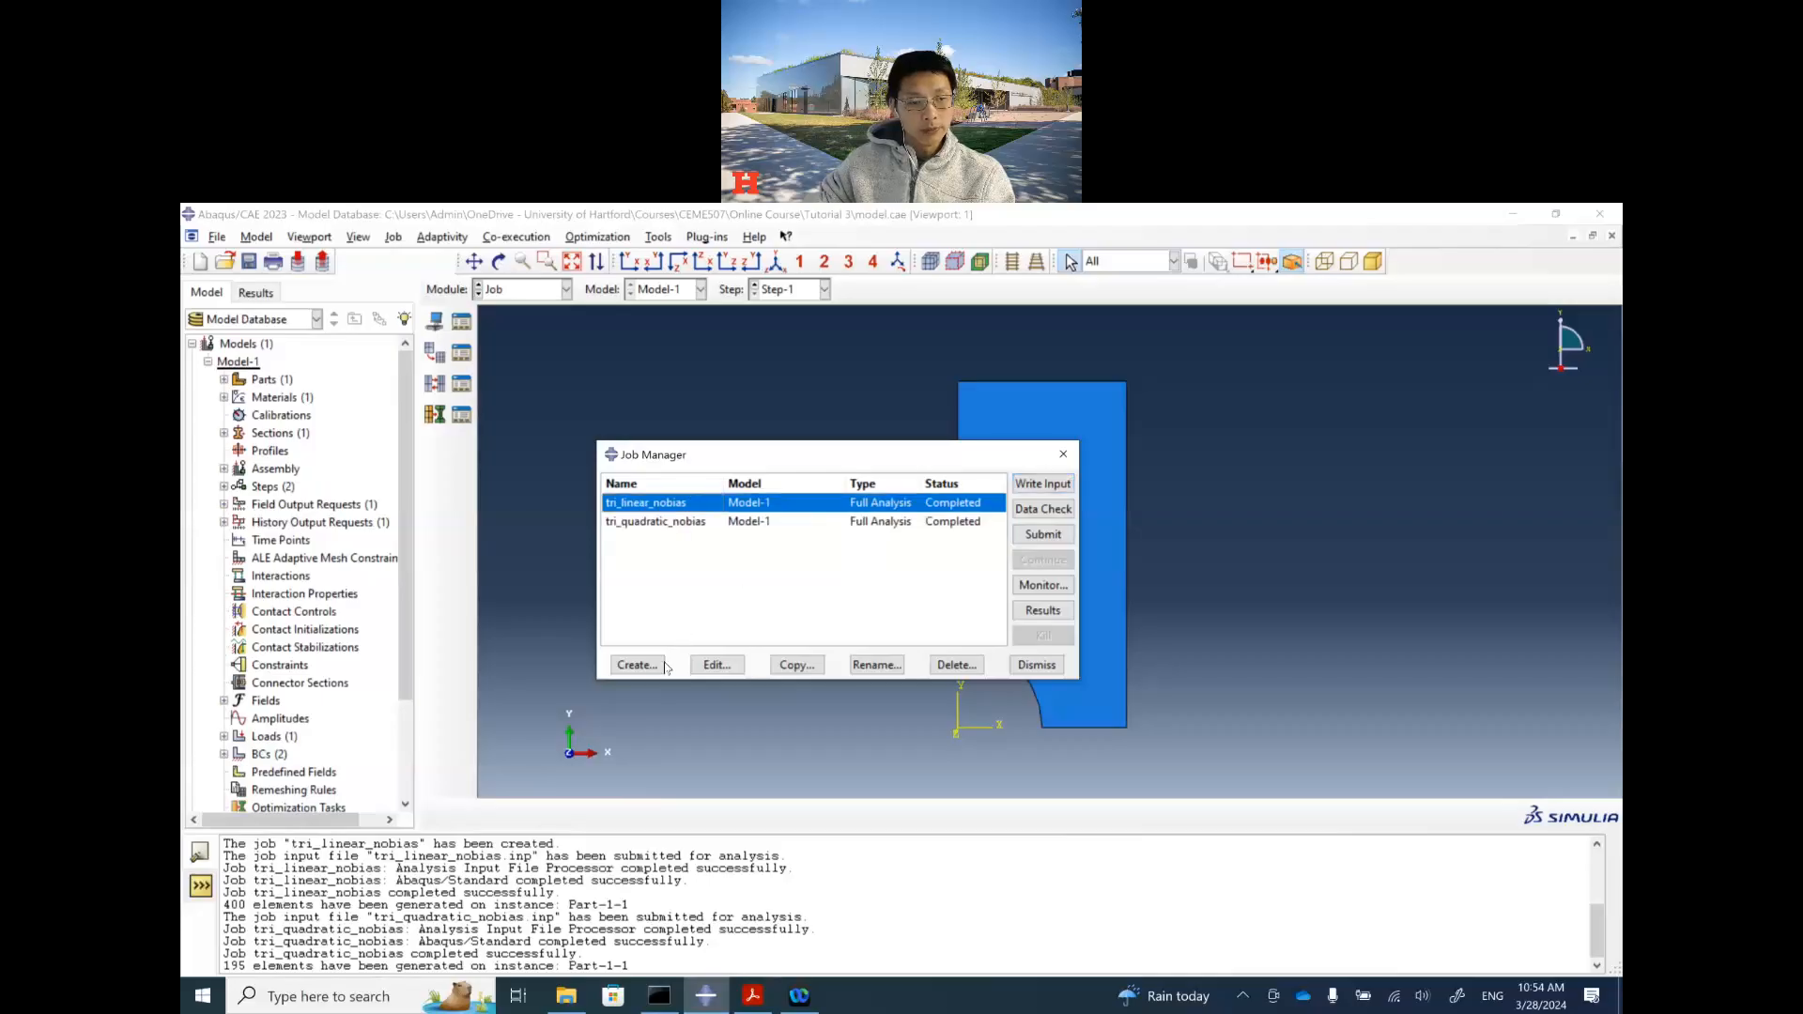
pyautogui.click(797, 665)
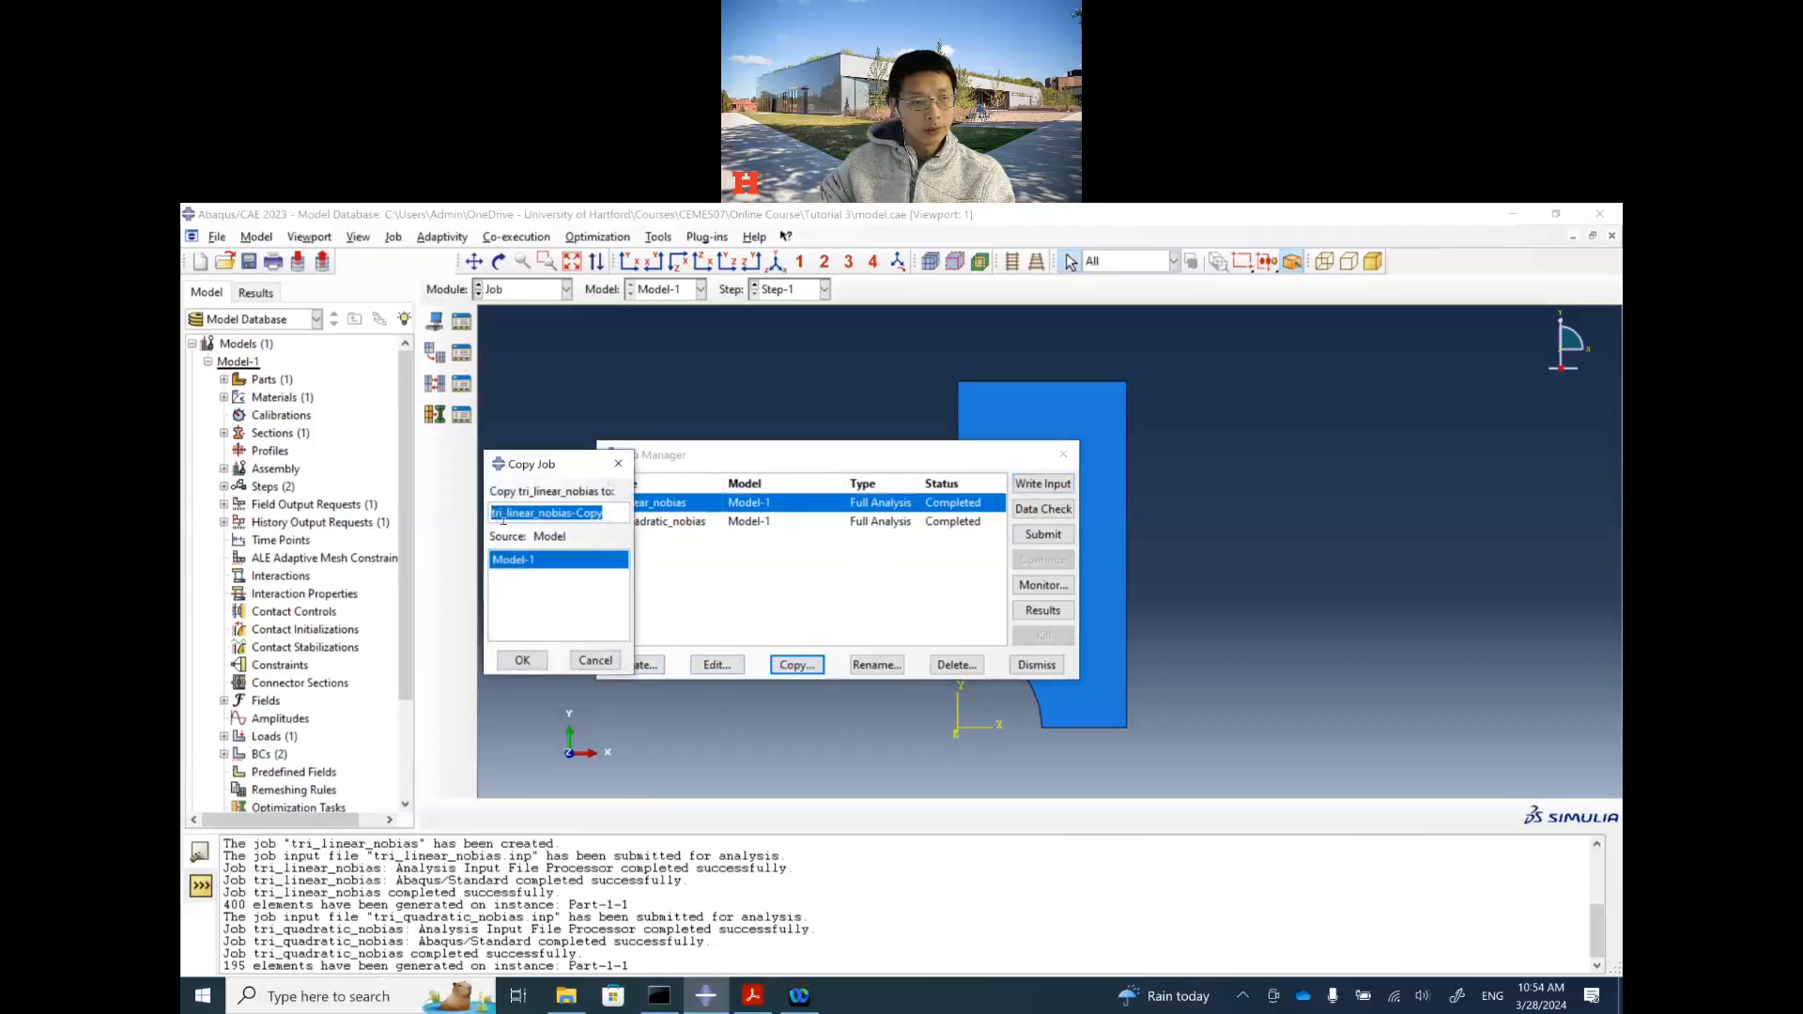
pyautogui.click(503, 515)
pyautogui.press('BackSpace')
pyautogui.press('BackSpace')
pyautogui.press('BackSpace')
pyautogui.press('BackSpace')
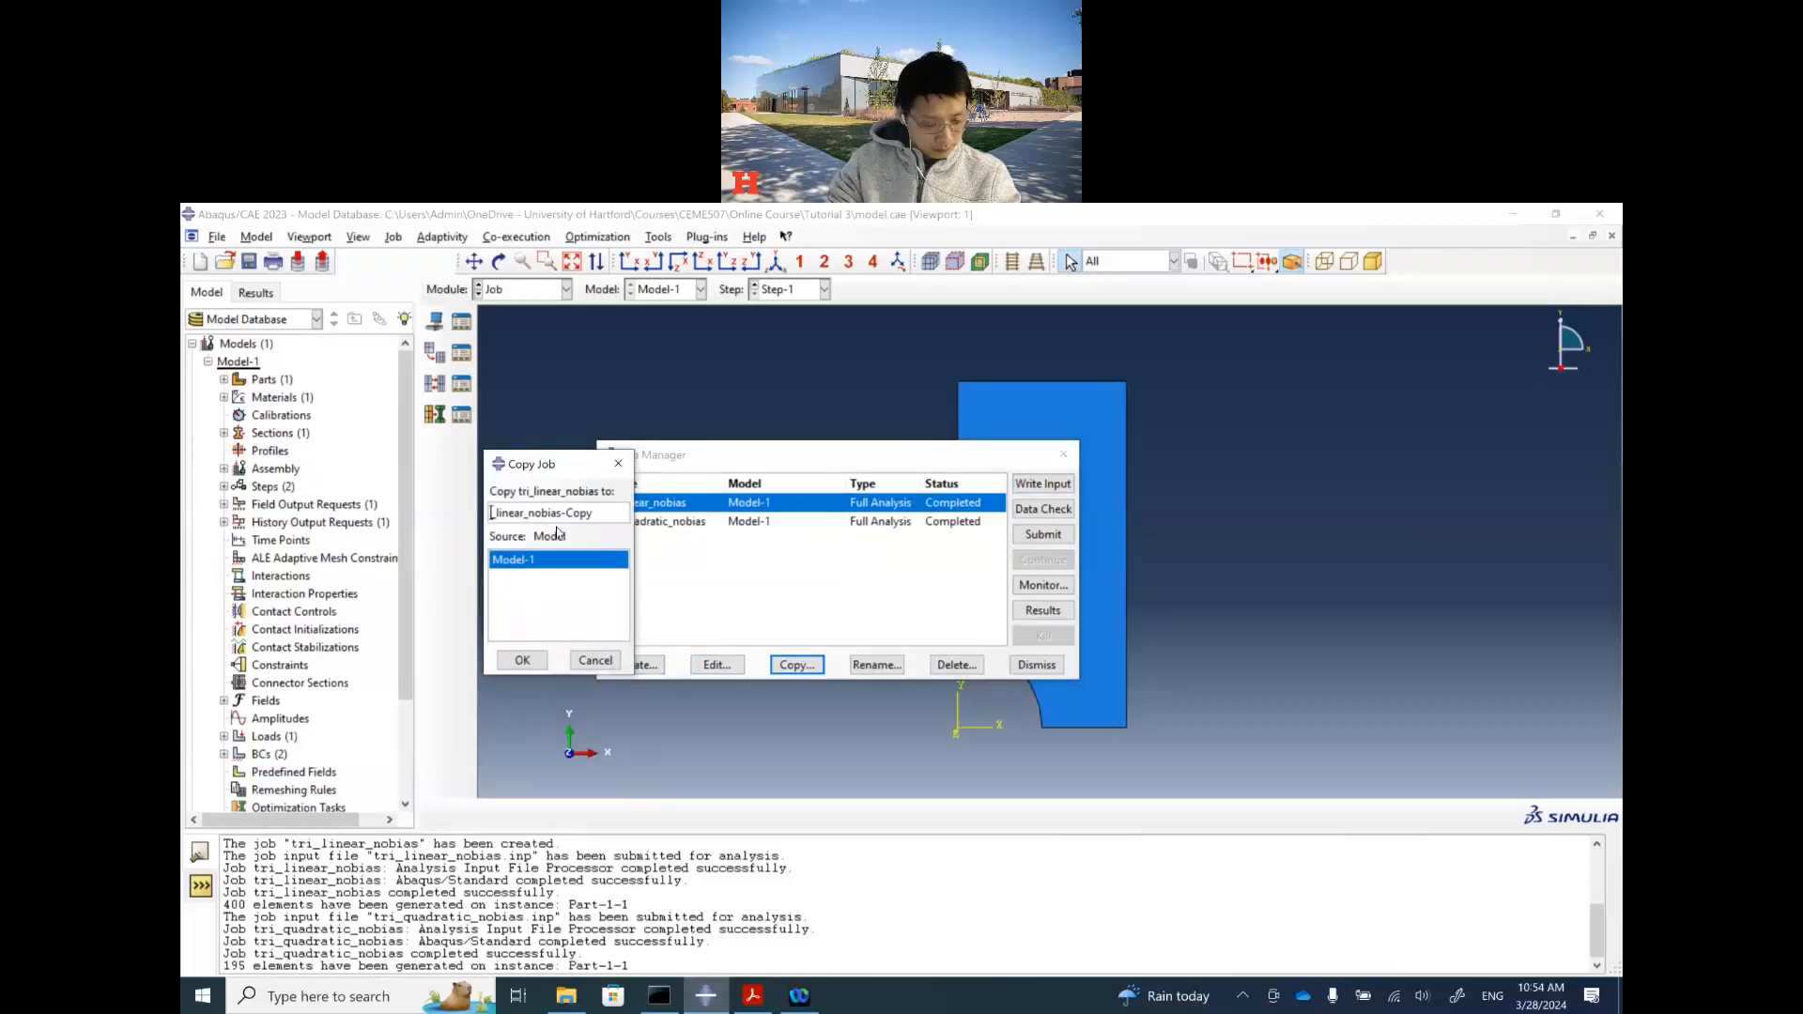
pyautogui.write('quad_')
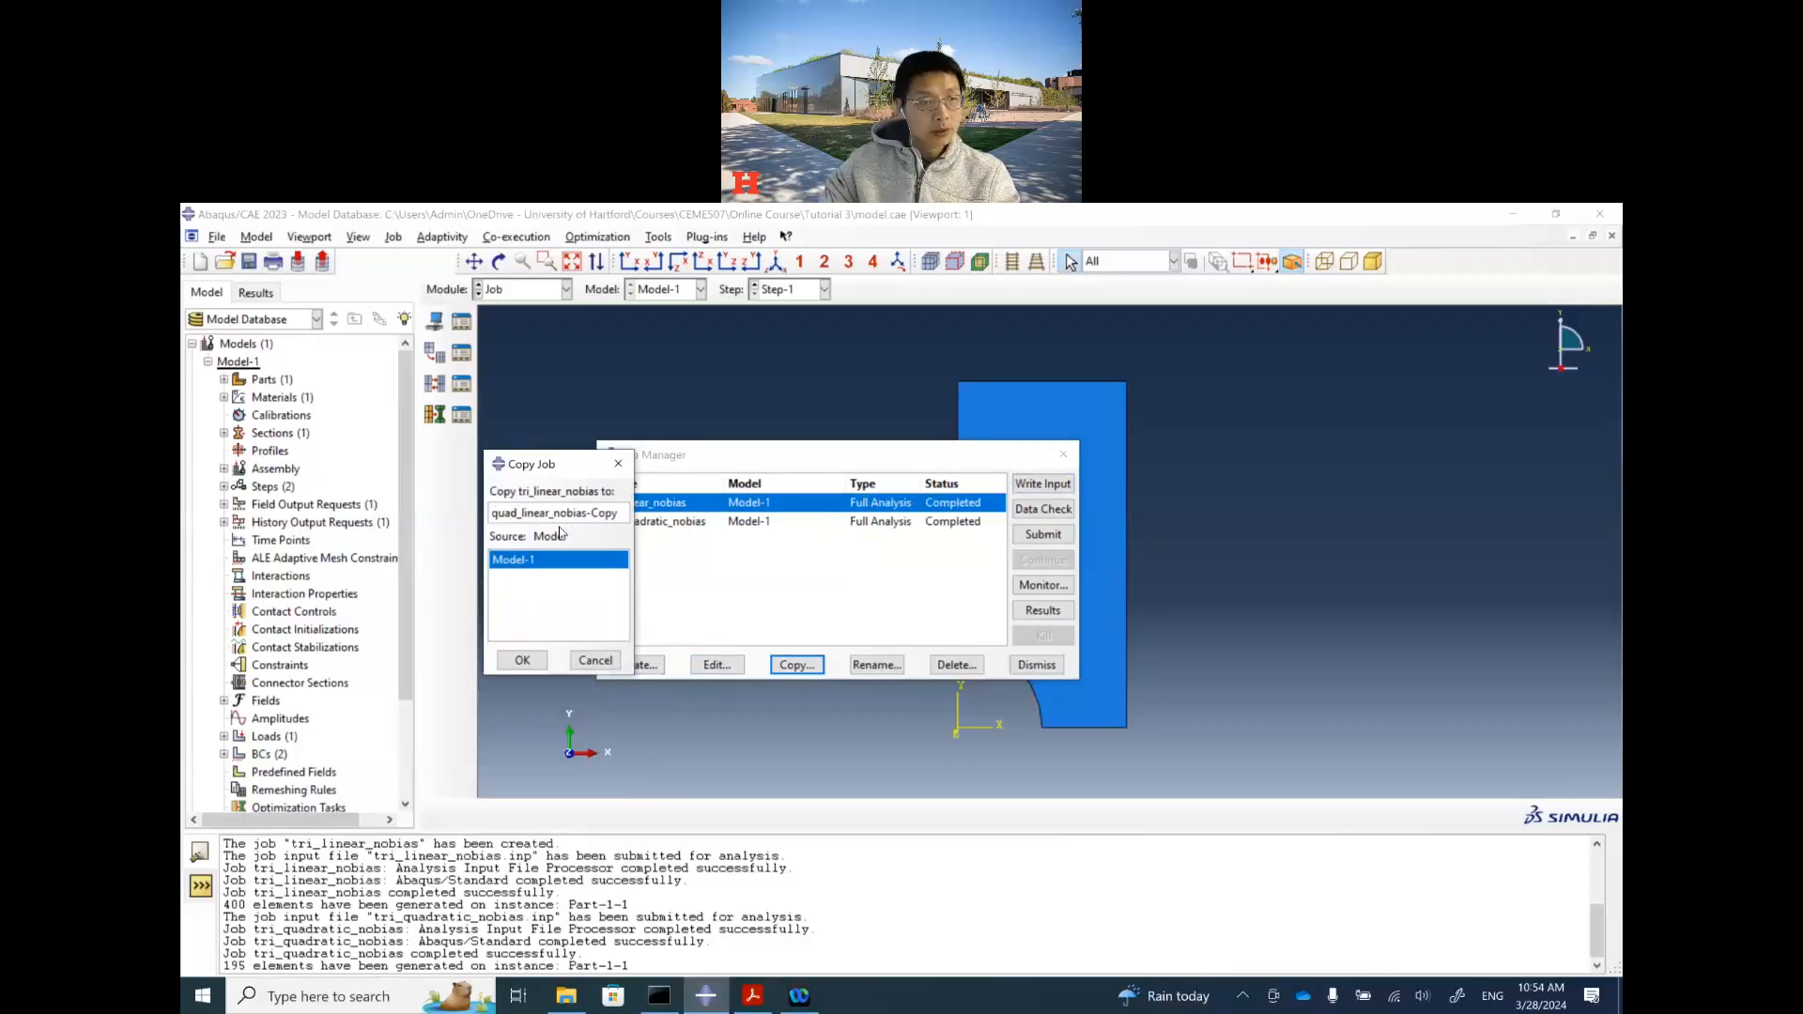
pyautogui.moveTo(620, 512); pyautogui.dragTo(593, 513)
pyautogui.press('BackSpace')
pyautogui.press('BackSpace')
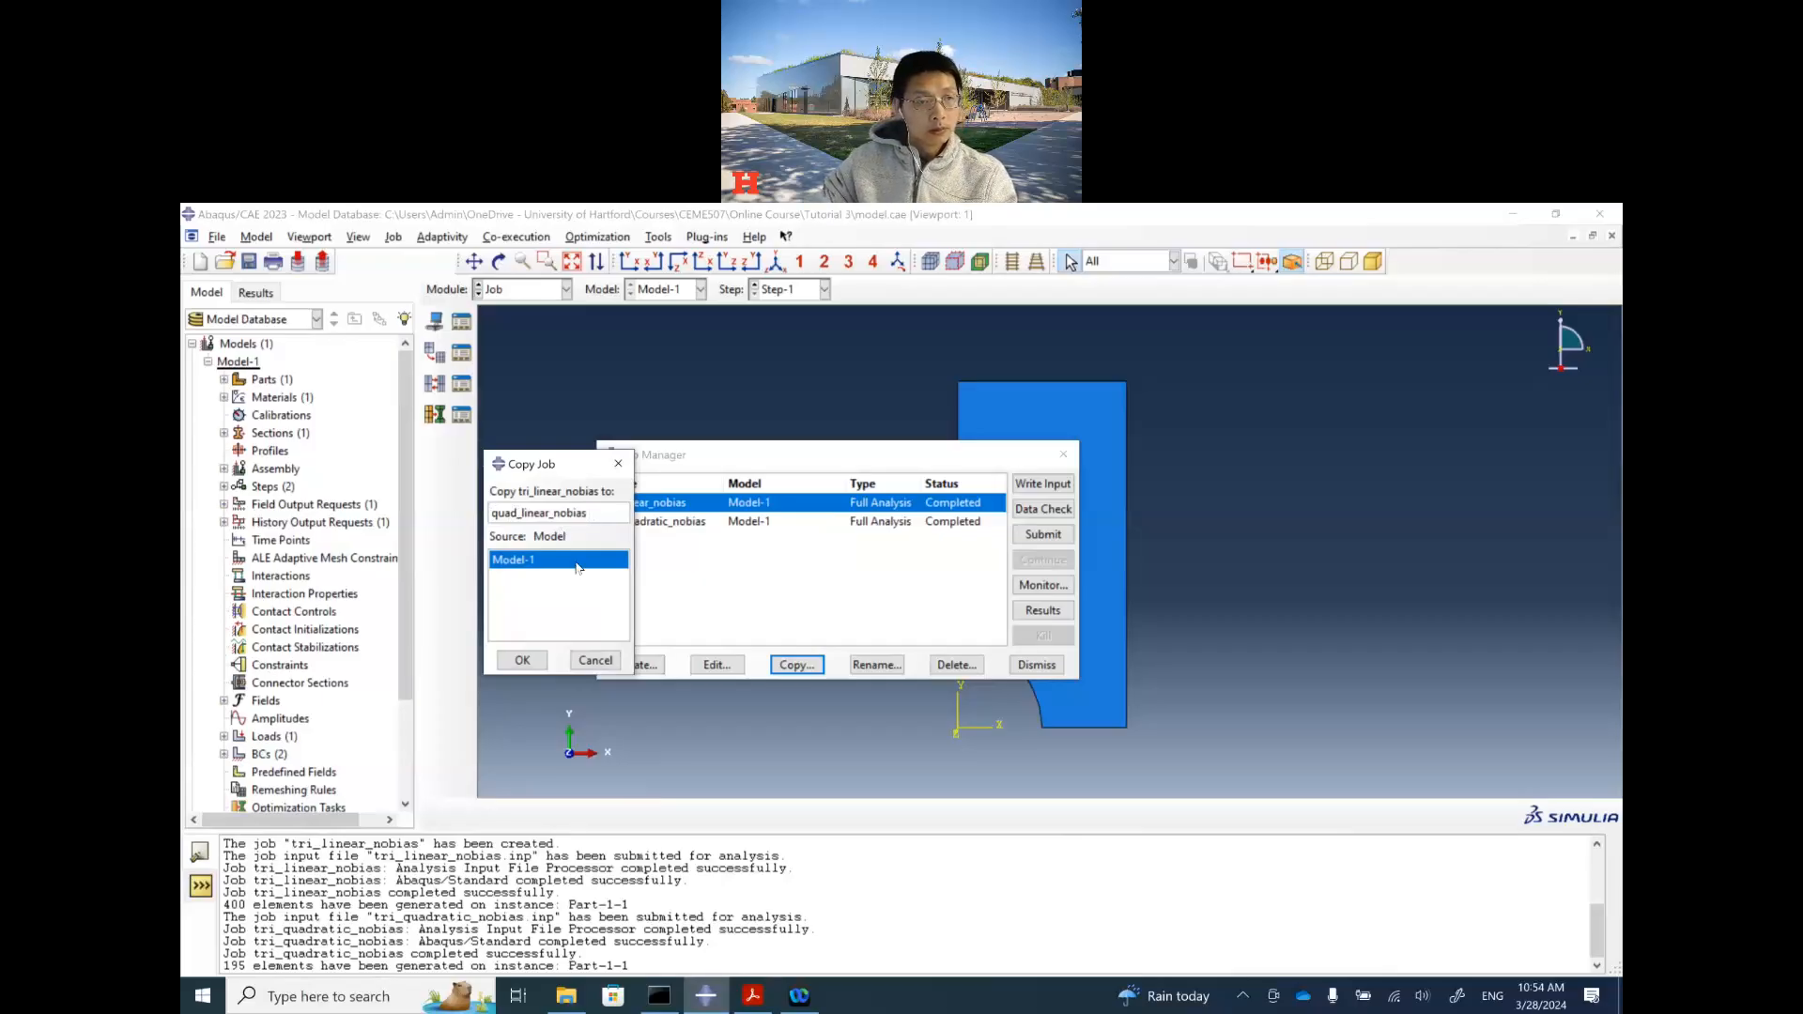
pyautogui.click(533, 659)
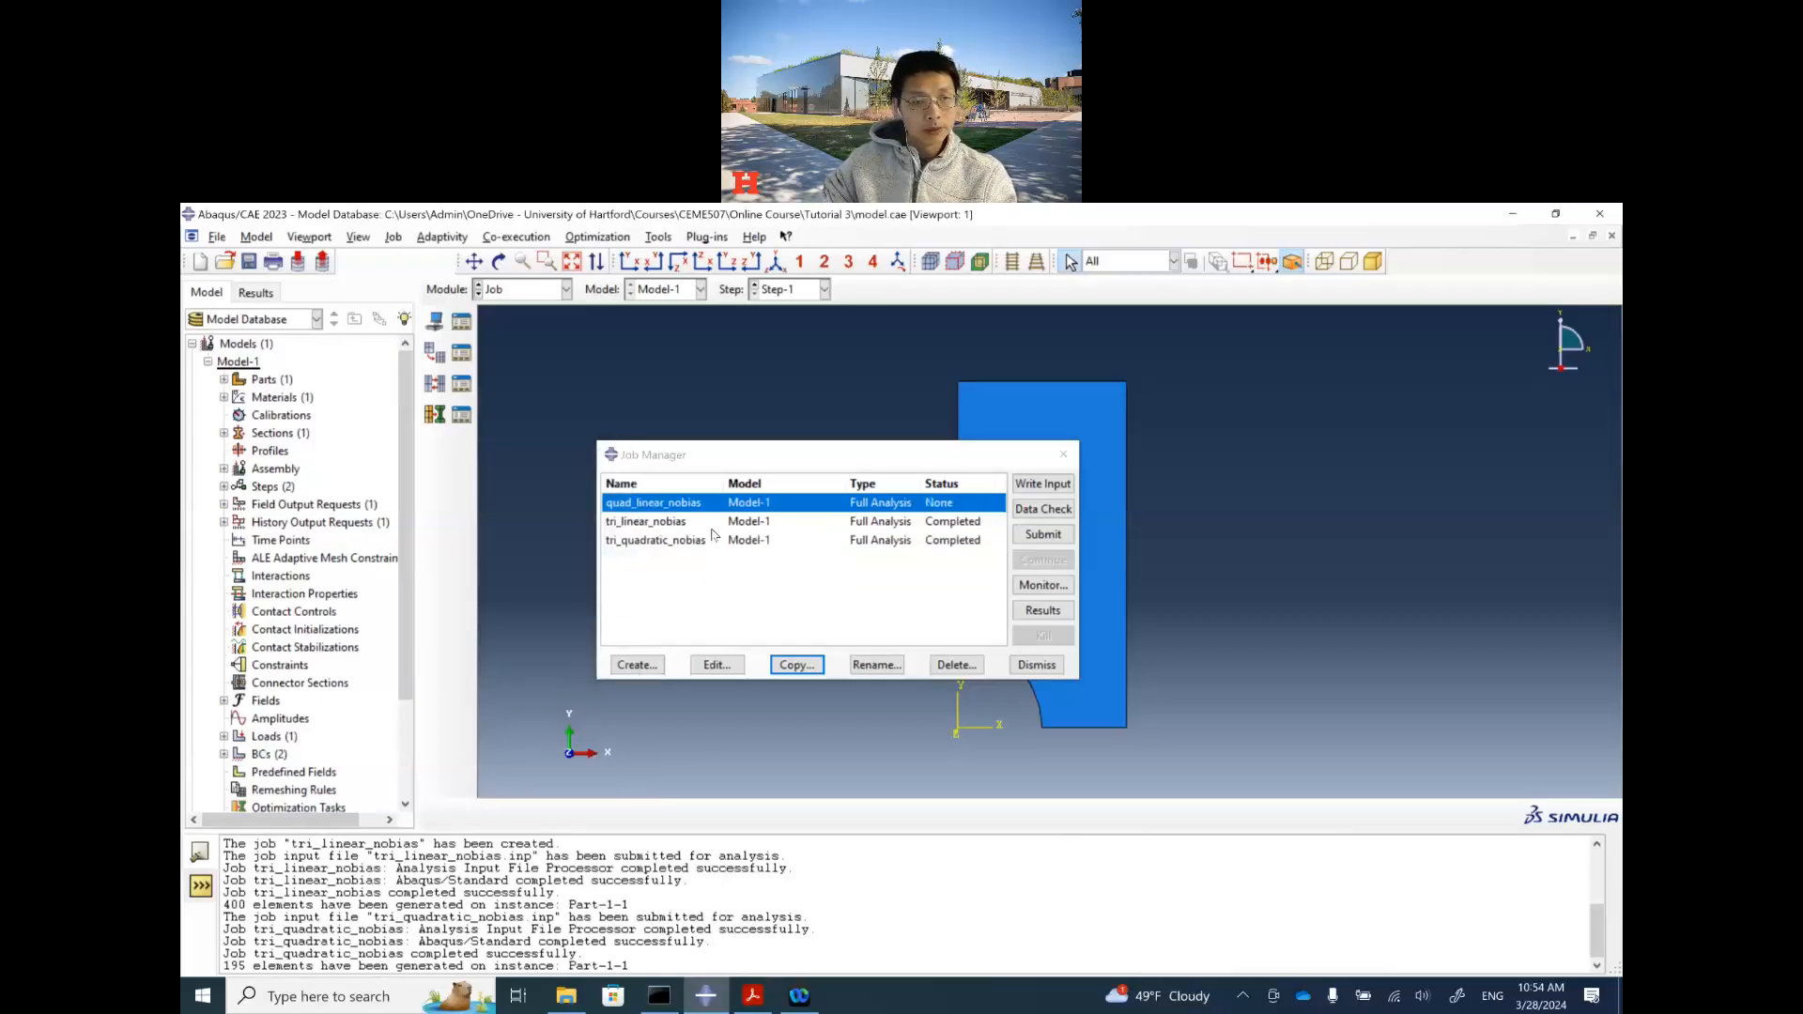
# Step: Submit the quad_linear_nobias job for analysis and plot its S22 stress contours on the deformed plate
pyautogui.click(1039, 535)
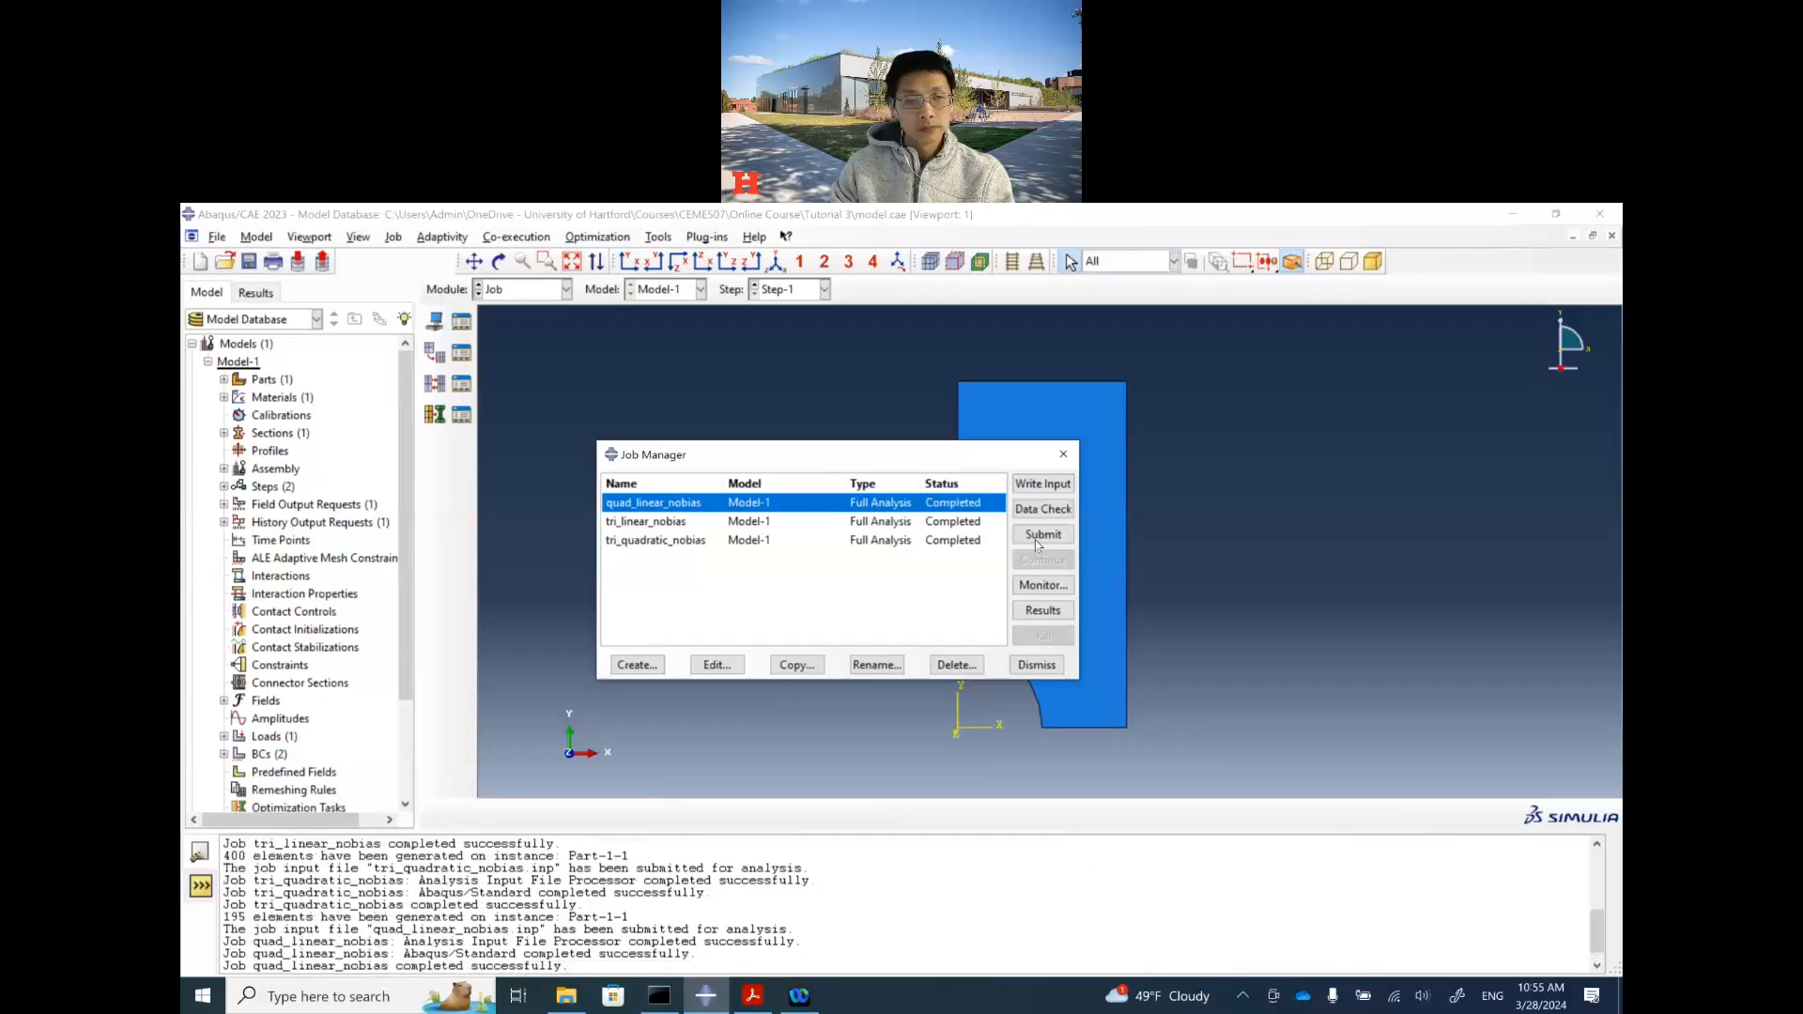
pyautogui.click(1041, 611)
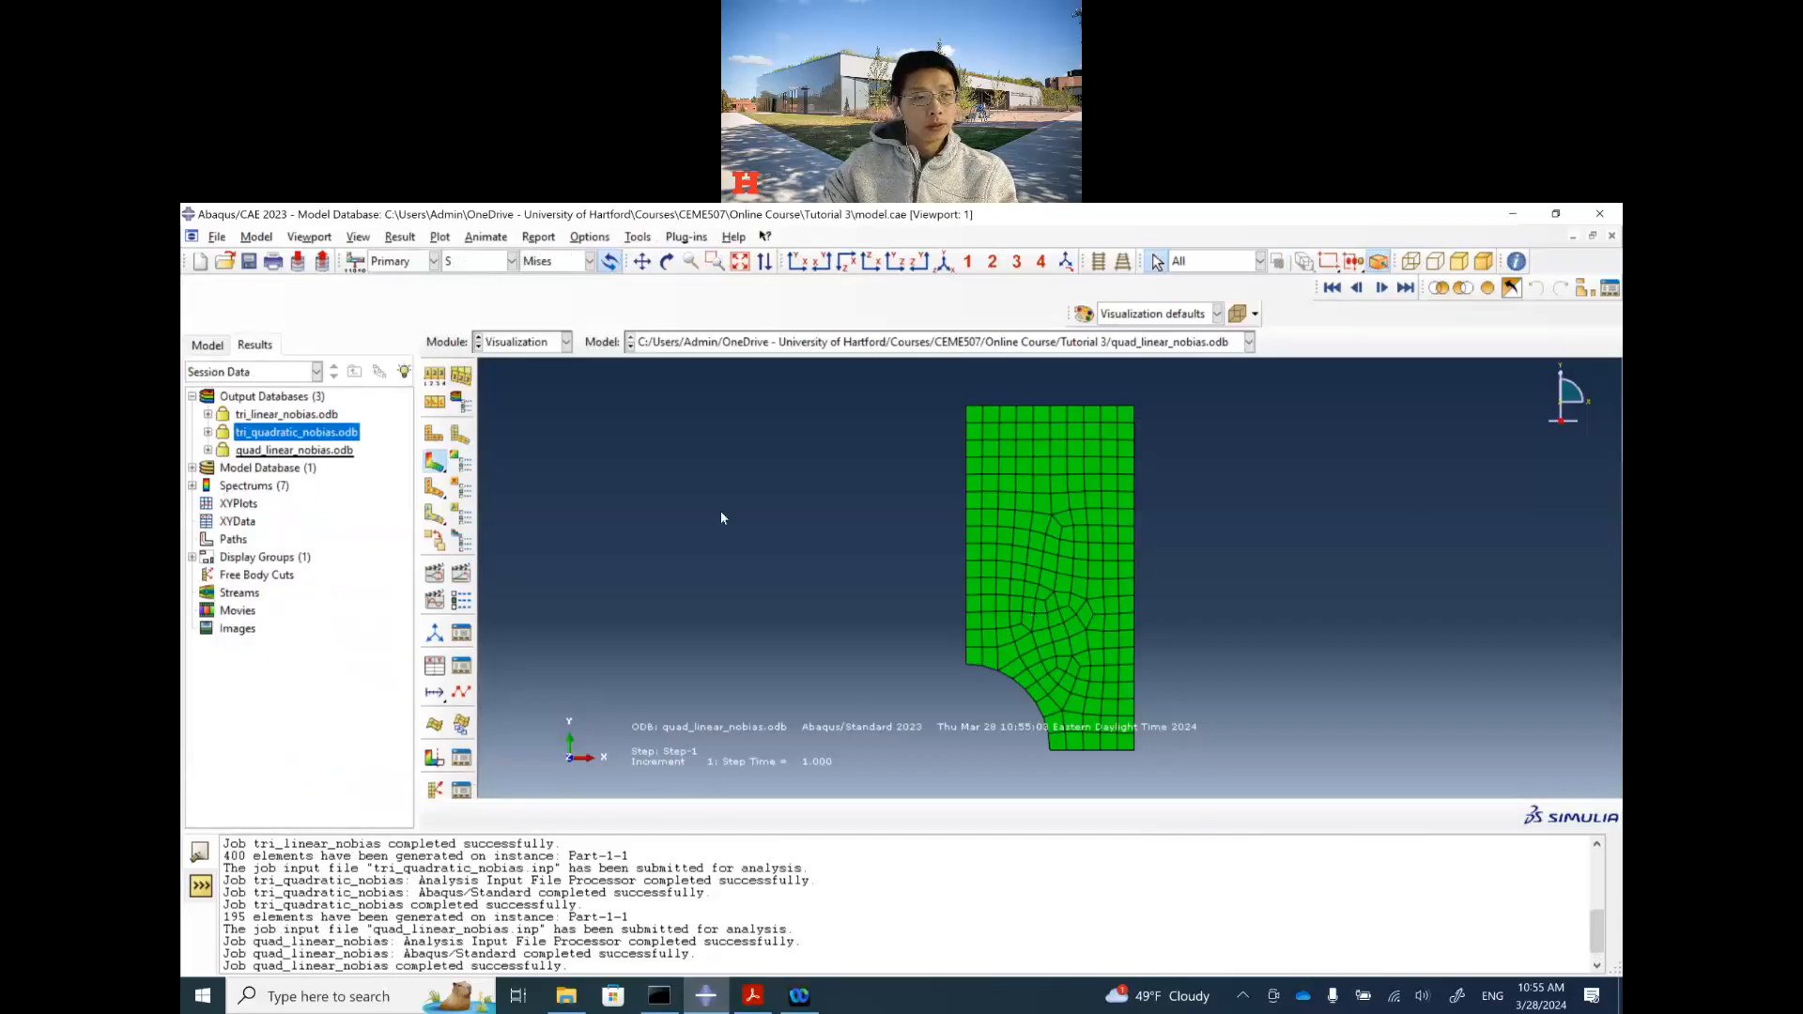
pyautogui.click(434, 461)
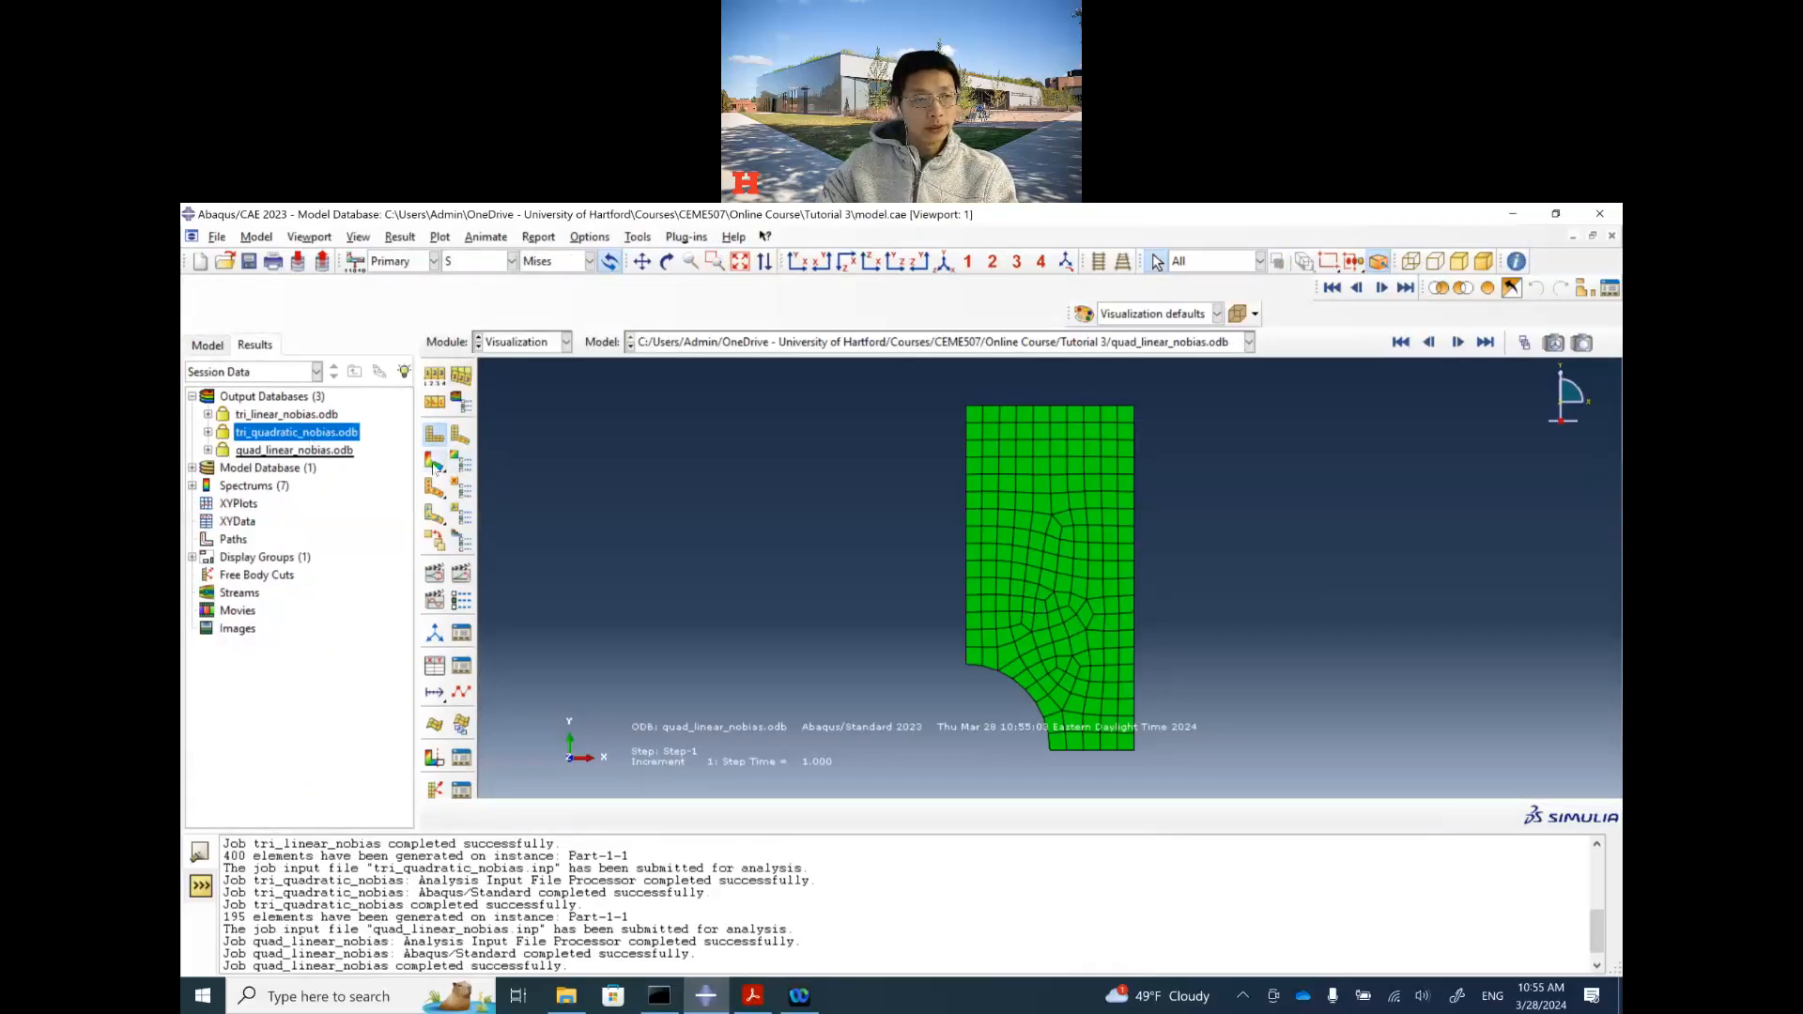
pyautogui.click(551, 266)
pyautogui.click(563, 498)
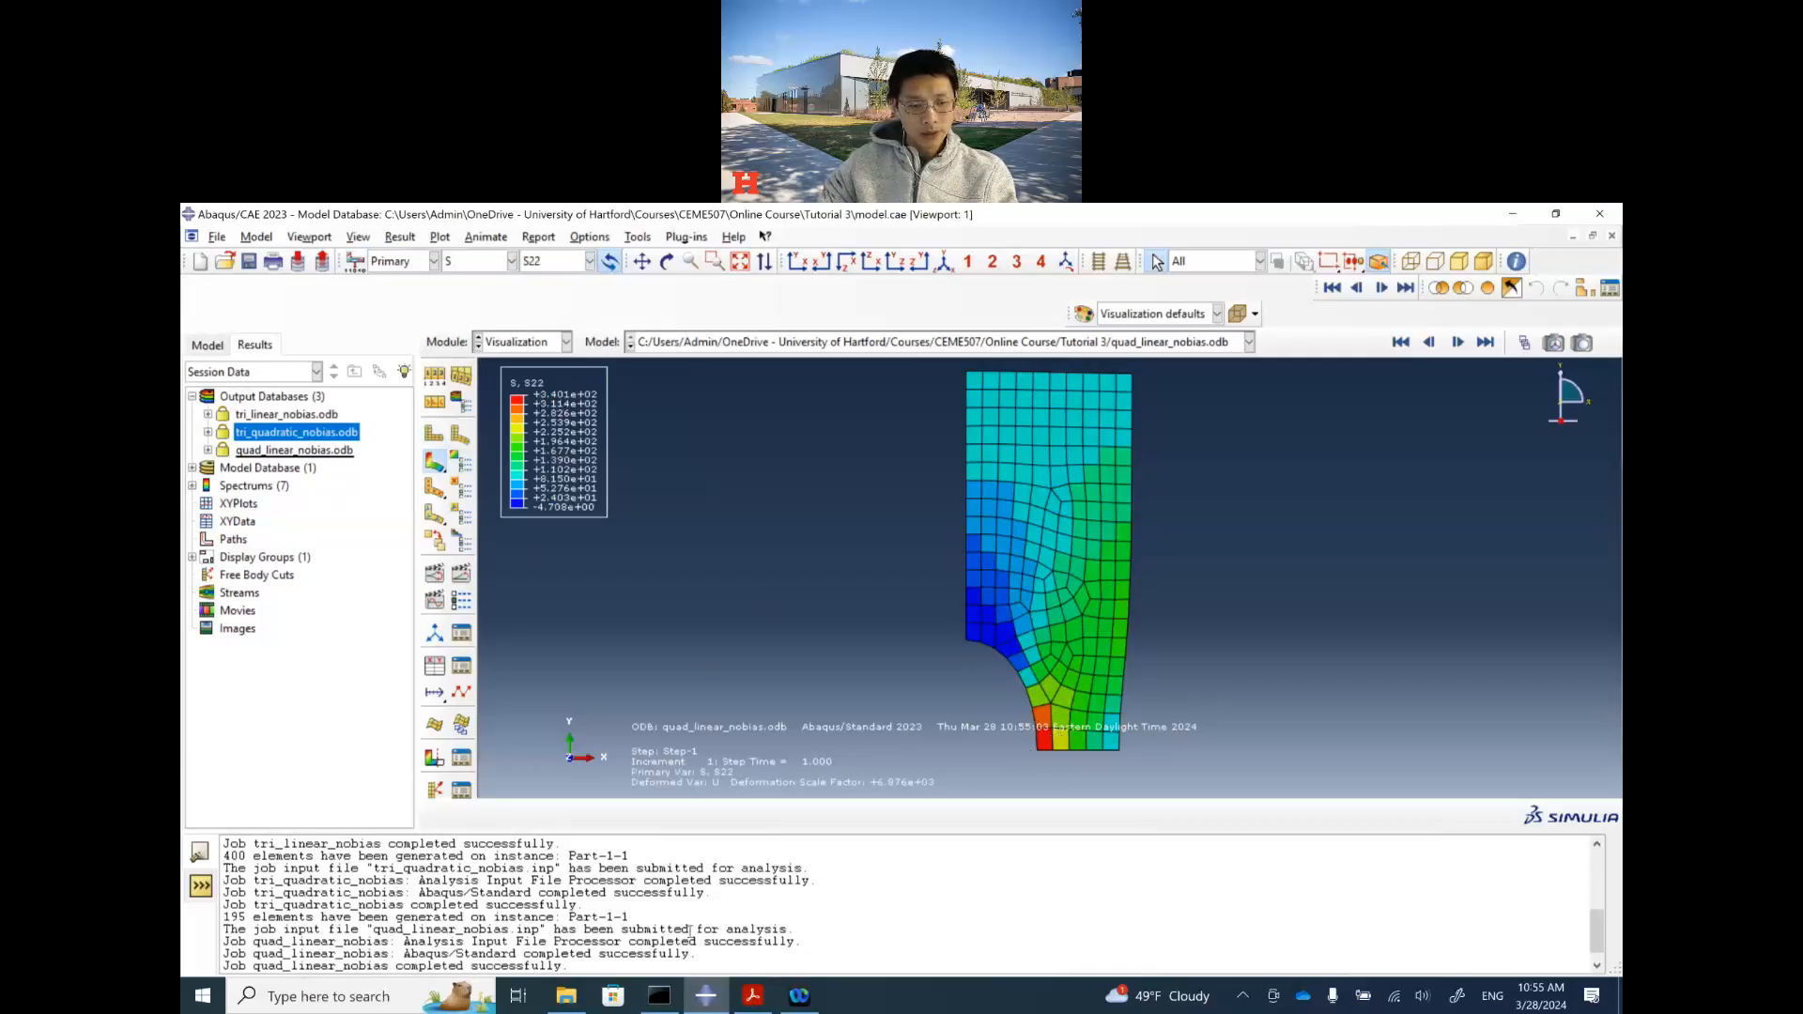
# Step: Switch to the tutorial PDF and compare the S22 contours with its 4-node Quad (linear interpolation) result
pyautogui.click(761, 1001)
pyautogui.scroll(-5, 704, 845)
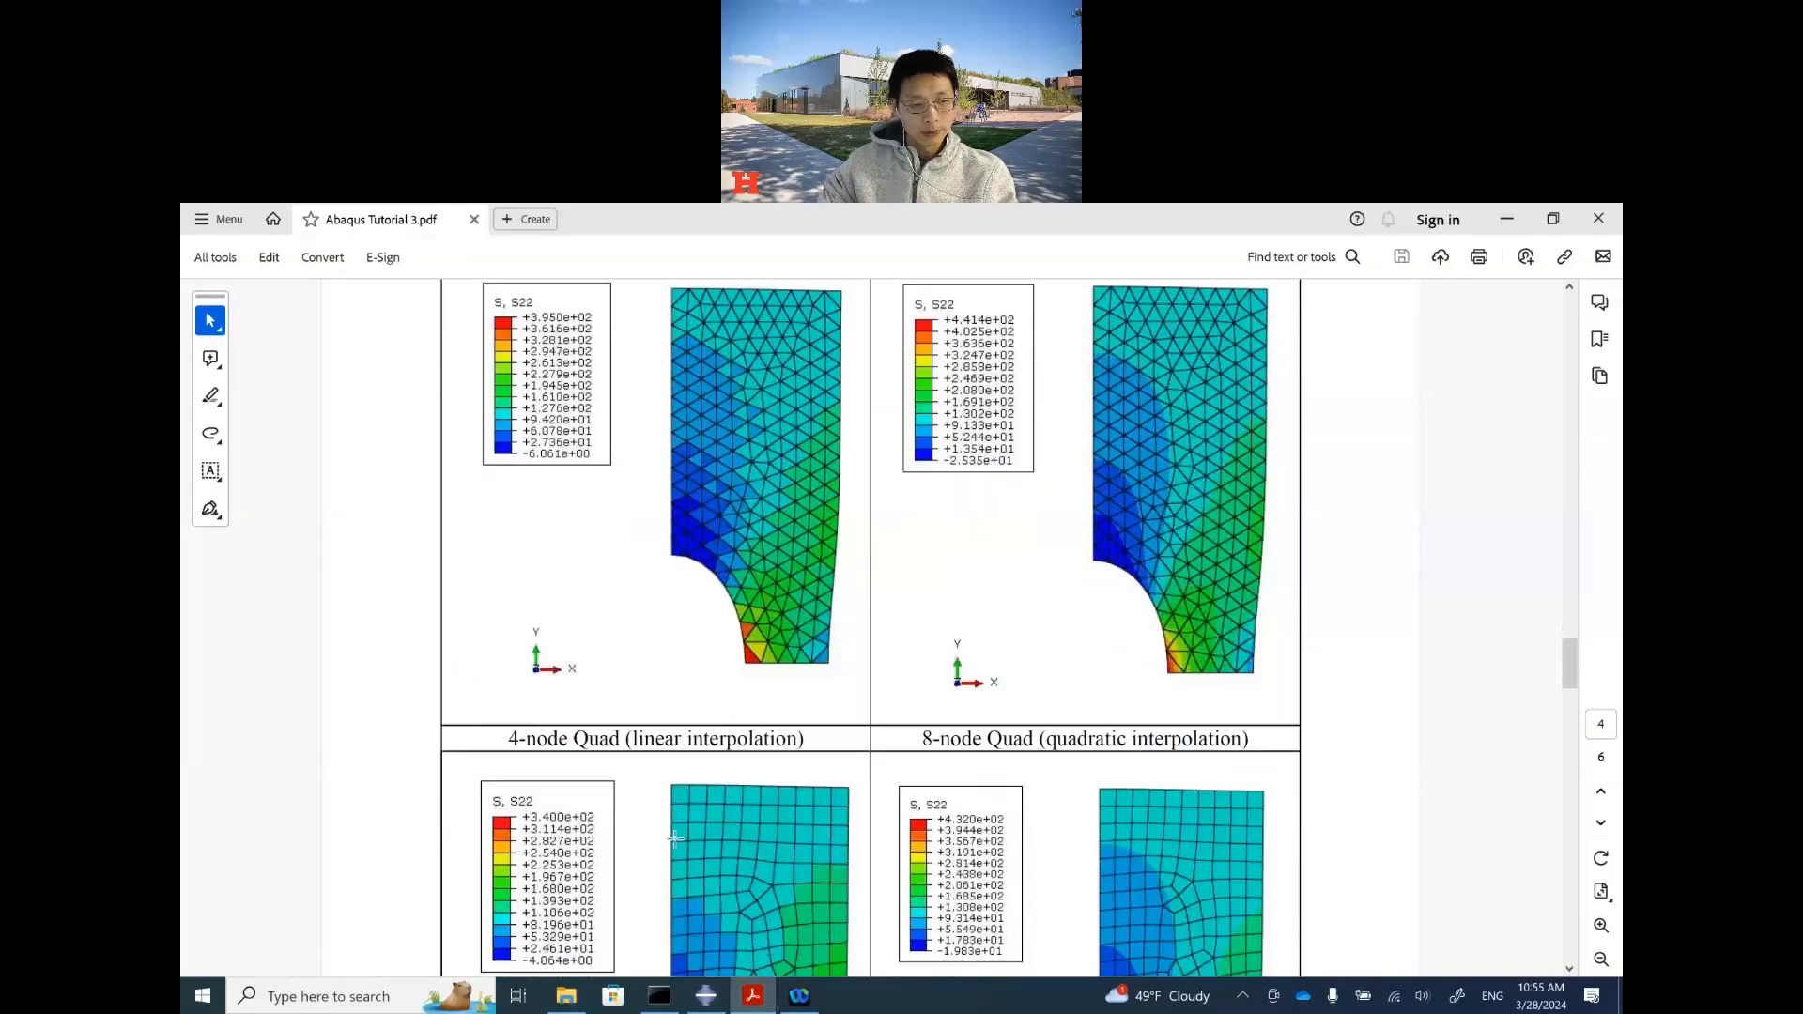
pyautogui.scroll(-1, 744, 913)
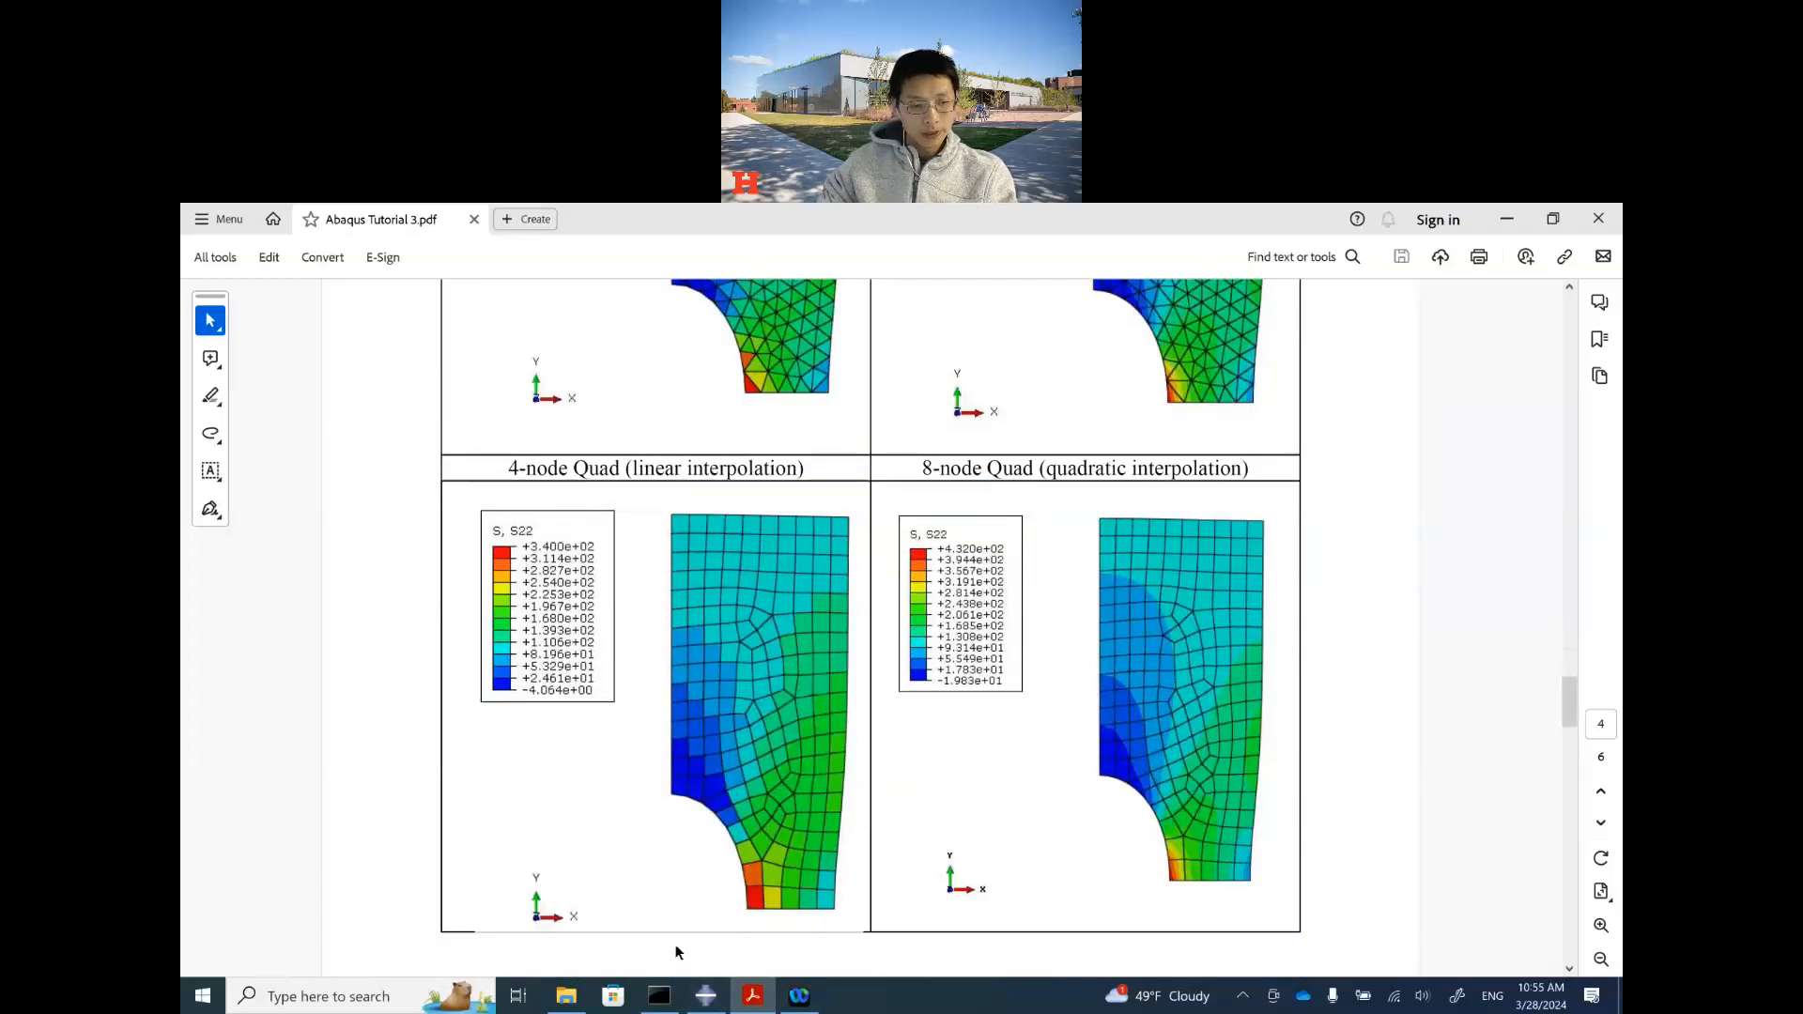
# Step: Switch back to Abaqus/CAE, return to the Mesh module and delete the part instance's linear quad mesh
pyautogui.click(706, 995)
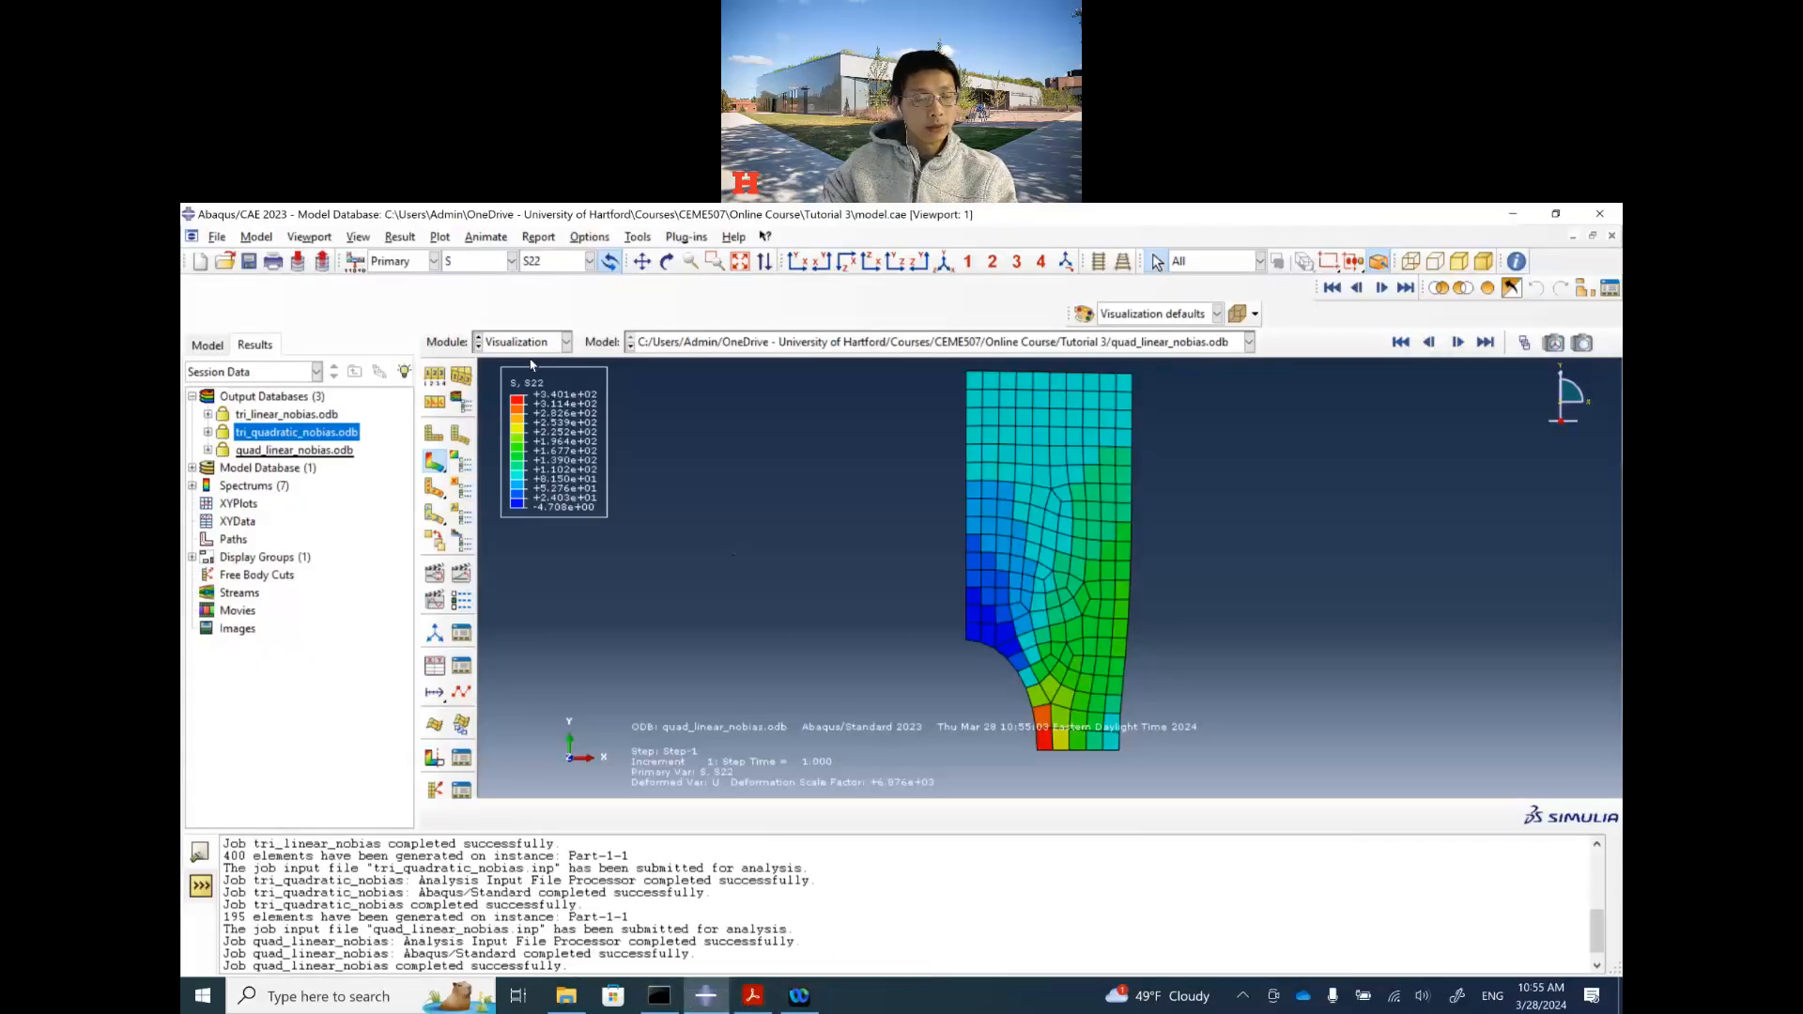
pyautogui.click(530, 344)
pyautogui.click(555, 488)
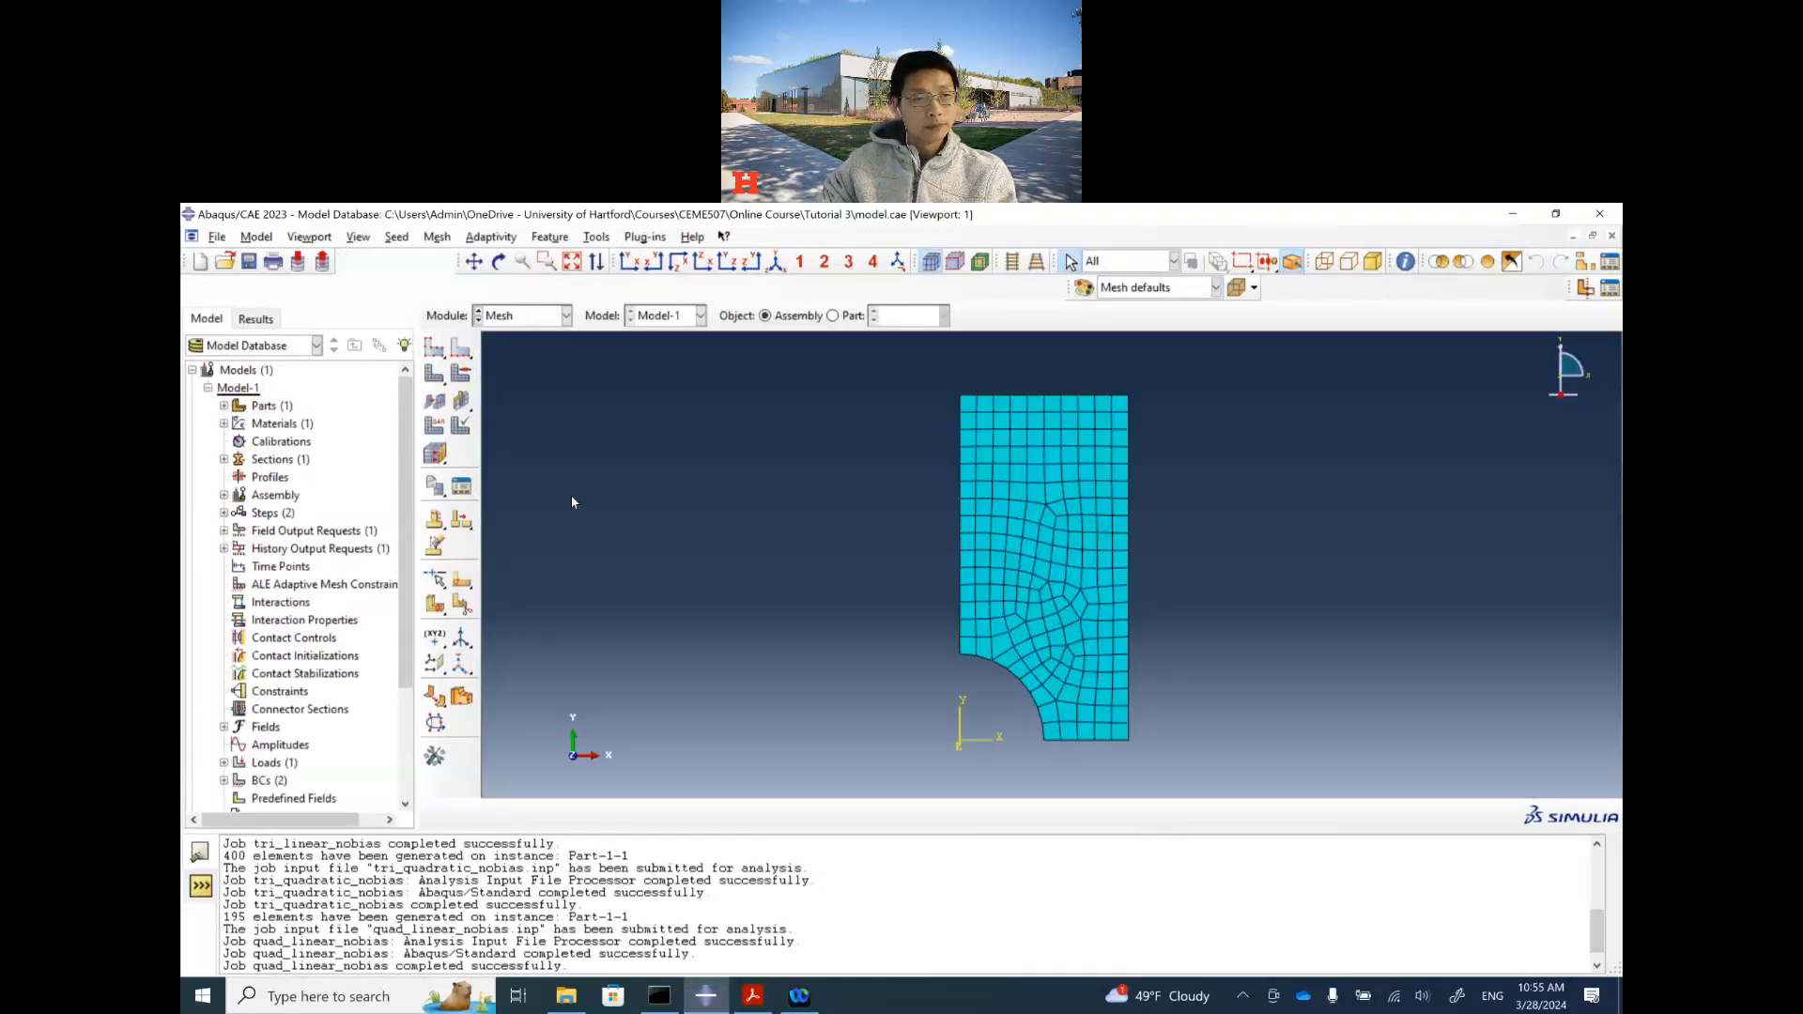
pyautogui.click(437, 375)
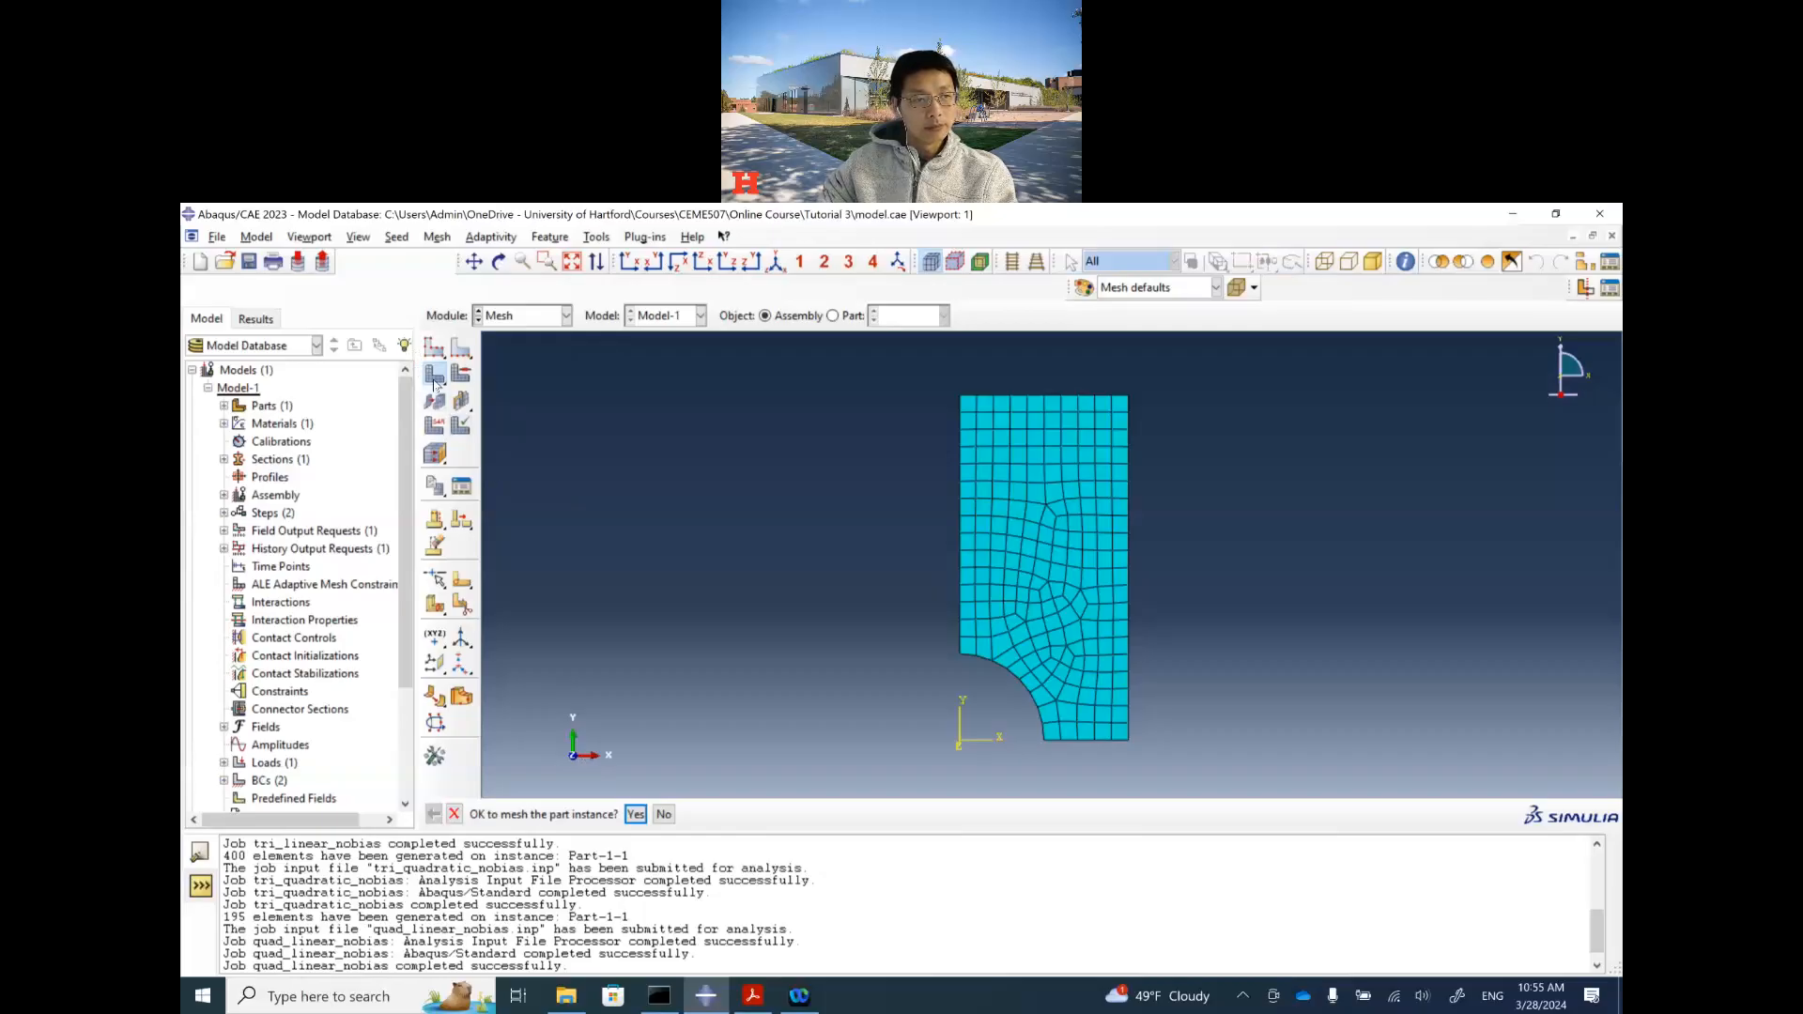
pyautogui.moveTo(436, 383); pyautogui.dragTo(516, 379)
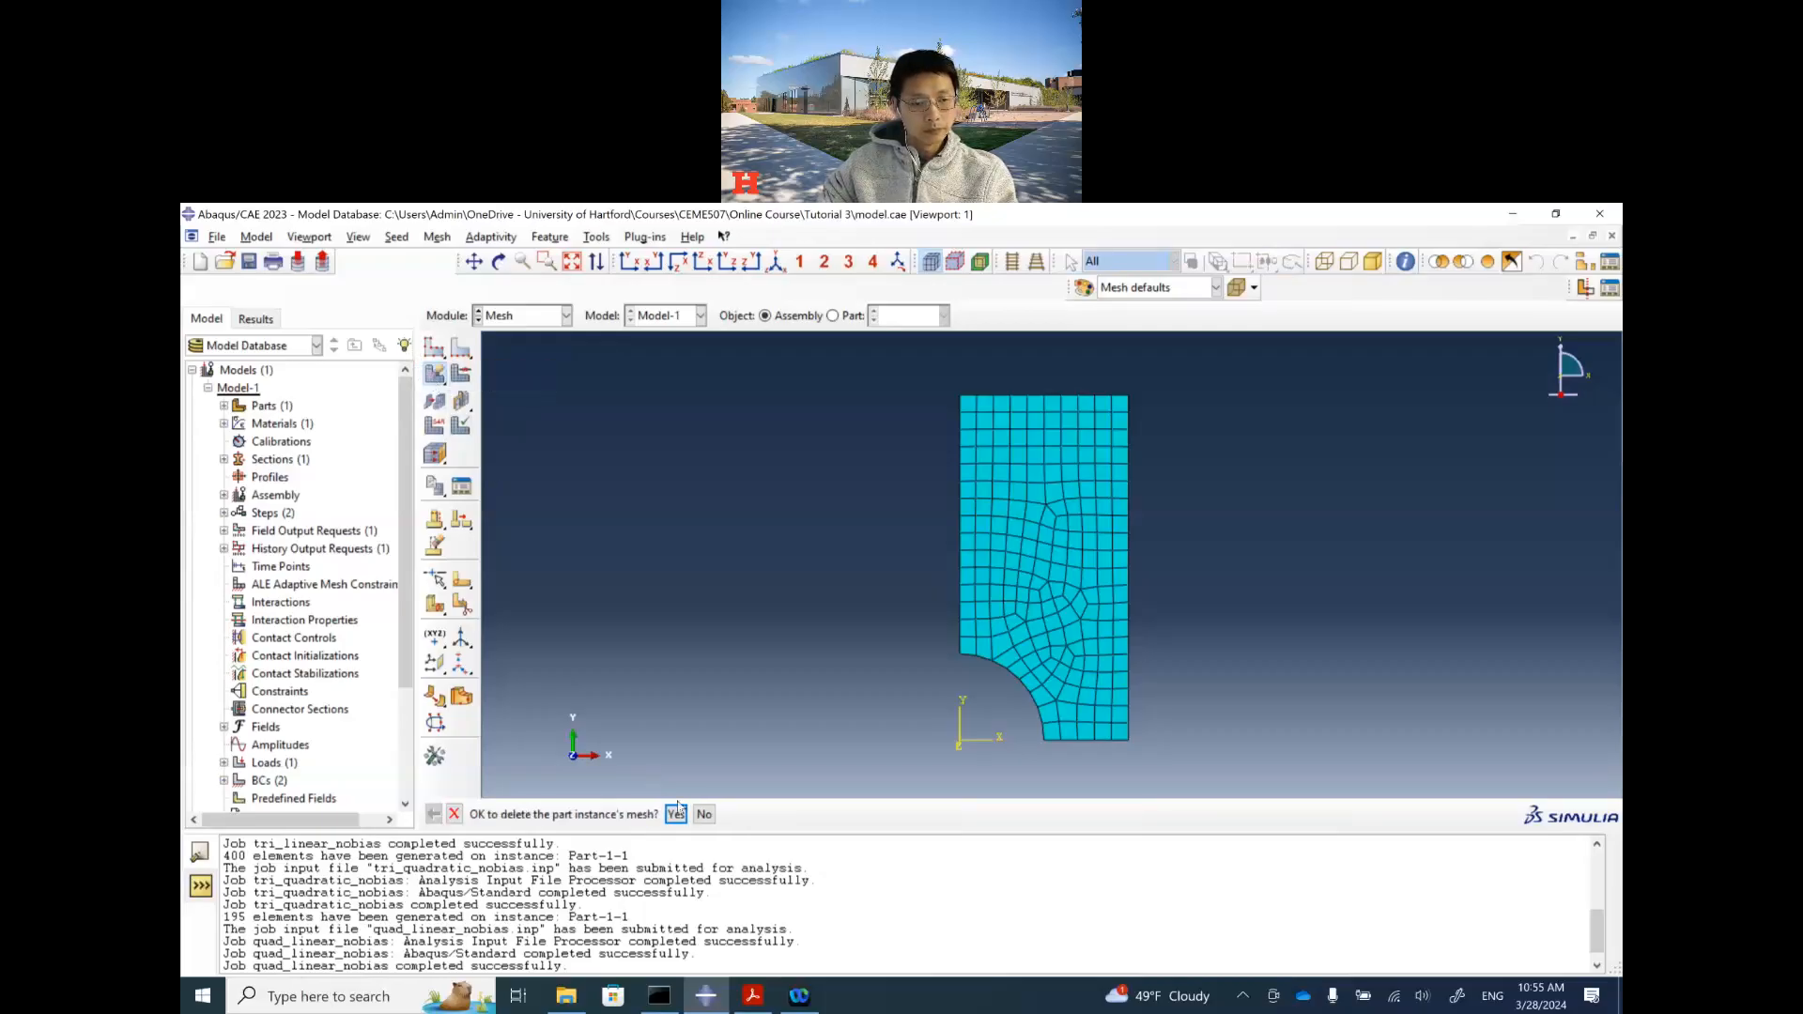
pyautogui.click(676, 815)
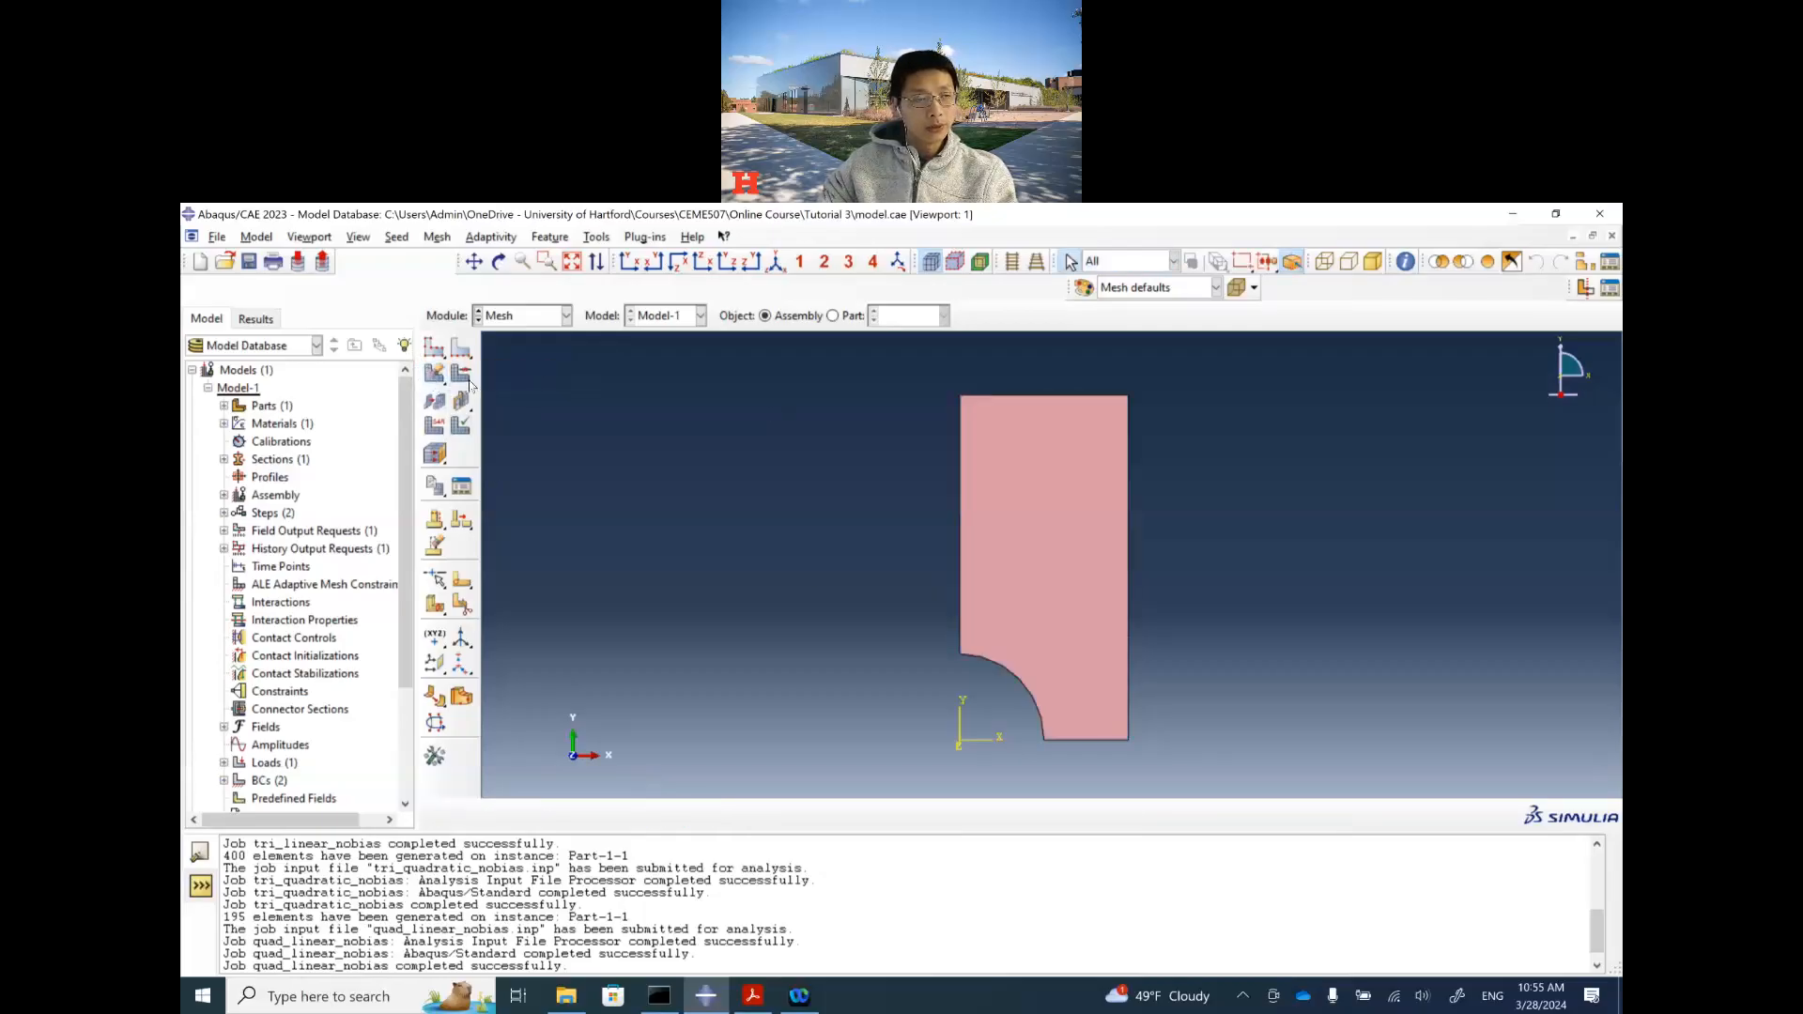
# Step: Assign Standard quadratic 8-node quad elements (CPS8R) with reduced integration to the plate region
pyautogui.click(435, 425)
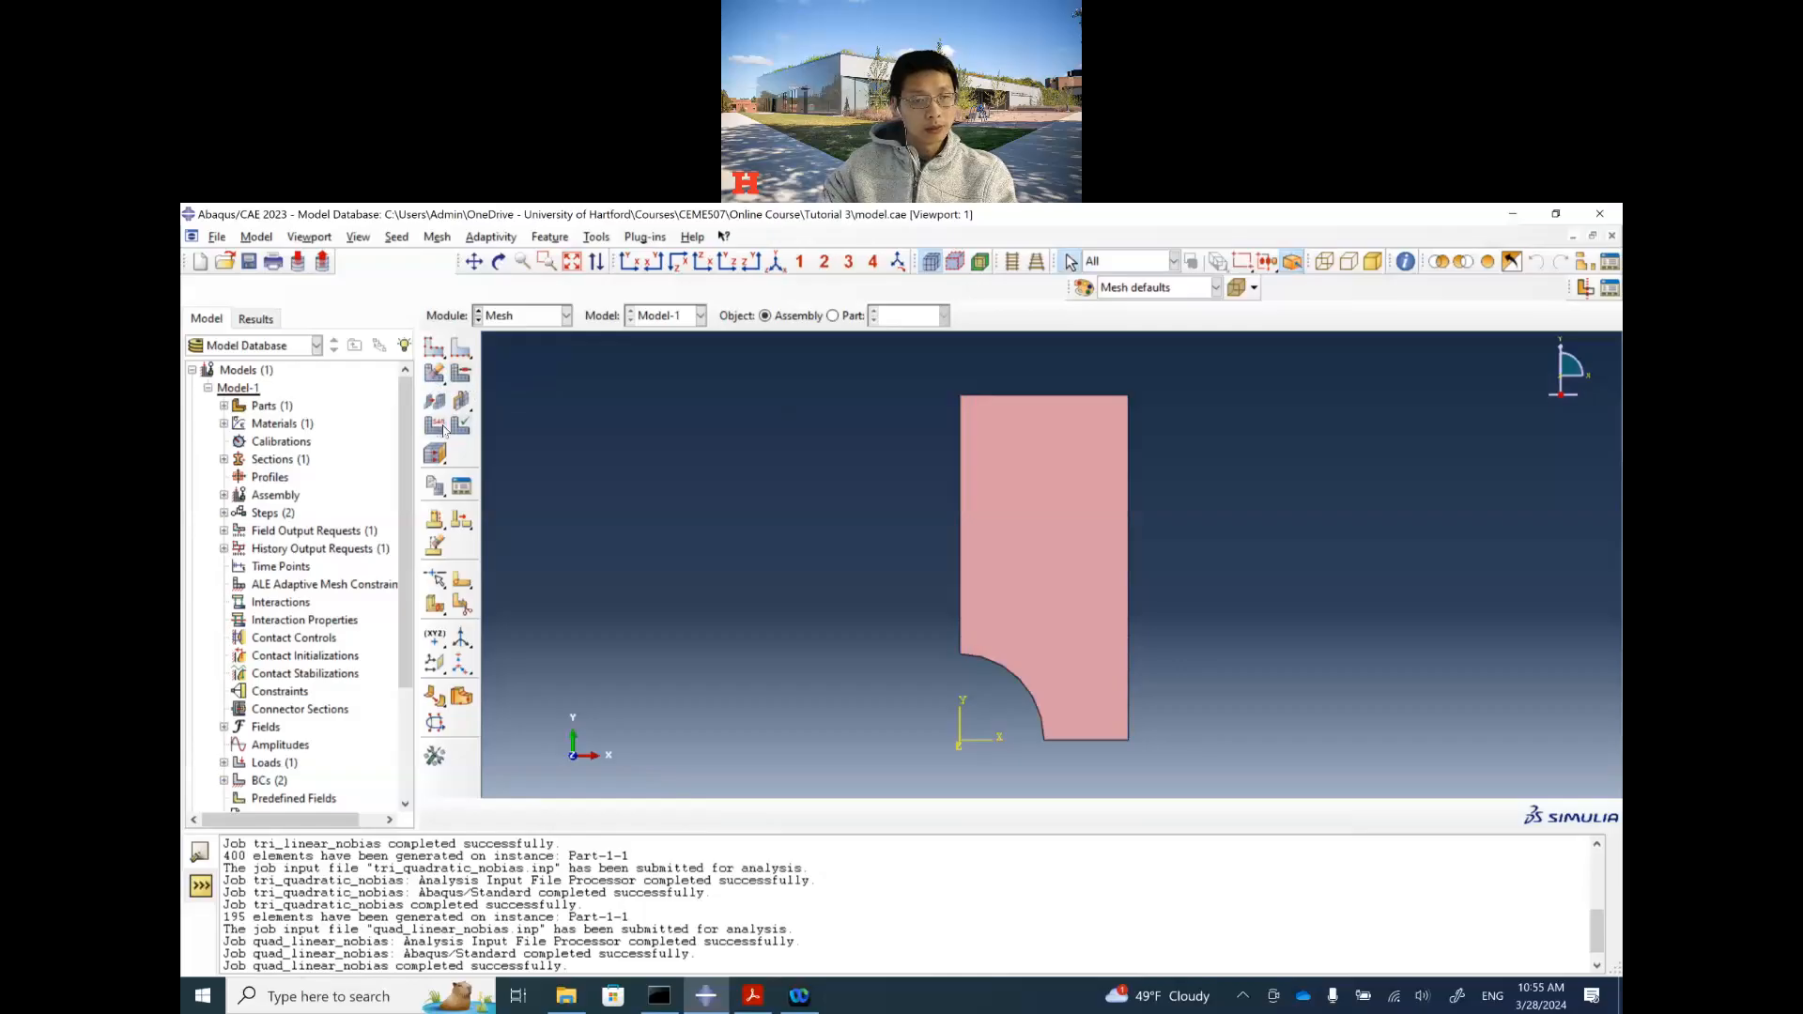
pyautogui.click(1073, 588)
pyautogui.click(842, 815)
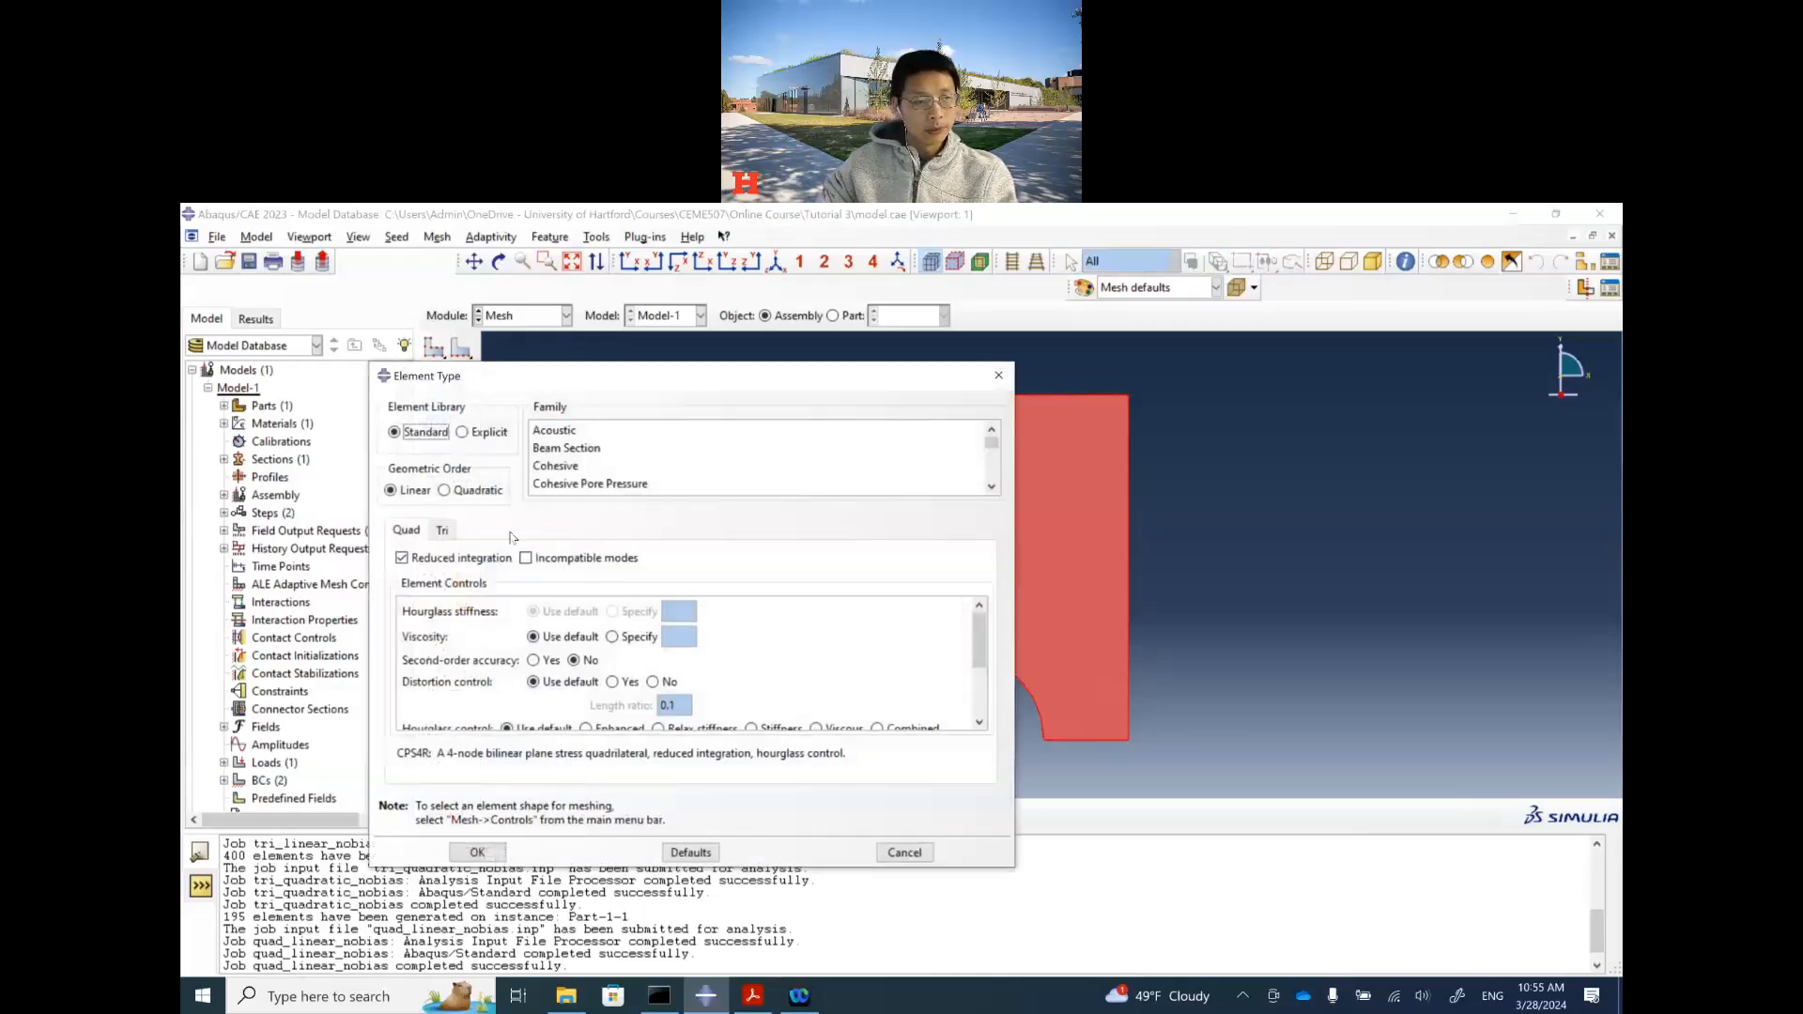
pyautogui.click(453, 495)
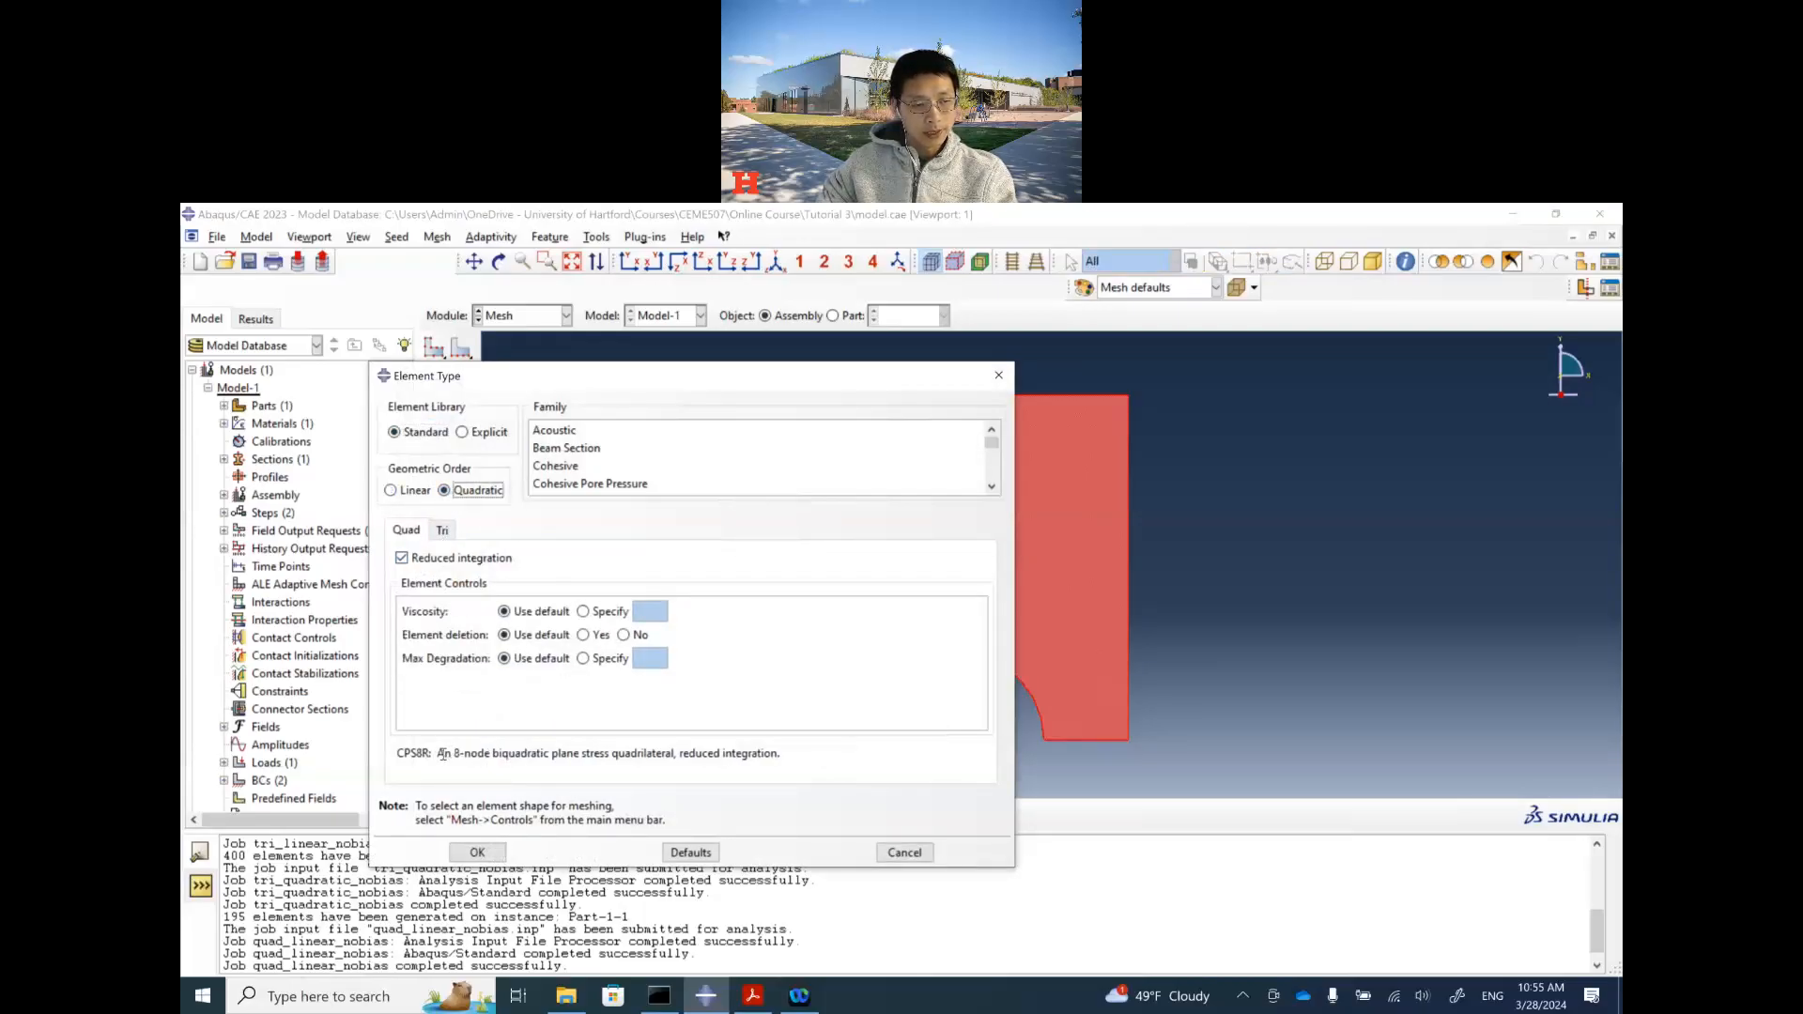
pyautogui.moveTo(444, 754); pyautogui.dragTo(665, 766)
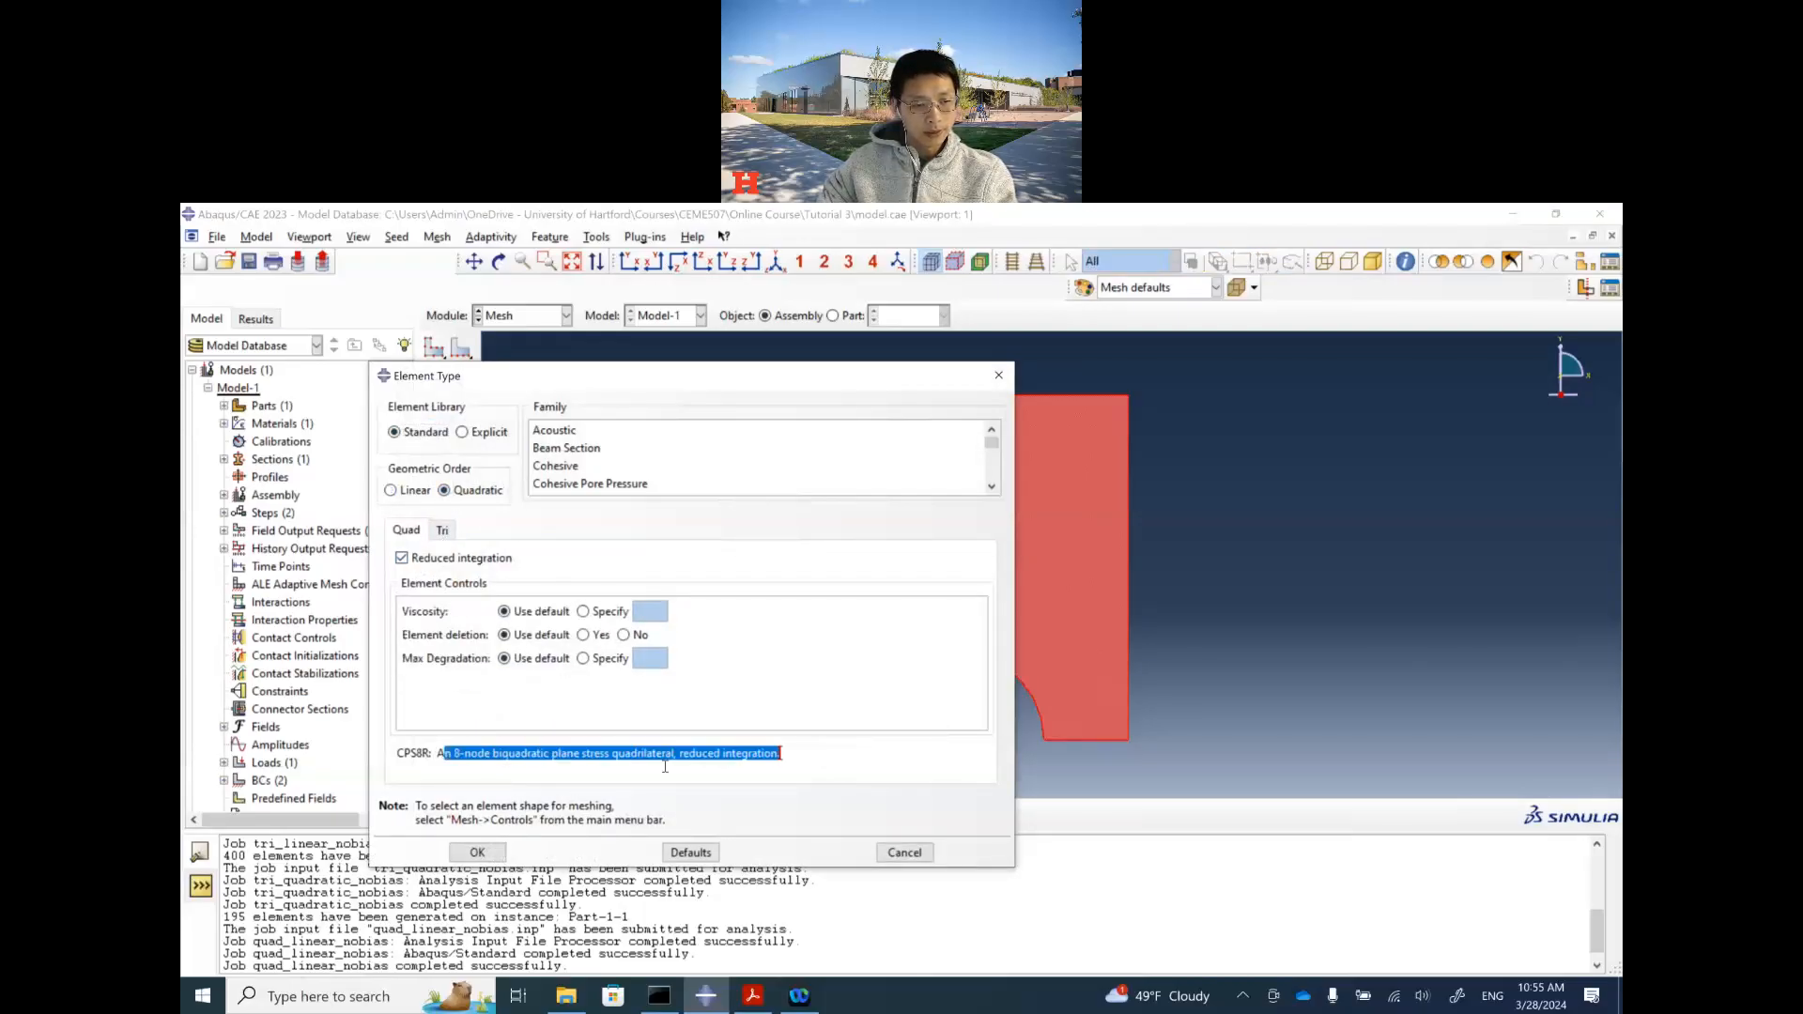
pyautogui.click(477, 852)
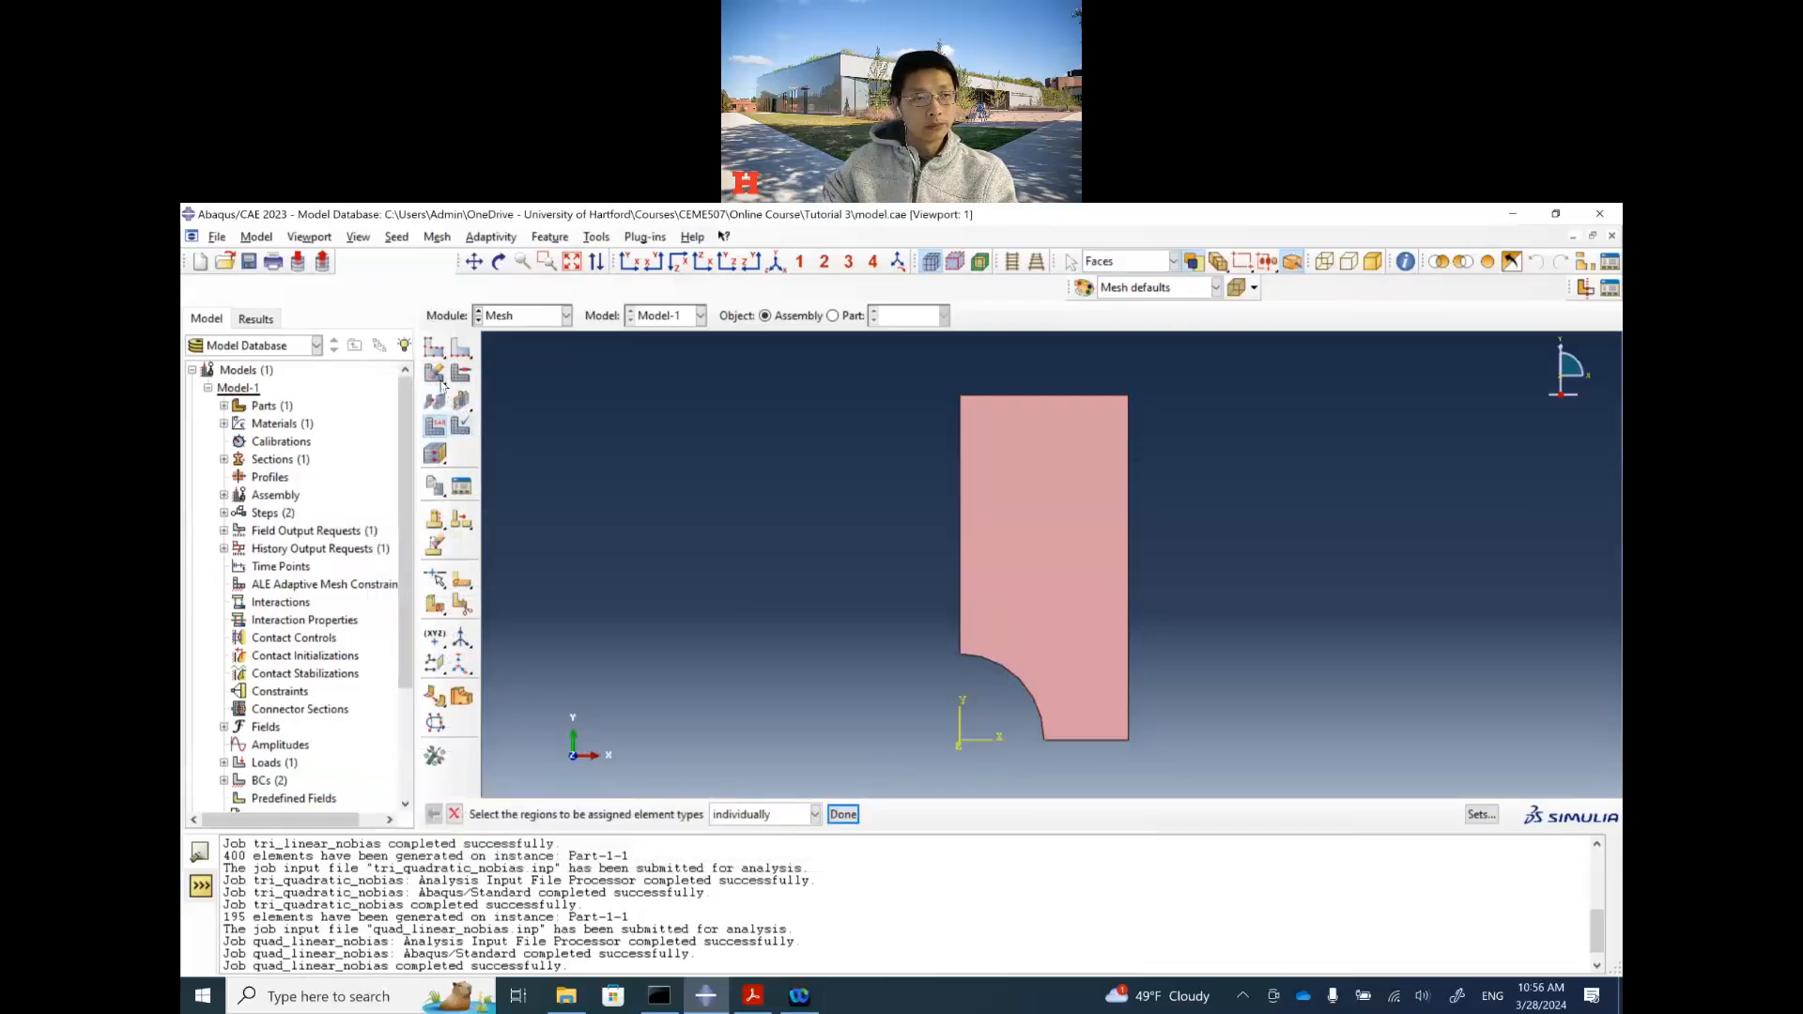
# Step: Mesh the part instance with the quadratic quad elements
pyautogui.click(473, 386)
pyautogui.click(462, 376)
pyautogui.click(665, 814)
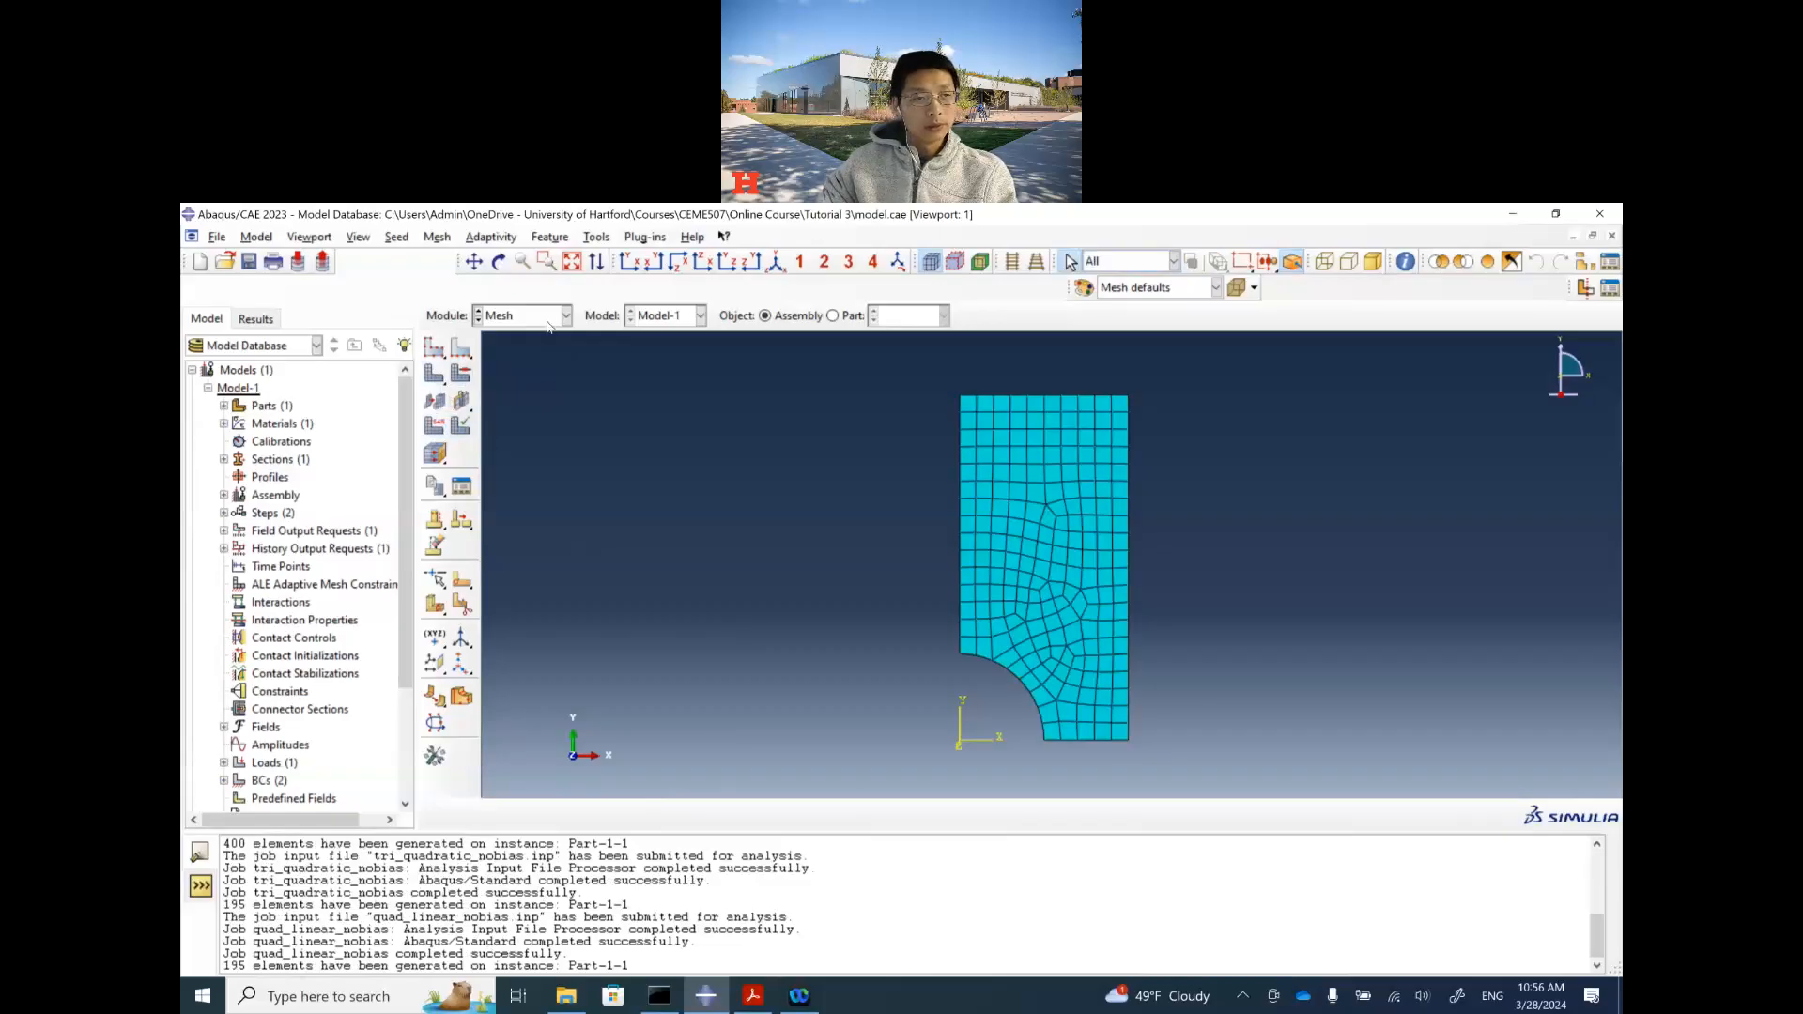
# Step: In the Job module, copy the quad_linear_nobias job as quad_quadratic_nobias and submit the new job for analysis
pyautogui.click(548, 319)
pyautogui.click(511, 478)
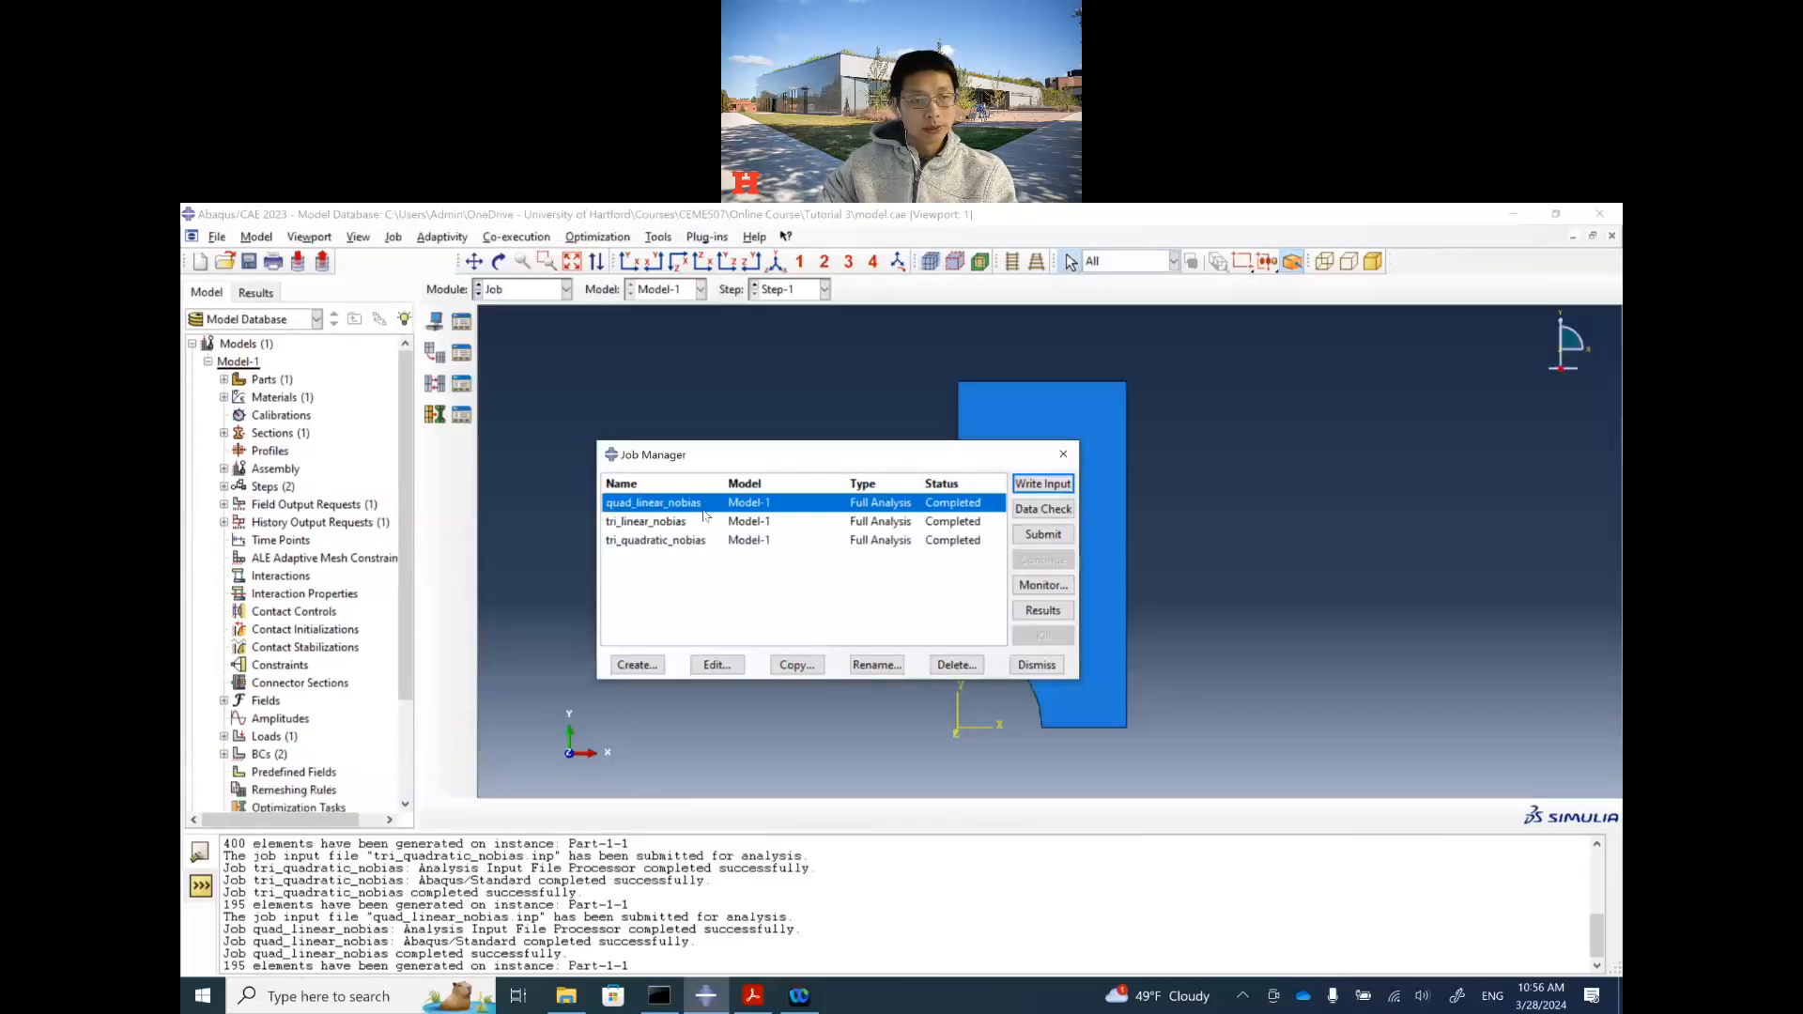
pyautogui.click(797, 665)
pyautogui.press('End')
pyautogui.hotkey('shift', 'Left')
pyautogui.hotkey('shift', 'Left')
pyautogui.hotkey('shift', 'Left')
pyautogui.hotkey('shift', 'Left')
pyautogui.press('BackSpace')
pyautogui.press('BackSpace')
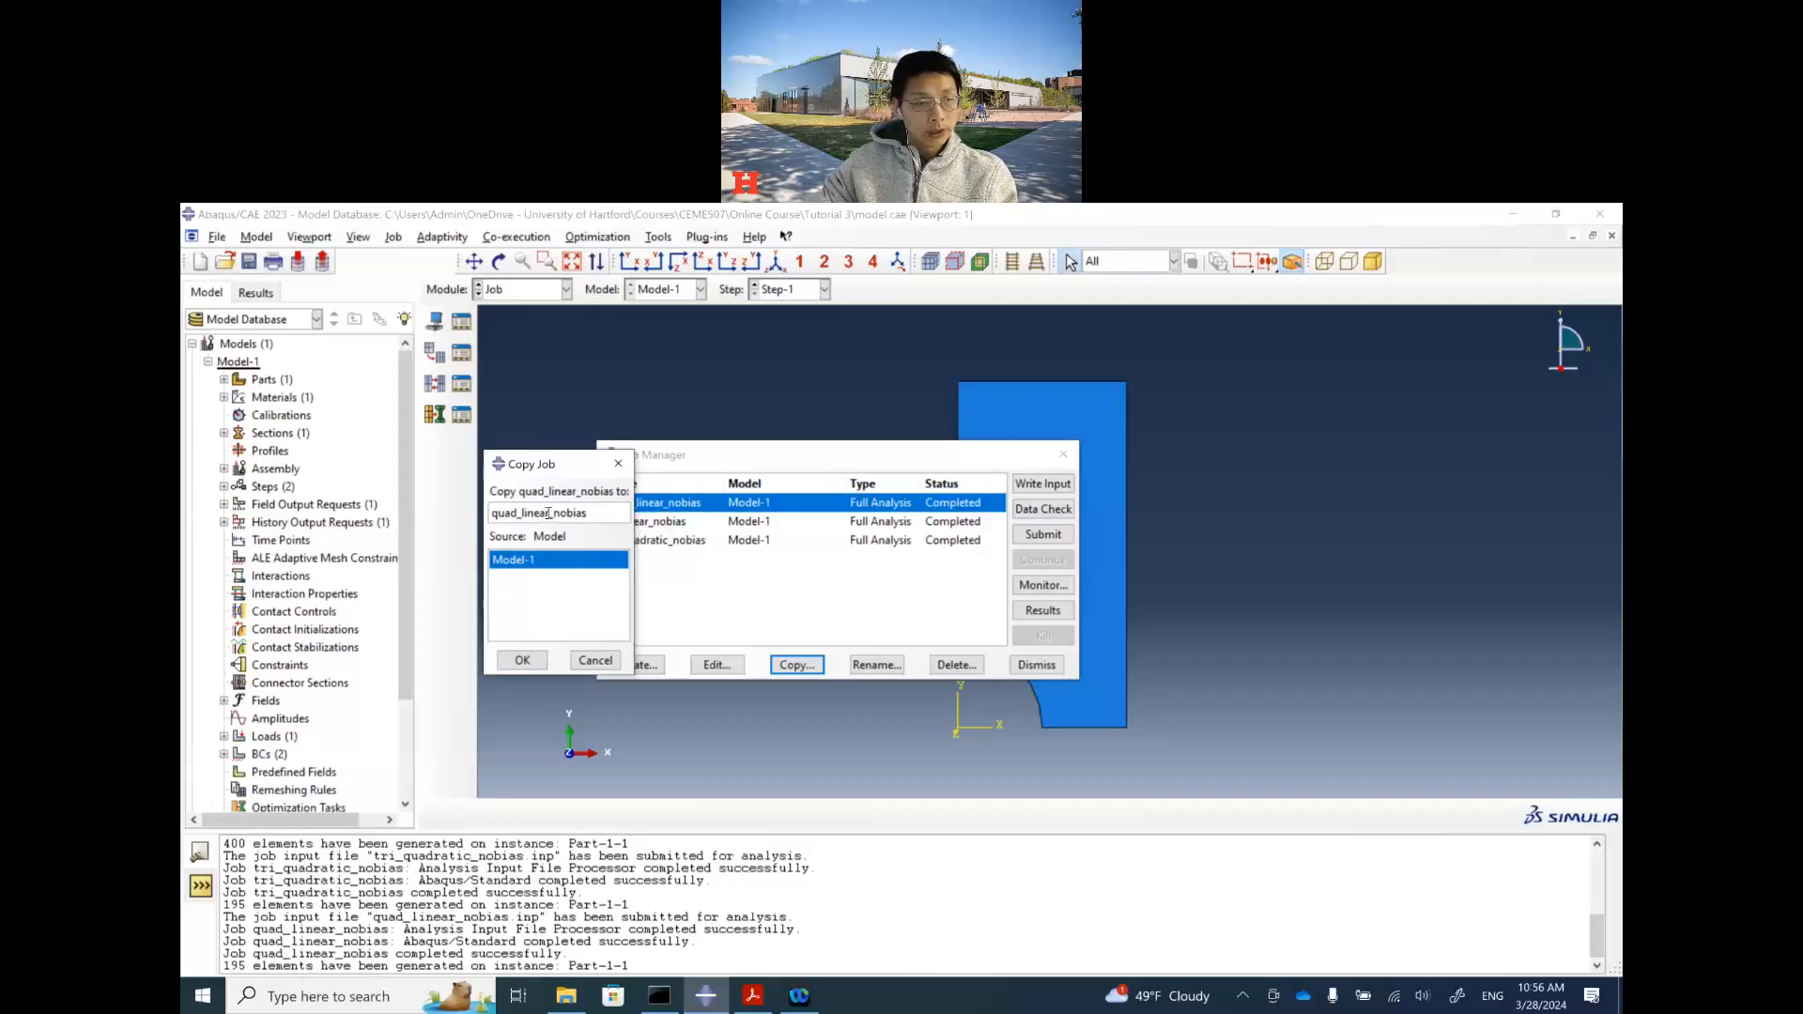
pyautogui.press('BackSpace')
pyautogui.press('BackSpace')
pyautogui.press('BackSpace')
pyautogui.press('BackSpace')
pyautogui.press('BackSpace')
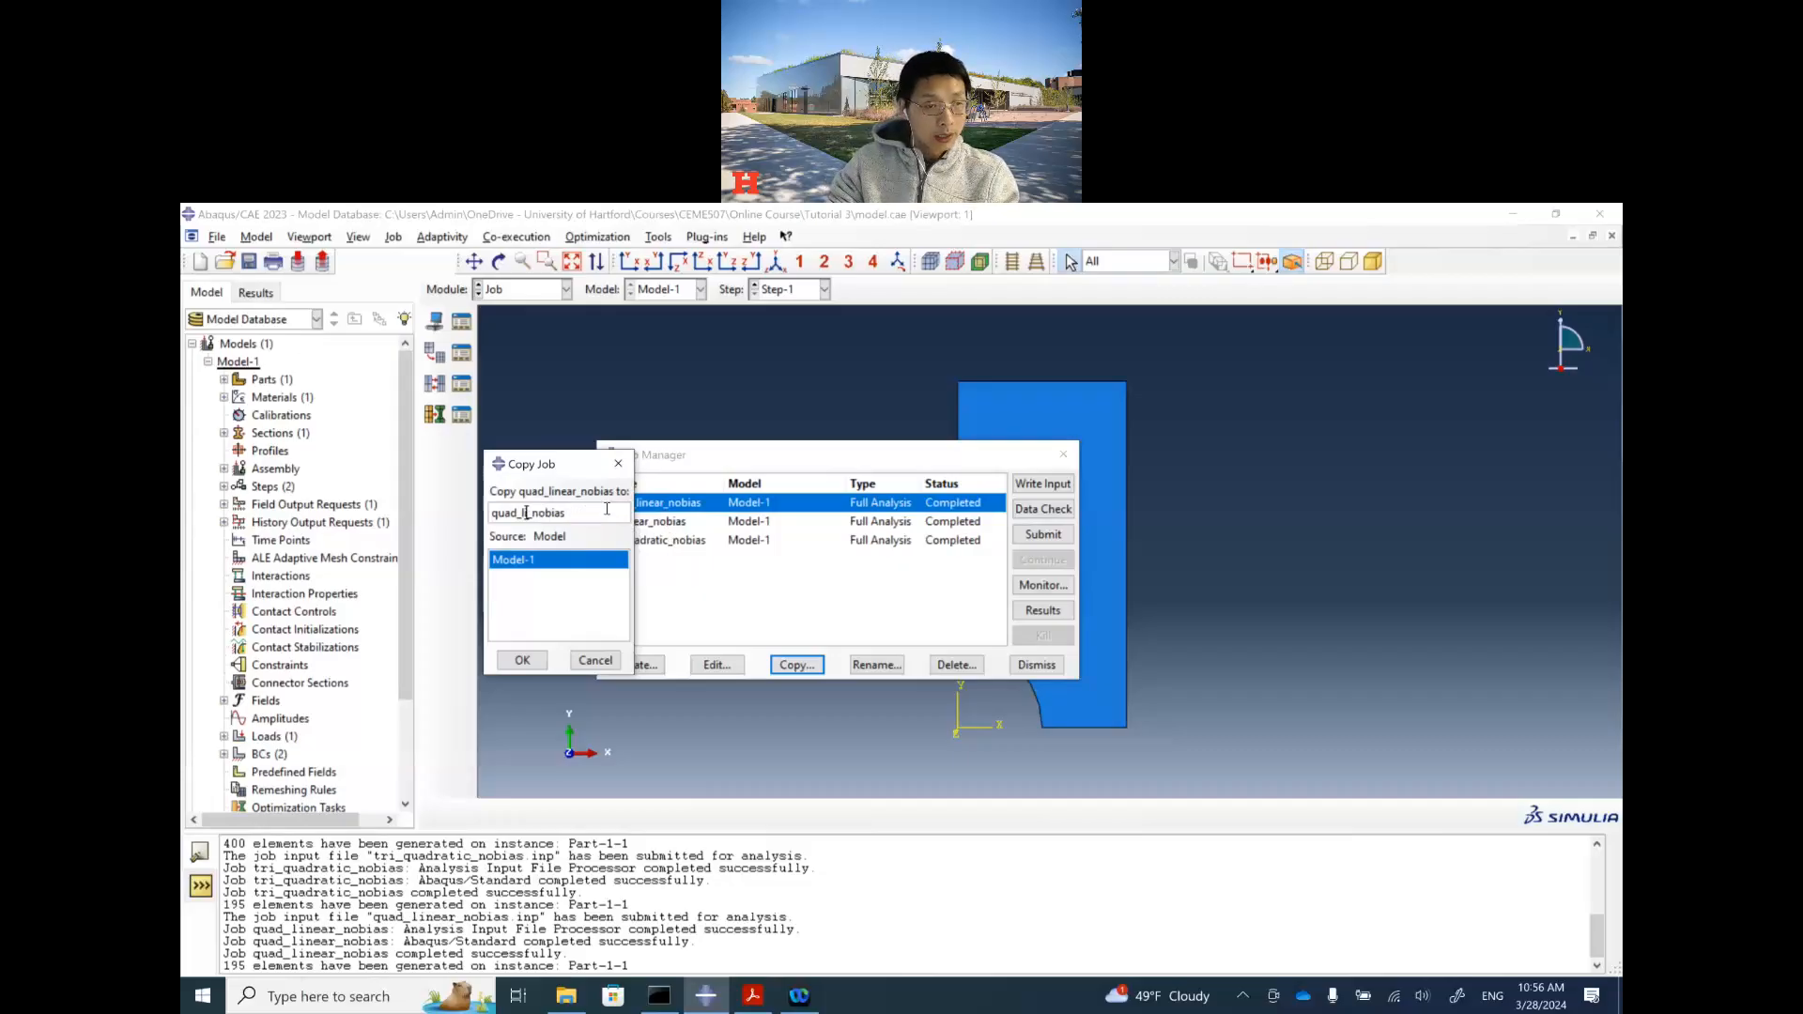
pyautogui.press('BackSpace')
pyautogui.write('qua')
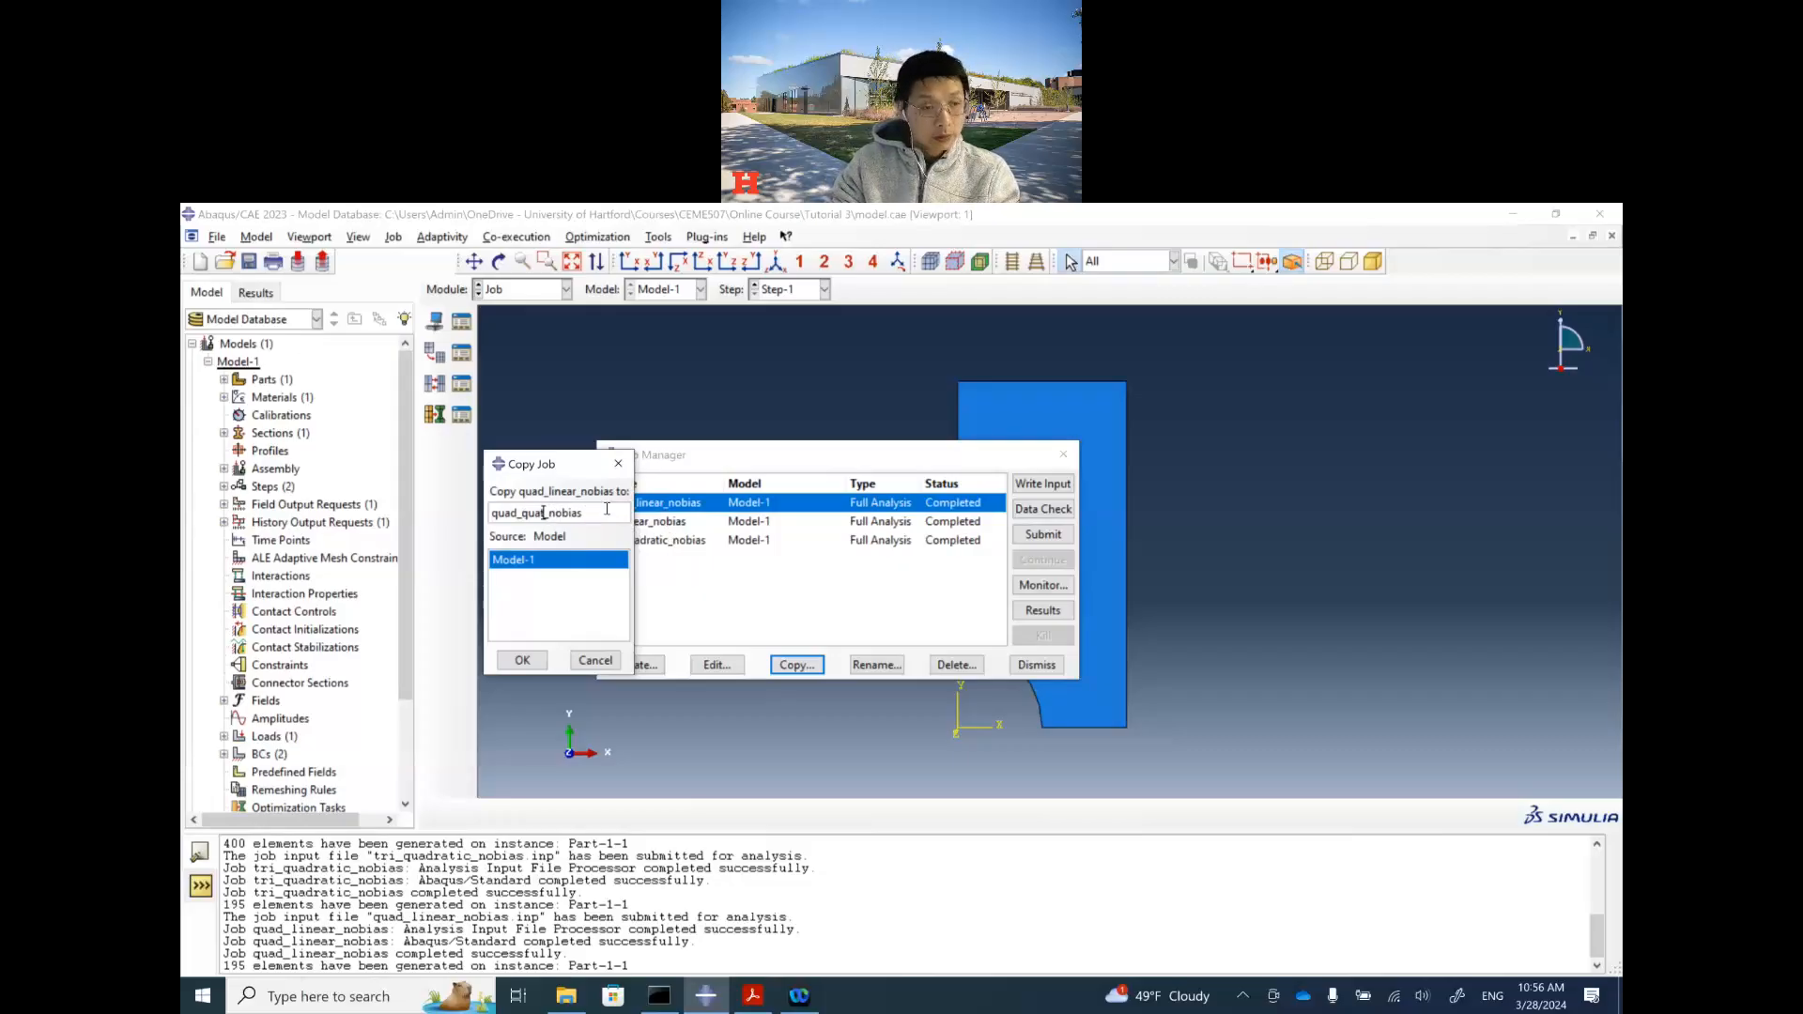
pyautogui.write('dratic')
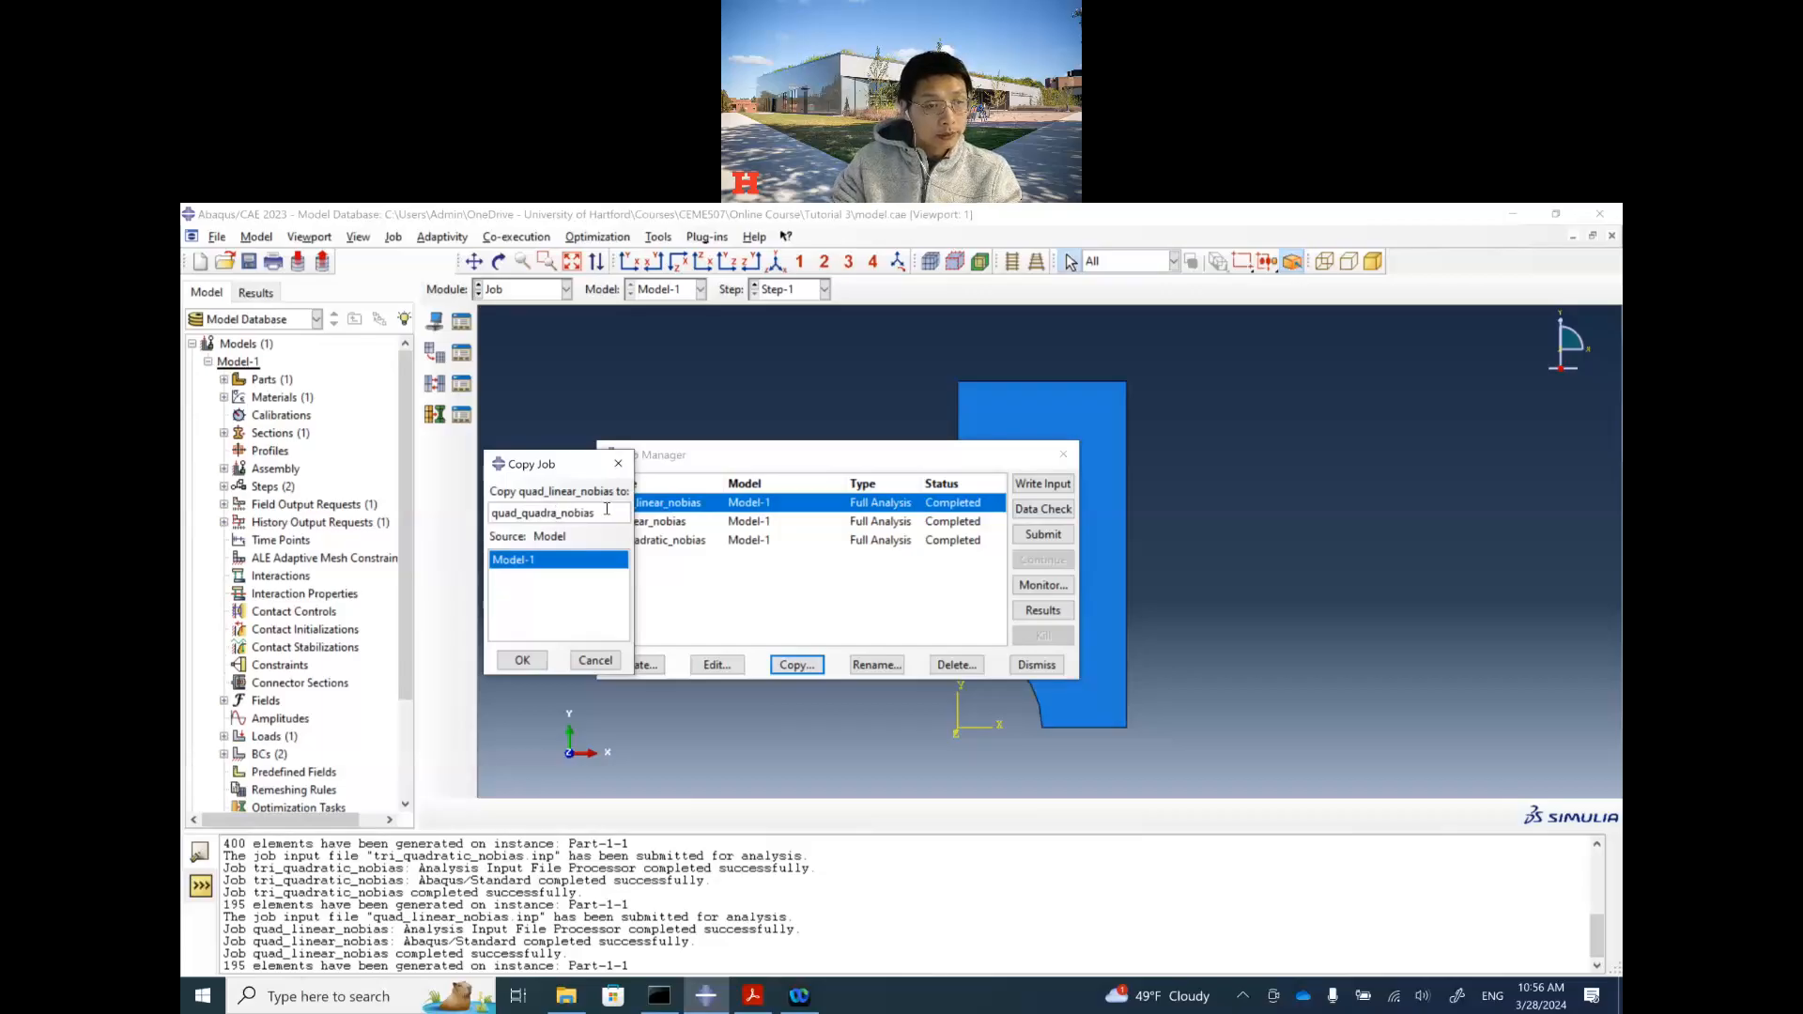
pyautogui.click(533, 660)
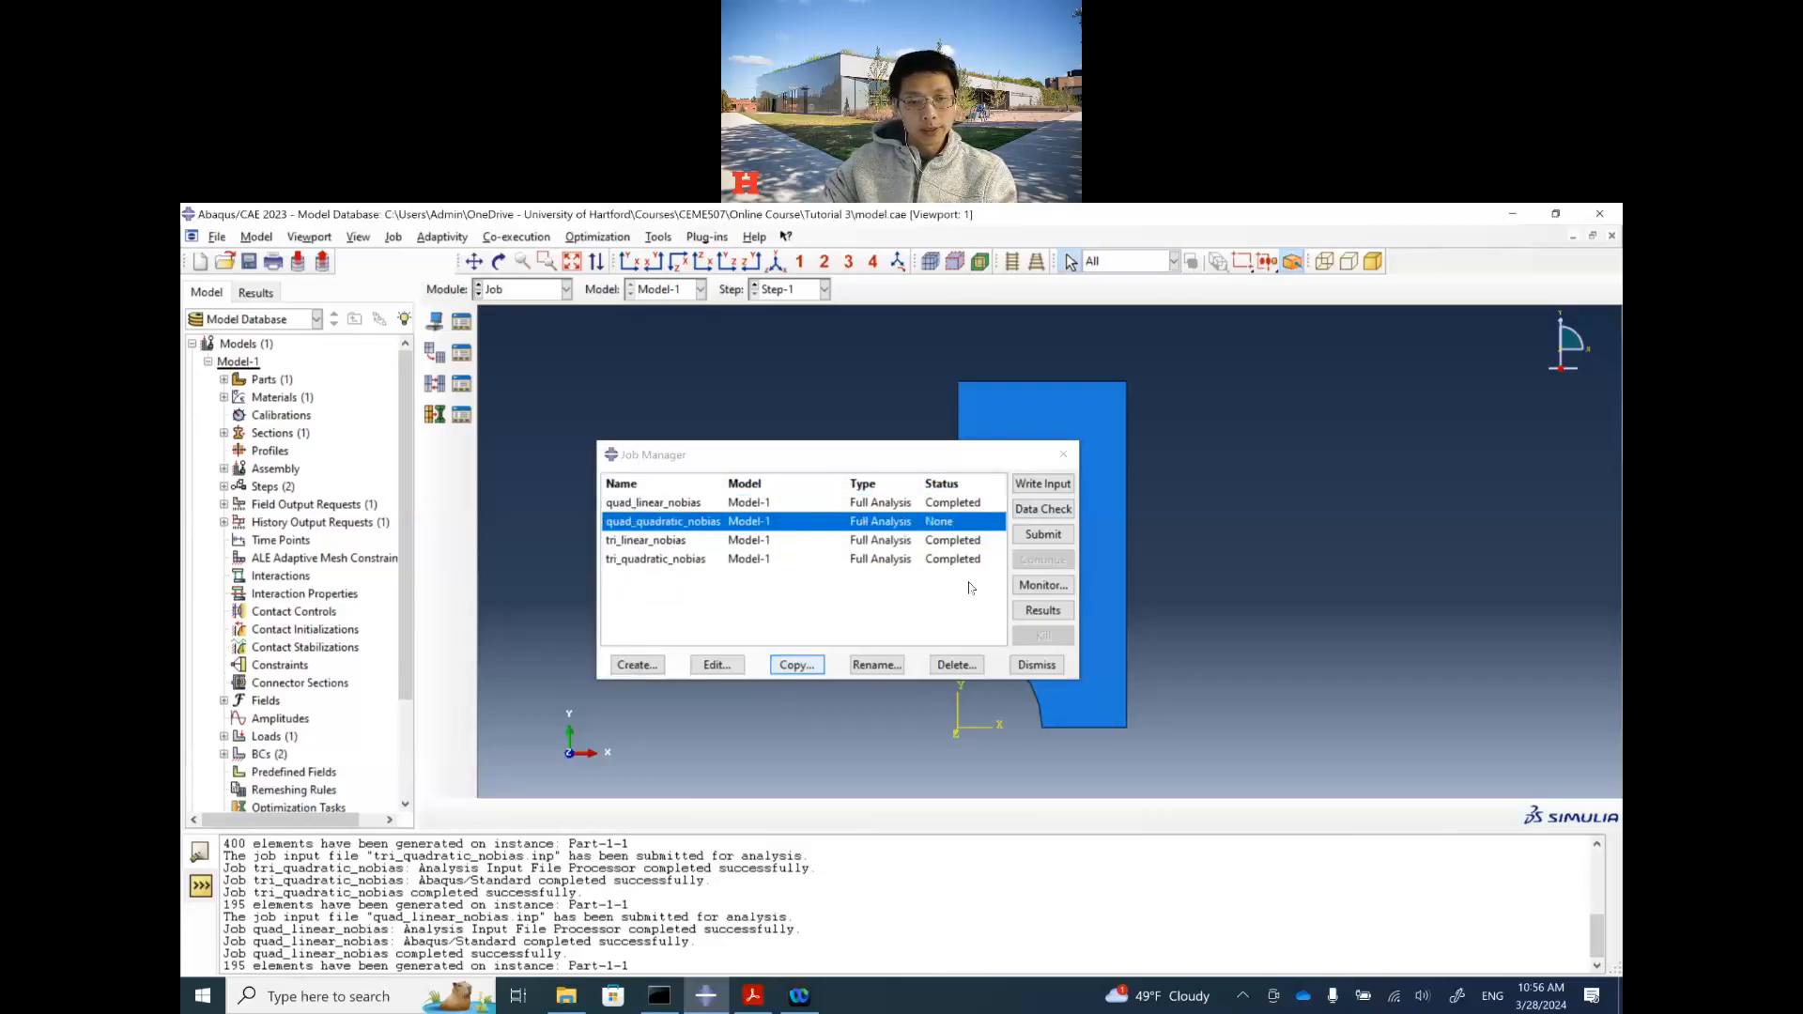
pyautogui.click(1042, 535)
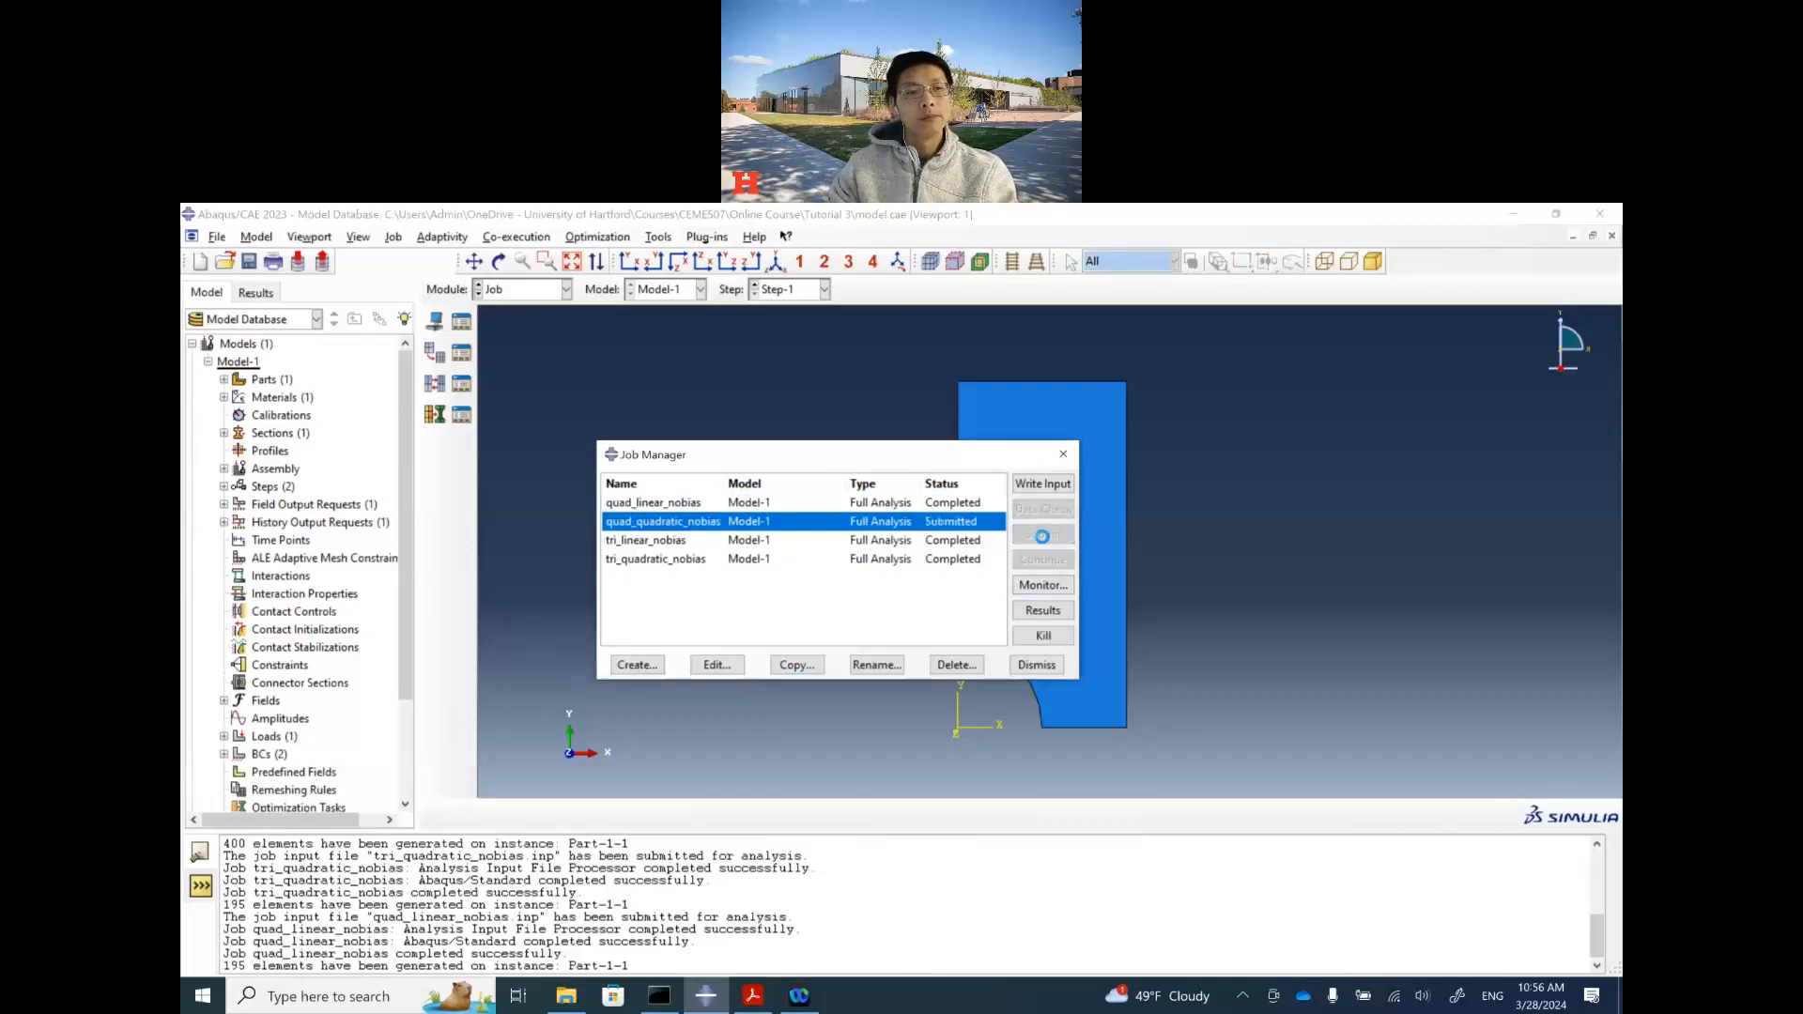
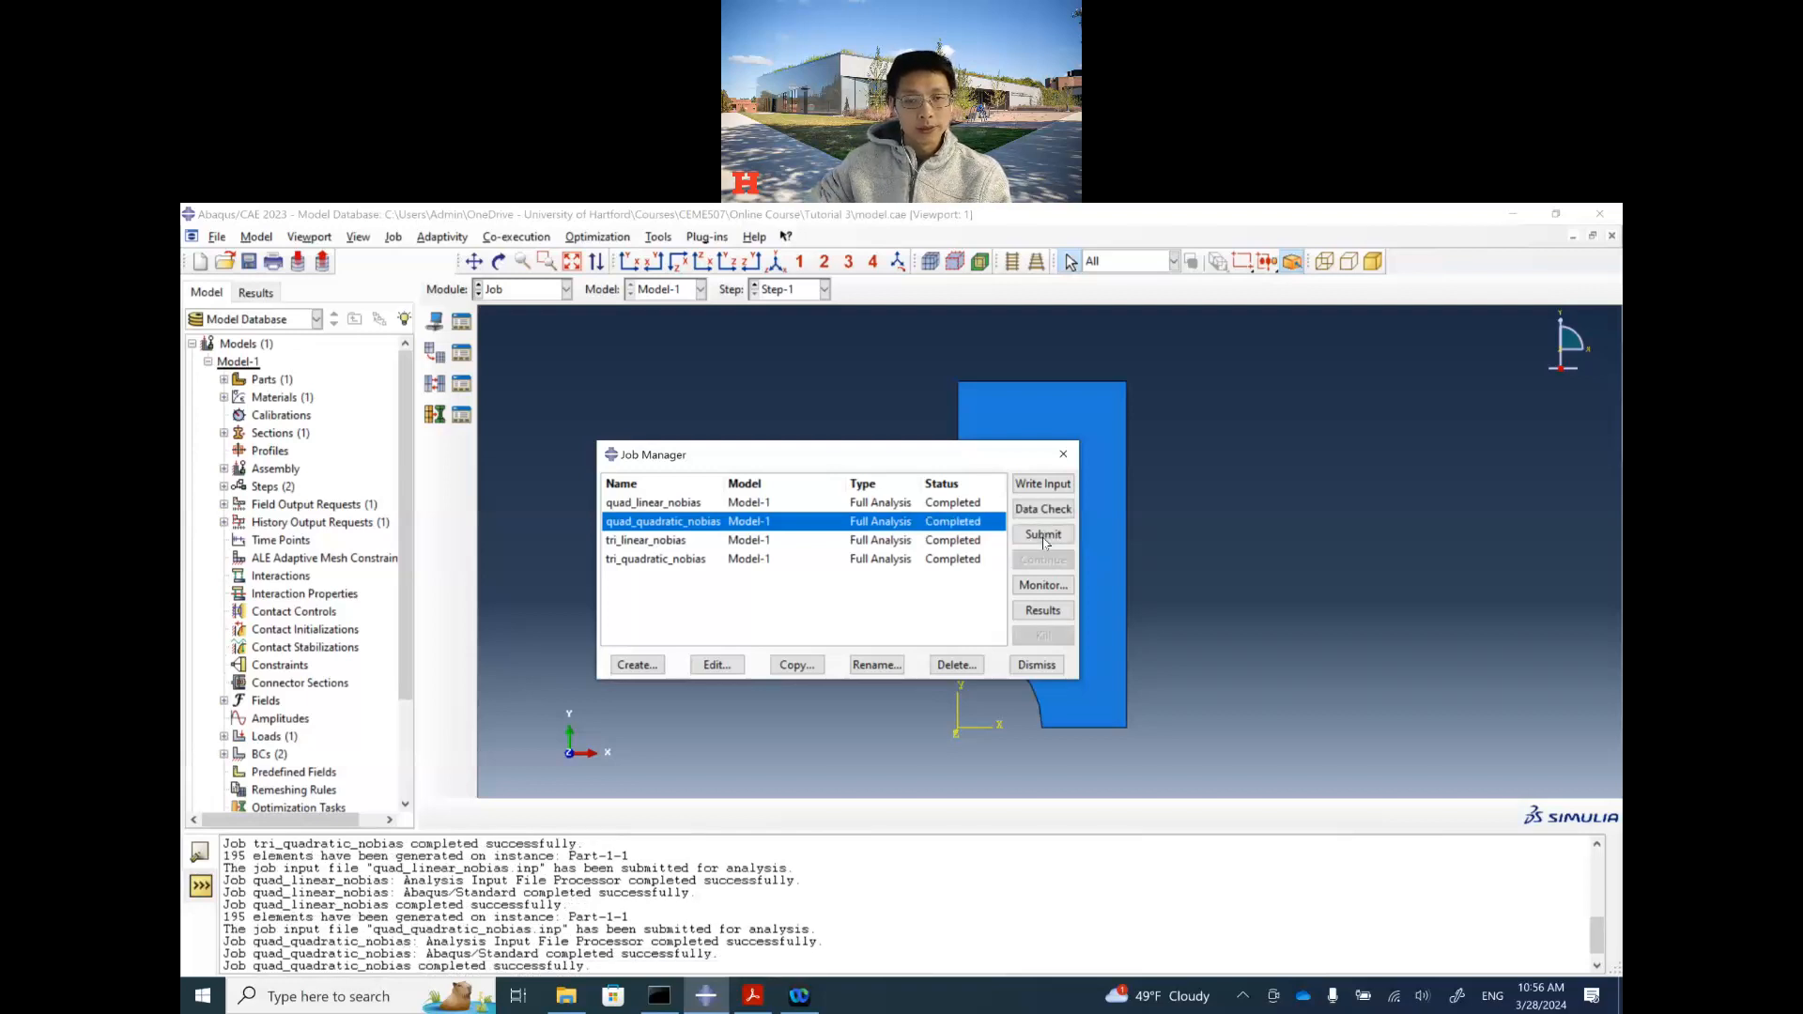
# Step: Open the quad_quadratic_nobias results and plot the S22 stress contours on the deformed shape
pyautogui.click(1040, 611)
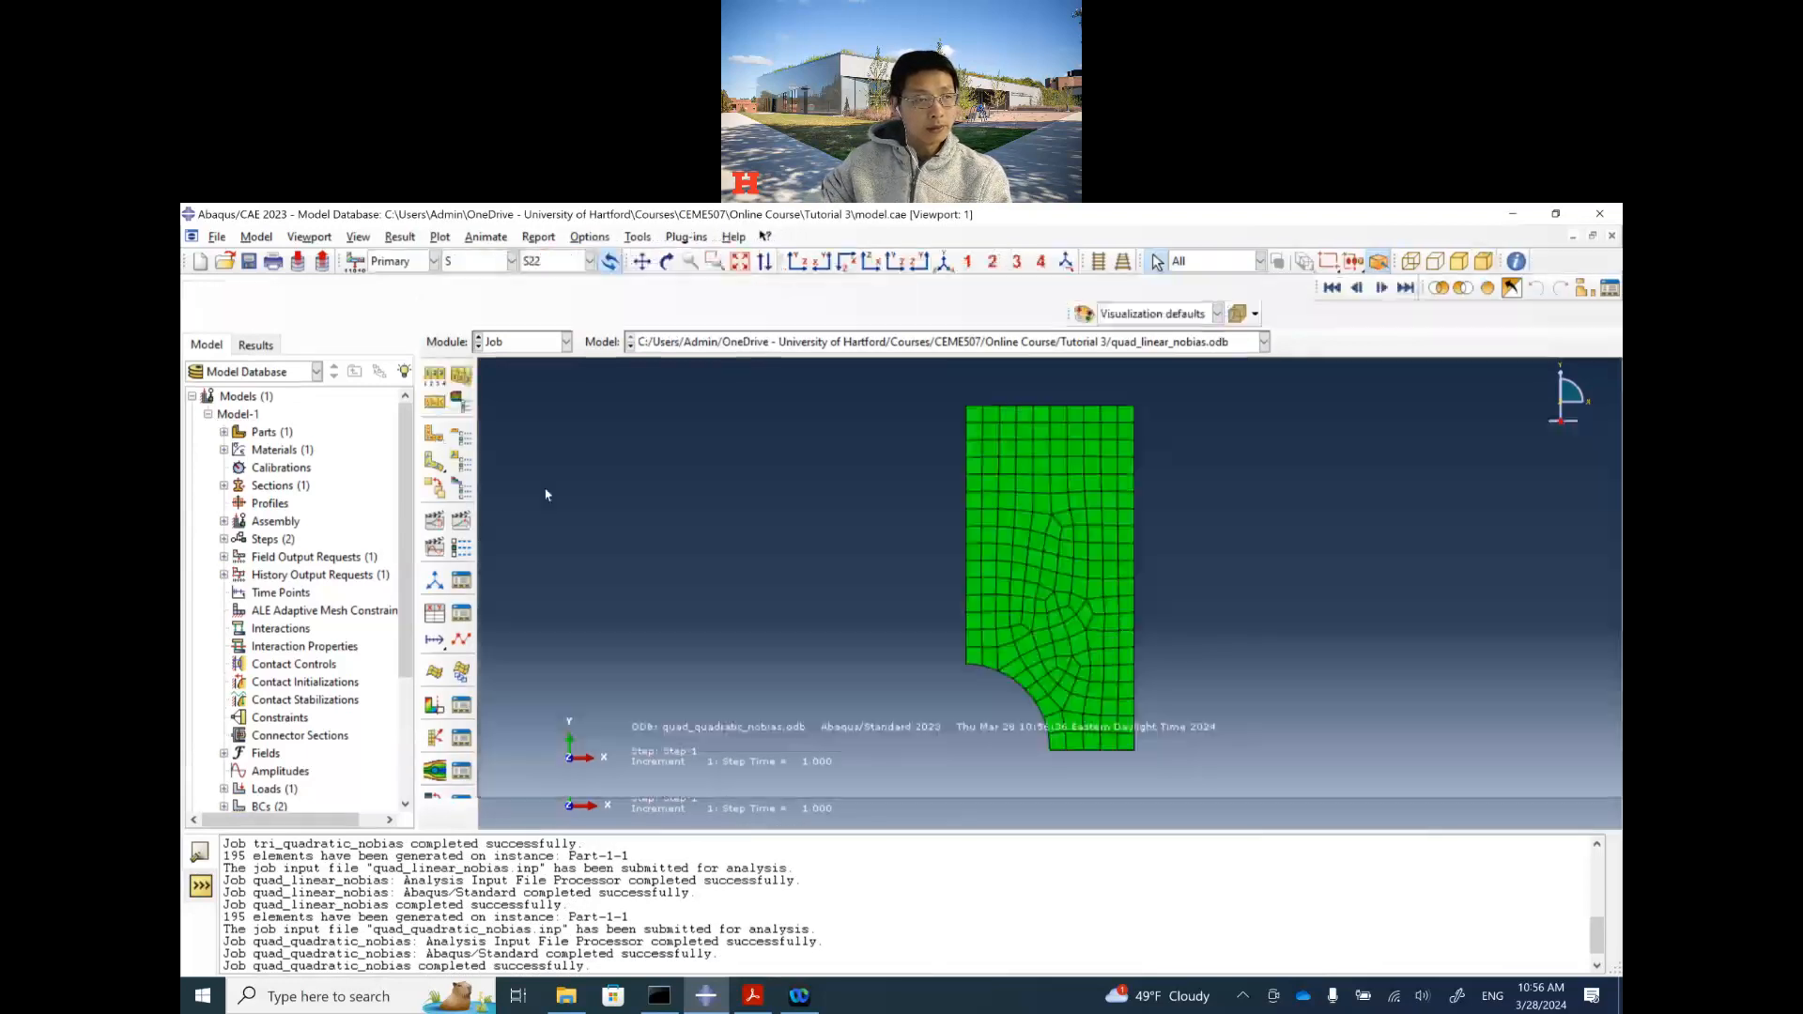
pyautogui.click(292, 469)
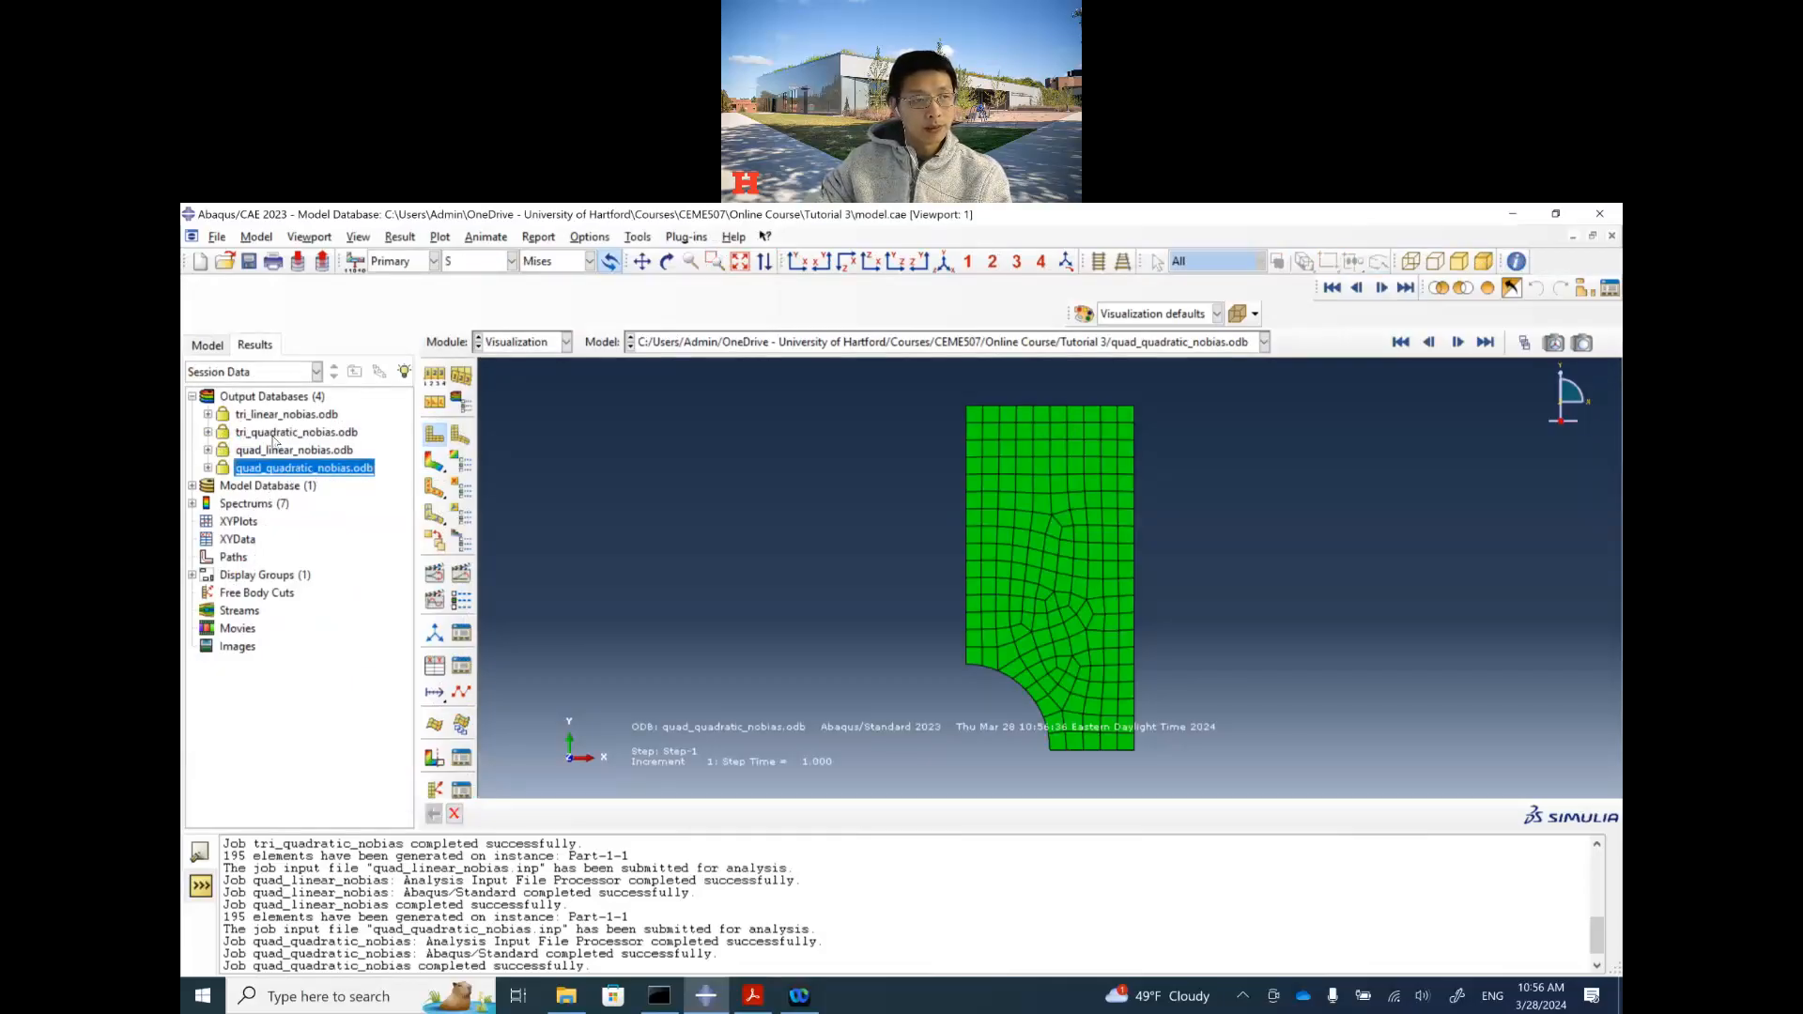
pyautogui.click(432, 461)
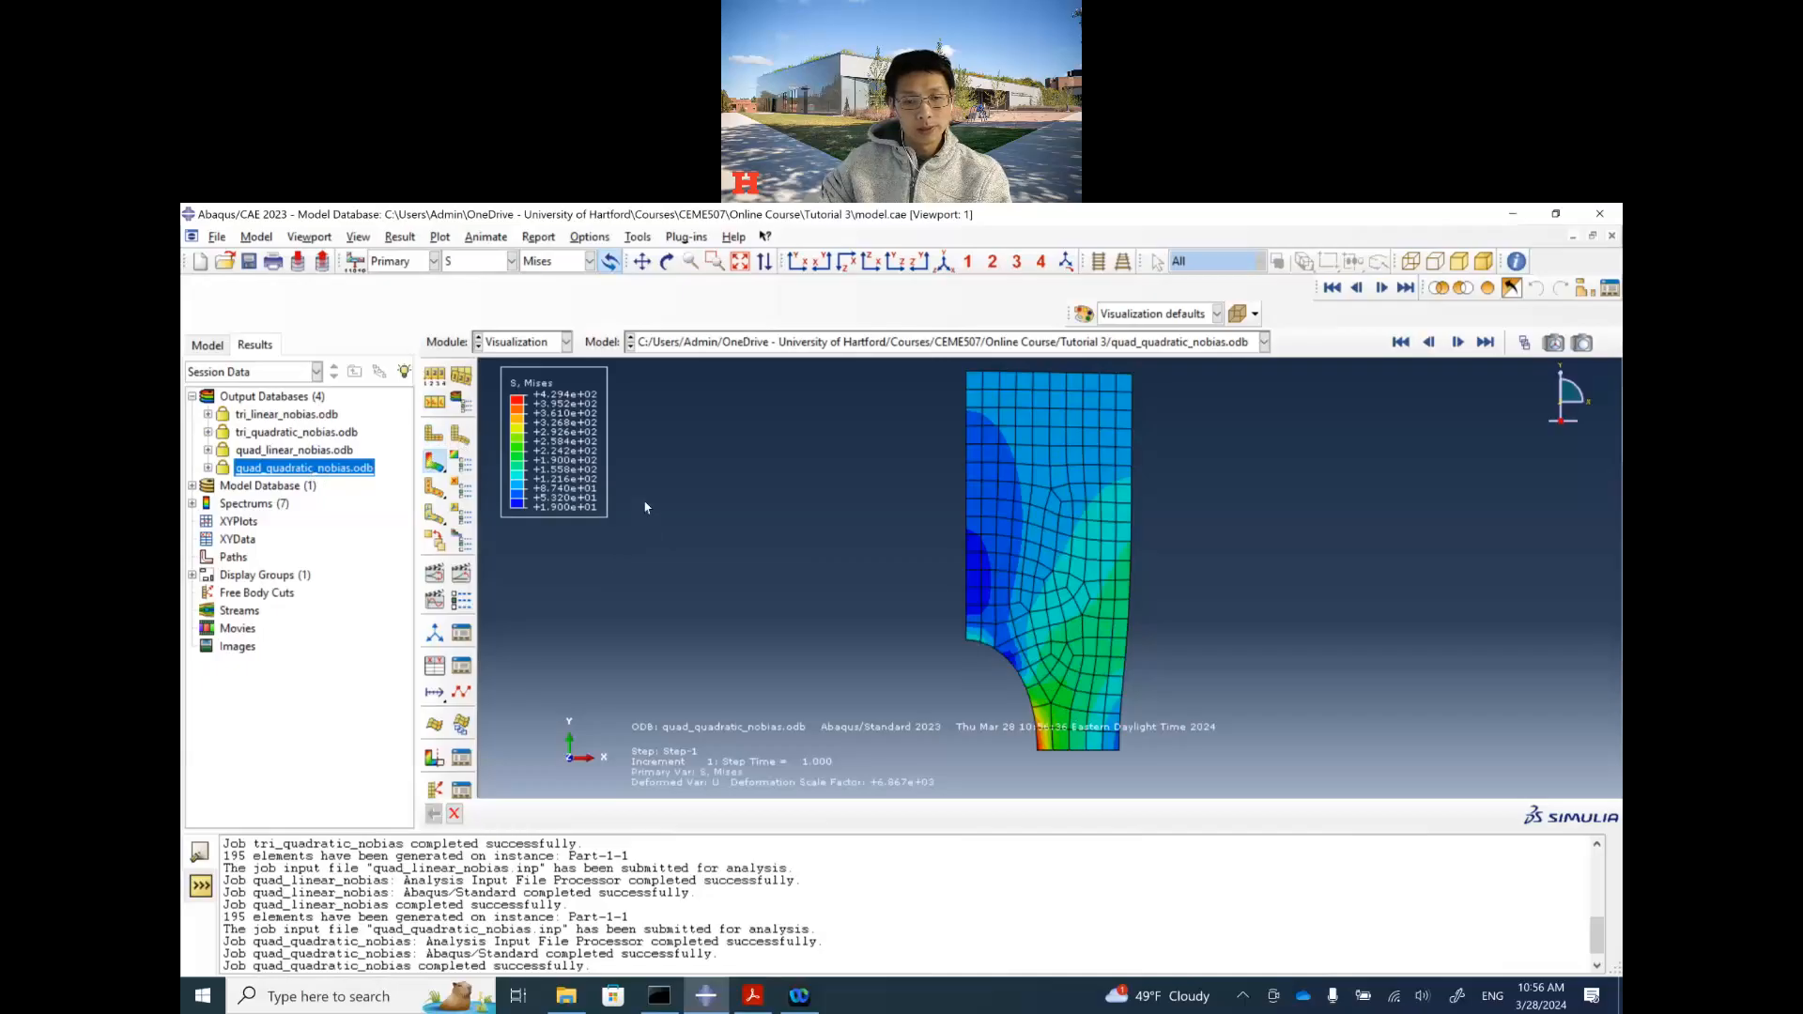
pyautogui.click(549, 262)
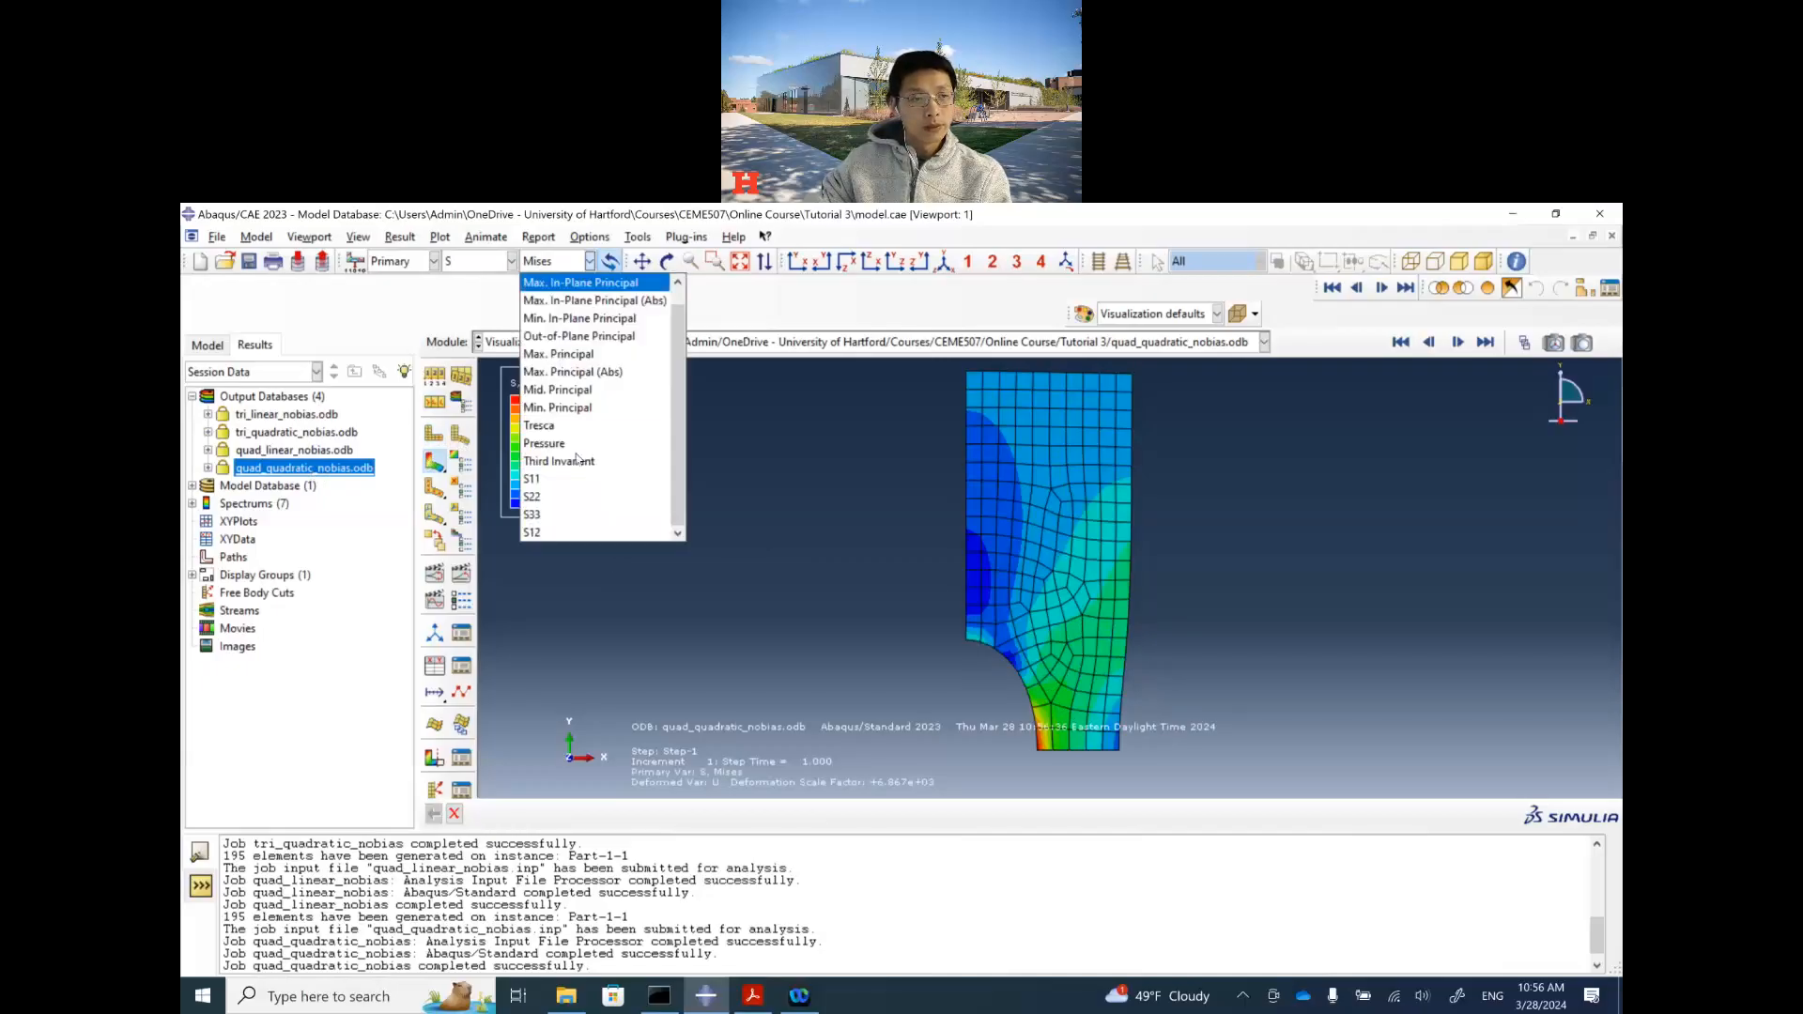
pyautogui.click(569, 498)
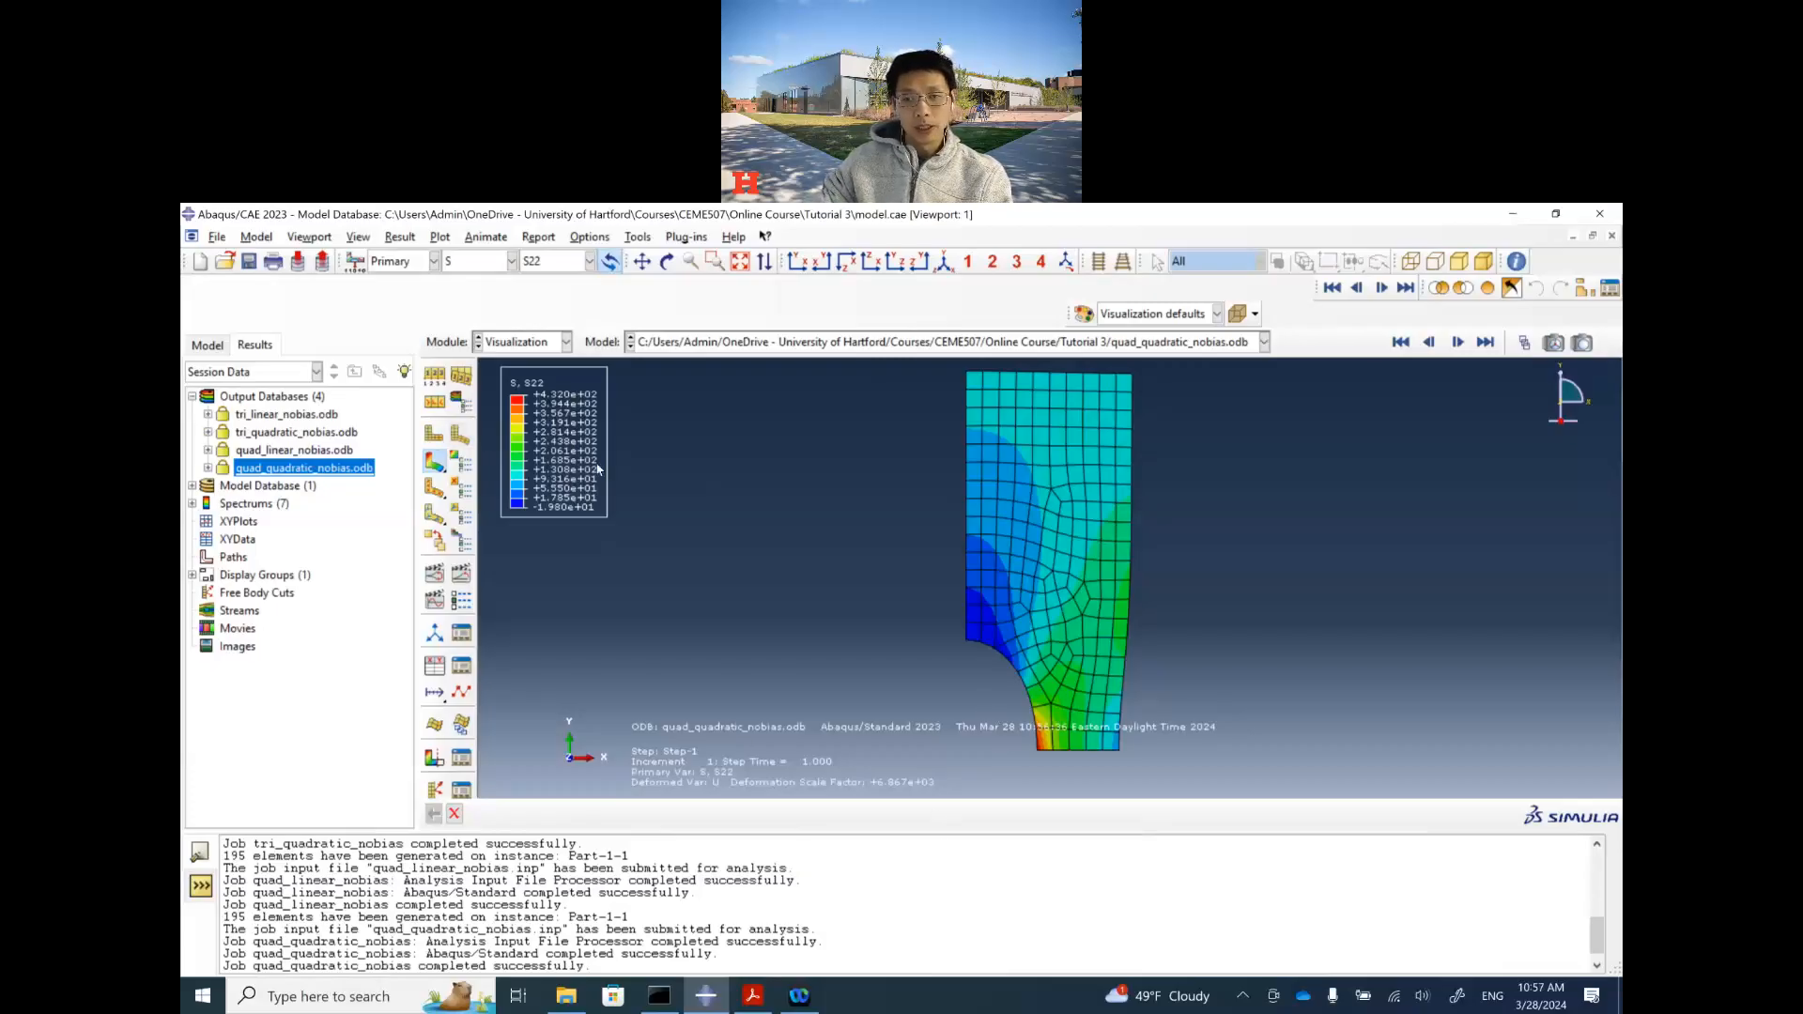
# Step: Return to the Mesh module and delete the part instance's quadratic quad mesh
pyautogui.click(522, 342)
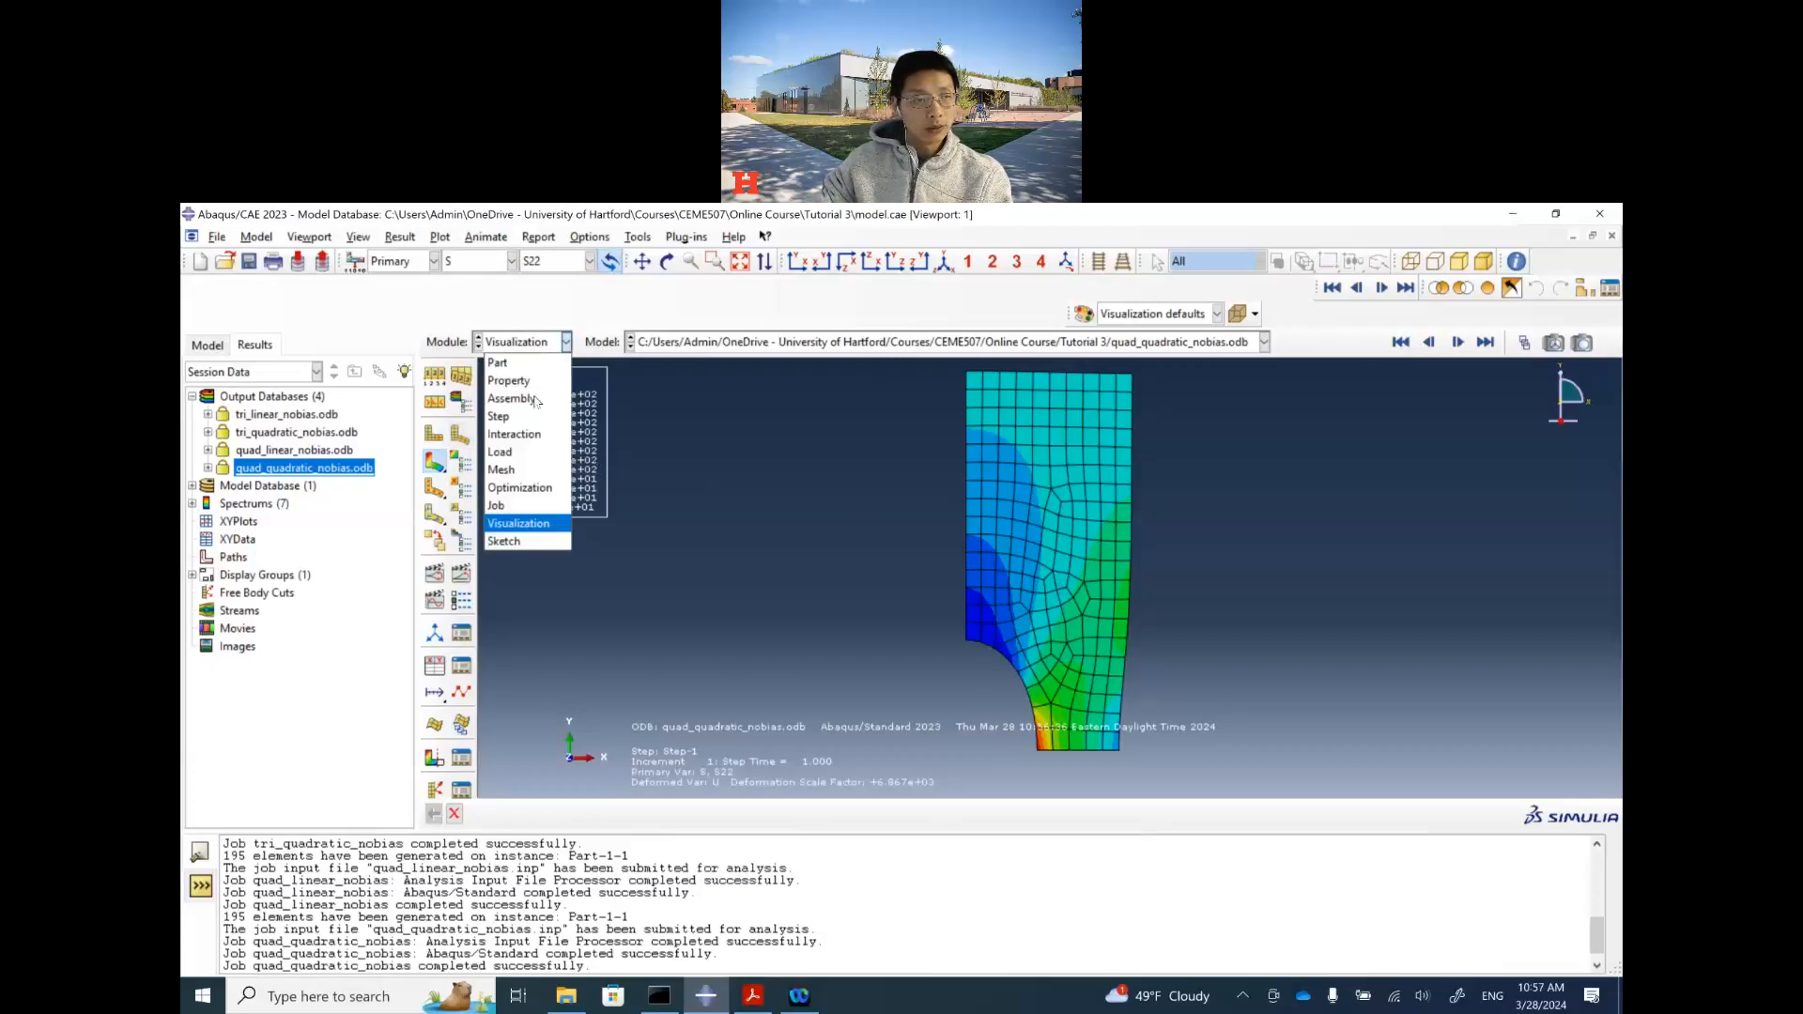
pyautogui.click(531, 481)
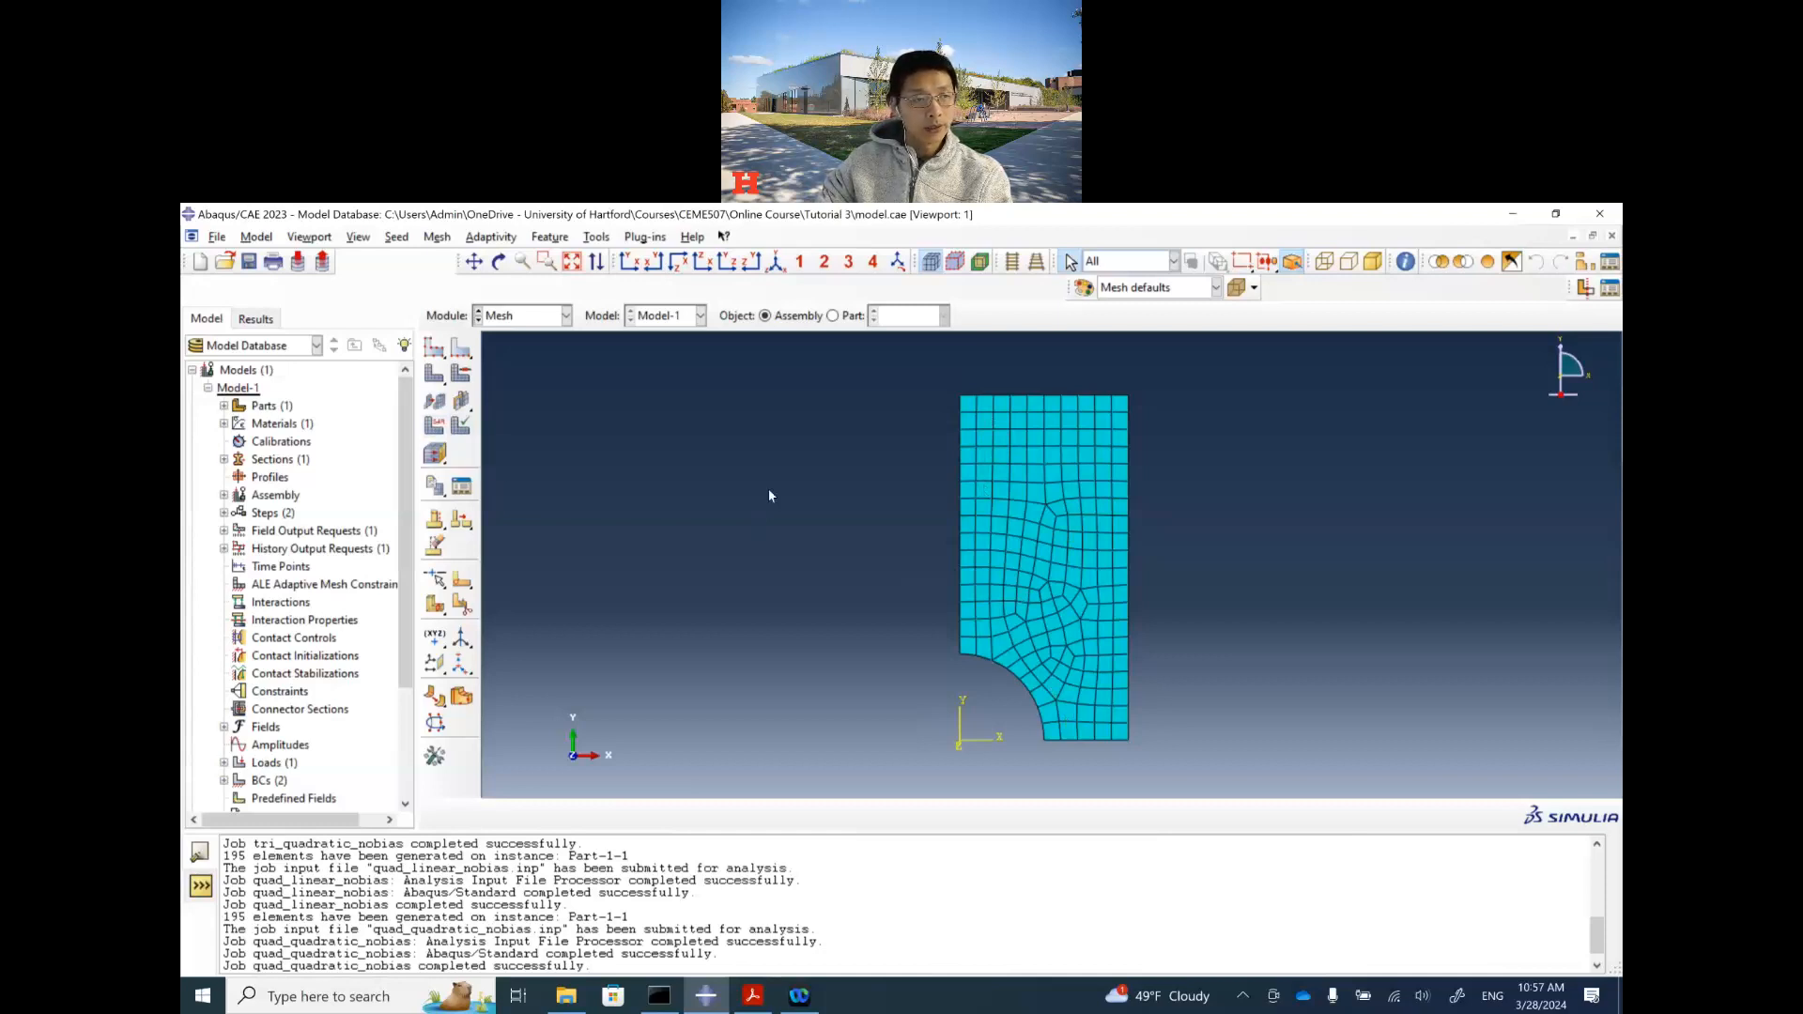
pyautogui.click(434, 428)
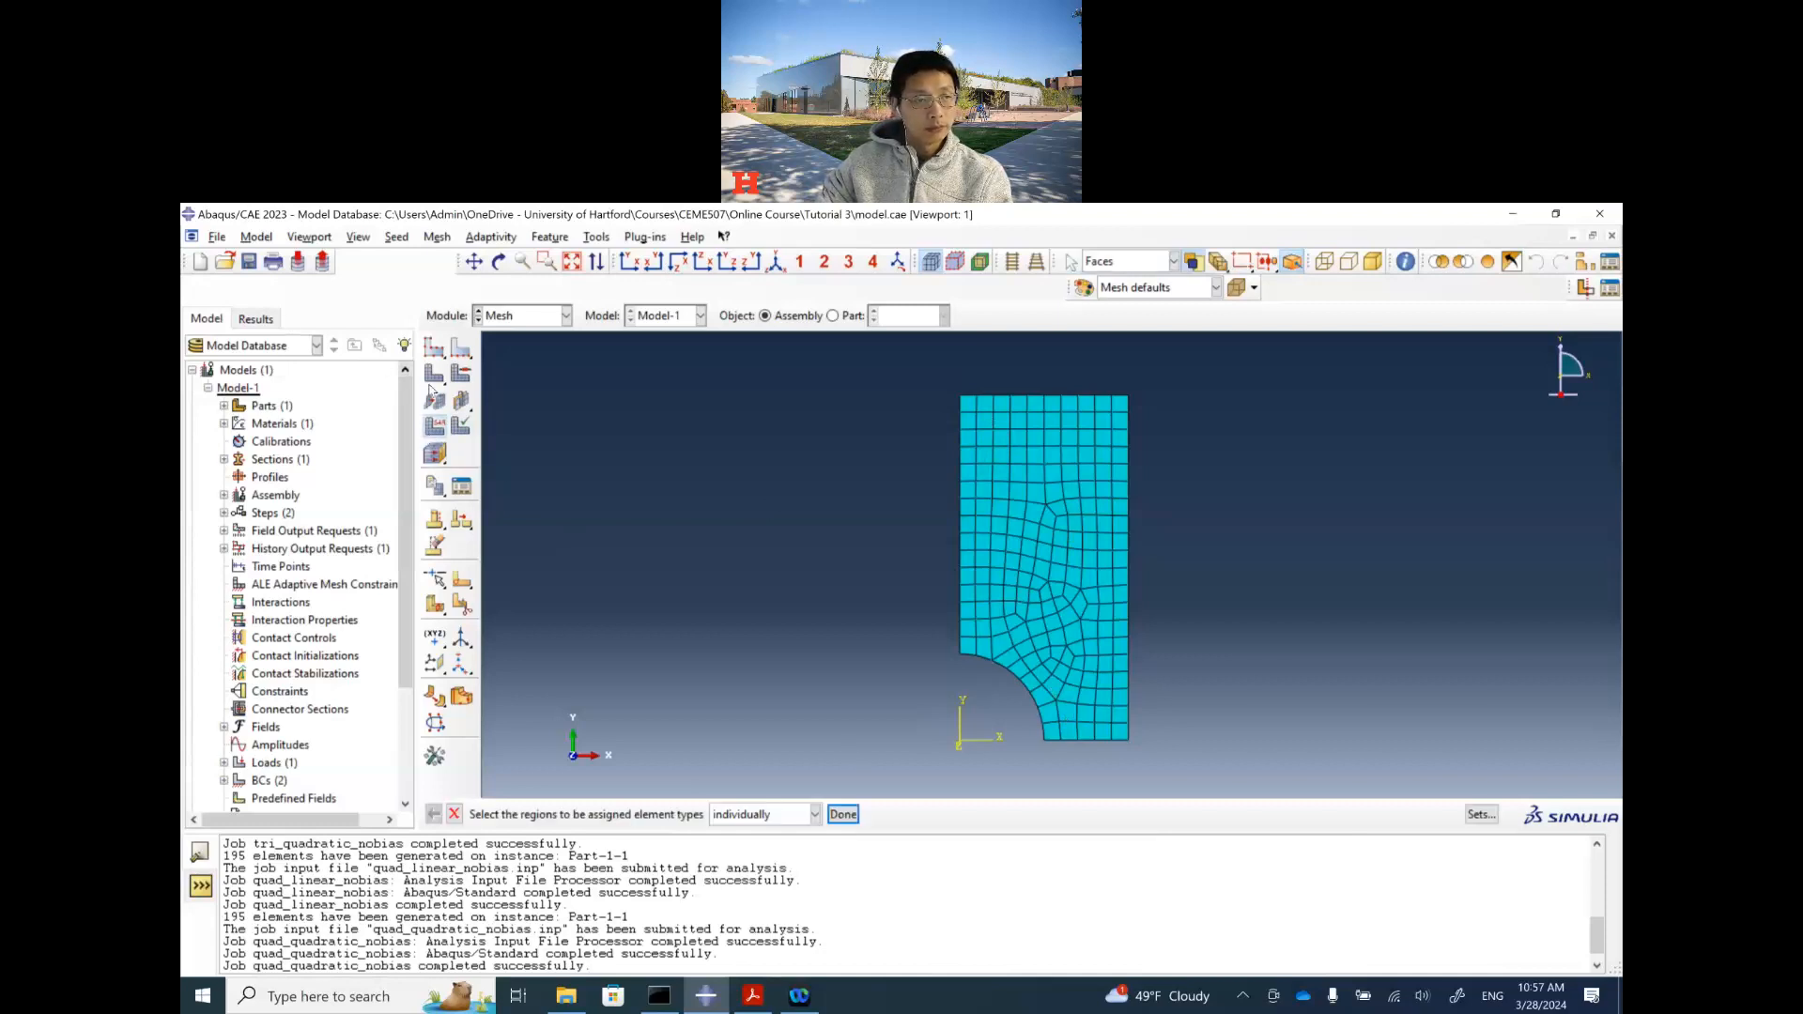
pyautogui.moveTo(434, 380); pyautogui.dragTo(512, 377)
pyautogui.click(674, 814)
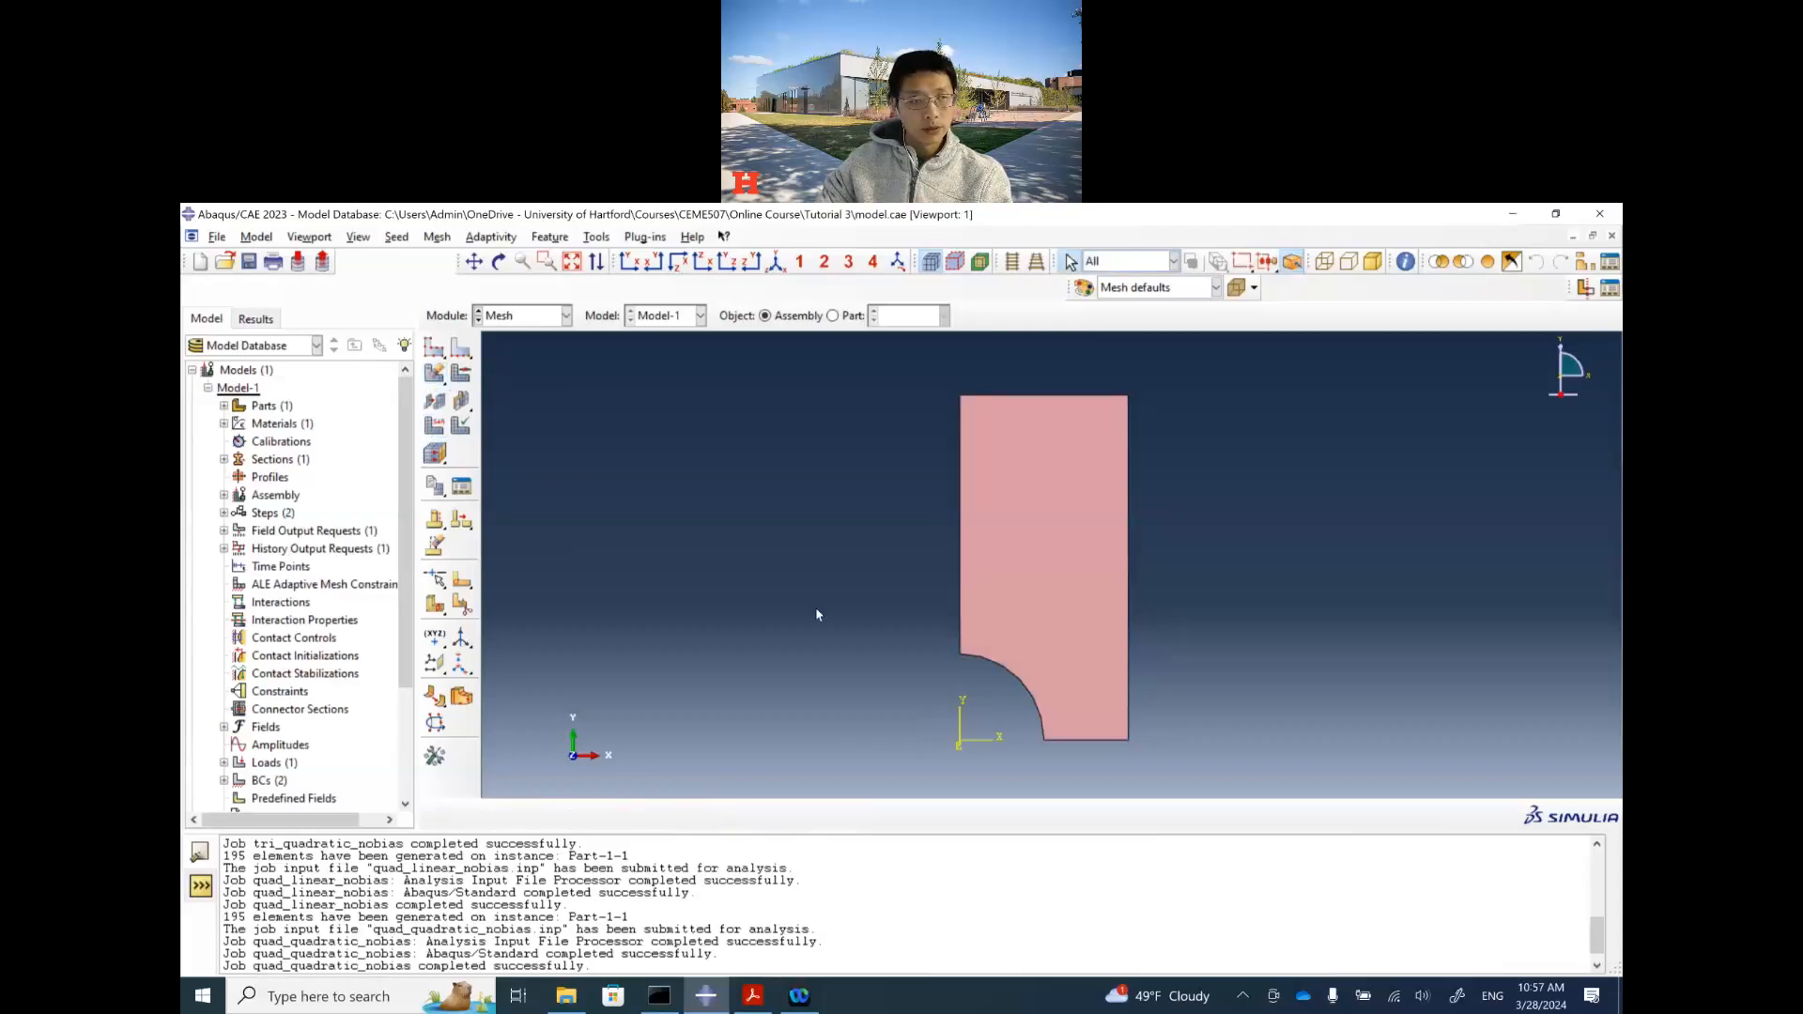
pyautogui.click(461, 350)
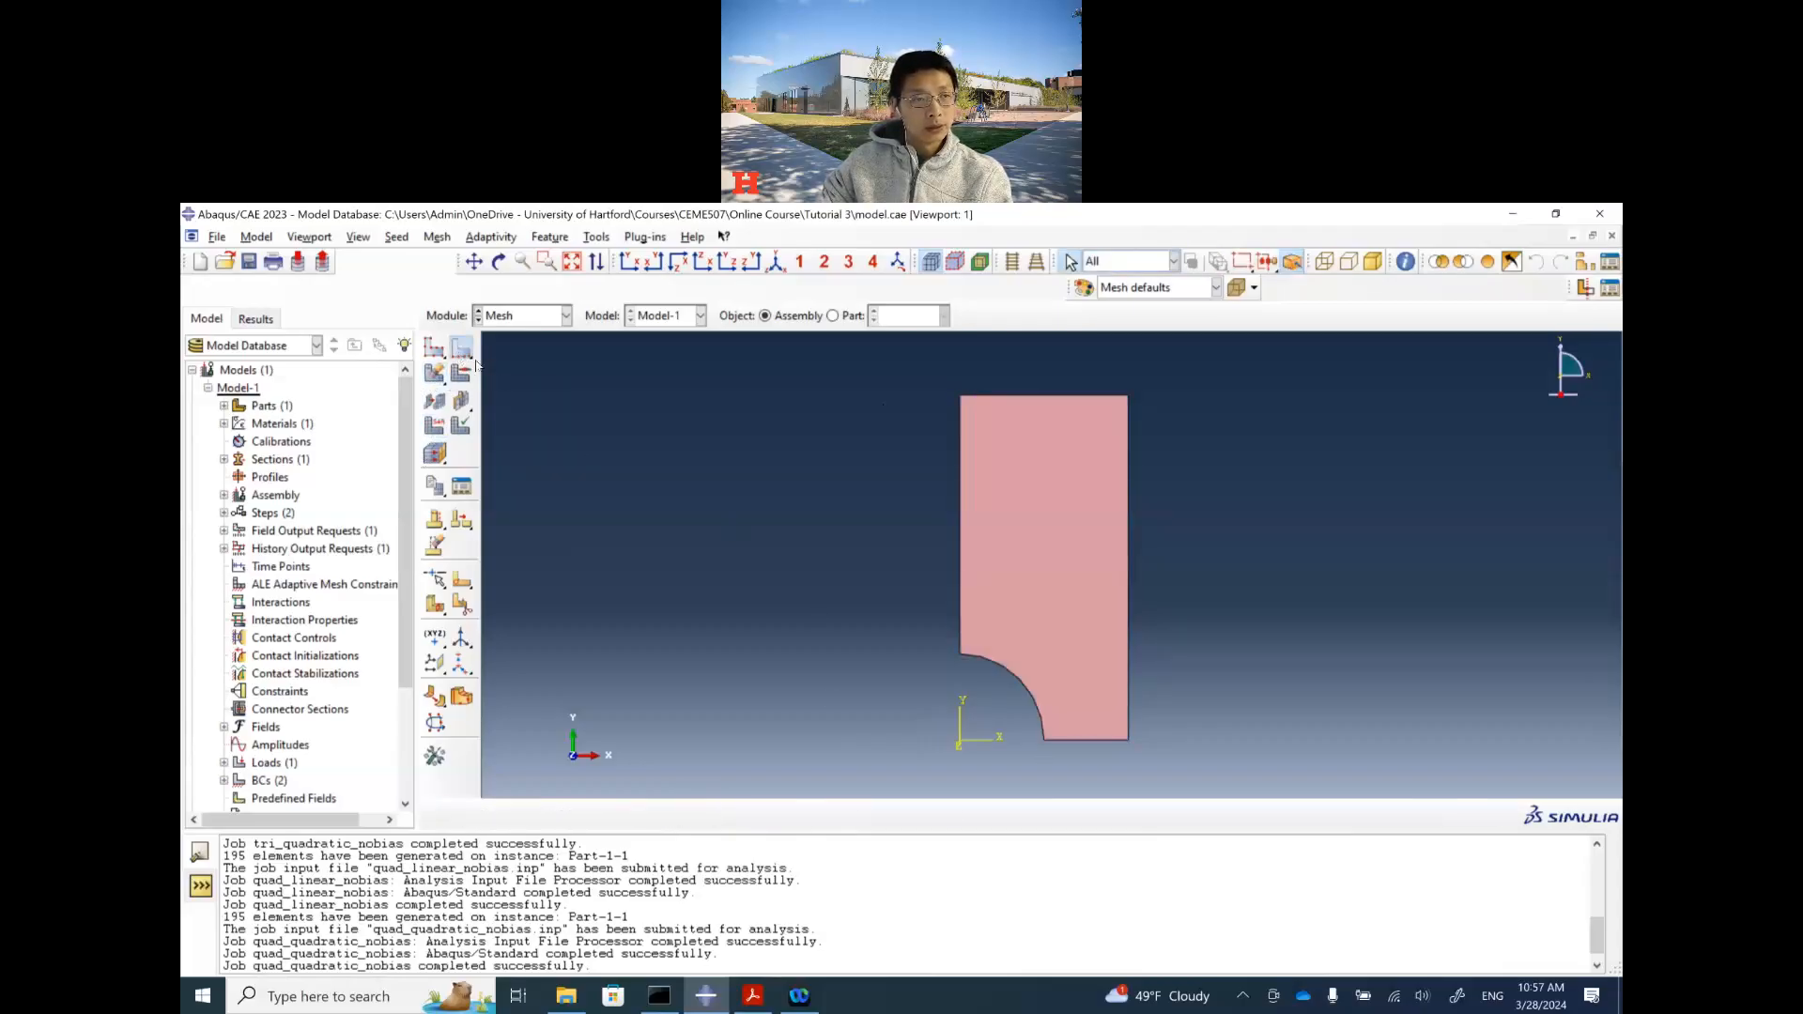
pyautogui.moveTo(1163, 757); pyautogui.dragTo(858, 380)
pyautogui.click(808, 815)
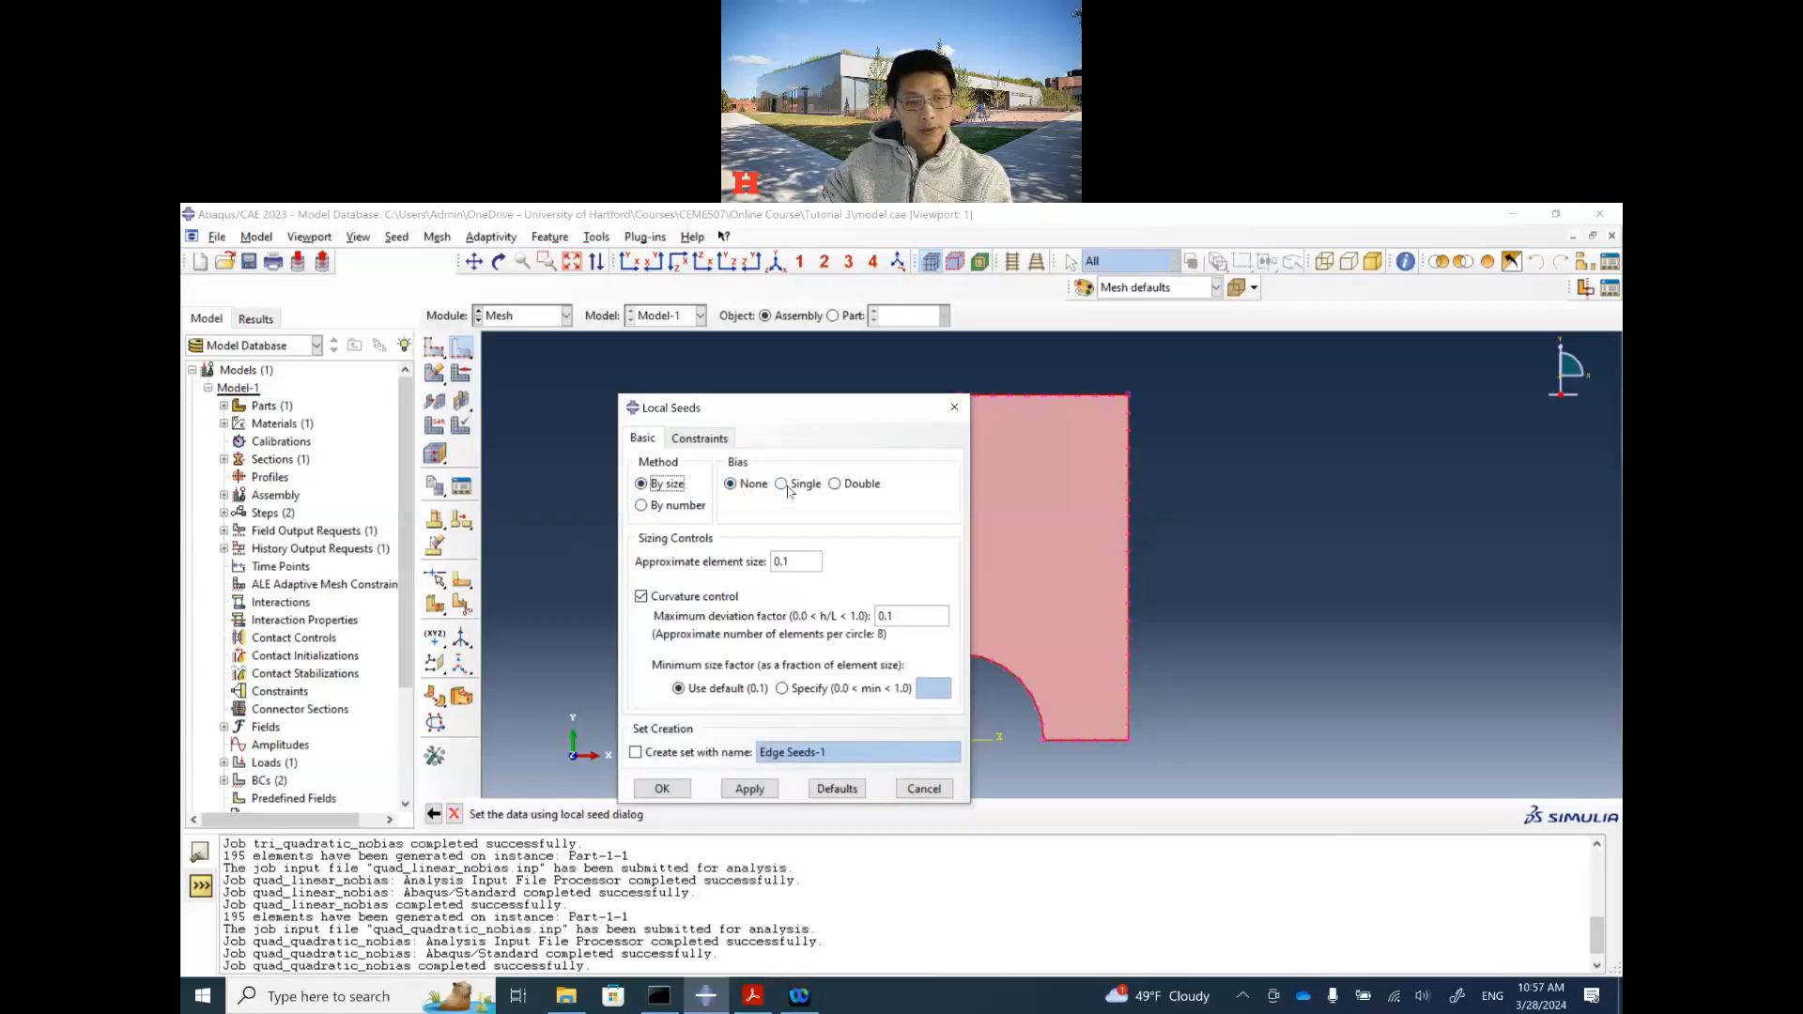
# Step: Switch to the tutorial PDF and review the local mesh refinement instructions for which edges to seed and the bias sizes
pyautogui.click(752, 995)
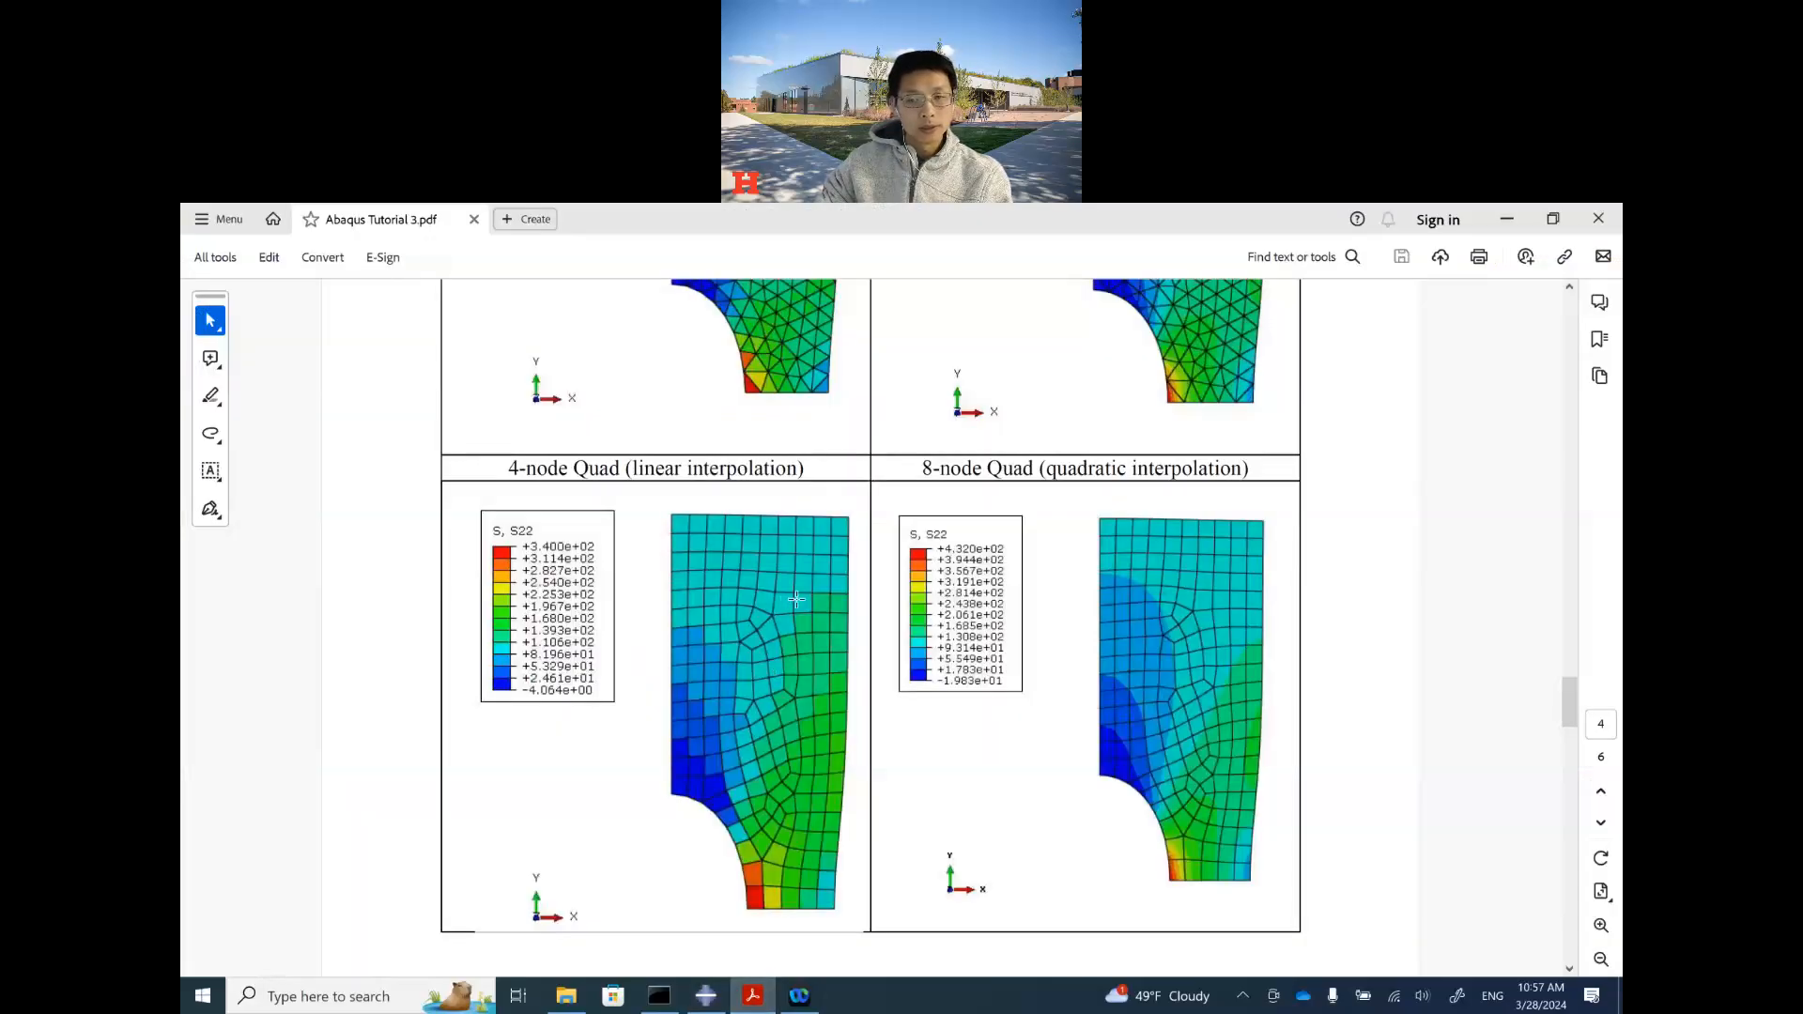
pyautogui.scroll(1, 1583, 700)
pyautogui.moveTo(1570, 695); pyautogui.dragTo(1570, 570)
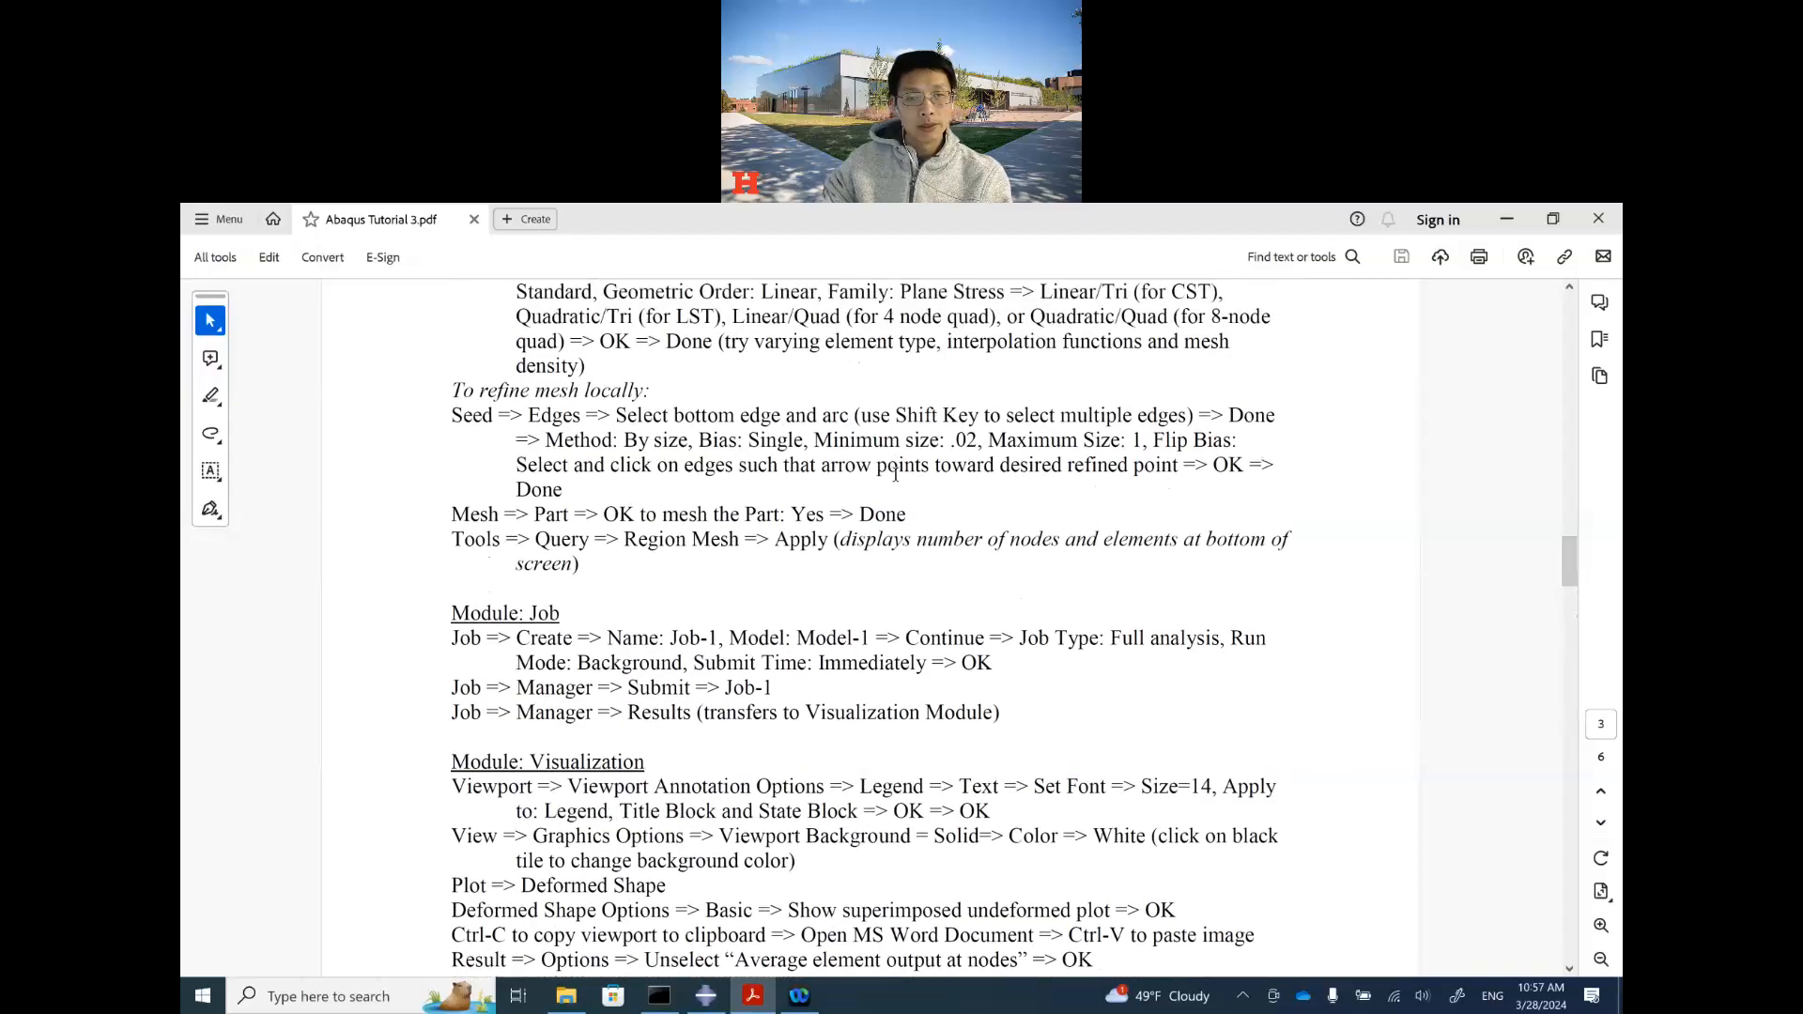
pyautogui.moveTo(750, 440); pyautogui.dragTo(988, 440)
pyautogui.click(950, 440)
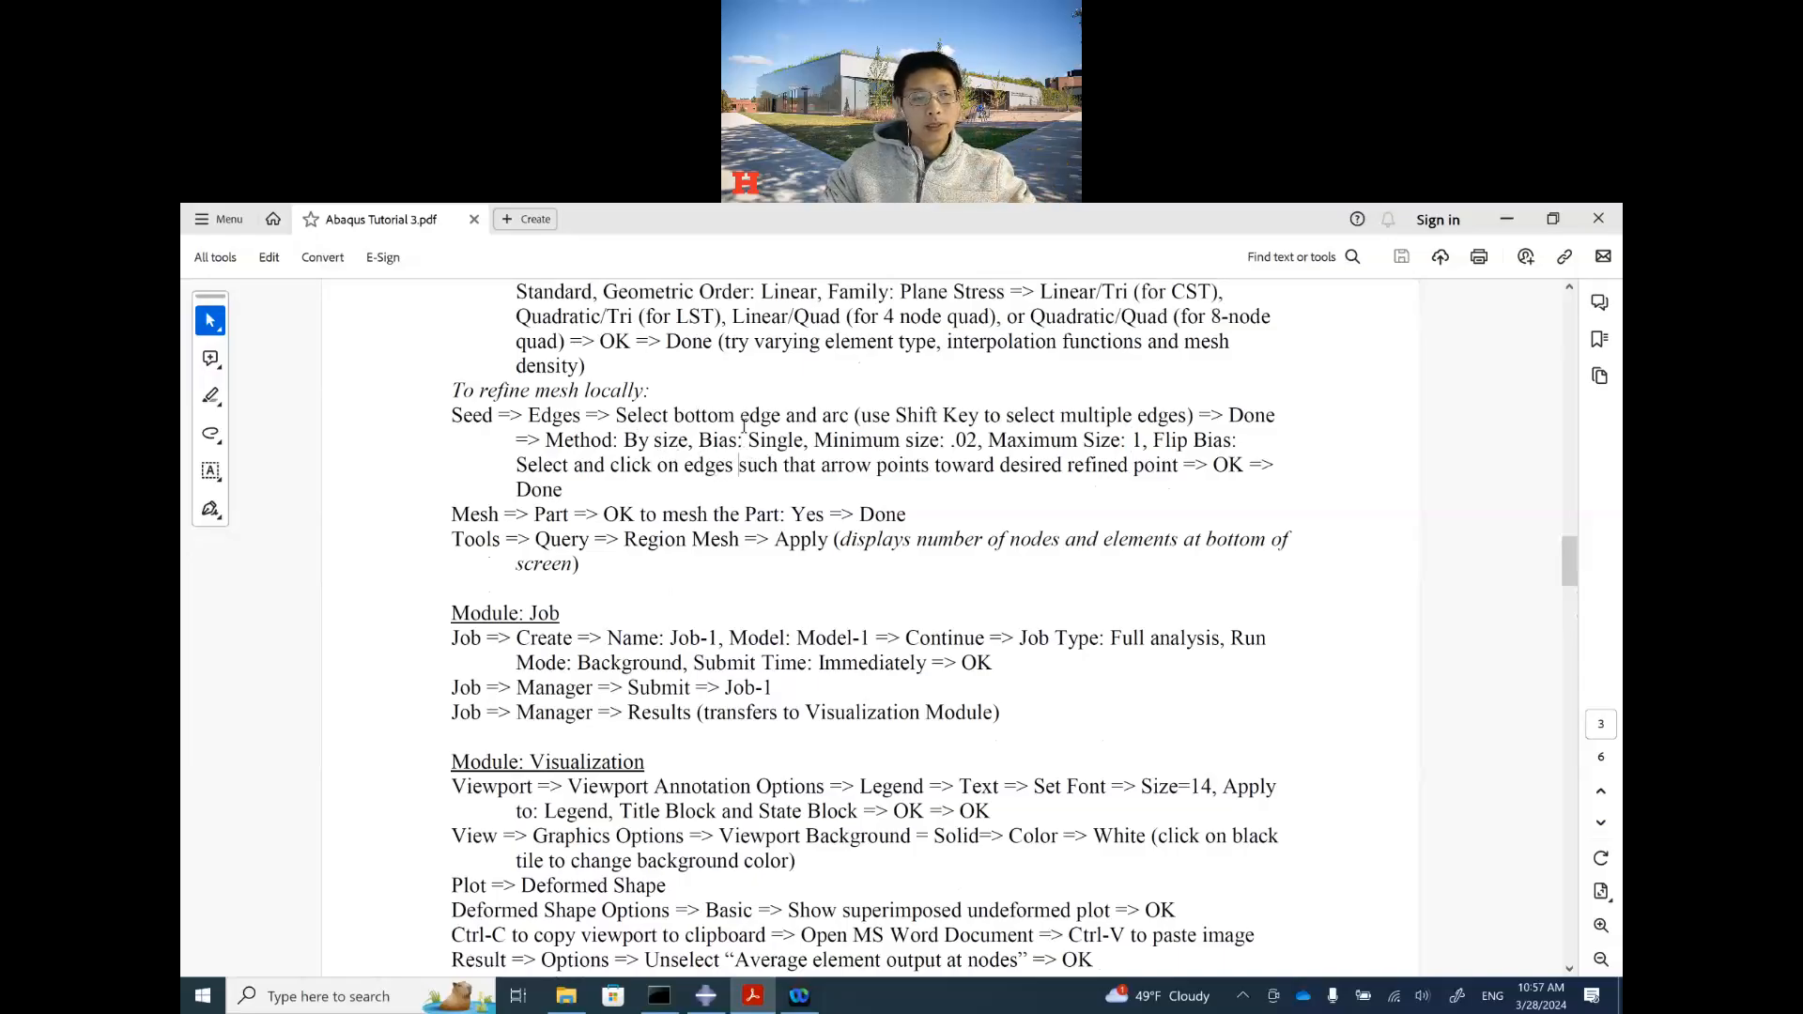
pyautogui.moveTo(680, 416); pyautogui.dragTo(850, 416)
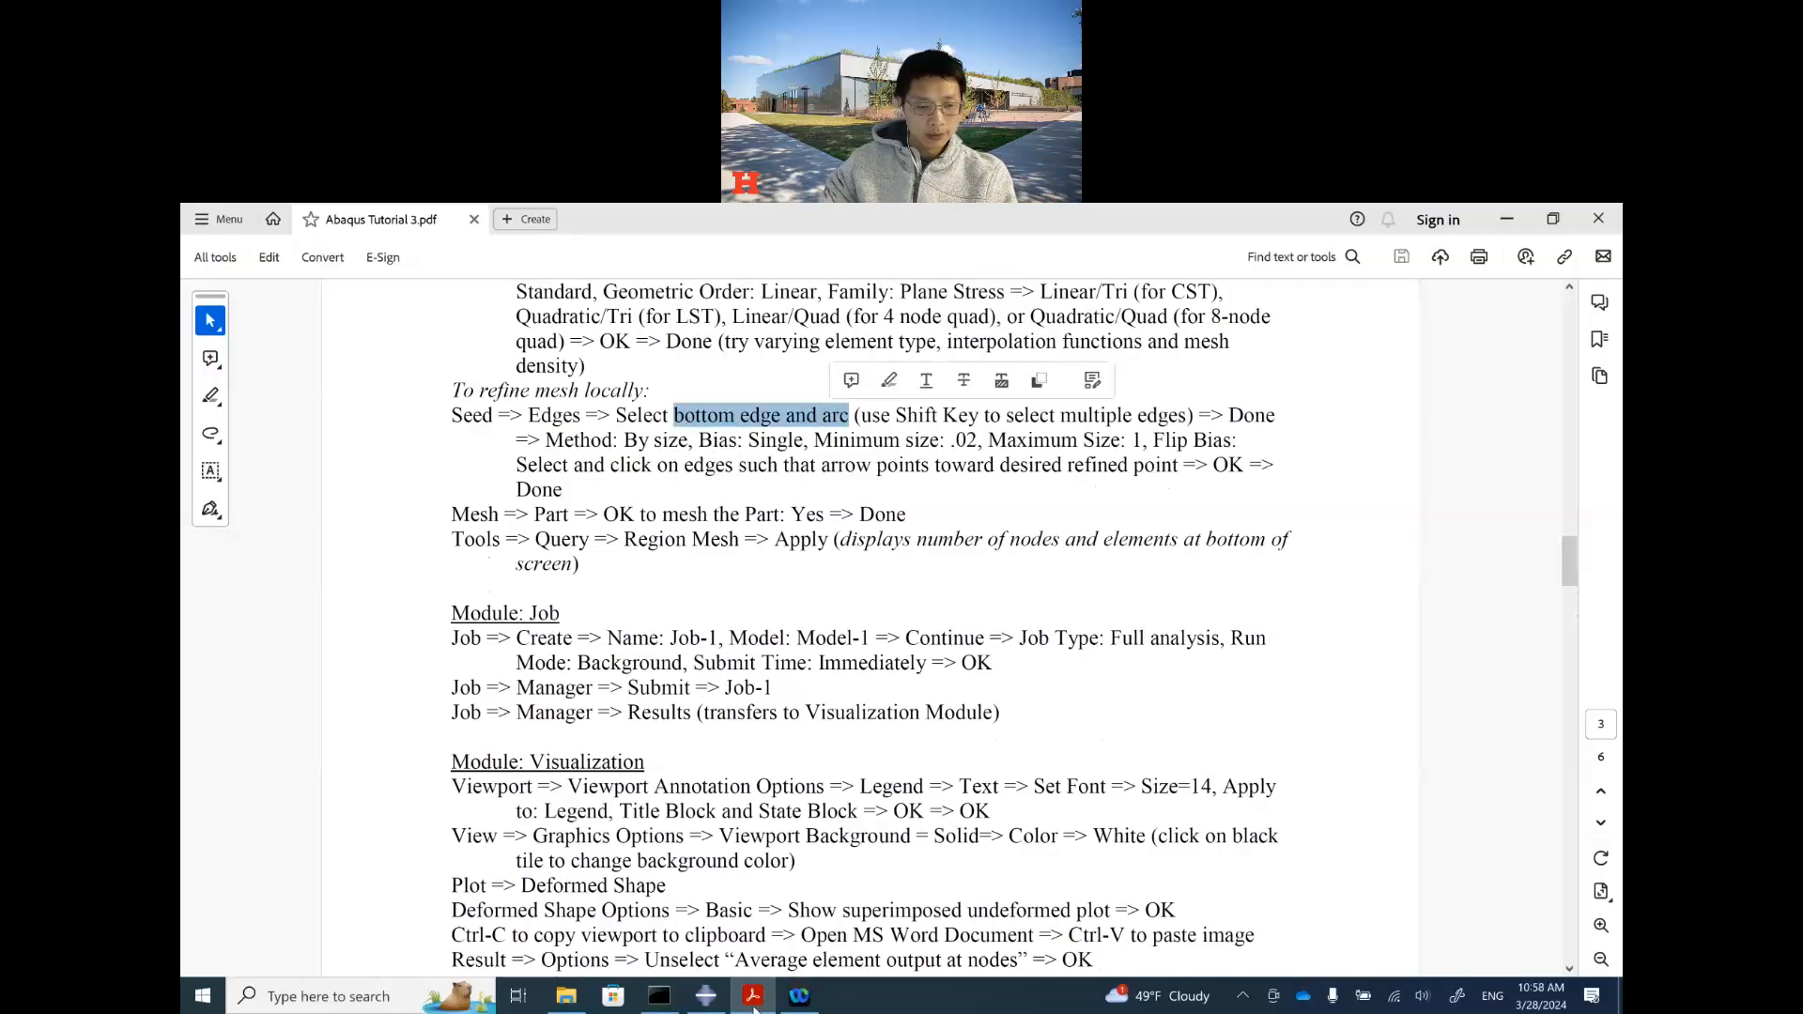
# Step: Switch back to Abaqus/CAE, discard the pending edge seeds, and start by-size local seeding with single bias on the hole arc and bottom edge
pyautogui.click(706, 996)
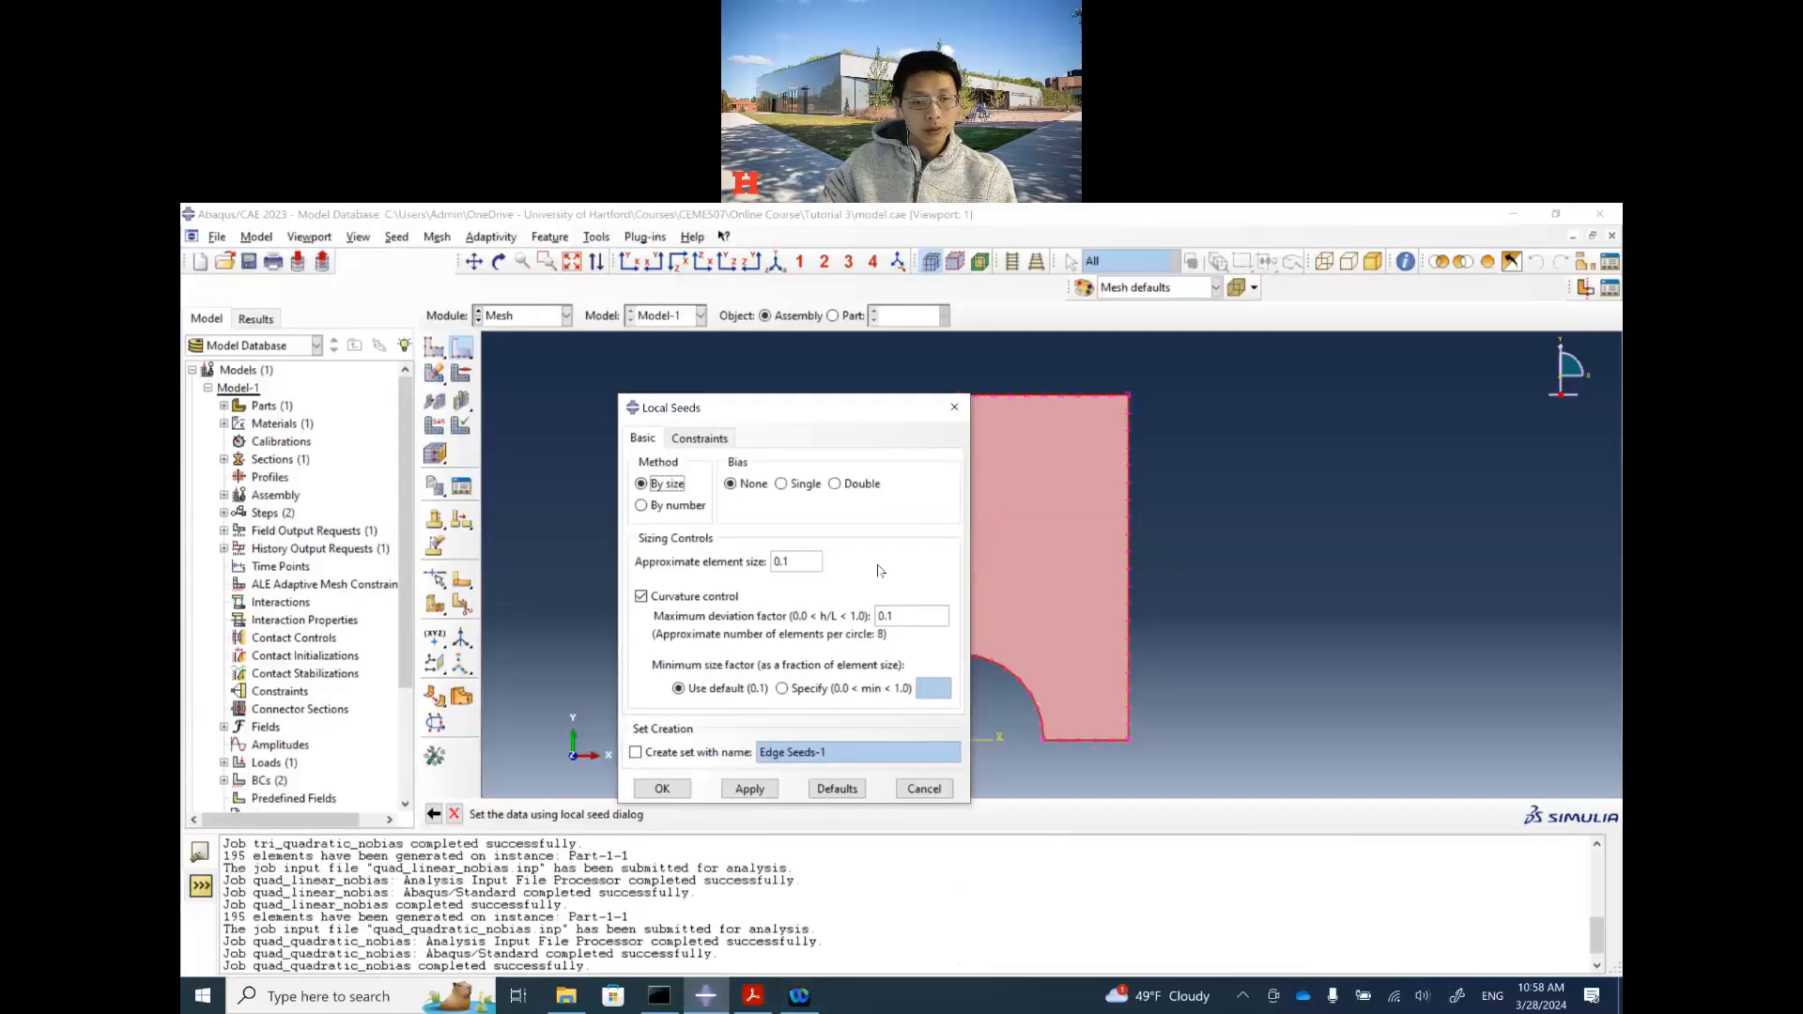
pyautogui.click(939, 788)
pyautogui.click(462, 348)
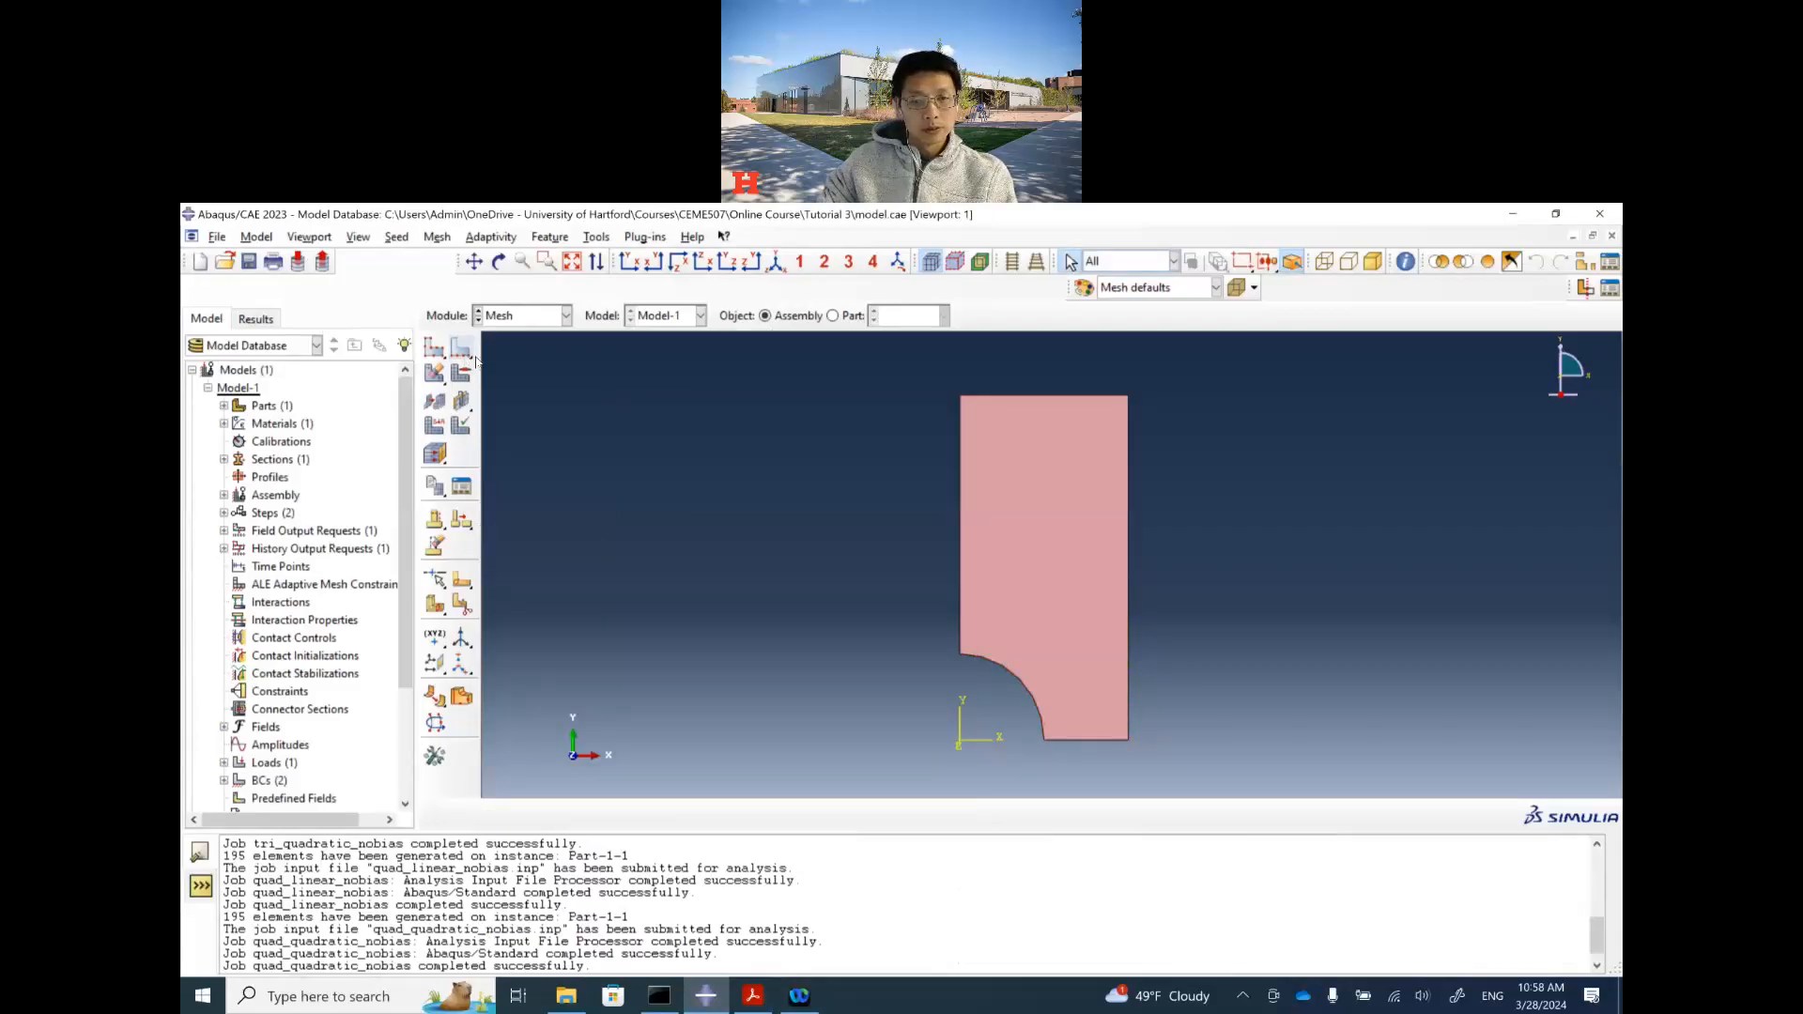
pyautogui.click(995, 670)
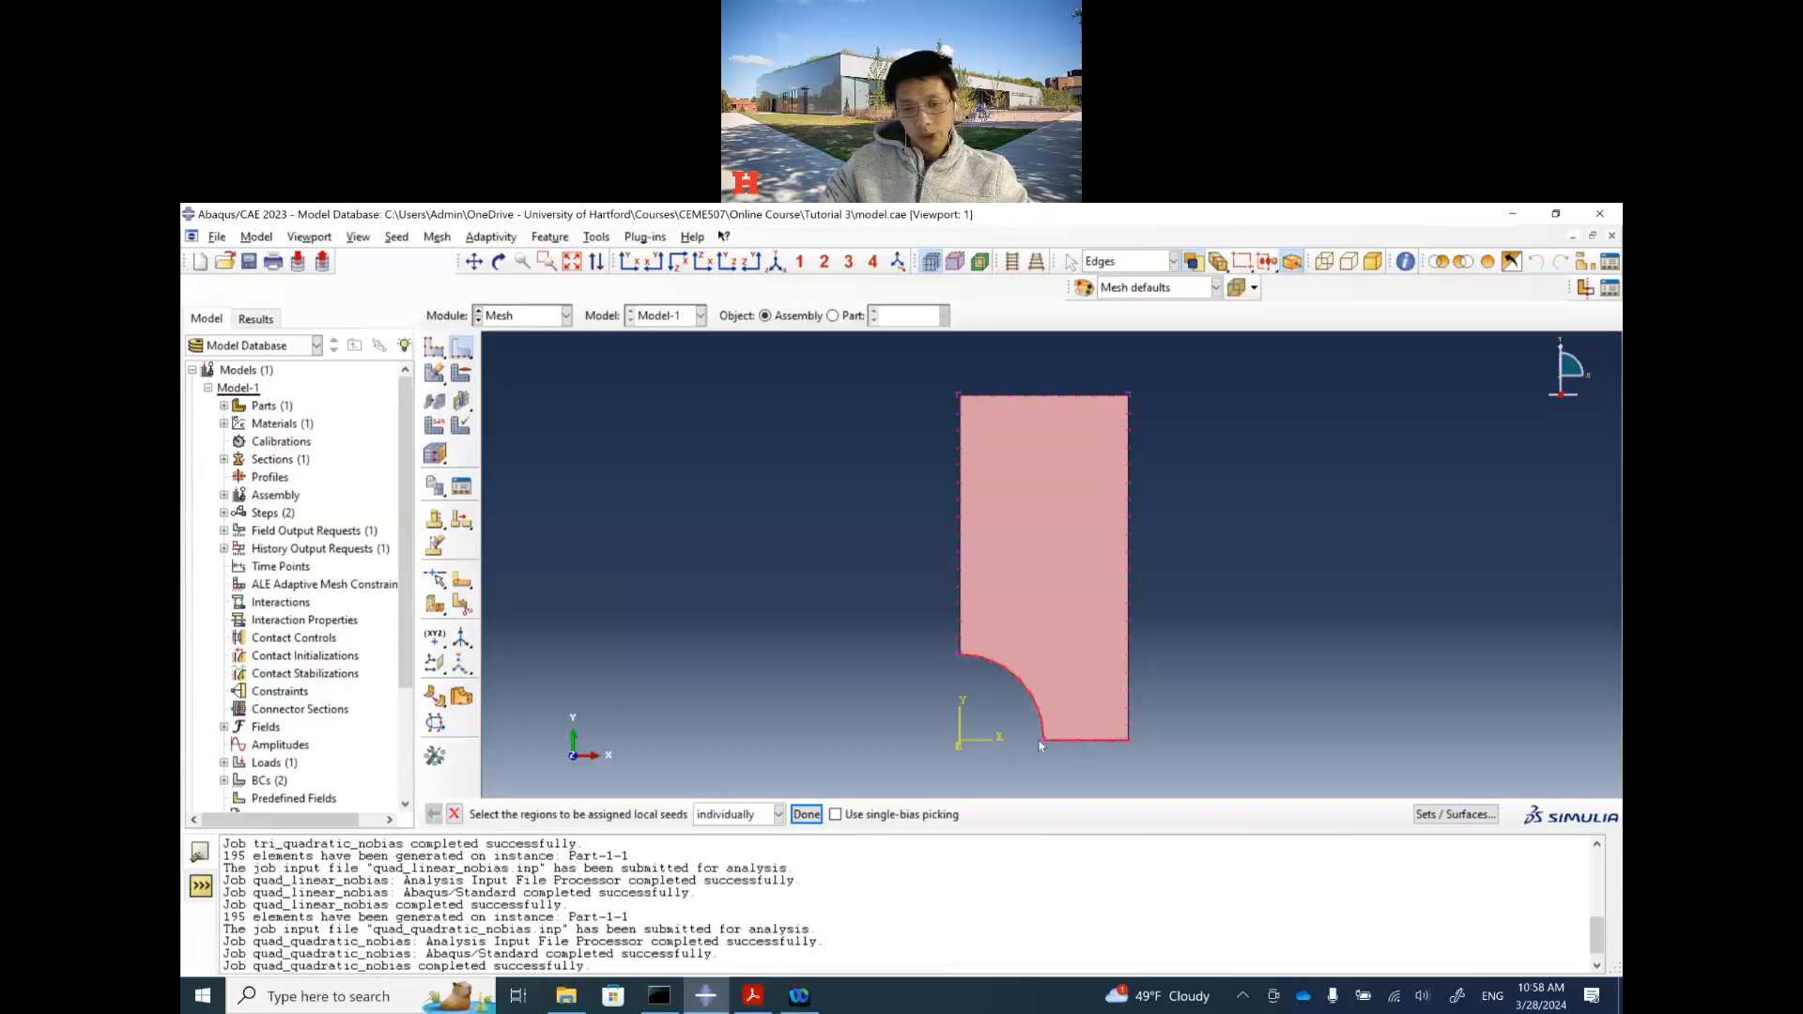
pyautogui.click(806, 814)
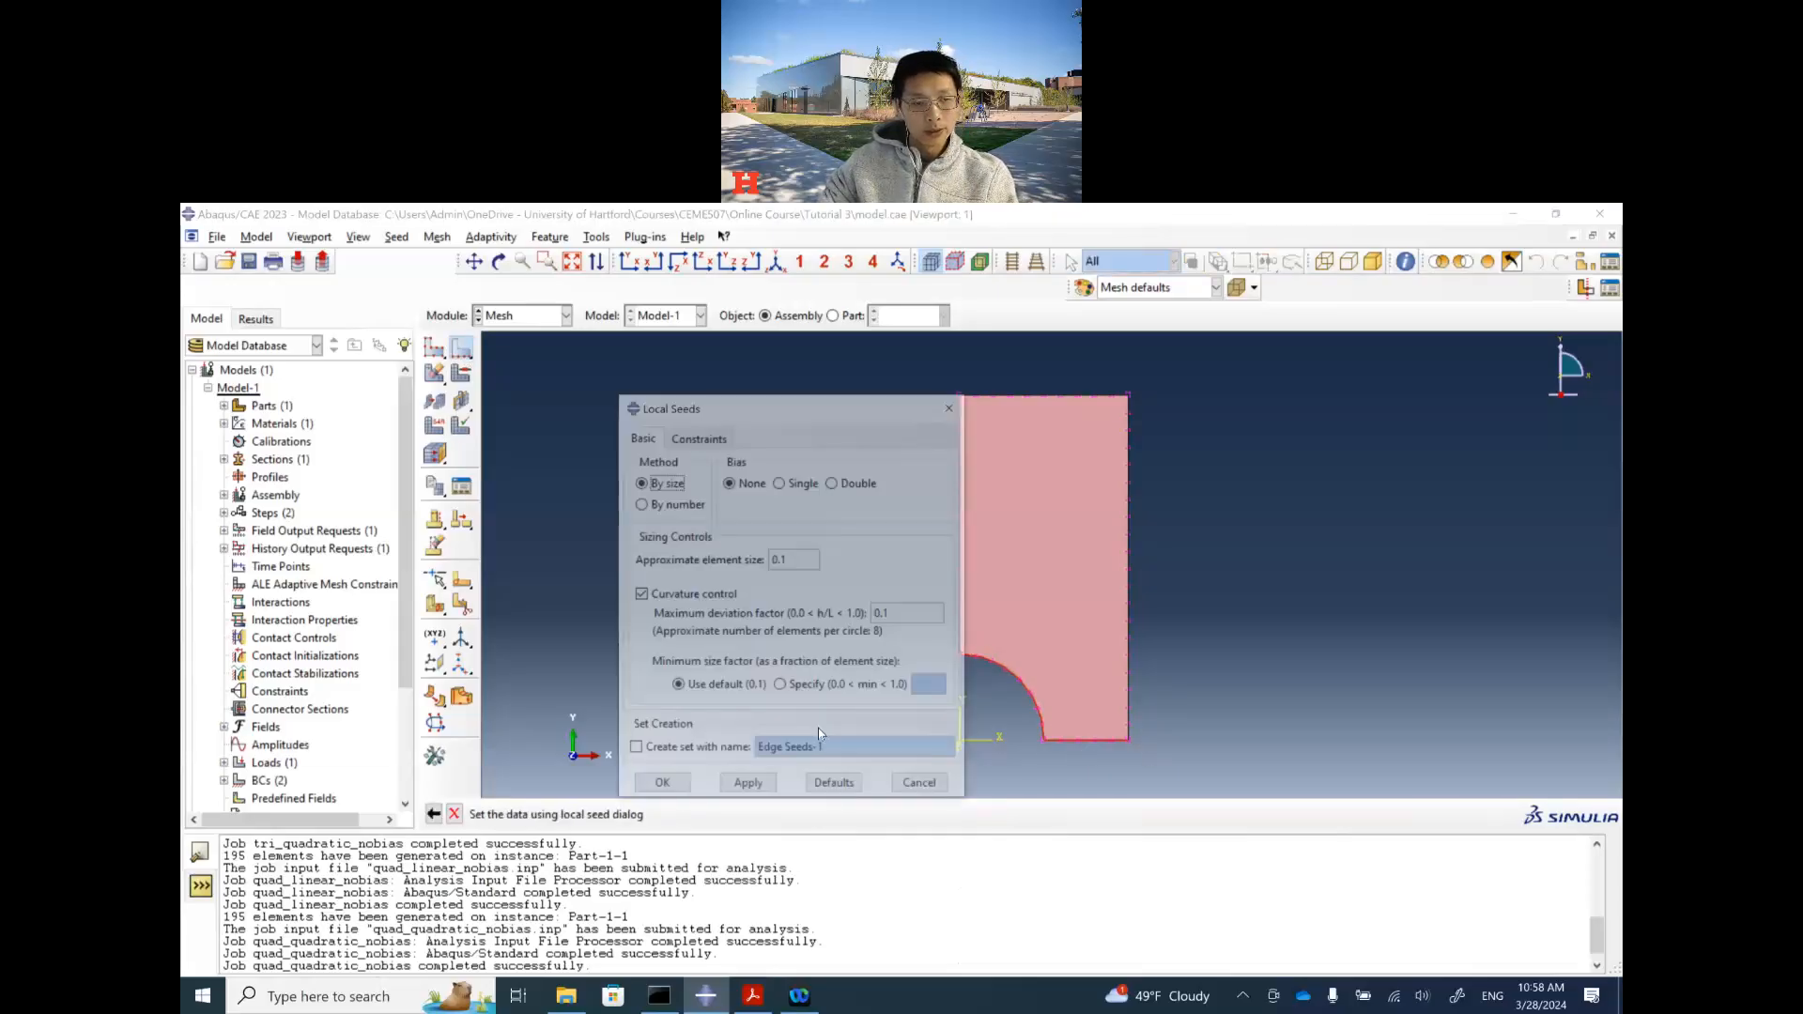
pyautogui.click(780, 484)
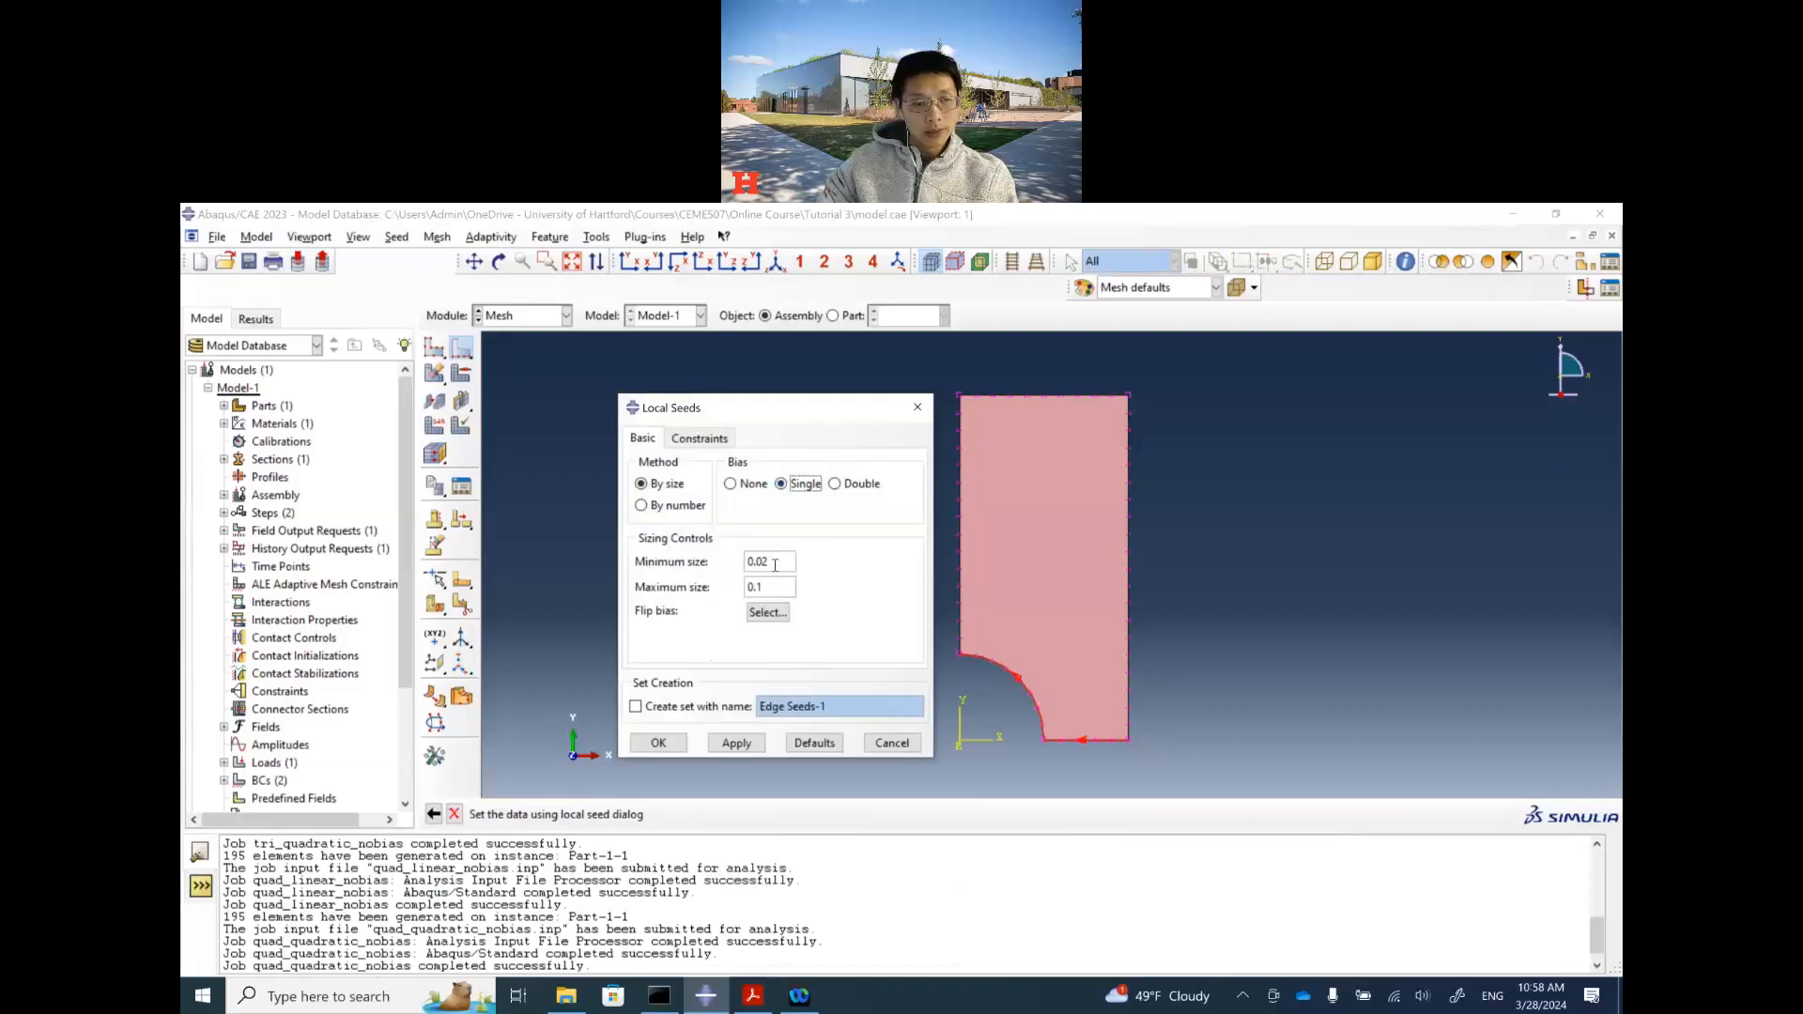
# Step: Check the tutorial PDF's sizes and apply the biased edge seeds with minimum size 0.02 and maximum size 1.0
pyautogui.moveTo(774, 560); pyautogui.dragTo(745, 561)
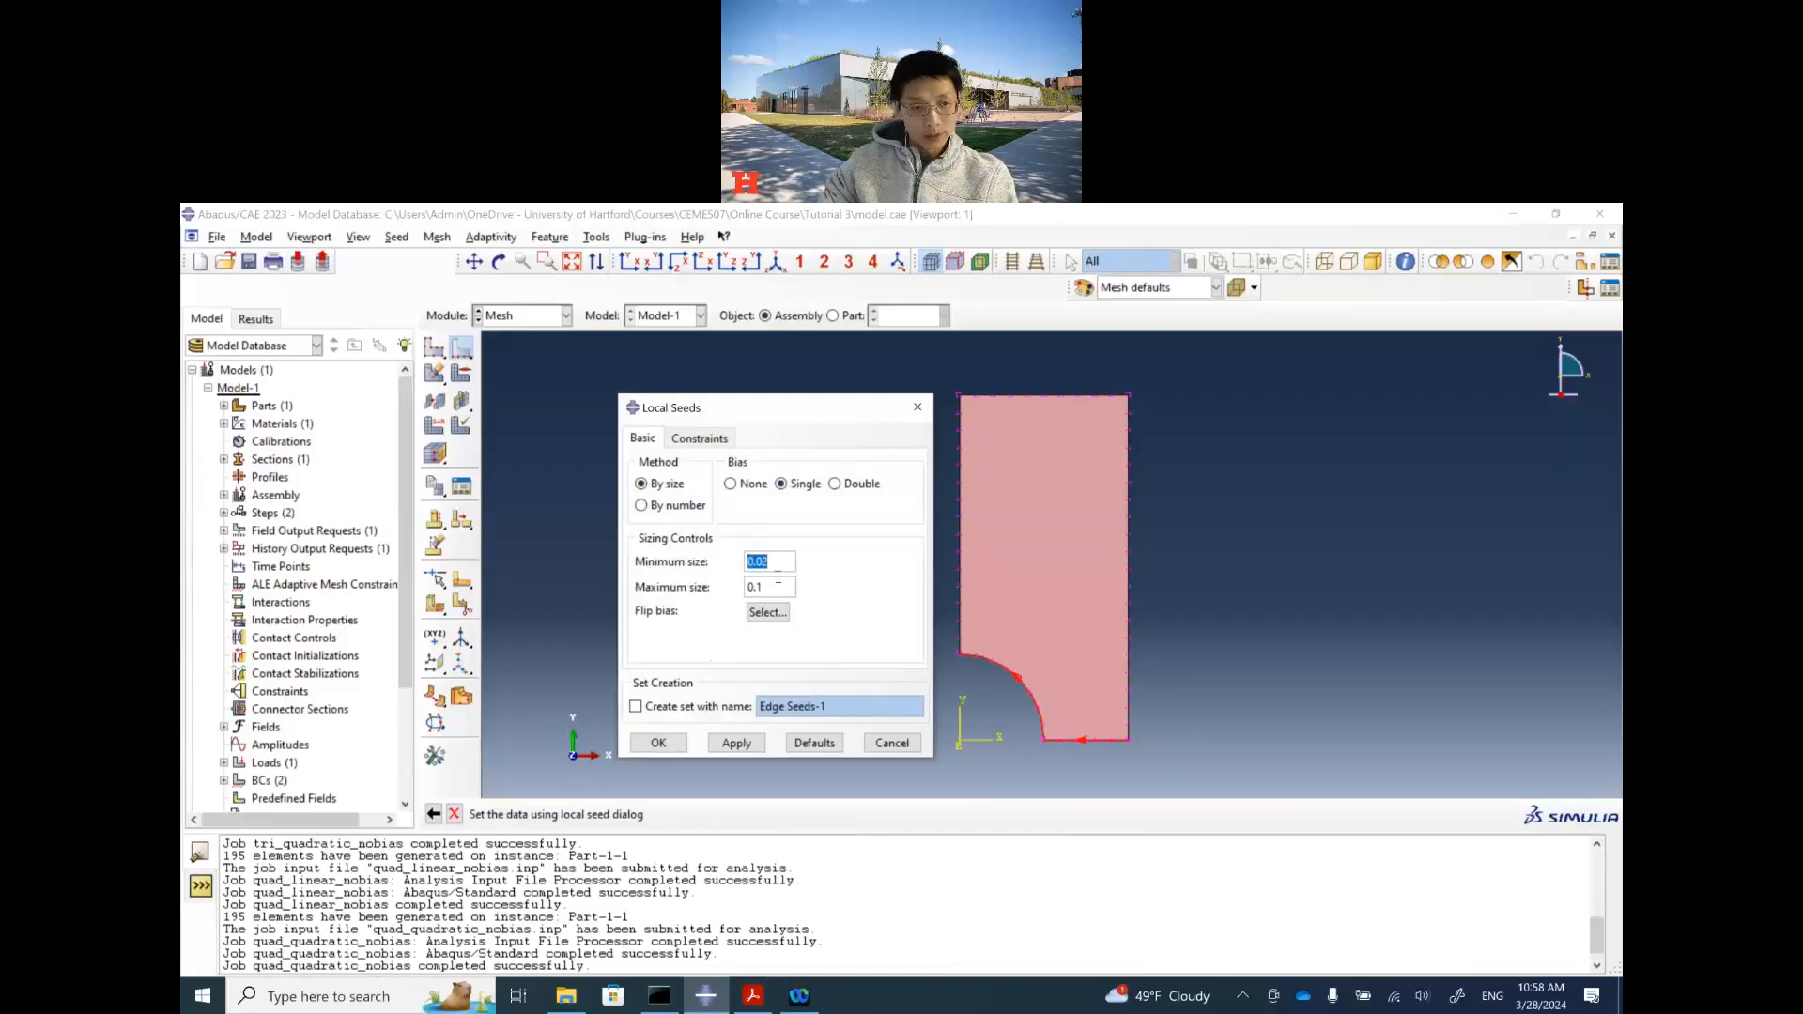
pyautogui.click(754, 997)
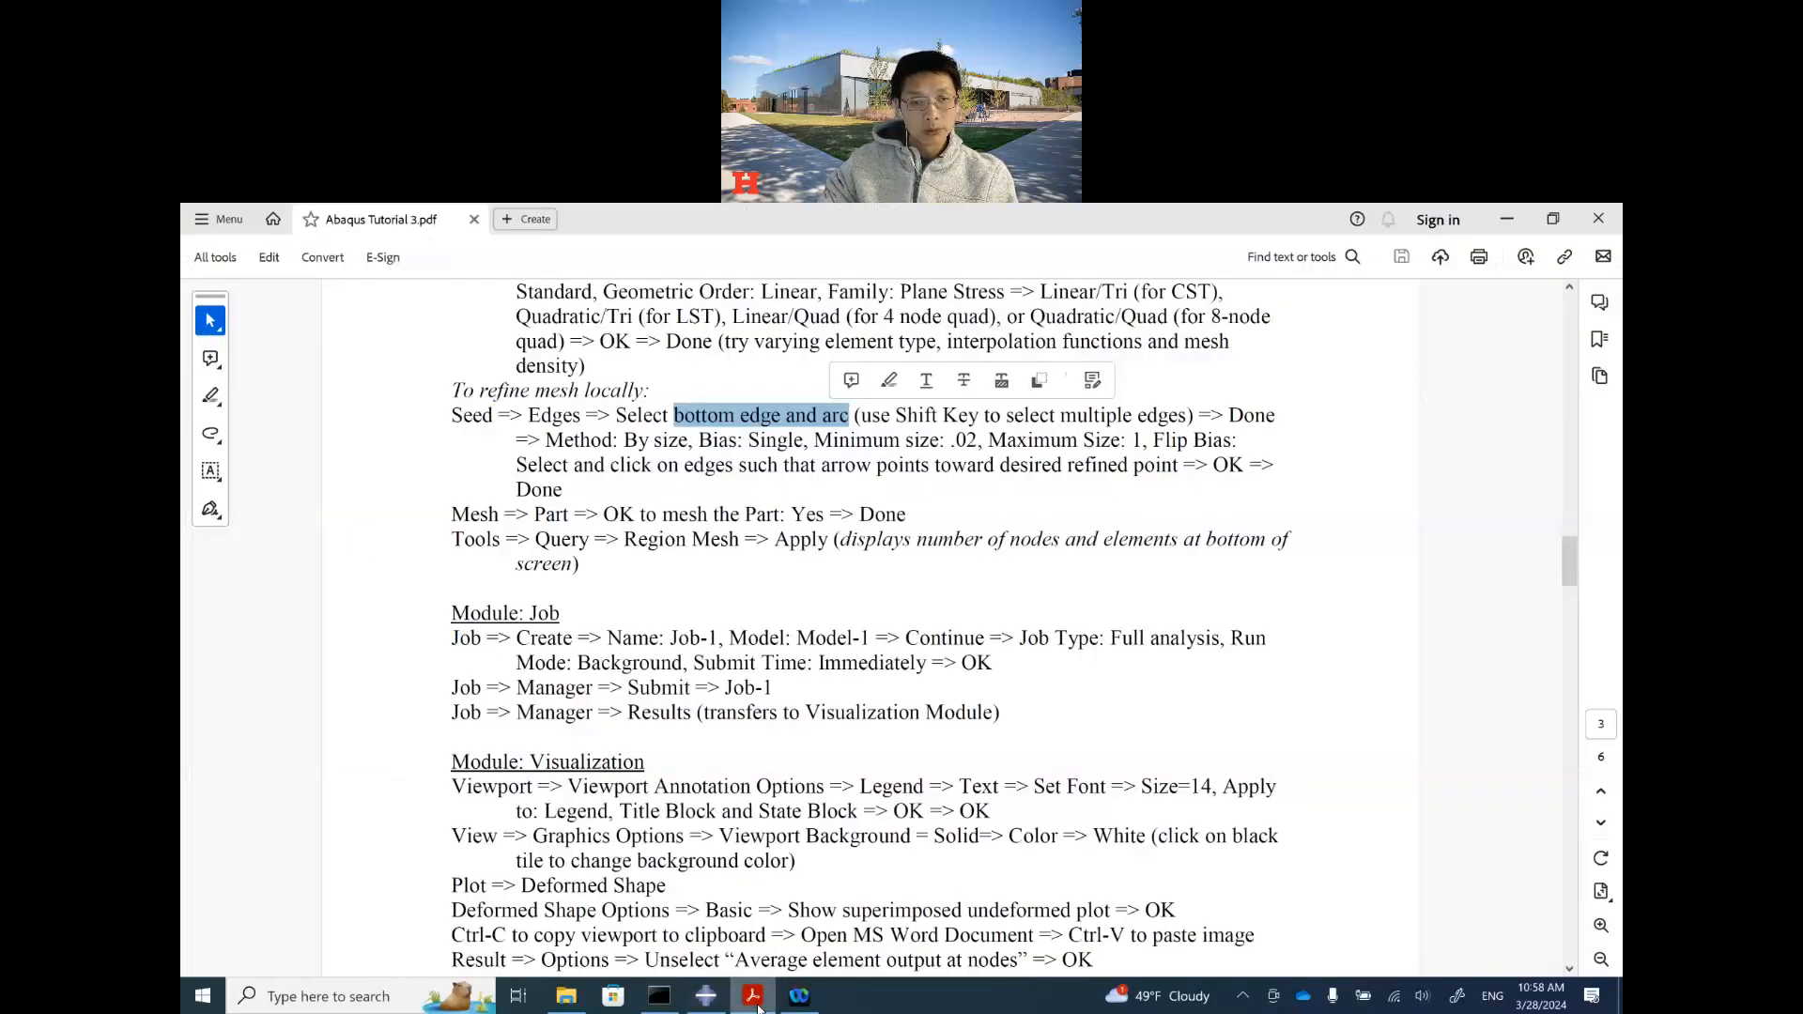
pyautogui.click(754, 997)
pyautogui.moveTo(772, 587); pyautogui.dragTo(746, 587)
pyautogui.write('1.0')
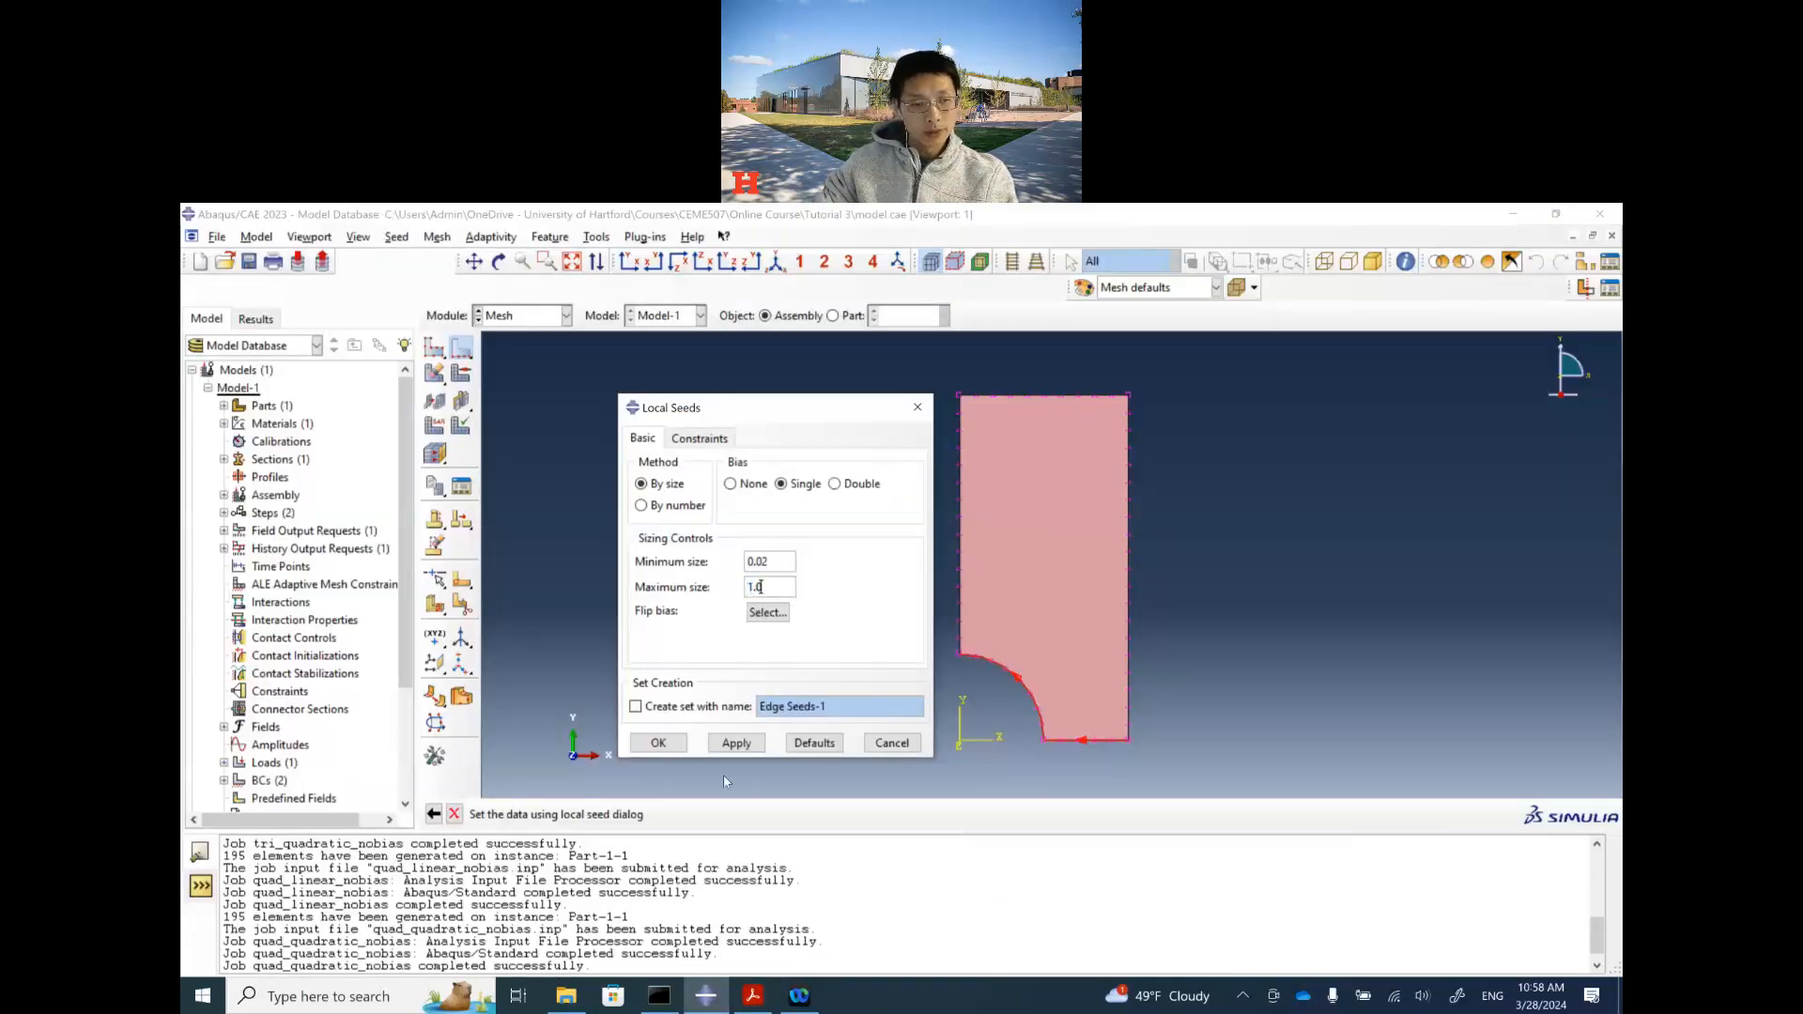
pyautogui.click(659, 744)
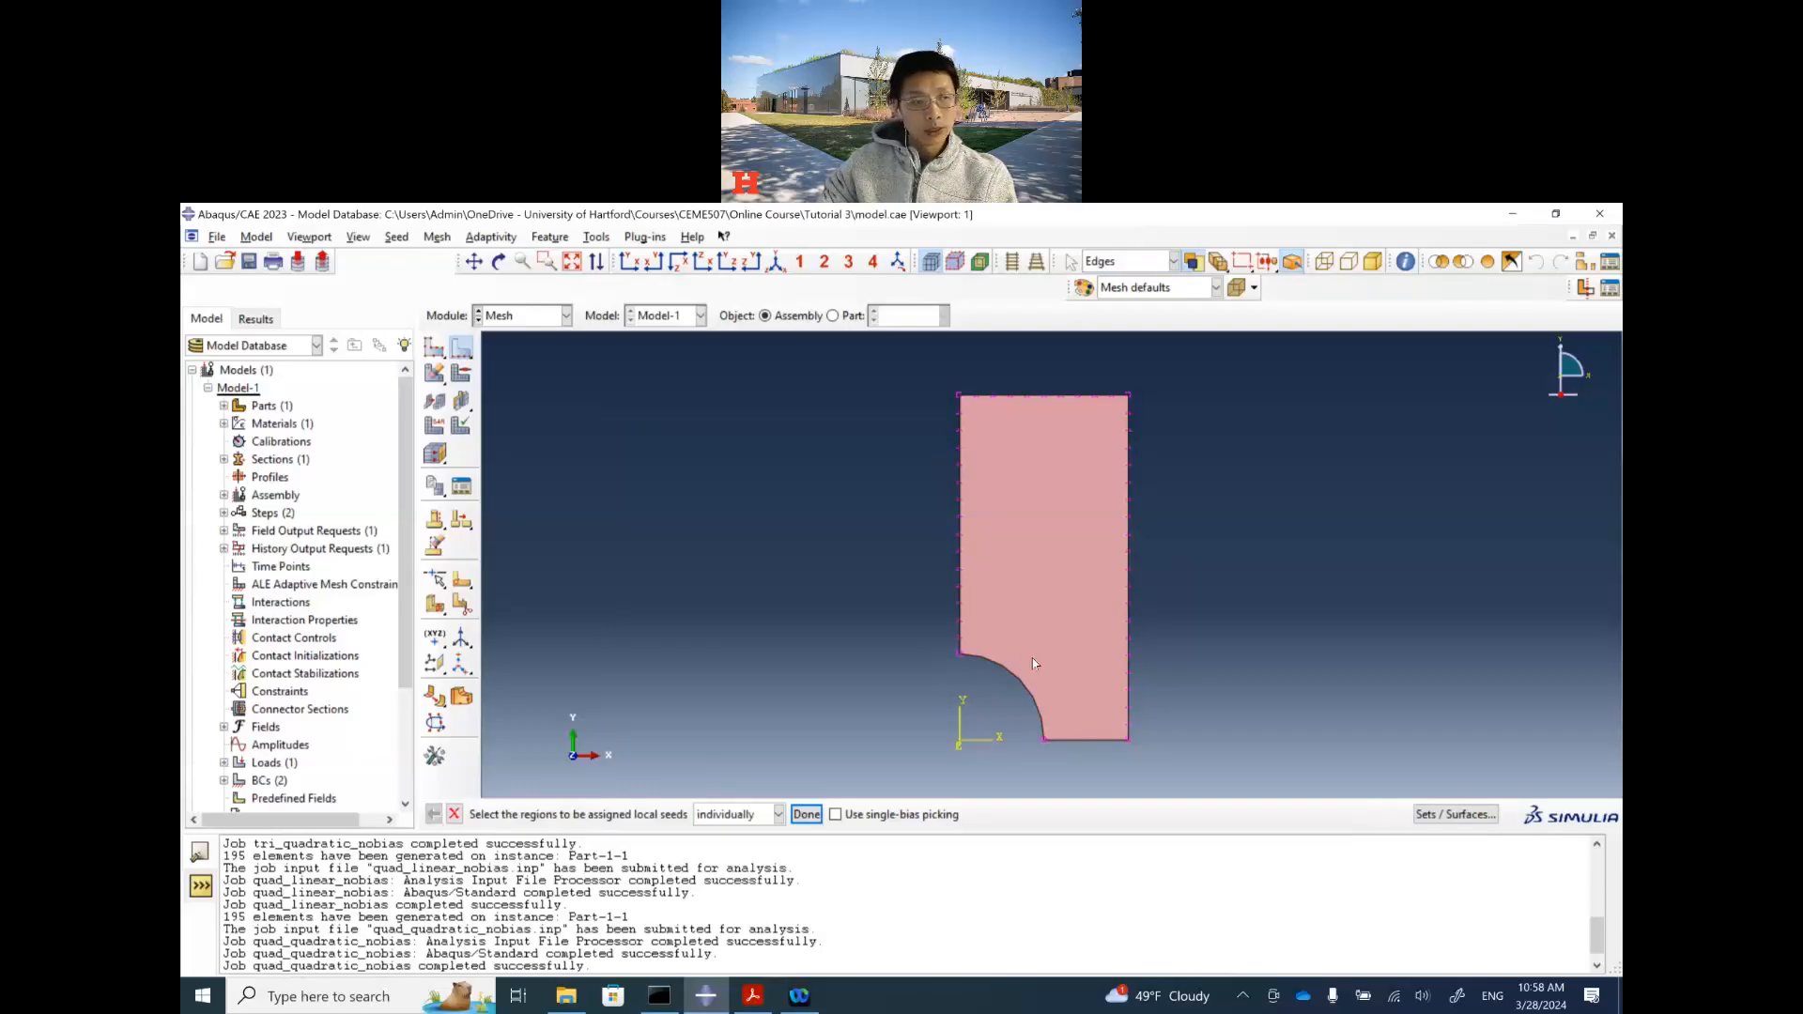
# Step: Assign the linear triangular plane stress element type (CPS3) to the plate face
pyautogui.click(434, 425)
pyautogui.click(986, 615)
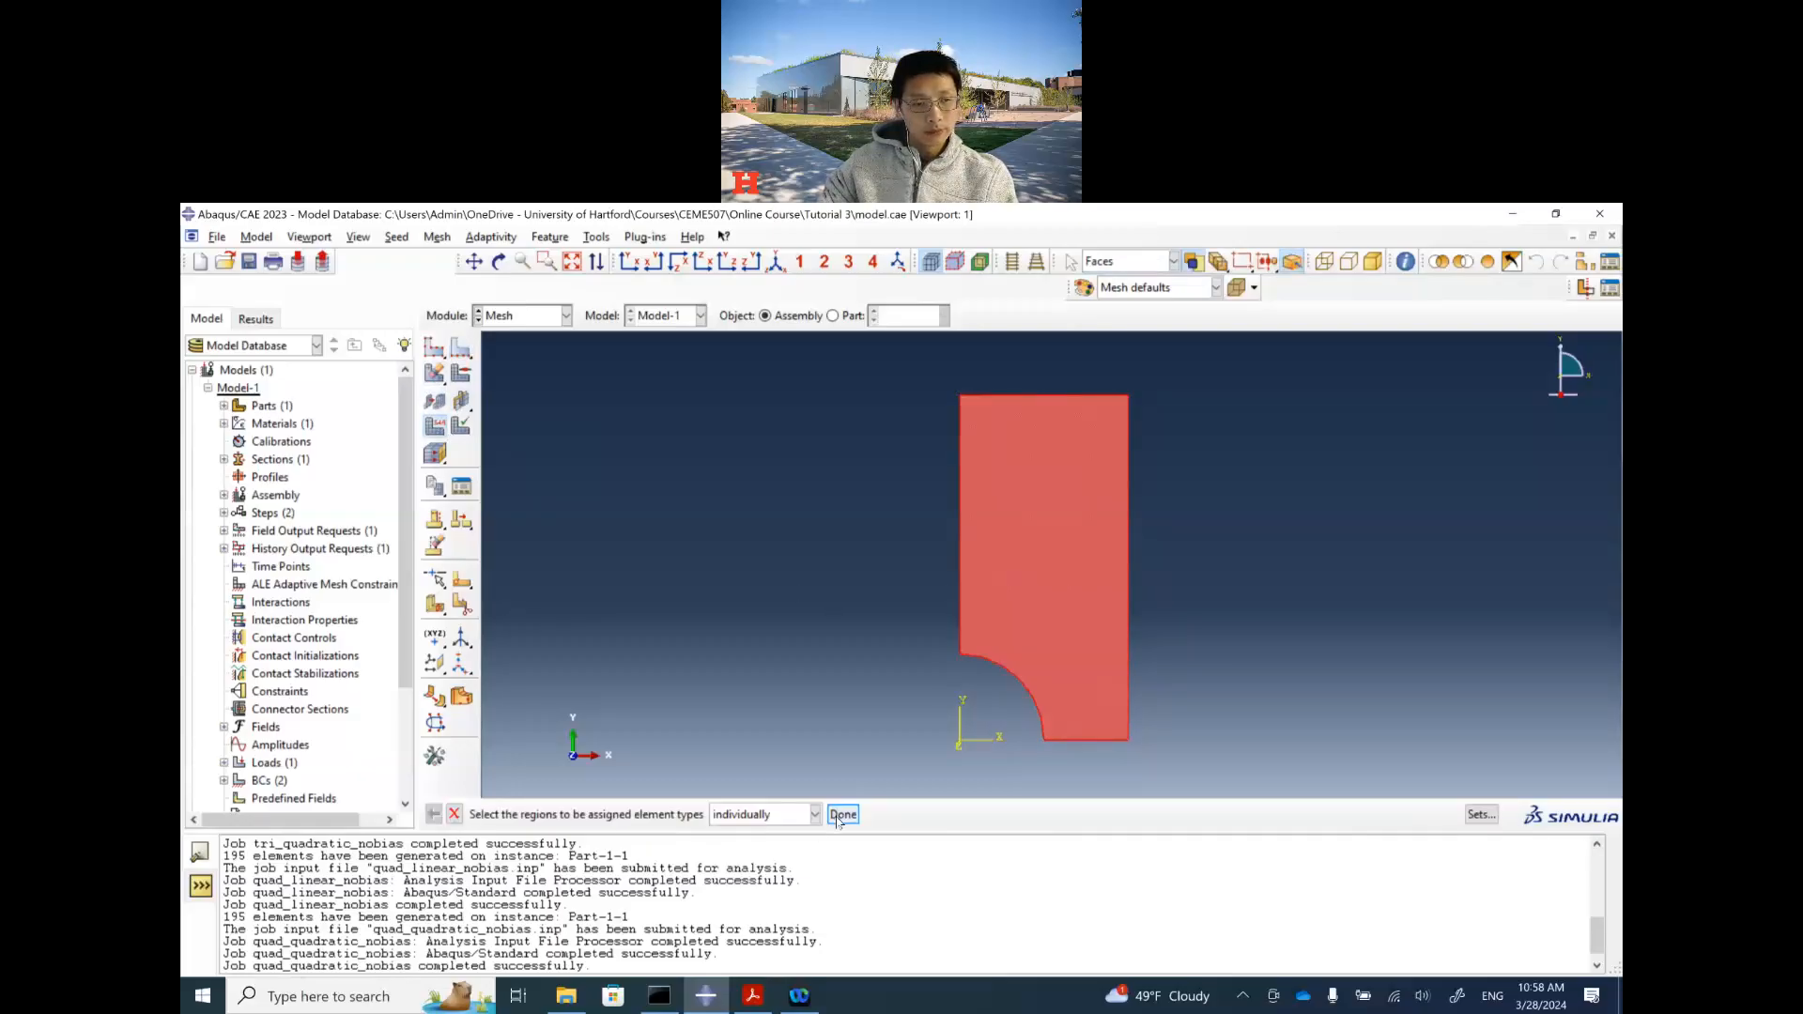
pyautogui.click(843, 814)
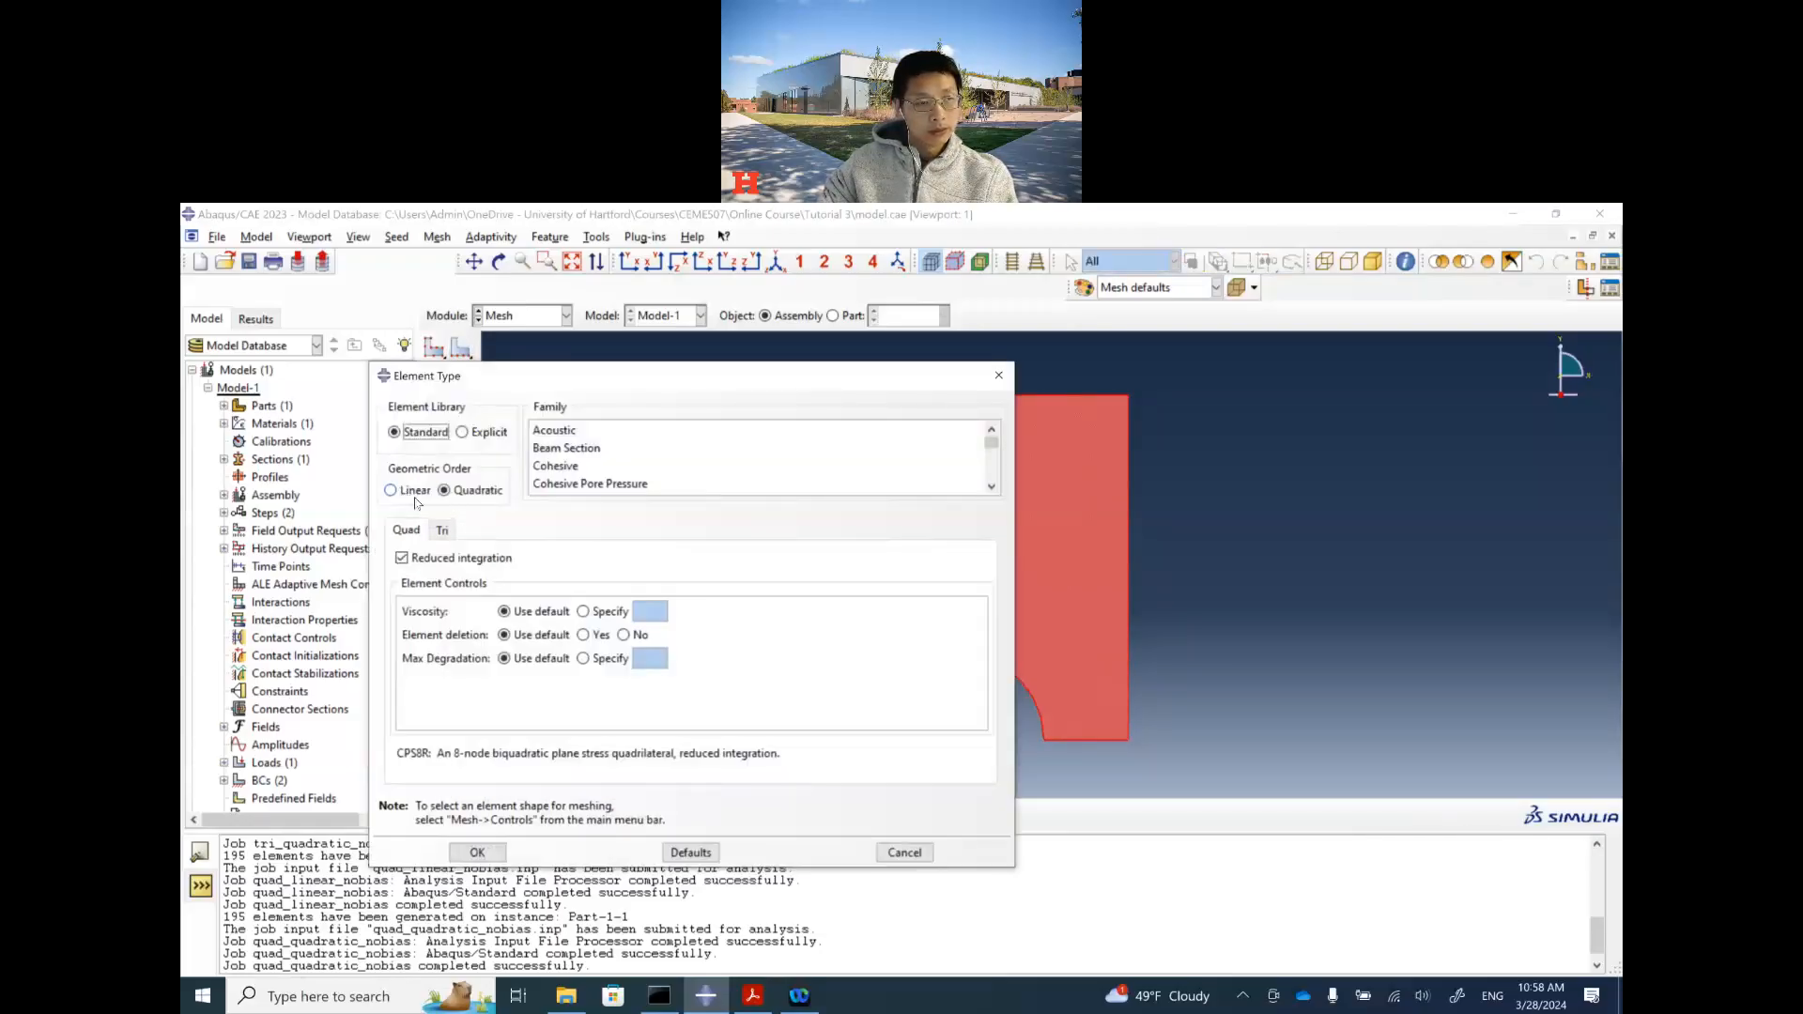
pyautogui.click(442, 531)
pyautogui.click(404, 490)
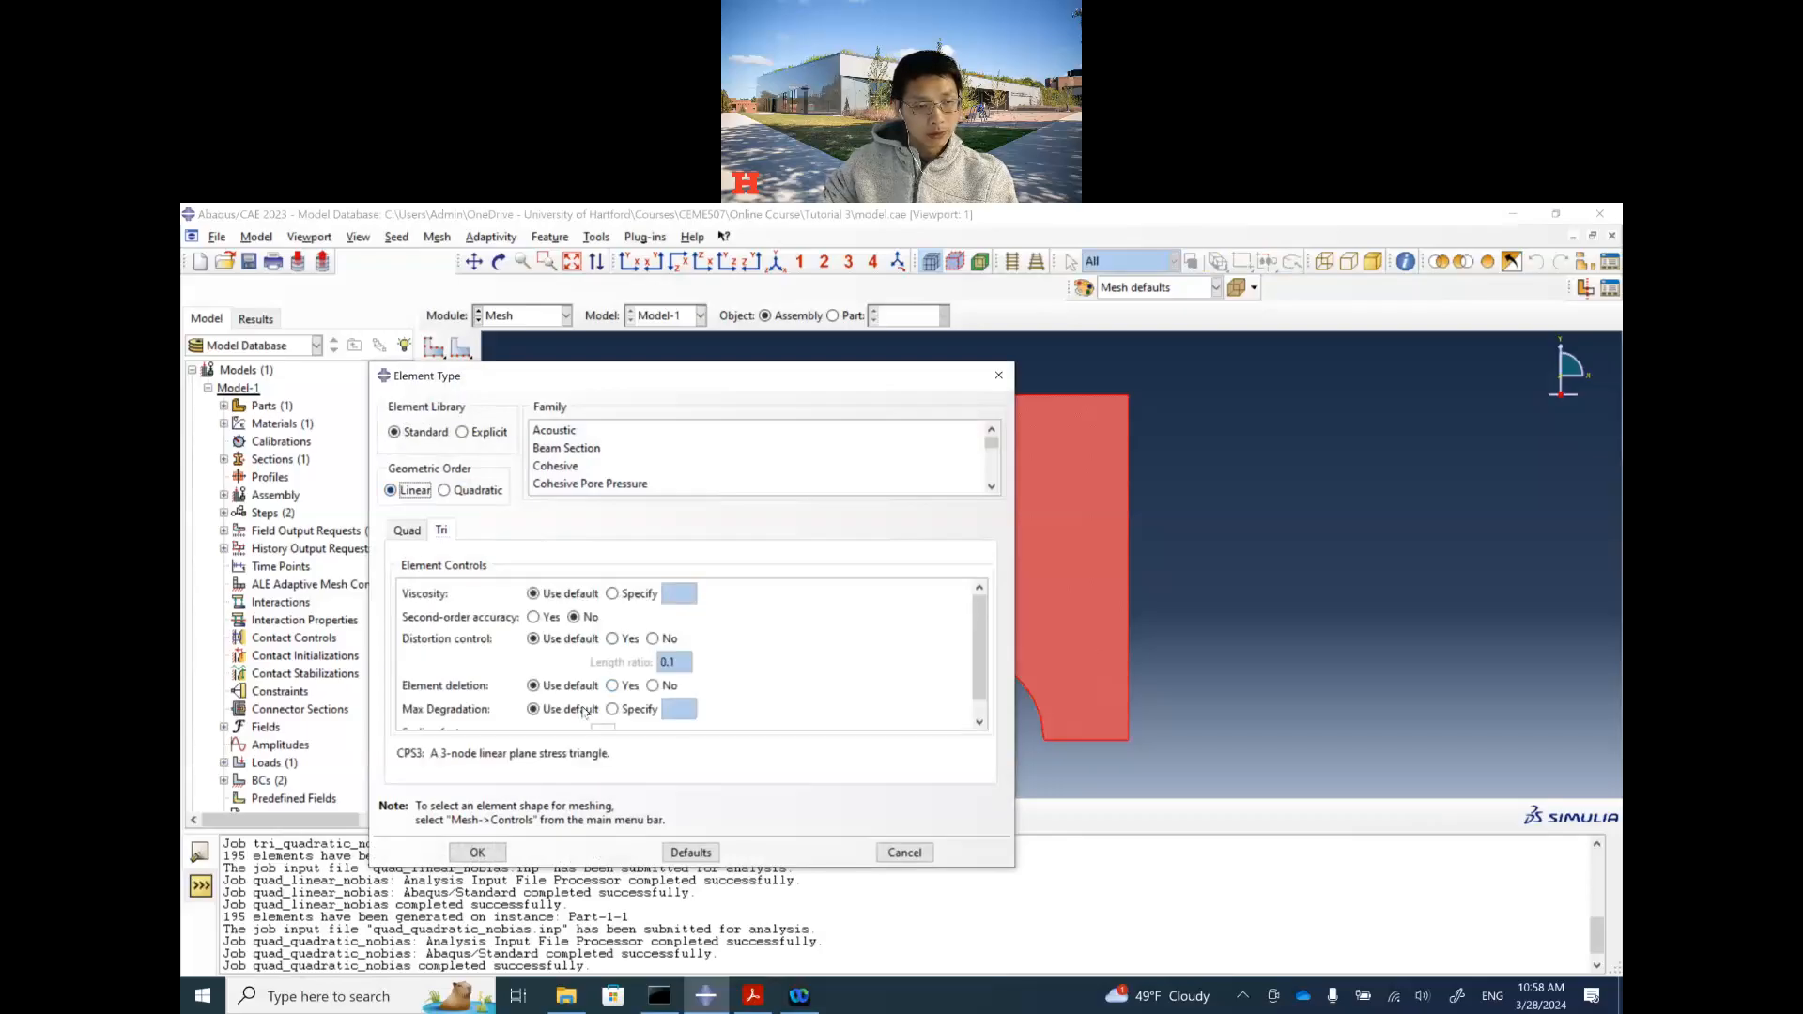
pyautogui.click(479, 853)
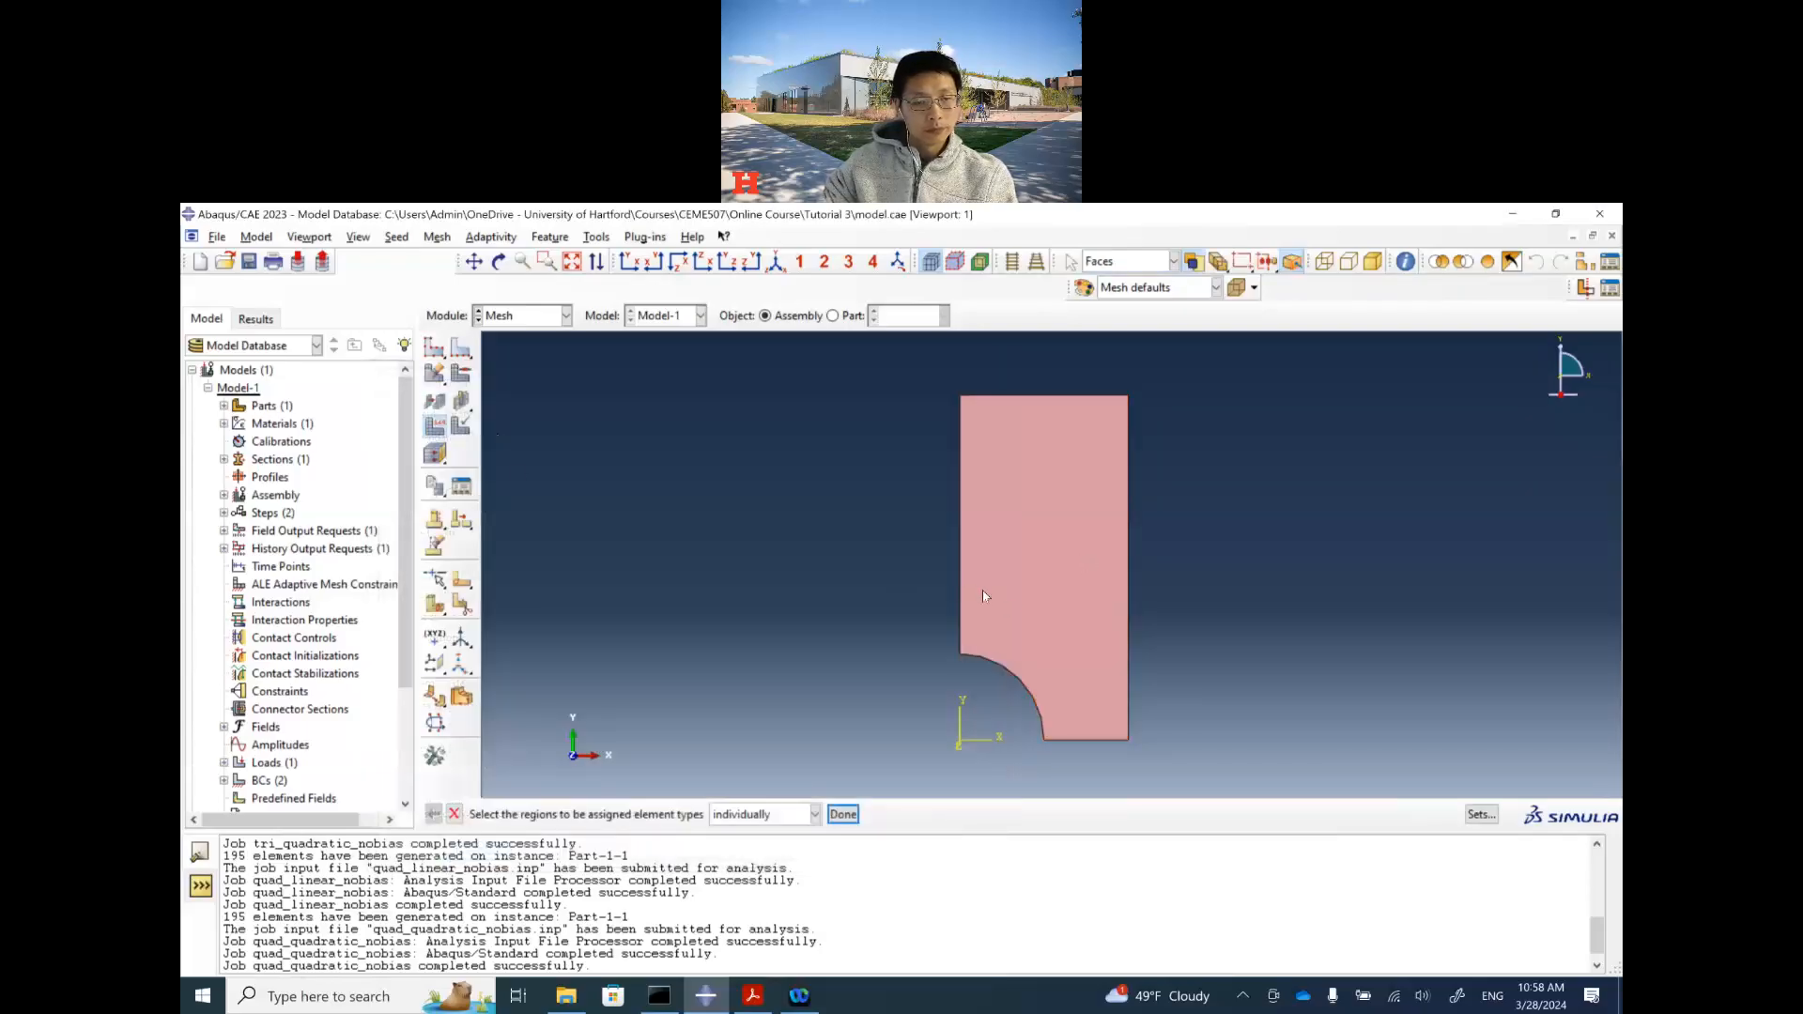
# Step: Set the plate's mesh controls to the Tri element shape with the Free technique
pyautogui.click(446, 383)
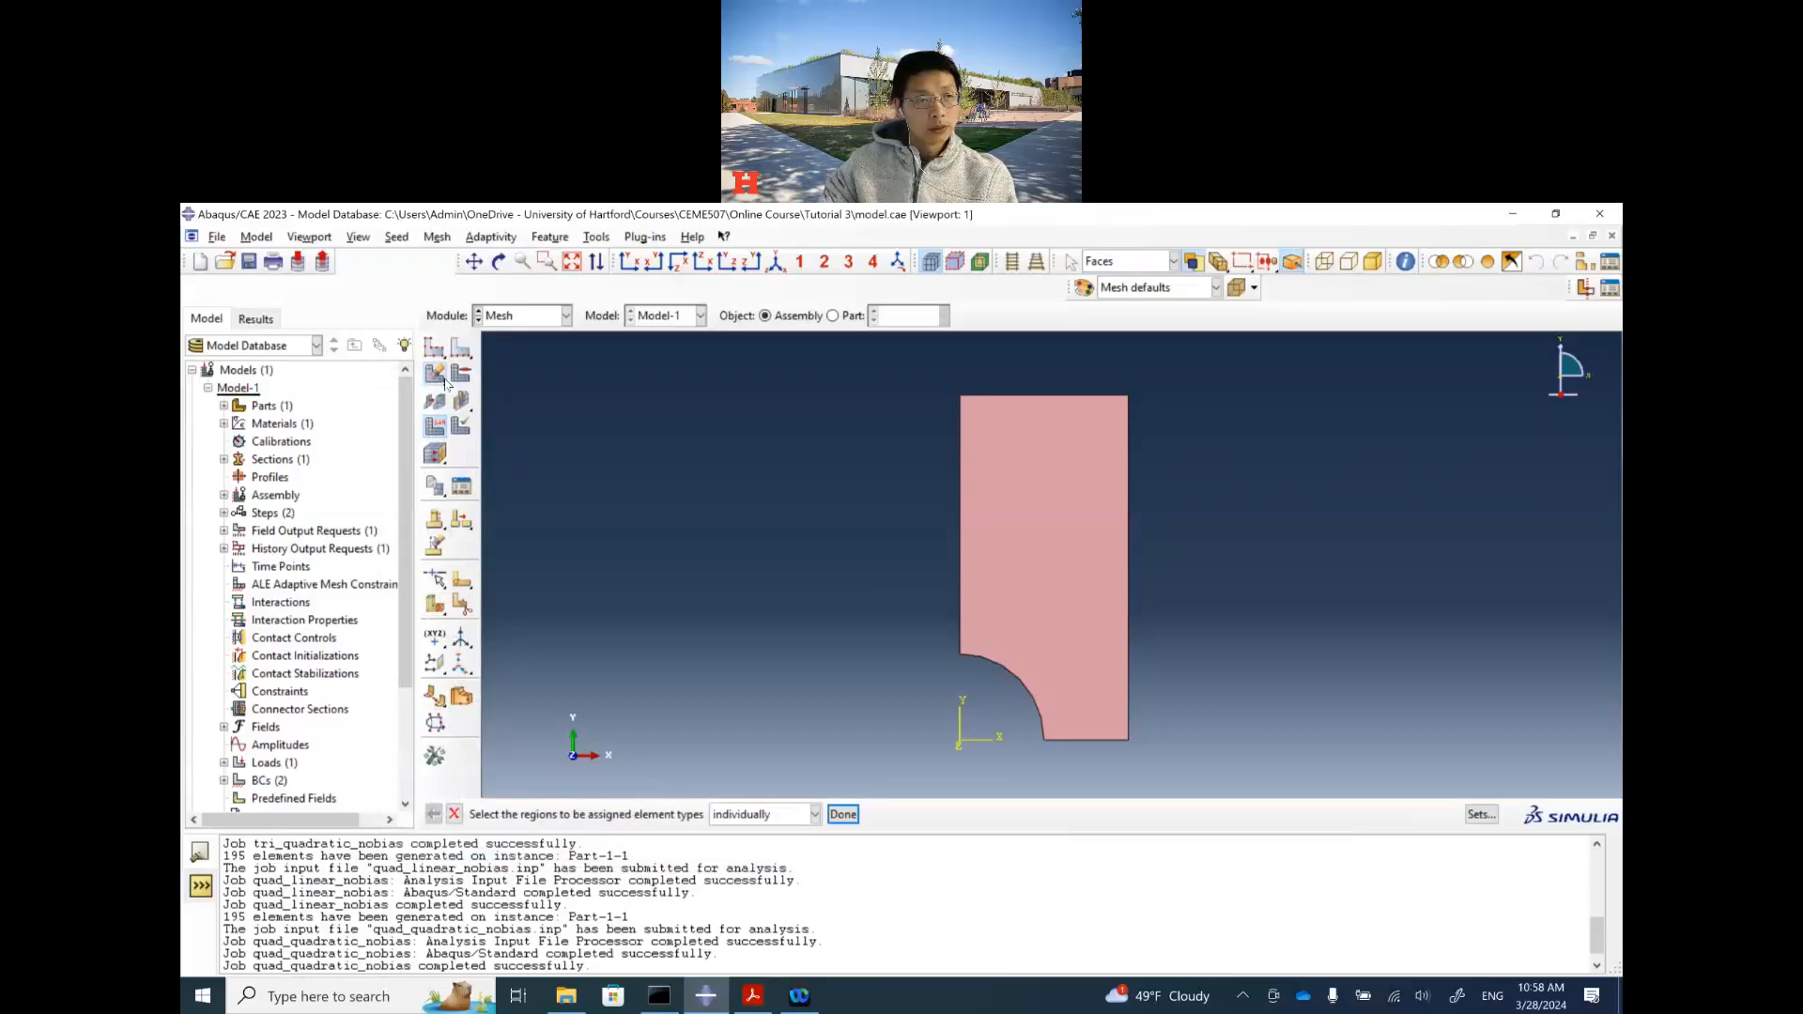
pyautogui.click(461, 374)
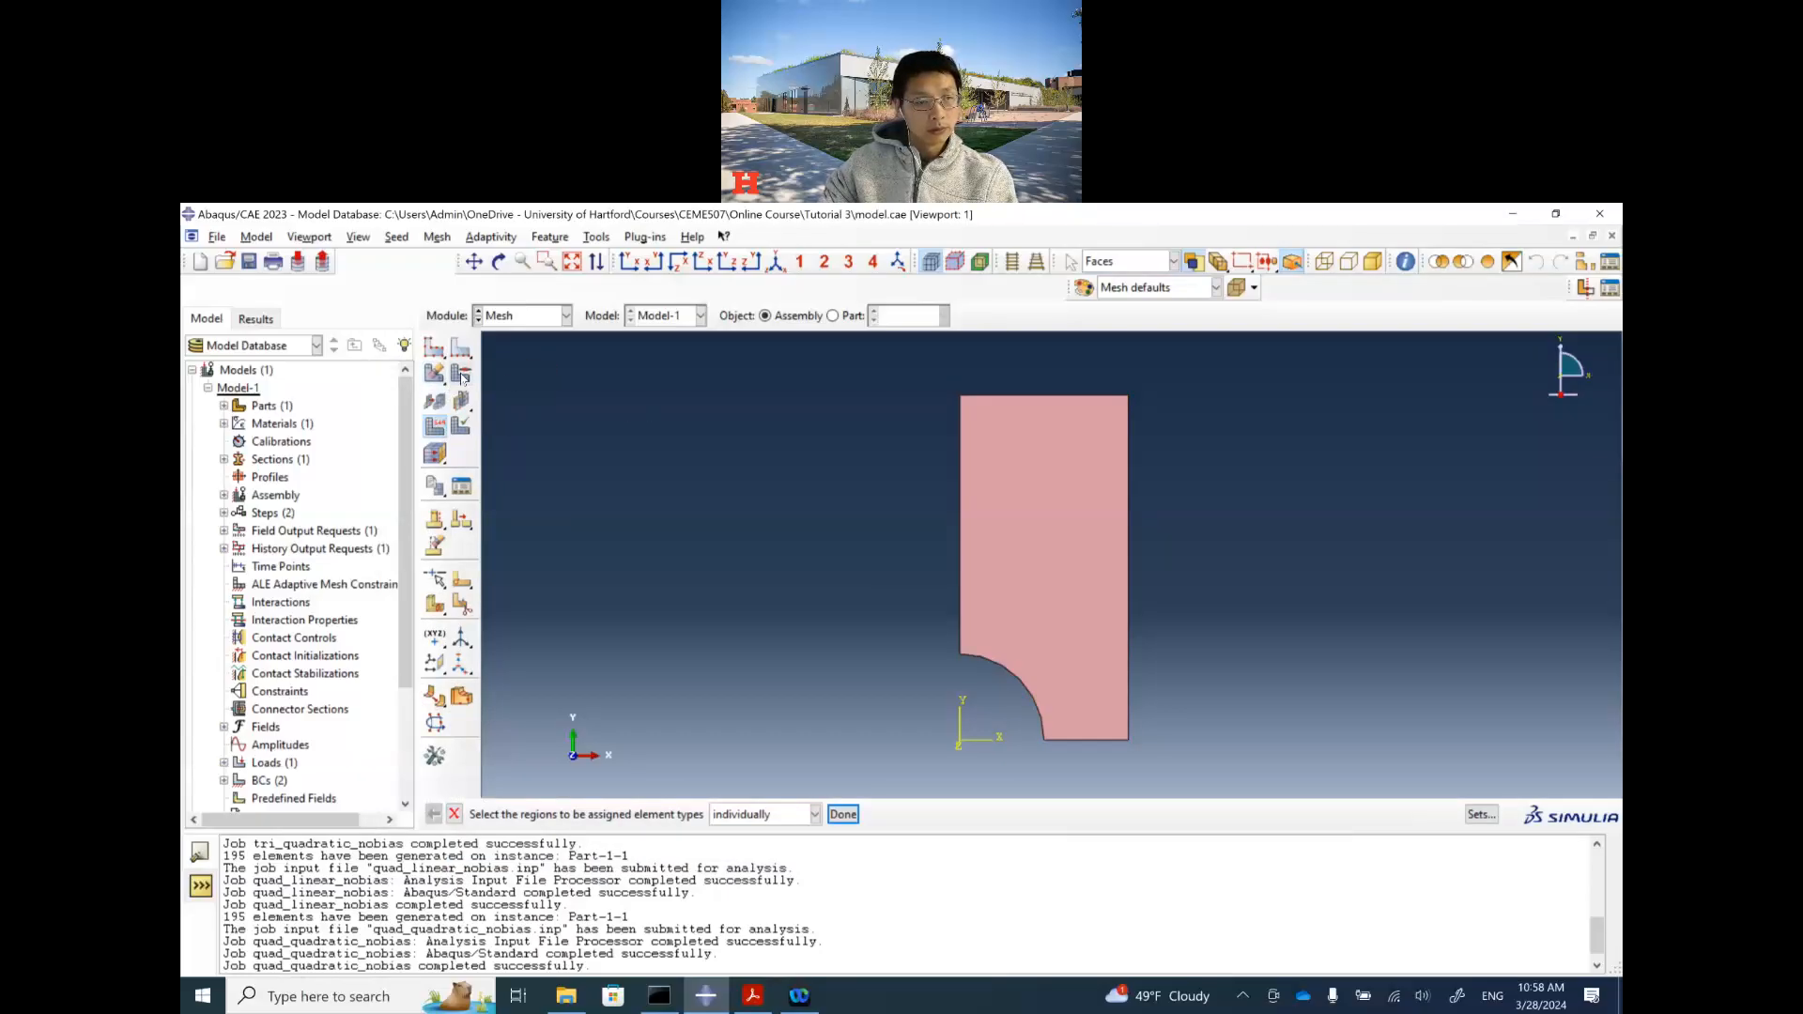
pyautogui.click(700, 477)
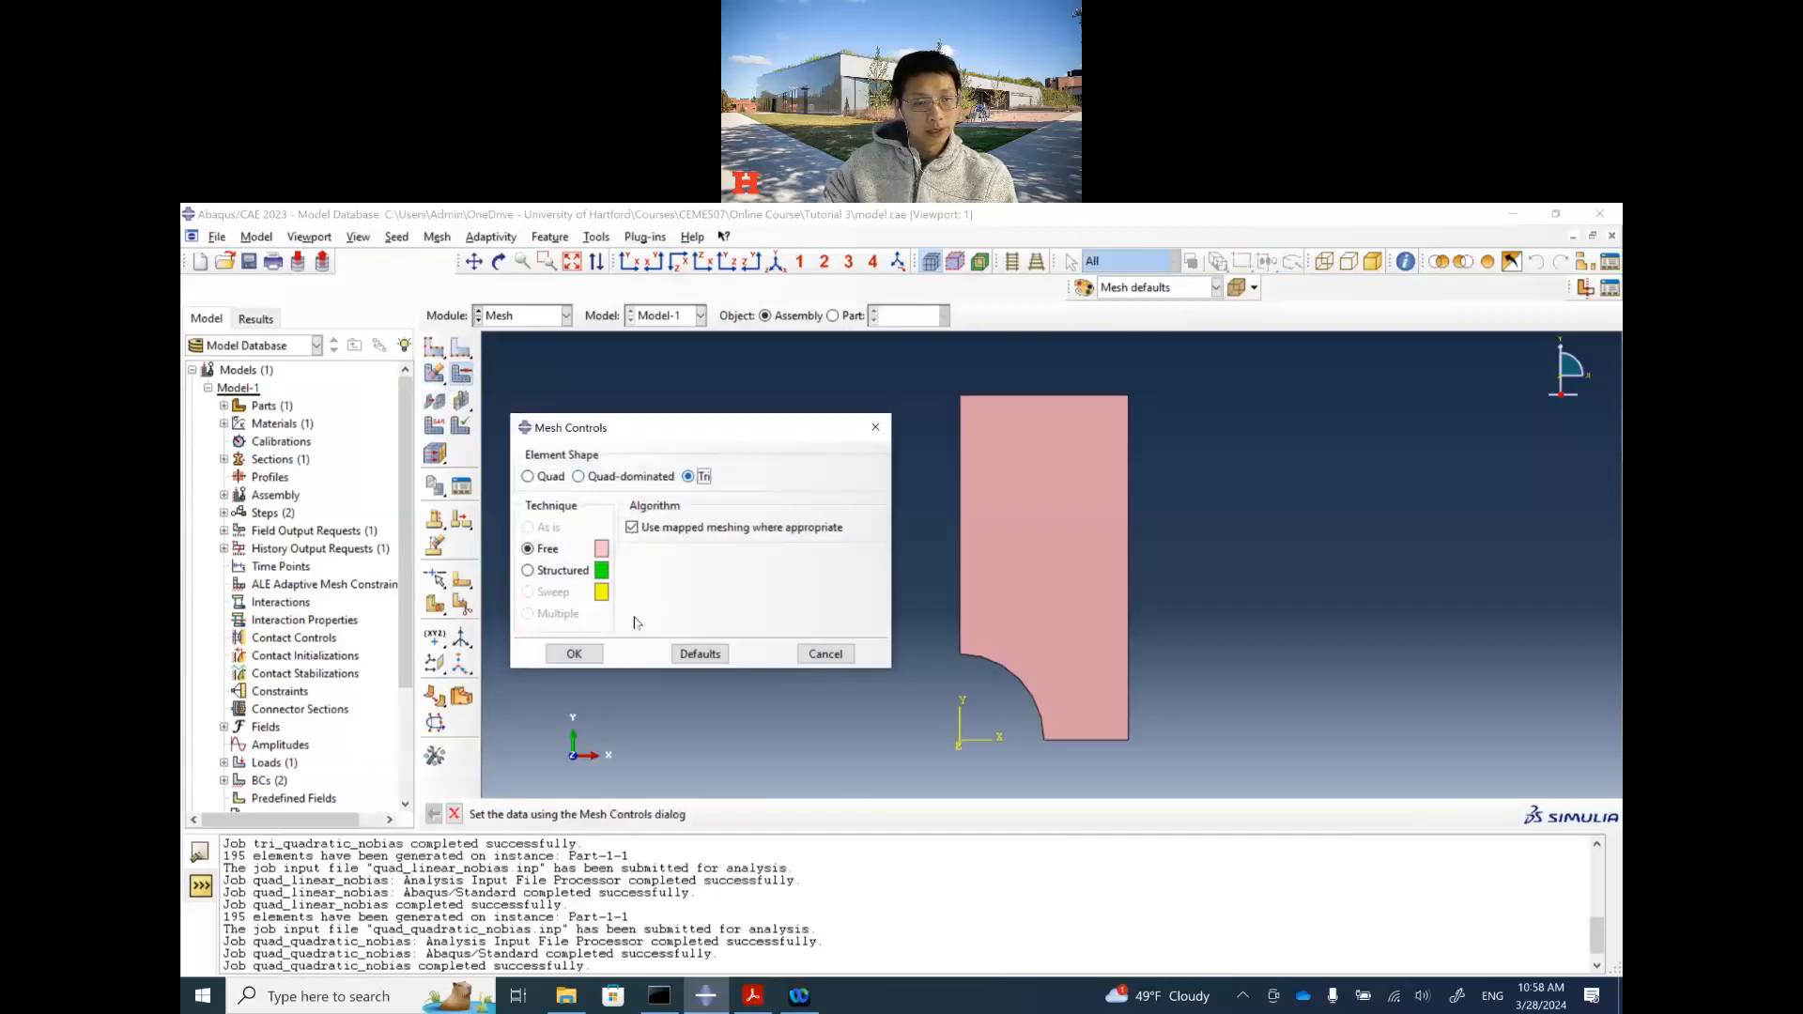
pyautogui.click(575, 655)
# Step: Try meshing the part instance with the current biased edge seeds, and delete that triangular mesh
pyautogui.click(443, 380)
pyautogui.click(462, 376)
pyautogui.click(639, 823)
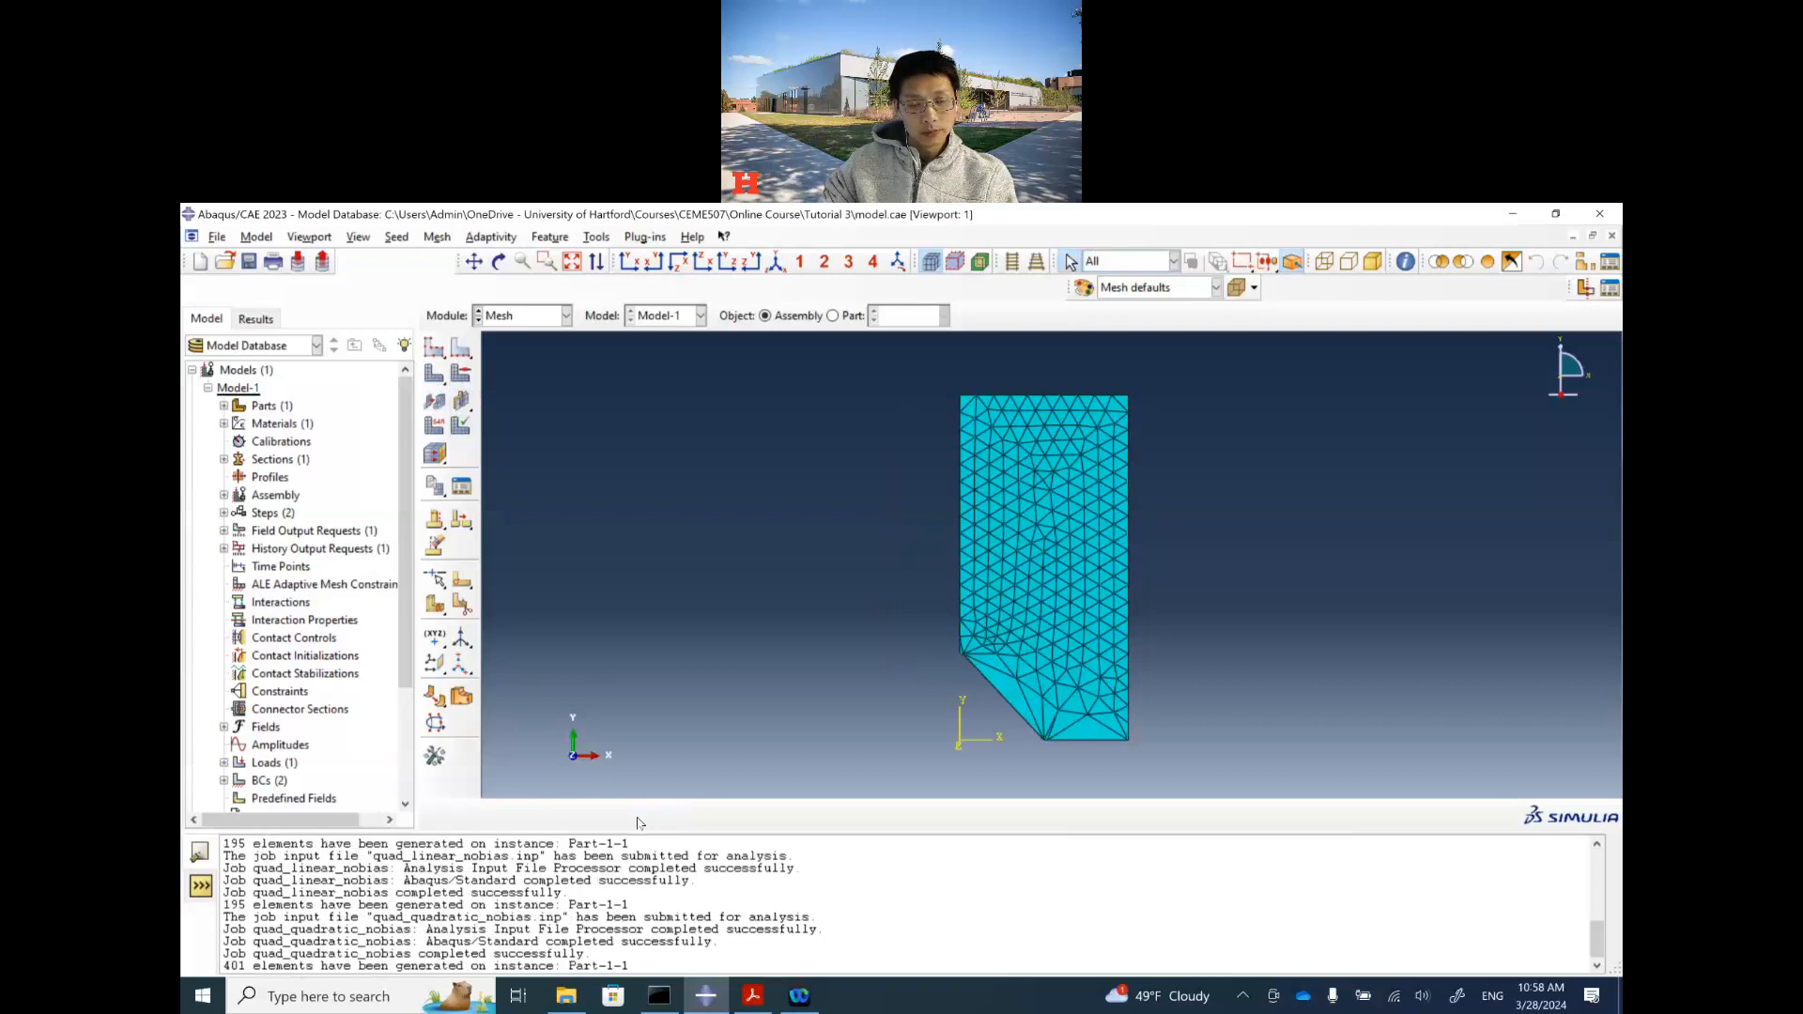
pyautogui.click(435, 374)
pyautogui.click(514, 376)
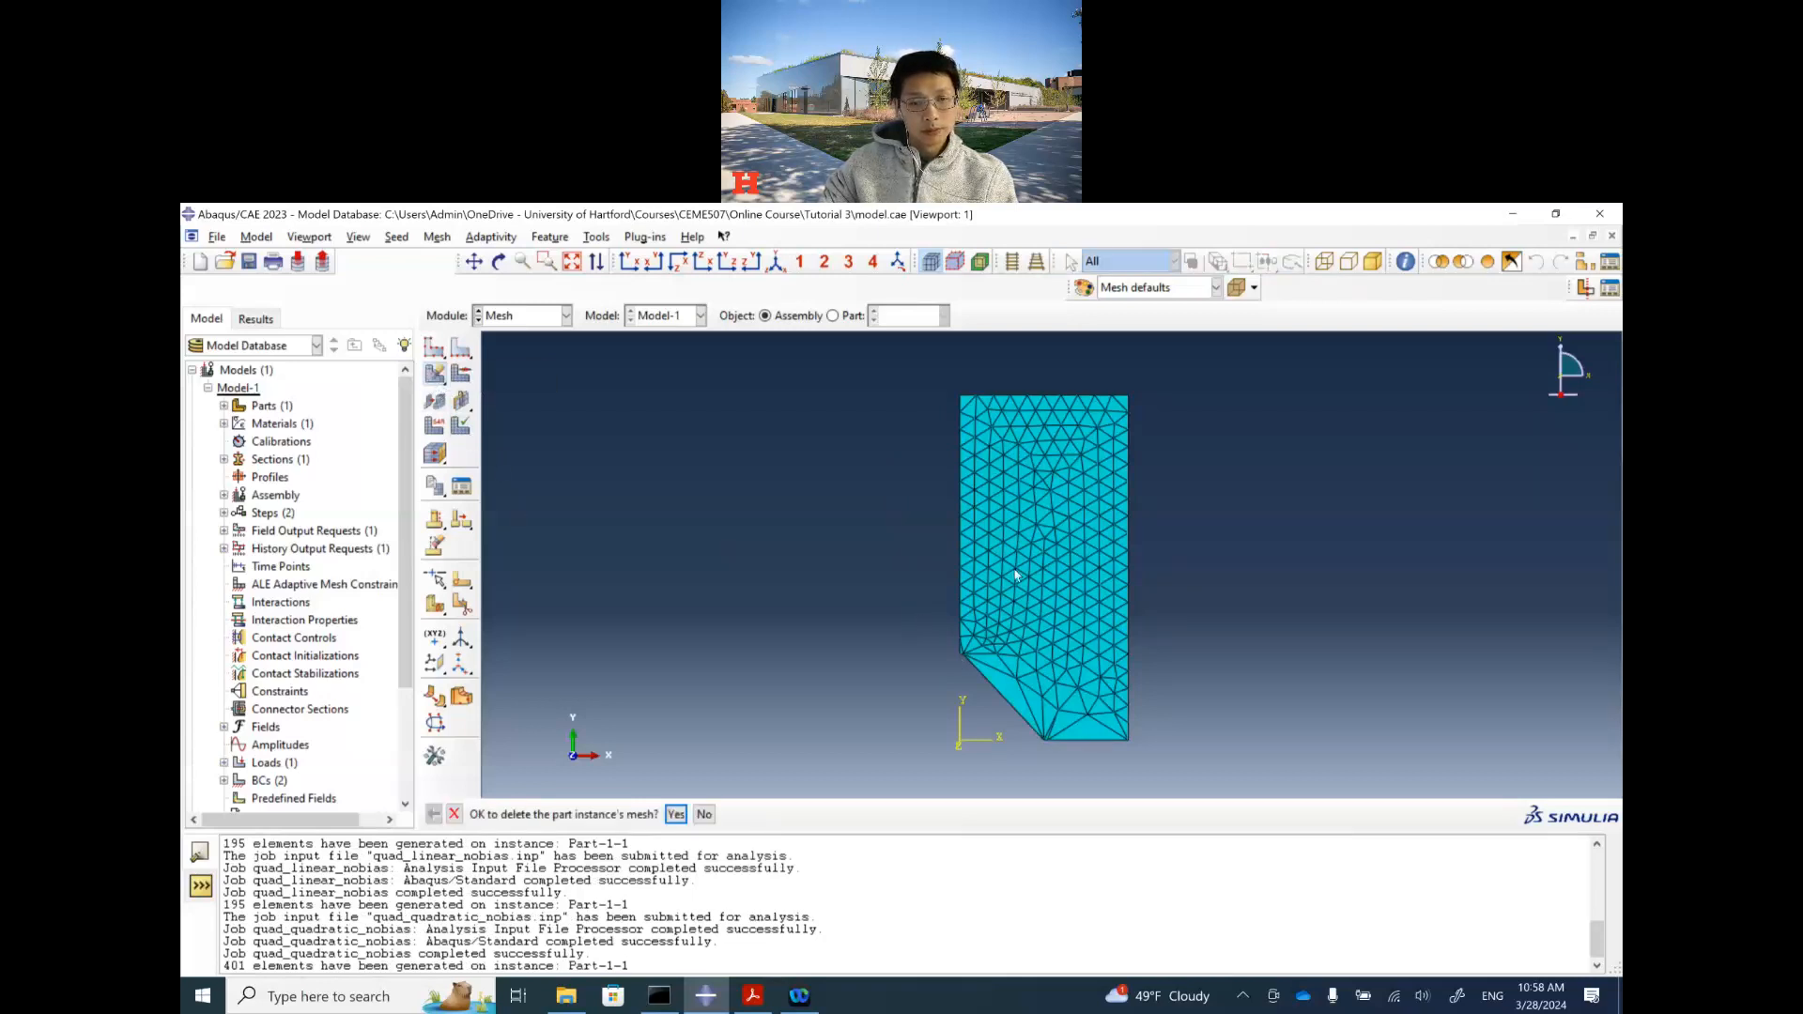
pyautogui.click(676, 815)
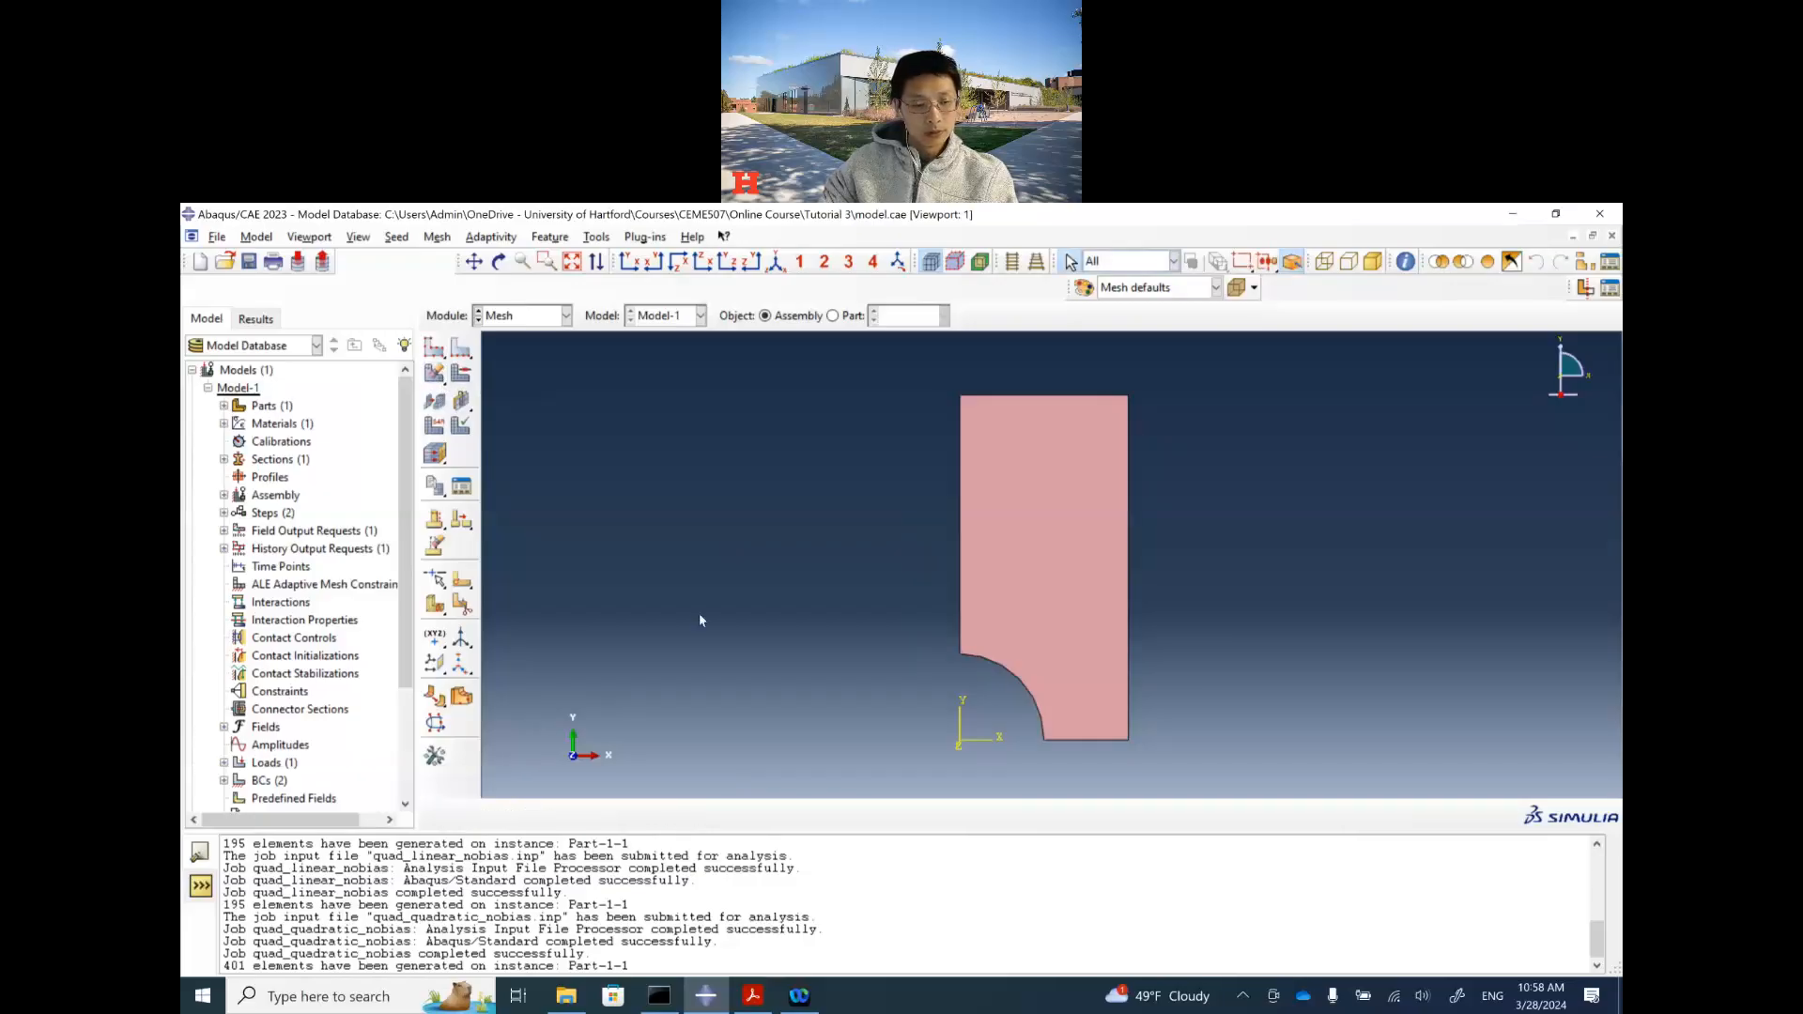
# Step: Recheck the bias sizes in the tutorial PDF, and reseed the hole arc and bottom edge in Abaqus/CAE with maximum size 0.1
pyautogui.click(754, 998)
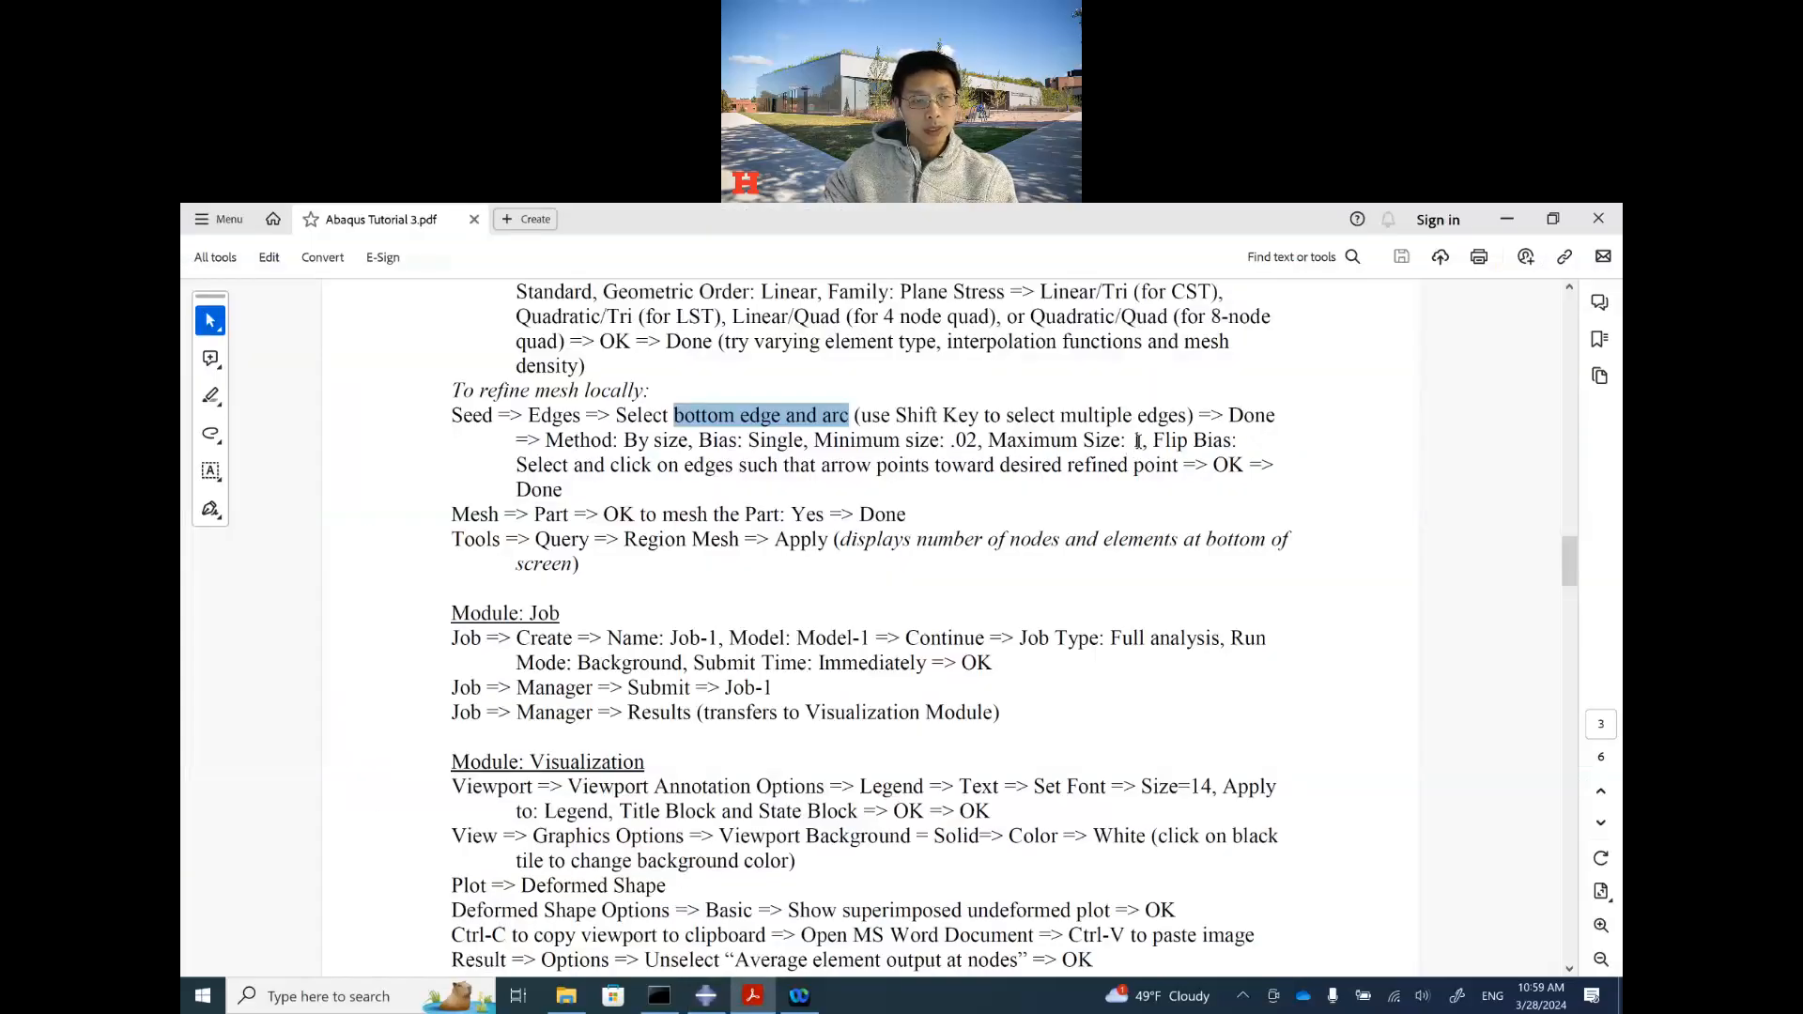
pyautogui.click(706, 995)
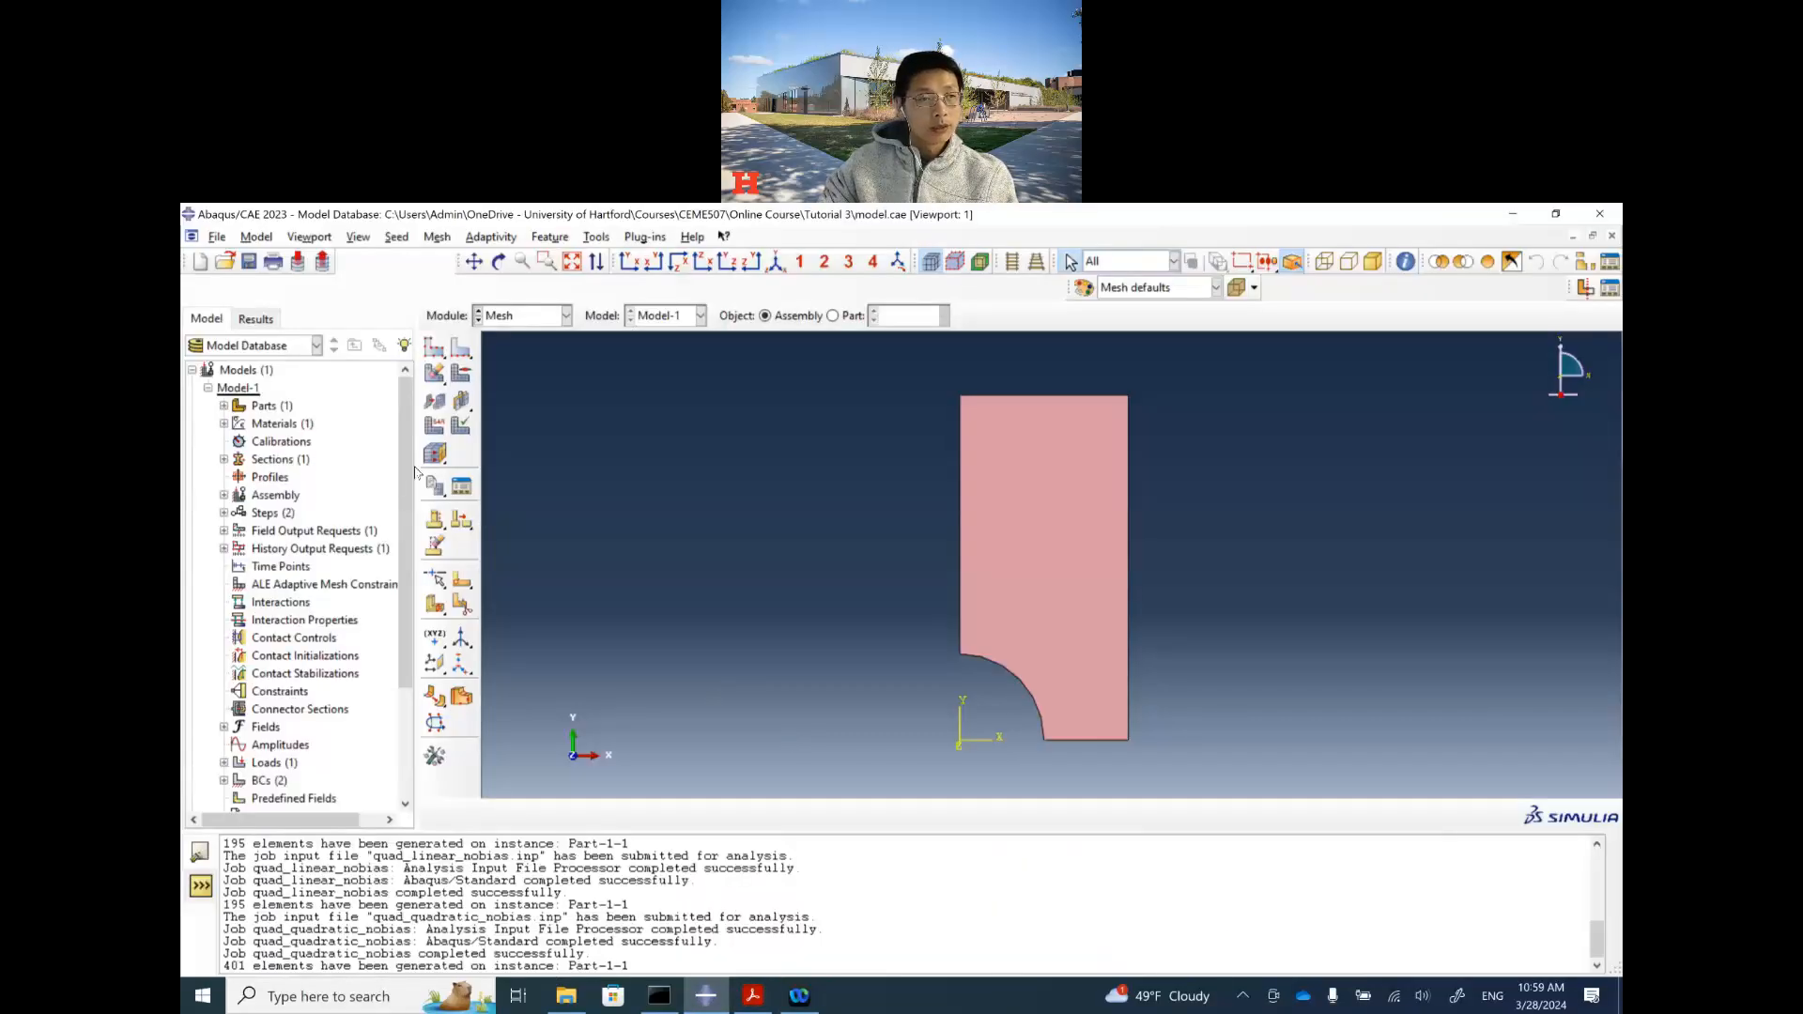
pyautogui.click(459, 349)
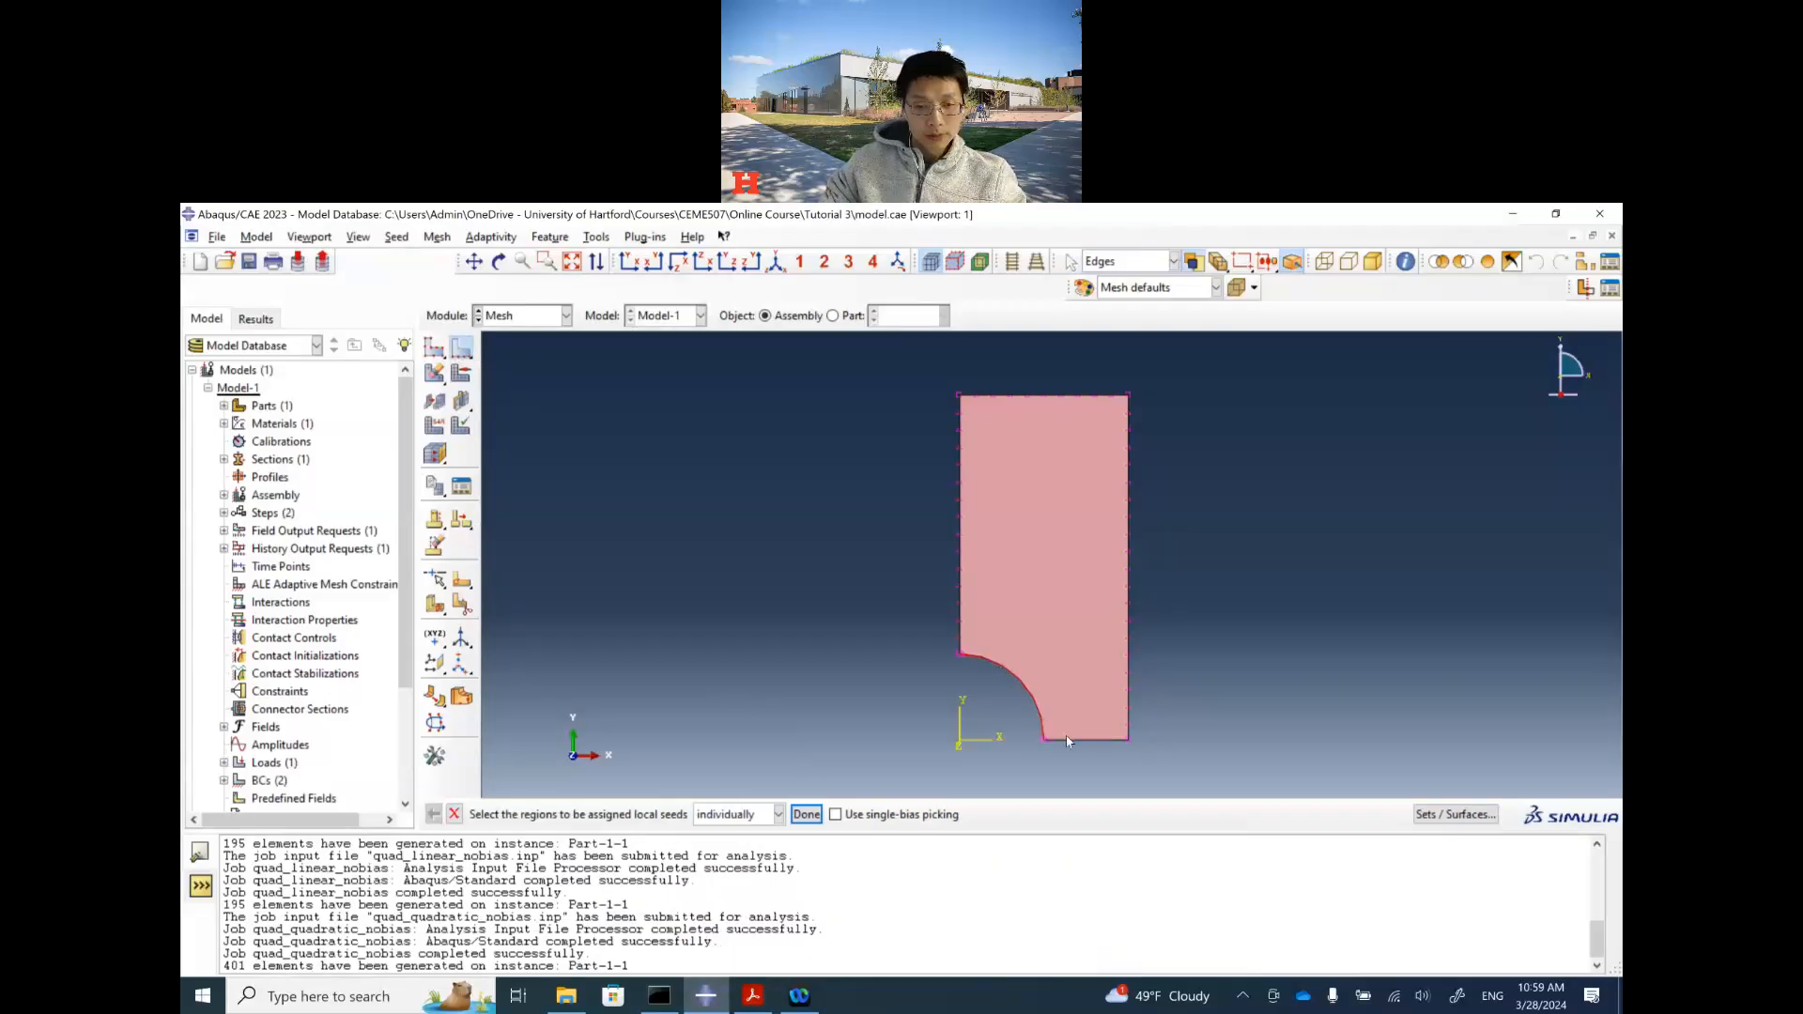
pyautogui.click(813, 818)
pyautogui.moveTo(759, 588); pyautogui.dragTo(730, 592)
pyautogui.write('0.1')
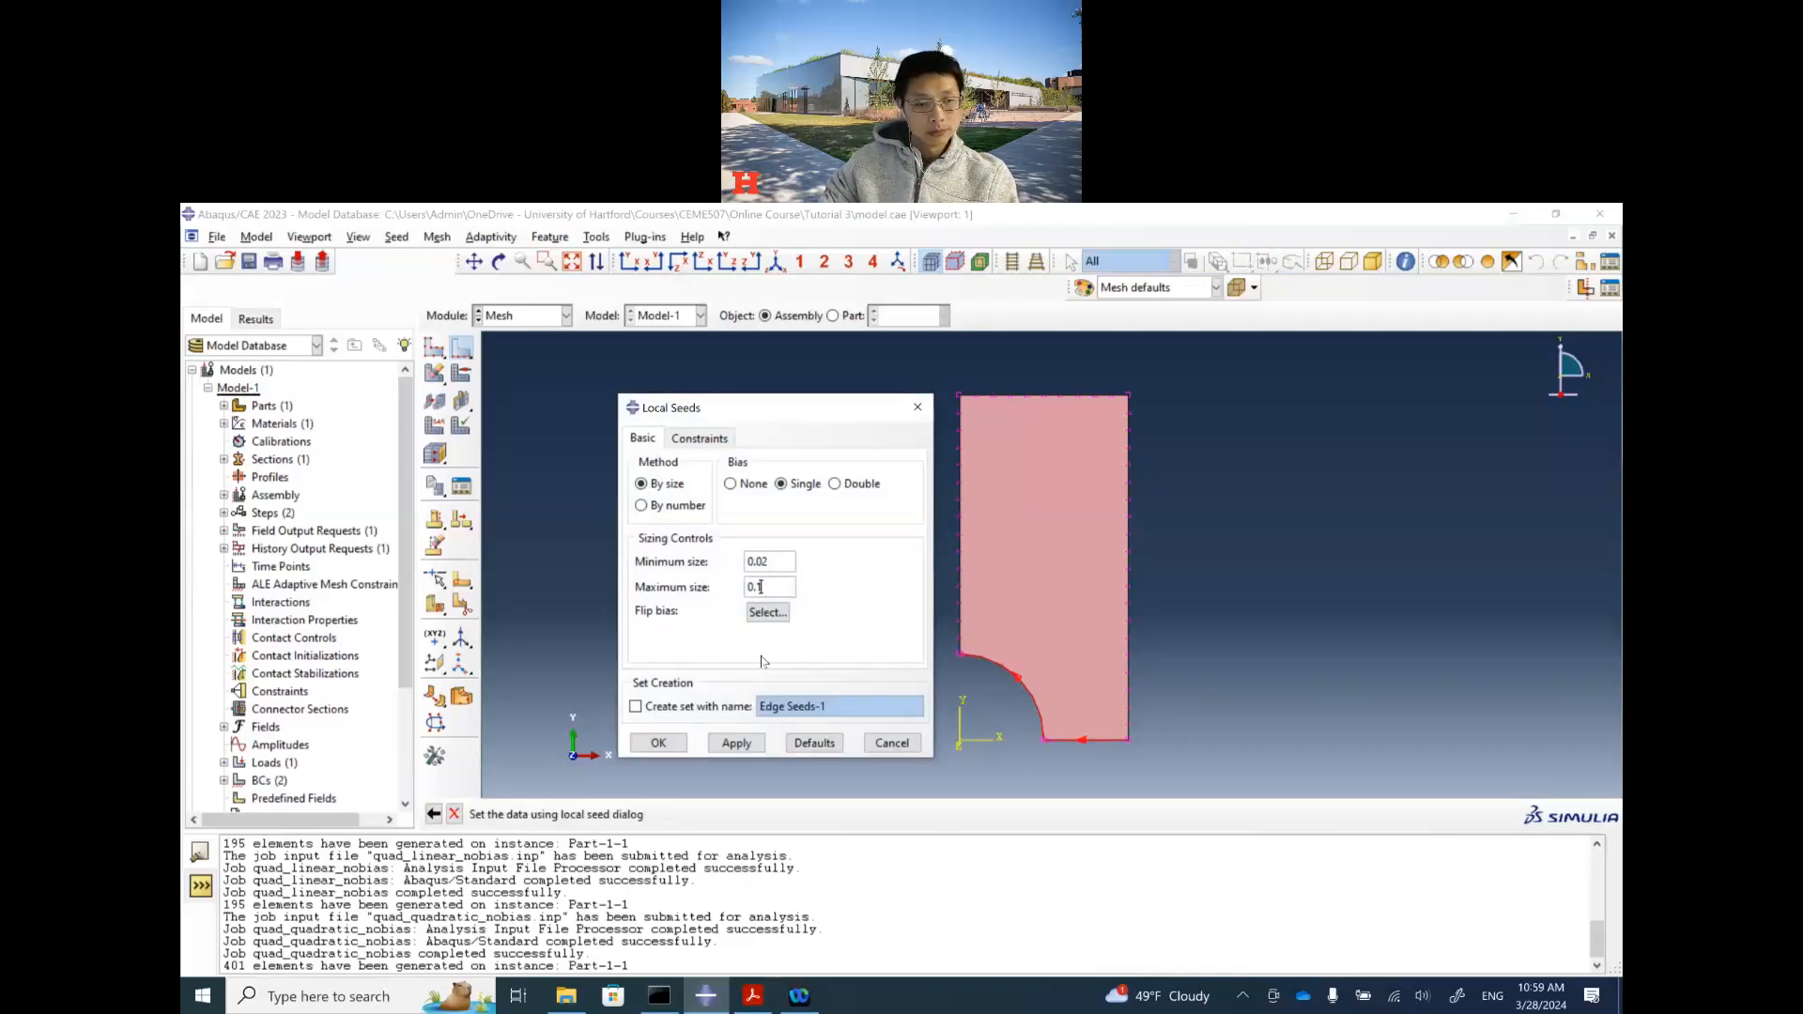
pyautogui.click(658, 743)
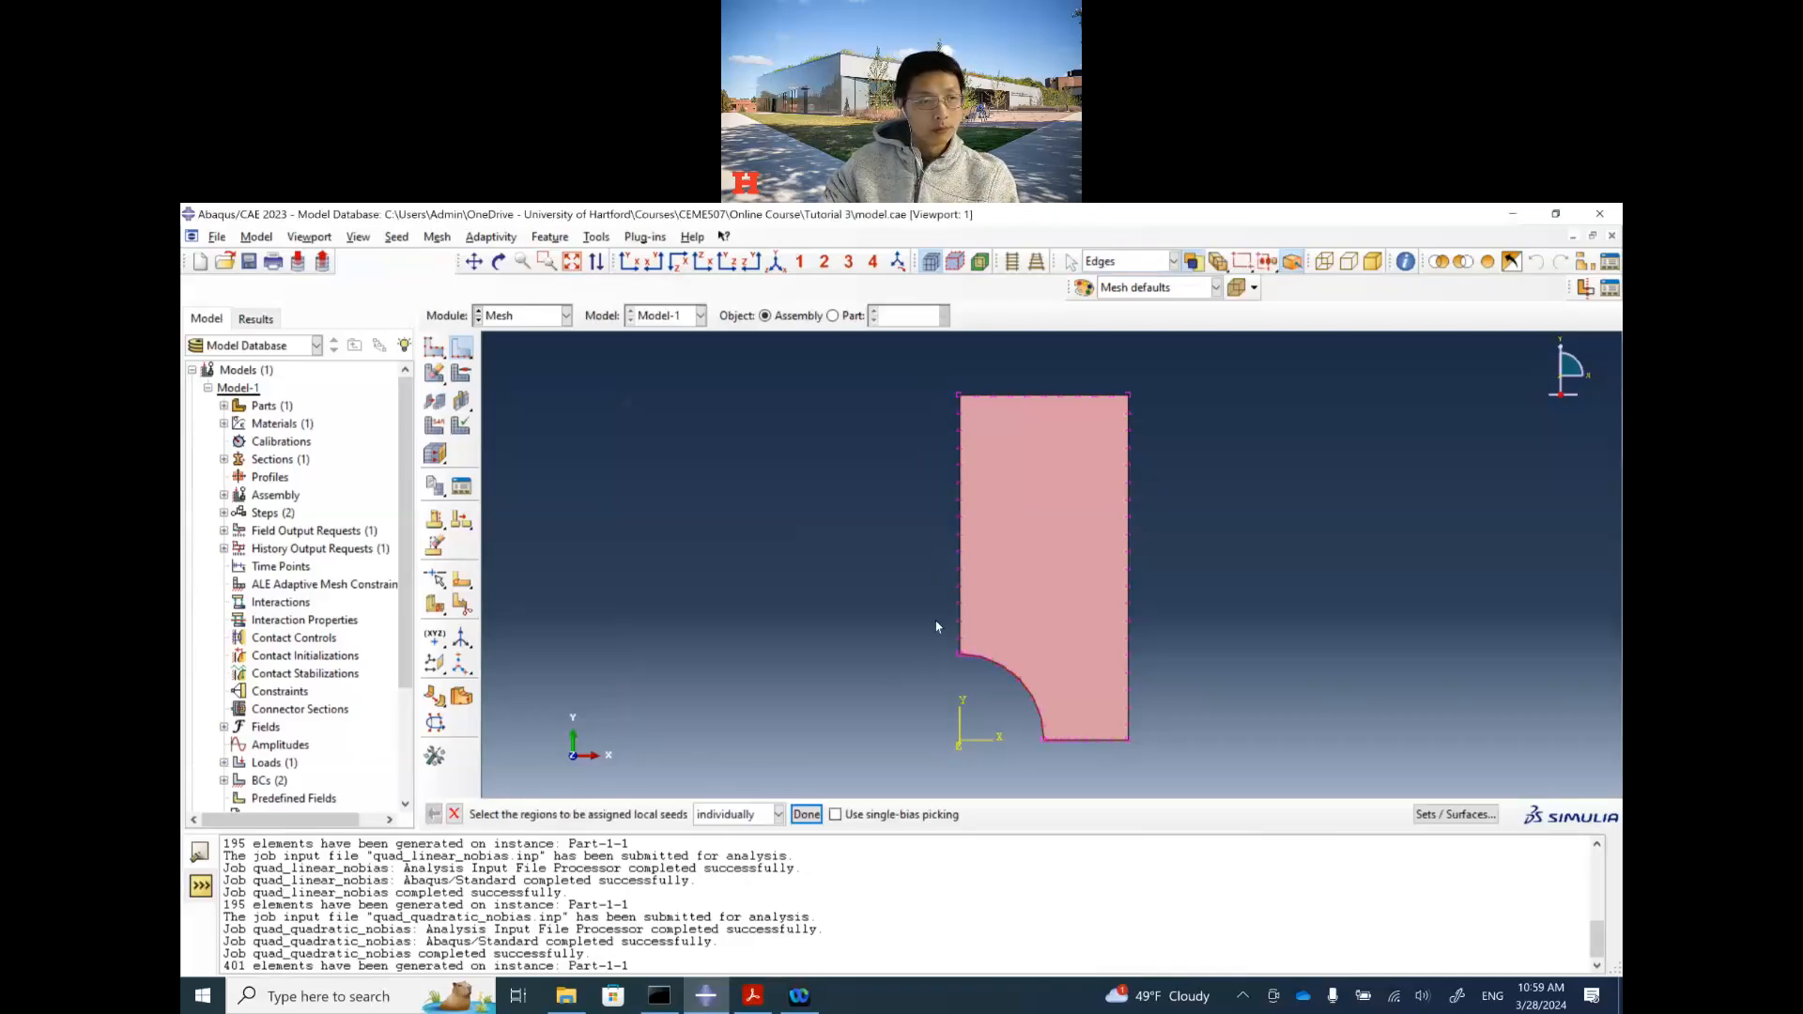
# Step: Mesh the part instance with the refined edge seeds, and open the Job Manager in the Job module
pyautogui.click(435, 373)
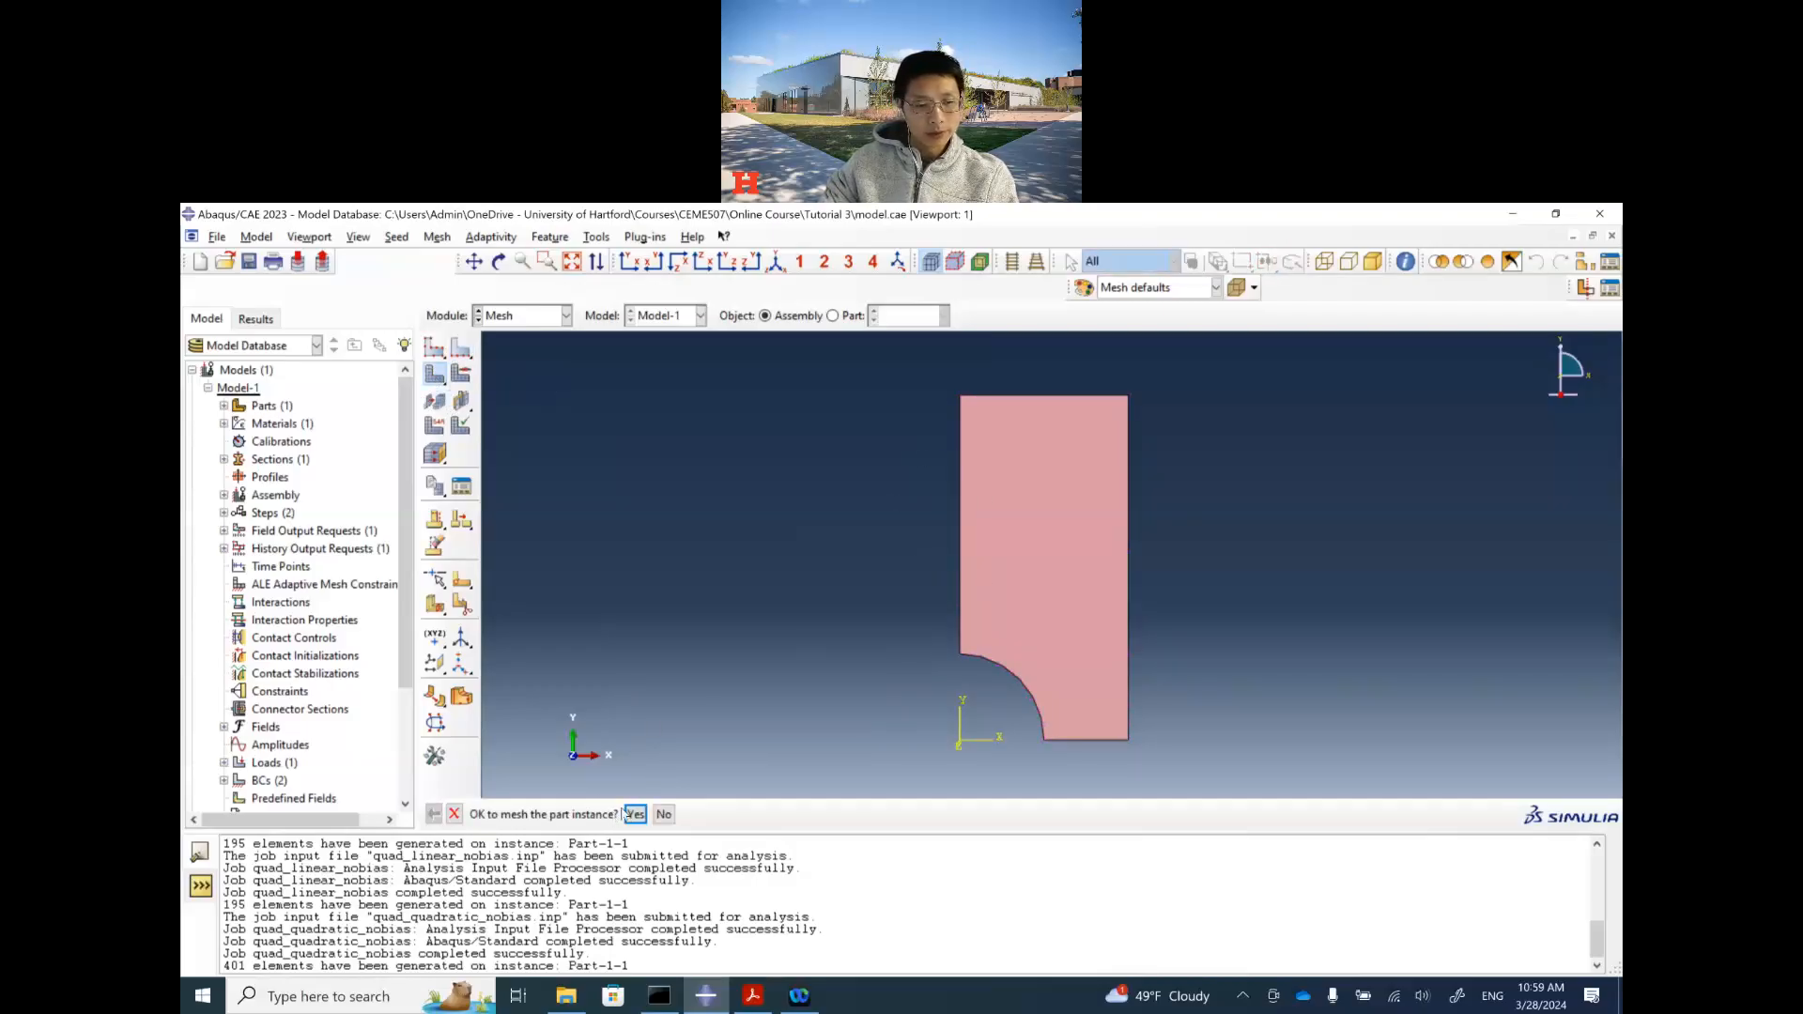
pyautogui.click(635, 814)
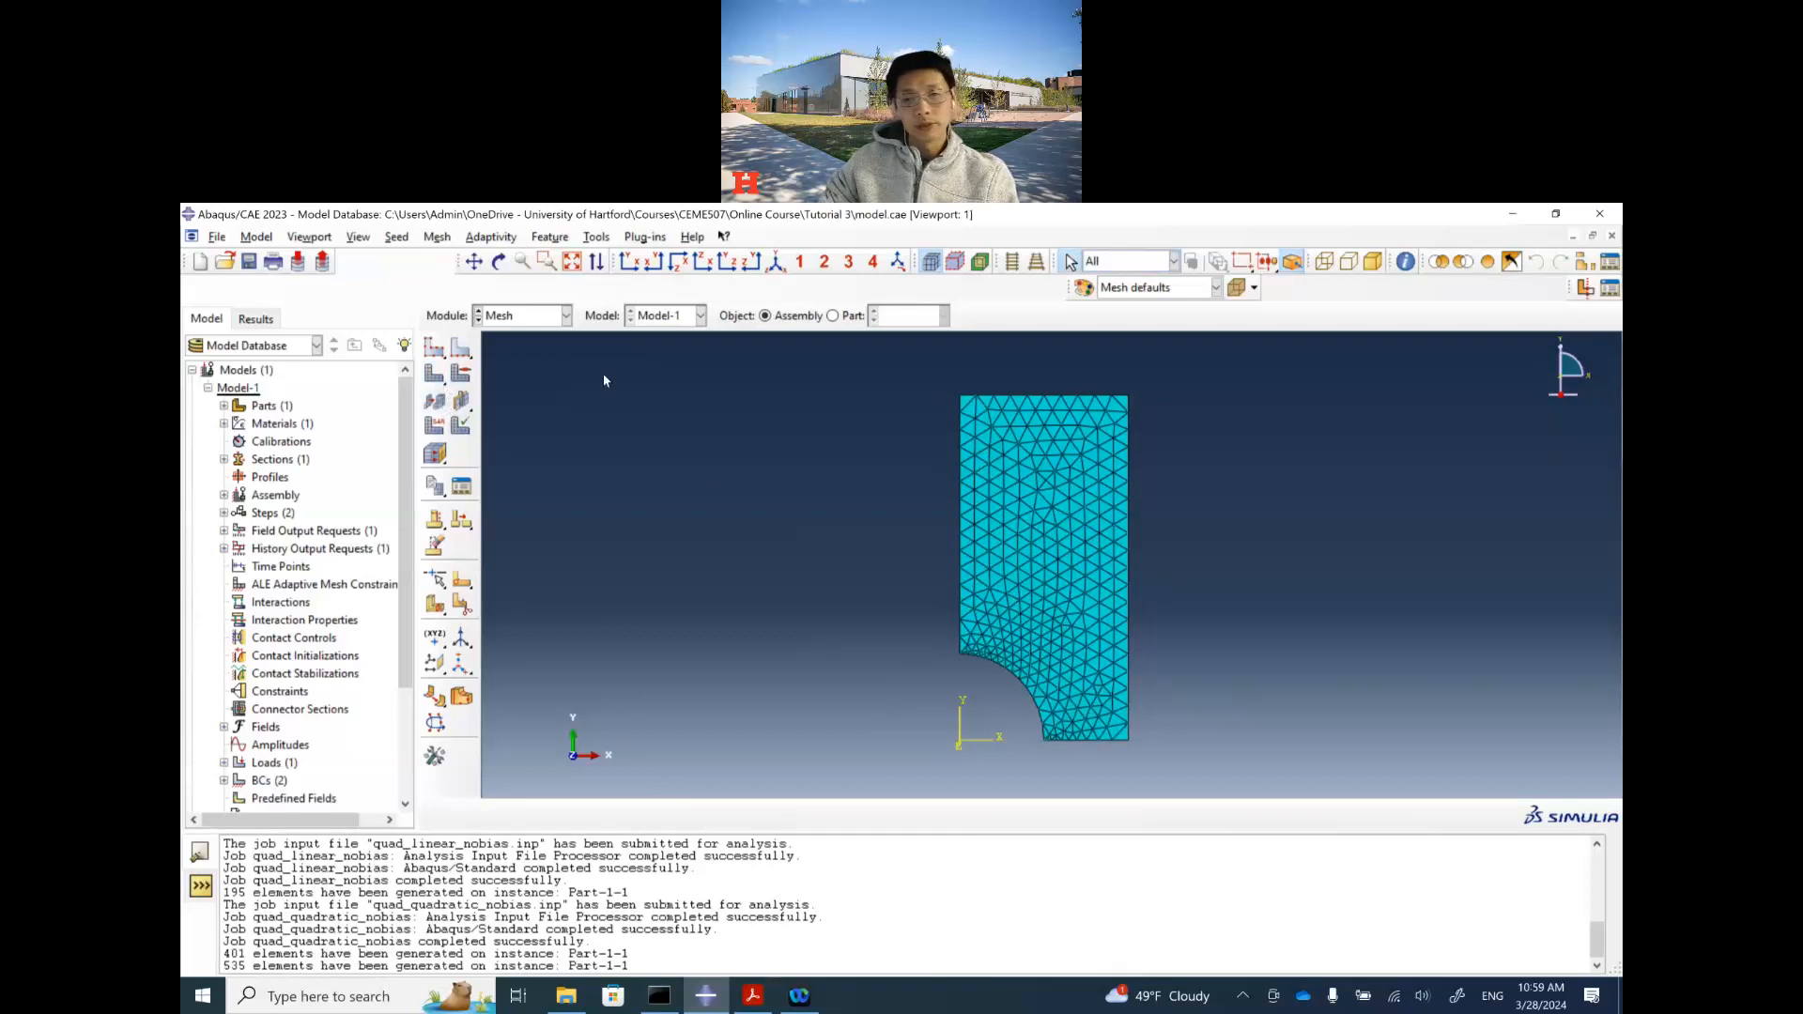
pyautogui.click(565, 317)
pyautogui.click(507, 477)
pyautogui.click(461, 321)
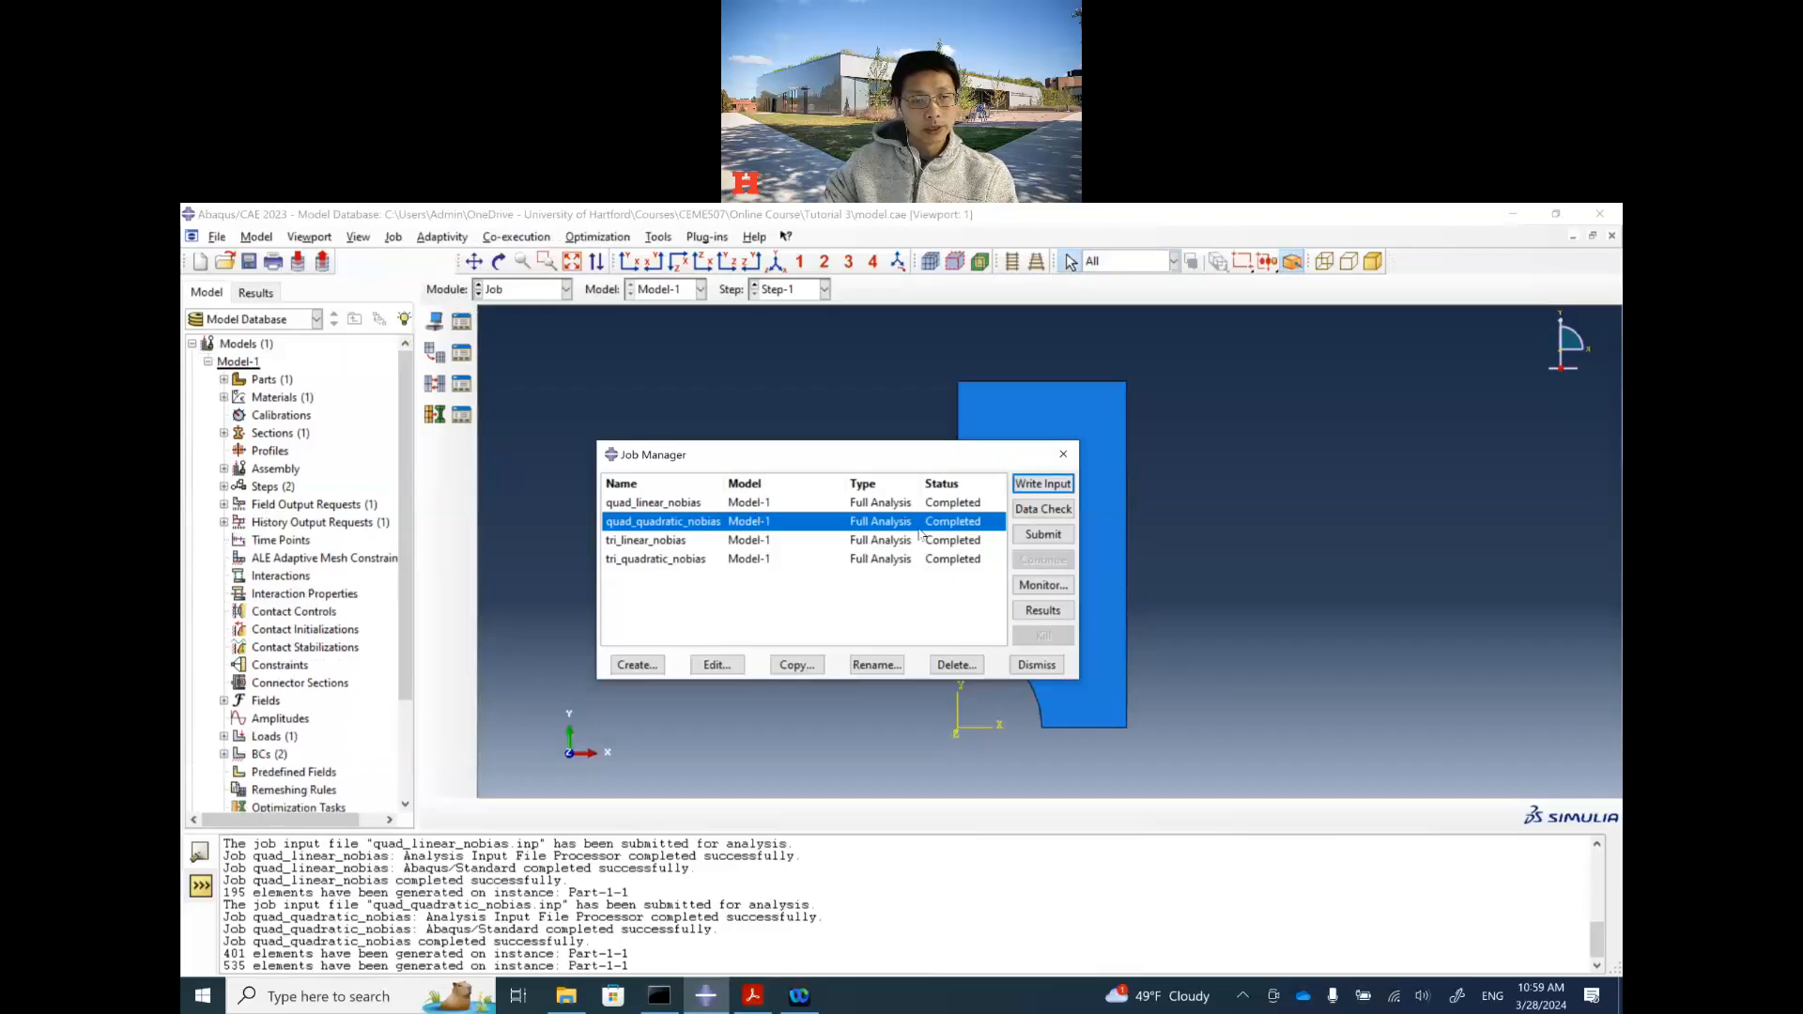
# Step: Copy the tri_linear_nobias job to a new job named tri_linear_bias
pyautogui.click(671, 543)
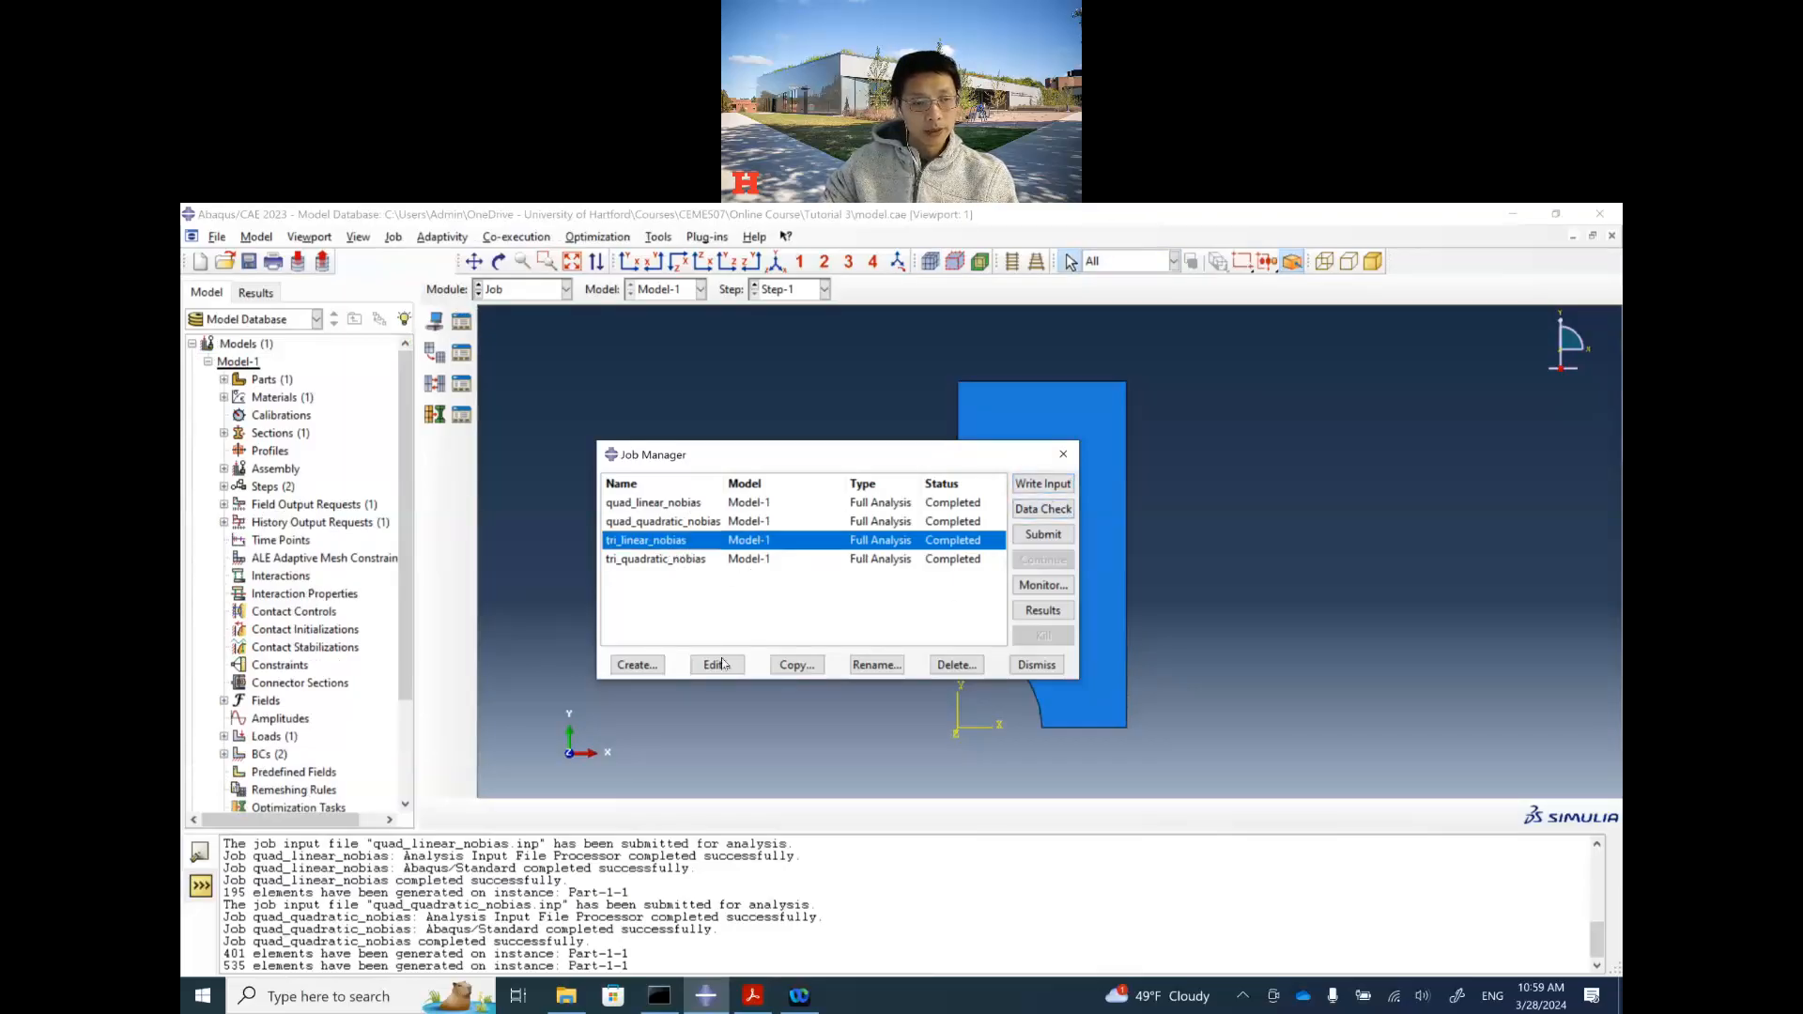
pyautogui.click(797, 664)
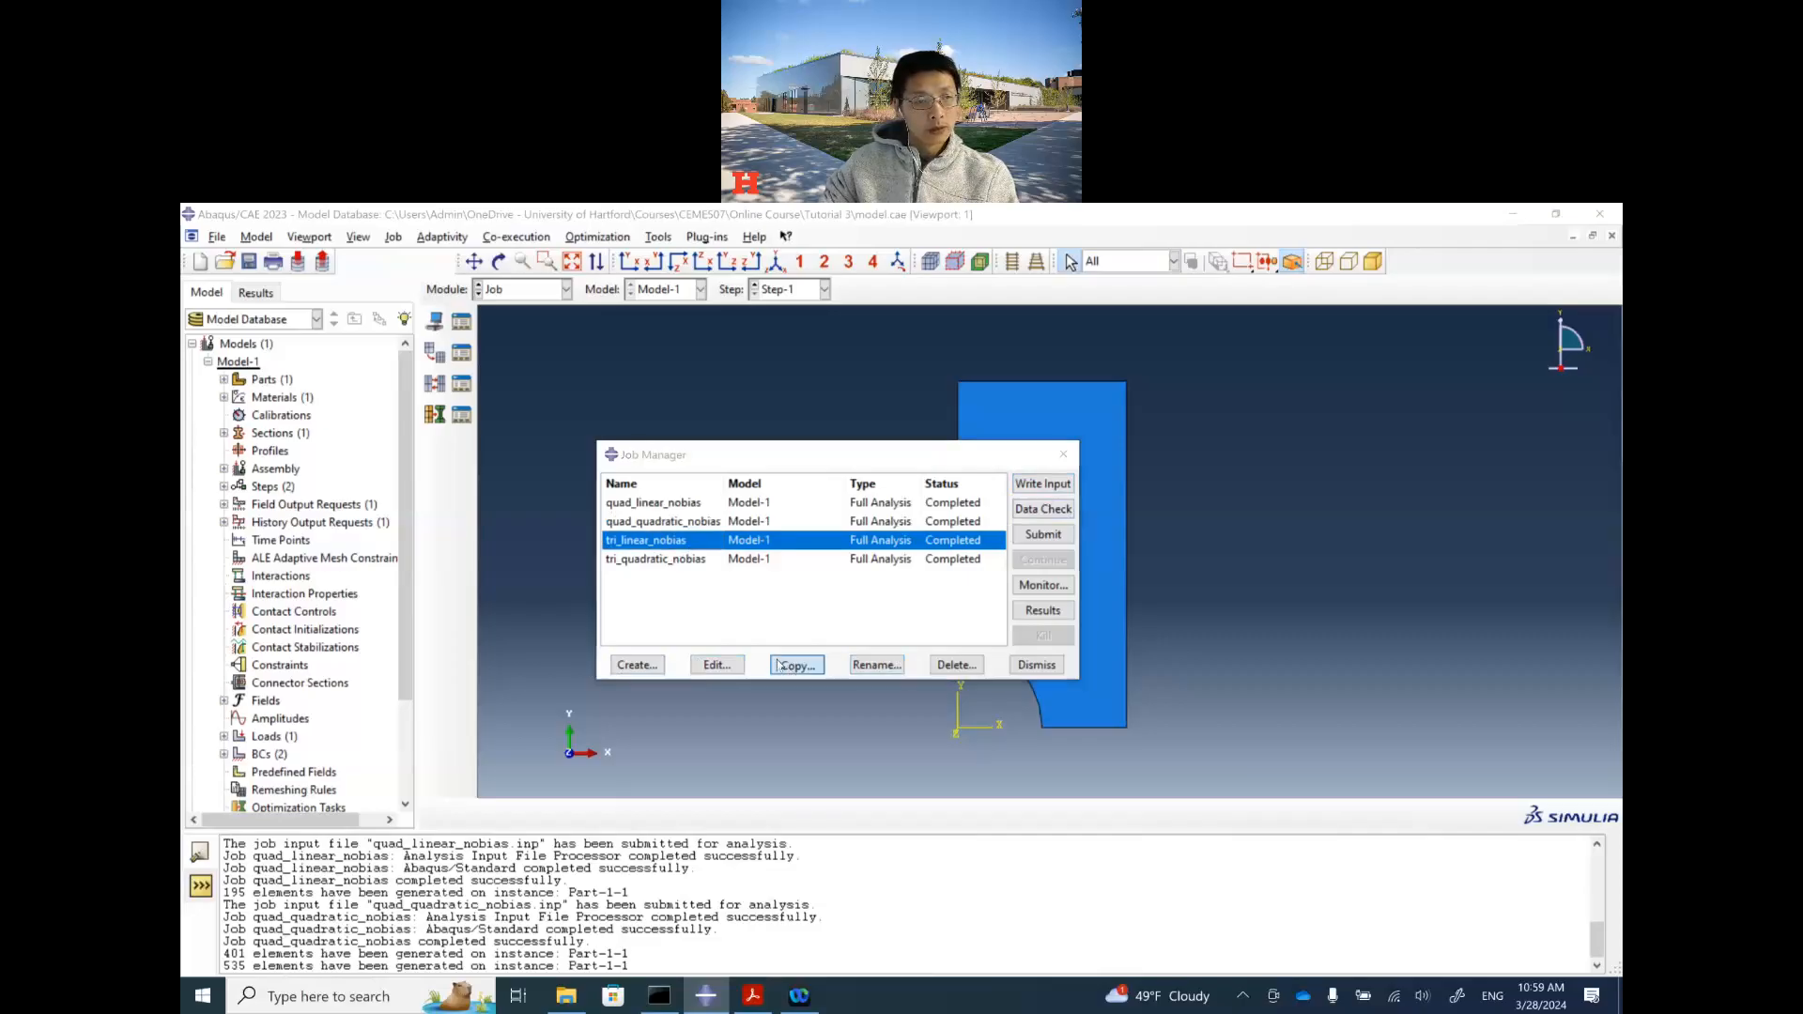
pyautogui.click(571, 513)
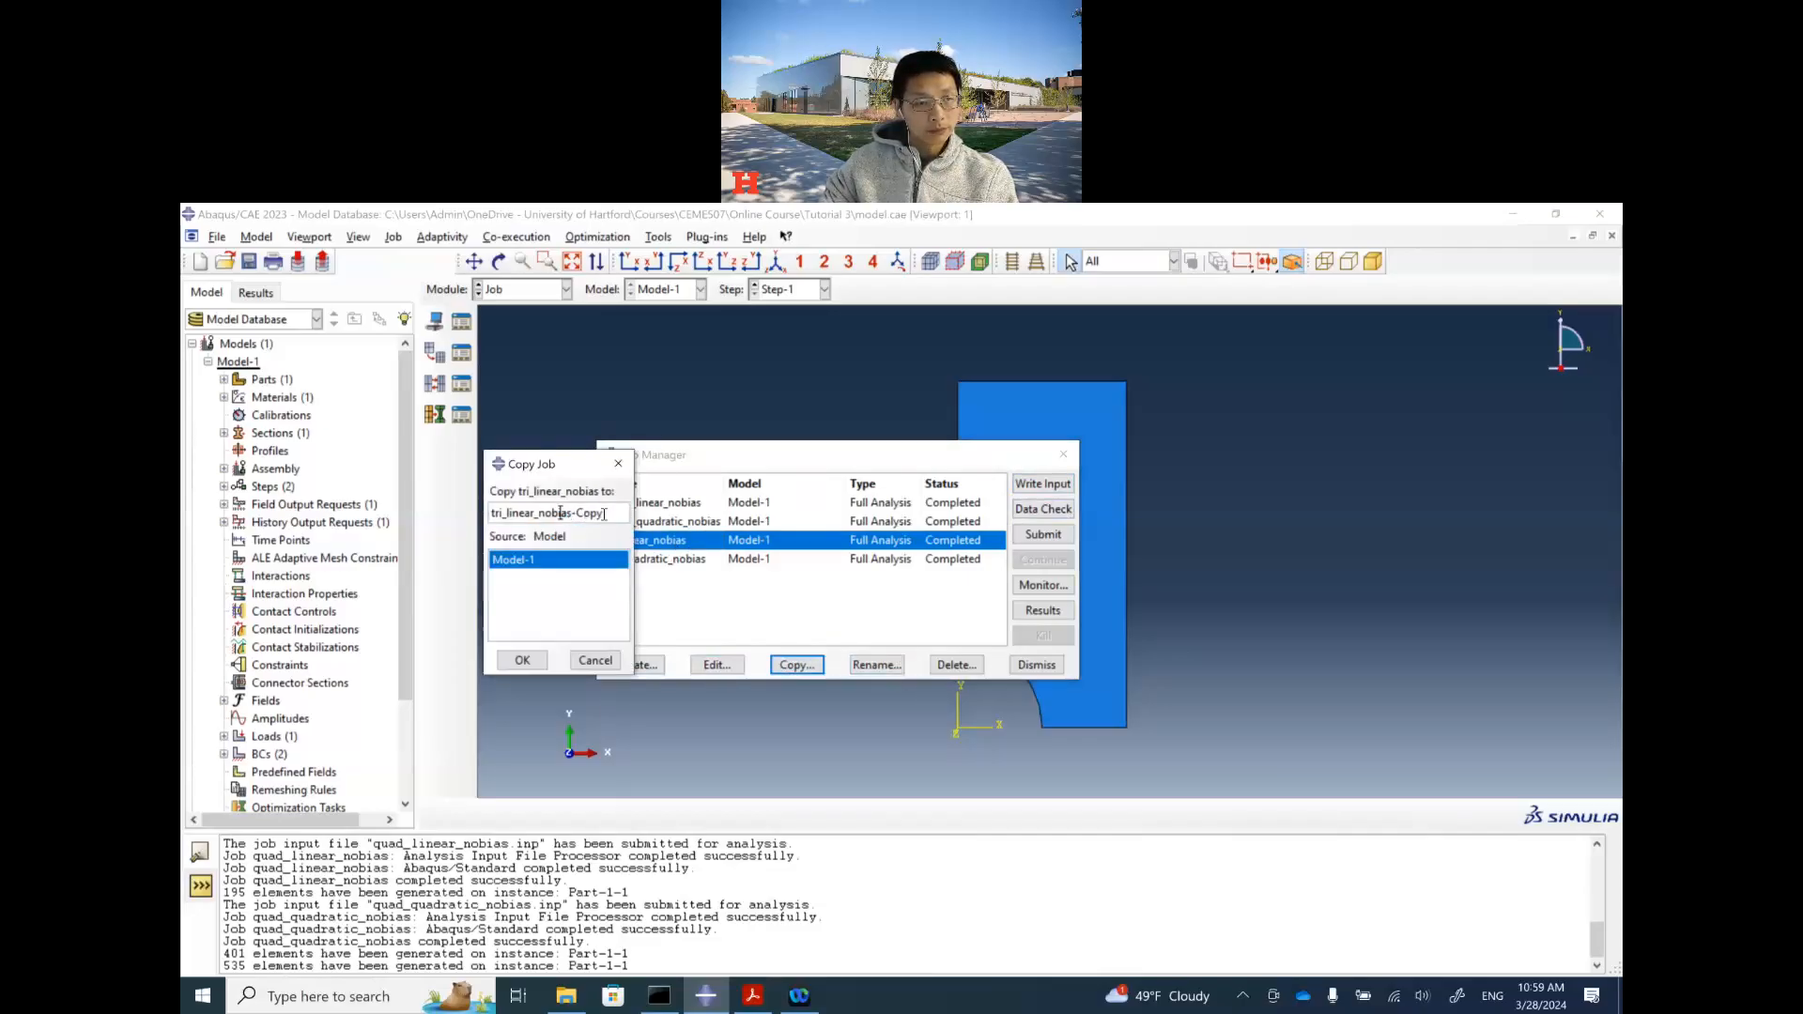
pyautogui.press('BackSpace')
pyautogui.press('BackSpace')
pyautogui.write('wit')
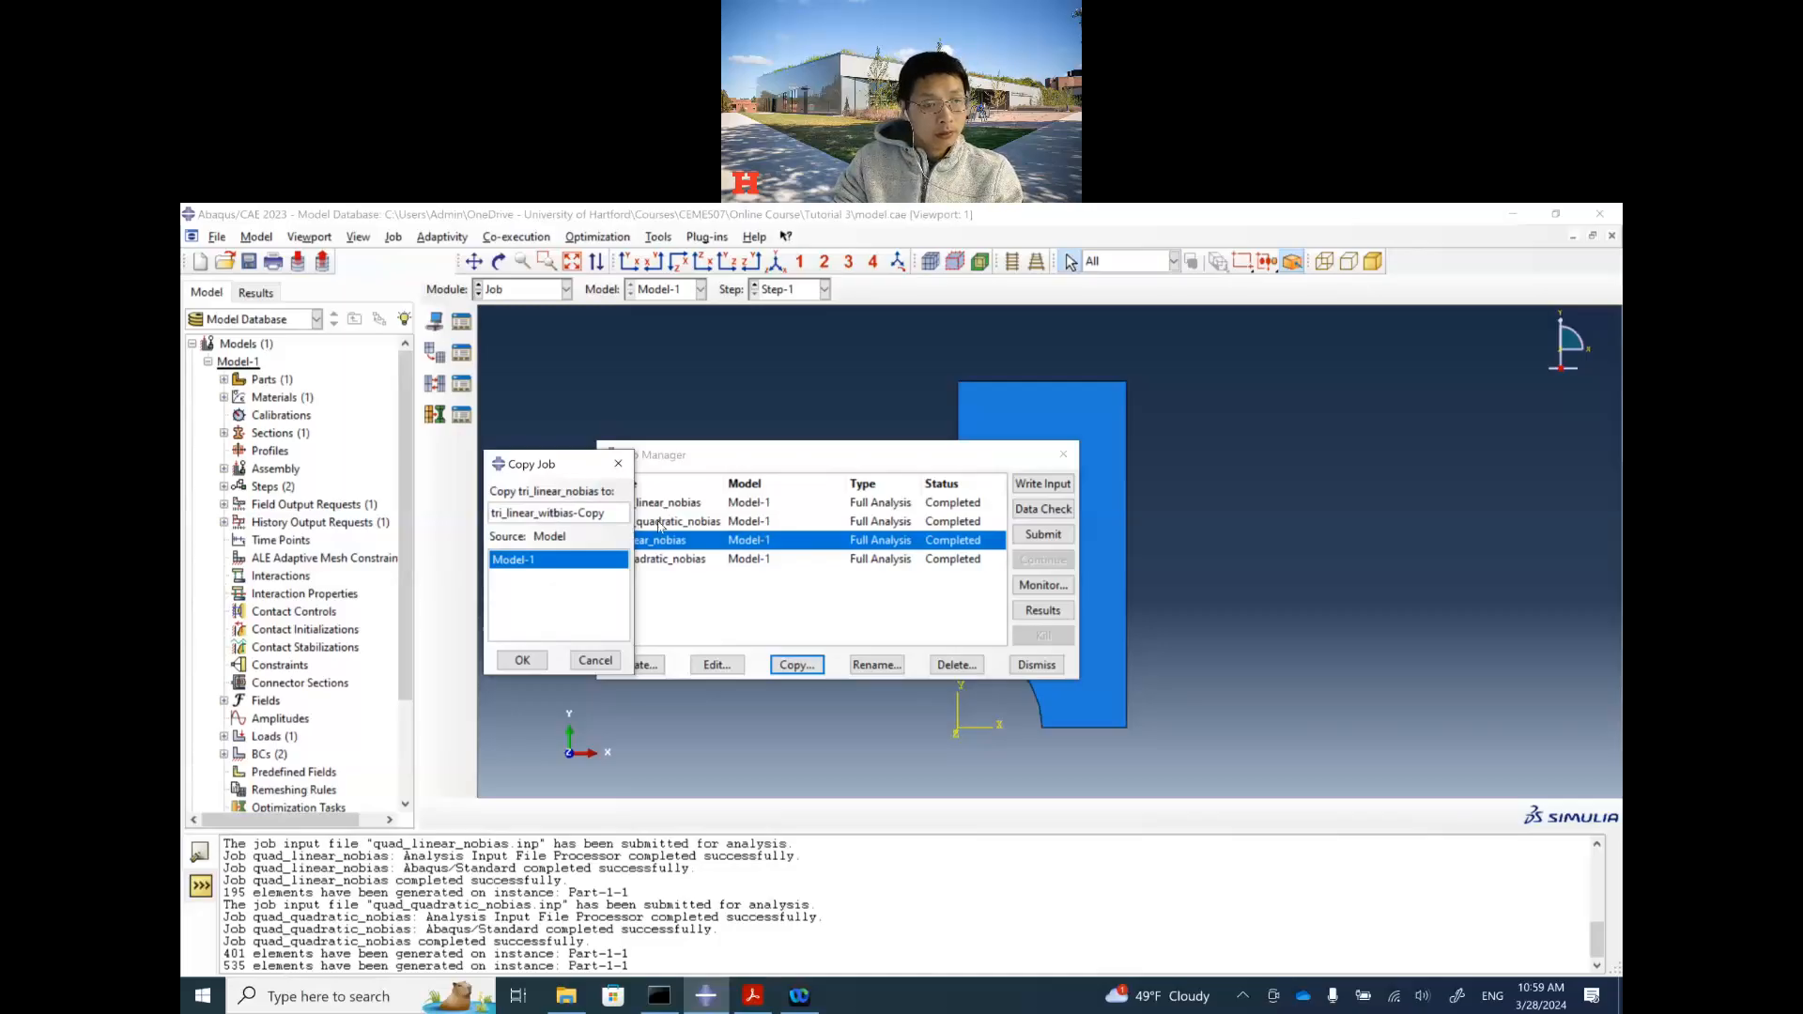
pyautogui.press('BackSpace')
pyautogui.click(612, 513)
pyautogui.press('BackSpace')
pyautogui.press('BackSpace')
pyautogui.press('BackSpace')
pyautogui.press('BackSpace')
pyautogui.press('BackSpace')
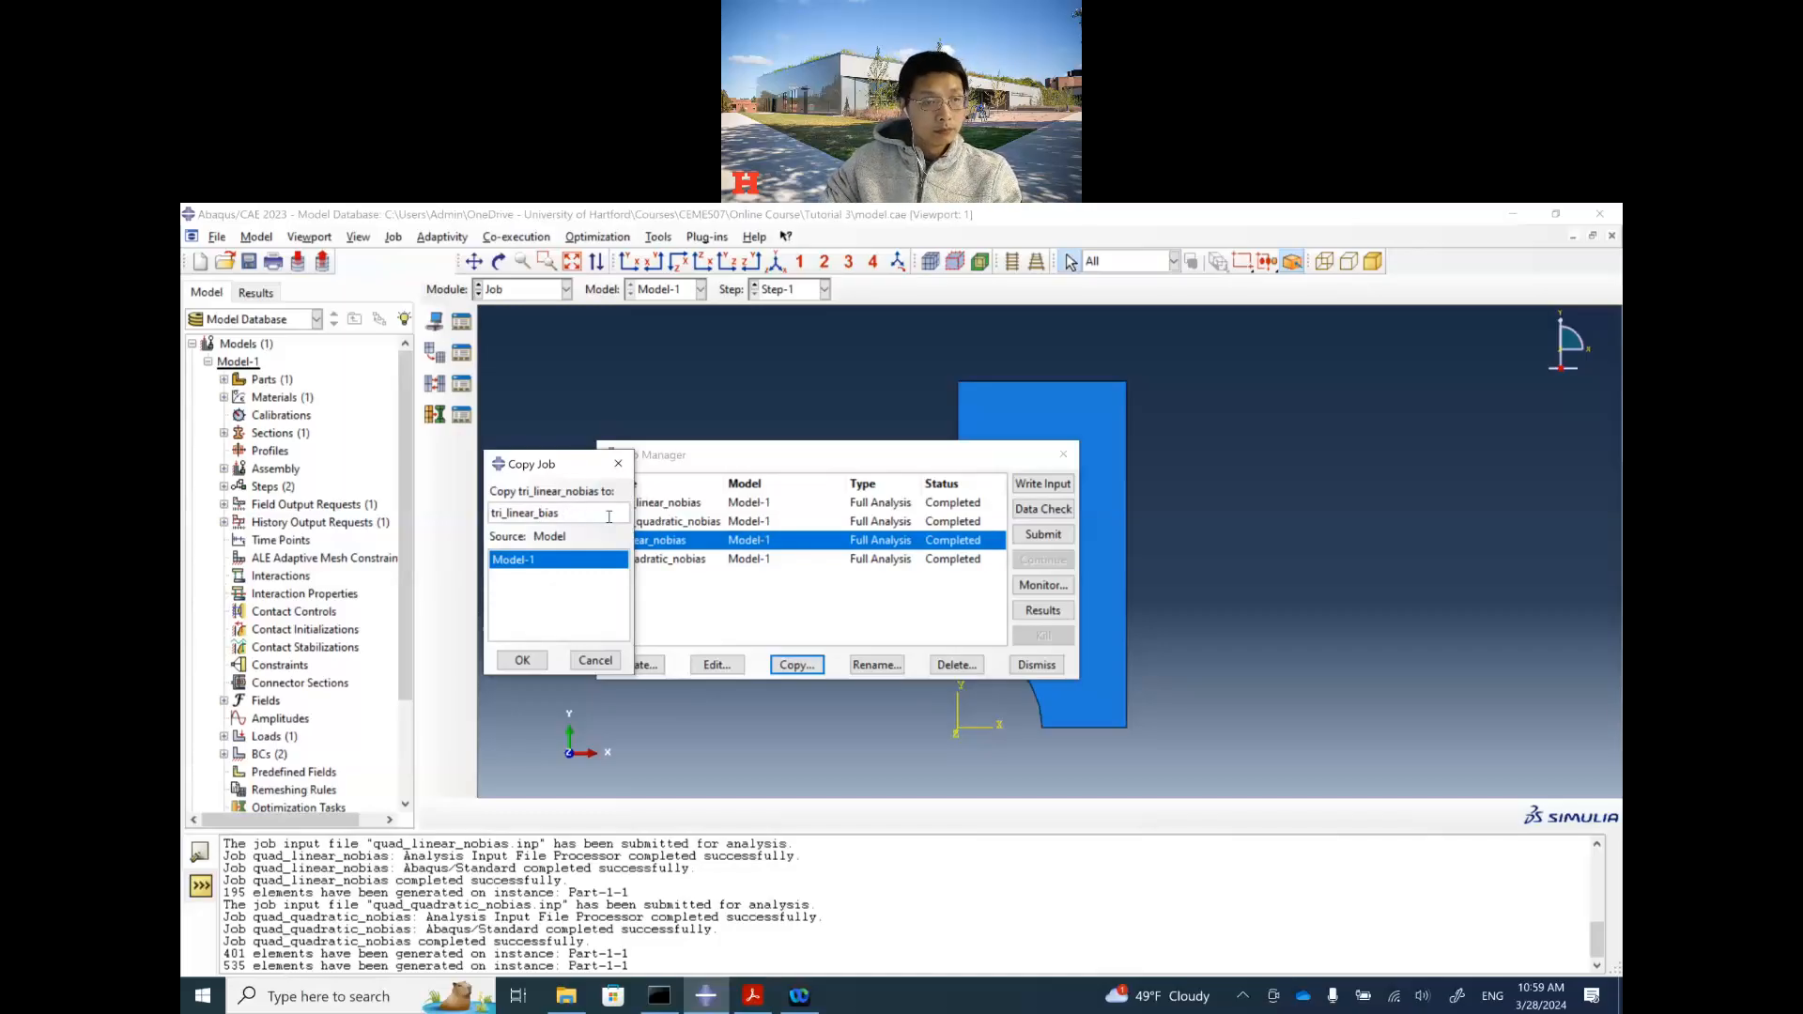
pyautogui.click(521, 660)
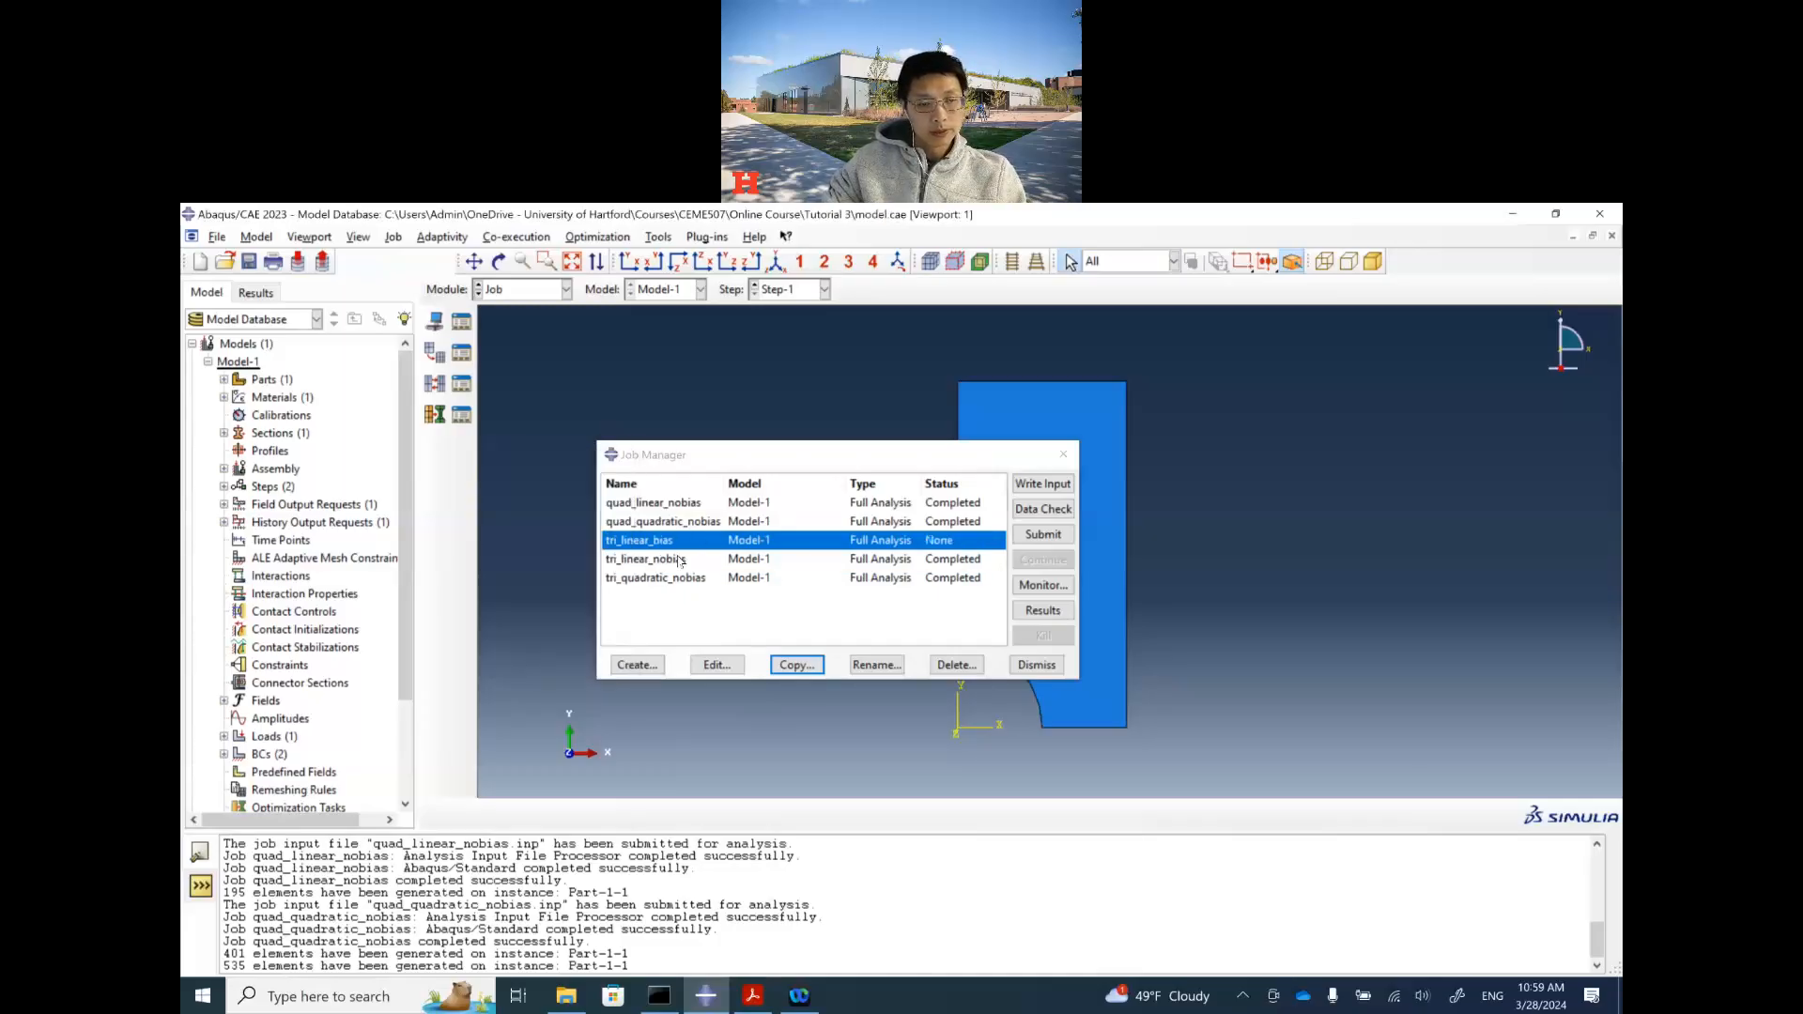
# Step: Submit the tri_linear_bias job and plot its S22 stress contours on the deformed shape
pyautogui.click(1043, 537)
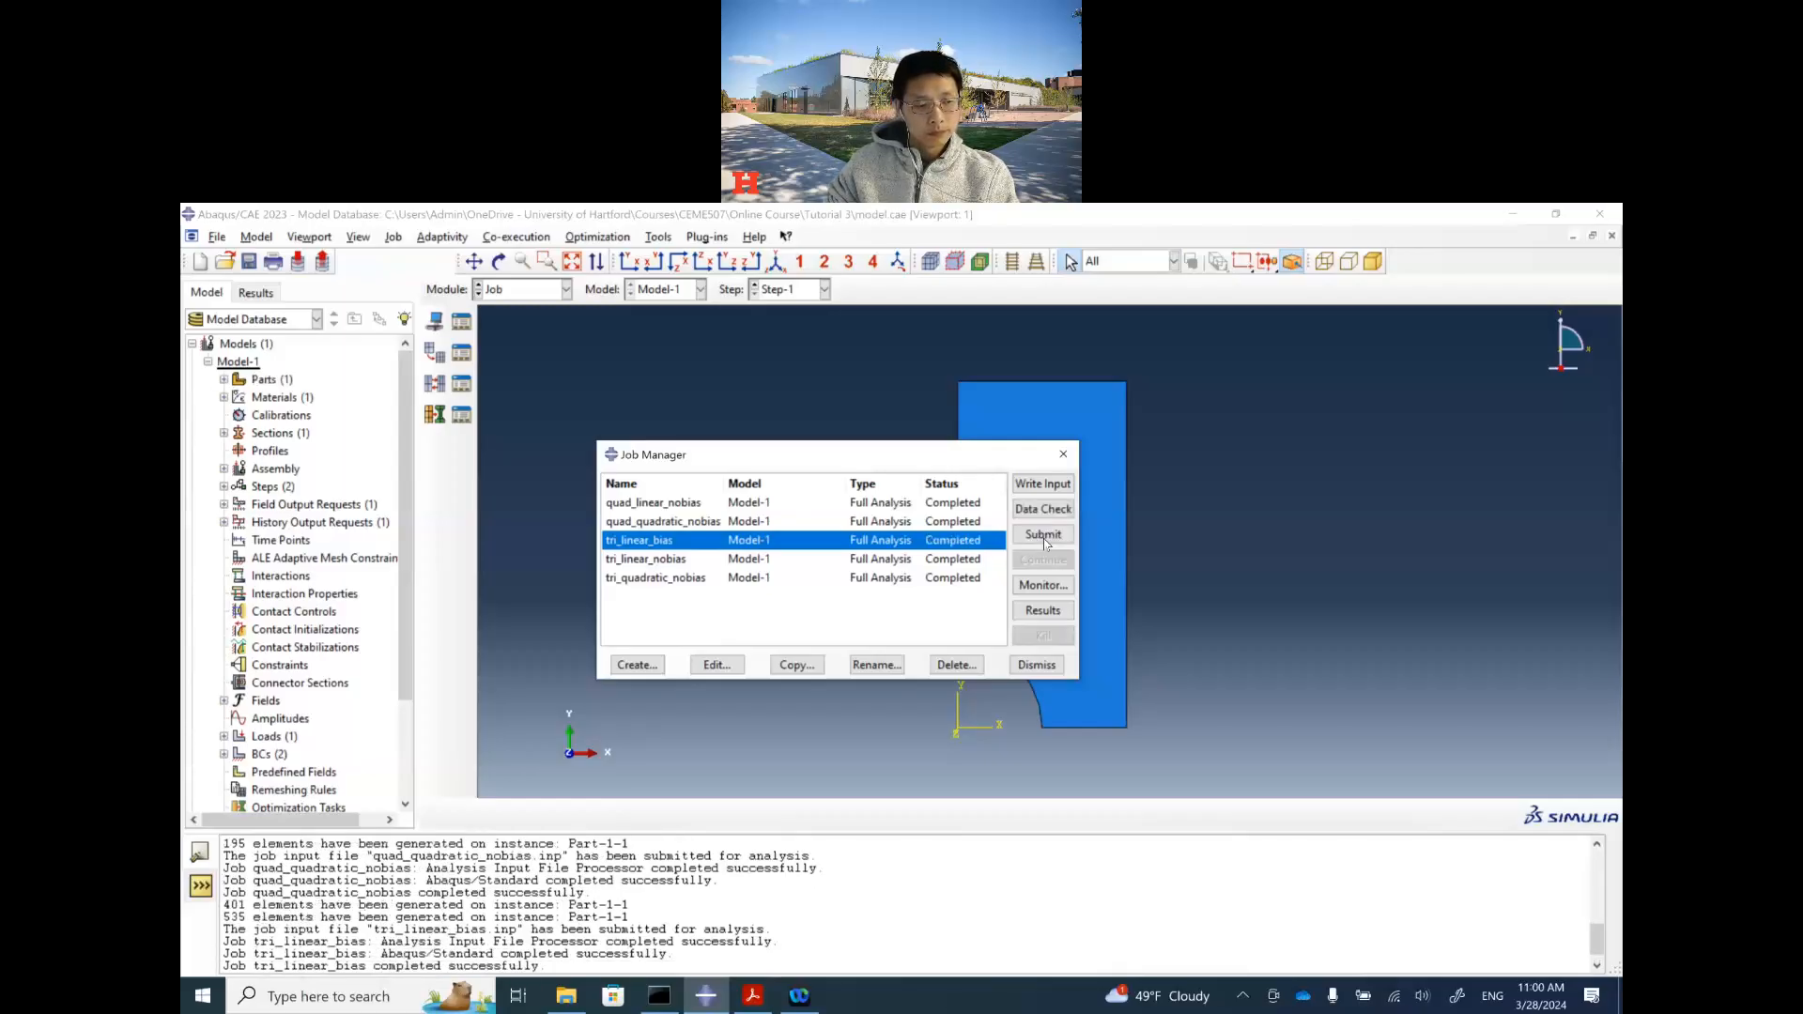
pyautogui.click(1028, 615)
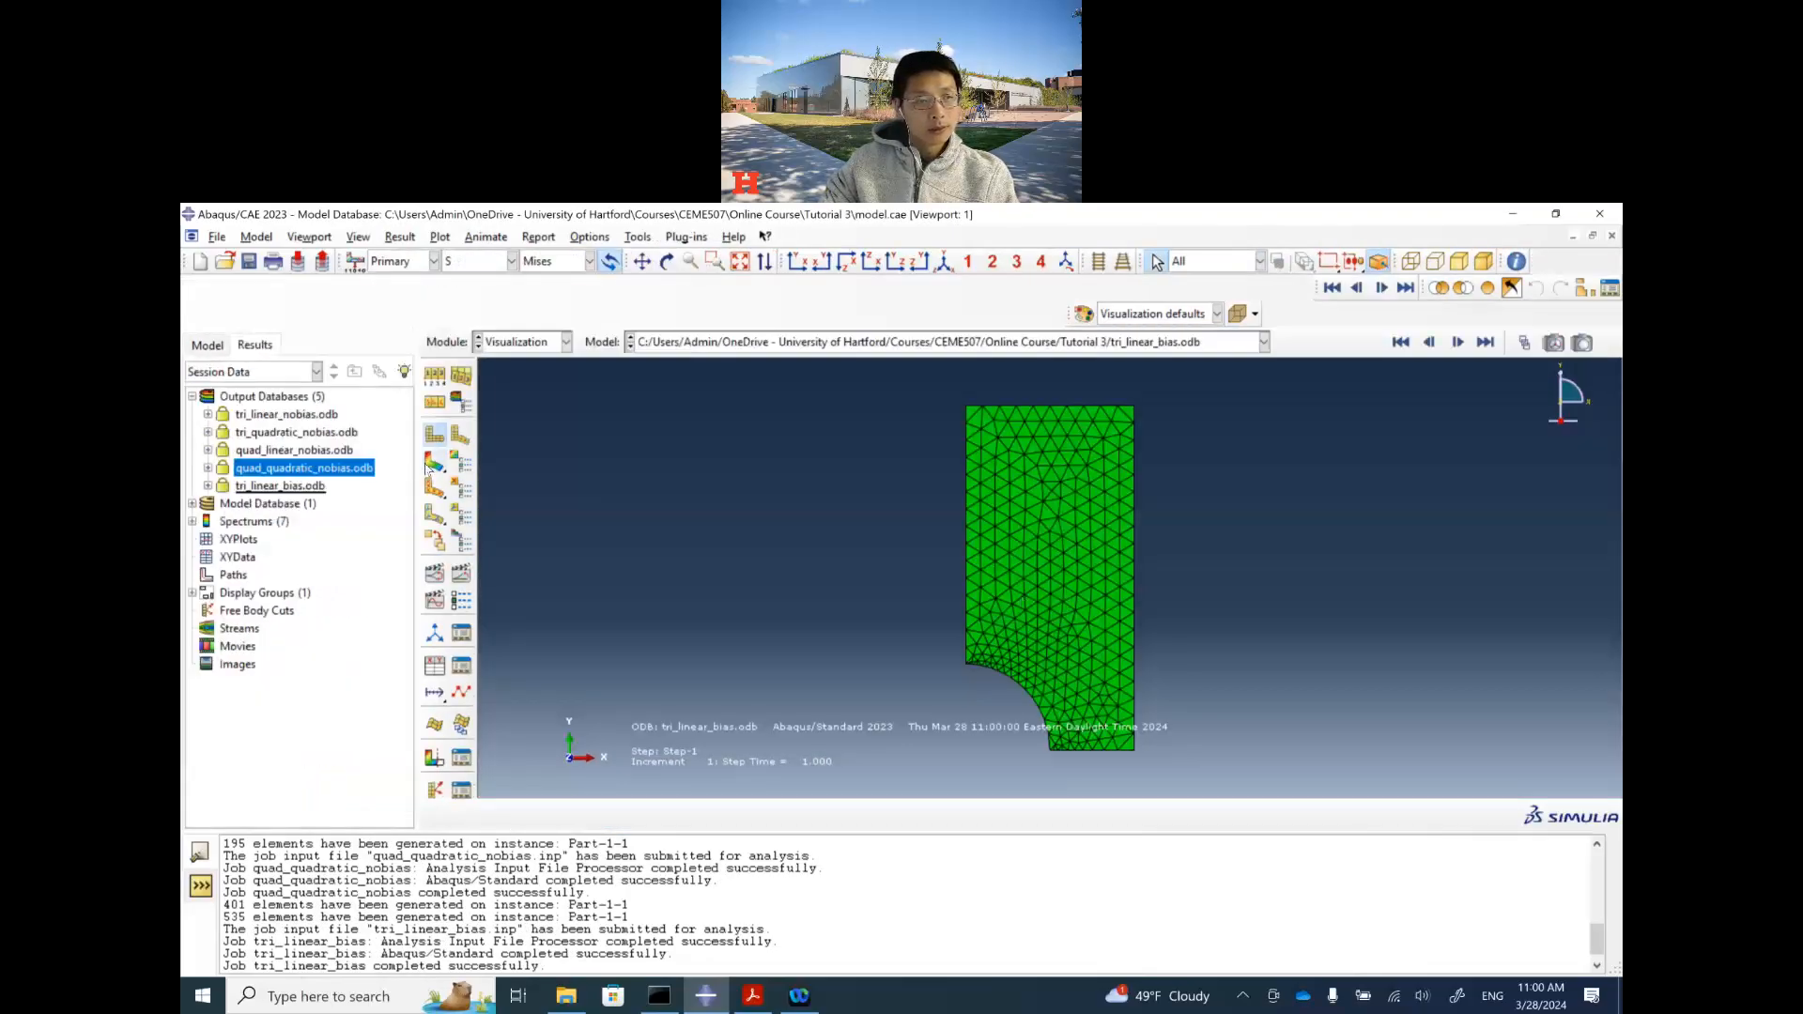
pyautogui.click(439, 466)
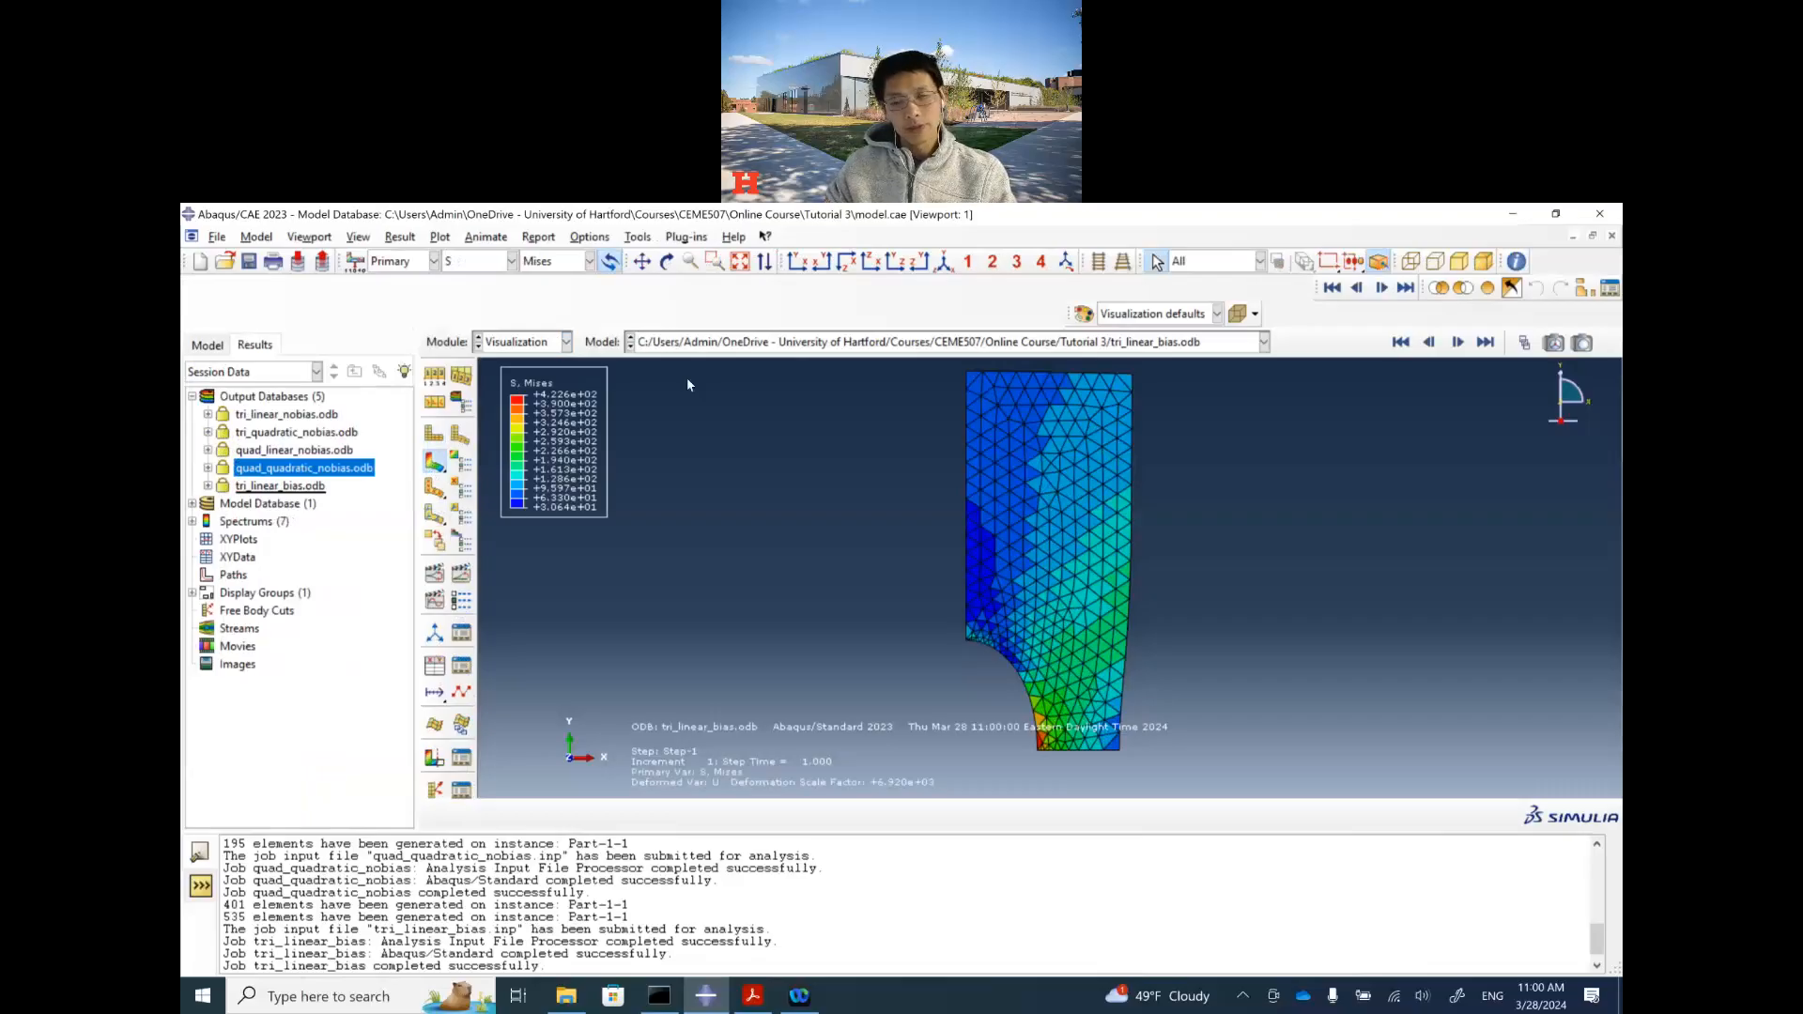
pyautogui.click(537, 261)
pyautogui.click(576, 480)
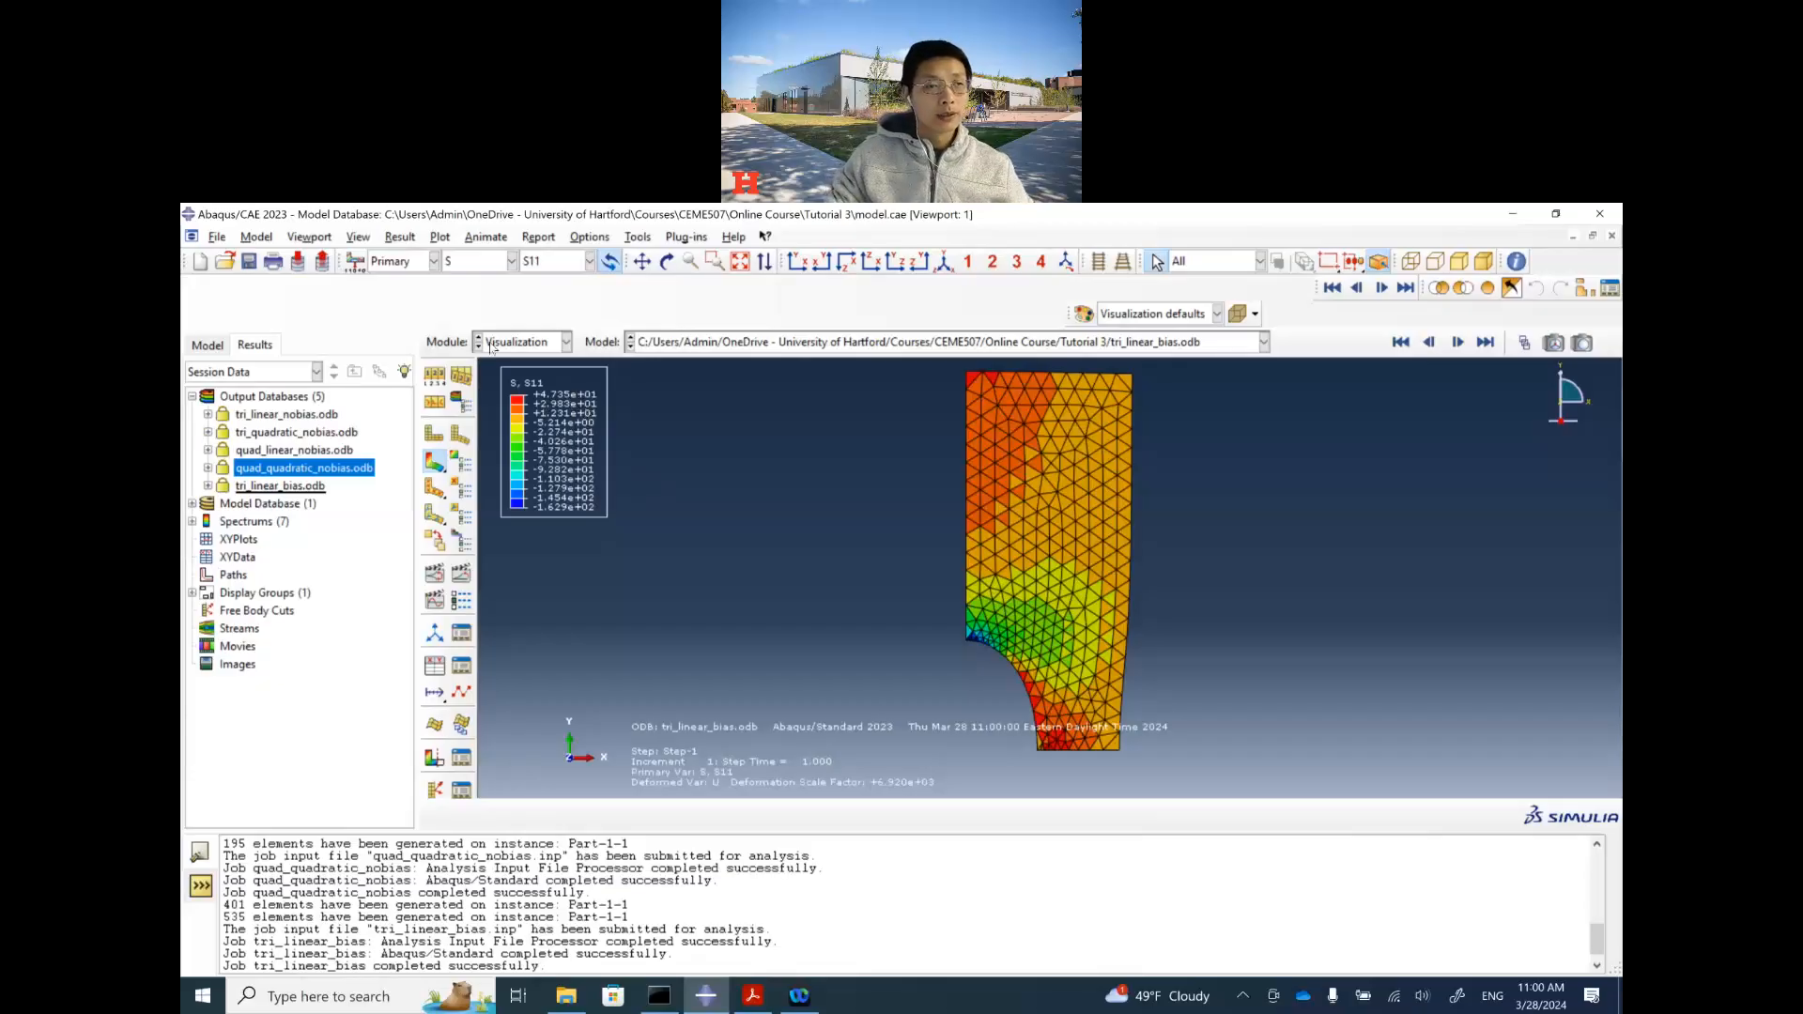
pyautogui.click(554, 262)
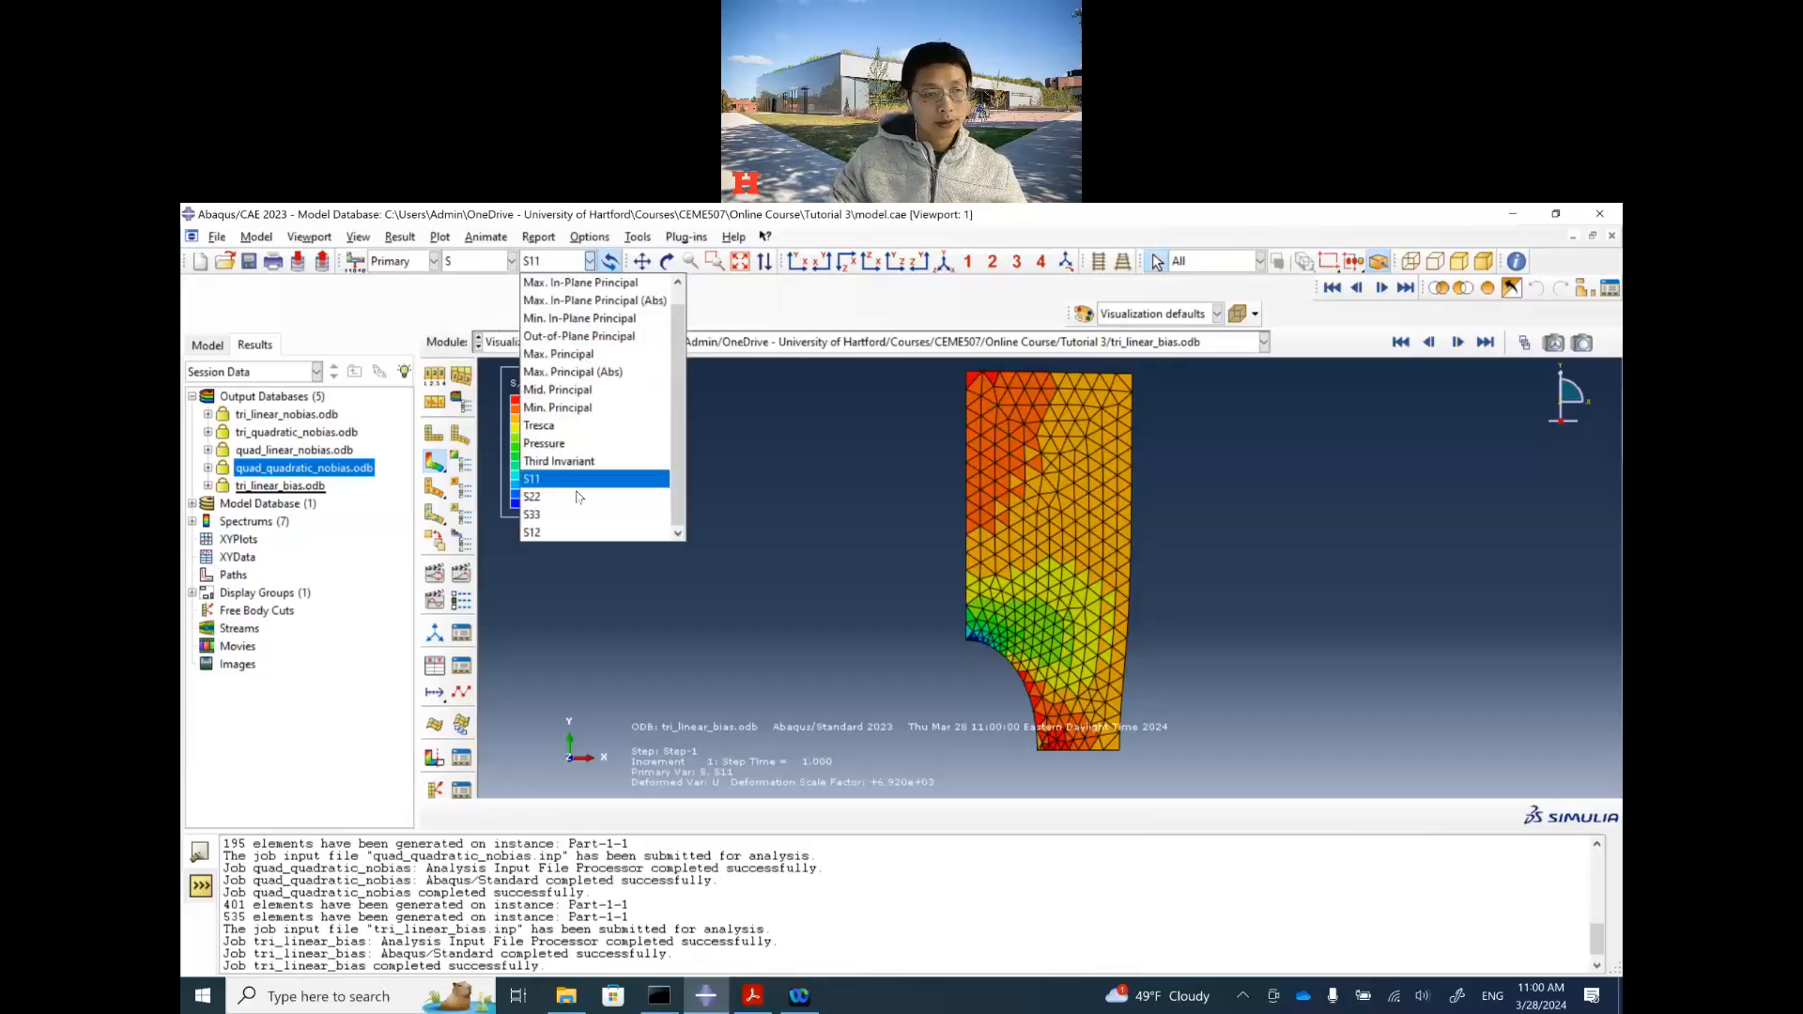
pyautogui.click(573, 488)
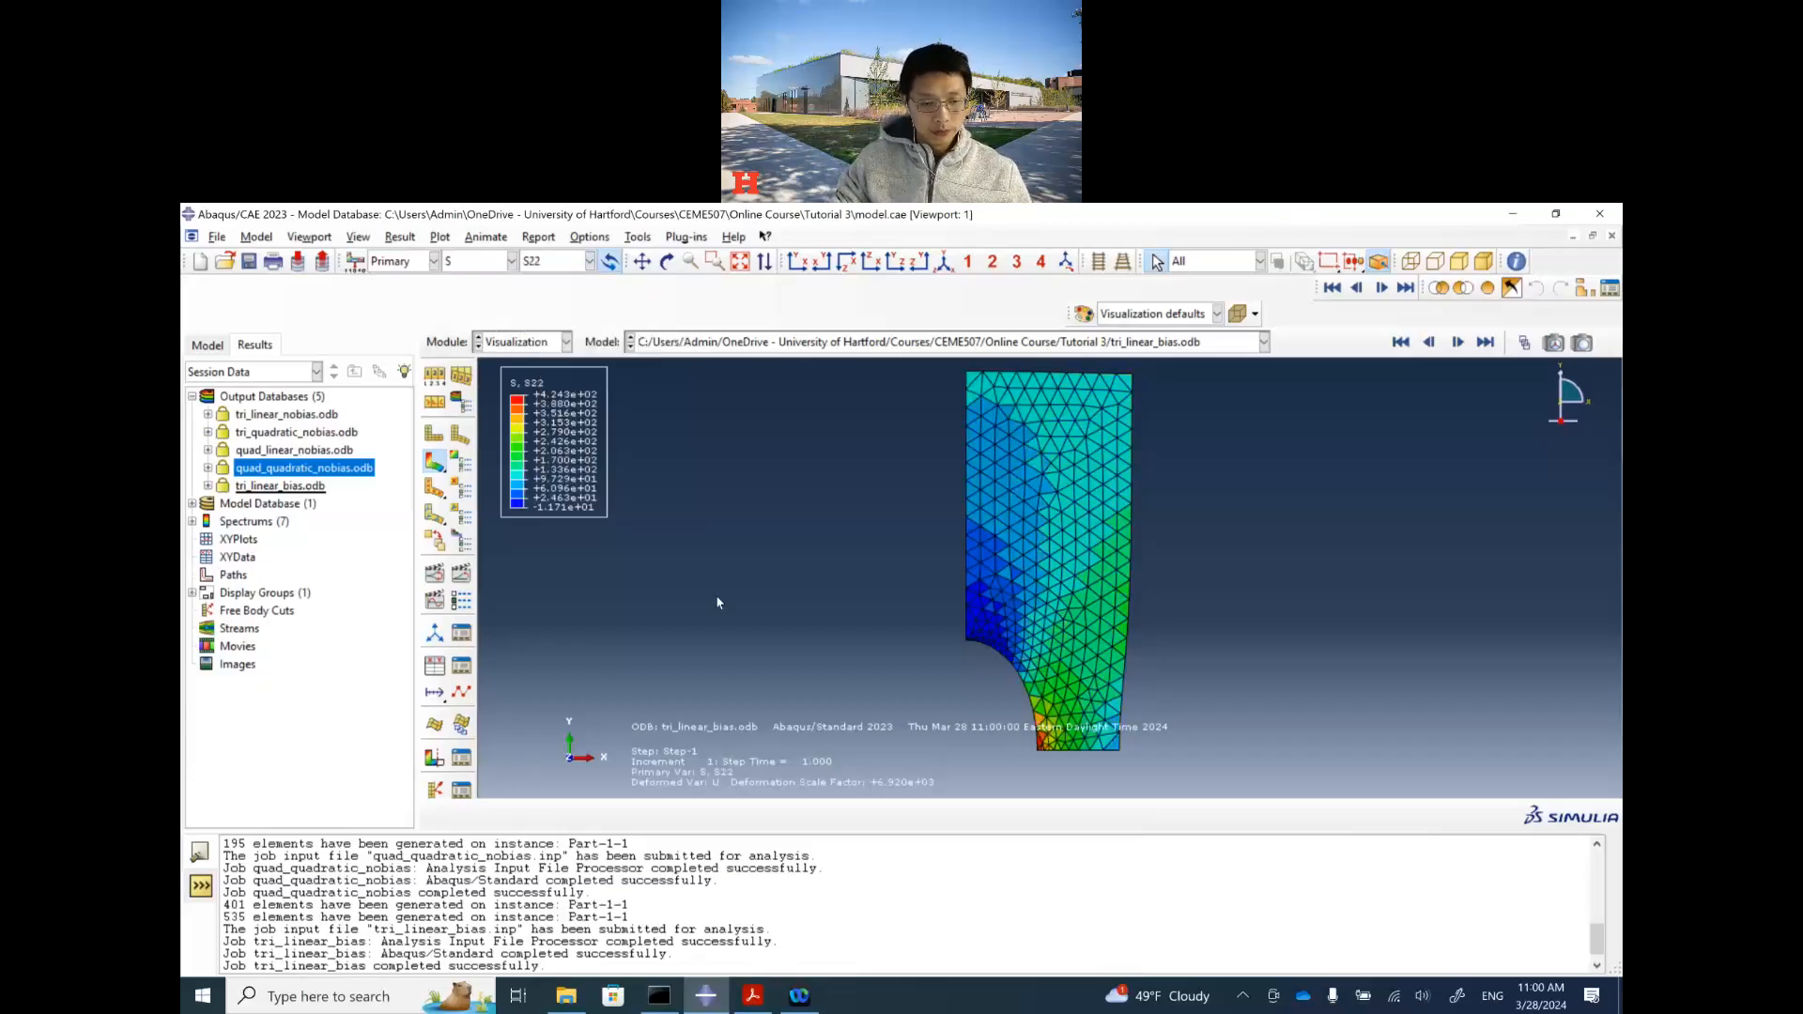
# Step: Compare the S22 contour plot with the tutorial PDF's typical edge-bias results for the 3-node linear triangle
pyautogui.click(754, 998)
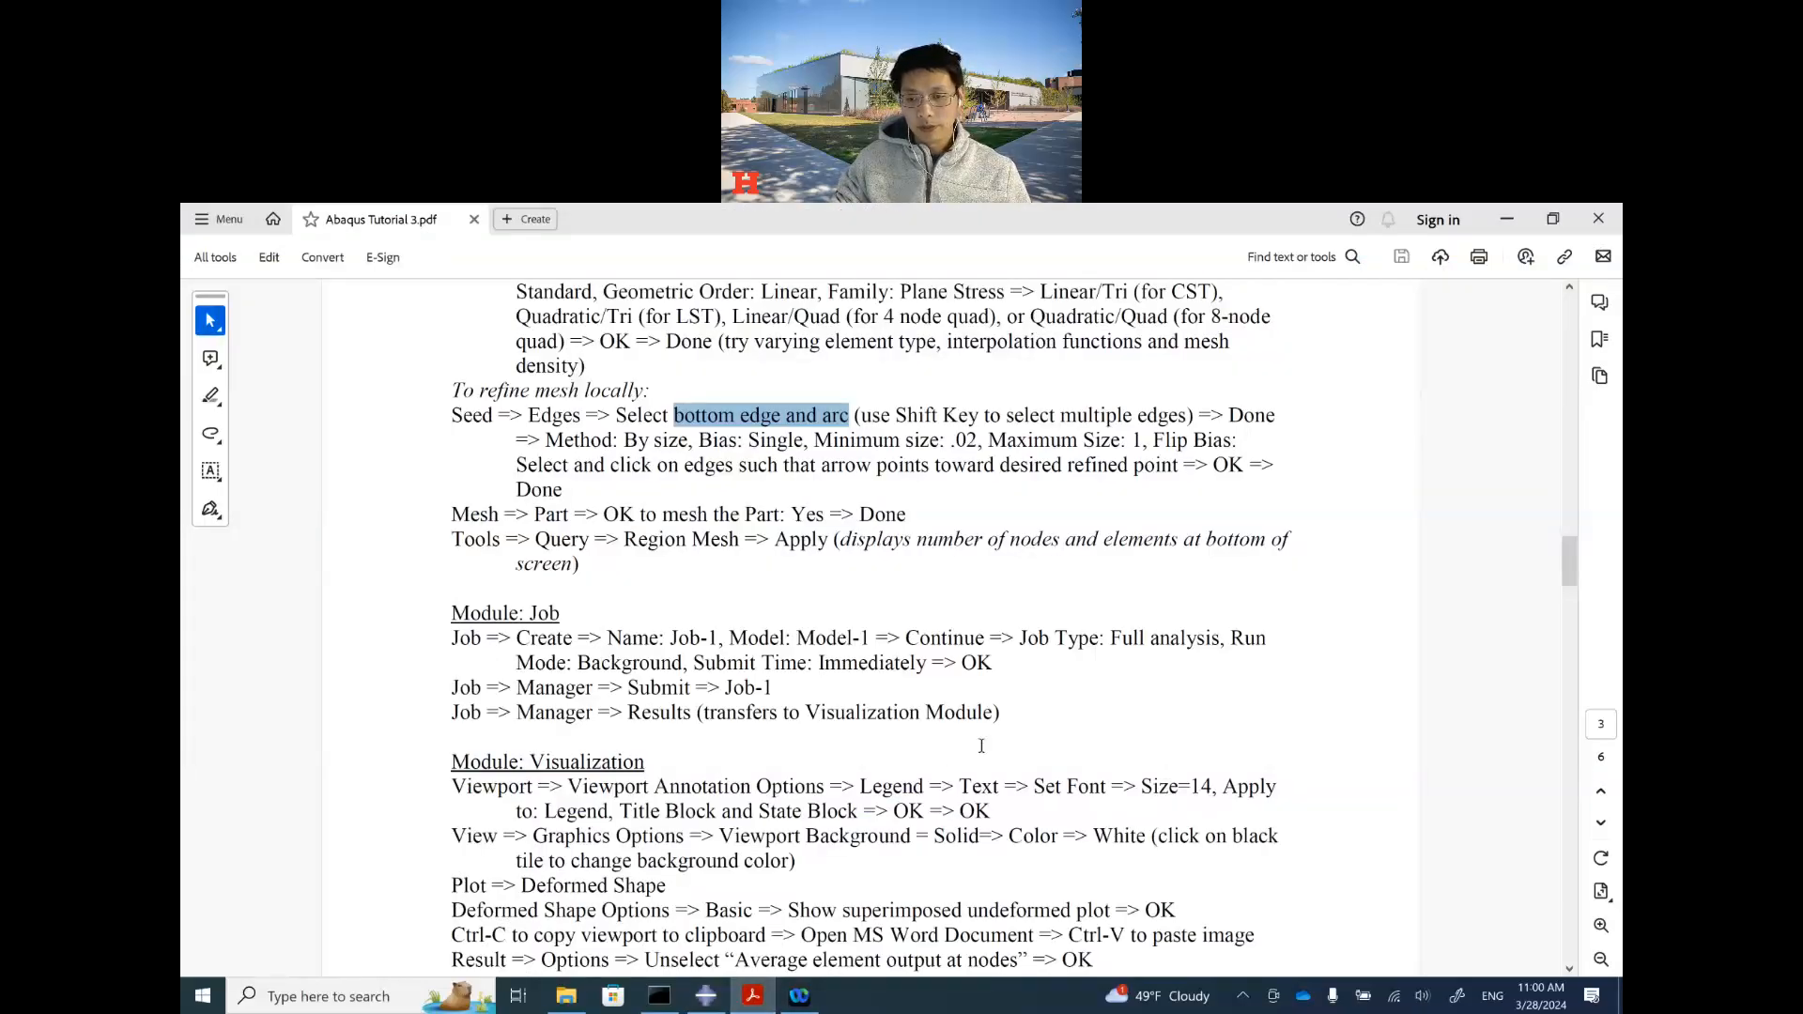
pyautogui.scroll(-3, 982, 746)
pyautogui.moveTo(1570, 587); pyautogui.dragTo(1575, 763)
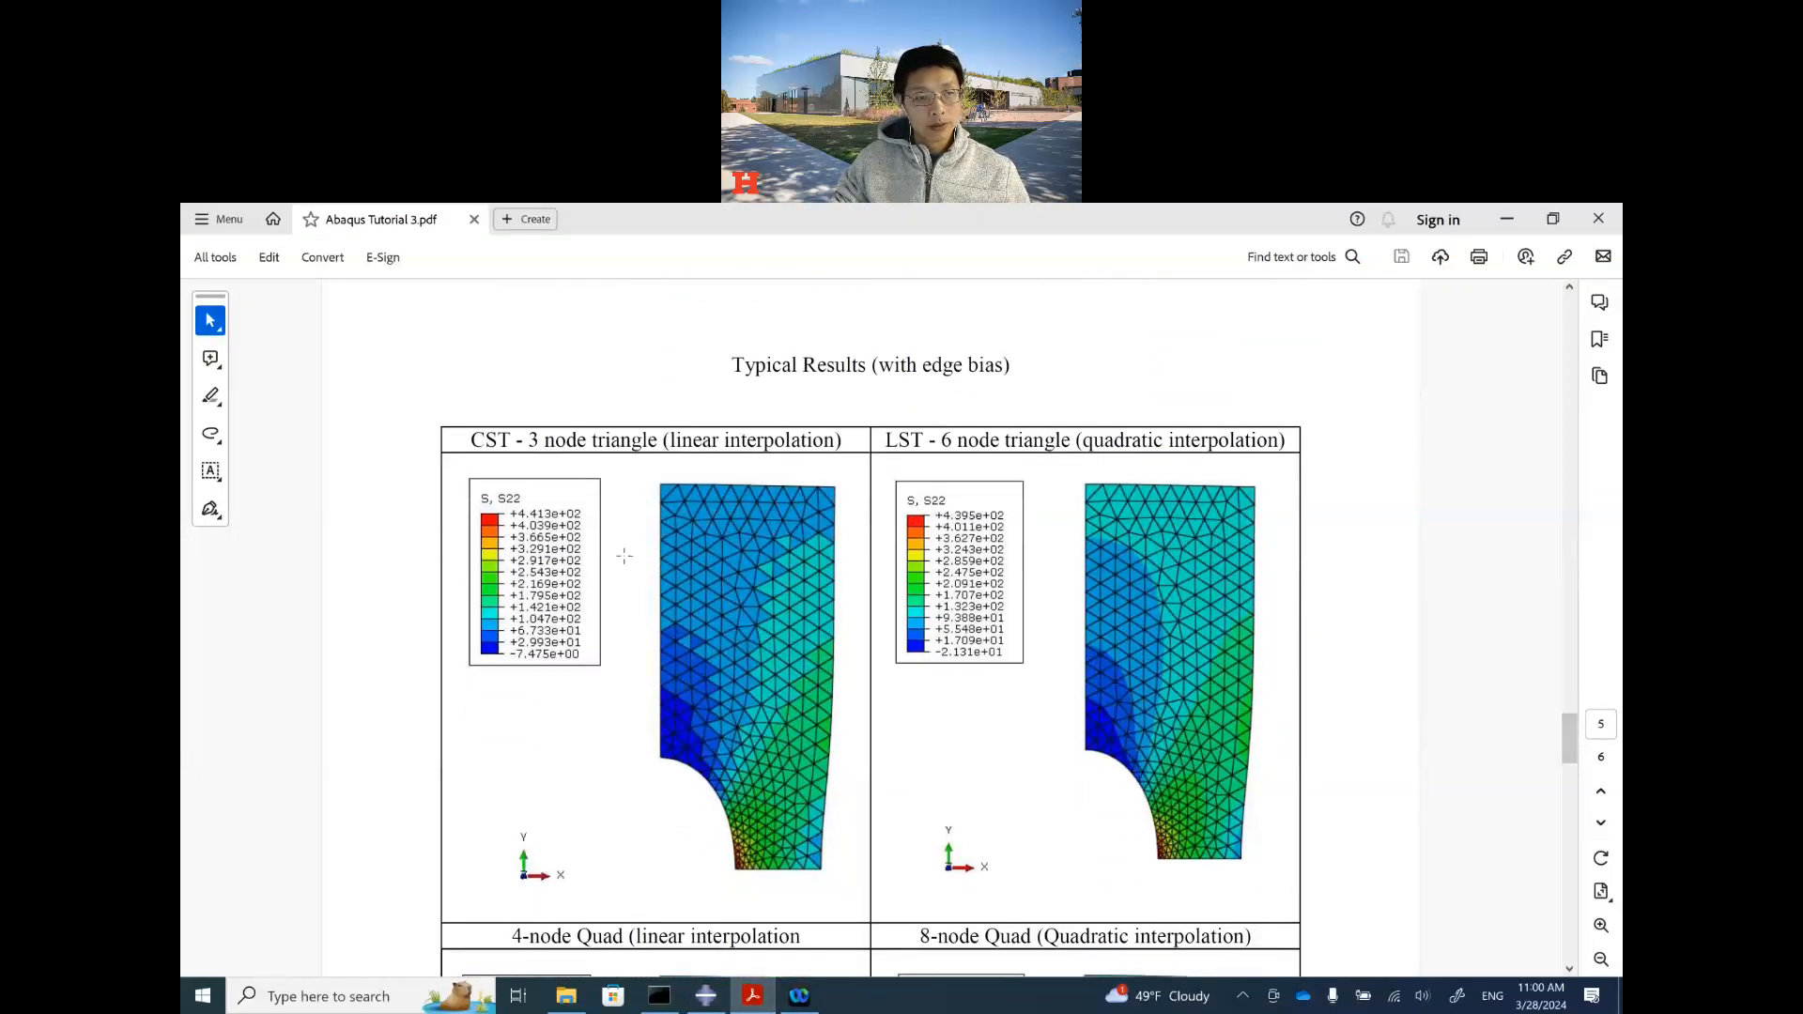
pyautogui.scroll(-1, 615, 526)
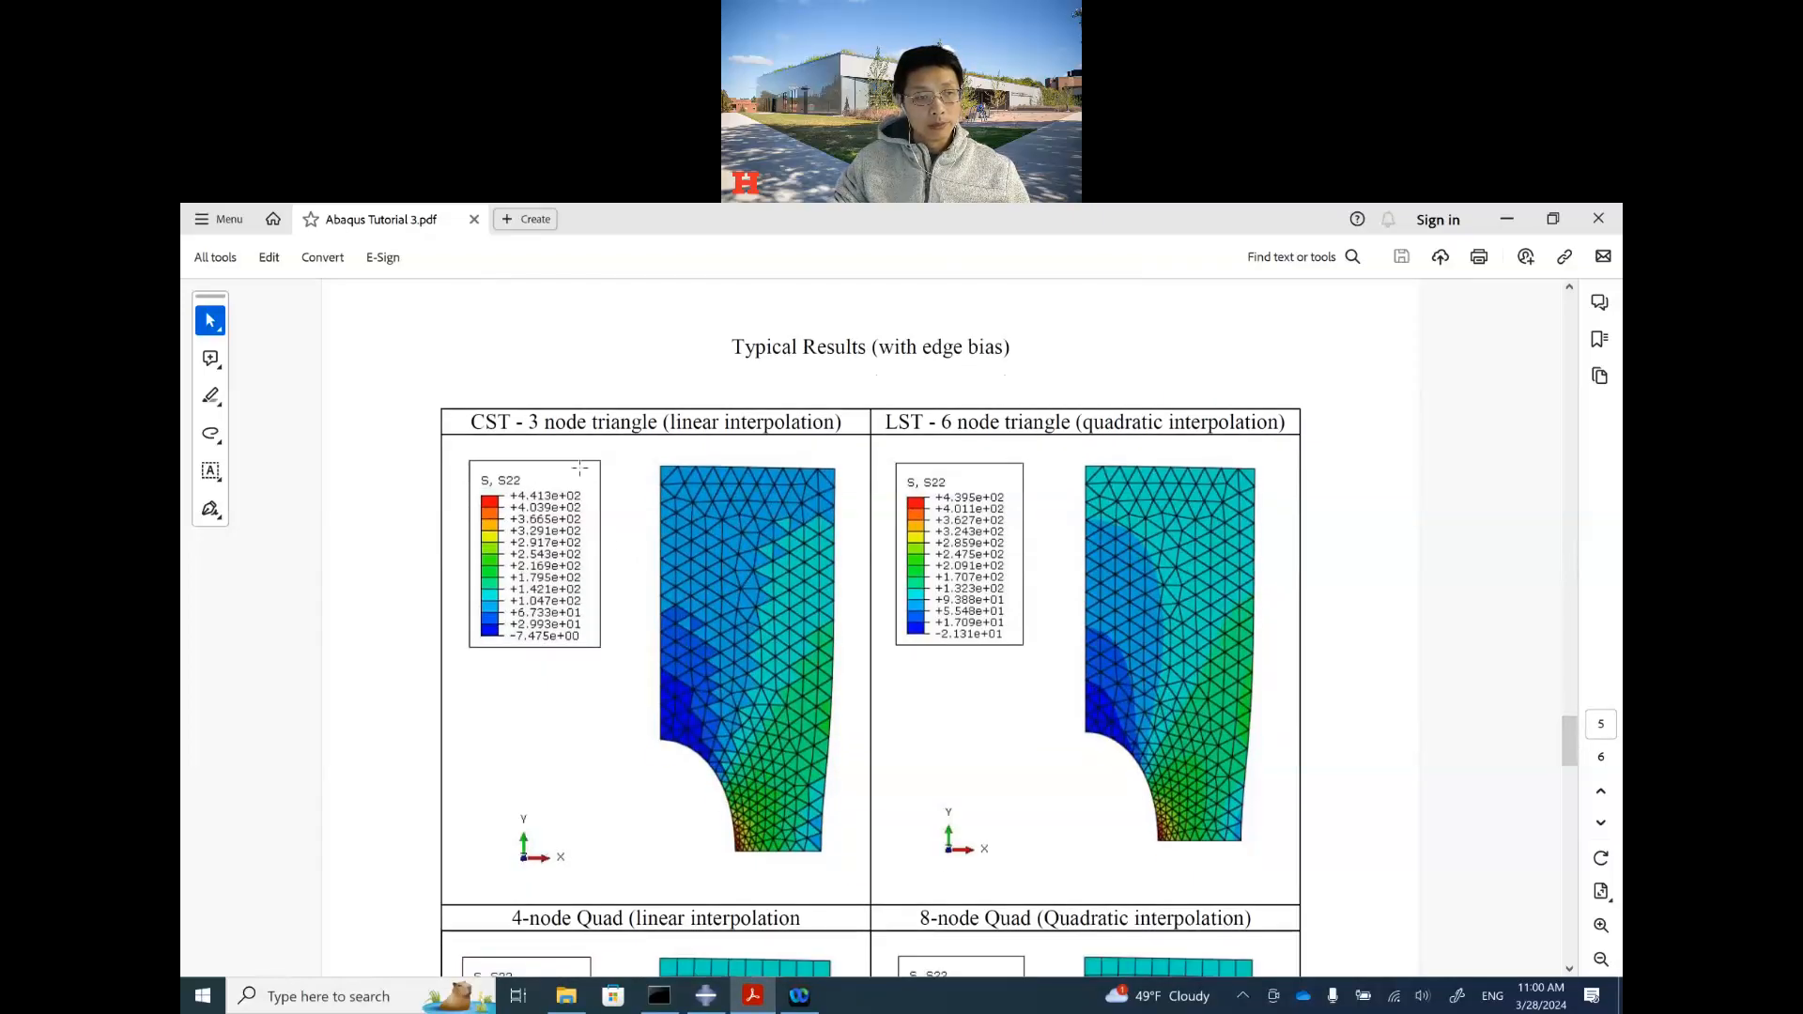
pyautogui.click(723, 1005)
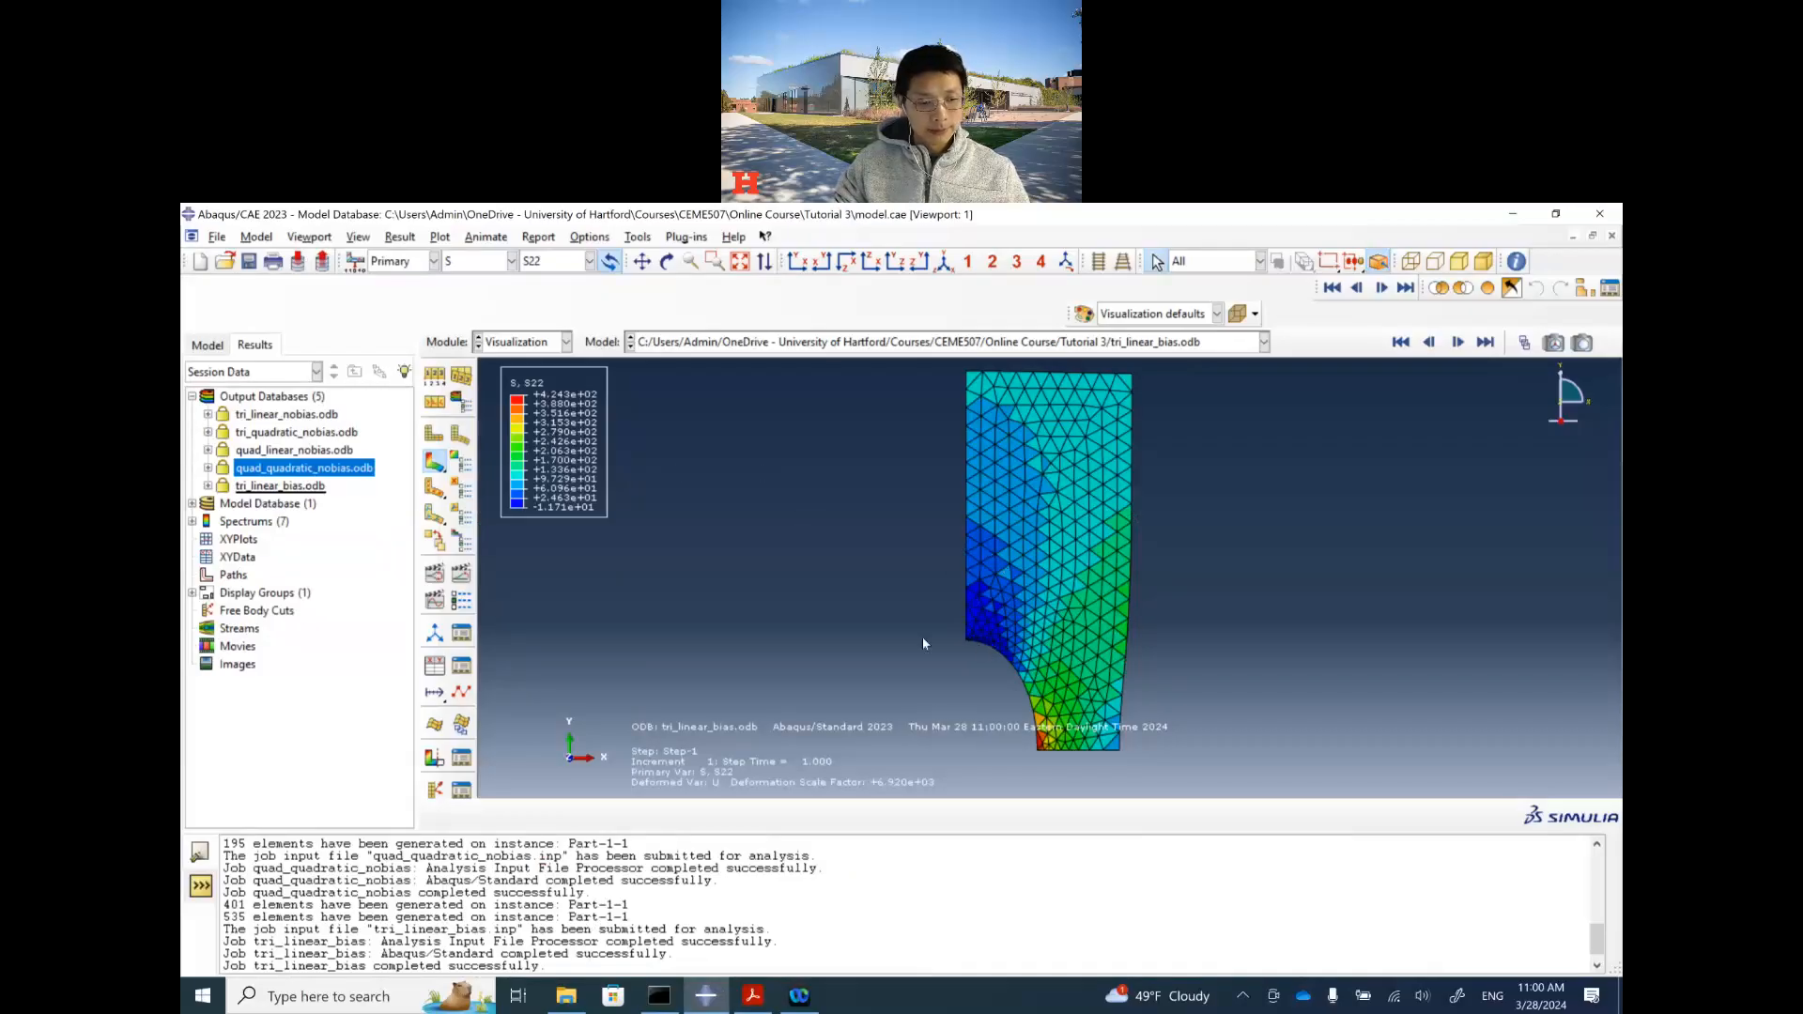
pyautogui.click(753, 1003)
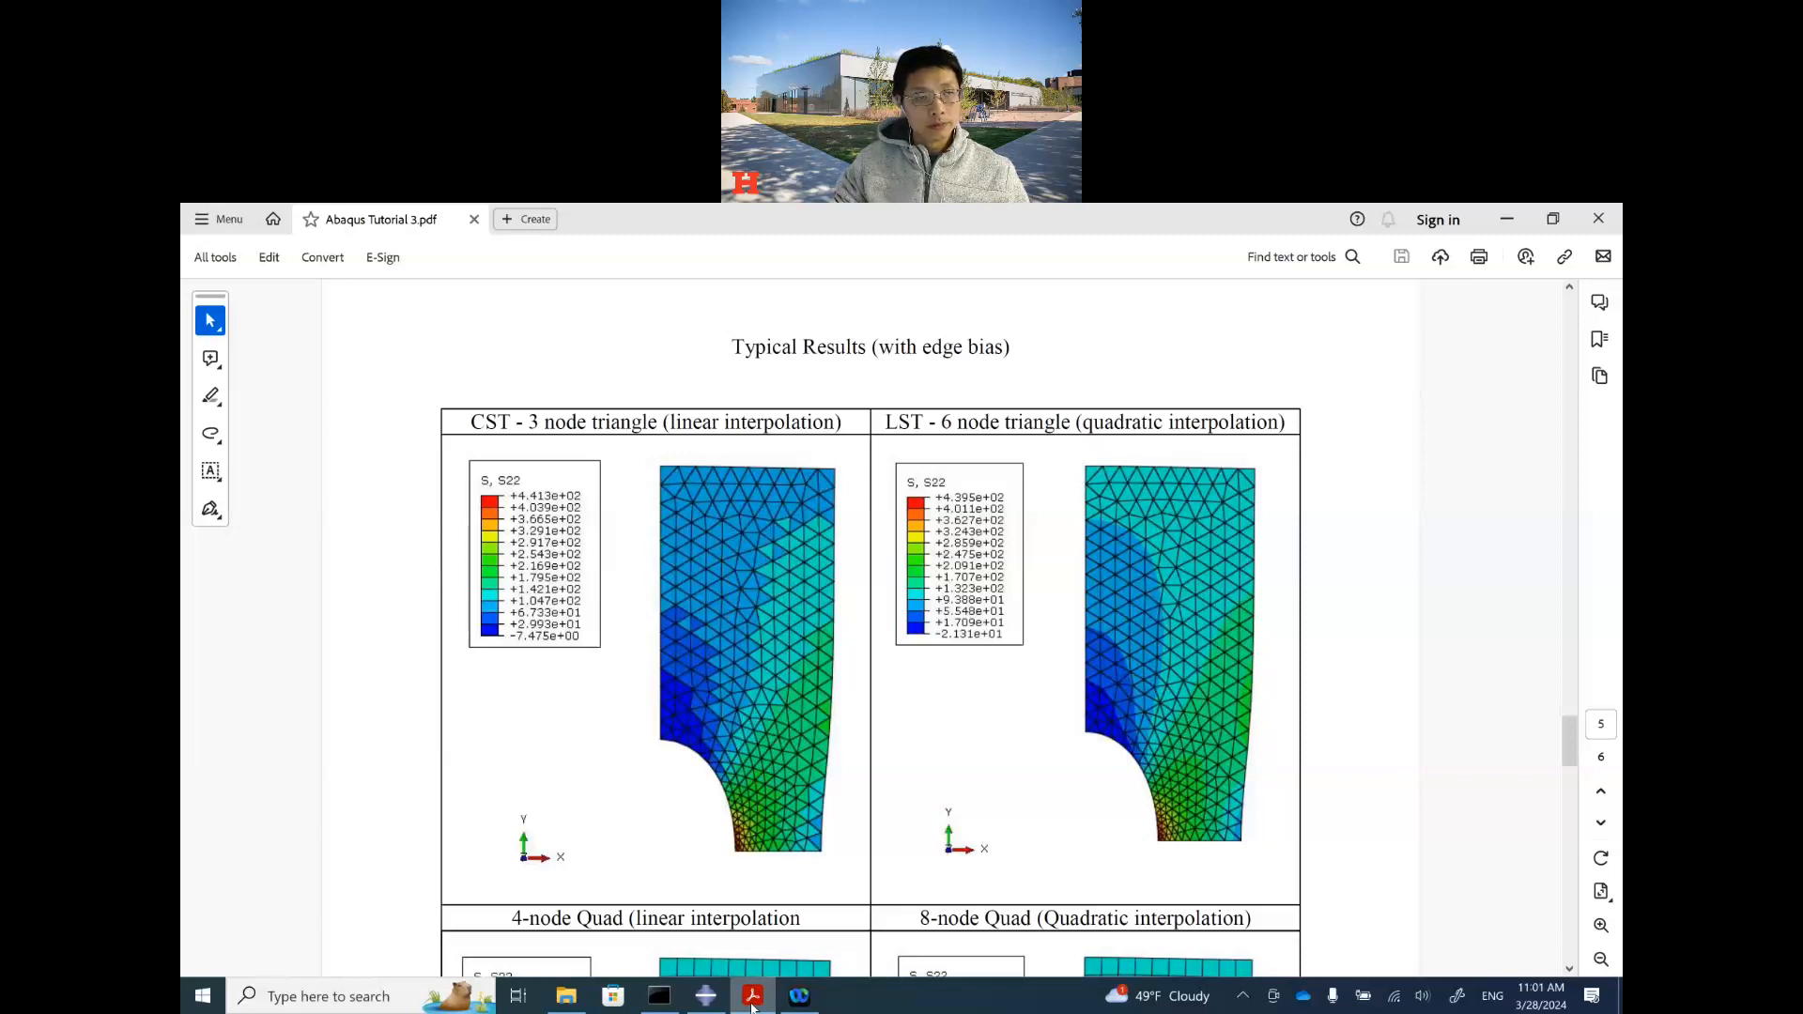
# Step: Review the tutorial PDF's edge-bias S22 results for the triangle, 4-node quad and 8-node quad meshes, and return to Abaqus/CAE
pyautogui.click(753, 1003)
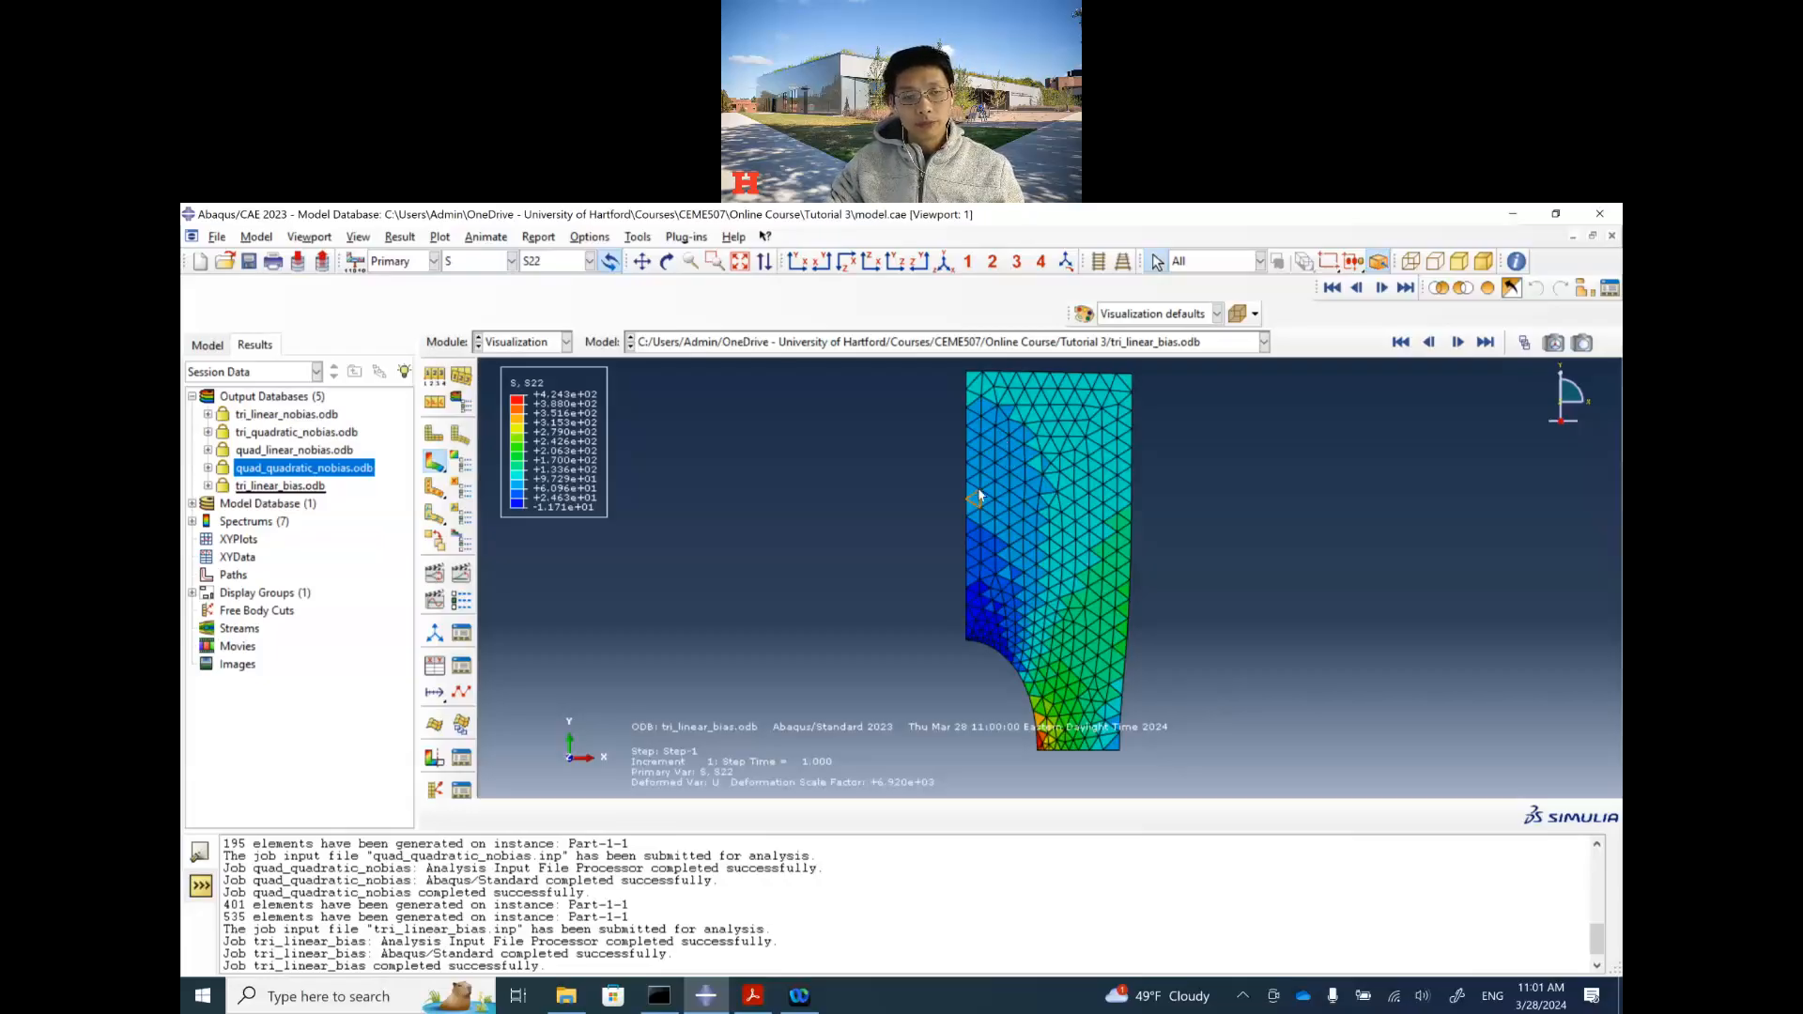
pyautogui.click(754, 998)
pyautogui.scroll(-6, 855, 616)
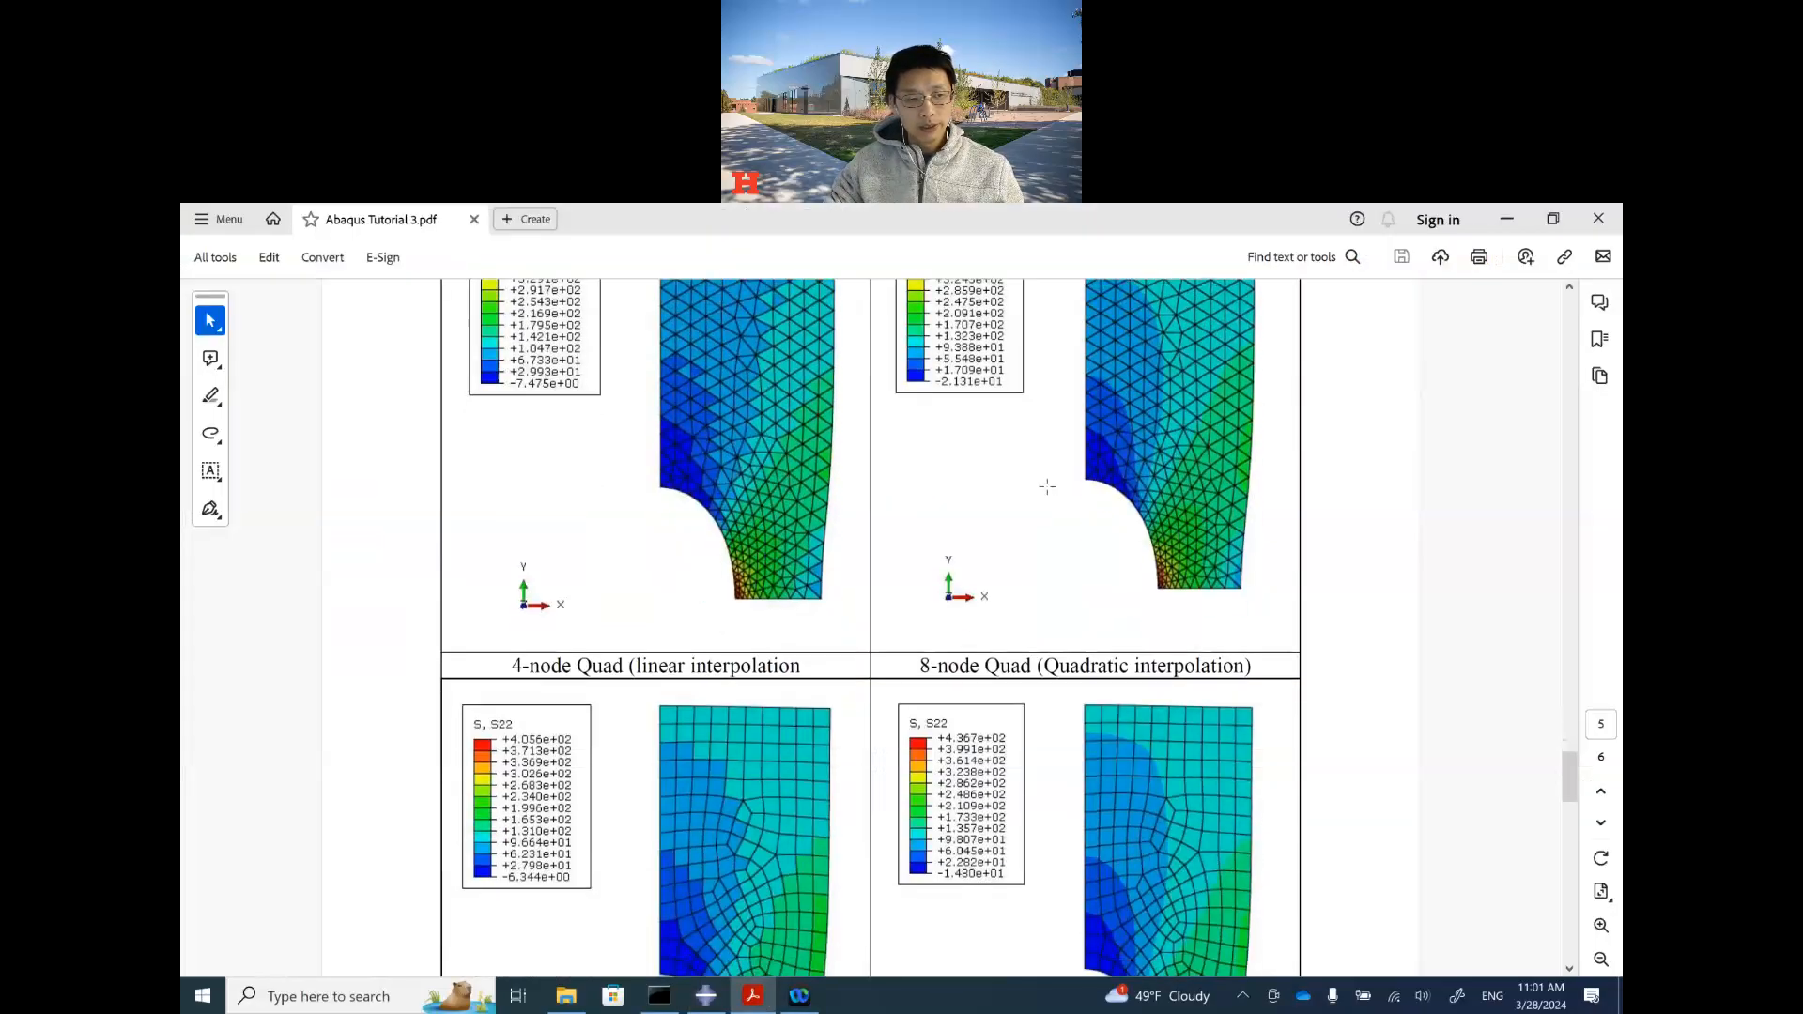
pyautogui.scroll(-2, 855, 616)
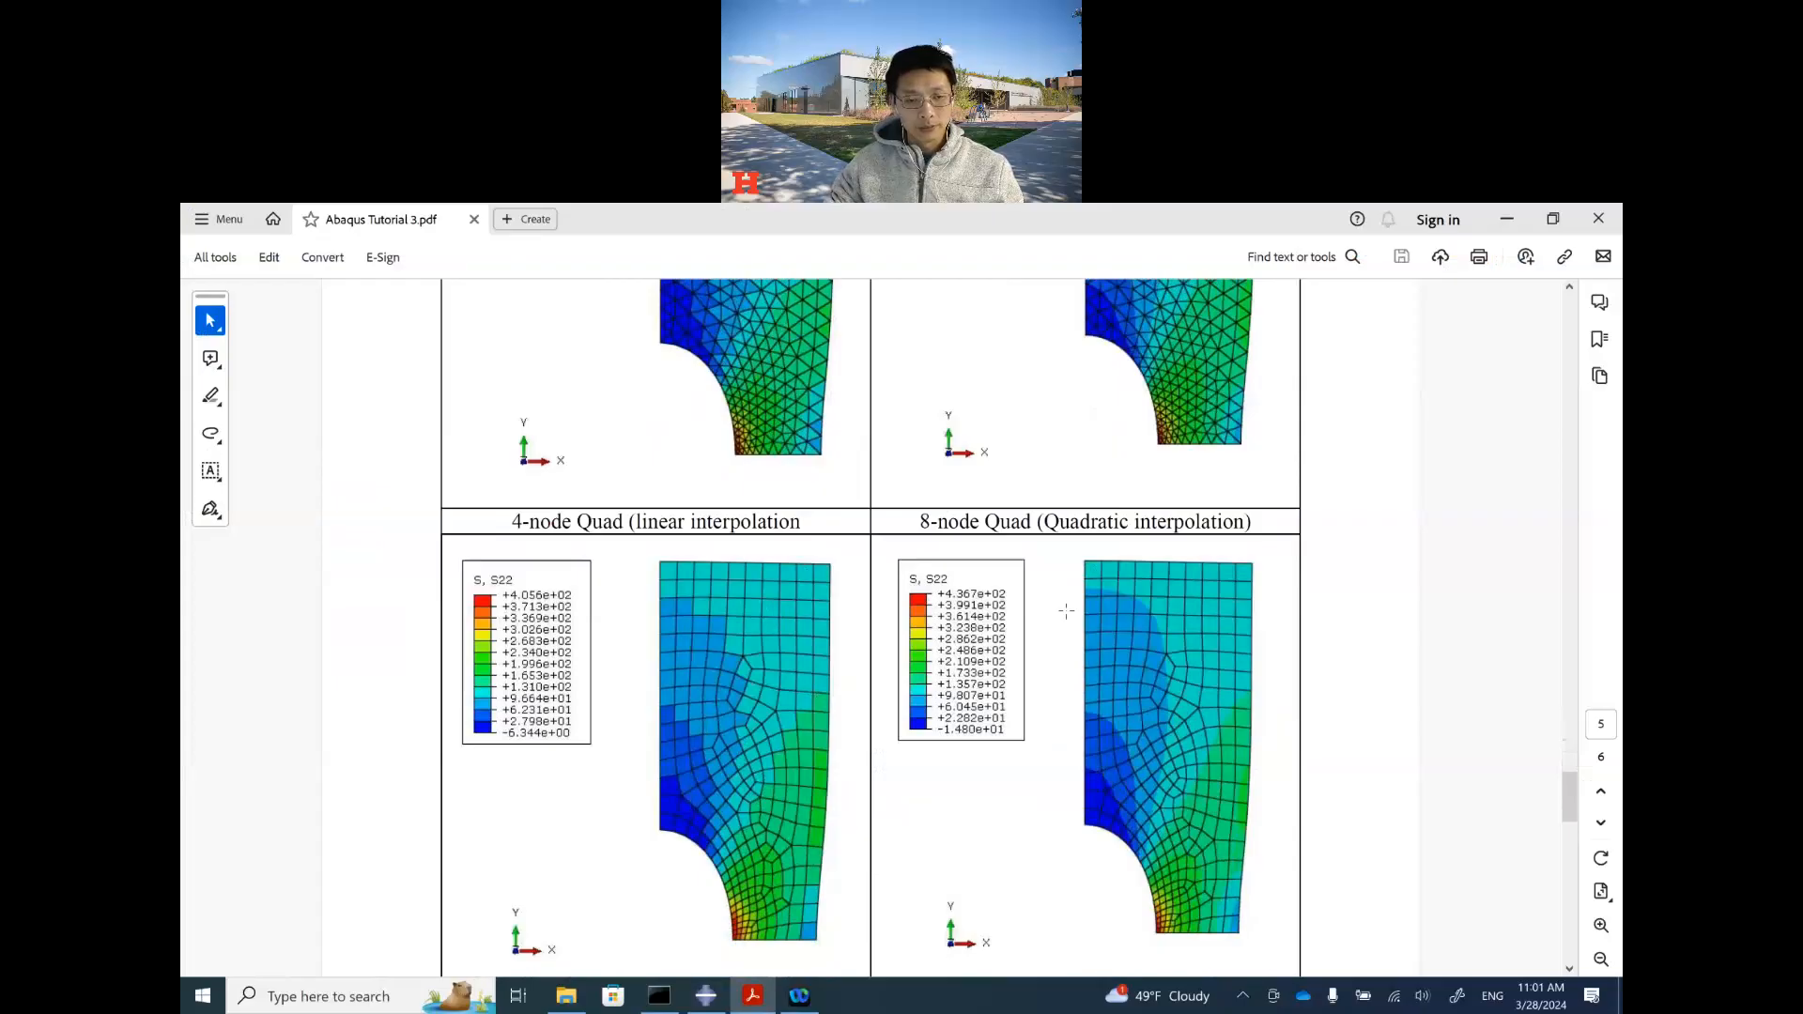
pyautogui.click(704, 997)
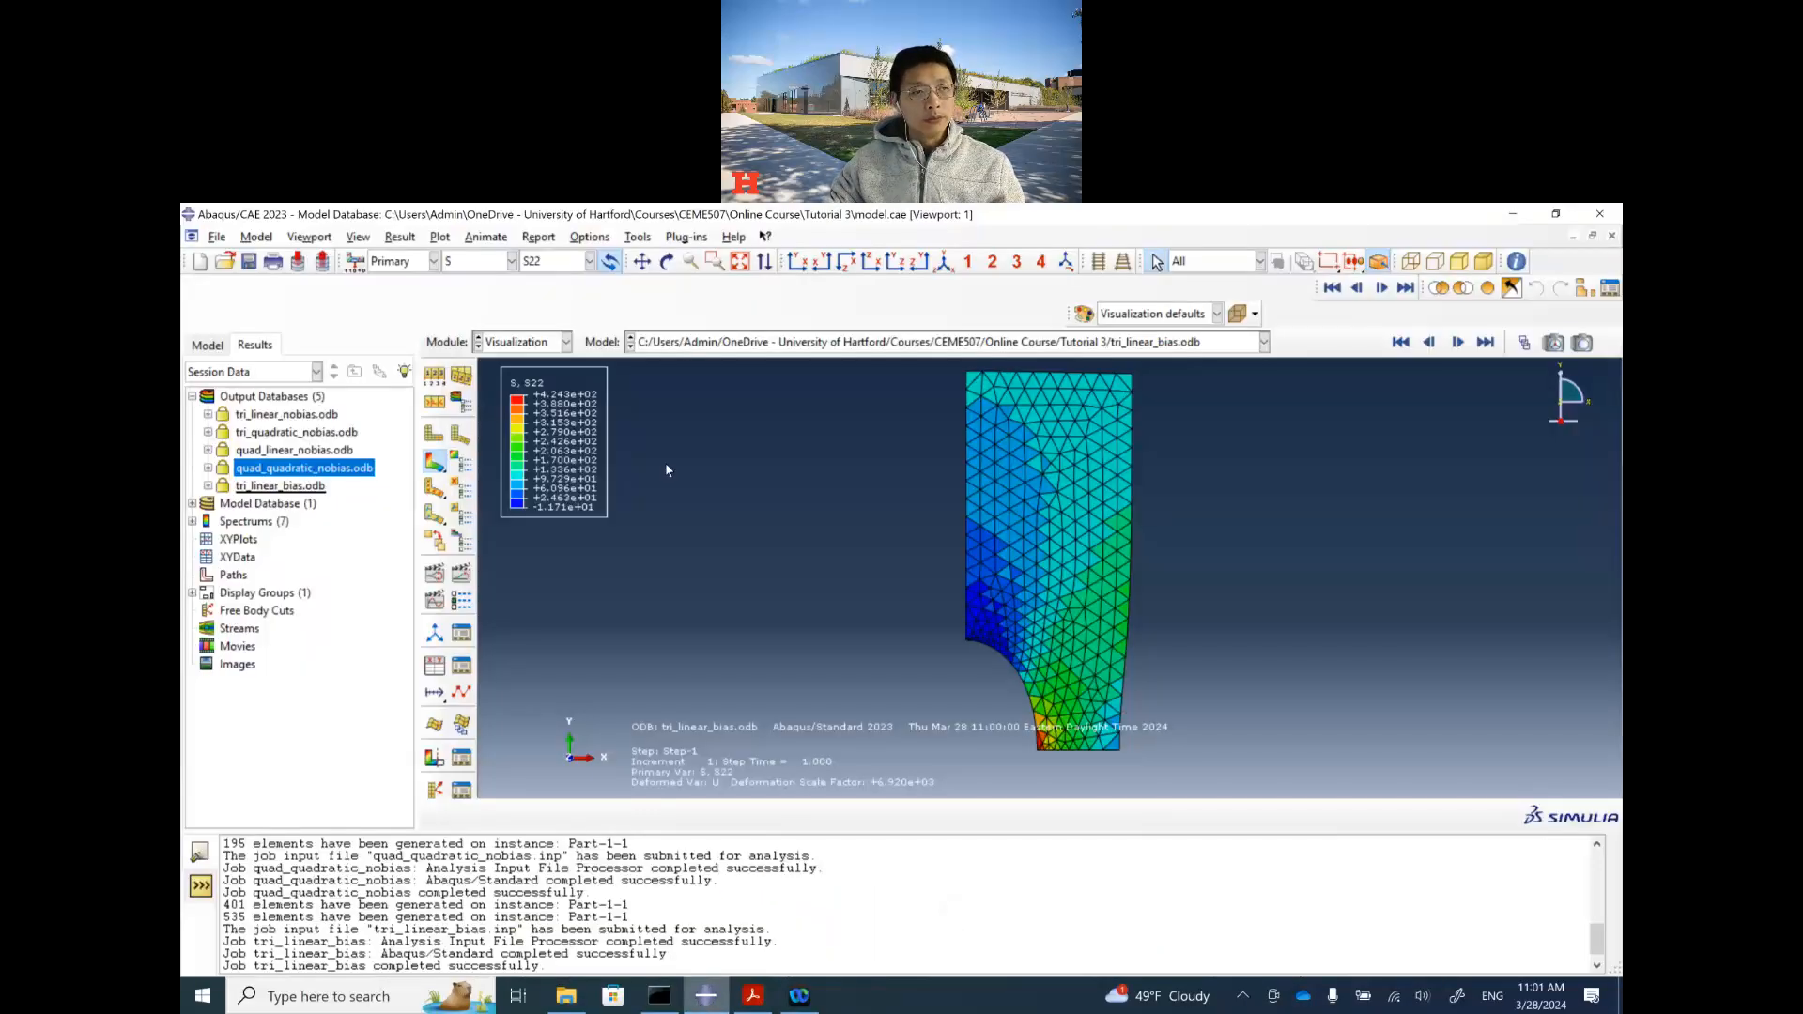
# Step: Plot the S11, S33 and S12 stress components of the tri_linear_bias results in turn, leaving S12 displayed
pyautogui.click(549, 263)
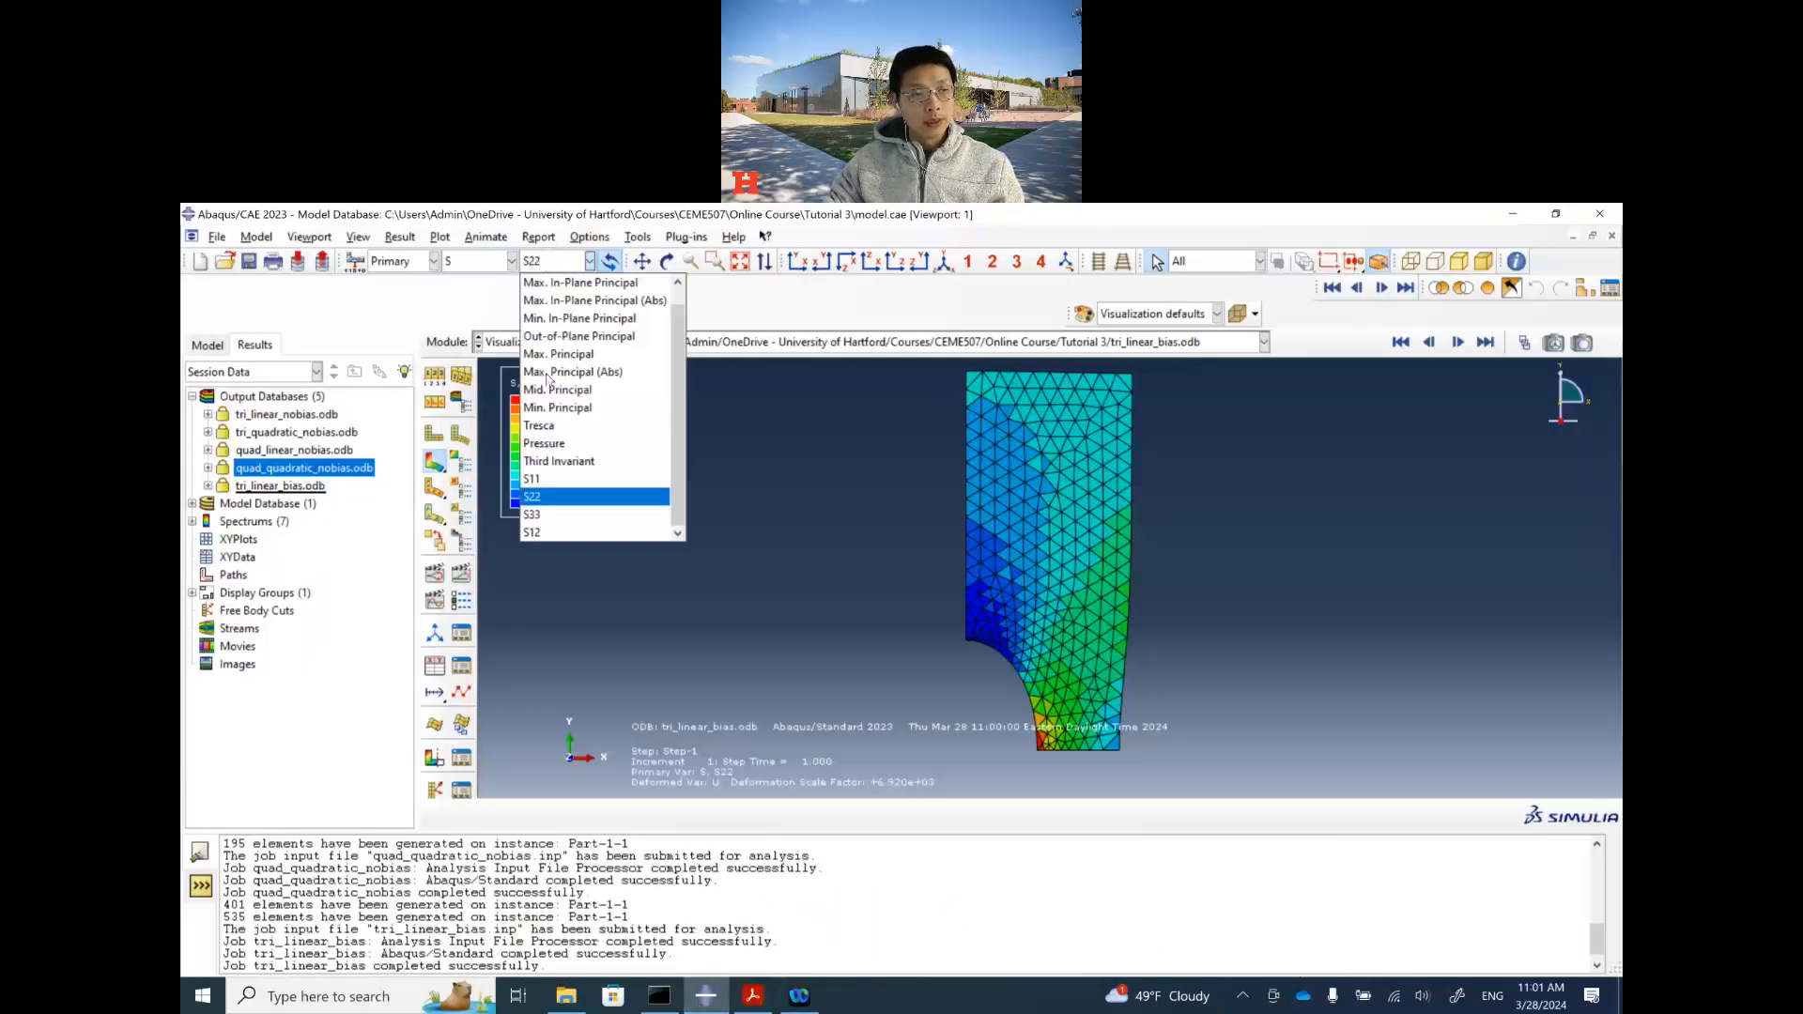
pyautogui.click(544, 480)
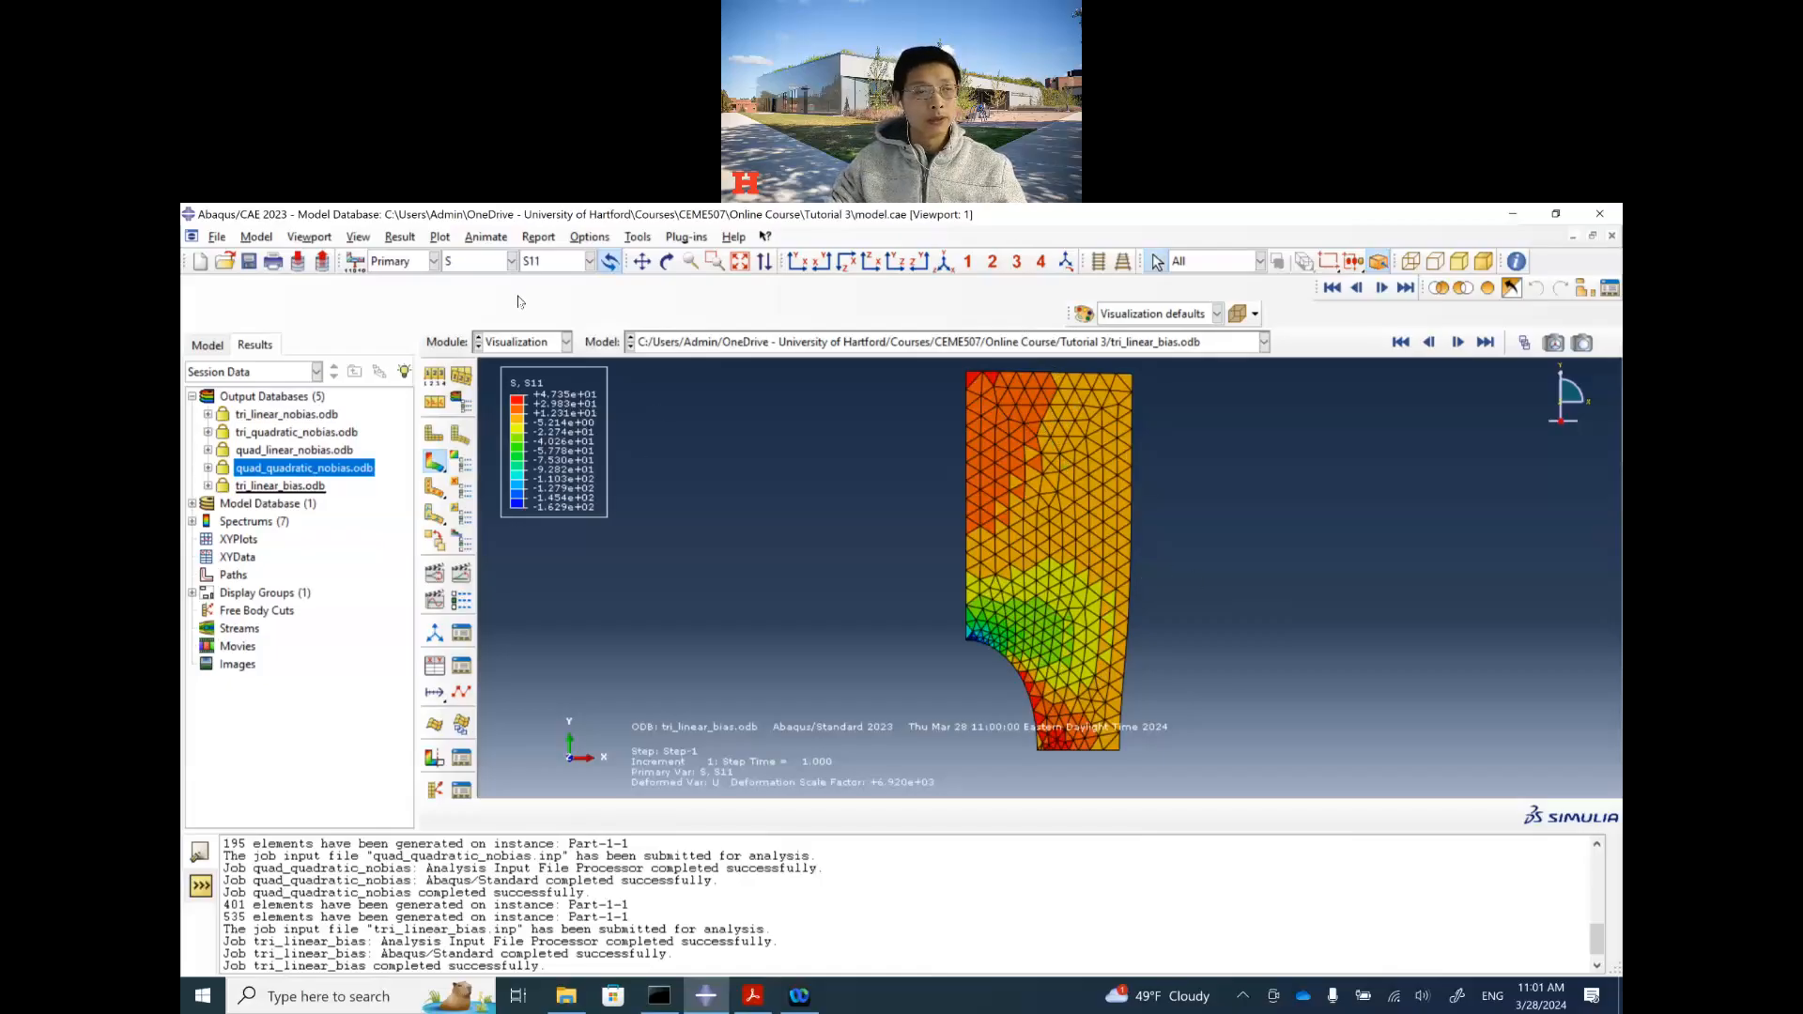
pyautogui.click(548, 262)
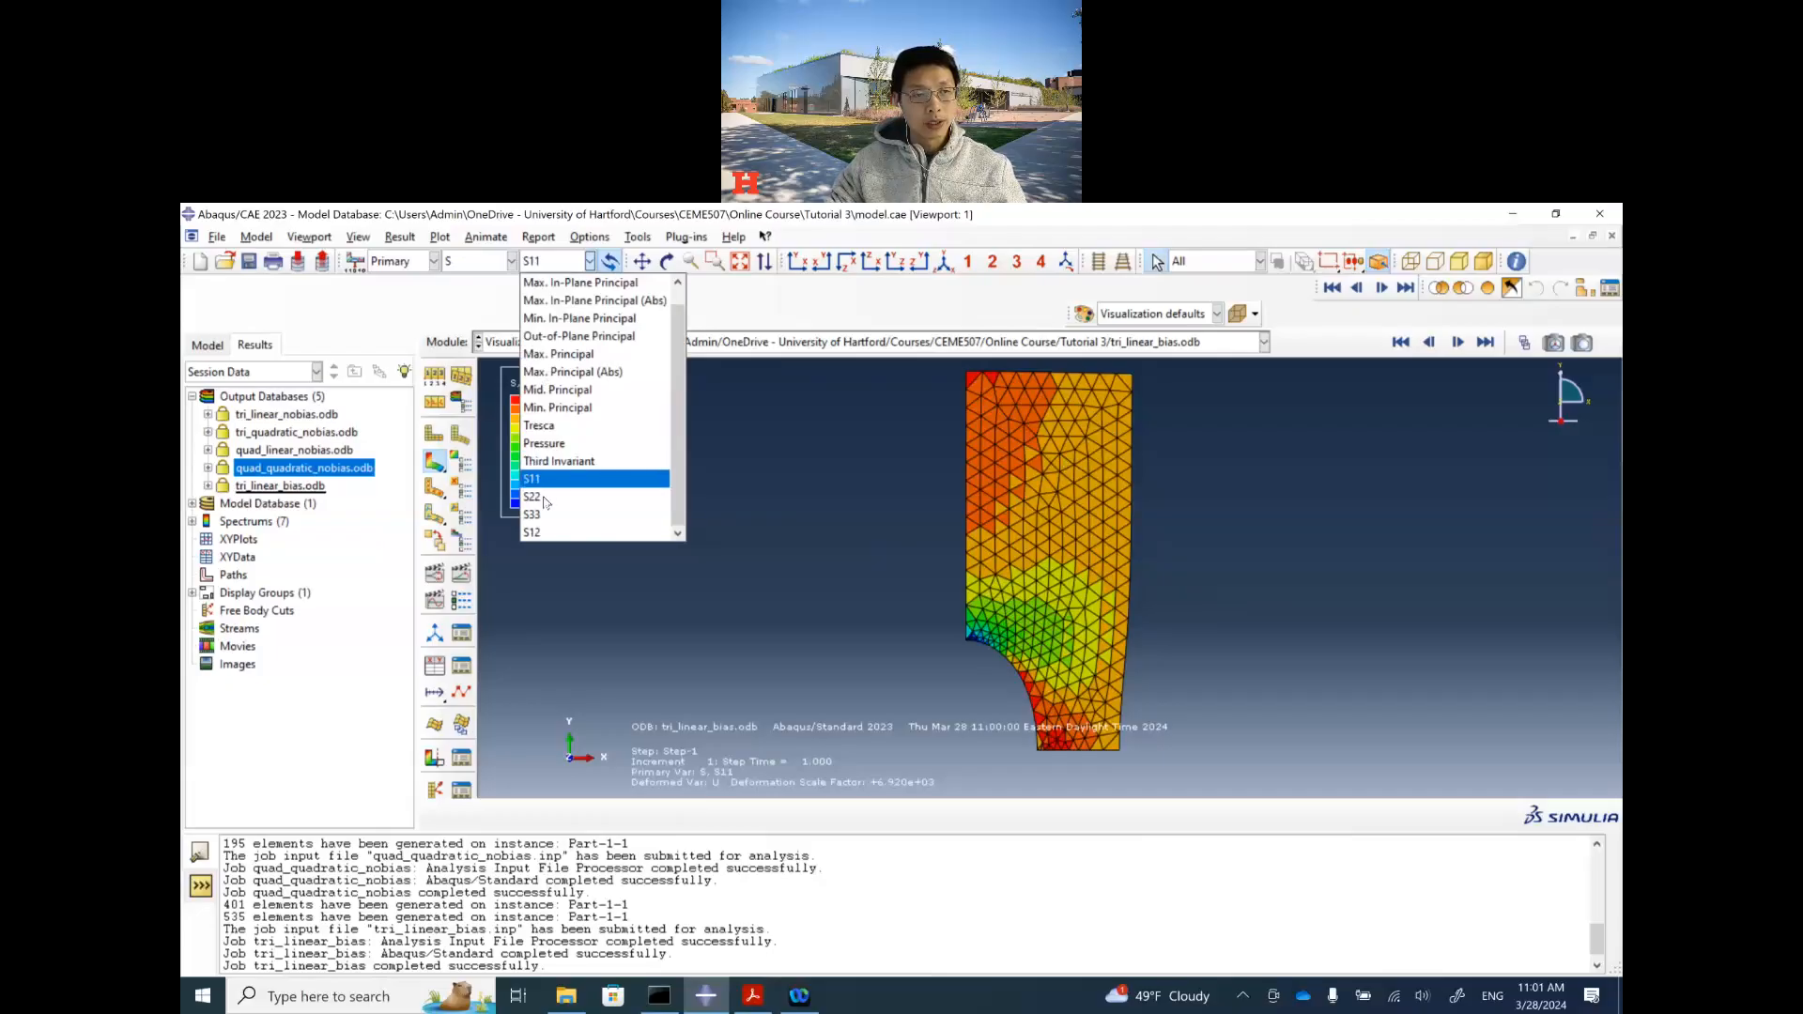
pyautogui.click(532, 514)
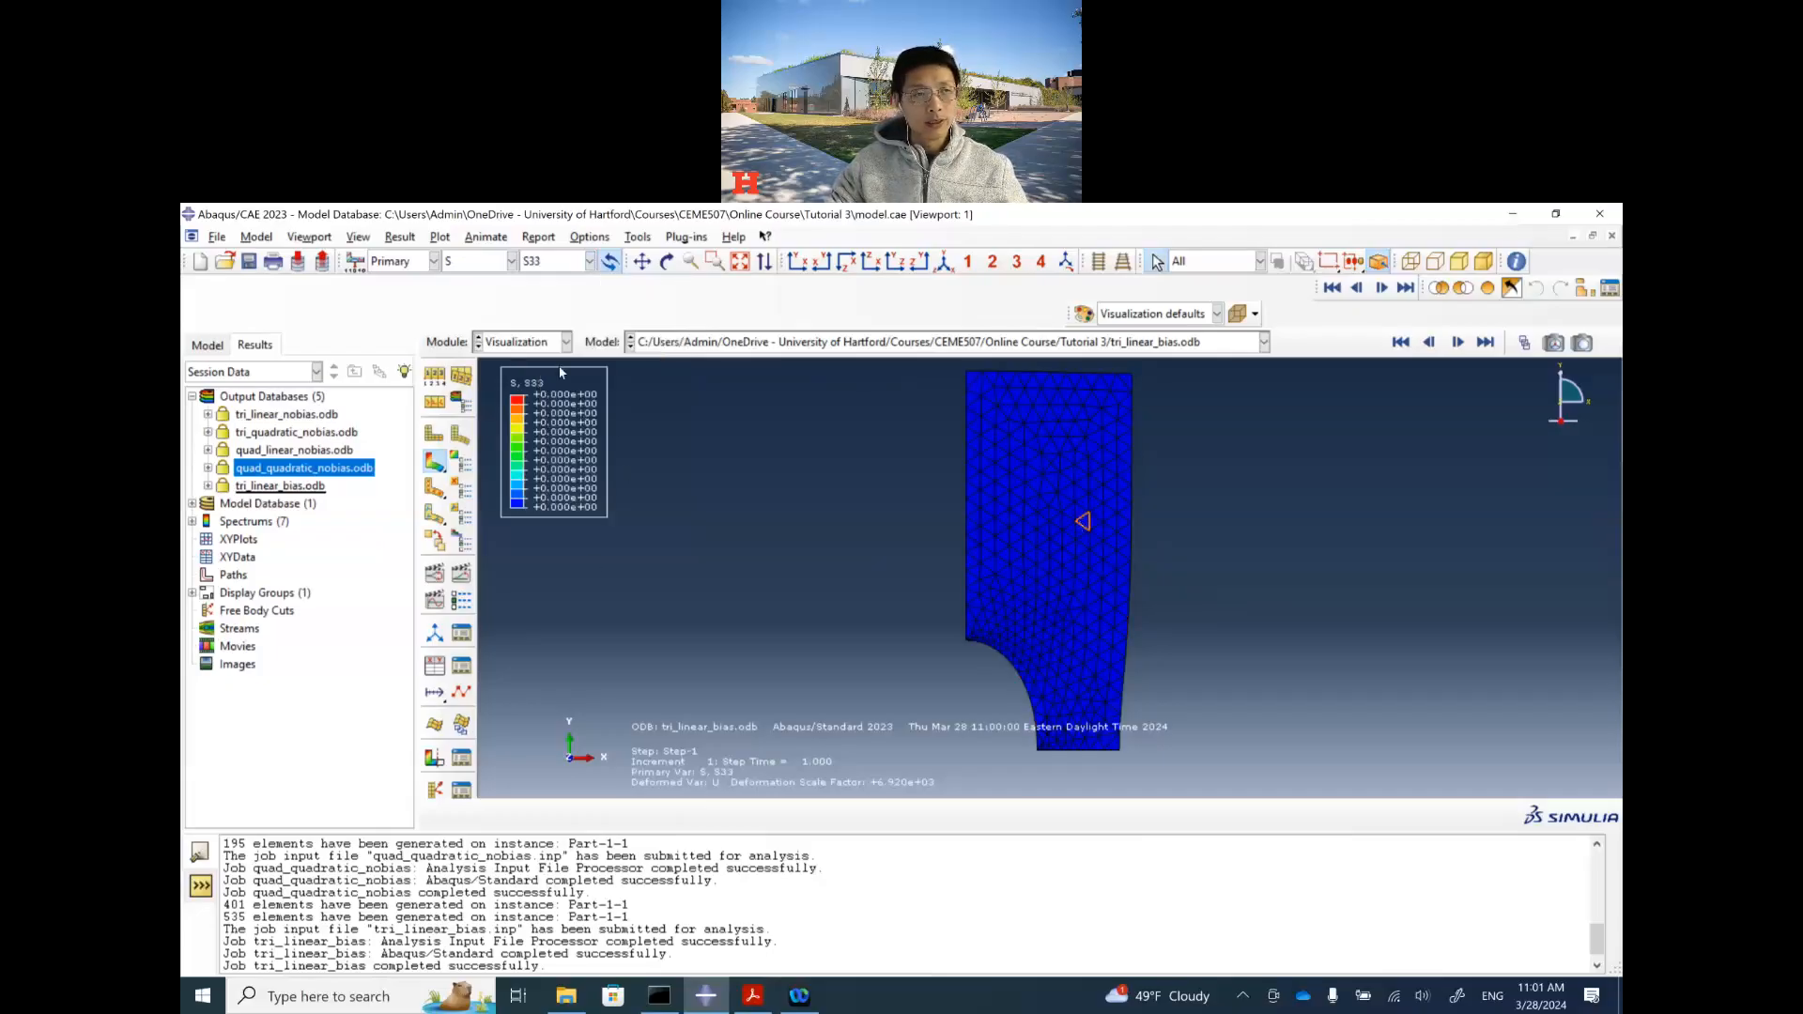
pyautogui.click(541, 263)
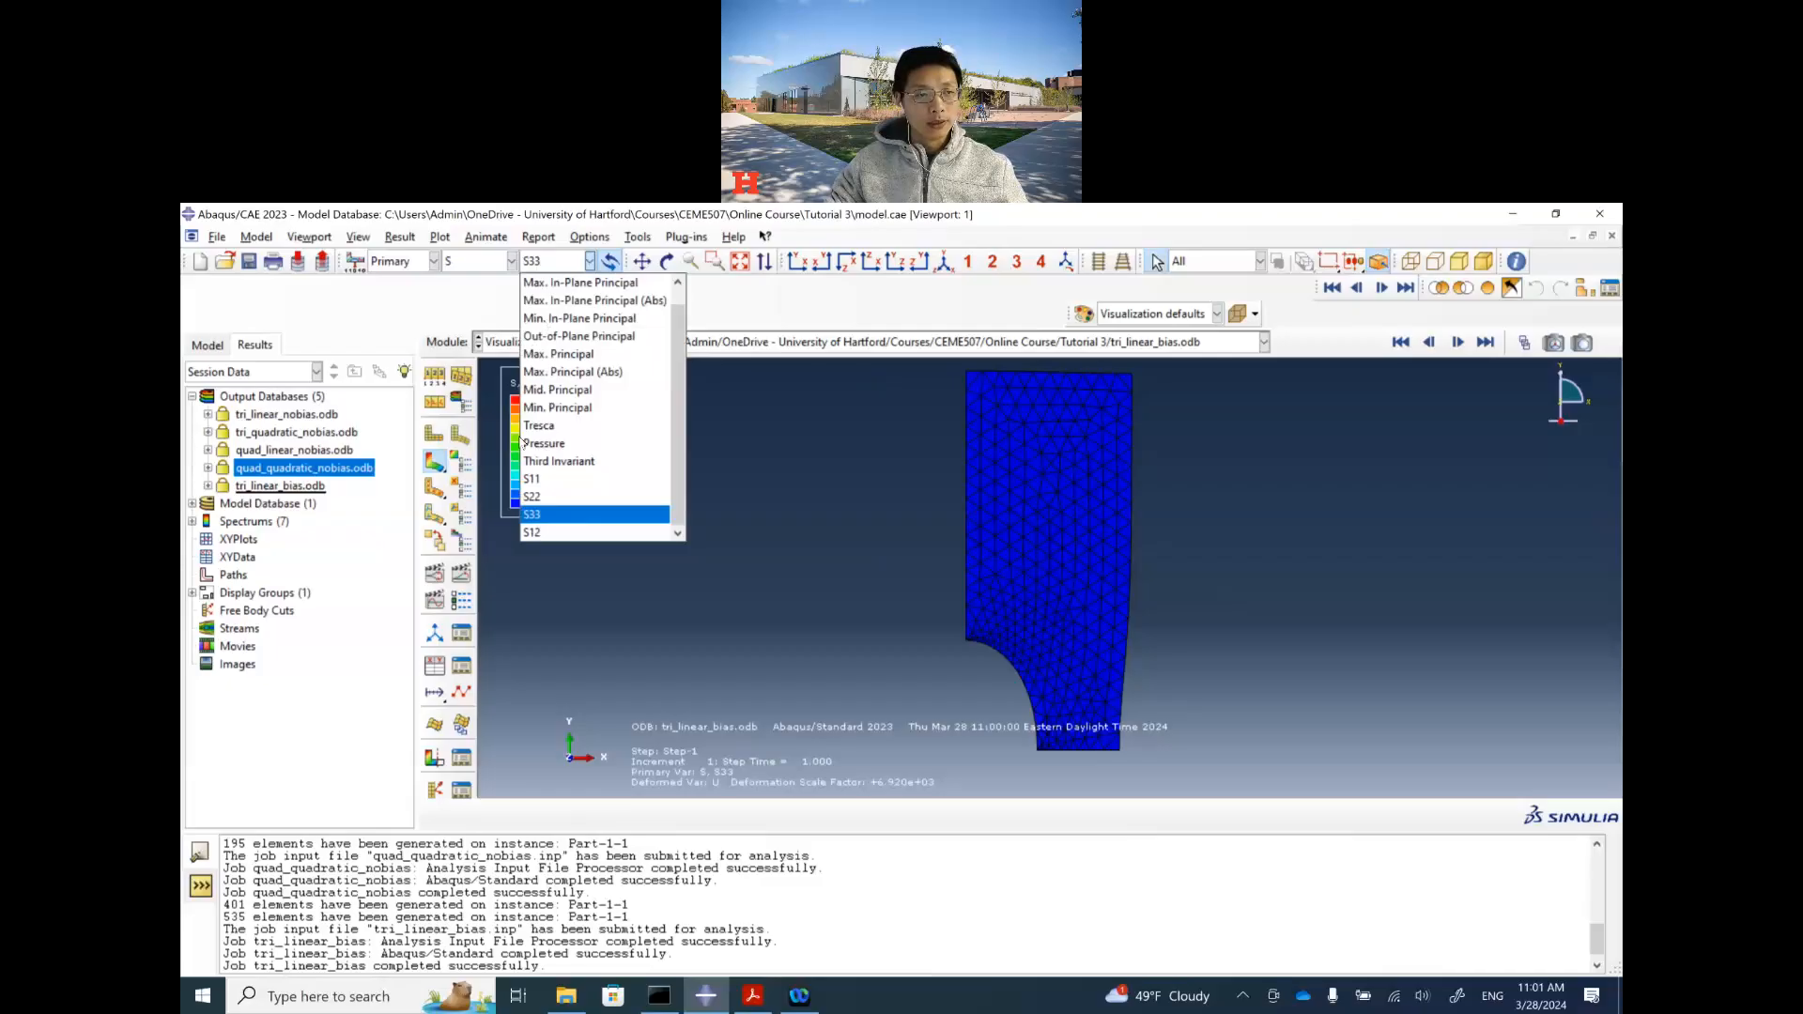
pyautogui.click(531, 533)
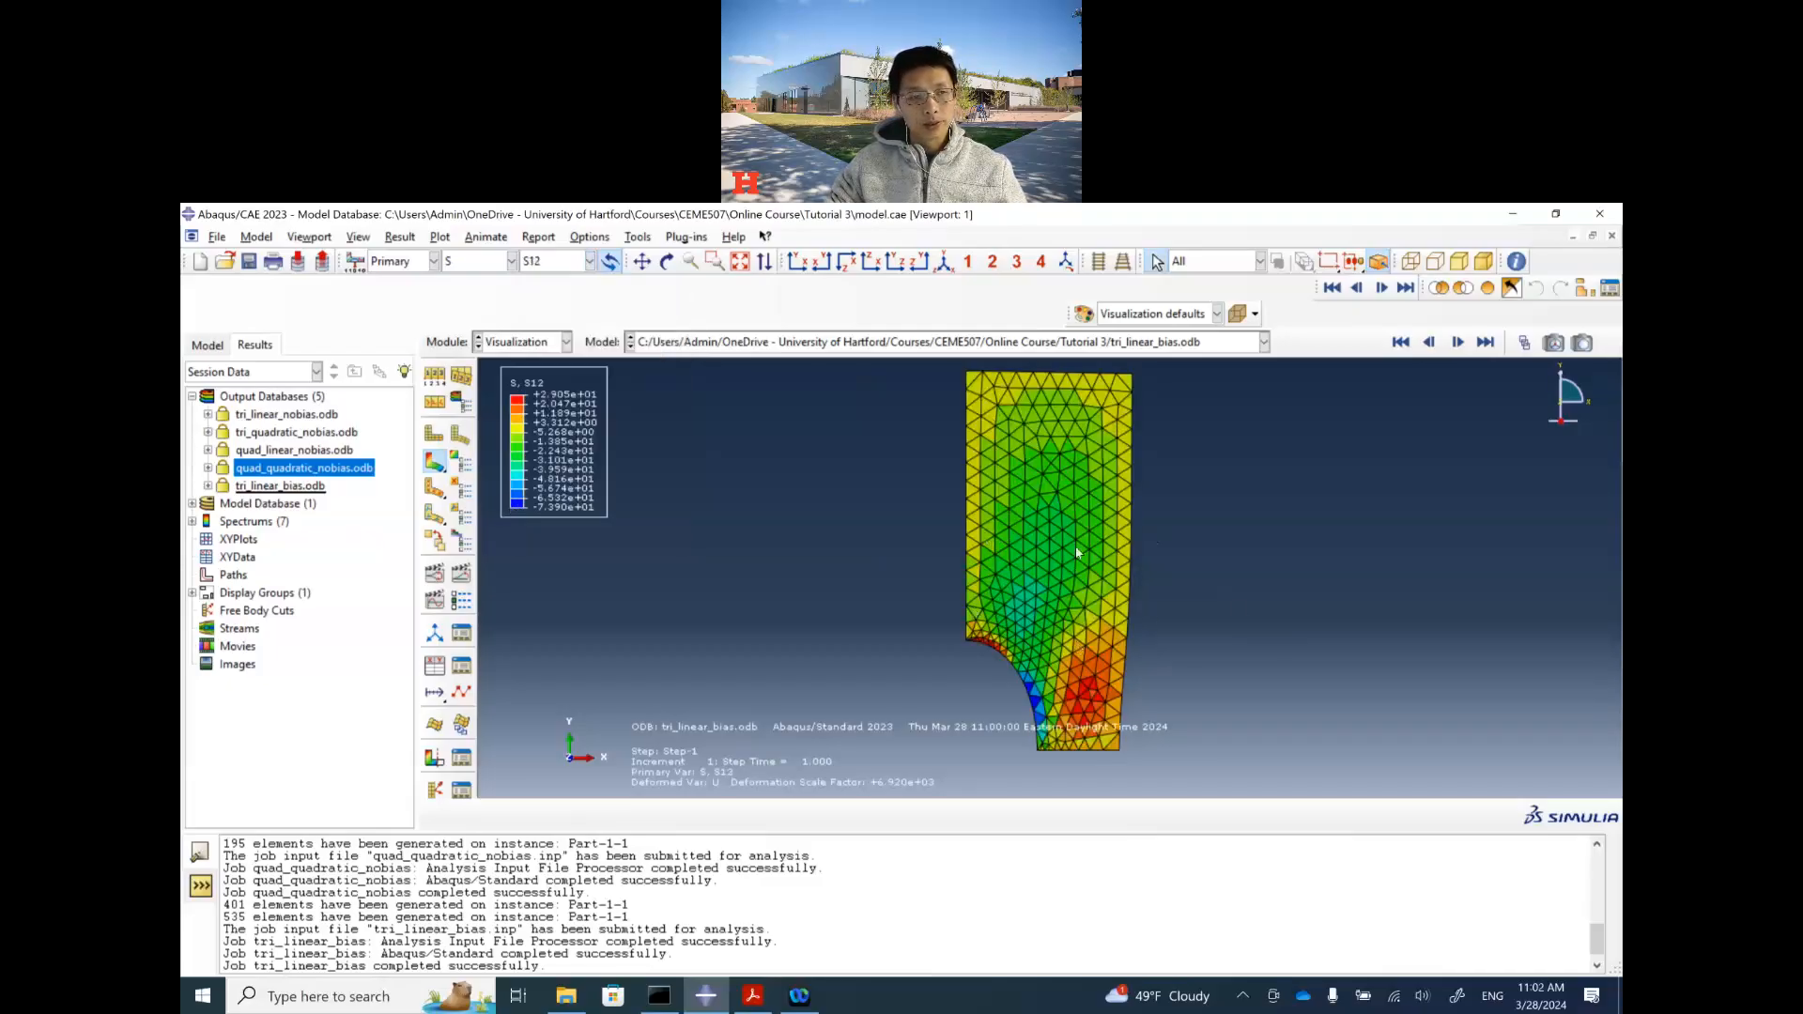
# Step: Show the locations of the maximum and minimum values on the S12 contour plot, keeping both limits auto-computed
pyautogui.click(461, 462)
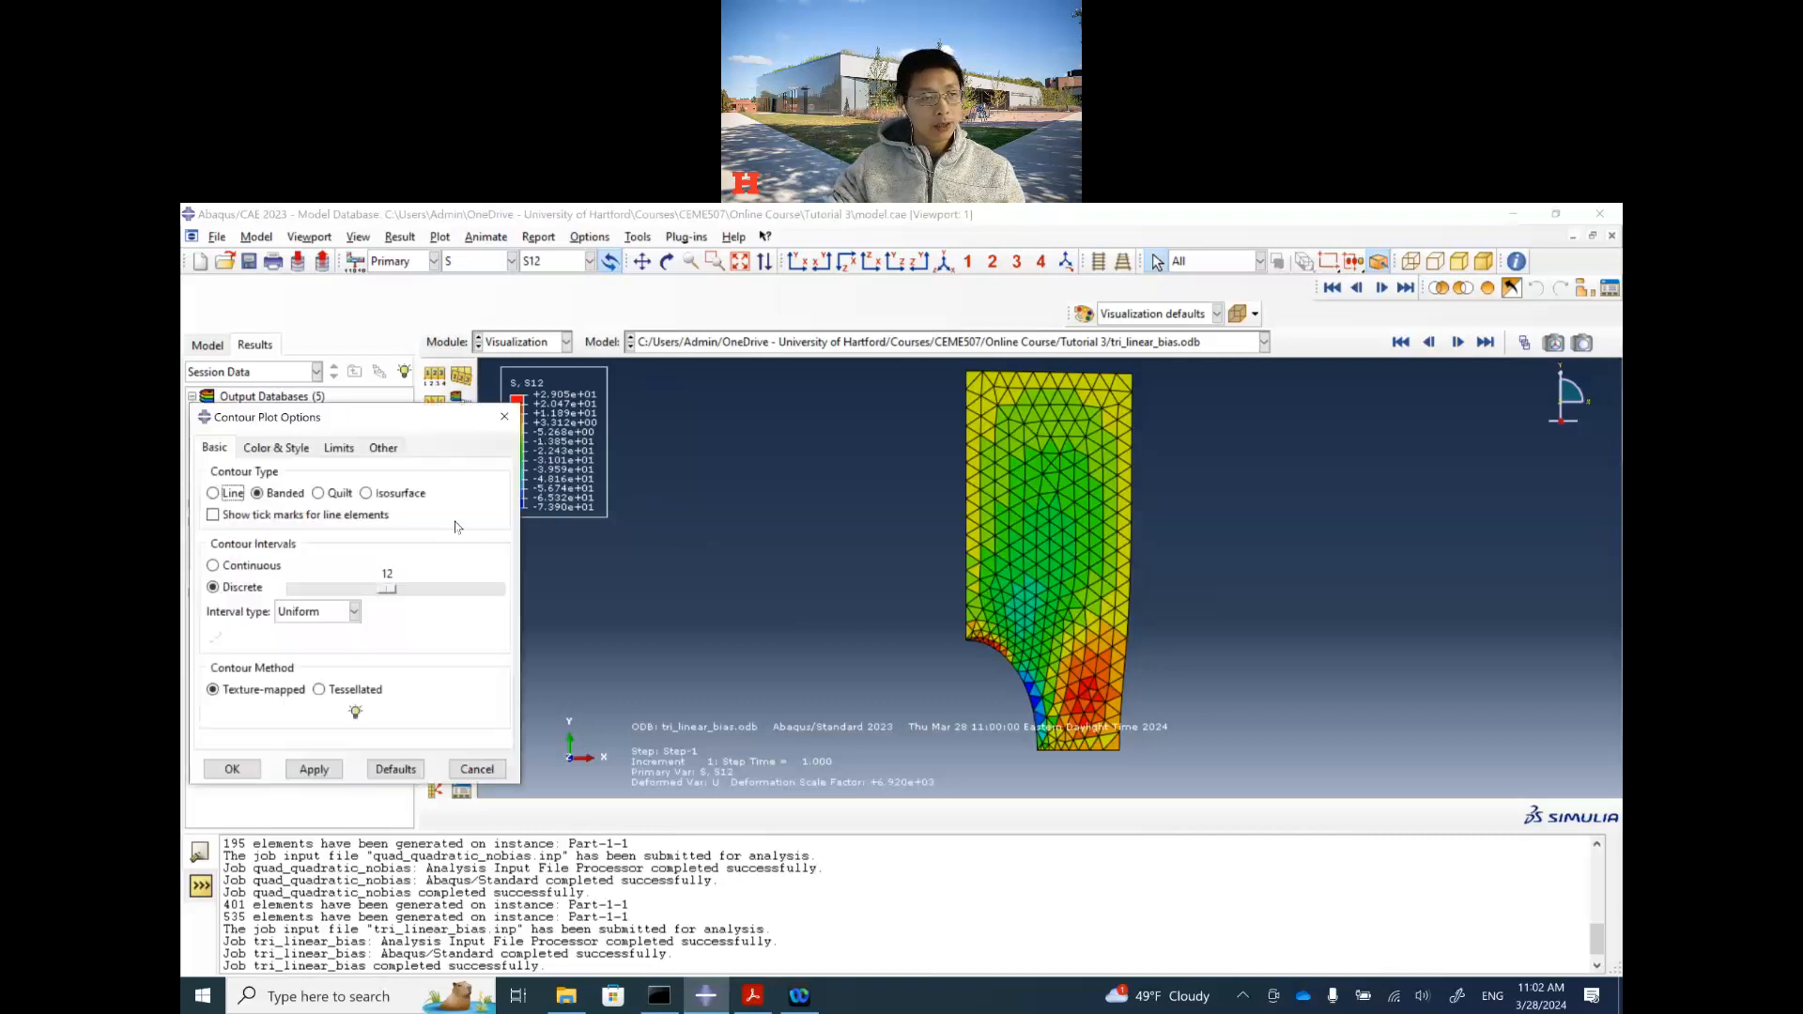
pyautogui.click(338, 448)
pyautogui.click(395, 529)
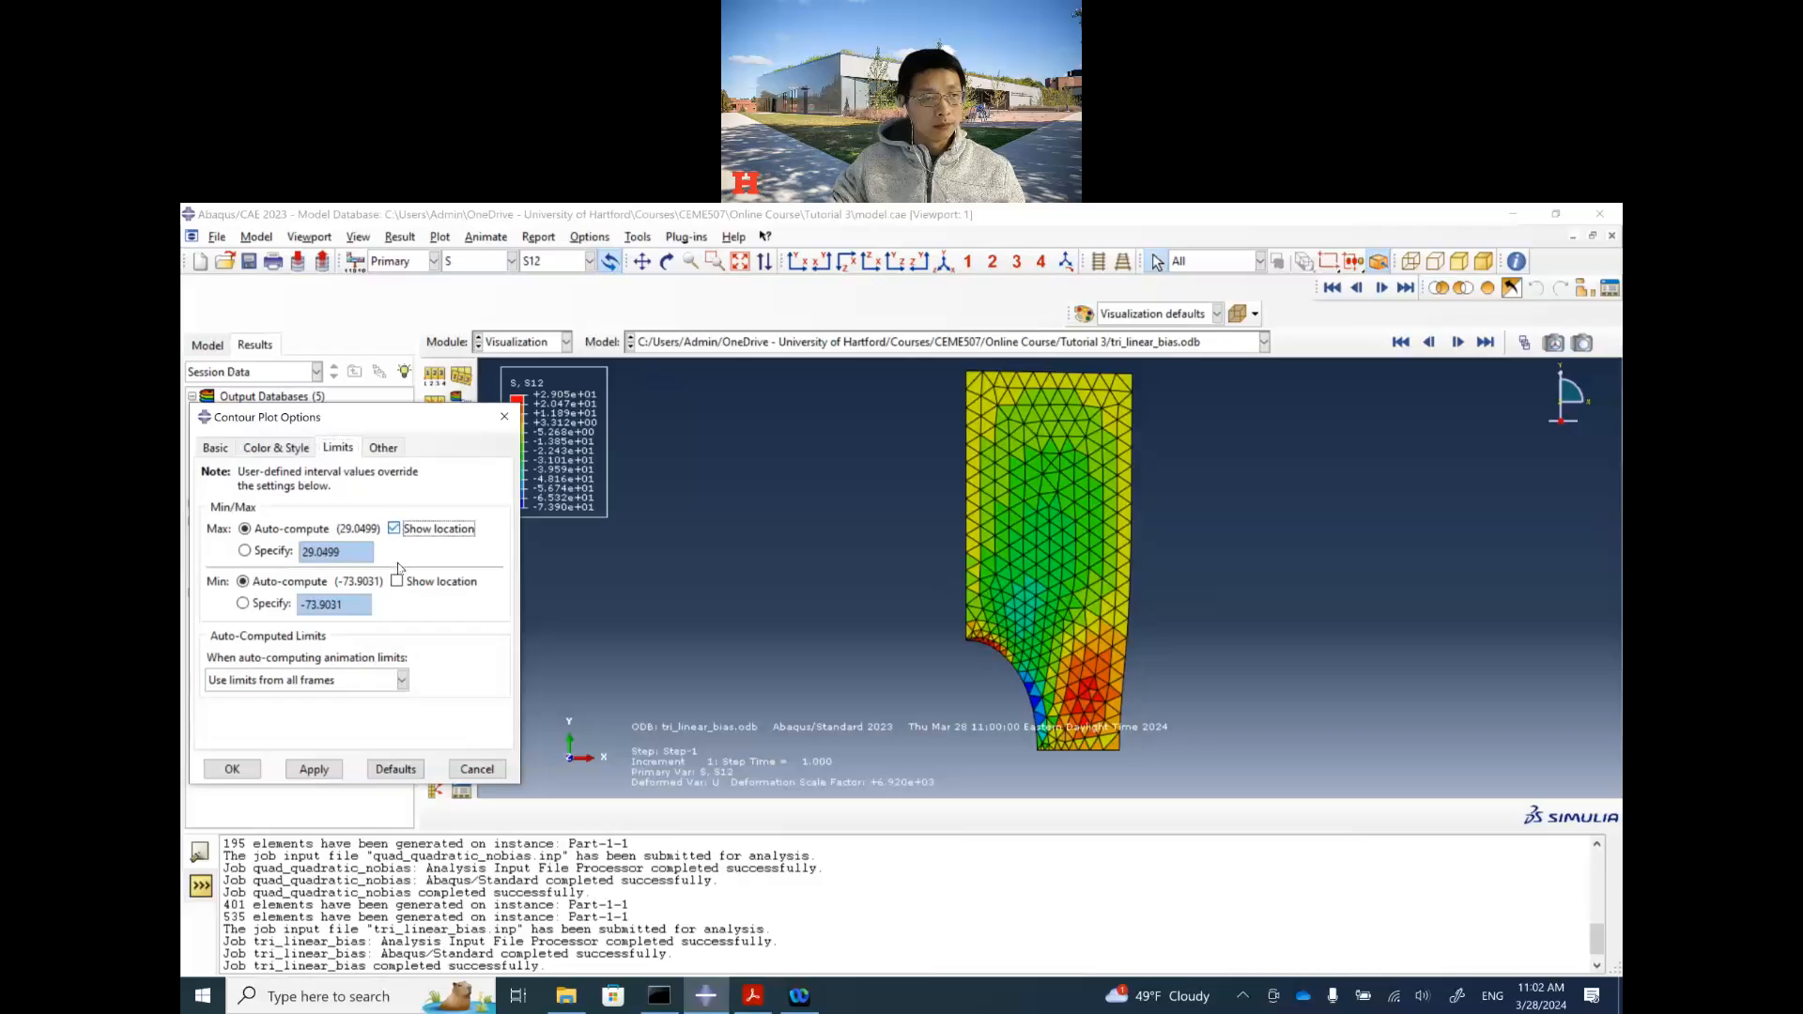
pyautogui.click(397, 582)
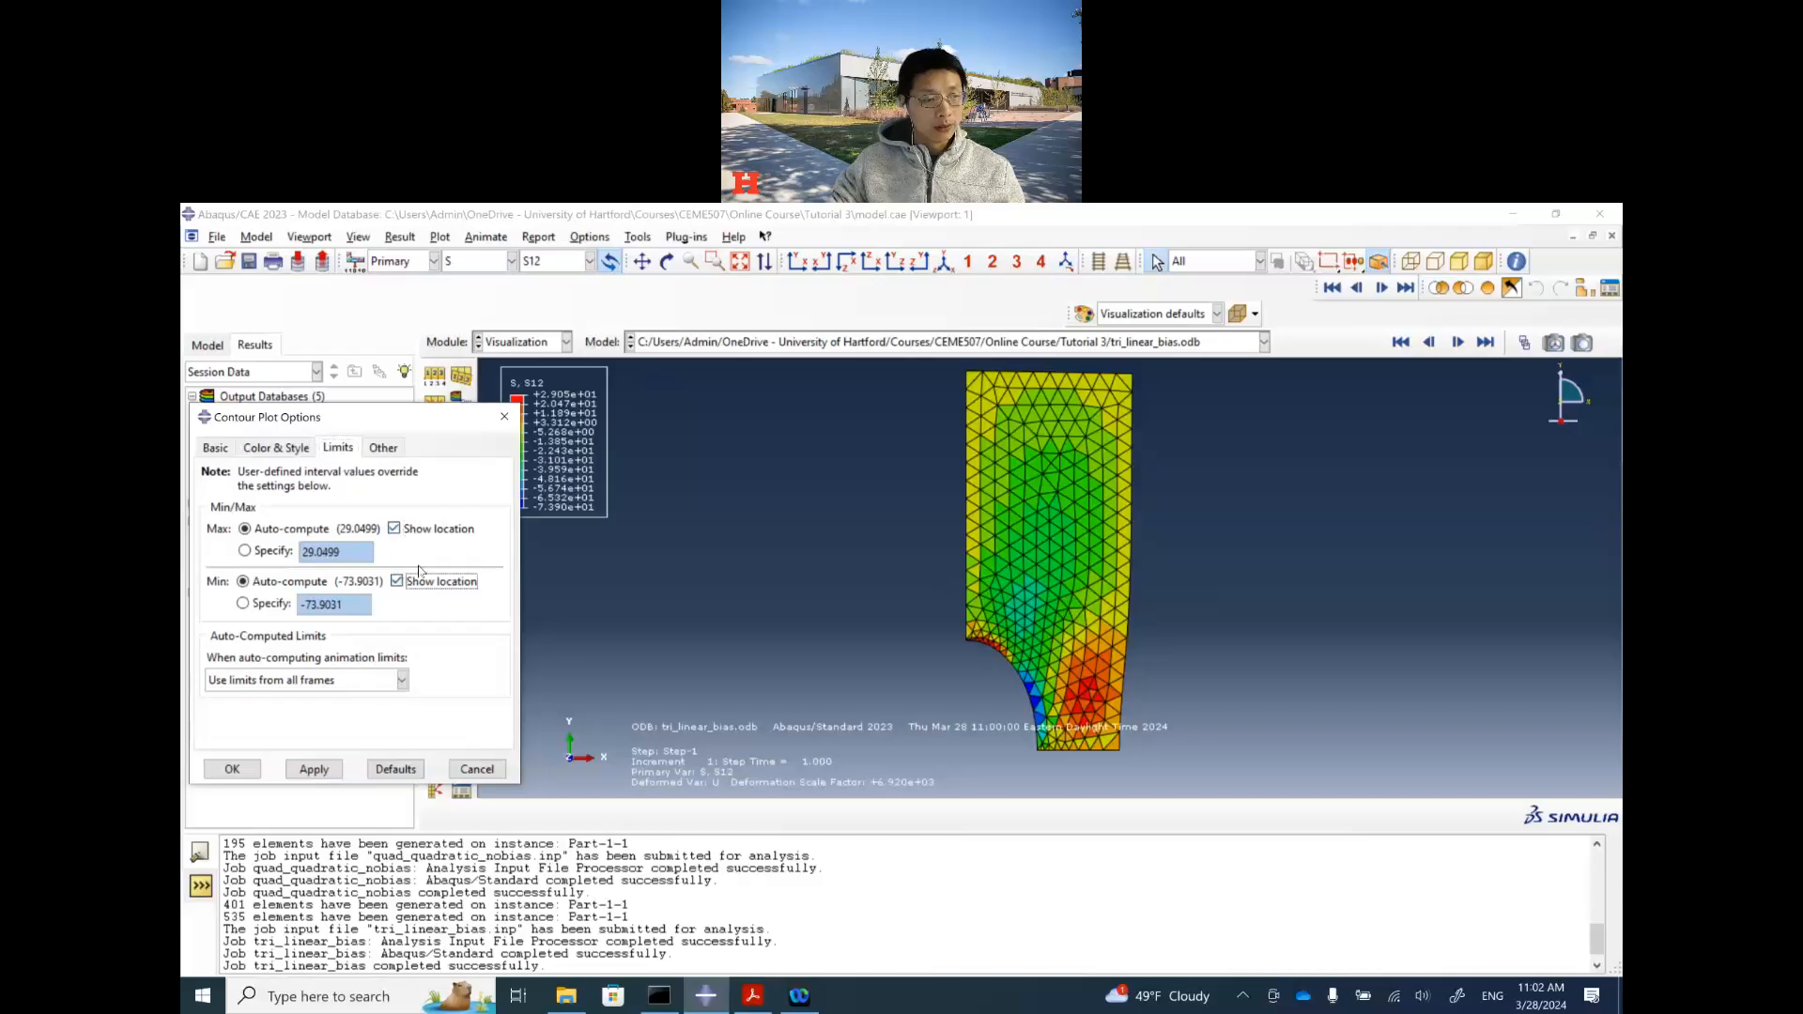
pyautogui.click(313, 769)
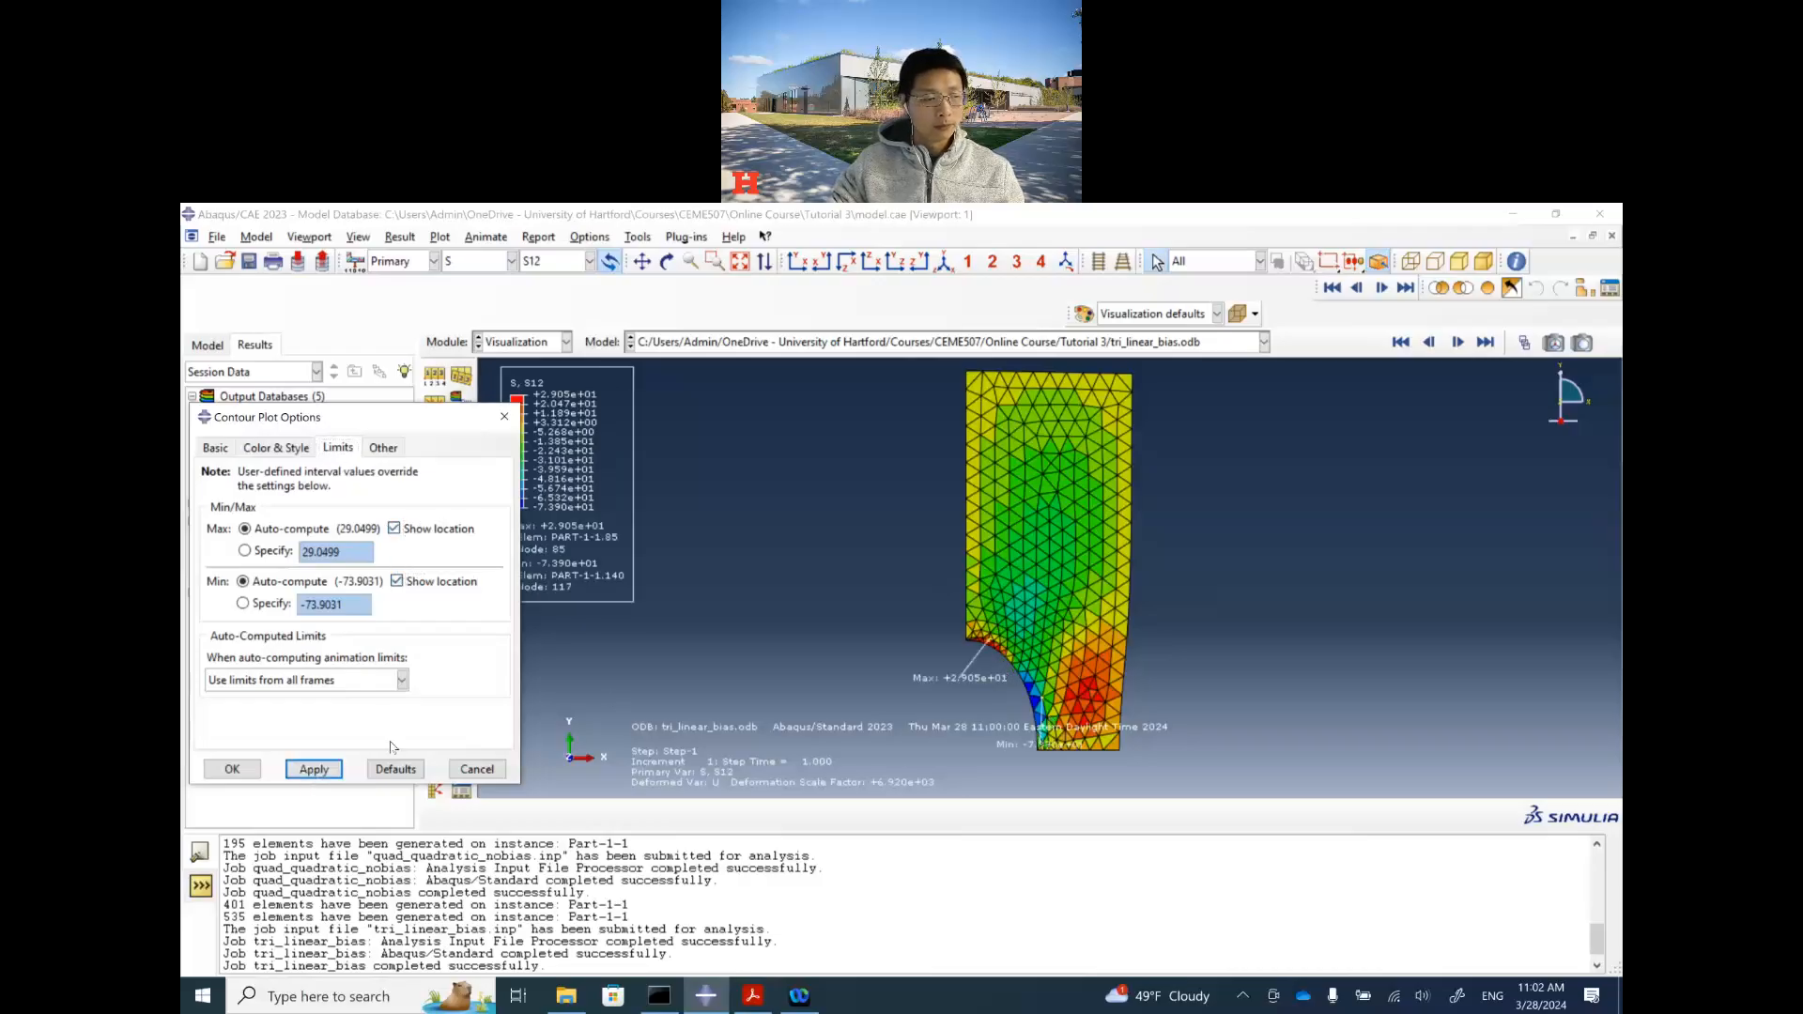
pyautogui.click(232, 769)
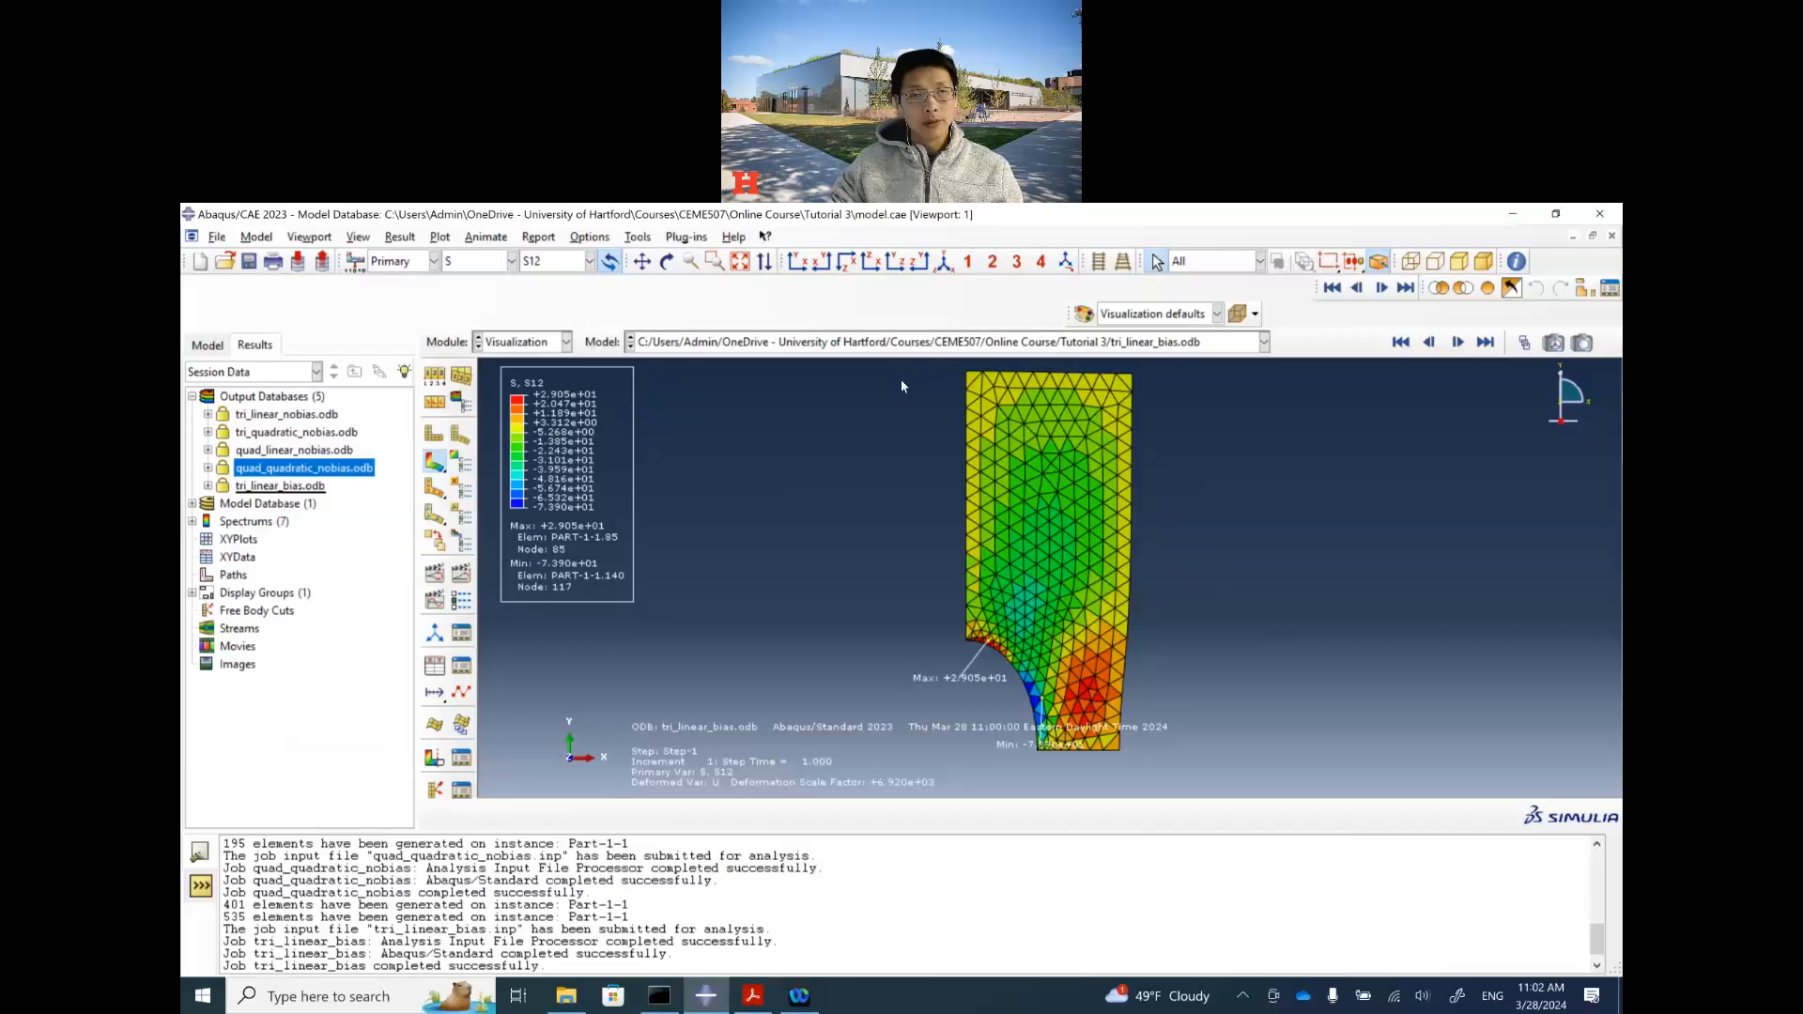
pyautogui.click(1023, 225)
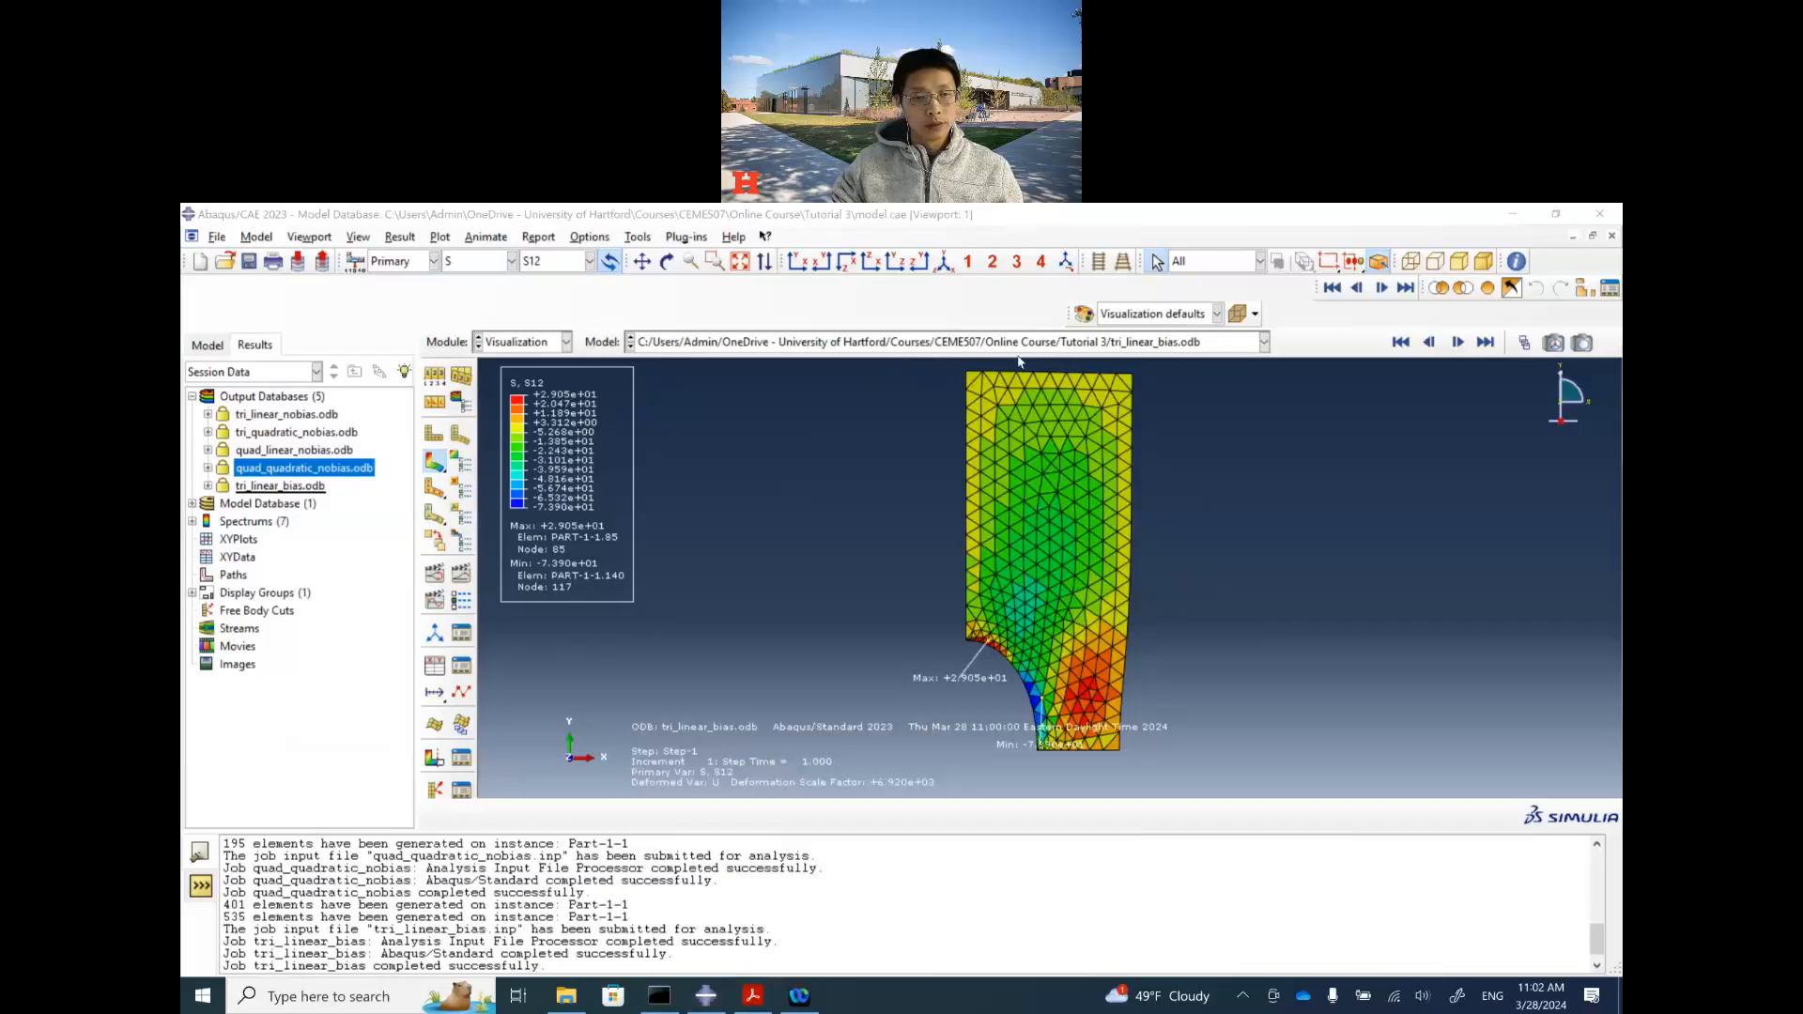